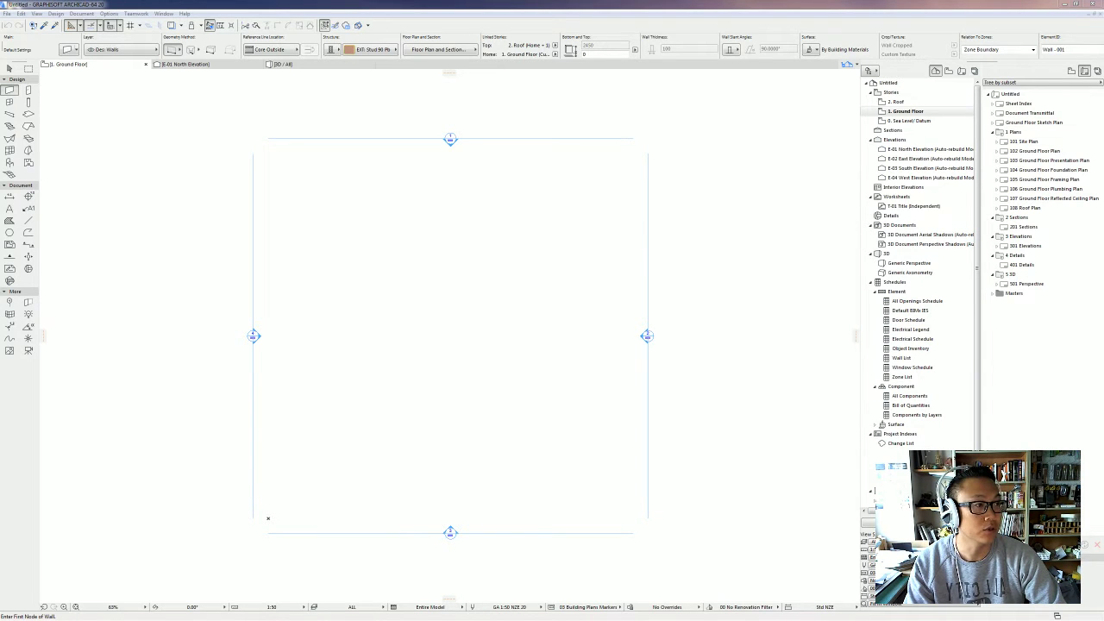
Step: View the Auckland Council GeoMaps site in the browser, and return to the ARCHICAD project
left_click_drag(768, 143, 492, 0)
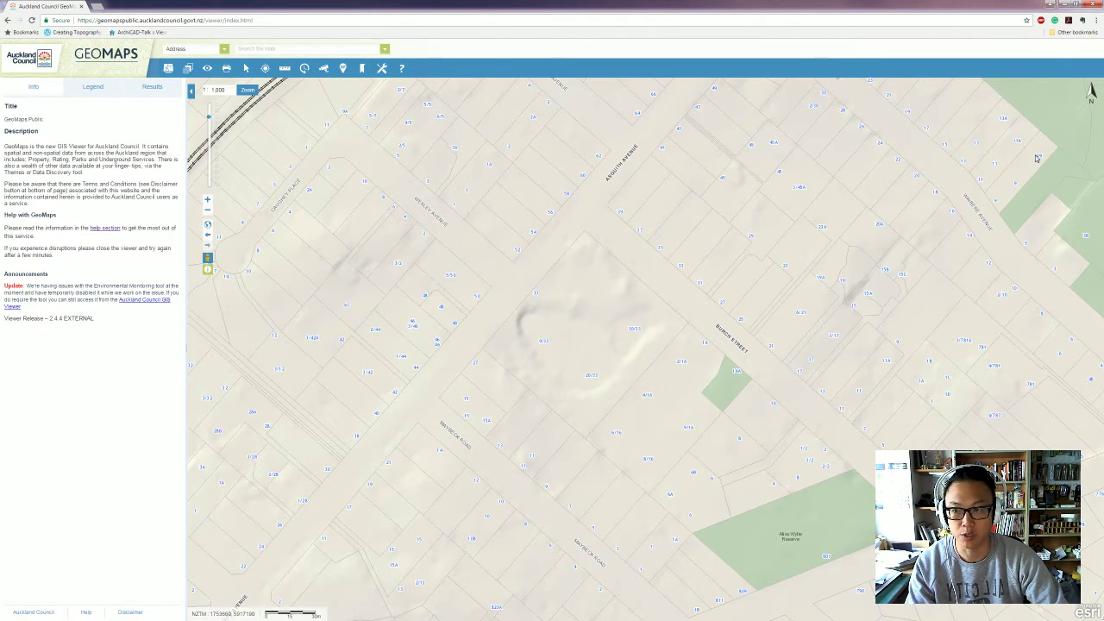
left_click(1060, 5)
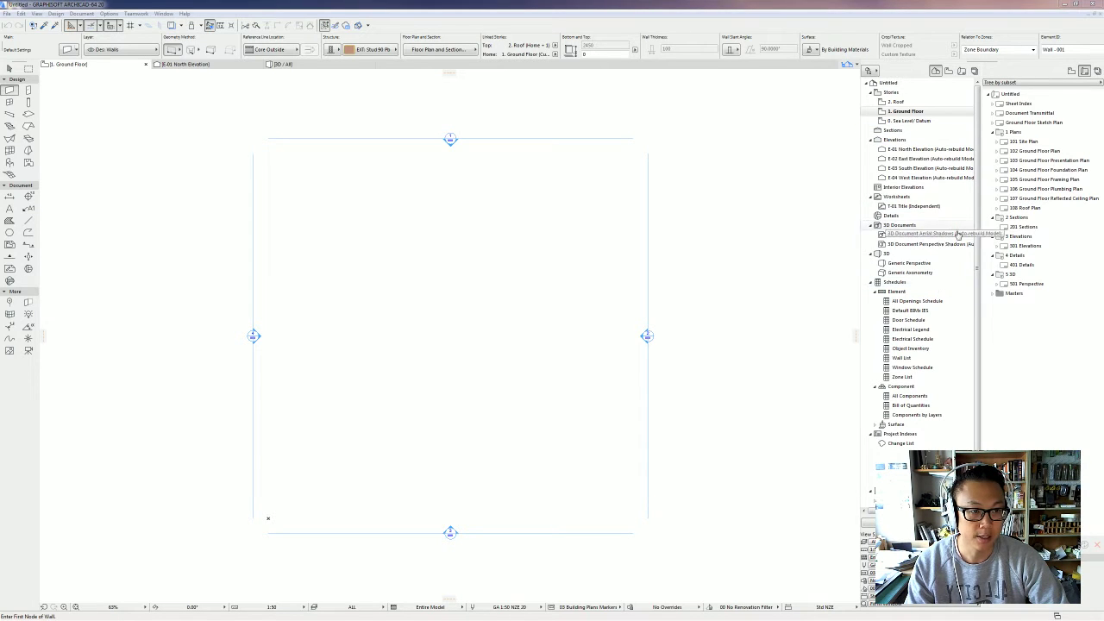
Step: Create a new independent worksheet named Survey
right_click(906, 196)
left_click(922, 203)
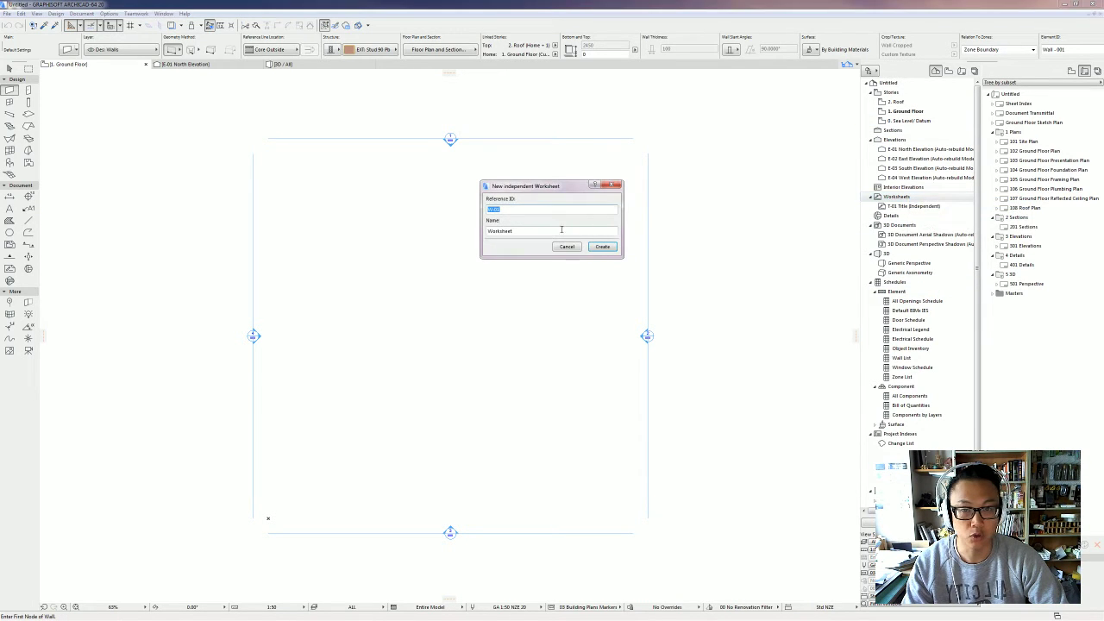
key("Tab")
type("Survey")
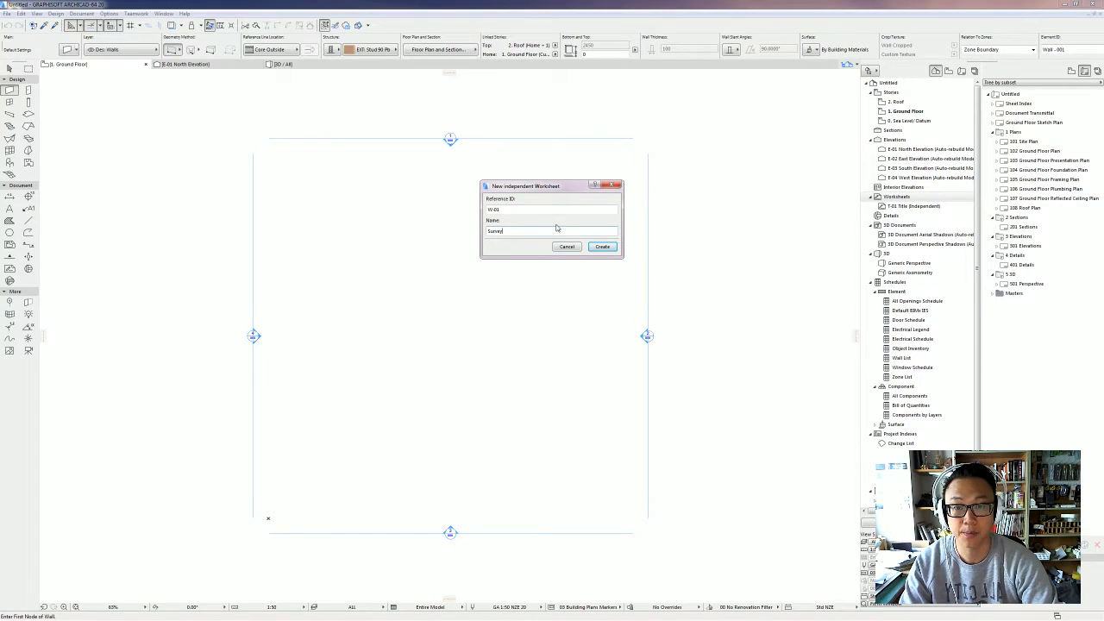
key("Return")
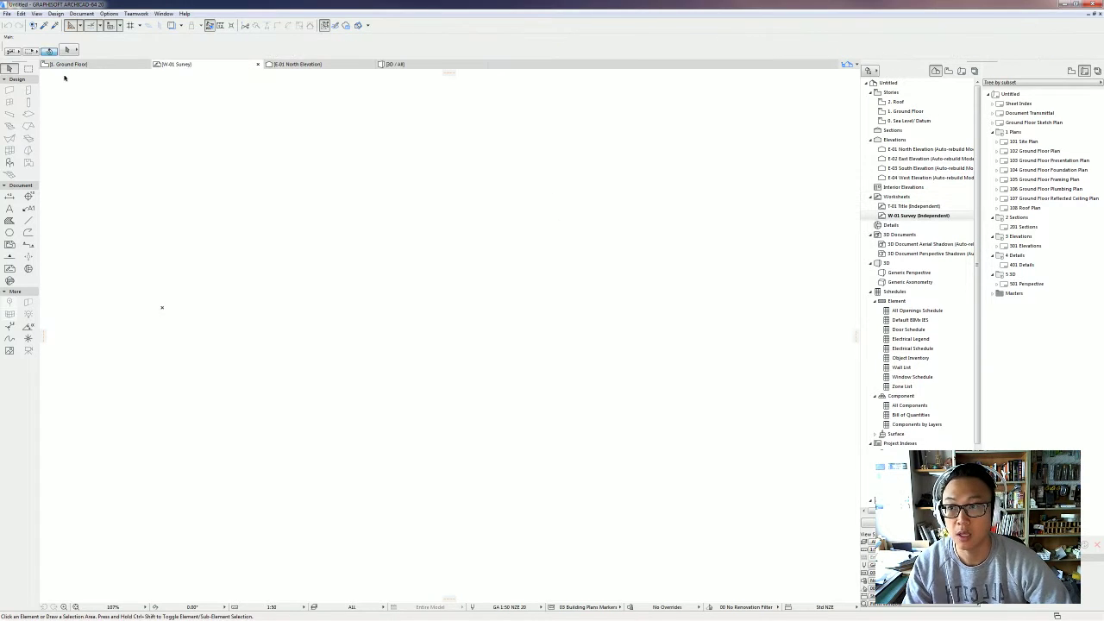
Step: Choose the Asquith AutoCAD drawing from the dataset folder on the Desktop as the file to merge, showing all file types
left_click(7, 14)
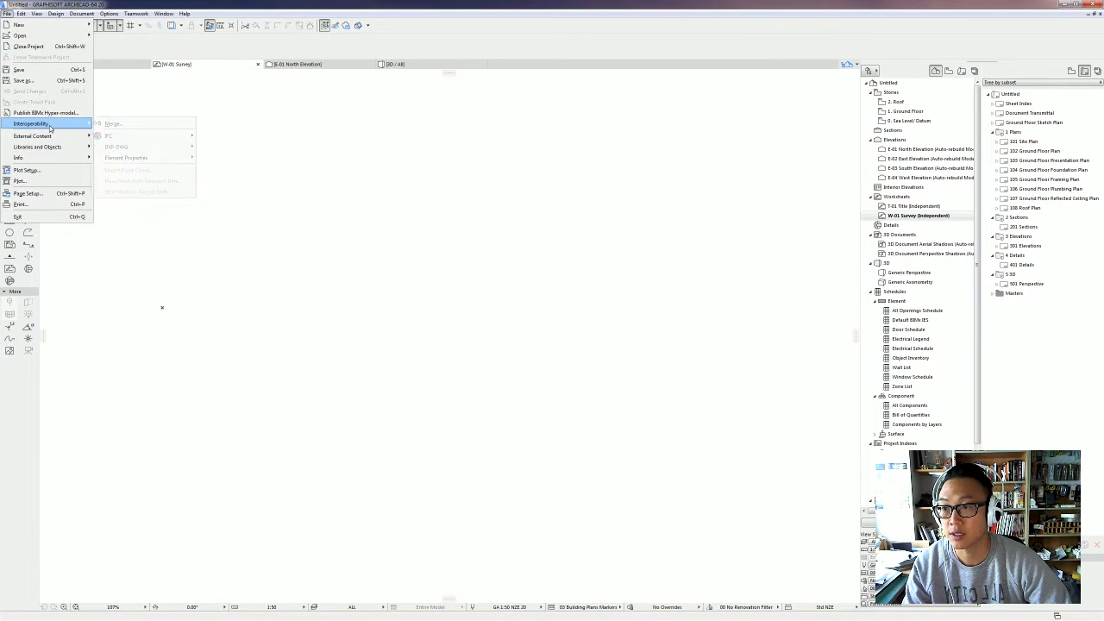
mouse_move(51, 136)
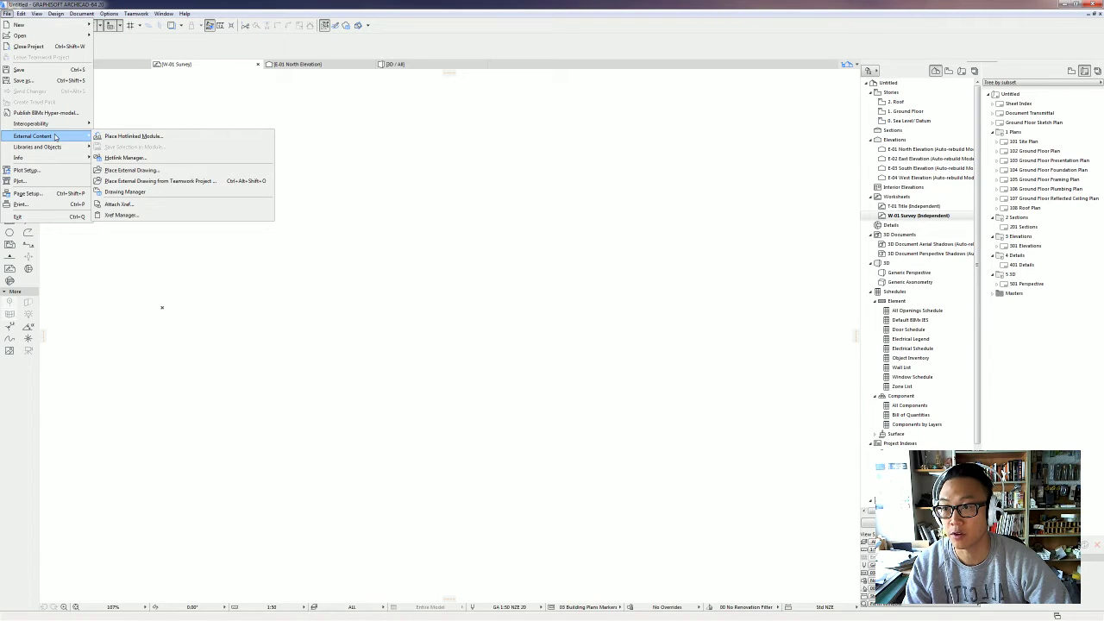
left_click(121, 127)
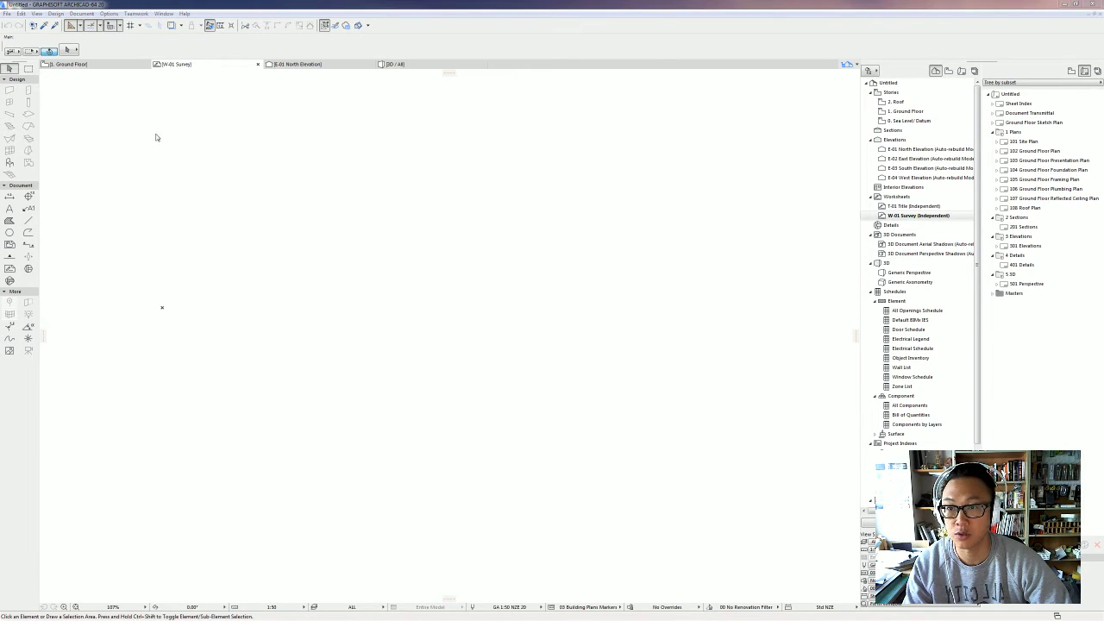
left_click(317, 180)
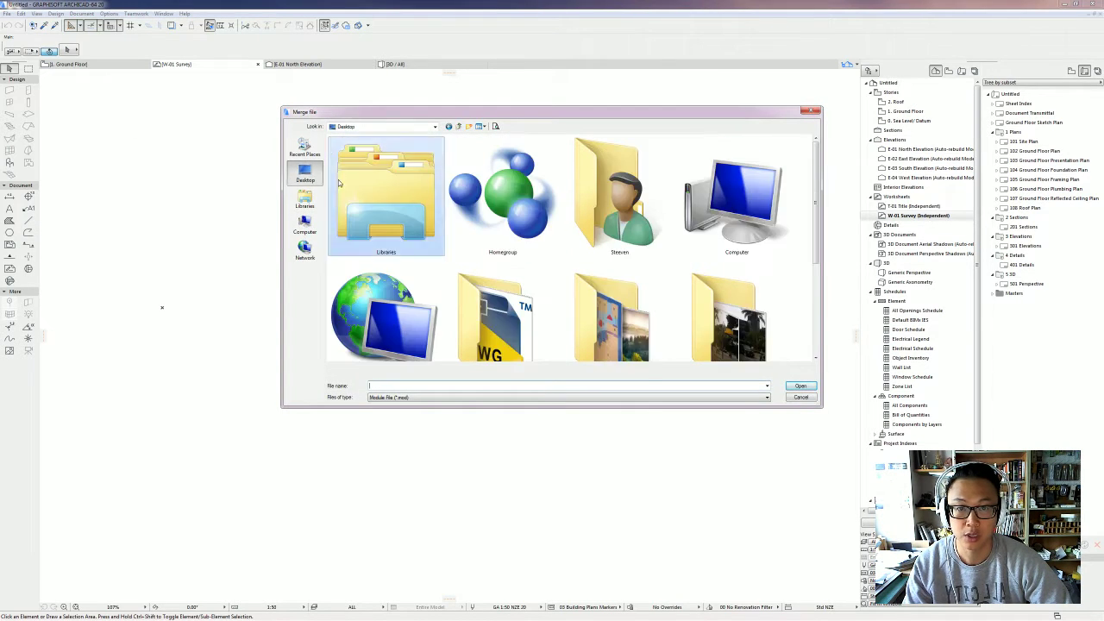
left_click_drag(821, 201, 821, 245)
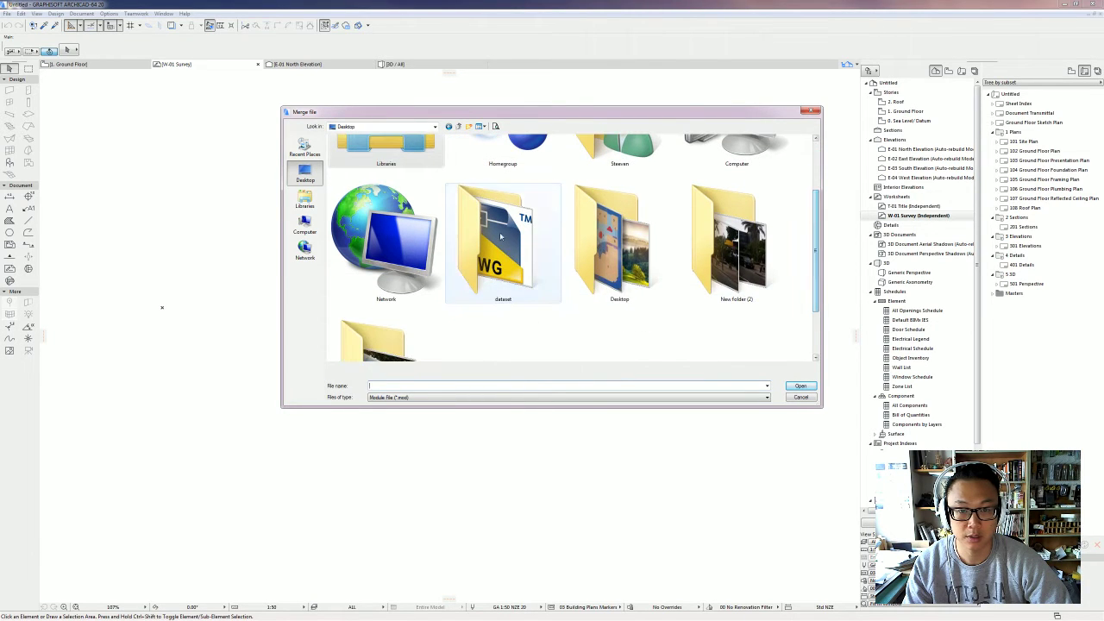
double_click(494, 245)
left_click(484, 397)
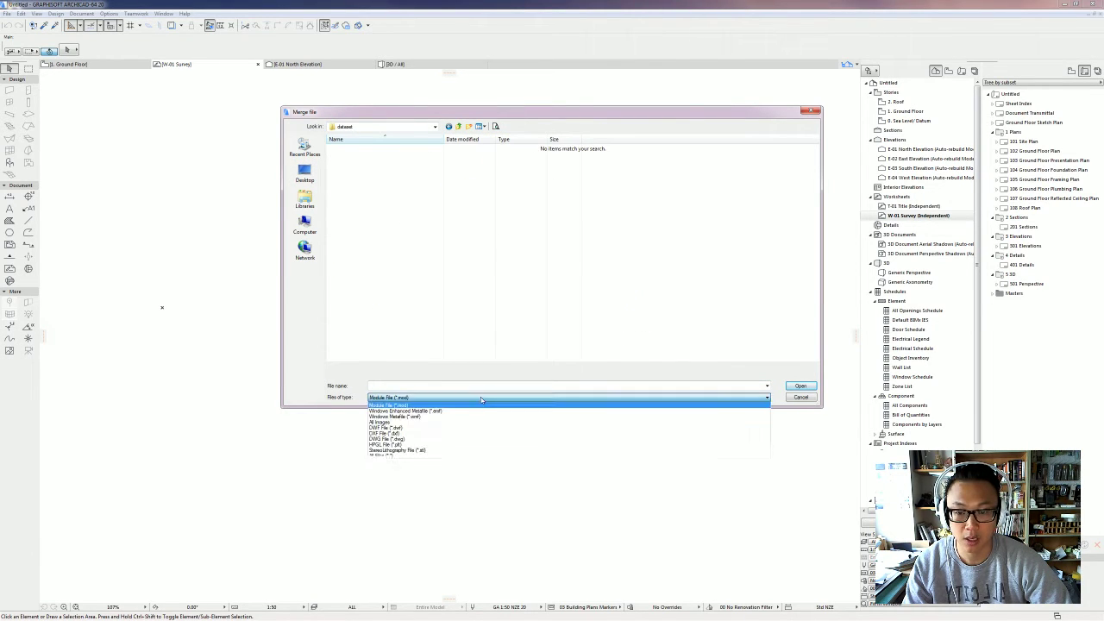
left_click(423, 457)
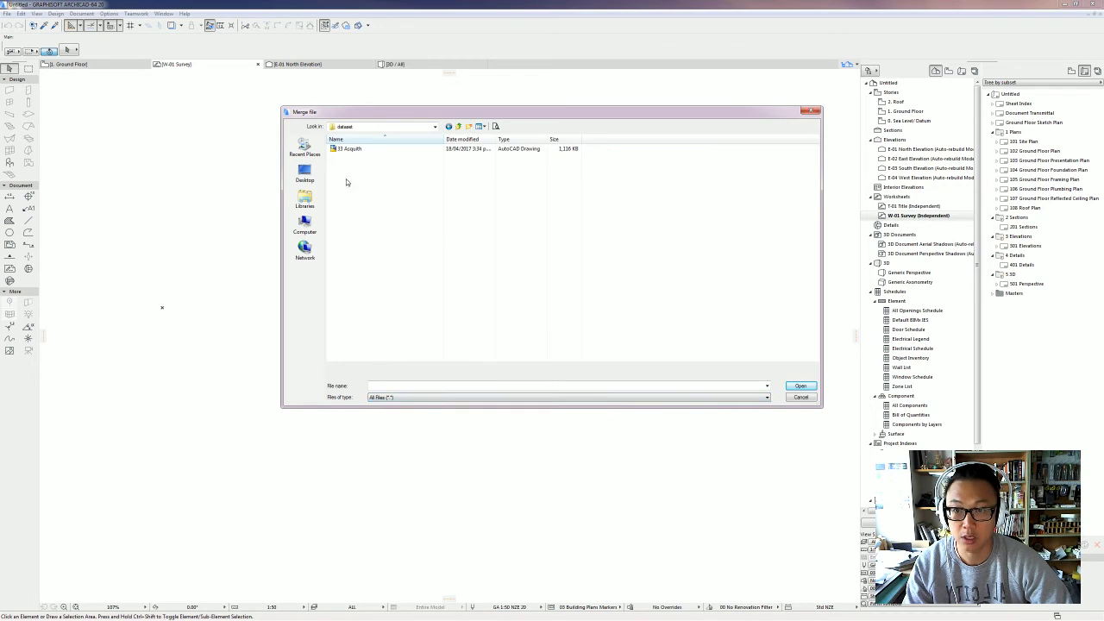
double_click(353, 148)
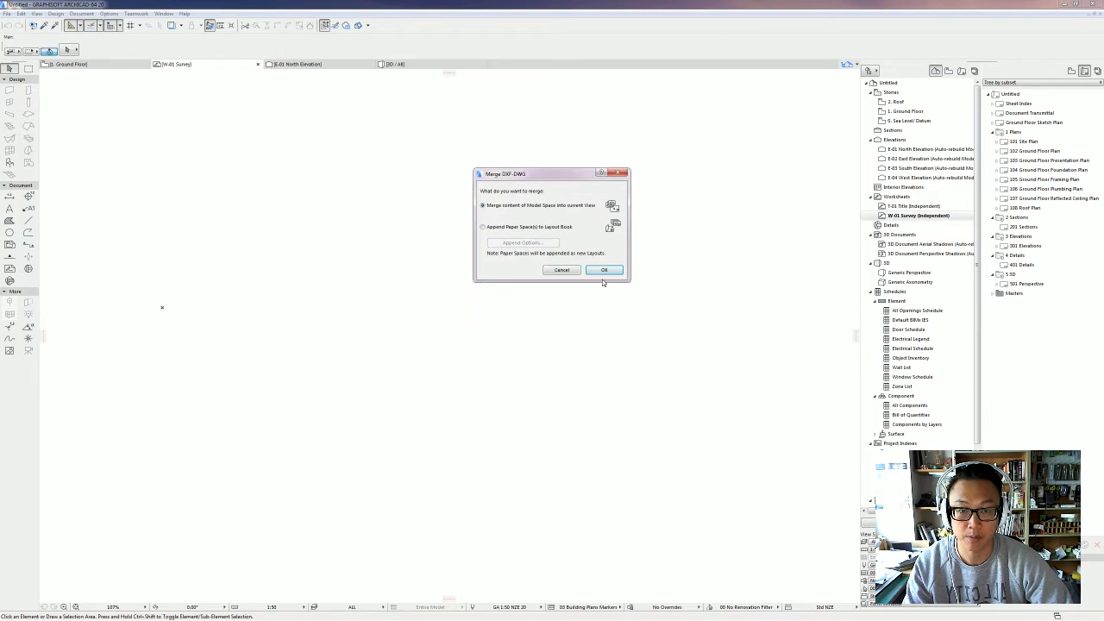
Step: Merge the model space content into the current view, skipping all missing font files, and save the translation settings with 1 meter per drawing unit
left_click(608, 271)
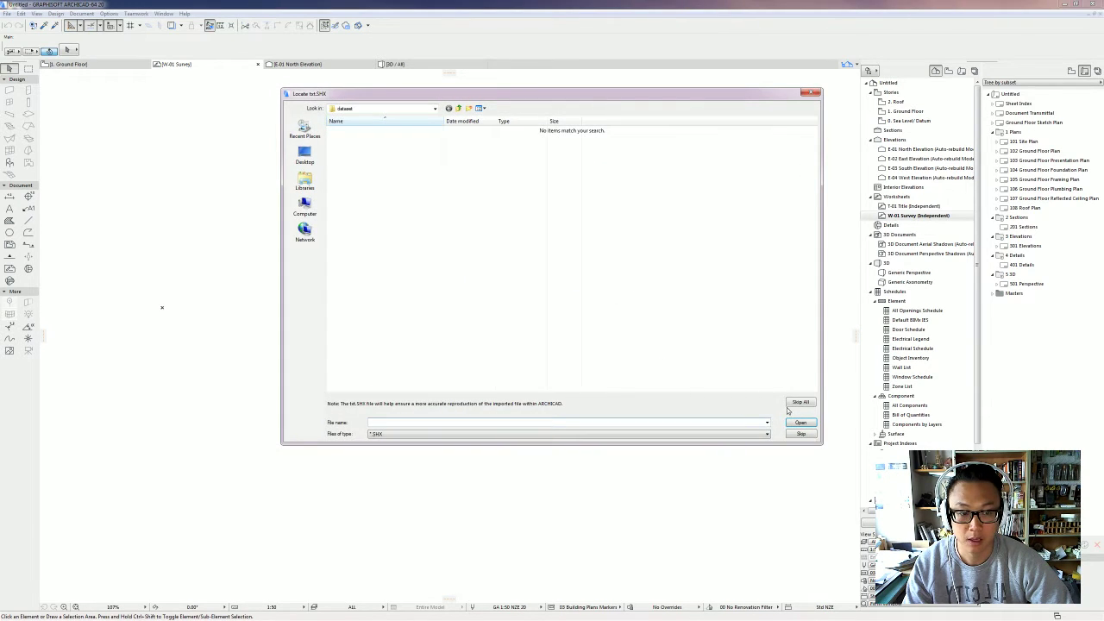
left_click(799, 402)
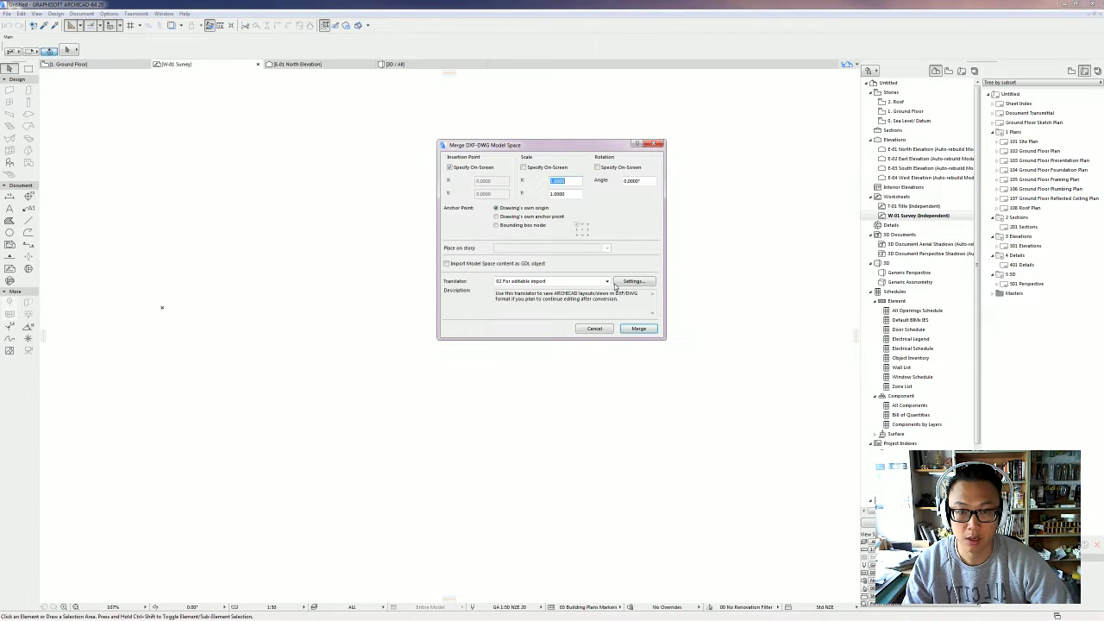
left_click(629, 283)
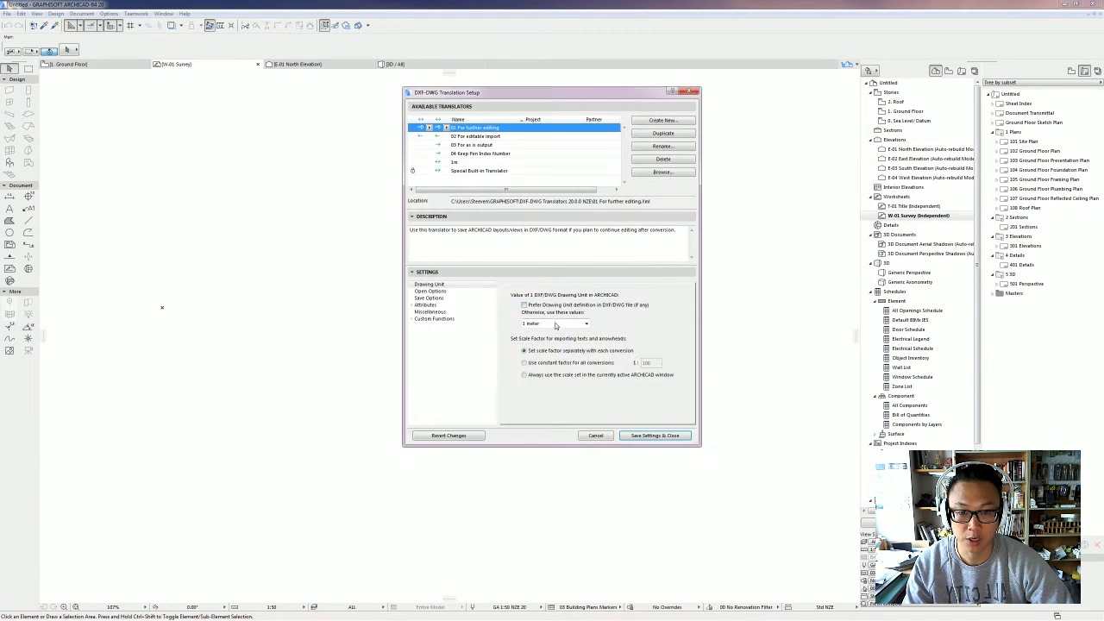
left_click(655, 435)
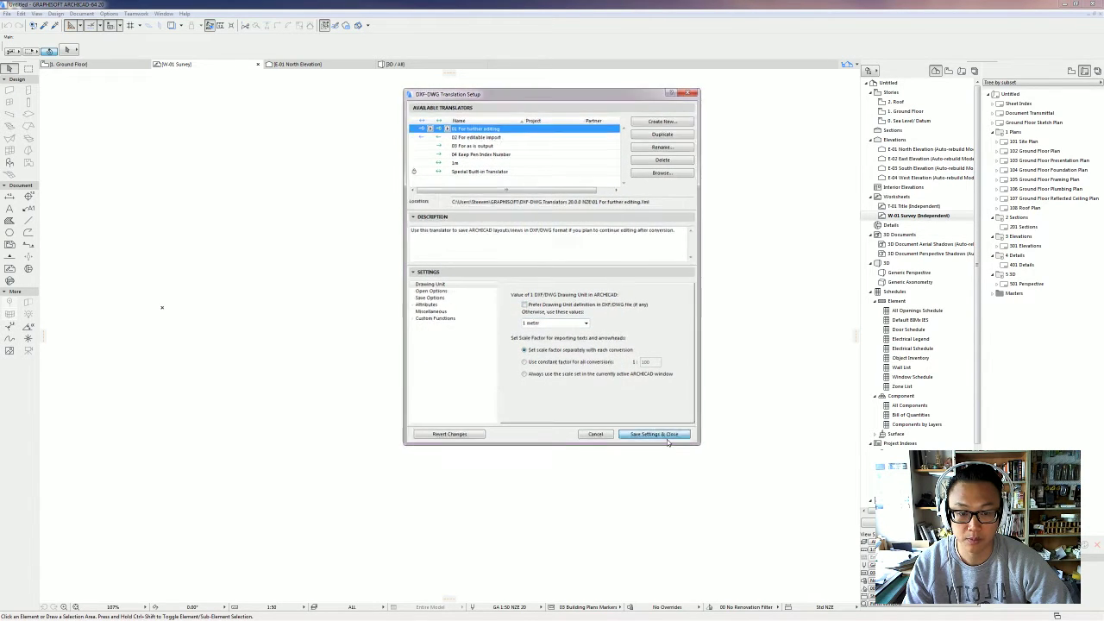
Step: Place the merged drawing at the Survey worksheet's origin and fit it in the window
left_click(639, 331)
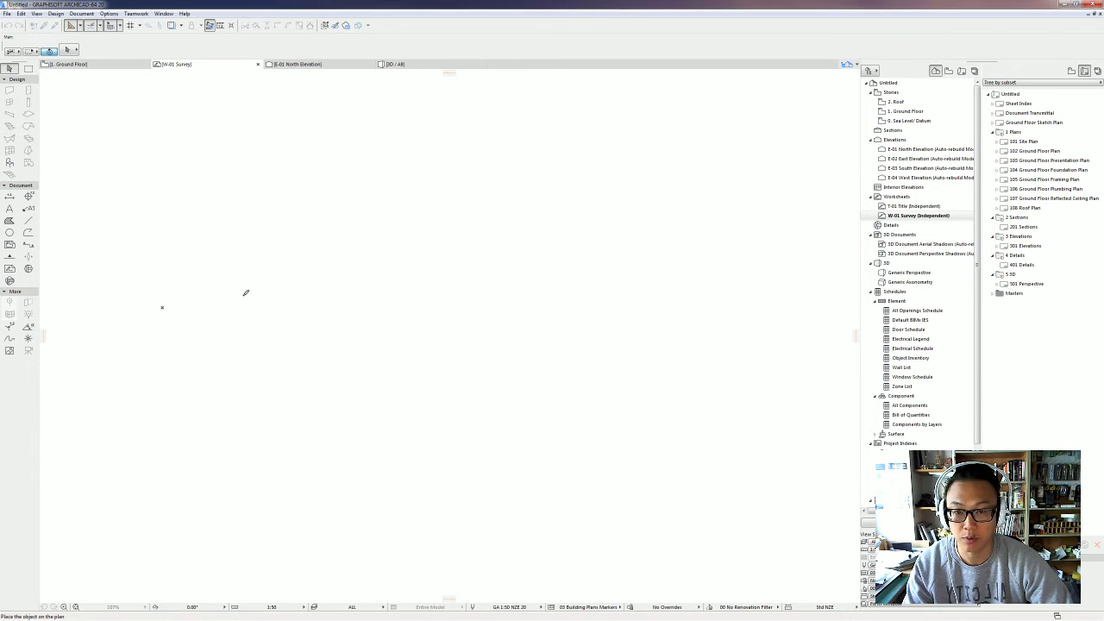
left_click(163, 306)
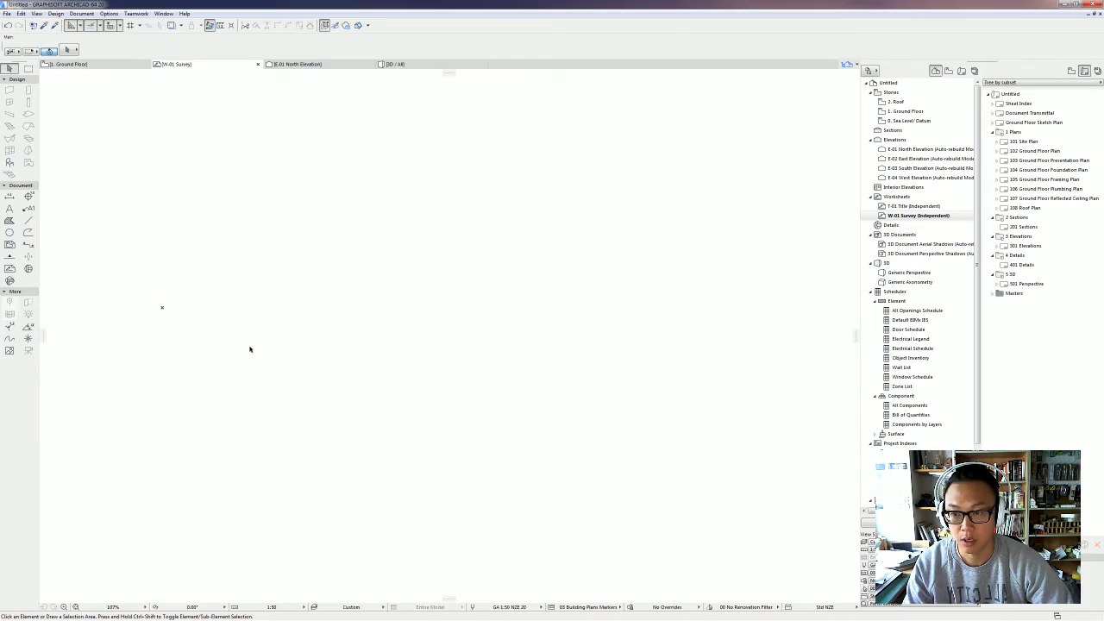
left_click(76, 607)
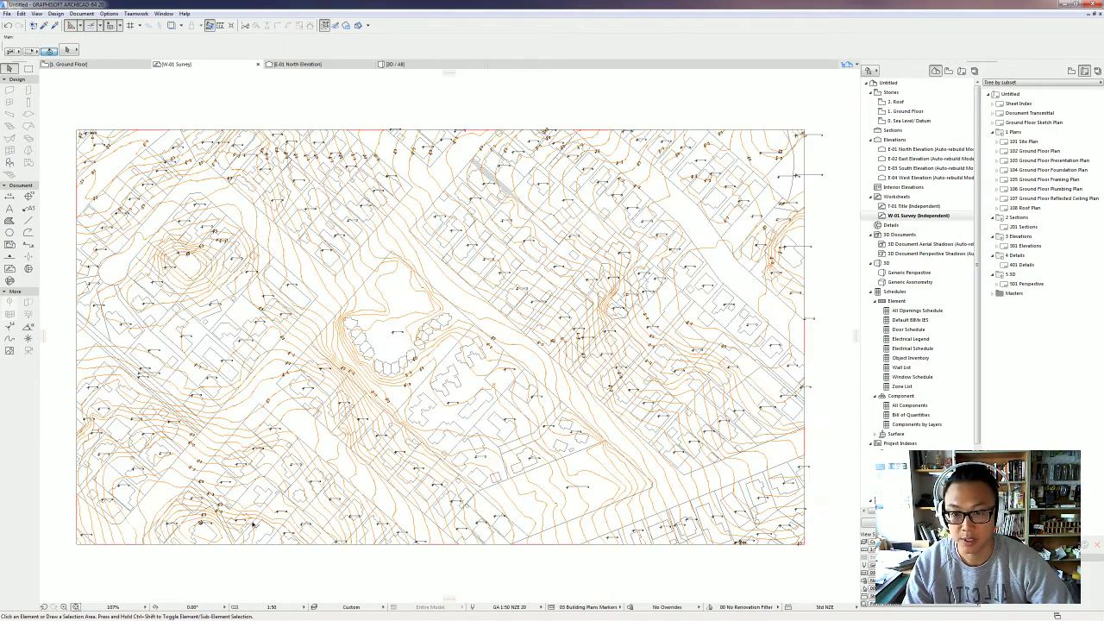
mouse_move(468, 362)
middle_mouse_down()
mouse_move(548, 361)
mouse_move(432, 302)
mouse_move(473, 338)
middle_mouse_up()
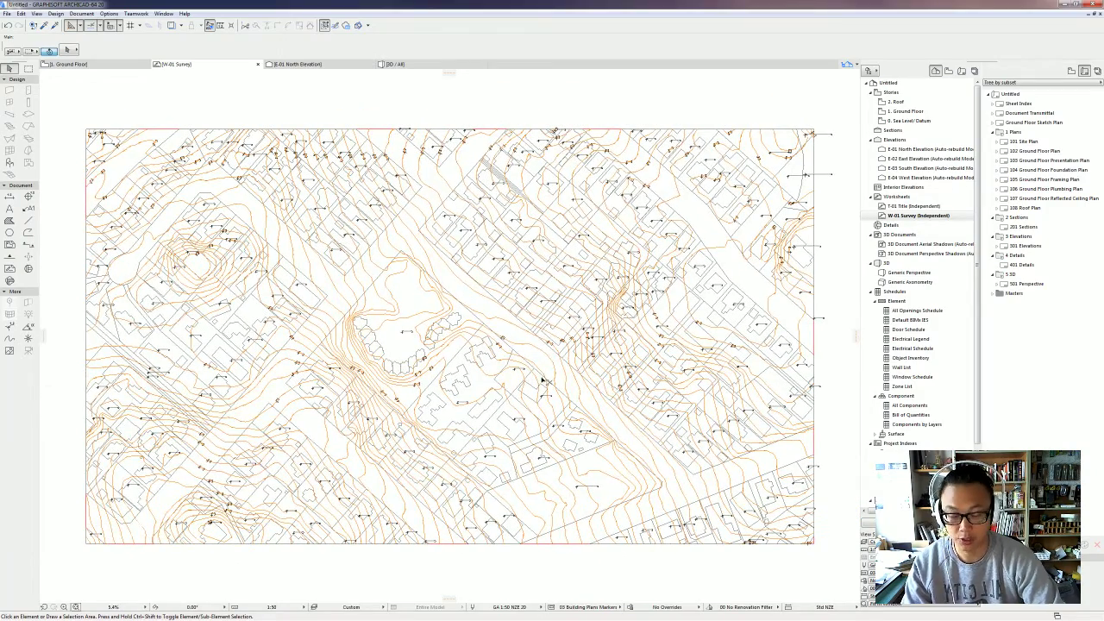
Step: Hide the AC_Parcel, AreaSelected and Building Footprints layers so only the contours are displayed
key("ctrl+l")
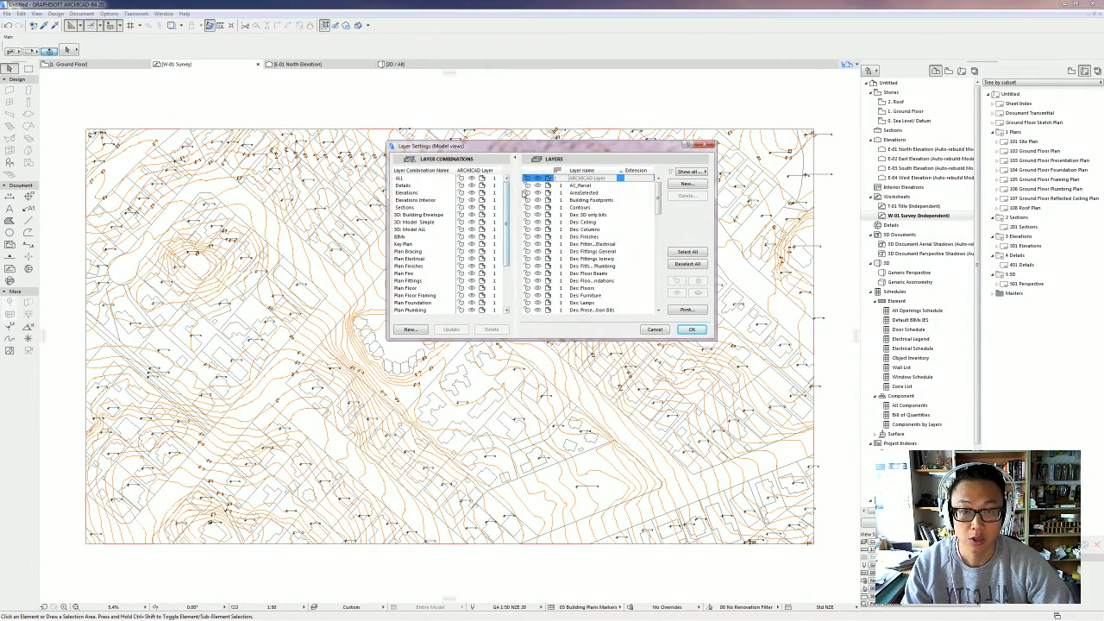
left_click(540, 200)
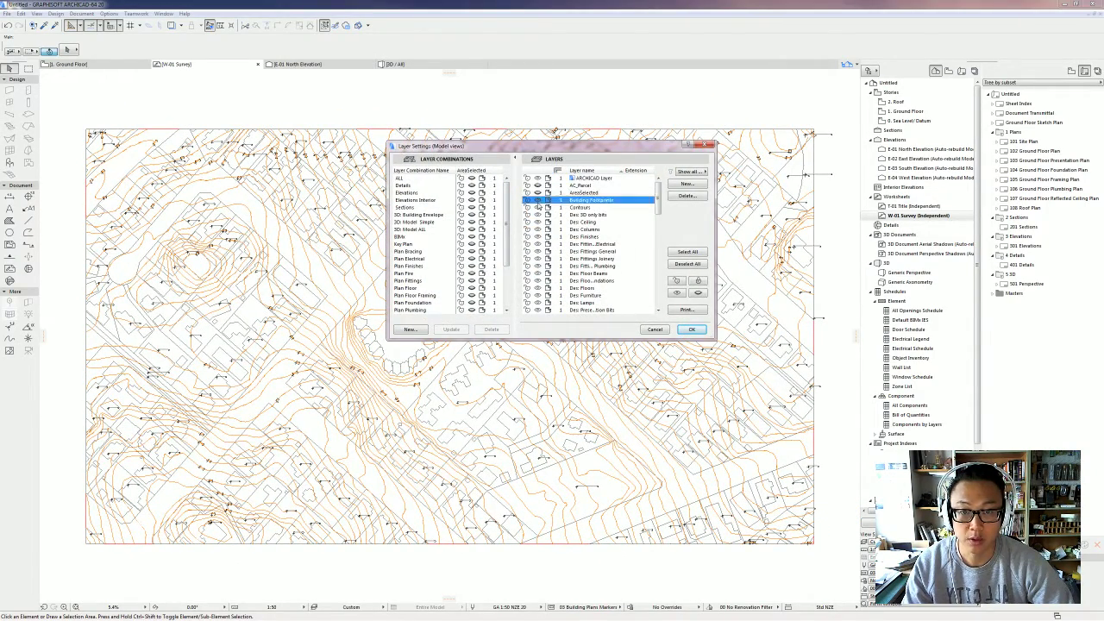
left_click(691, 329)
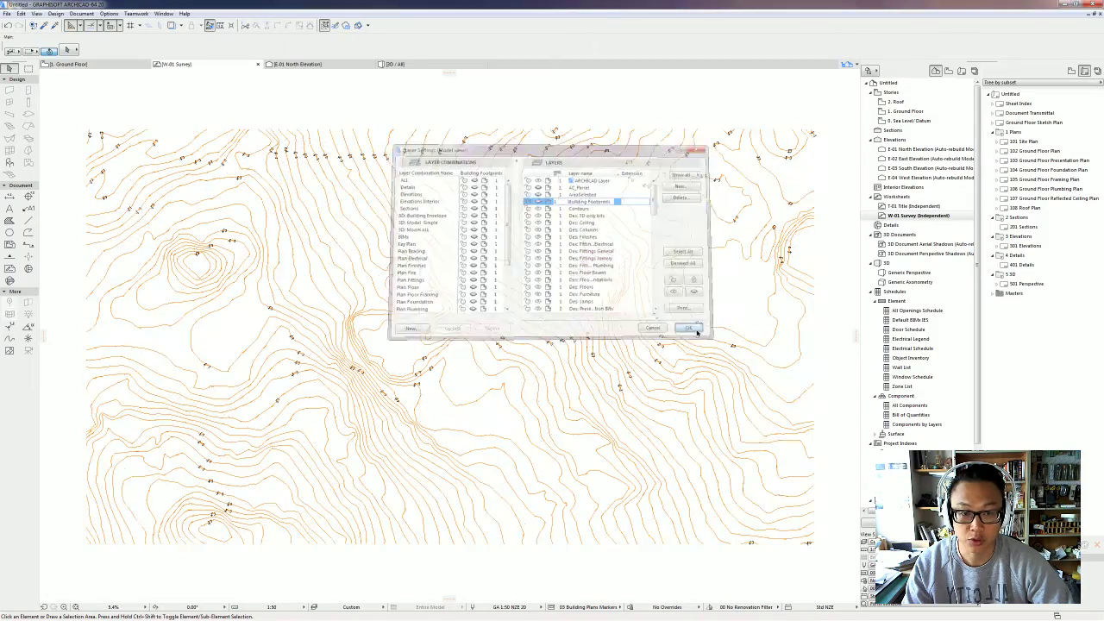
Step: Examine the nodes and continuity of one contour polyline near the middle of the survey
middle_click_drag(446, 370, 467, 332)
left_click(462, 347)
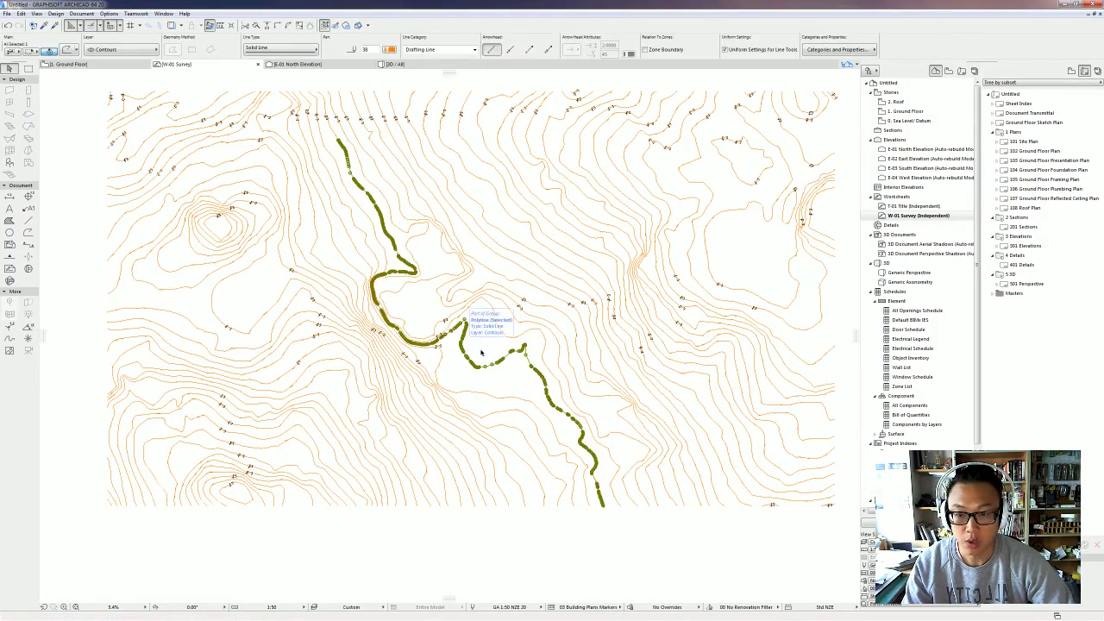
scroll(472, 348, "up", 3)
scroll(474, 349, "up", 6)
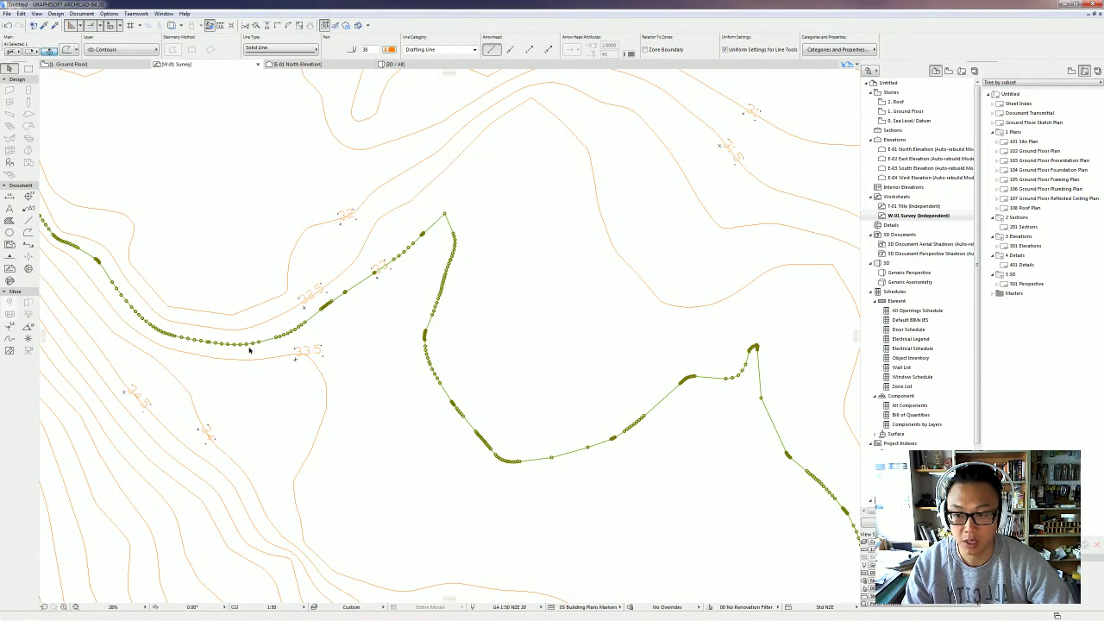
scroll(411, 274, "down", 8)
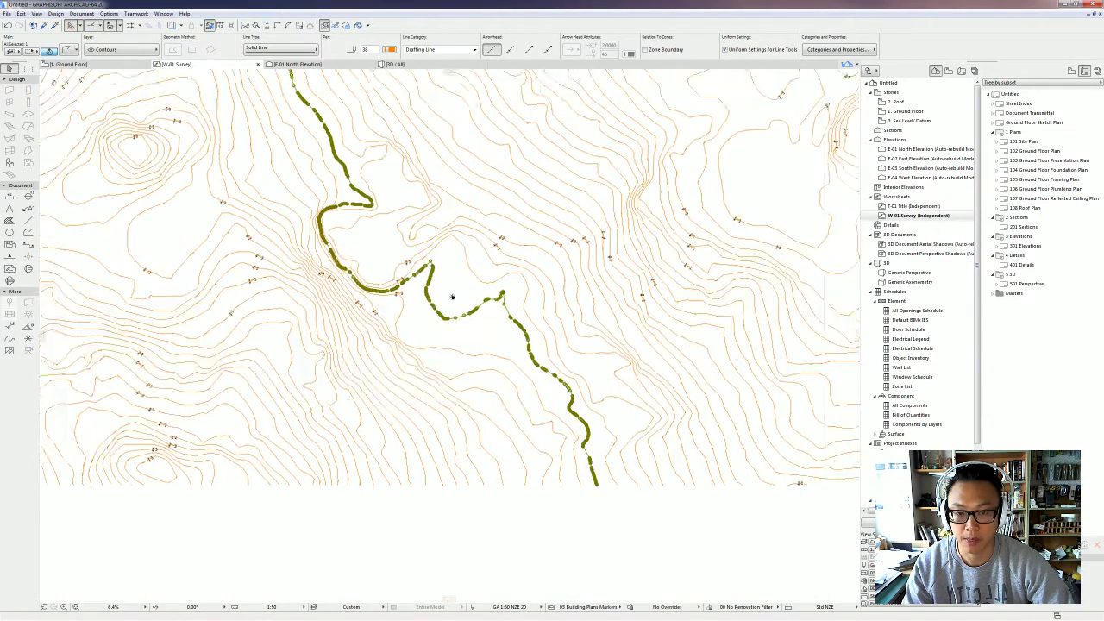
scroll(450, 309, "down", 2)
scroll(427, 317, "up", 1)
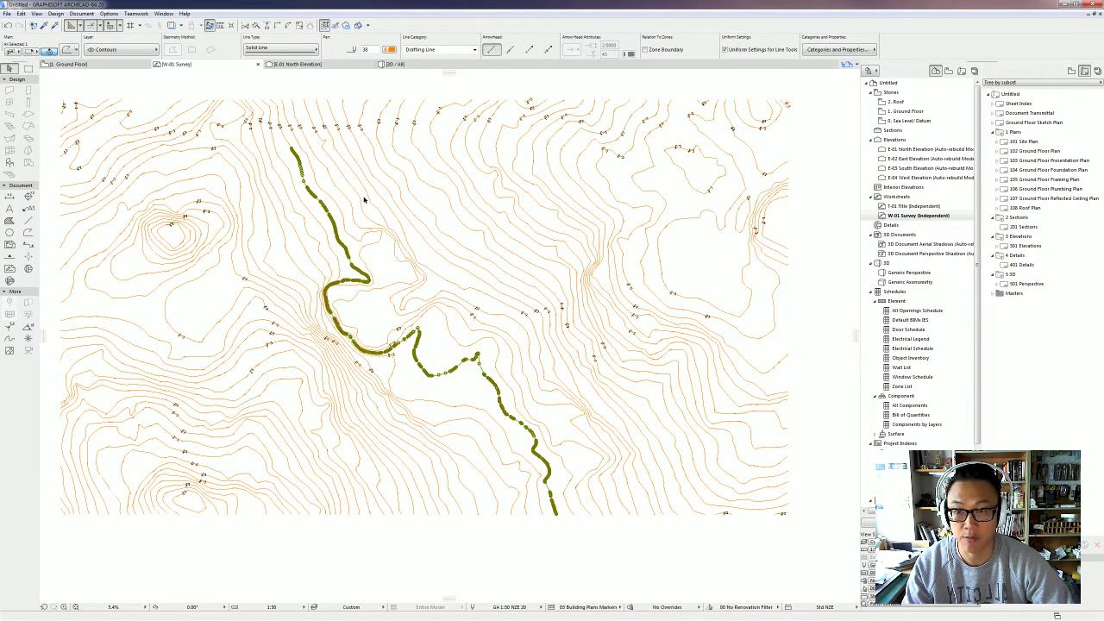
middle_click_drag(420, 236, 445, 243)
left_click(404, 250)
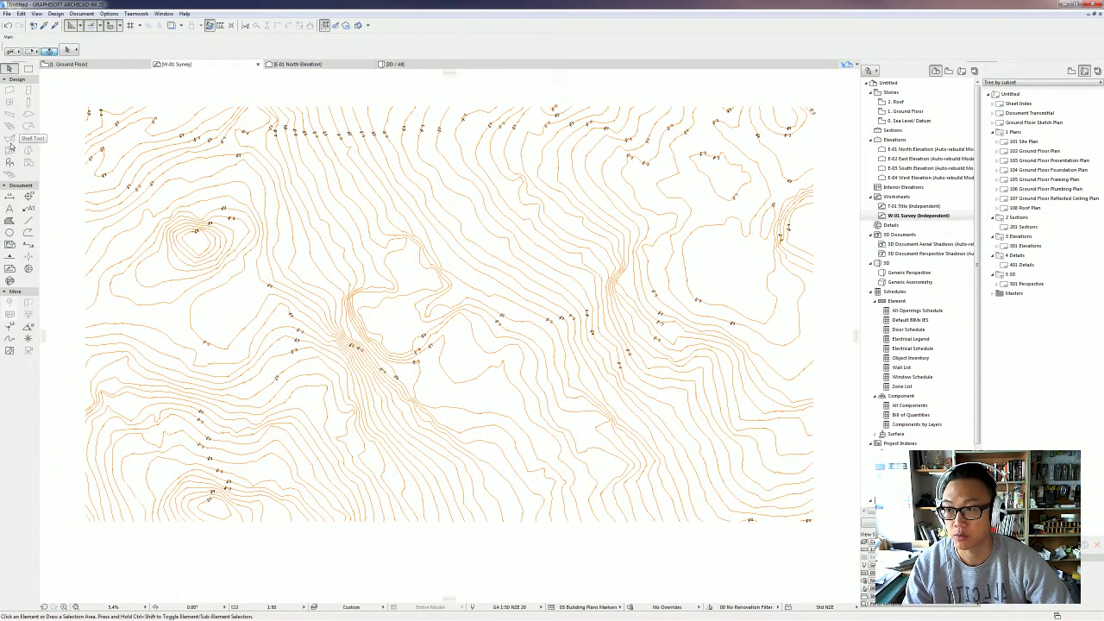
Step: Copy all contours from the Survey worksheet and paste them at the center of the current view on the Sea Level/Datum story
scroll(565, 270, "down", 2)
middle_click_drag(562, 270, 524, 264)
left_click_drag(735, 459, 176, 129)
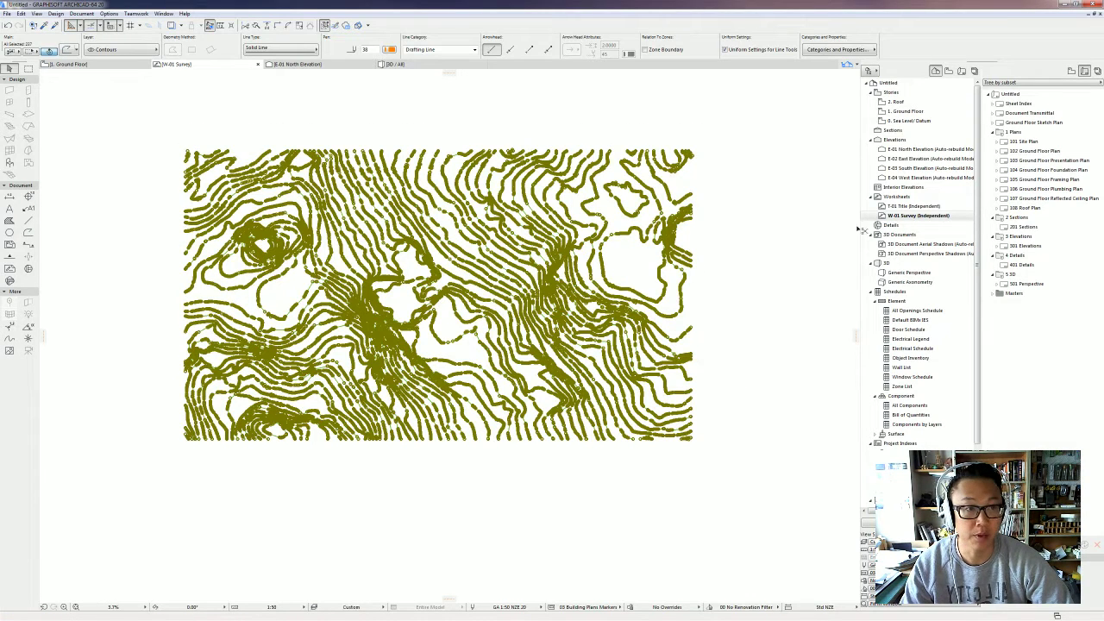
double_click(910, 121)
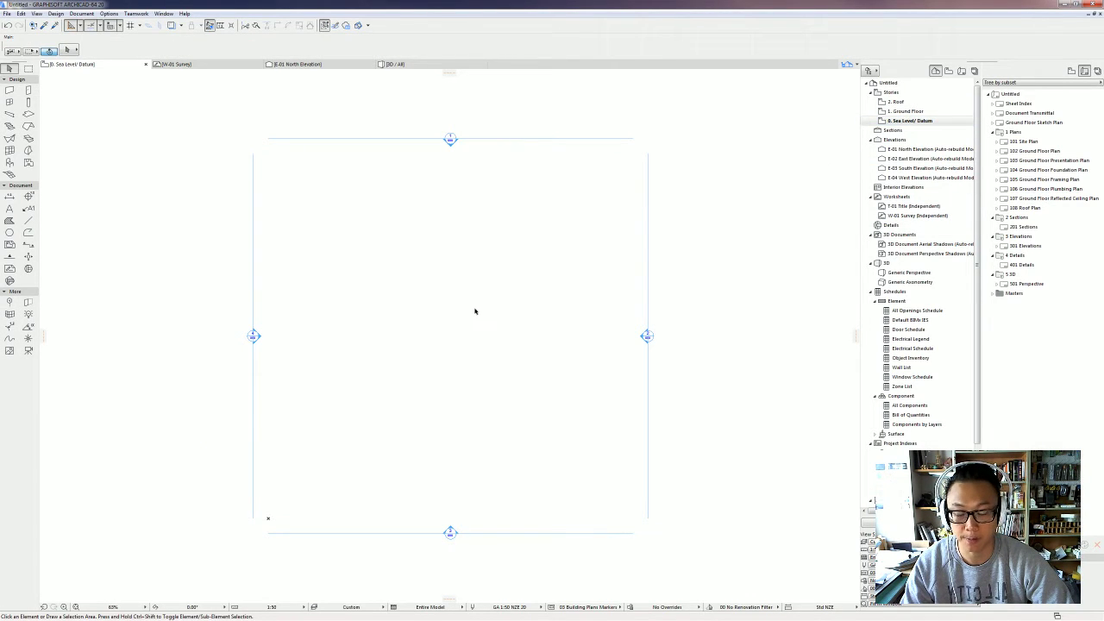
key("ctrl+v")
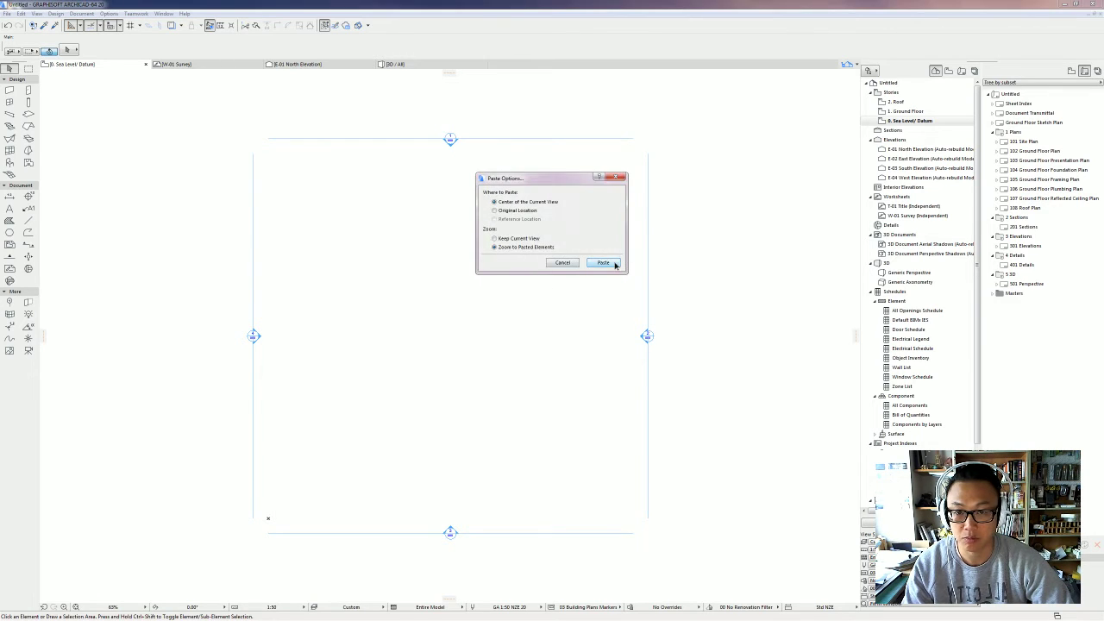
left_click(604, 263)
left_click(377, 510)
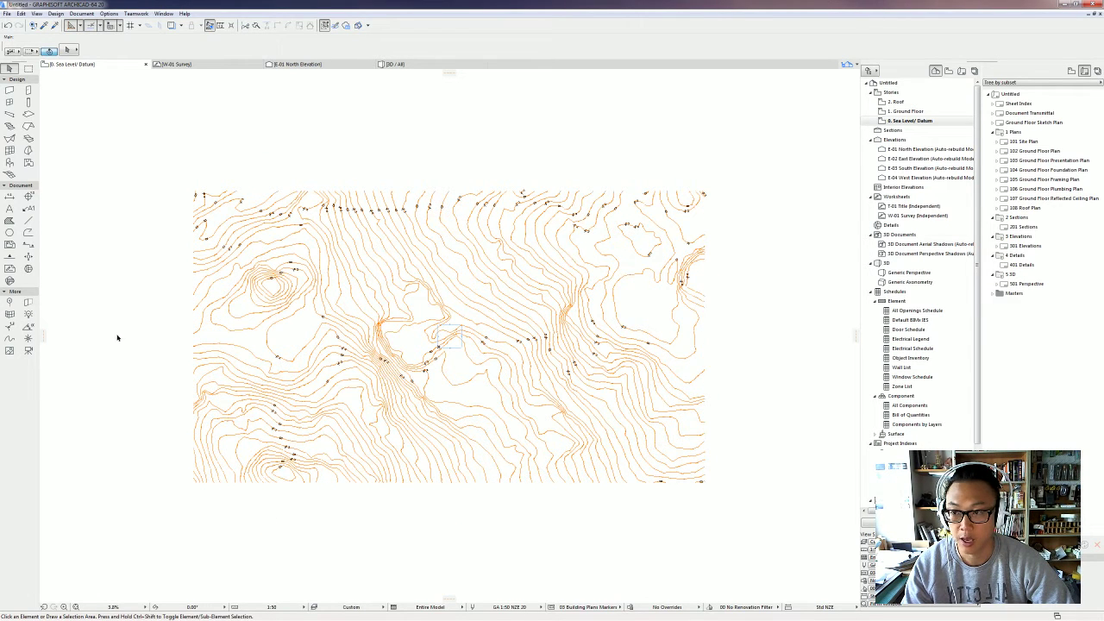
Step: Draw a rectangular mesh over the middle area of the contour survey on the Sea Level/Datum story
left_click(12, 174)
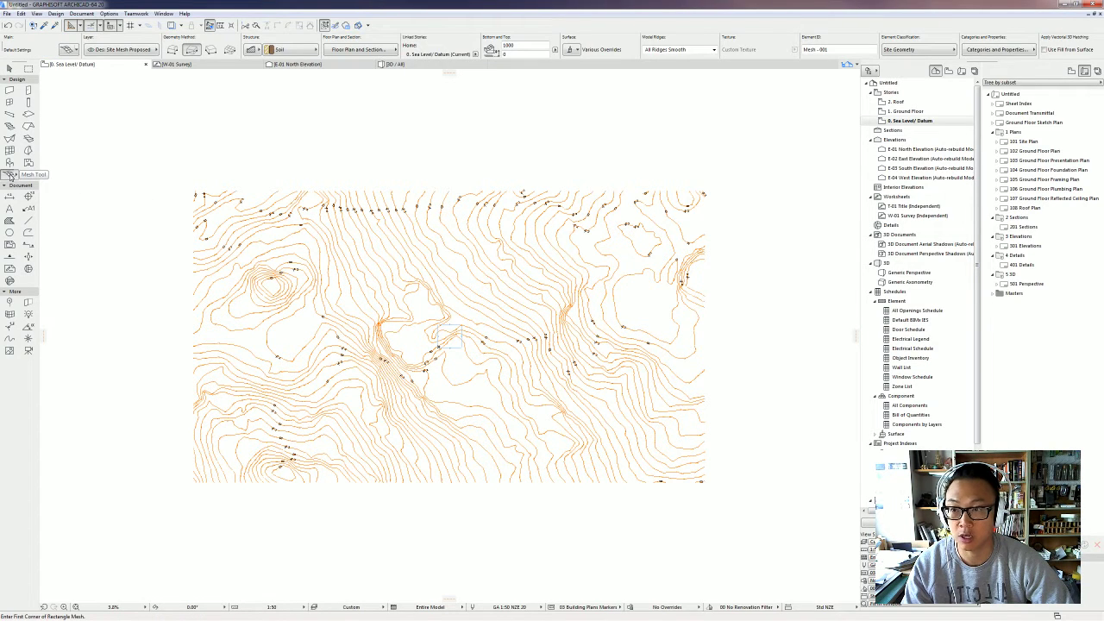
left_click(196, 481)
key("Escape")
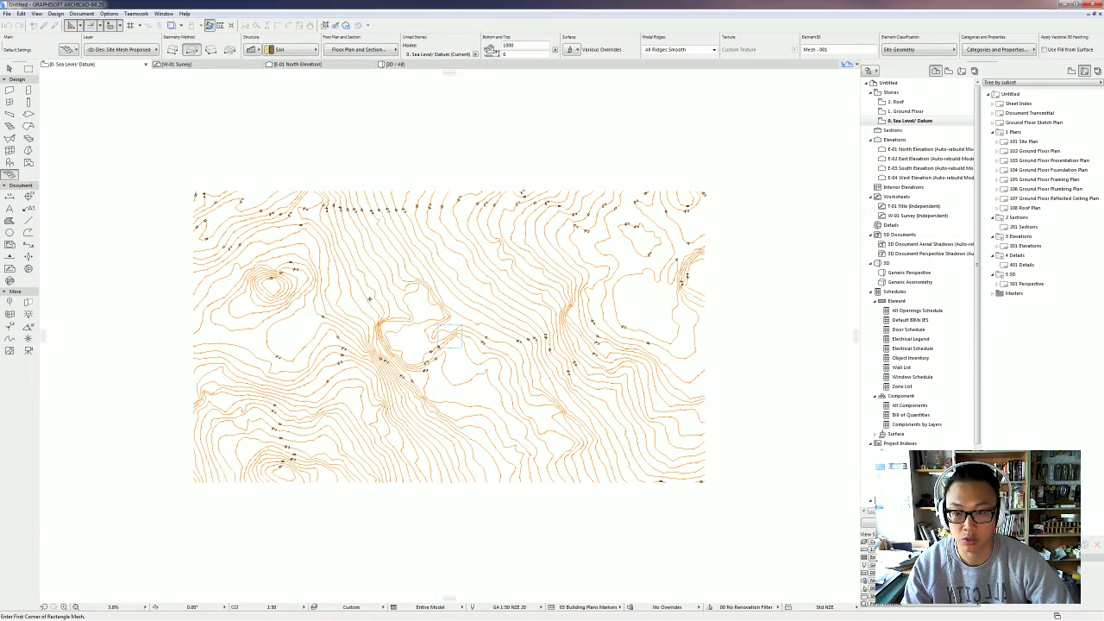
left_click(336, 266)
left_click(500, 397)
scroll(431, 356, "up", 5)
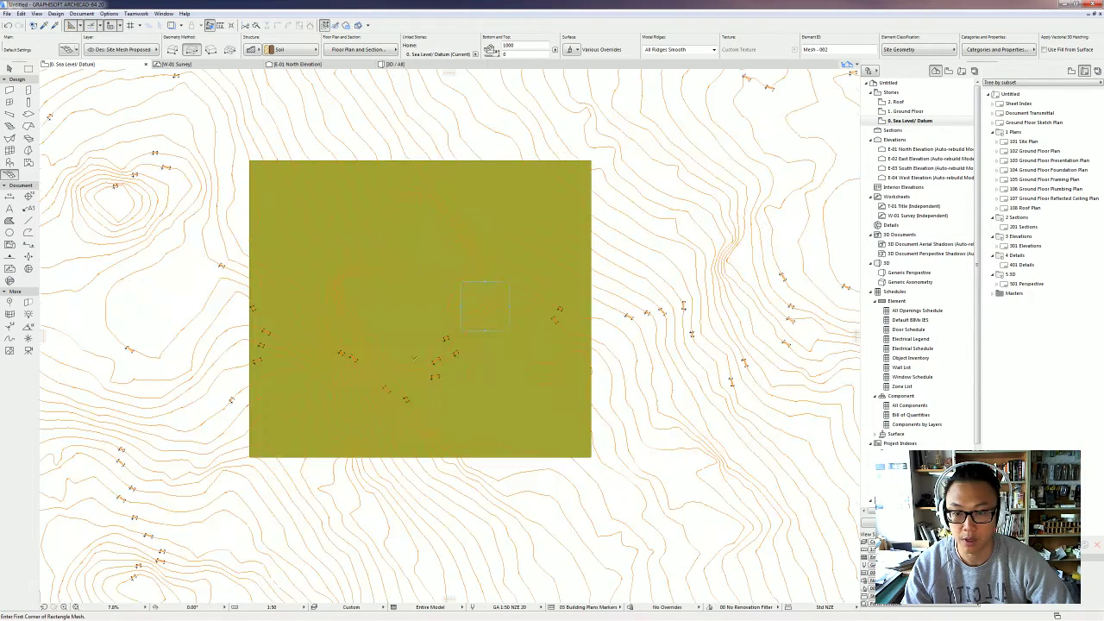
middle_click_drag(432, 357, 431, 297)
key("Escape")
Step: Select the mesh, activate its tool and add the two contours nearest its lower-left corner as mesh points, fitted to user ridges
left_click(411, 262)
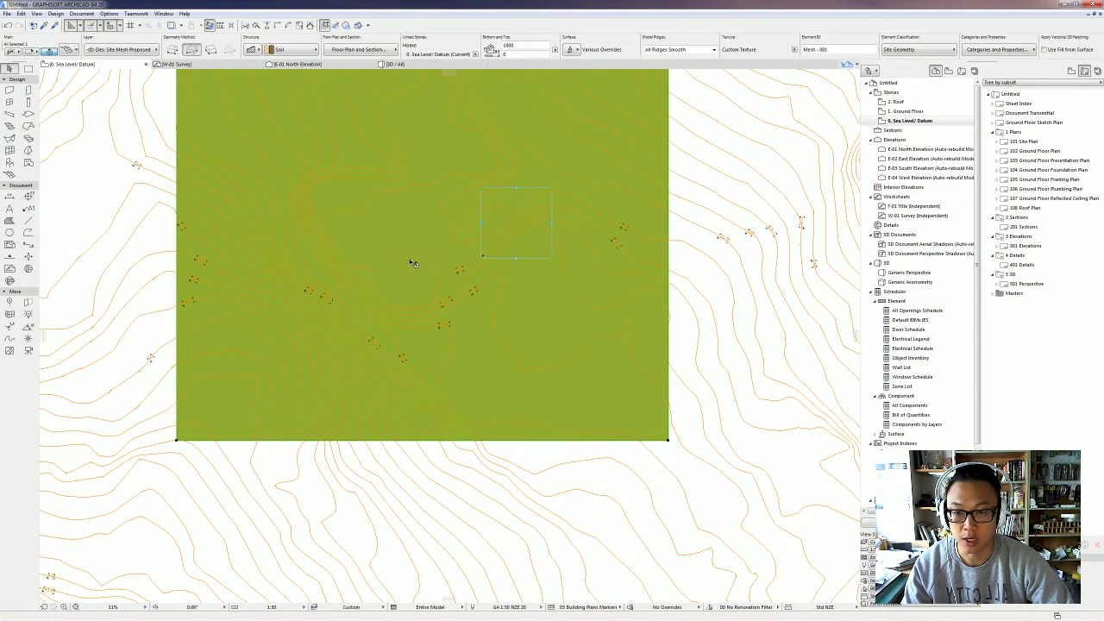
middle_click_drag(390, 222, 409, 270)
right_click(409, 270)
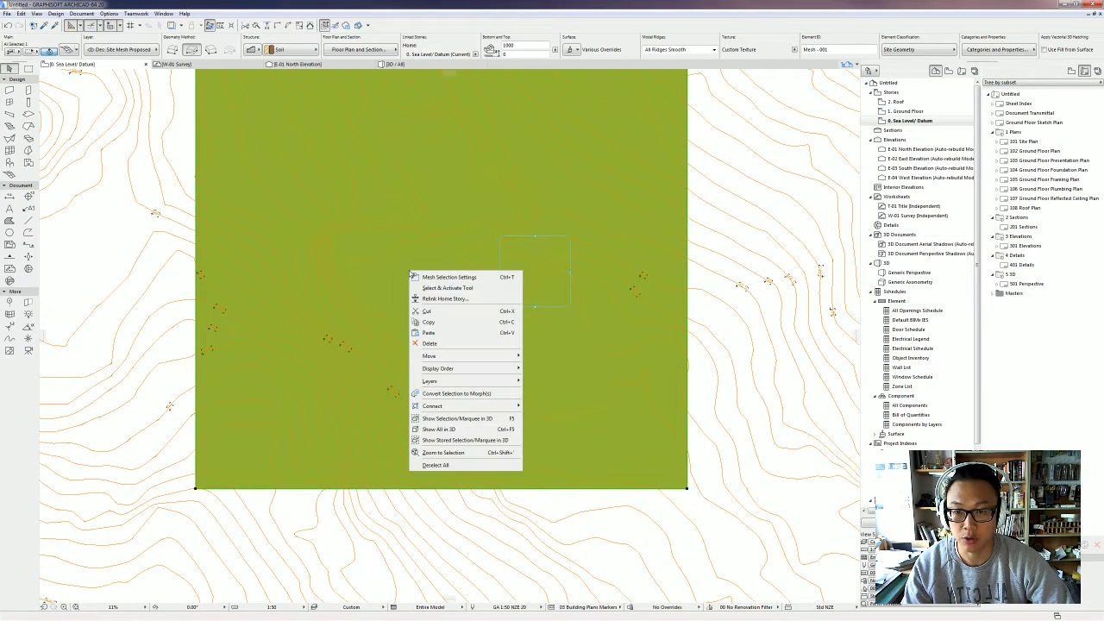
left_click(442, 288)
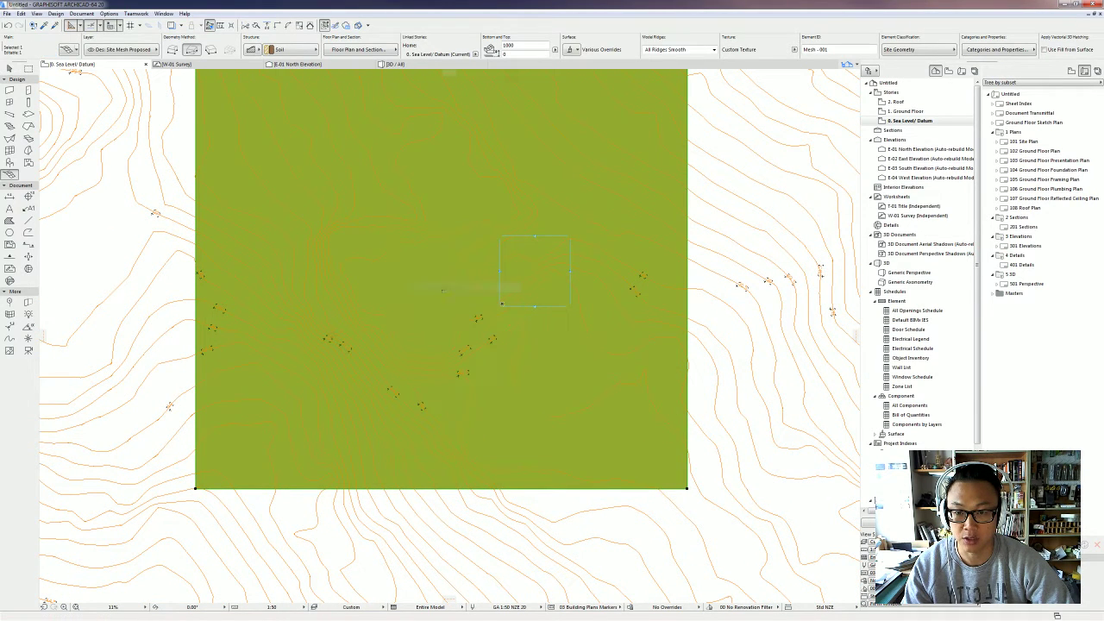
scroll(227, 466, "up", 3)
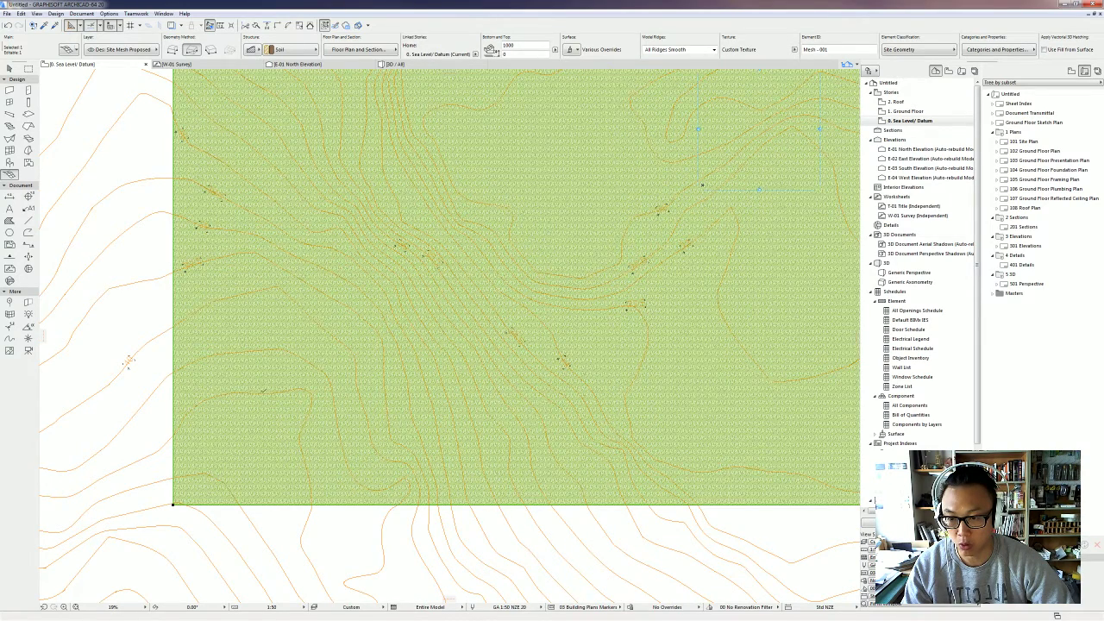
left_click(223, 483)
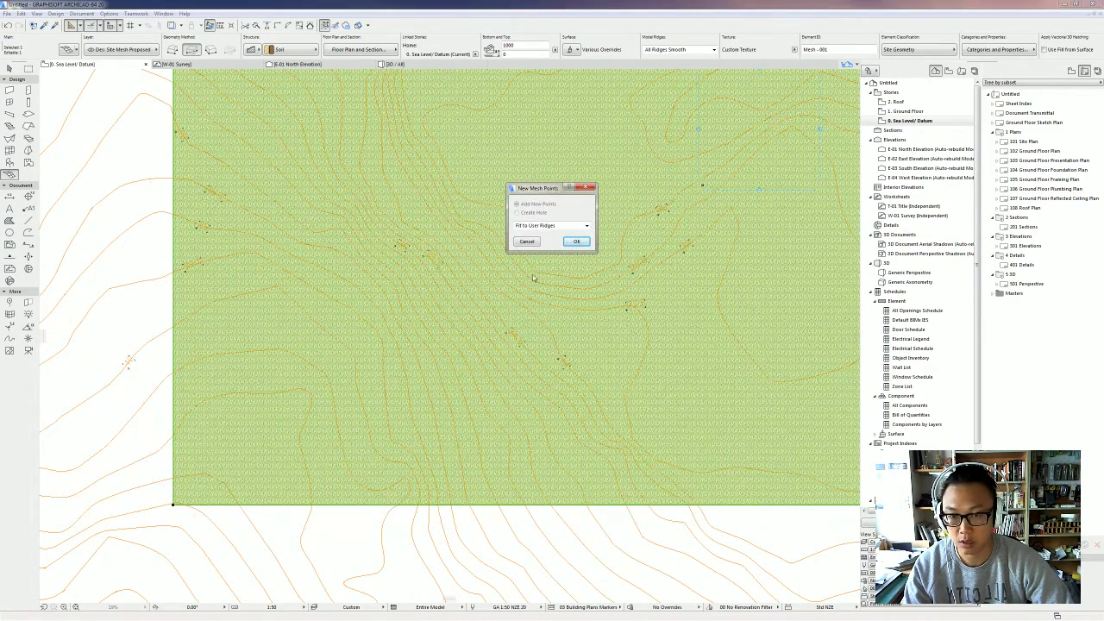
left_click(576, 241)
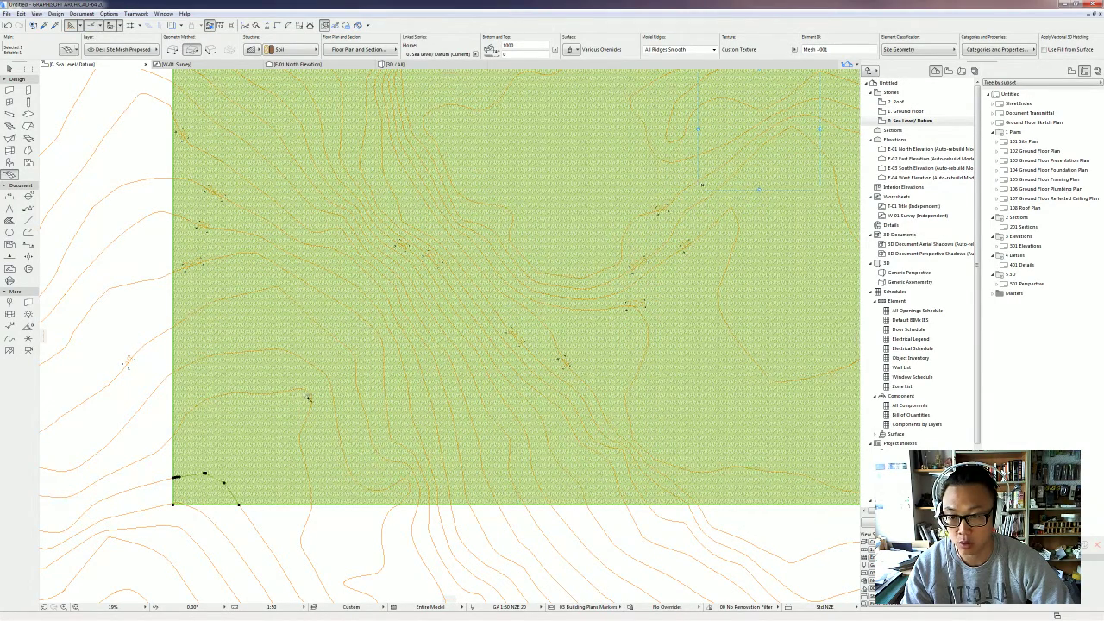
double_click(296, 388)
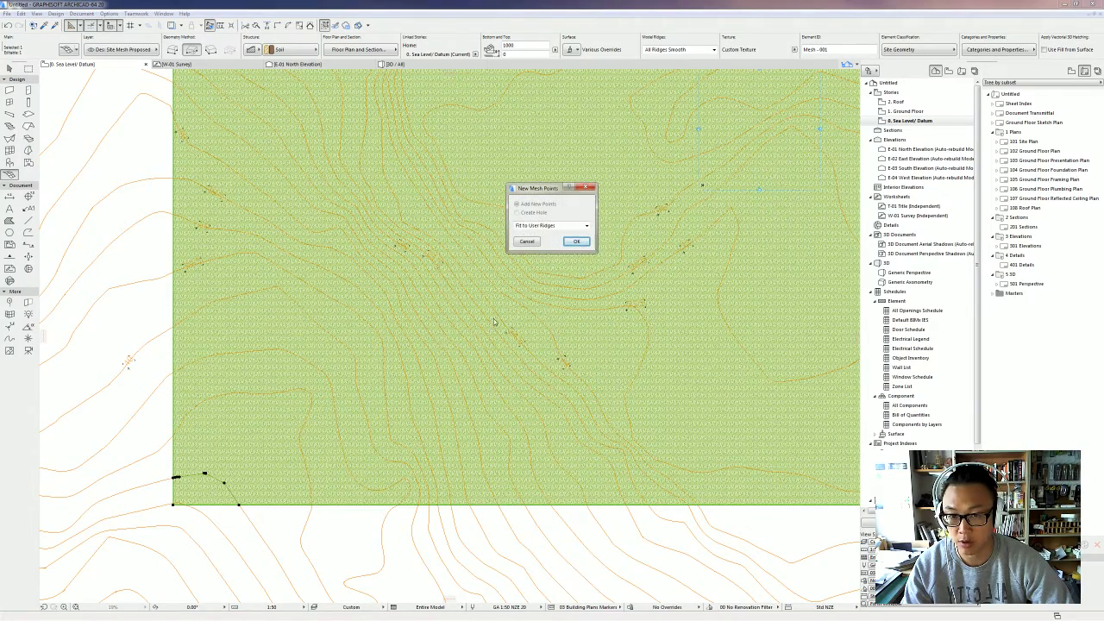
left_click(574, 241)
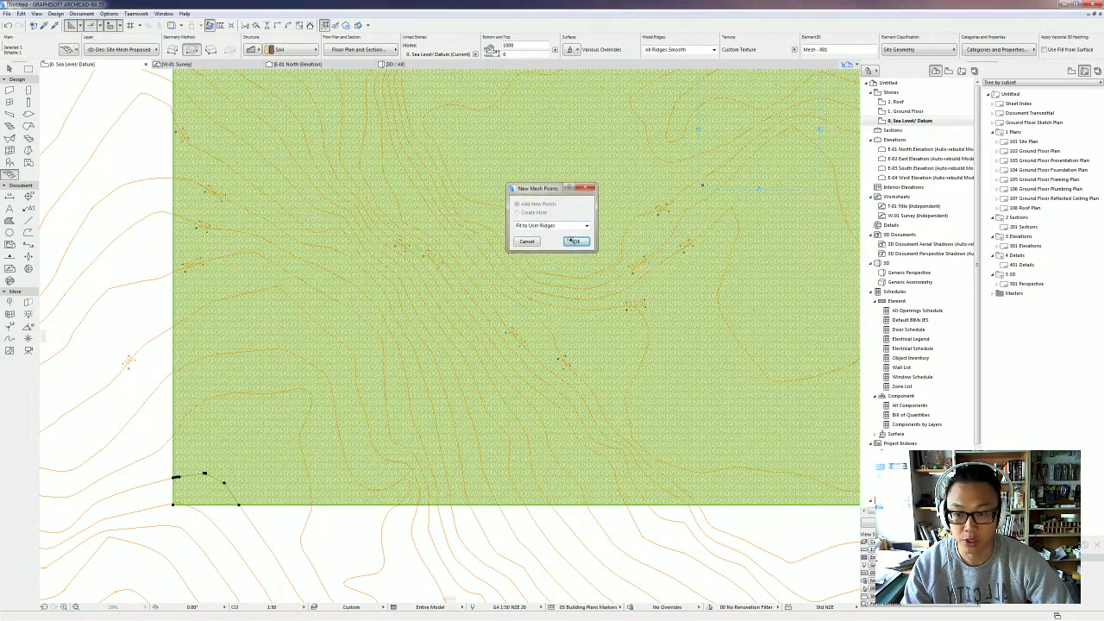
Step: Examine the density of the new mesh points along the two added contours and compare them with the remaining survey
scroll(244, 450, "up", 4)
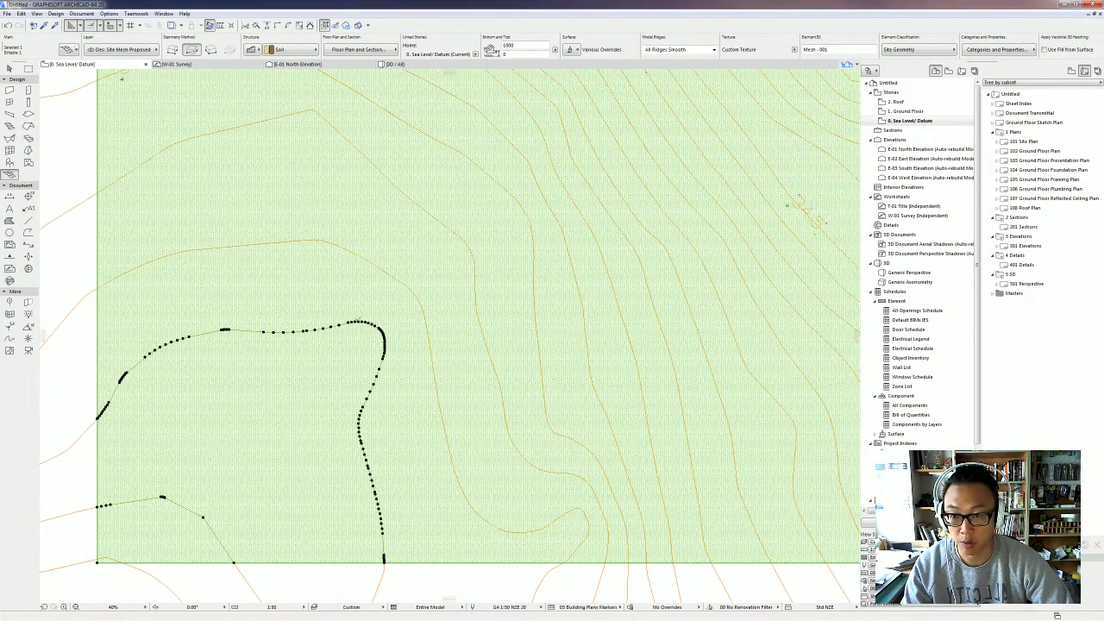
scroll(411, 352, "down", 5)
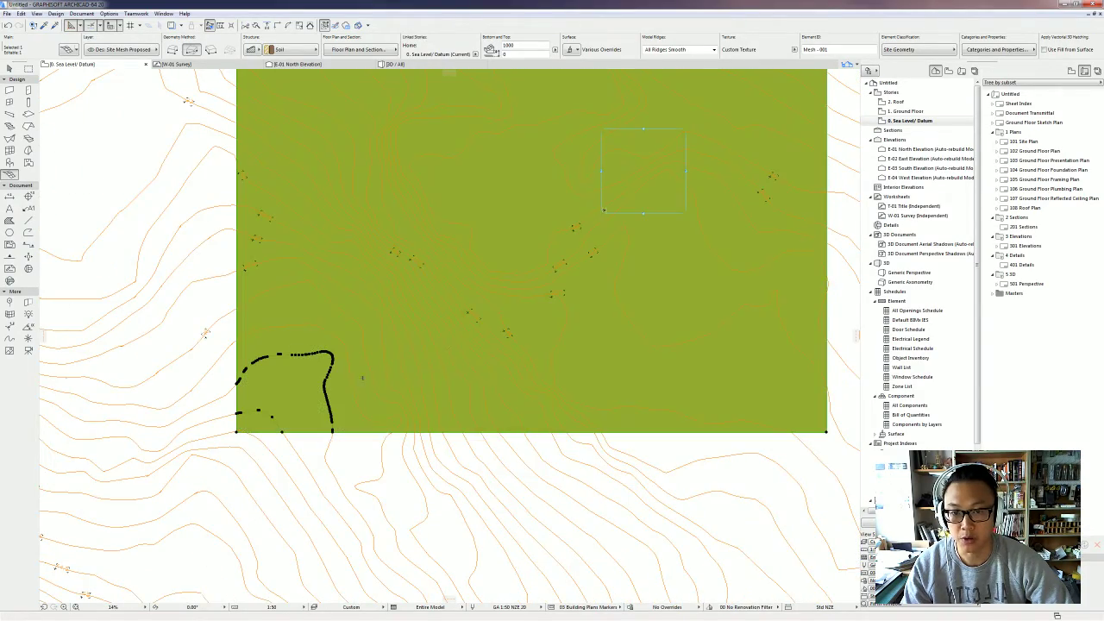
scroll(388, 362, "down", 2)
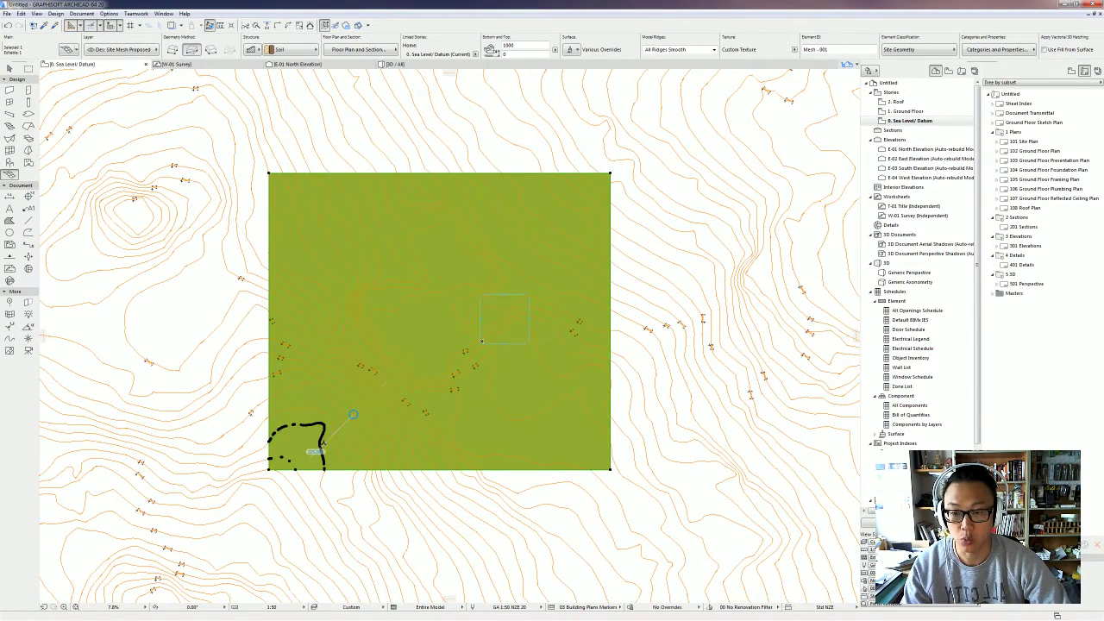
scroll(319, 447, "up", 1)
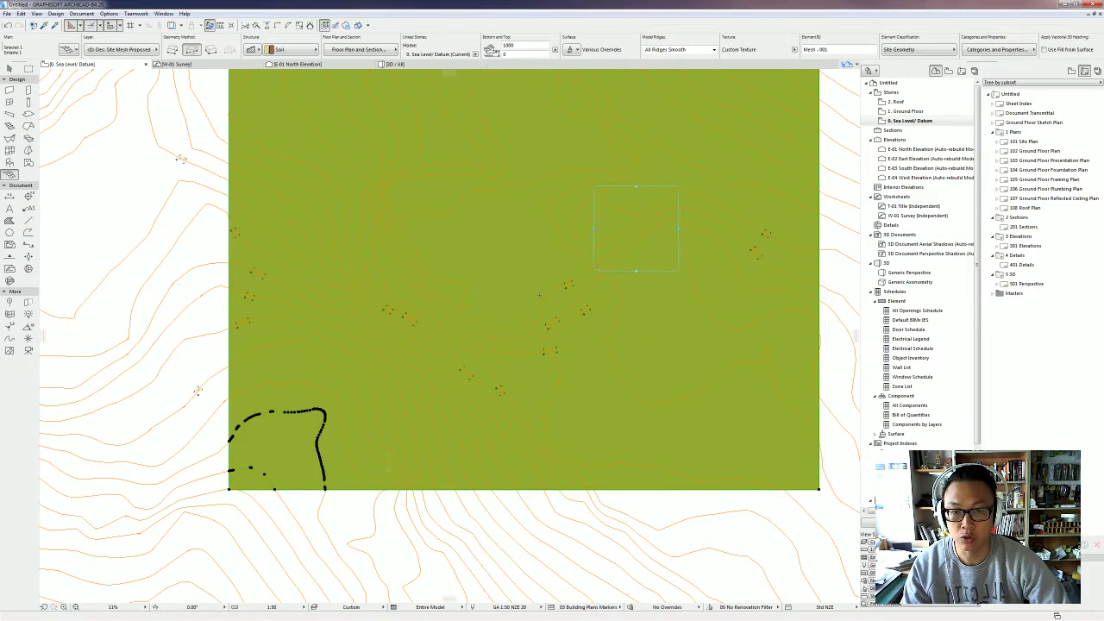
scroll(367, 404, "down", 2)
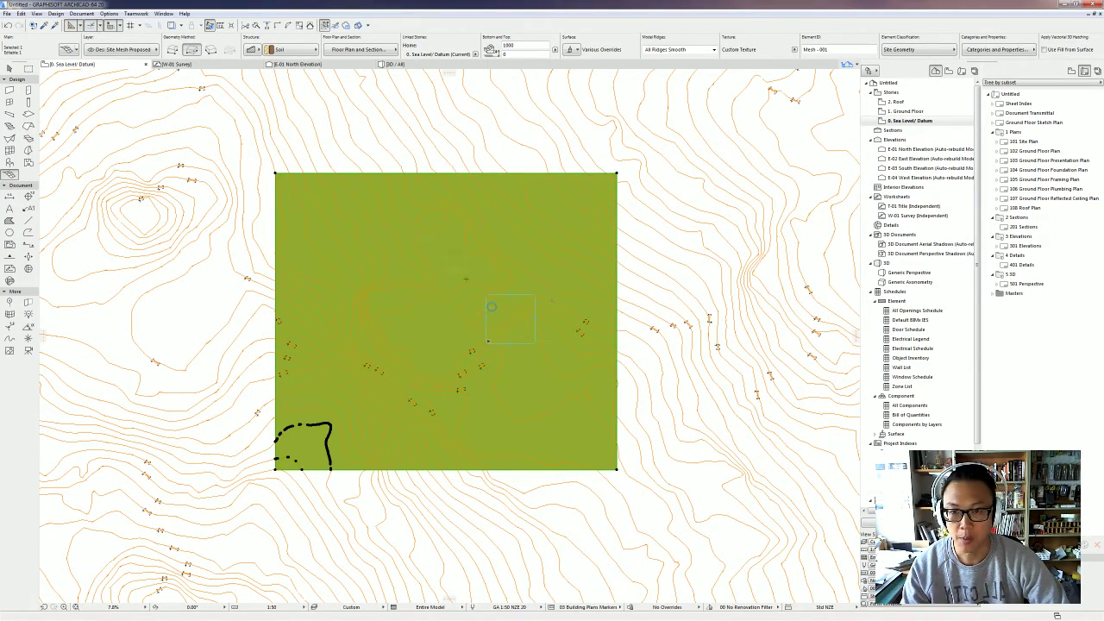
scroll(498, 434, "down", 1)
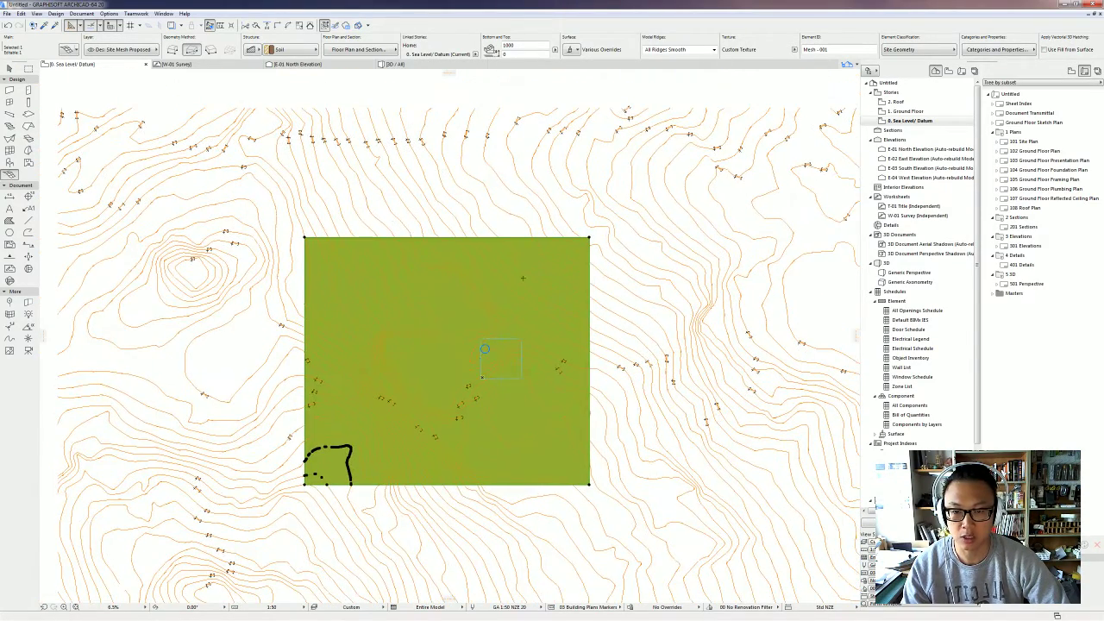
scroll(483, 470, "up", 1)
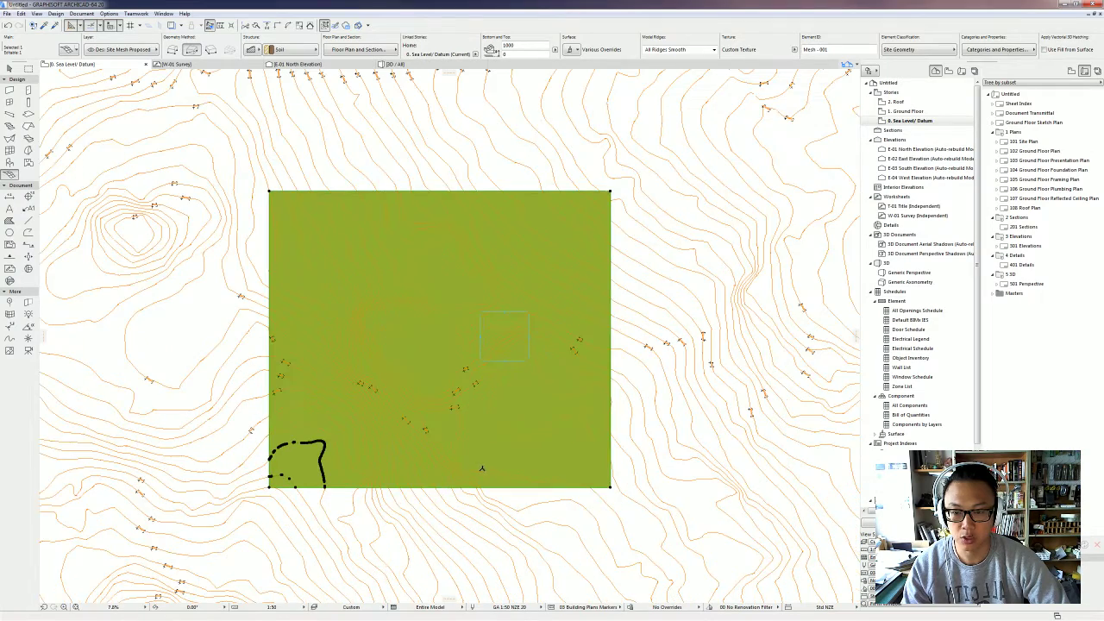
middle_click_drag(482, 469, 489, 468)
key("Escape")
scroll(503, 443, "down", 4)
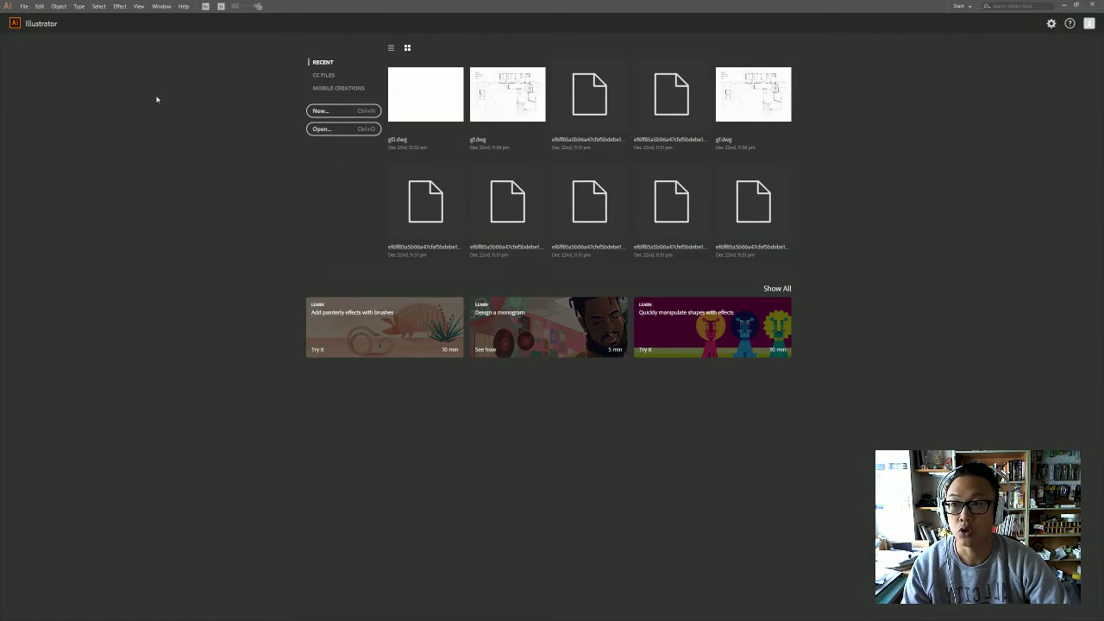
Step: Switch to Illustrator and open the contour survey DWG from the Desktop's dataset folder at original size with the Model layout
left_click(336, 130)
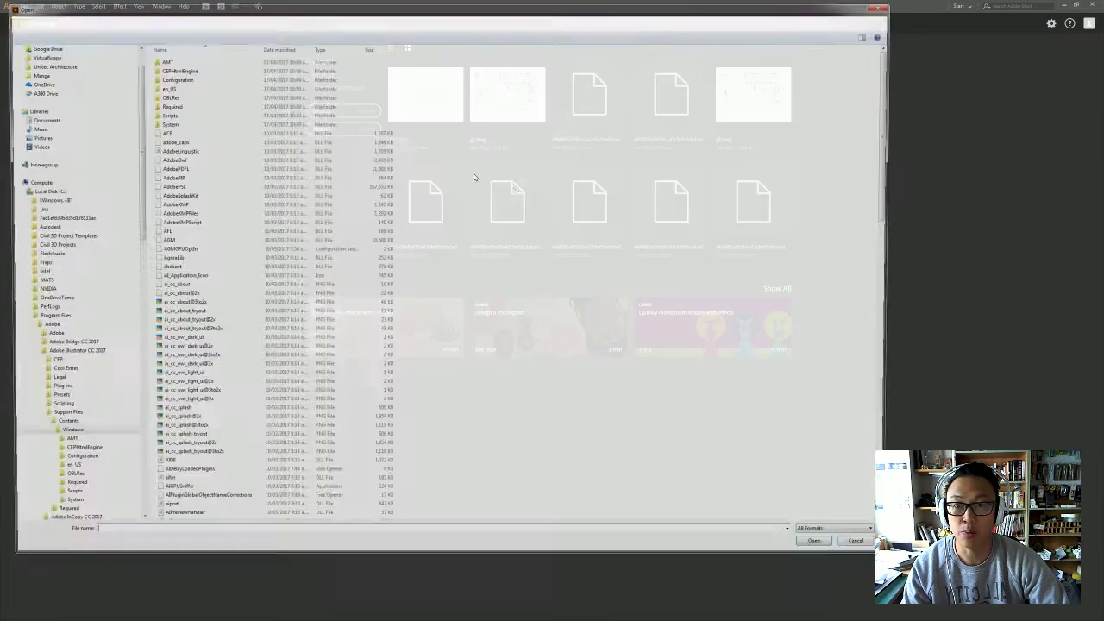
left_click(72, 68)
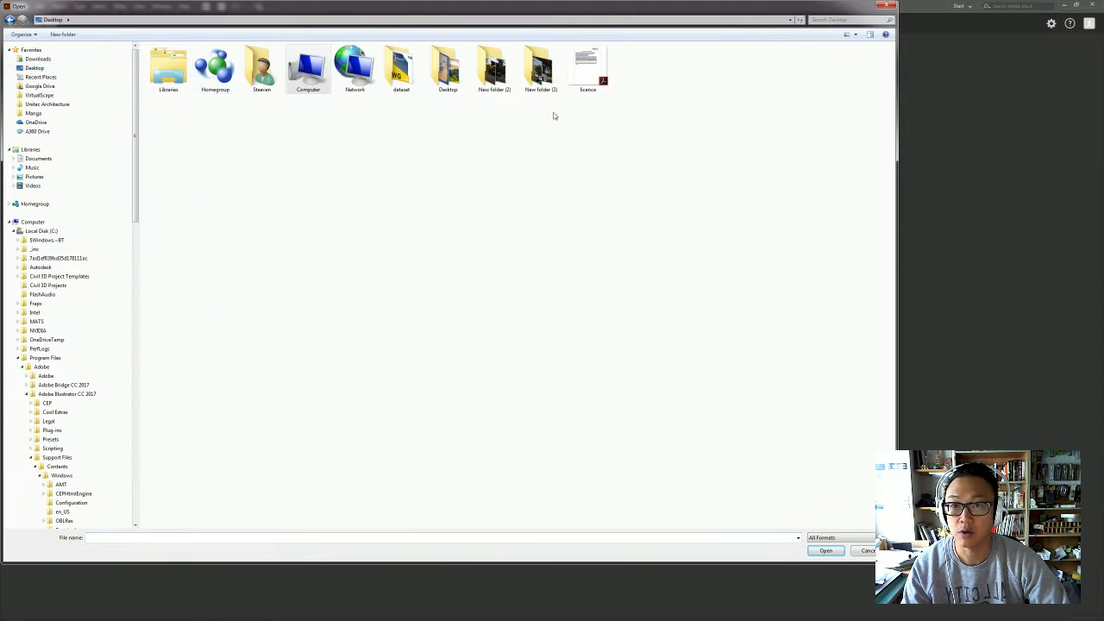
double_click(402, 74)
double_click(167, 59)
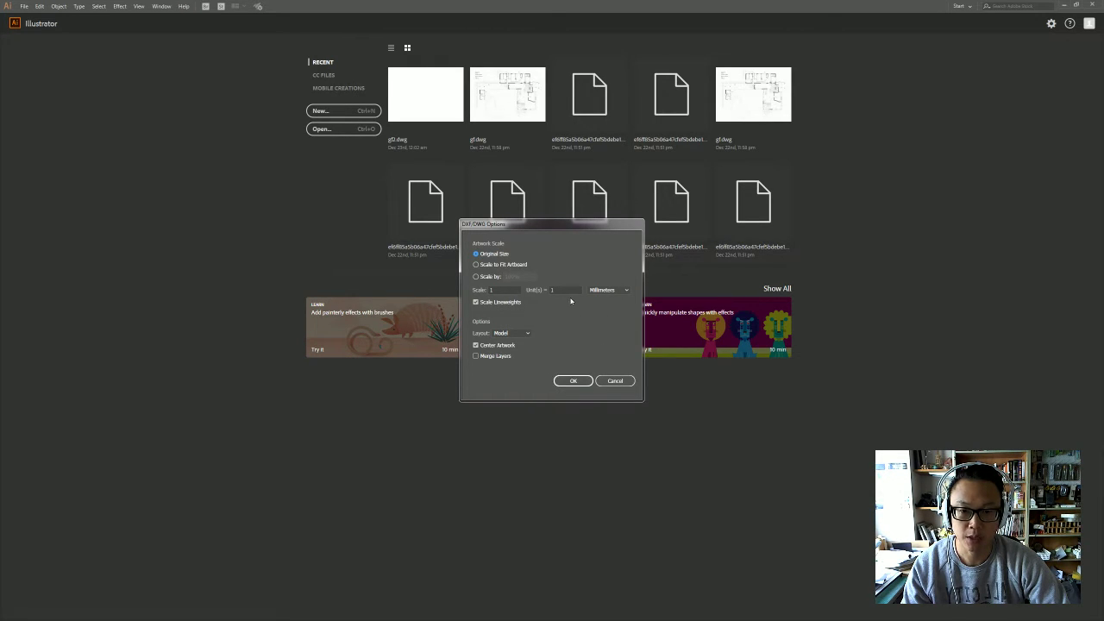
left_click(576, 383)
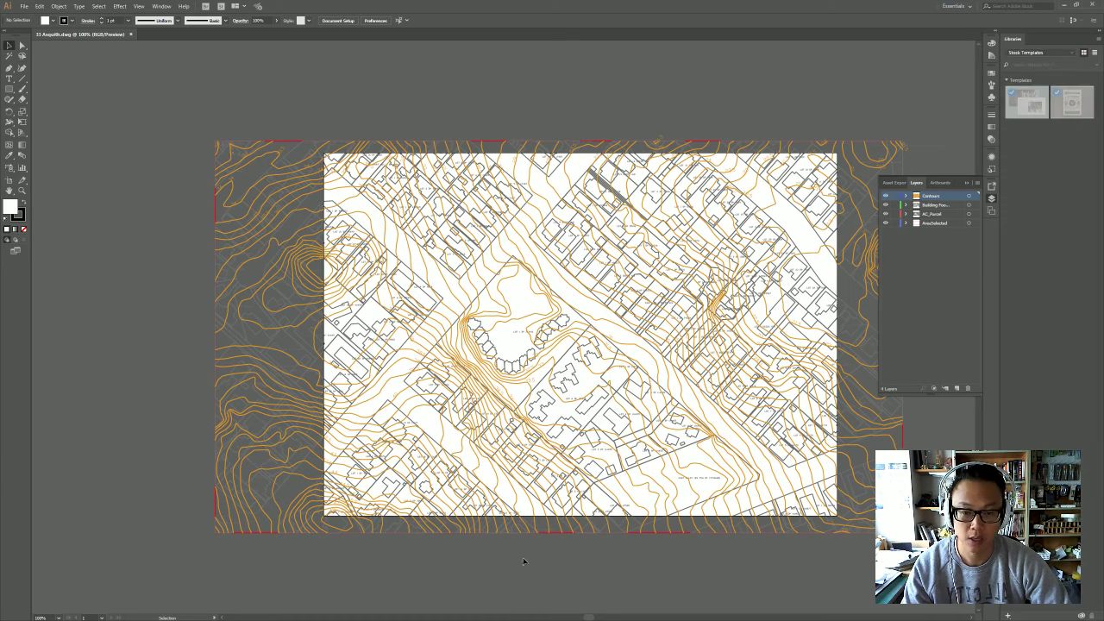
Step: Hide the Building Footprints, AreaSelected and AC_Parcel layers so only the Contours layer is displayed
left_click_drag(589, 617, 602, 617)
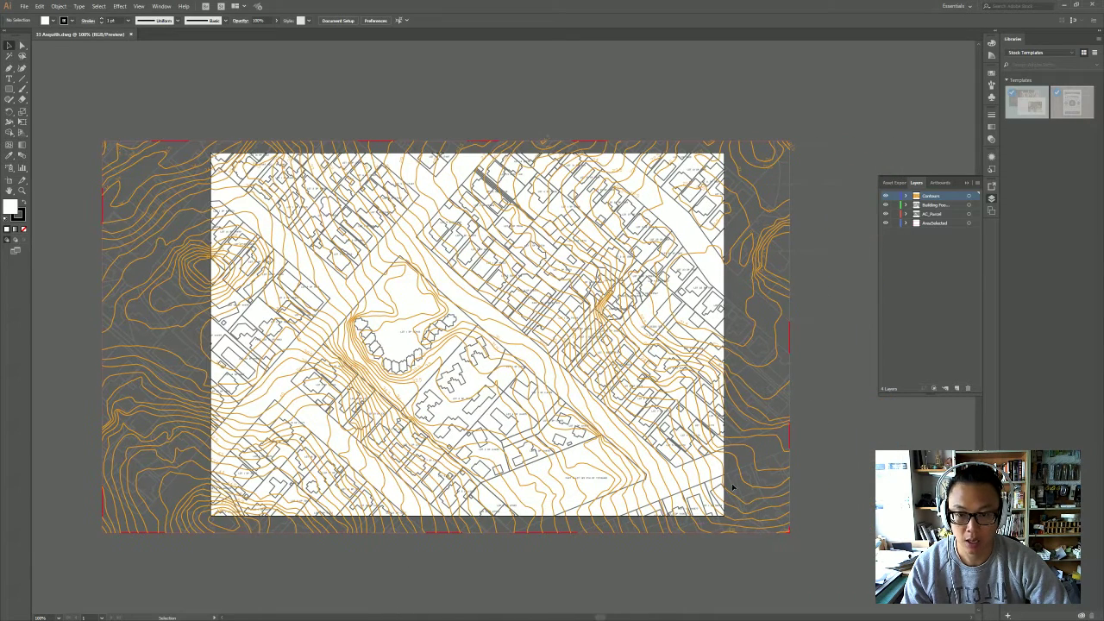
left_click(885, 206)
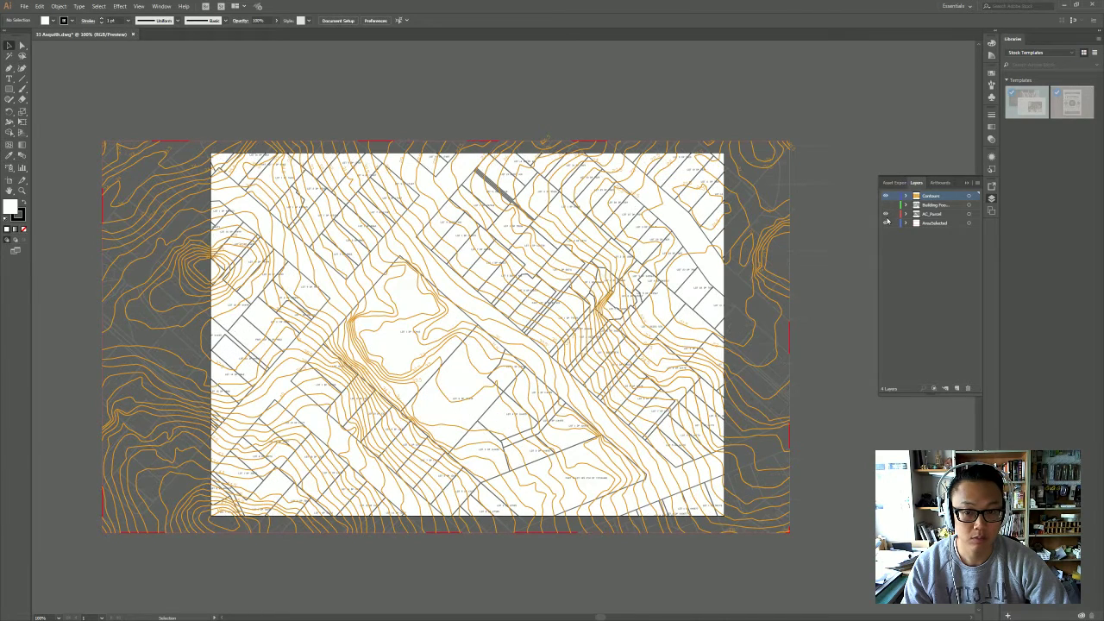
left_click(886, 223)
left_click(885, 214)
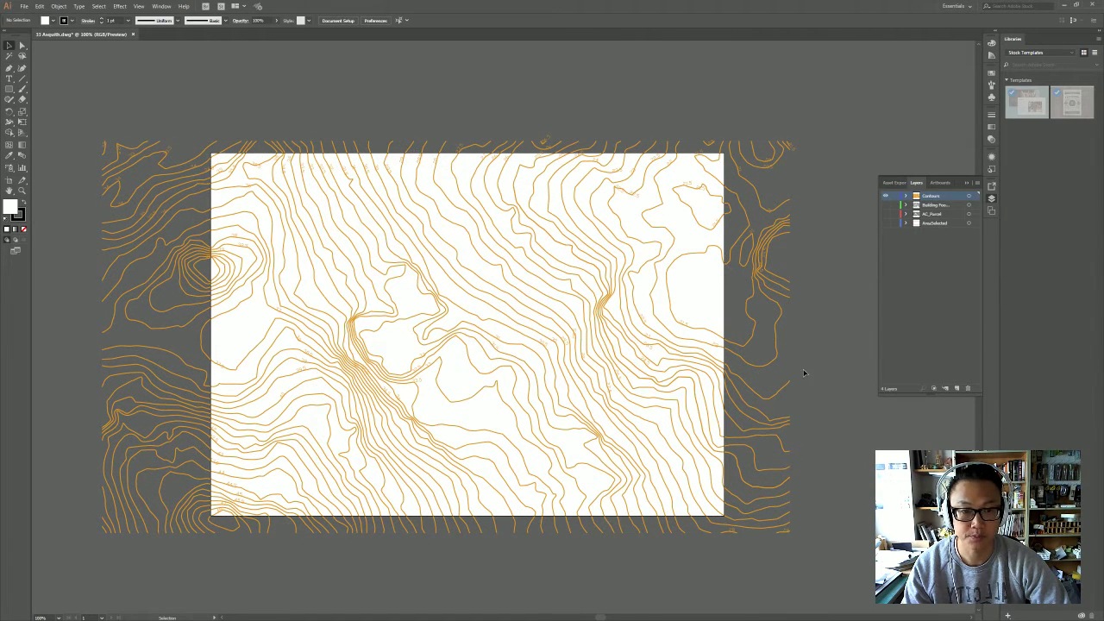
left_click(276, 321)
left_click(276, 322)
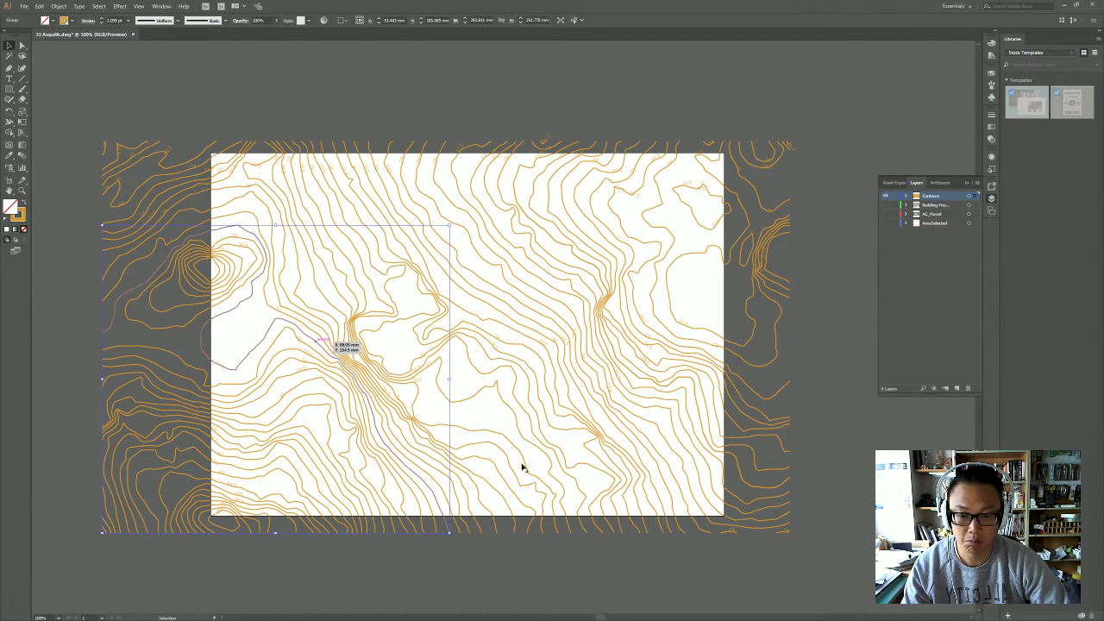
left_click(831, 371)
Step: Select all contours and simplify their paths, entering a curve precision of 95% and enabling the Straight Lines option
left_click(365, 244)
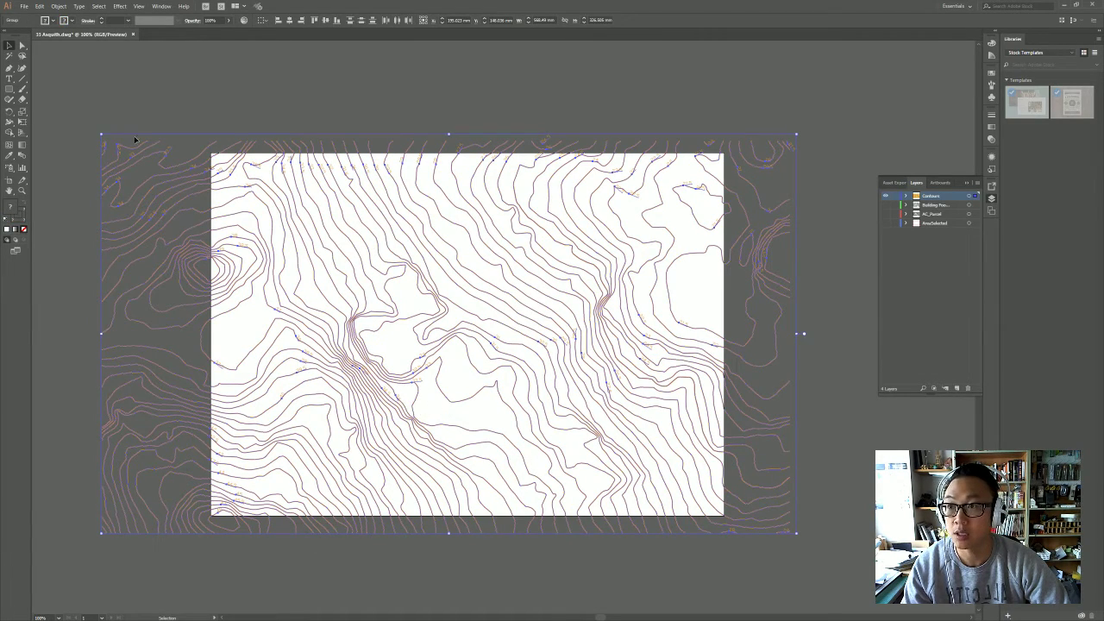
left_click(58, 6)
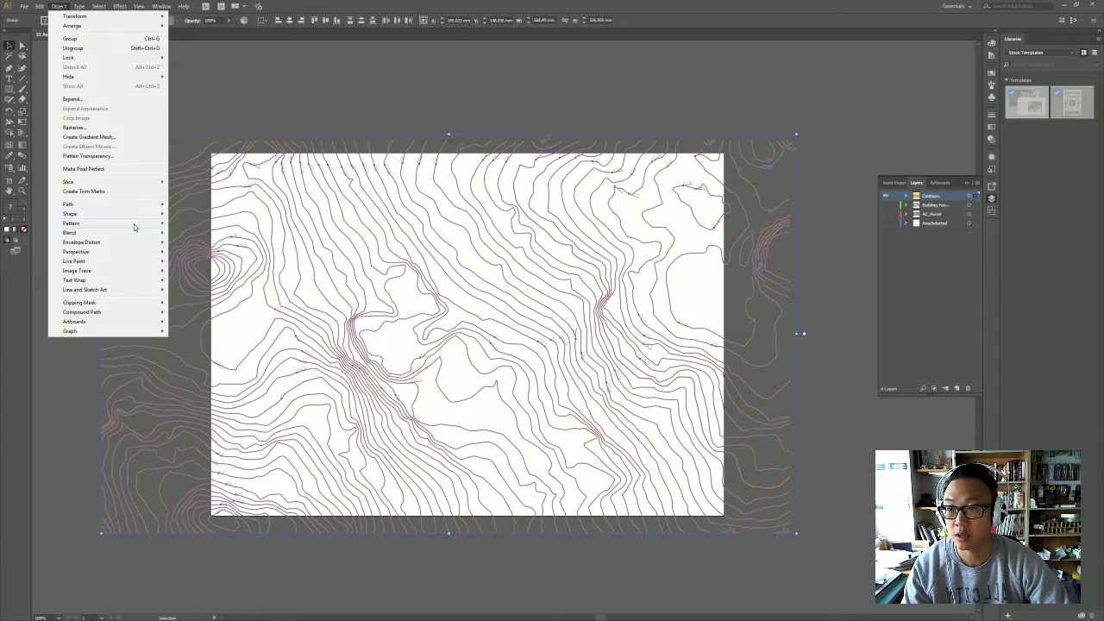
mouse_move(136, 208)
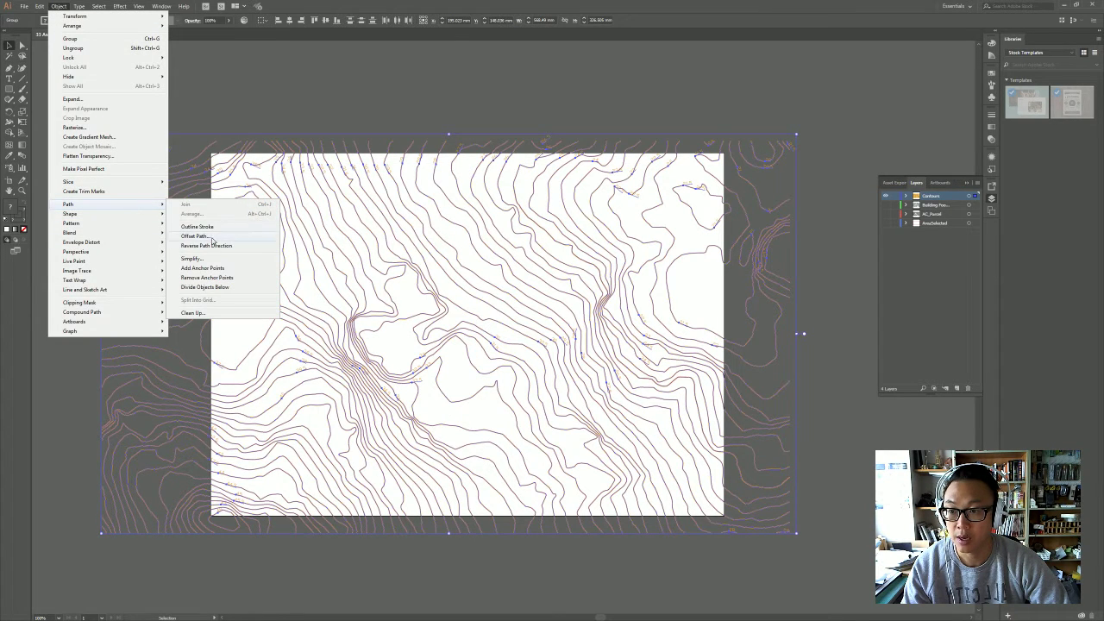
left_click(229, 259)
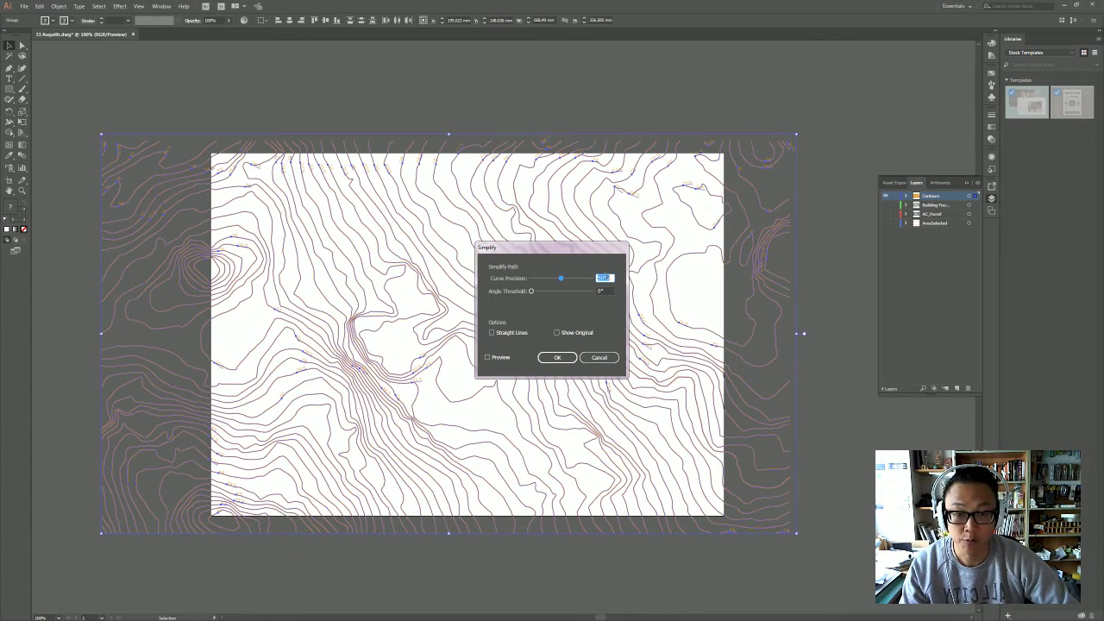
type("85")
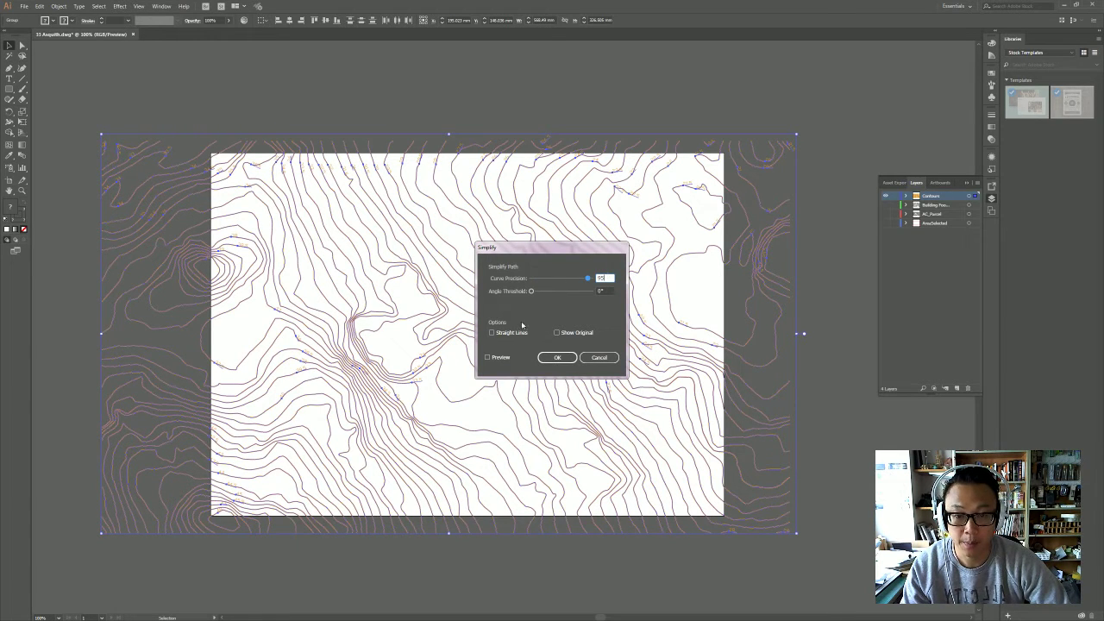
left_click(493, 333)
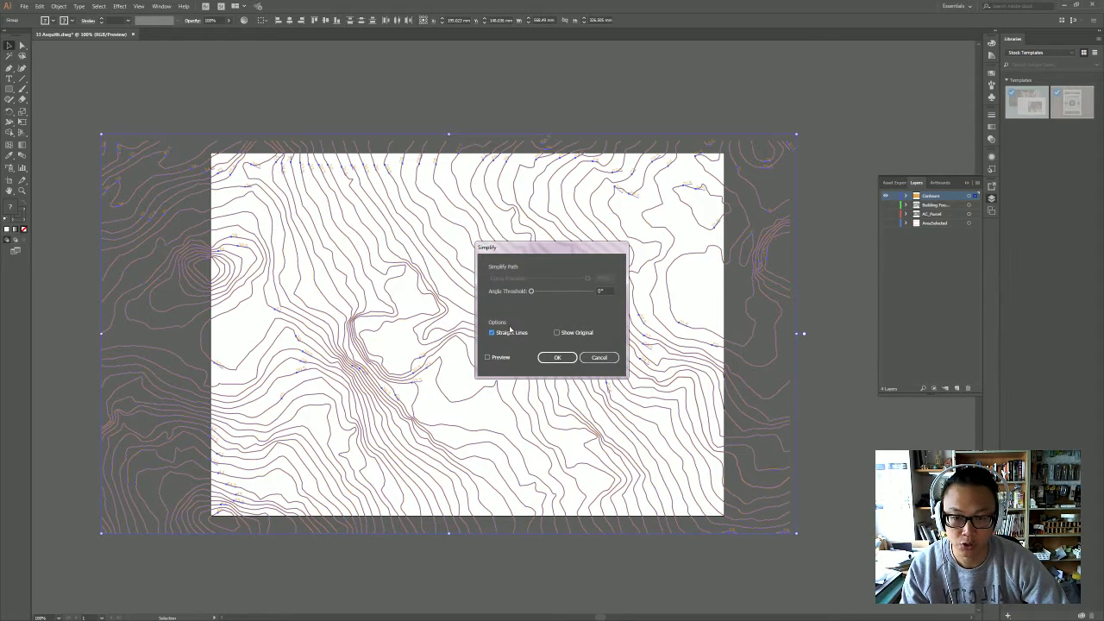
left_click(561, 358)
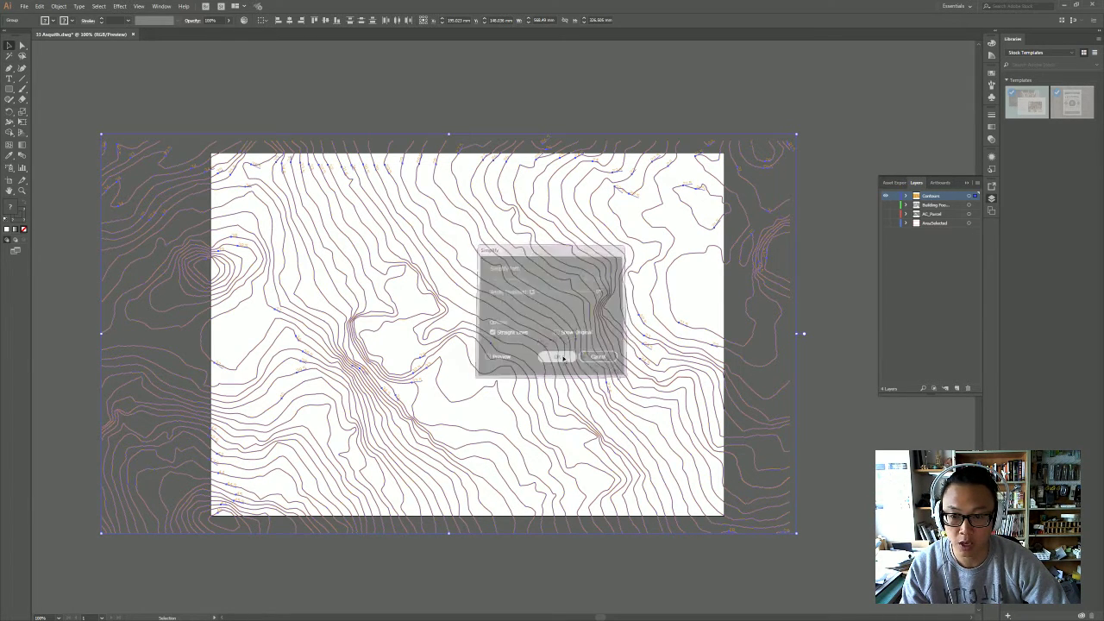
scroll(294, 417, "up", 3)
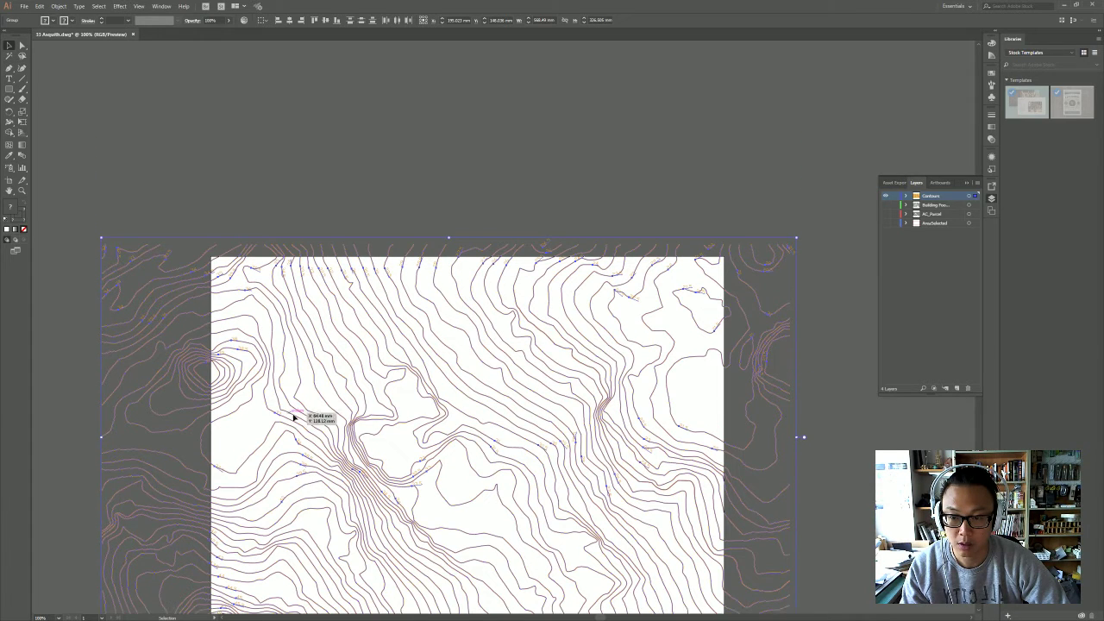
Step: Simplify the selected contours with the Straight Lines option and a 5° angle threshold
scroll(325, 433, "down", 3)
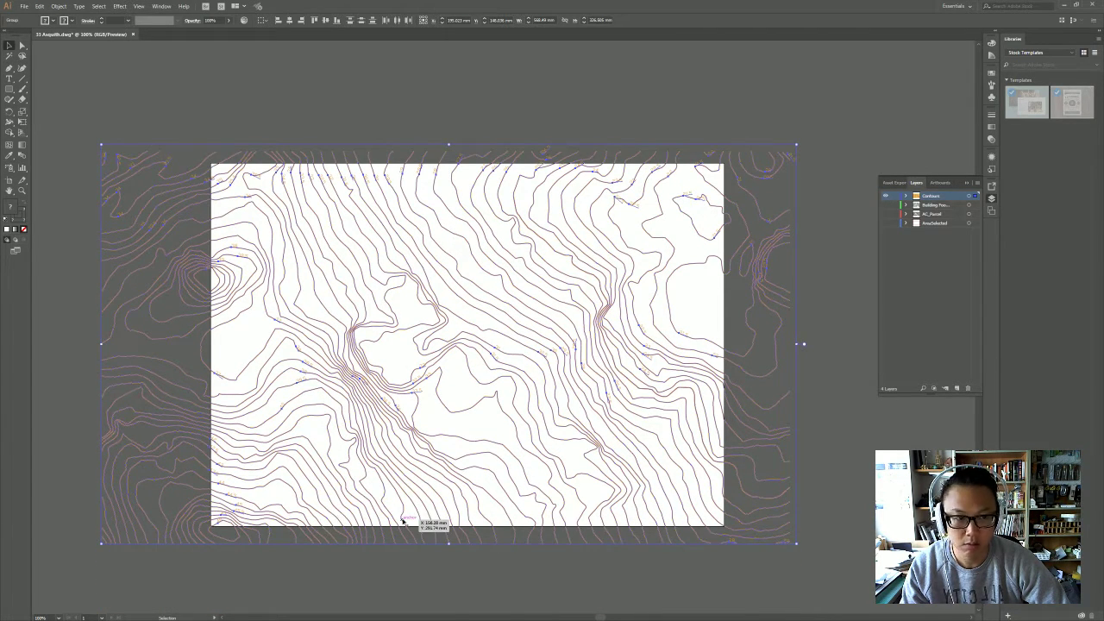
scroll(419, 522, "down", 1)
left_click(59, 6)
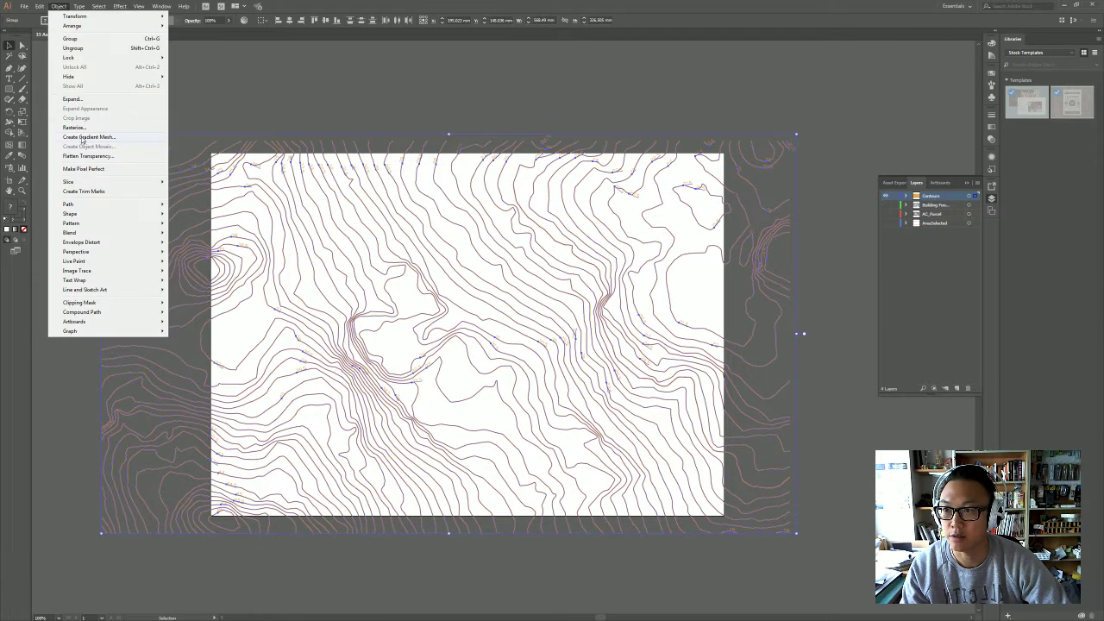
mouse_move(97, 208)
left_click(193, 259)
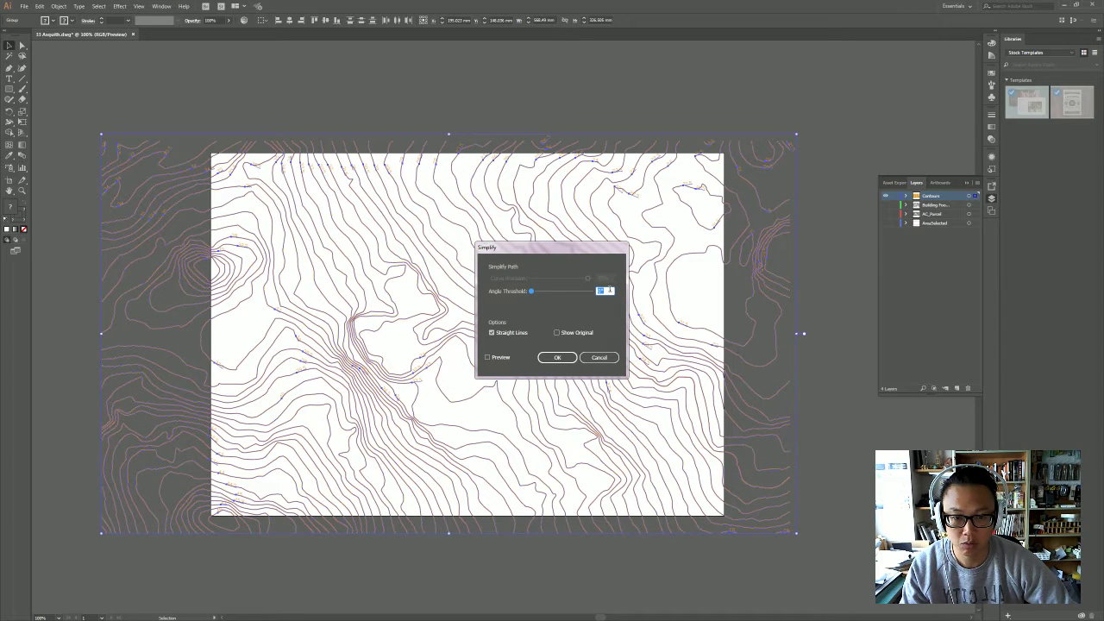
left_click_drag(609, 291, 593, 294)
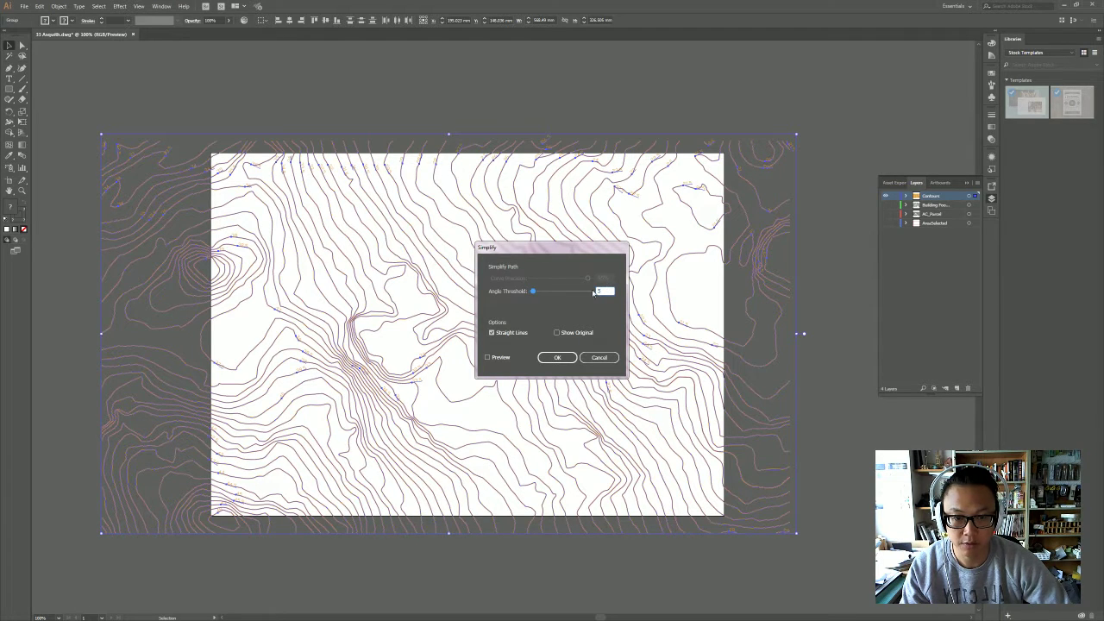
left_click(557, 357)
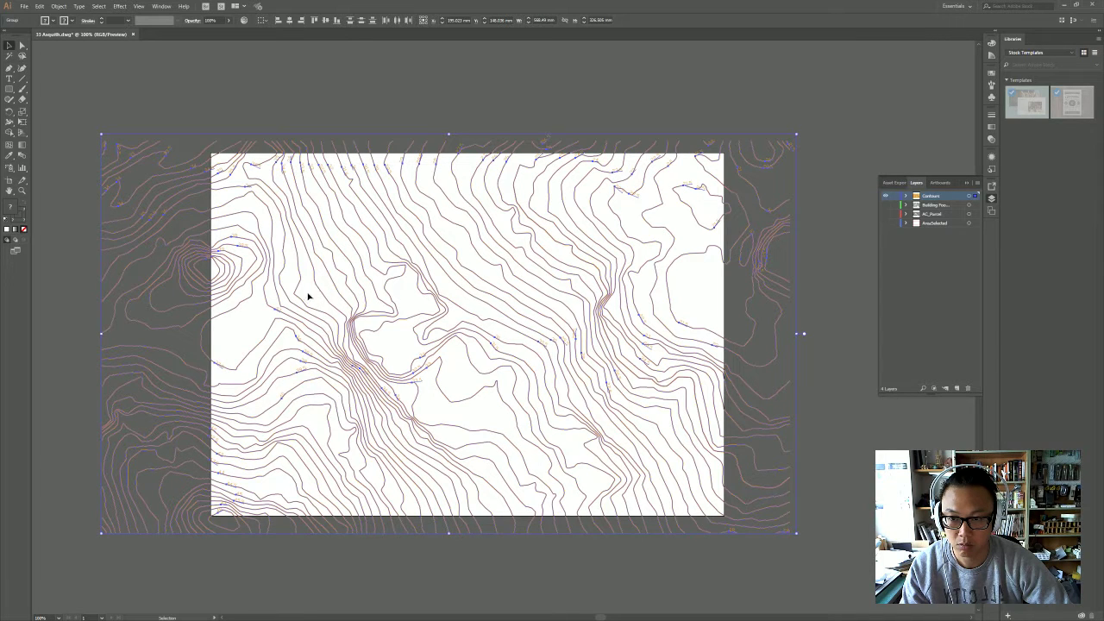
Step: Try simplifying the contours with Straight Lines and a 20° angle threshold, and undo that simplification
left_click(59, 6)
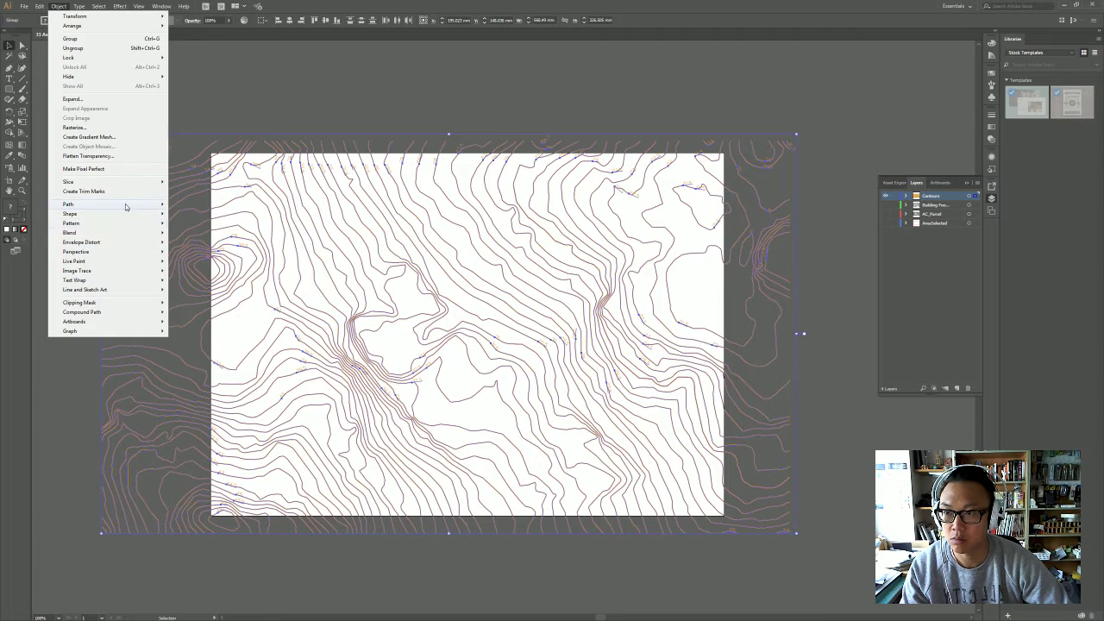
mouse_move(131, 205)
left_click(217, 259)
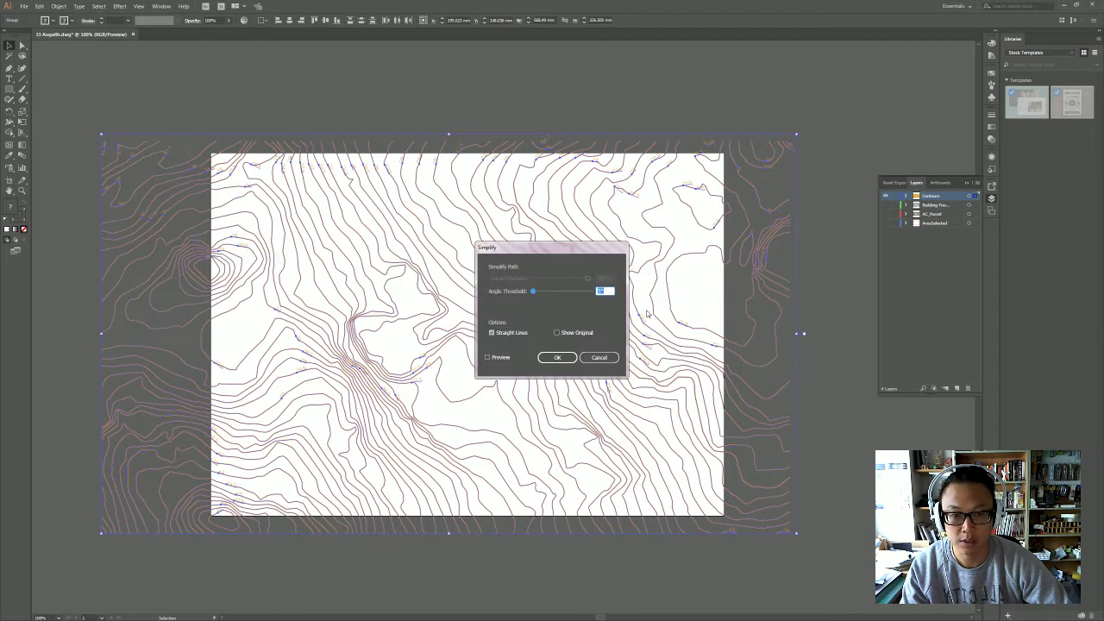
type("20")
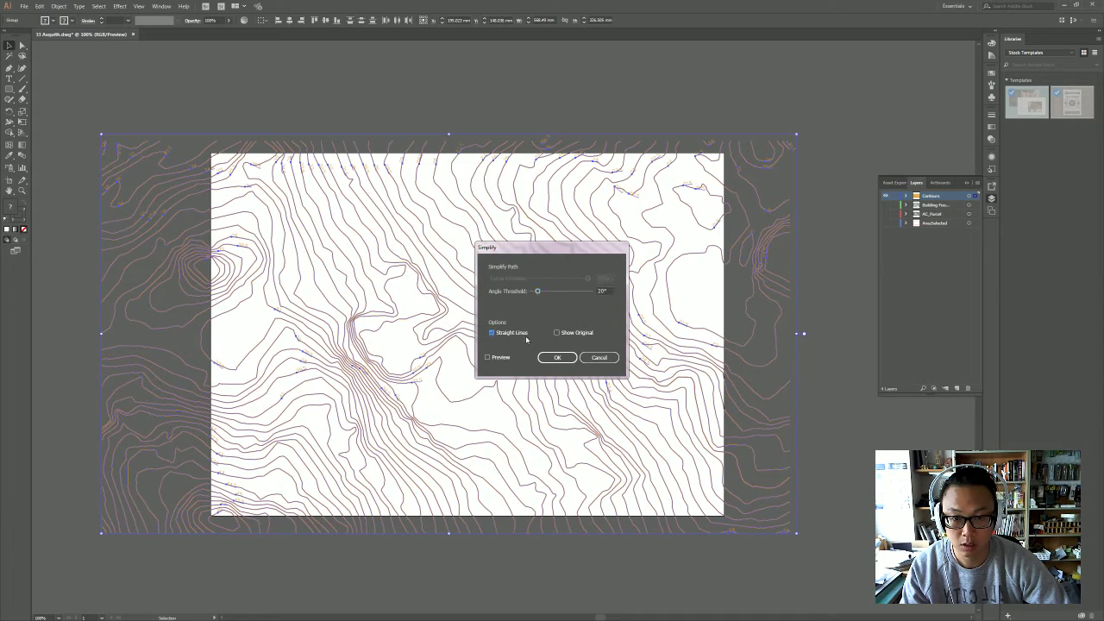
left_click(560, 357)
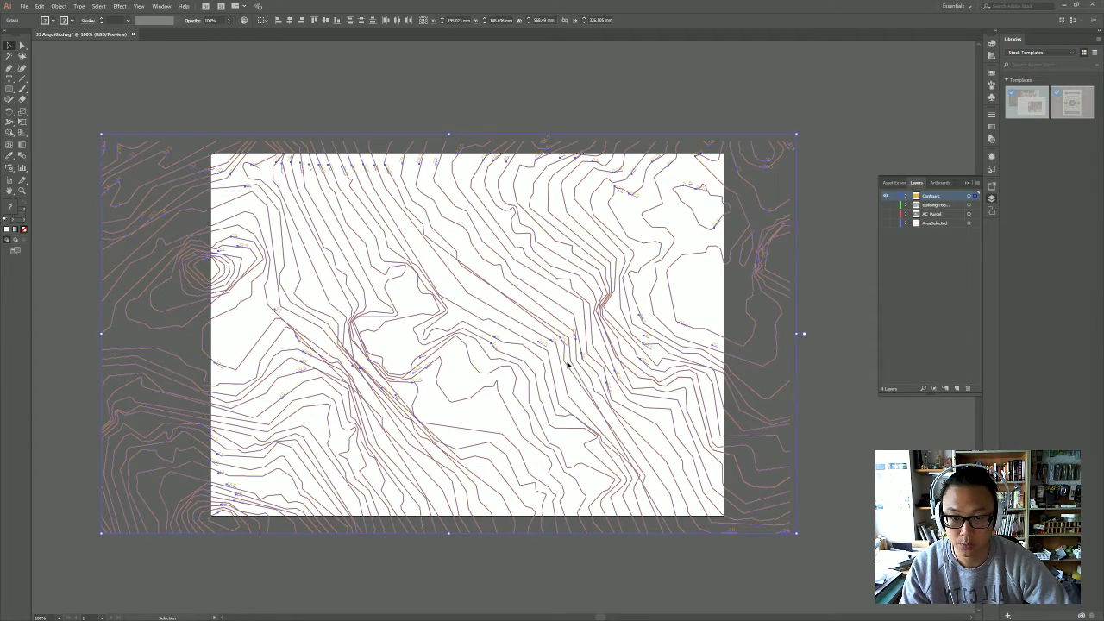
key("ctrl+z")
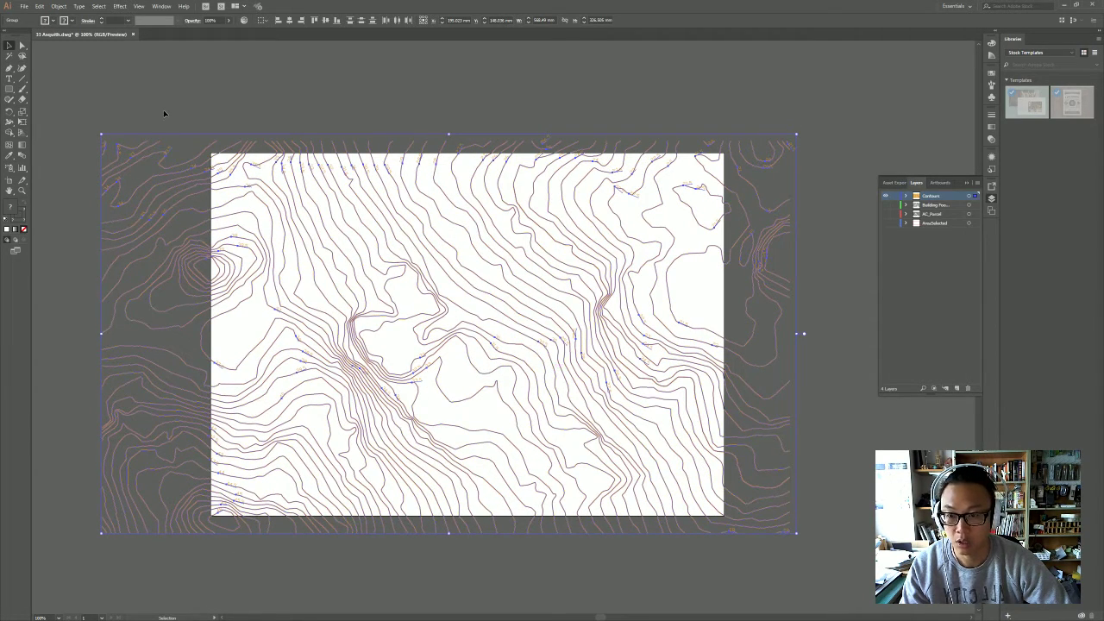
Step: Simplify the contours again with Straight Lines and an angle threshold lower than the undone 20° attempt
left_click(61, 6)
mouse_move(108, 204)
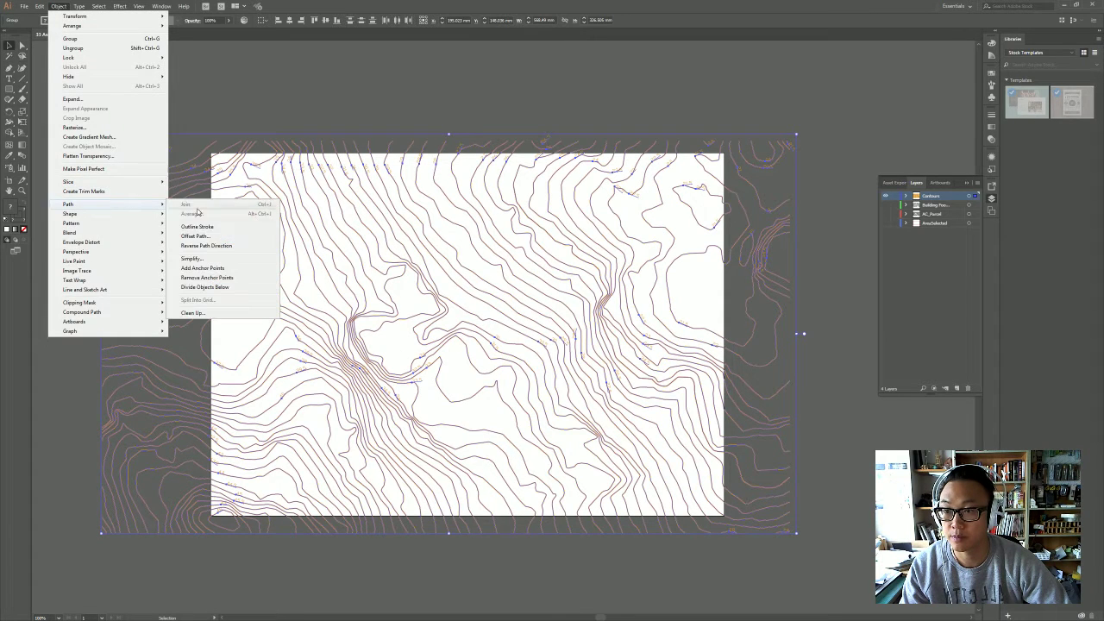
left_click(204, 258)
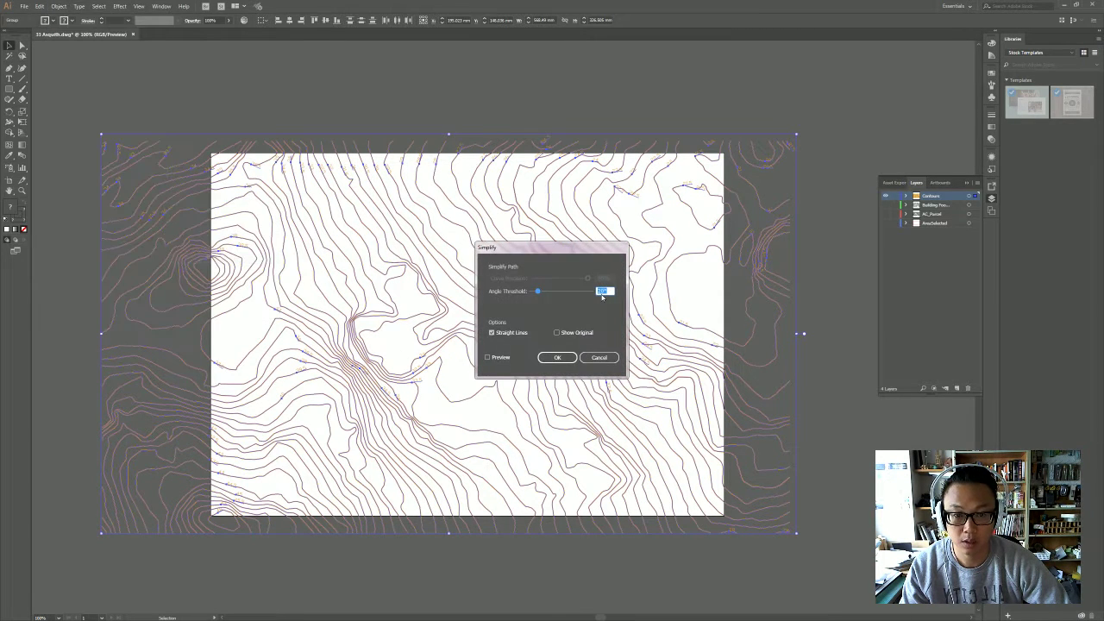
left_click(557, 357)
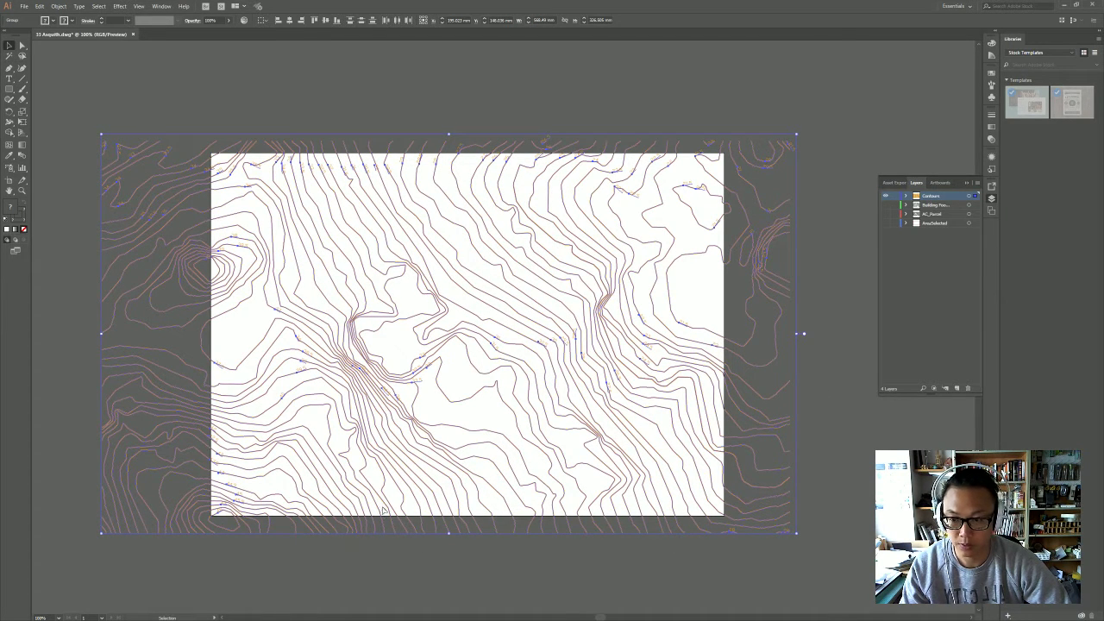
Step: Export the artwork as an AutoCAD 2010/2011/2012 DWG in the dataset folder, appending "contour simplify" to the file name
left_click(24, 6)
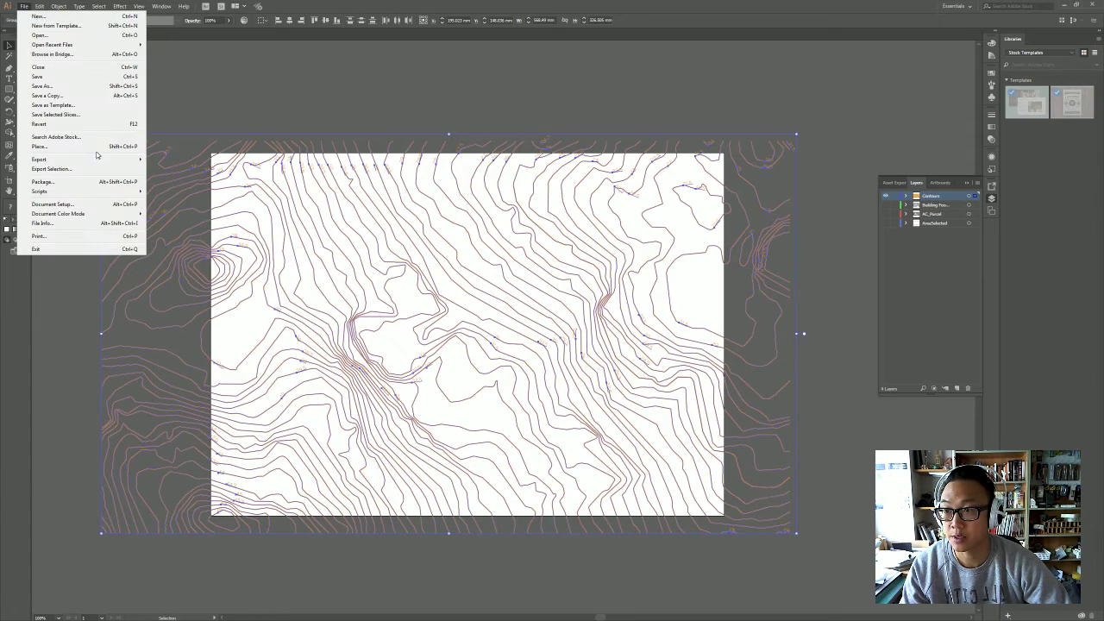
mouse_move(103, 161)
left_click(215, 173)
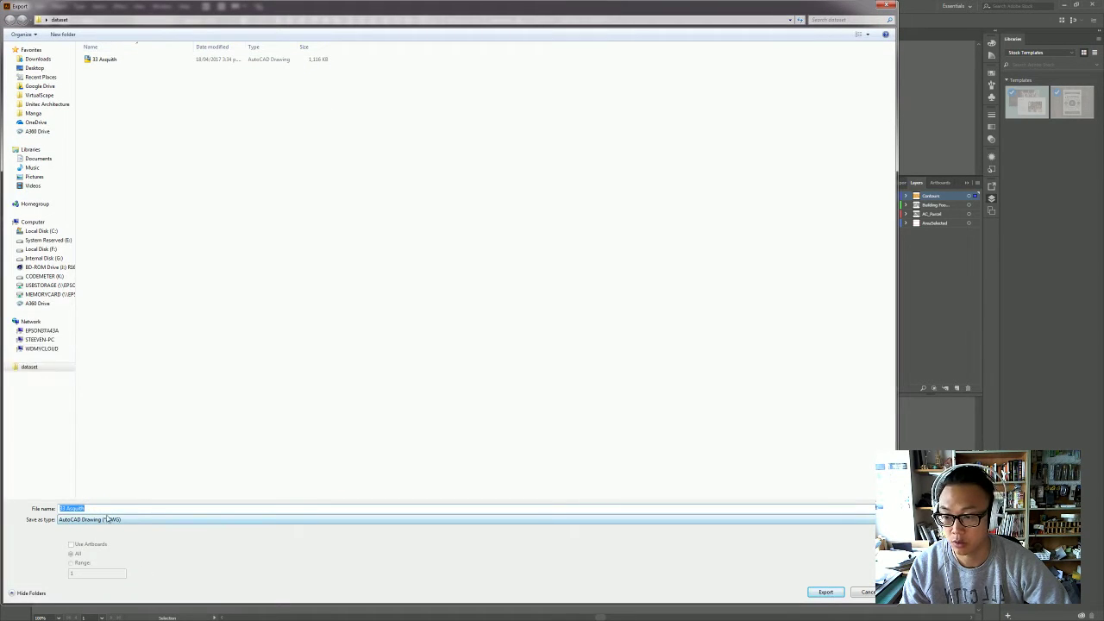
left_click(118, 509)
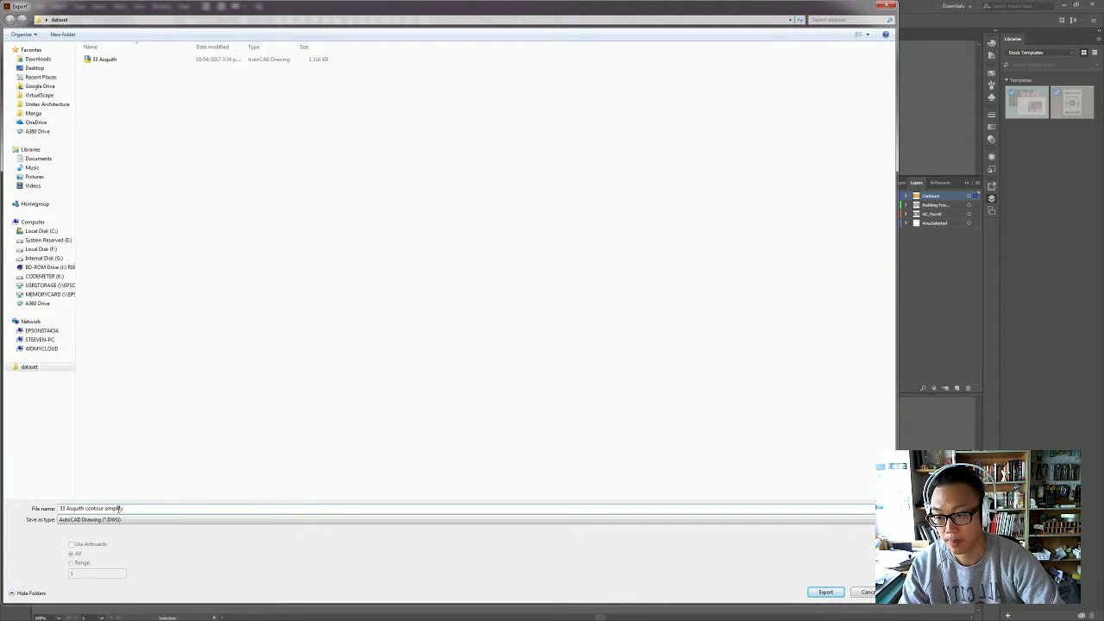
type("contour simplify")
key("Return")
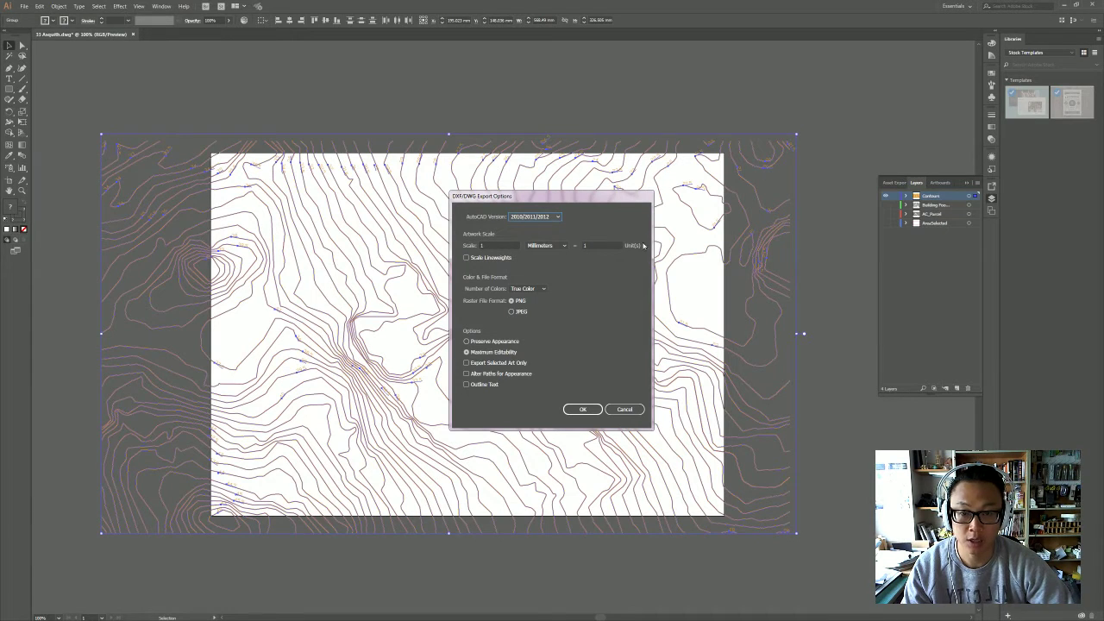
left_click(586, 412)
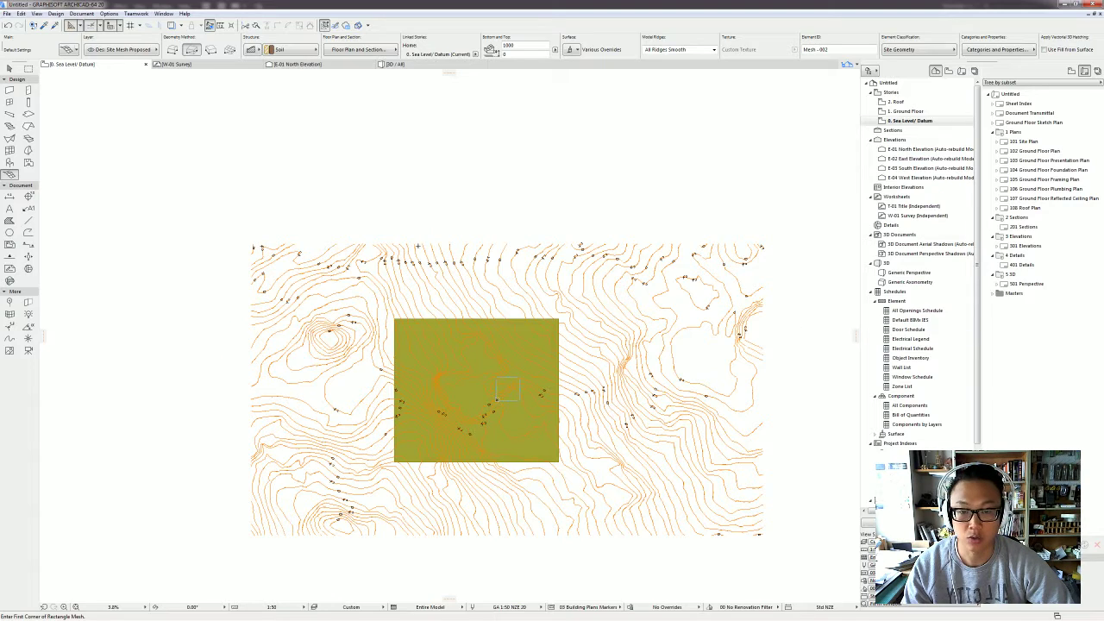
Step: Switch to ArchiCAD's Sea Level/ Datum plan and leave the Mesh tool, with the whole survey in view
middle_click_drag(547, 246, 422, 179)
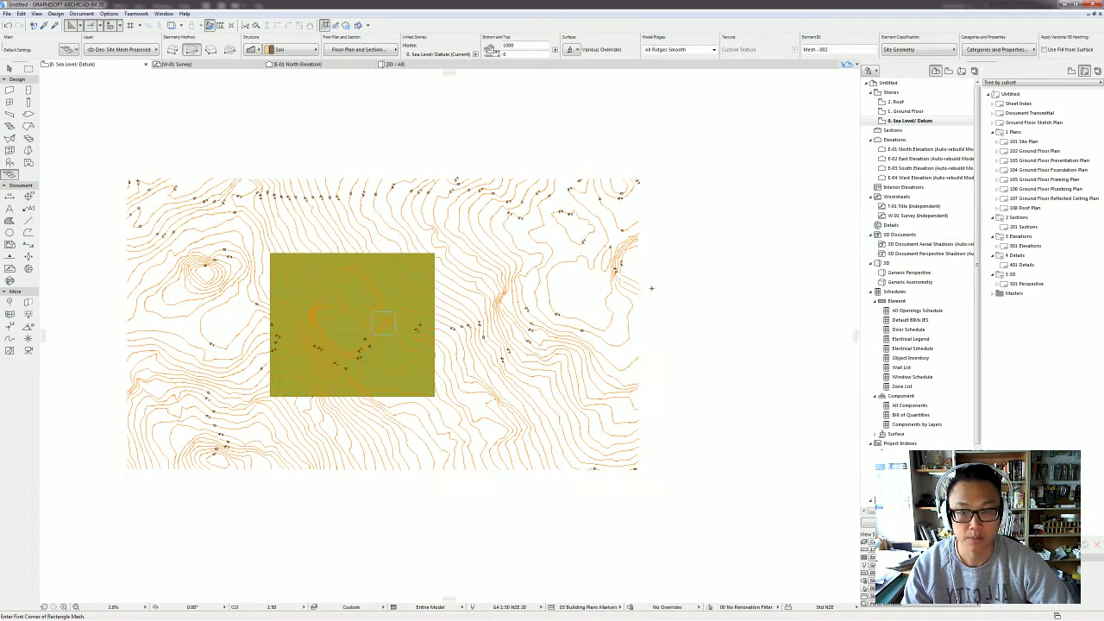
scroll(652, 291, "down", 3)
key("Escape")
scroll(613, 392, "up", 2)
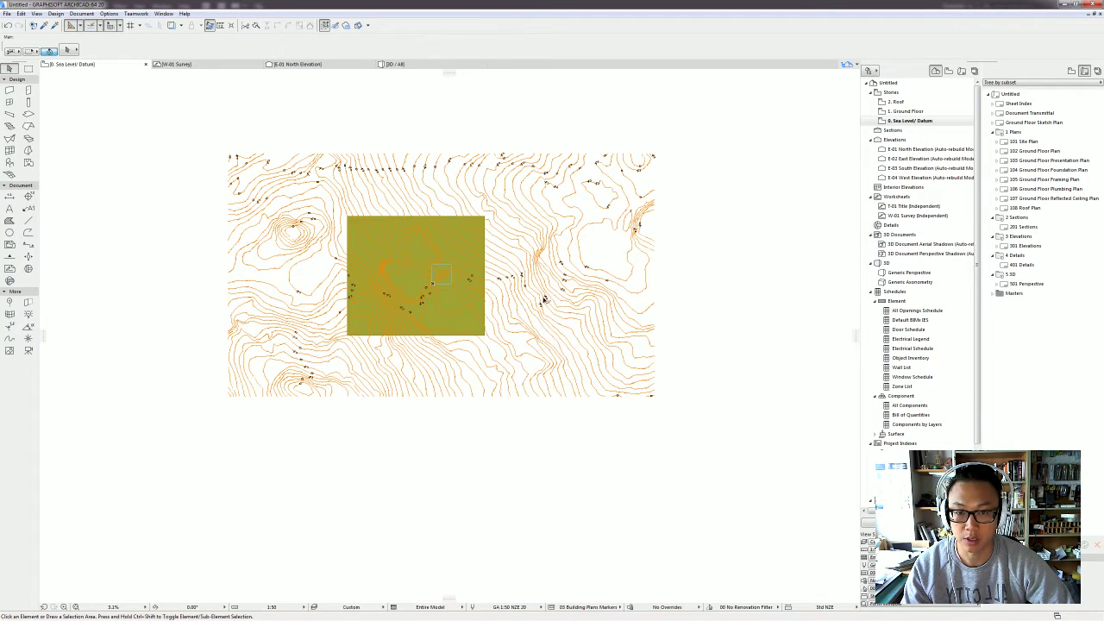
scroll(560, 311, "down", 2)
middle_click_drag(574, 323, 468, 323)
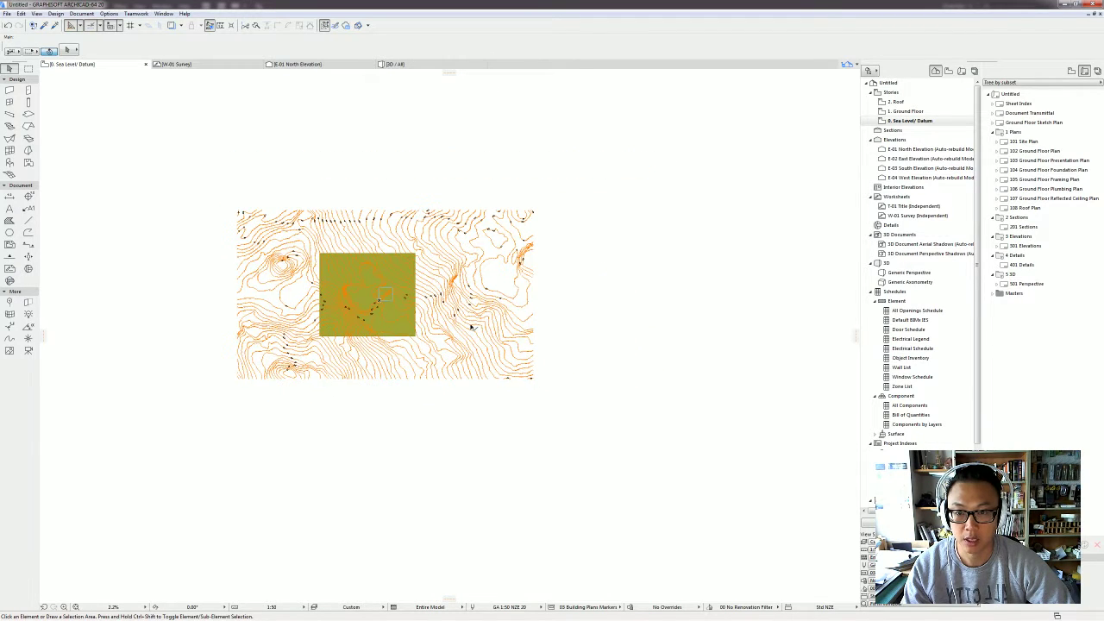
Step: Merge the "contour simplify" DWG's model space into the current view, listing all file types and using the 02 For editable import translator
left_click(9, 14)
mouse_move(52, 124)
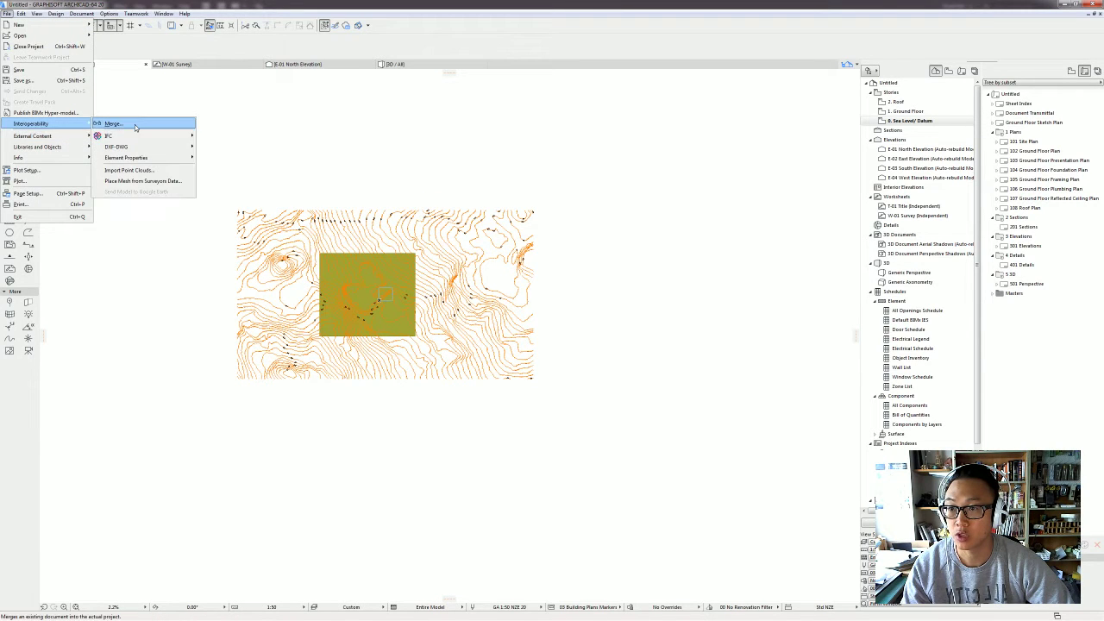
left_click(134, 125)
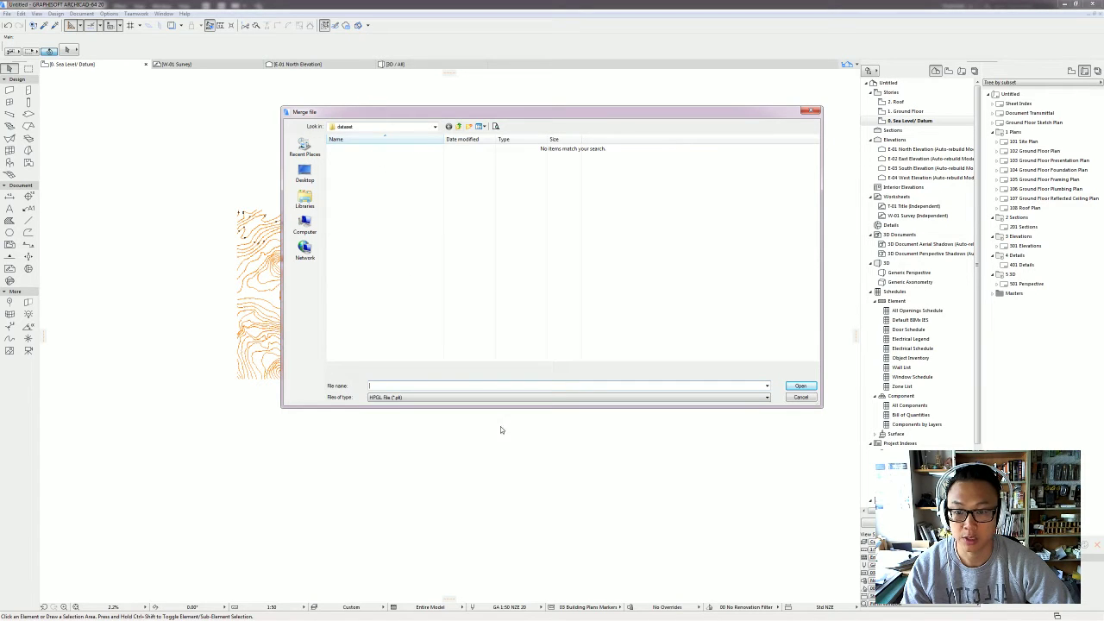
left_click(417, 397)
left_click(399, 491)
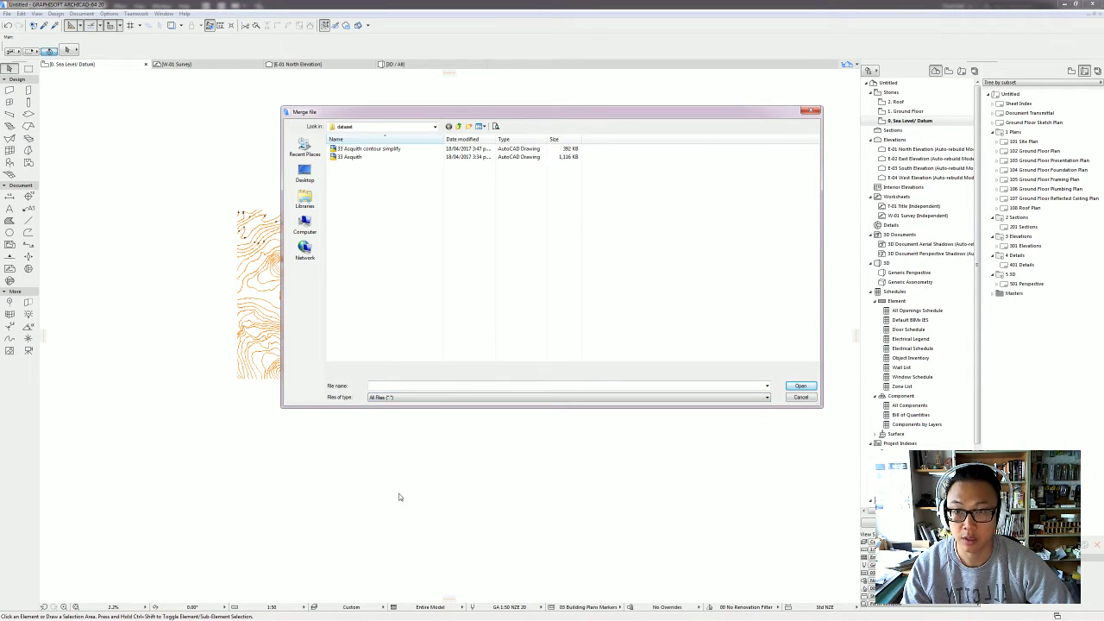
left_click(410, 150)
left_click(801, 386)
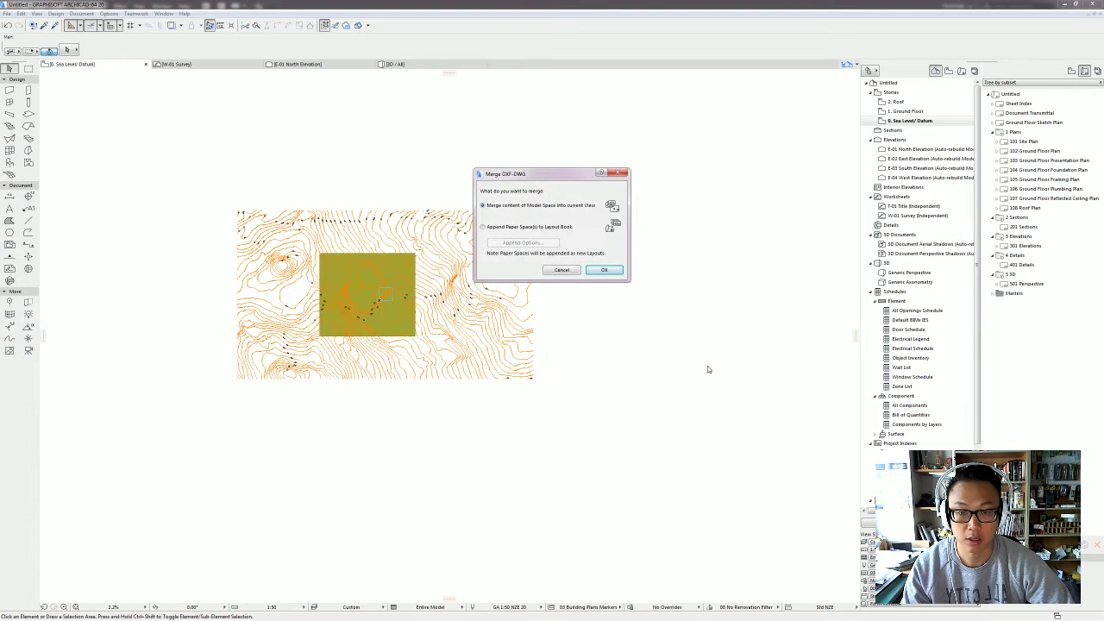
left_click(607, 271)
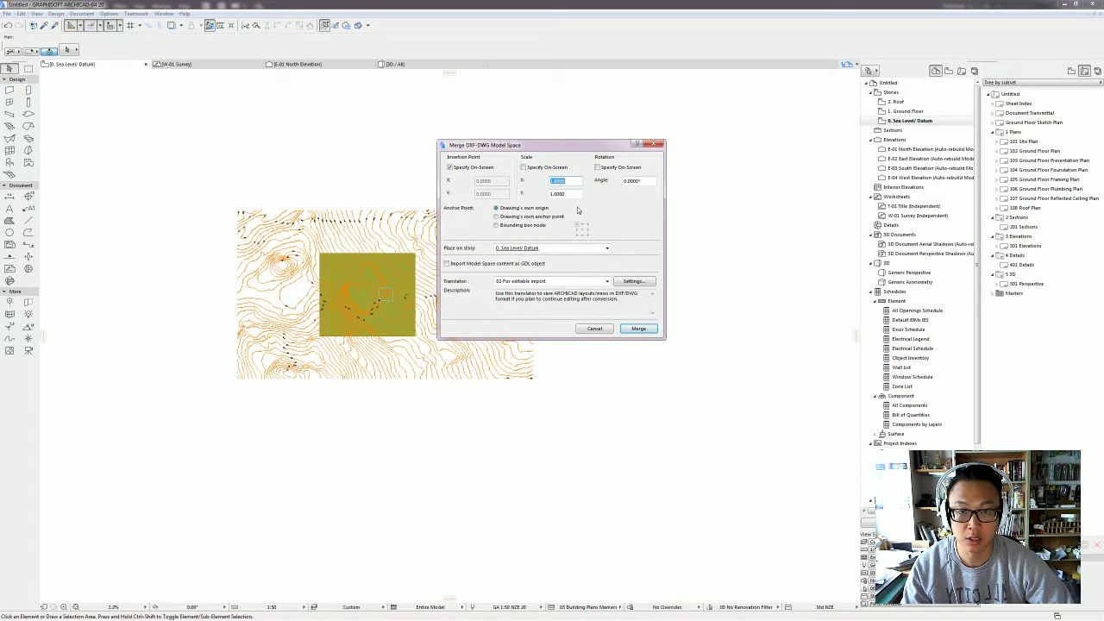
left_click(637, 329)
Step: Place the merged contours near the lower-left corner of the small square outline inside the mesh, and undo the merge
scroll(371, 320, "up", 4)
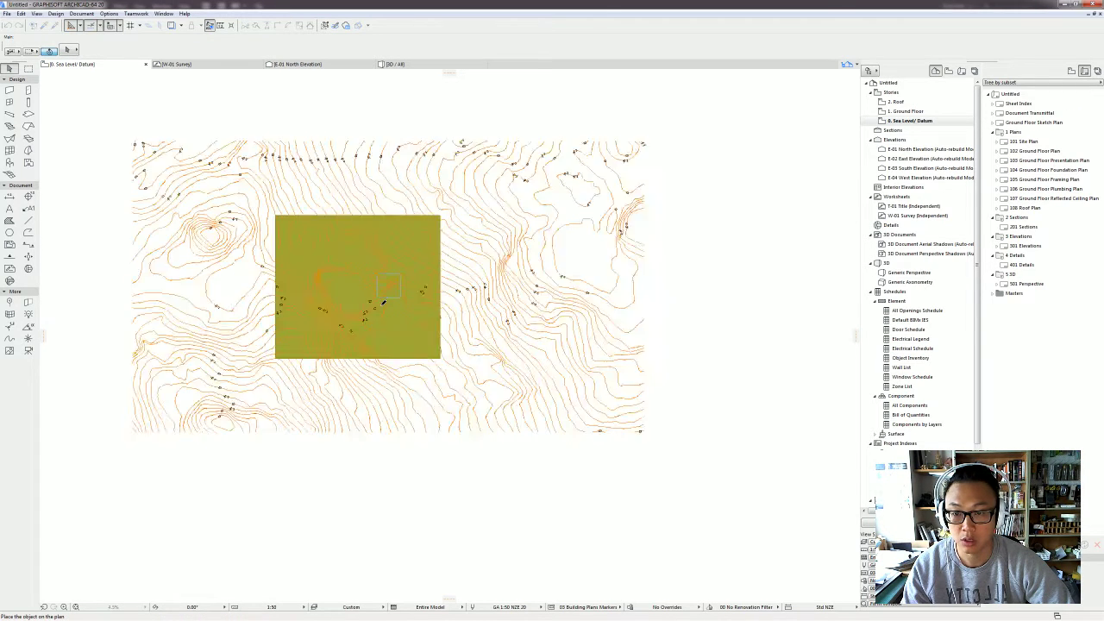
scroll(390, 166, "down", 4)
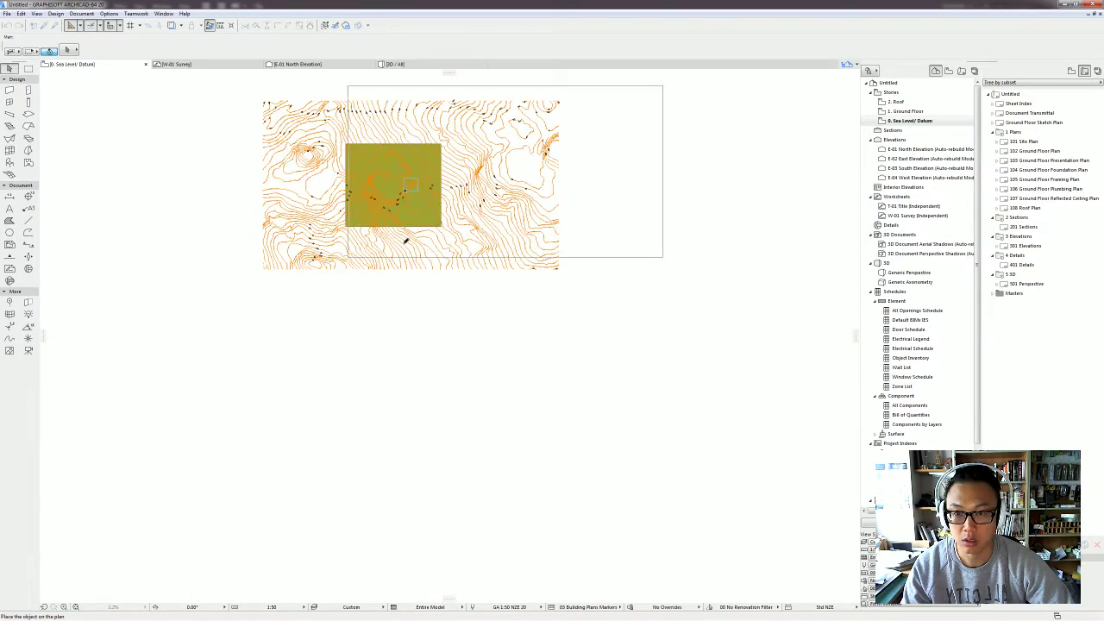
scroll(404, 176, "up", 5)
left_click(401, 169)
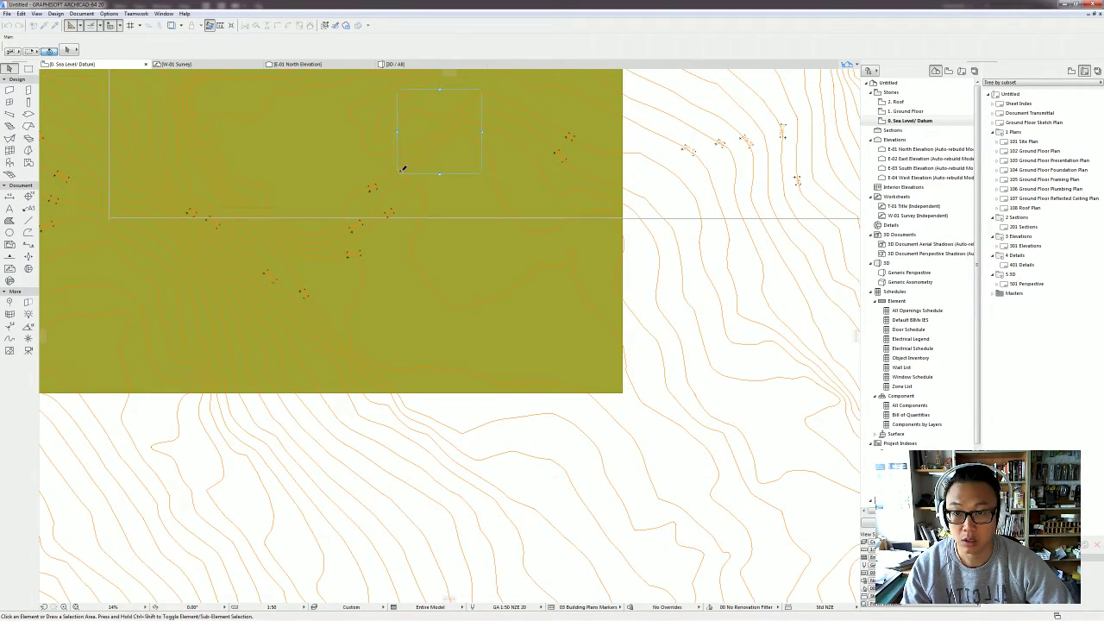
scroll(435, 181, "down", 5)
middle_click_drag(472, 199, 464, 298)
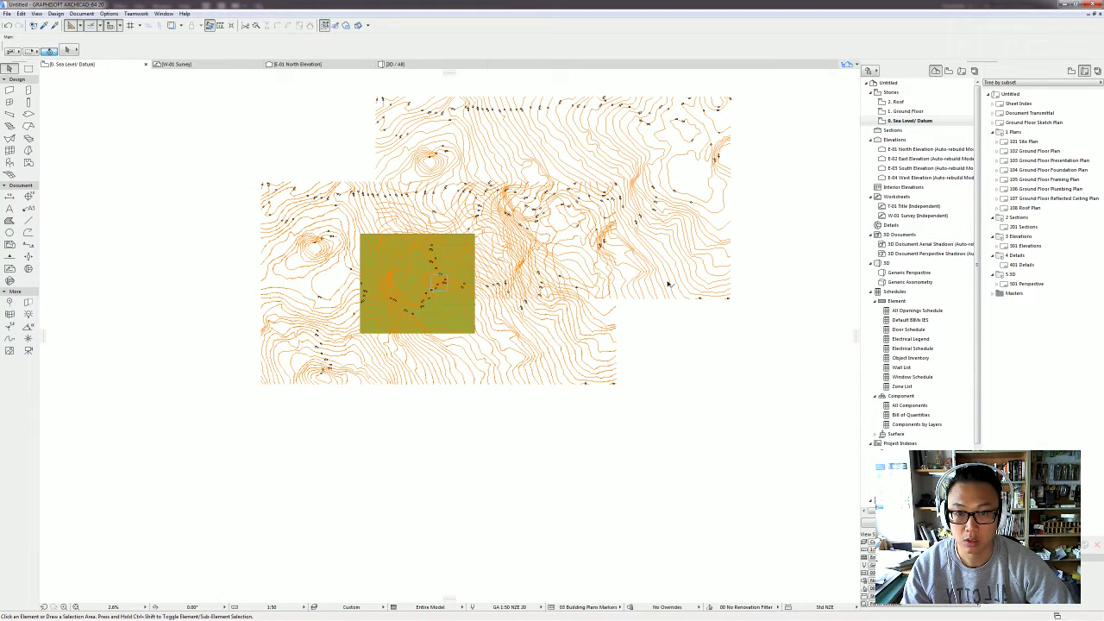
key("ctrl+z")
Step: Merge the "contour simplify" DWG's model space again with the 02 For editable import translator, placing it clear below the original survey
left_click(7, 14)
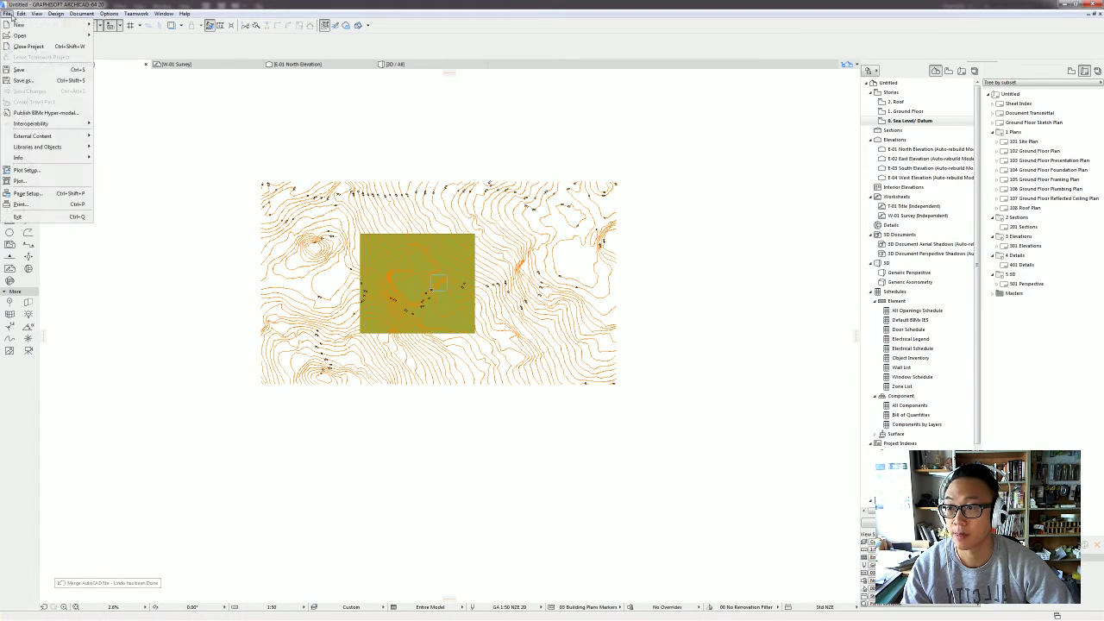
mouse_move(49, 125)
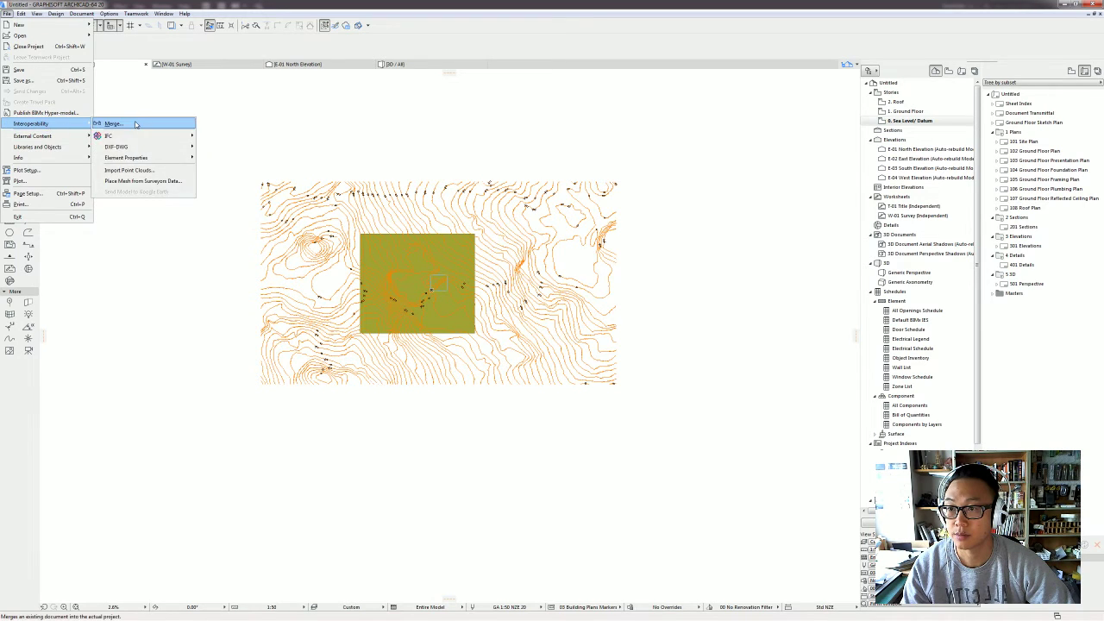
left_click(136, 124)
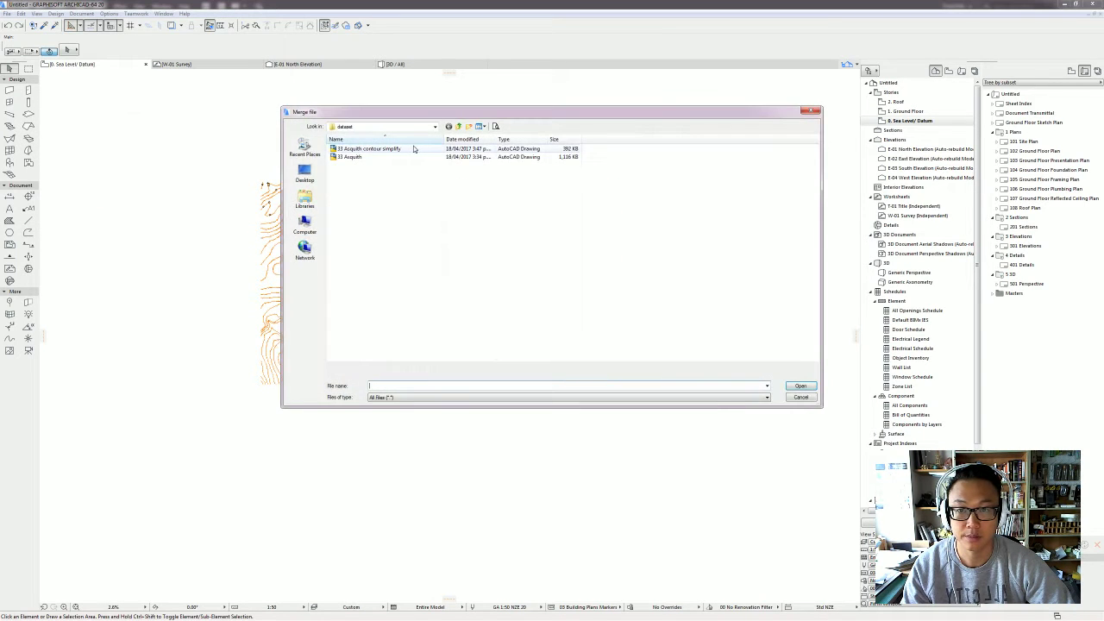
left_click(413, 149)
double_click(414, 149)
left_click(604, 273)
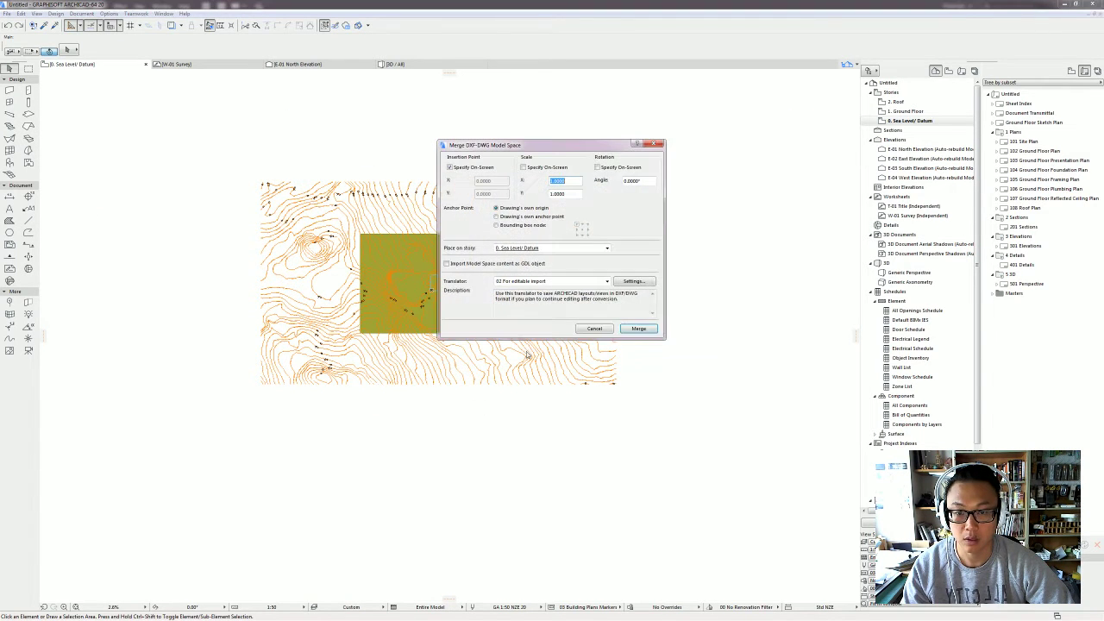
left_click(639, 329)
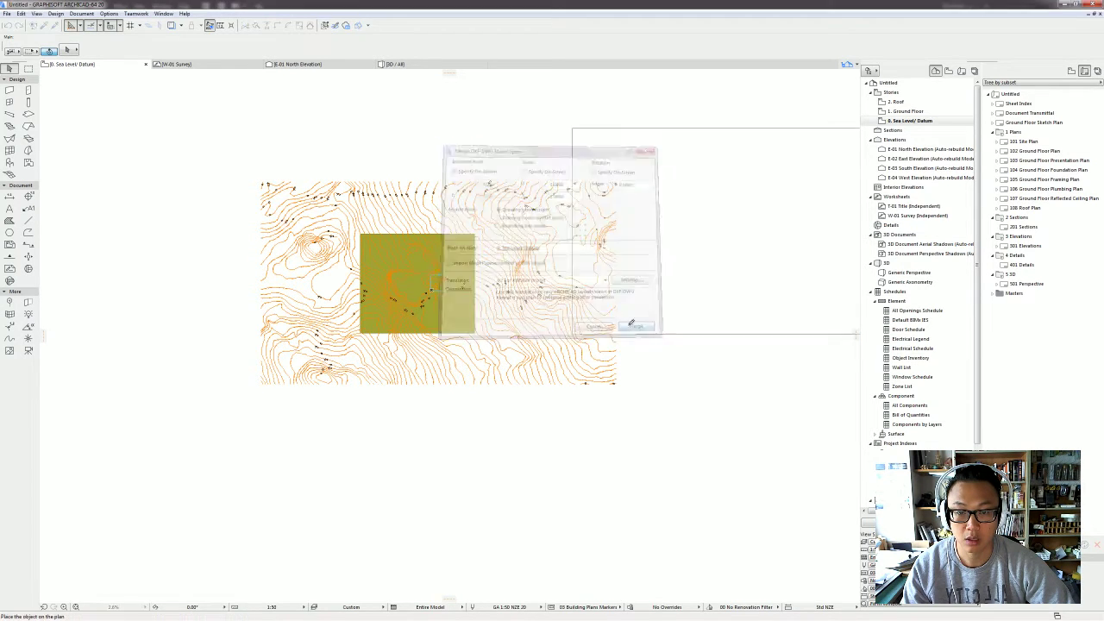
left_click(320, 594)
Step: Compare the simplified contours with the original survey, selecting an original contour below the mesh to inspect its point density
scroll(454, 497, "up", 2)
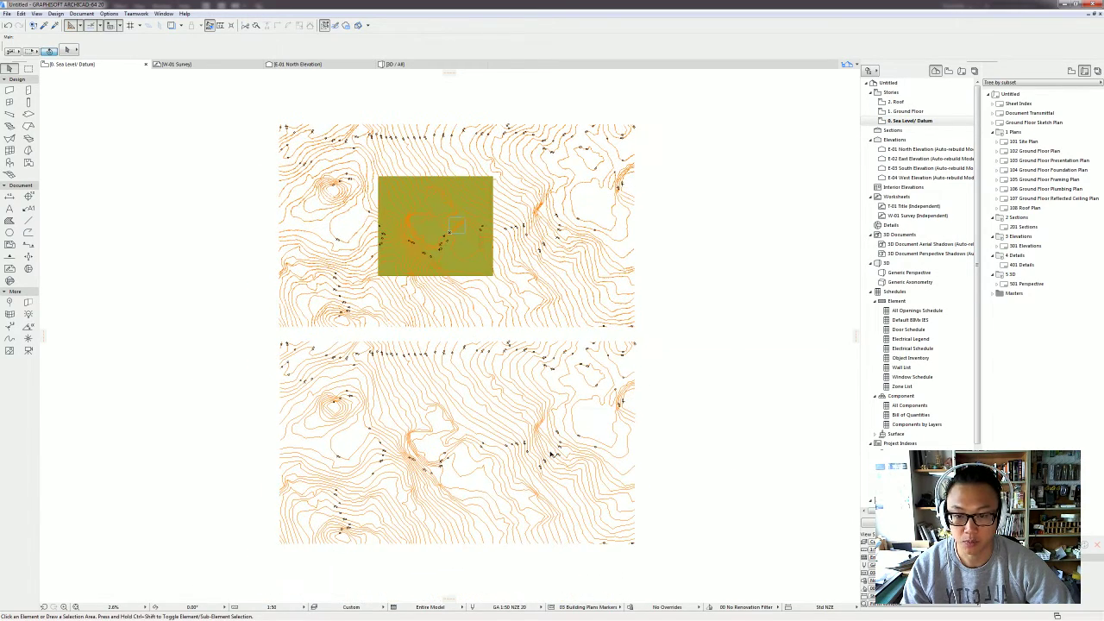
scroll(463, 485, "up", 2)
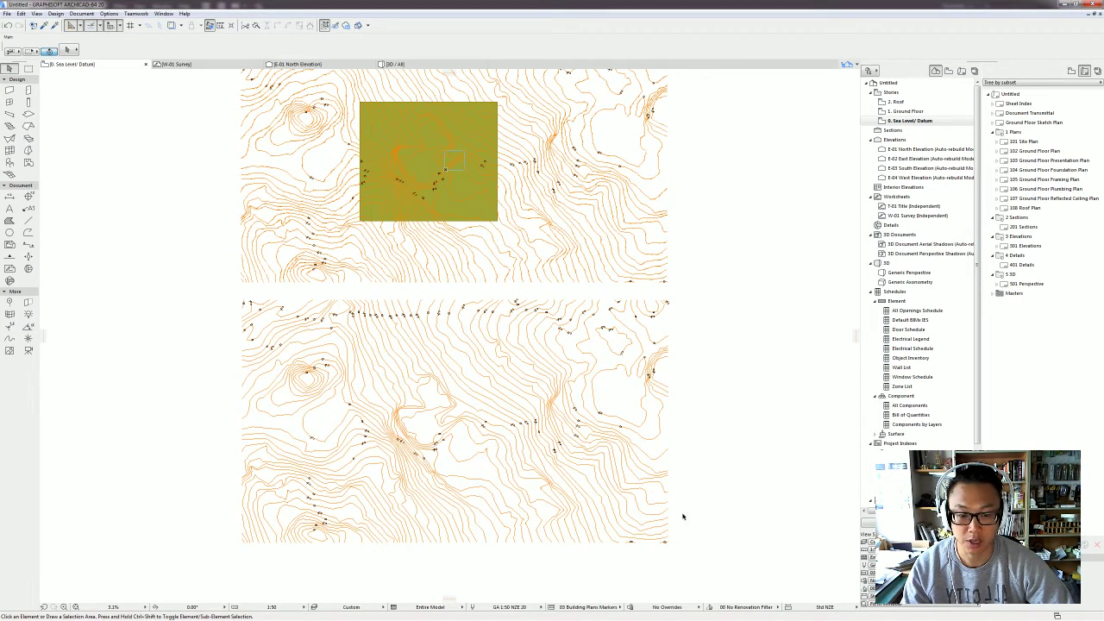
scroll(434, 403, "up", 2)
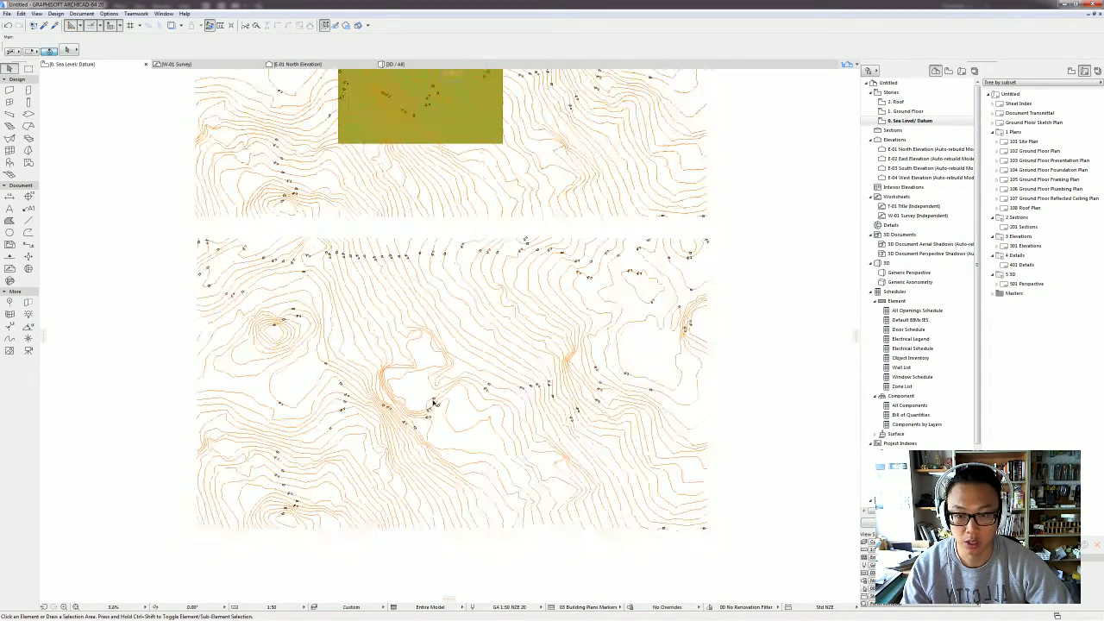
scroll(434, 402, "up", 2)
scroll(496, 261, "down", 1)
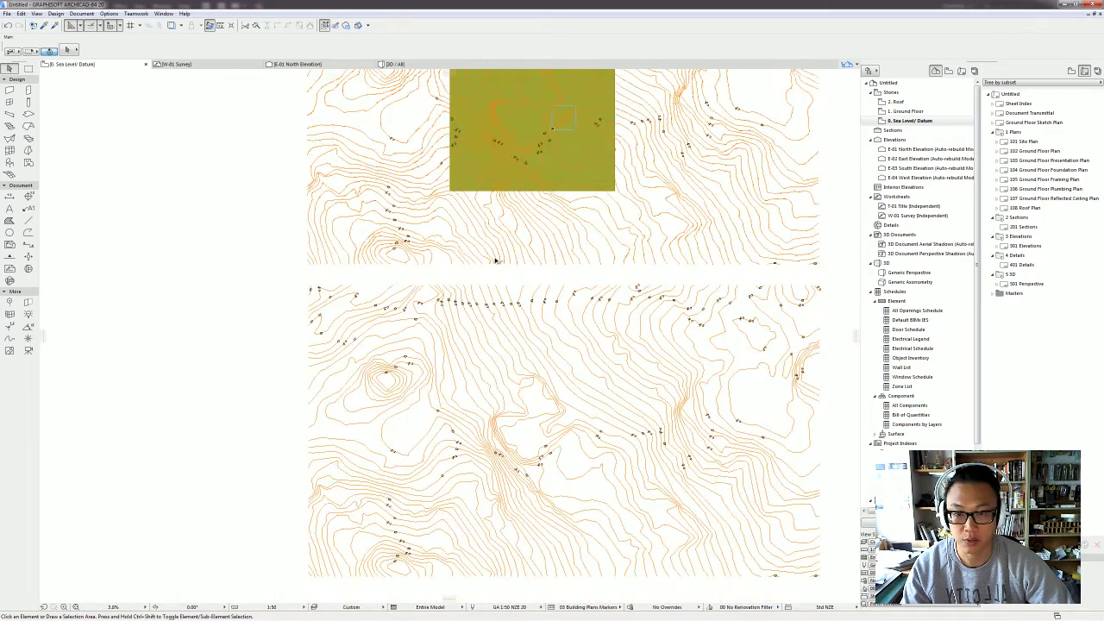
left_click(536, 260)
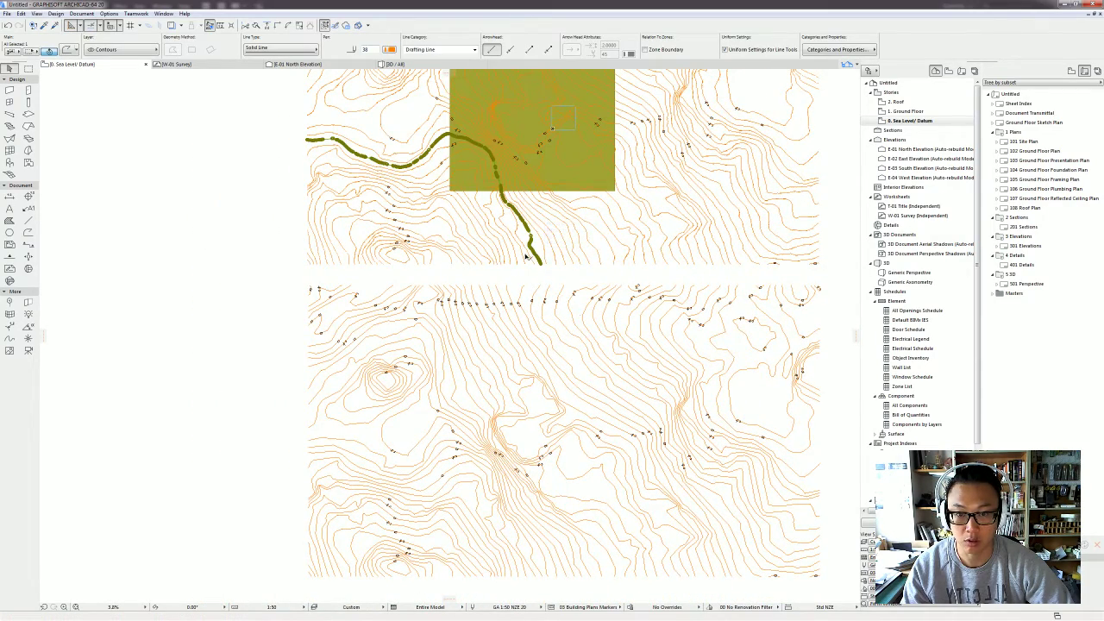
scroll(530, 233, "down", 3)
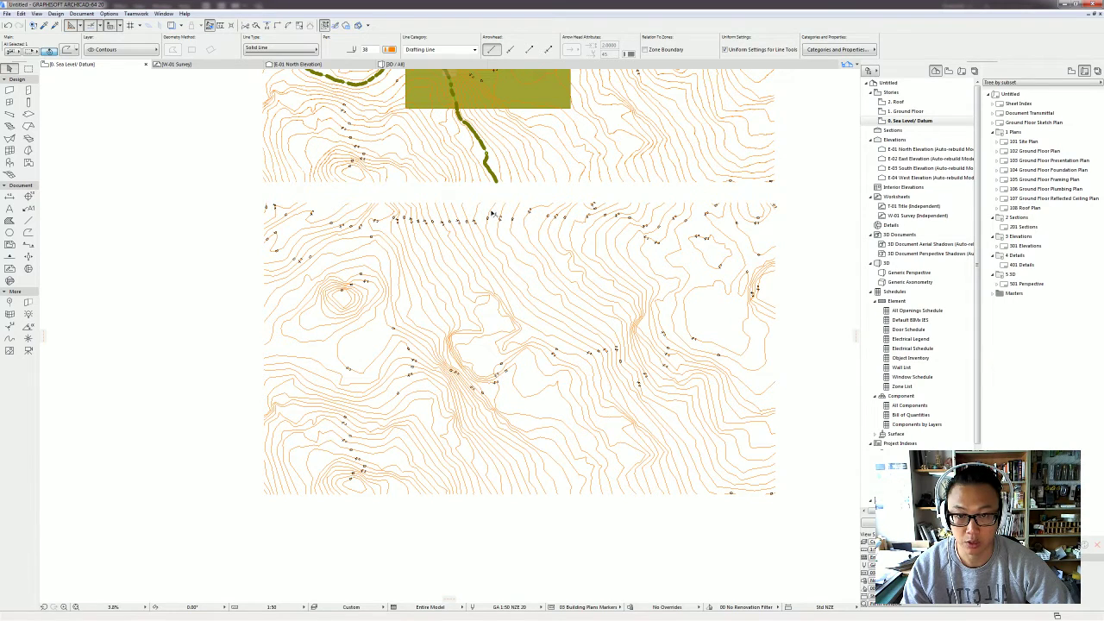
Step: Inspect the point spacing on several simplified contours near the lower-left of the merged survey, and clear the selection
left_click(503, 491)
left_click(459, 465)
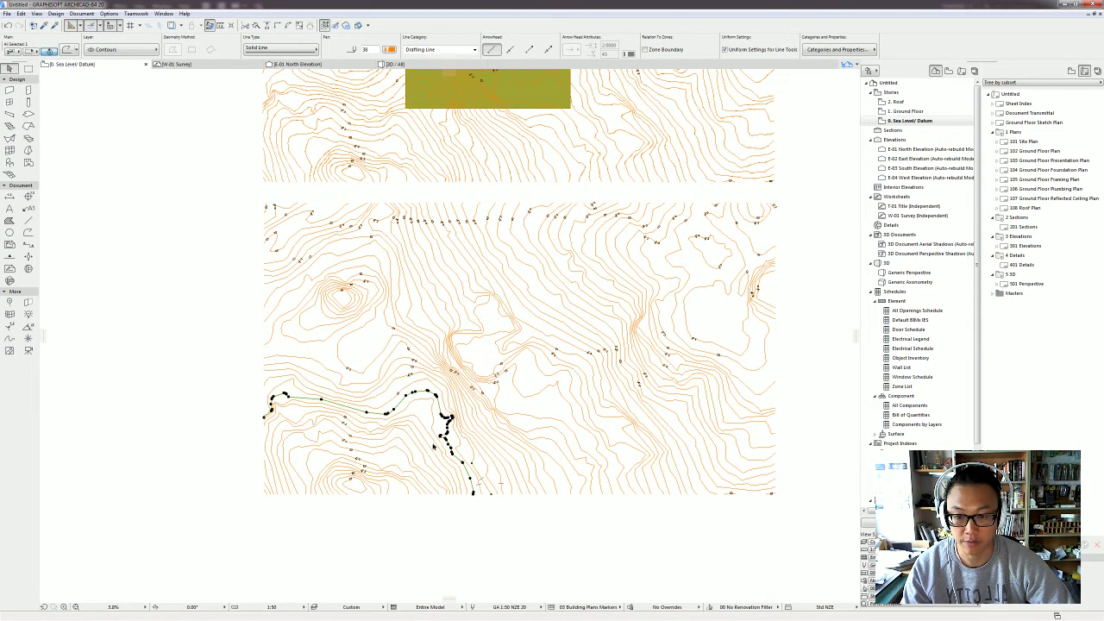
left_click(425, 435)
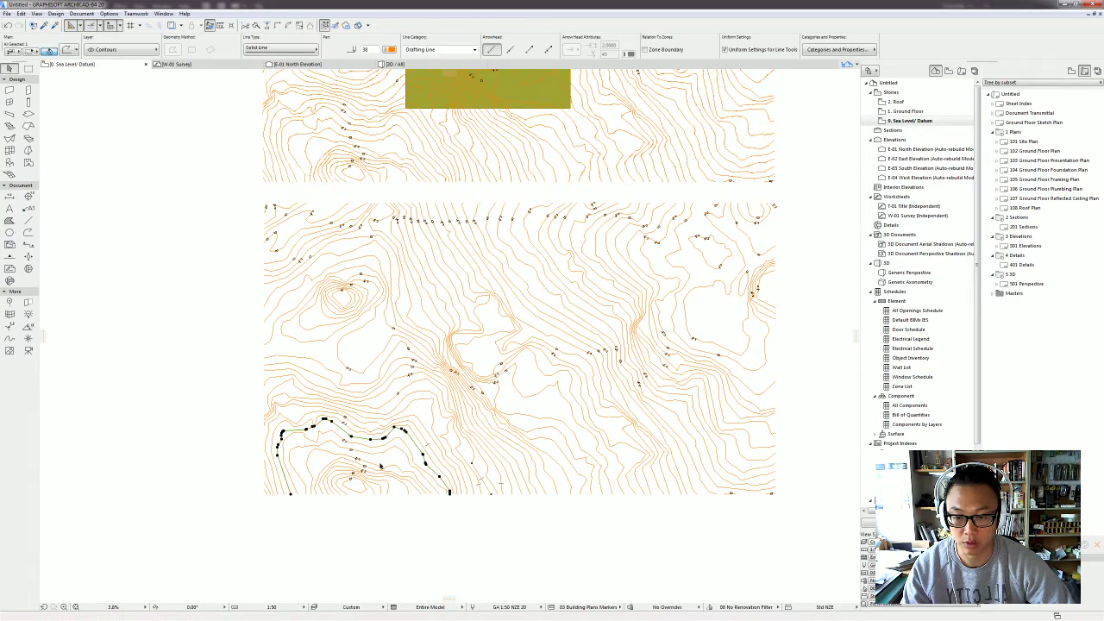
scroll(376, 443, "up", 5)
left_click(414, 420)
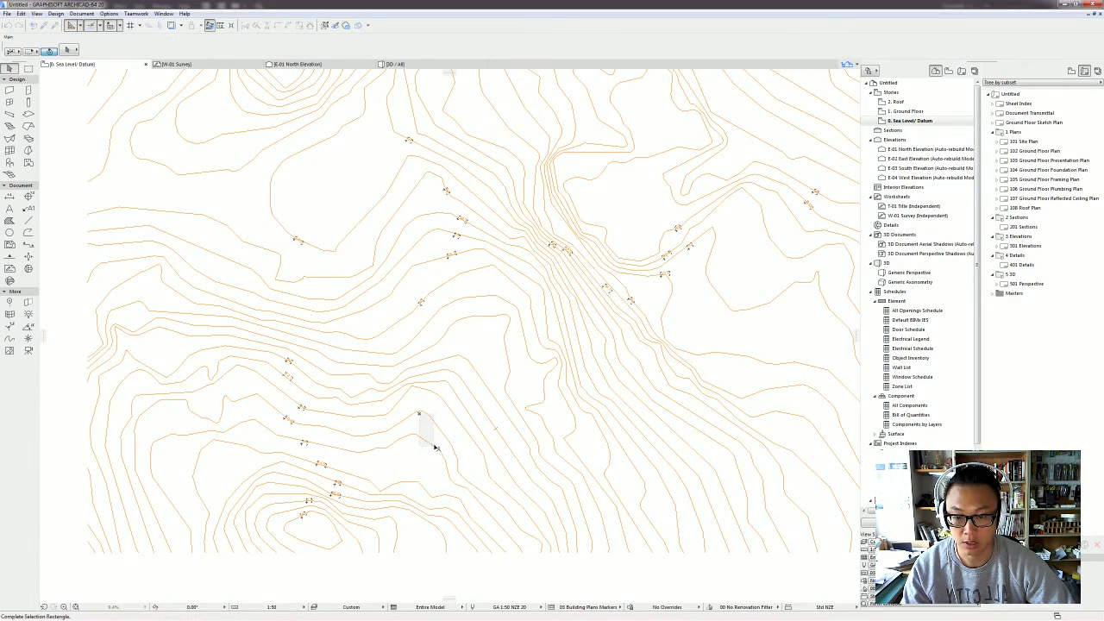
left_click(437, 446)
scroll(439, 441, "up", 2)
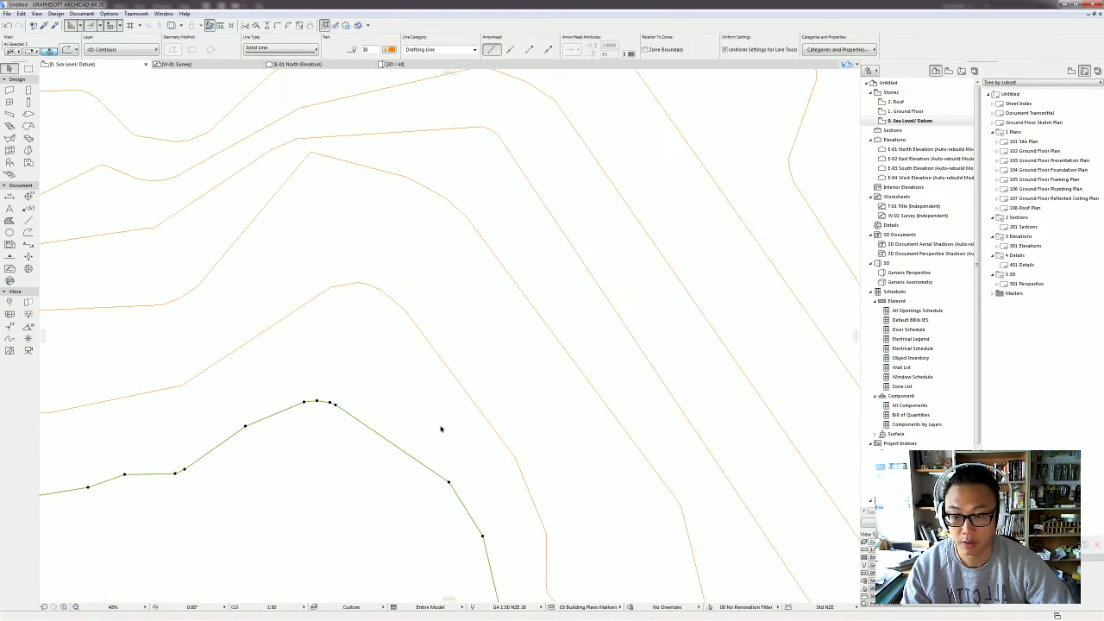
scroll(441, 428, "down", 8)
left_click(461, 531)
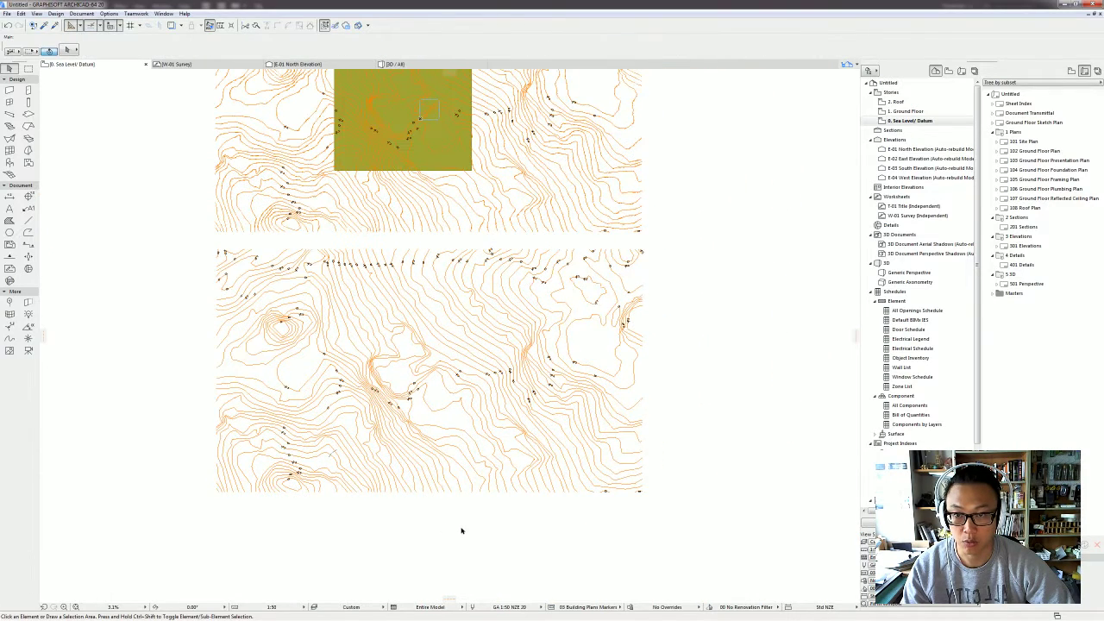
Step: Draw a rectangular mesh over the central part of the simplified contours, reusing the existing site mesh's settings
middle_click_drag(425, 172, 447, 195)
left_click(472, 178)
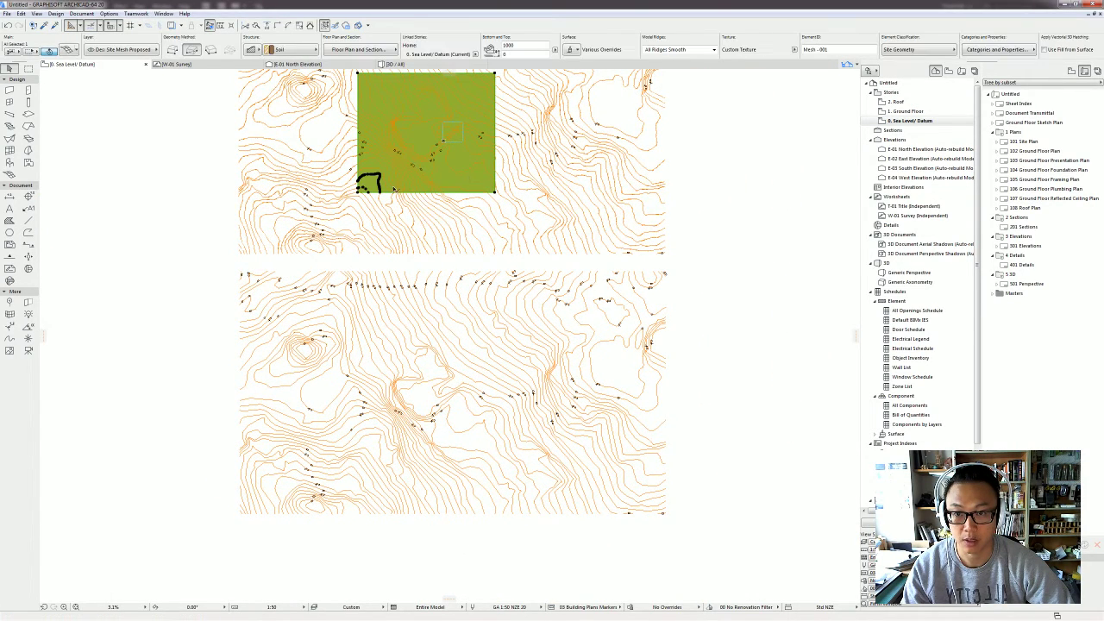
left_click(477, 177)
key("Escape")
left_click(362, 329)
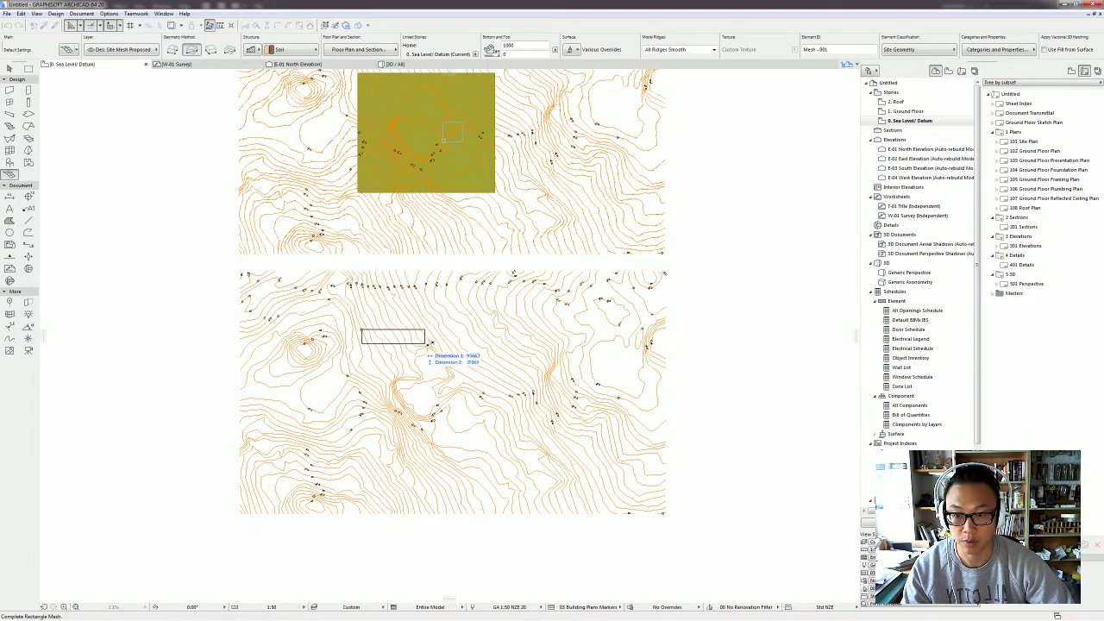
left_click(510, 439)
Step: Add the contour in the new mesh's lower-left corner as new mesh points, using Fit to User Ridges
scroll(388, 445, "up", 5)
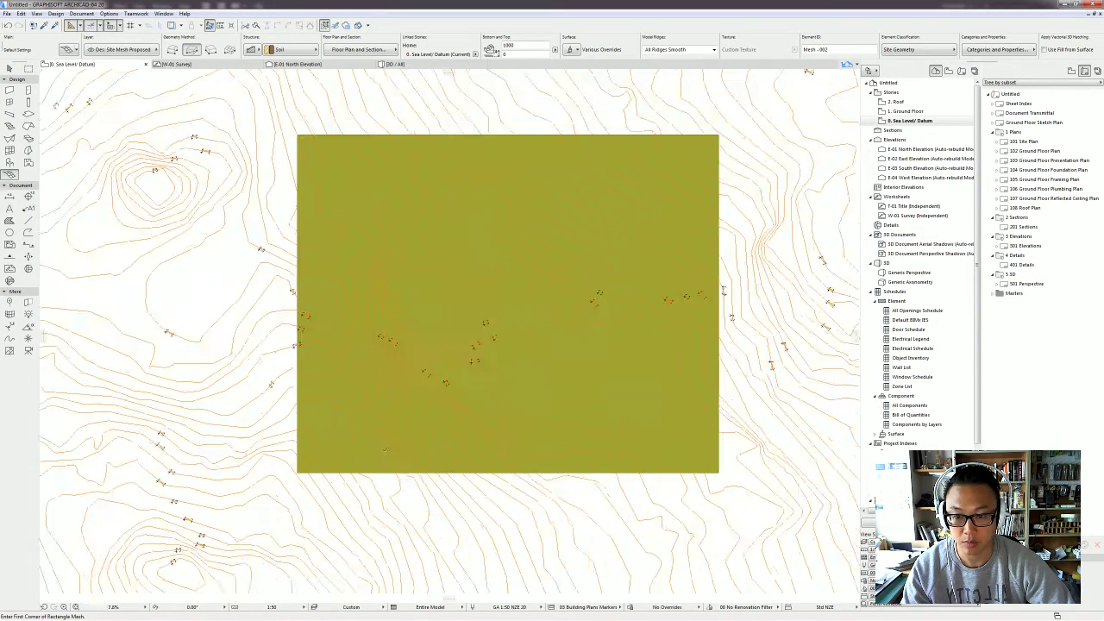
left_click(382, 475)
right_click(382, 474)
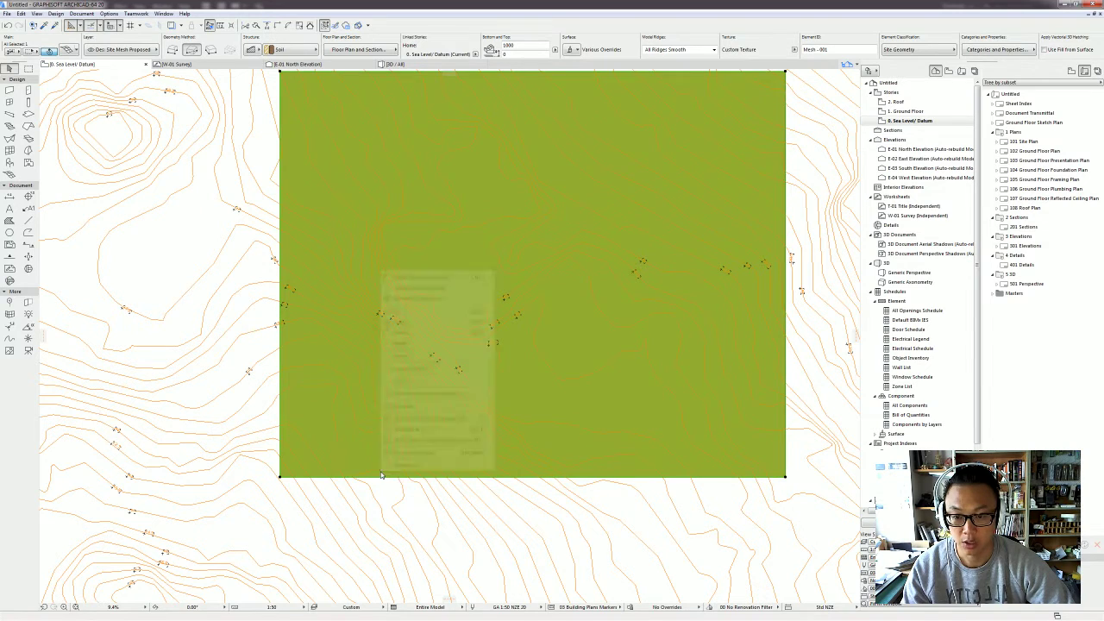
left_click(419, 287)
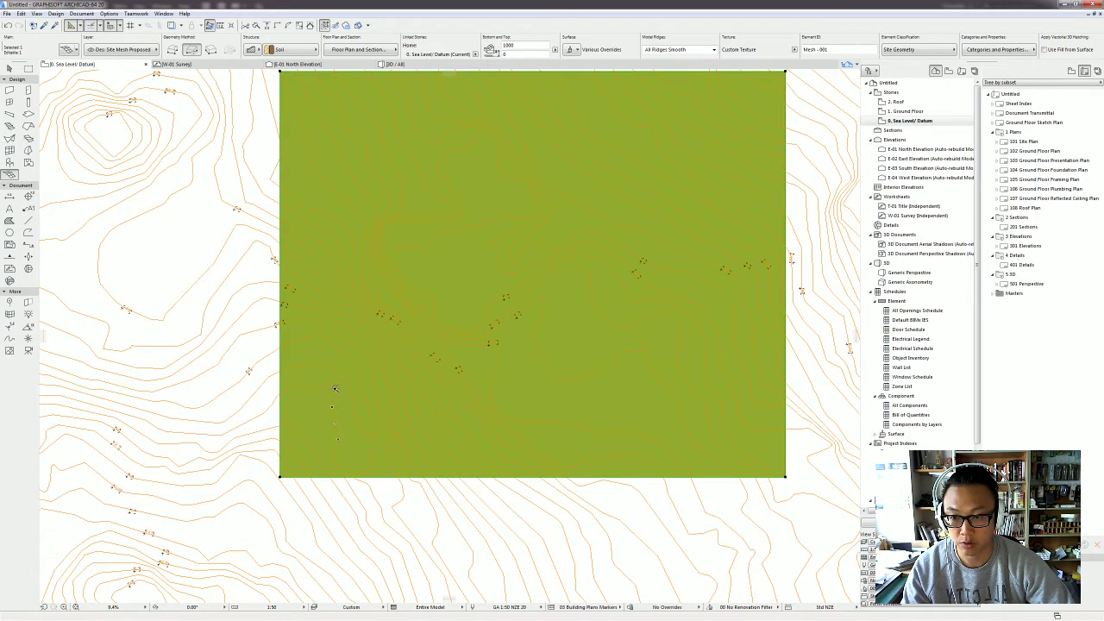
double_click(335, 419)
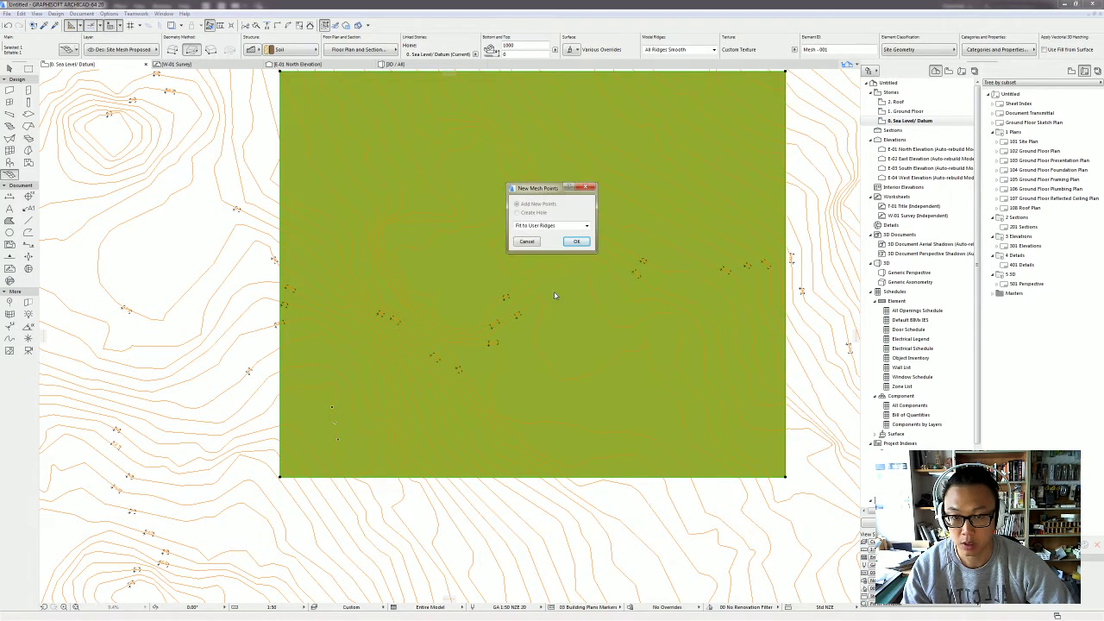
left_click(575, 242)
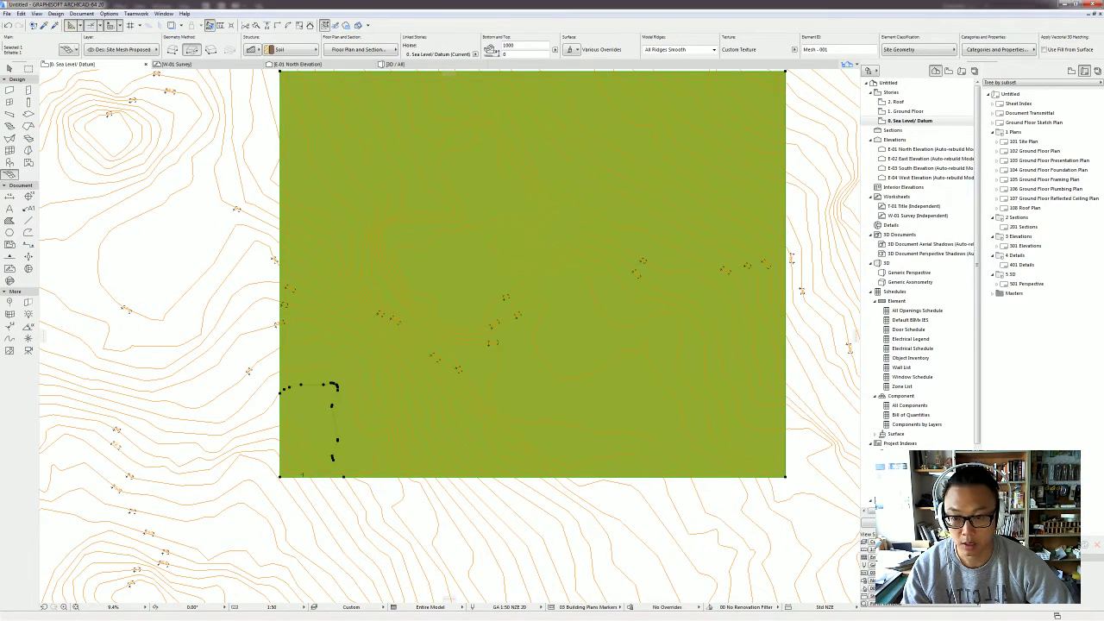
Step: Add the long winding contour crossing the middle of the new mesh as mesh points
scroll(344, 450, "up", 3)
scroll(322, 431, "down", 5)
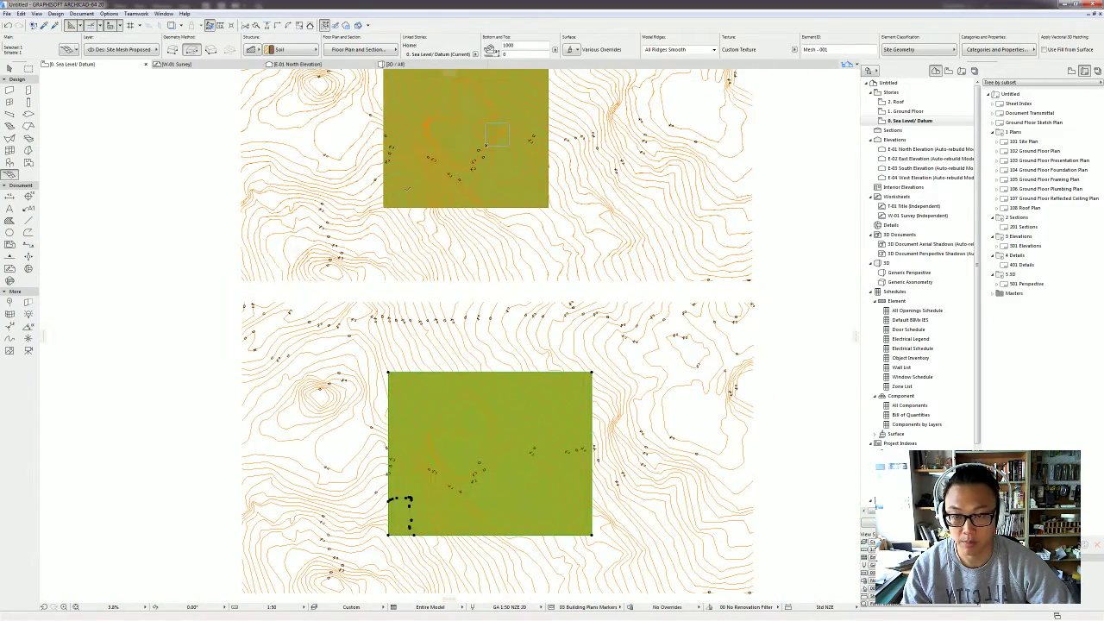
scroll(526, 525, "up", 3)
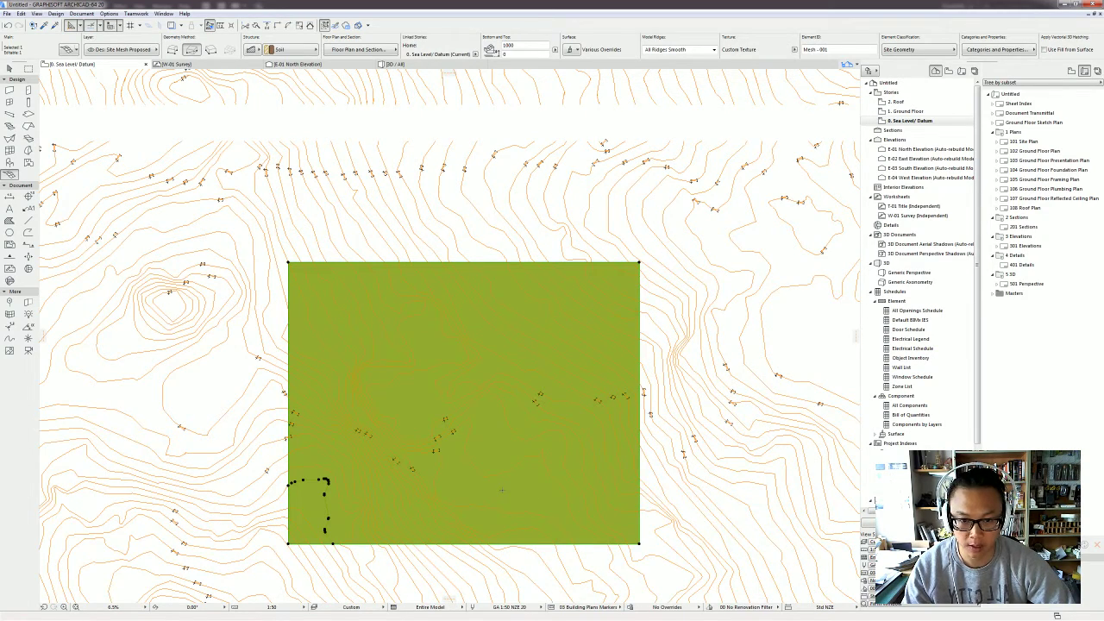
scroll(505, 490, "up", 2)
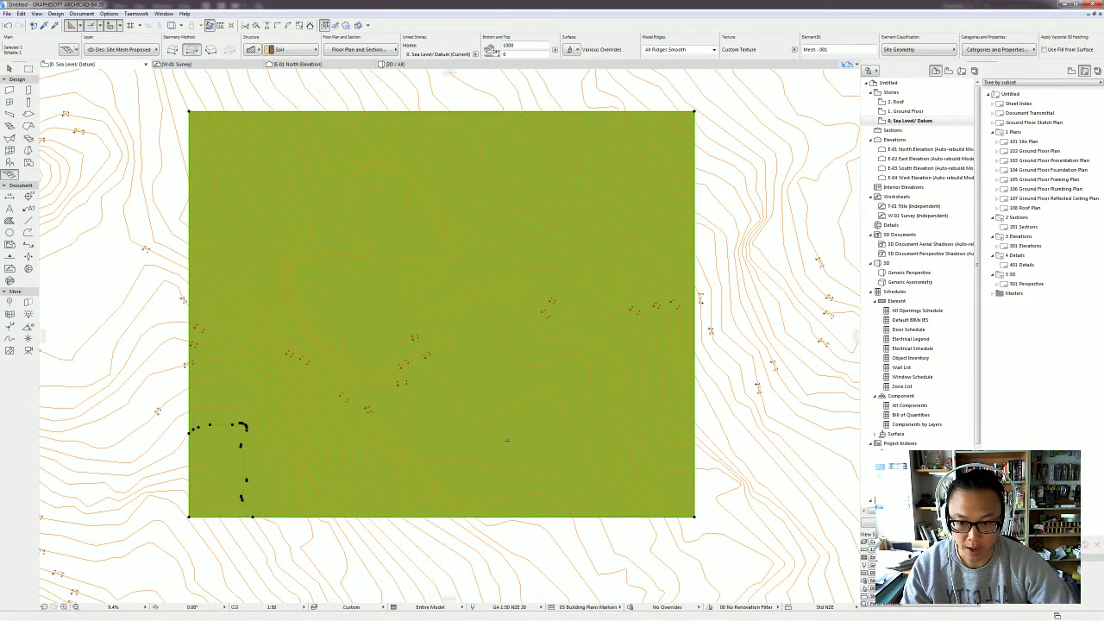
scroll(517, 457, "up", 2)
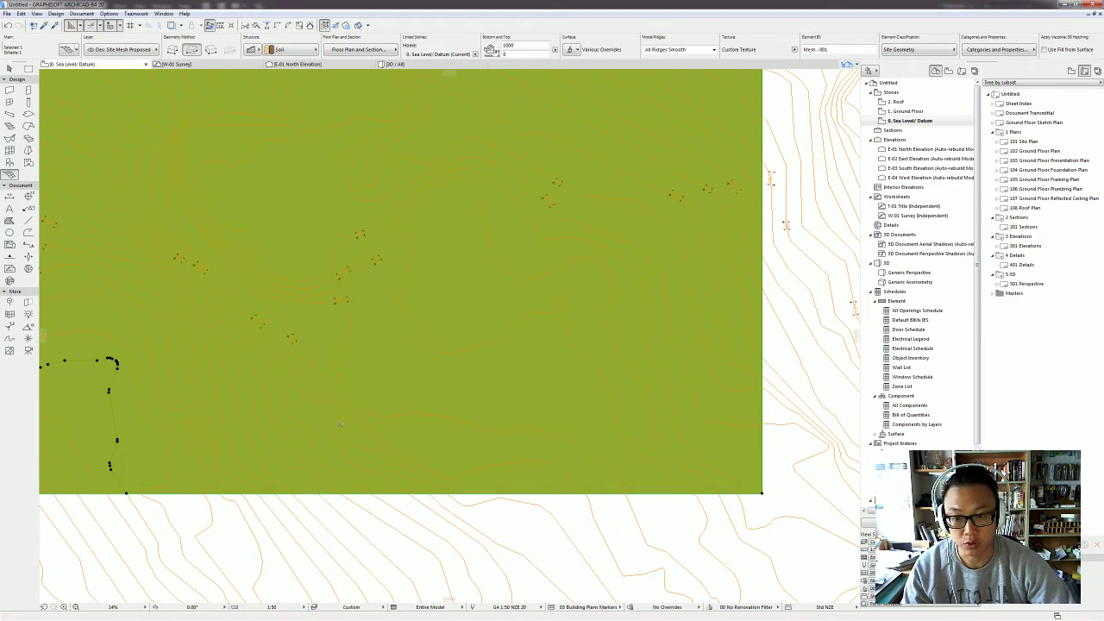
left_click(447, 386)
left_click(578, 239)
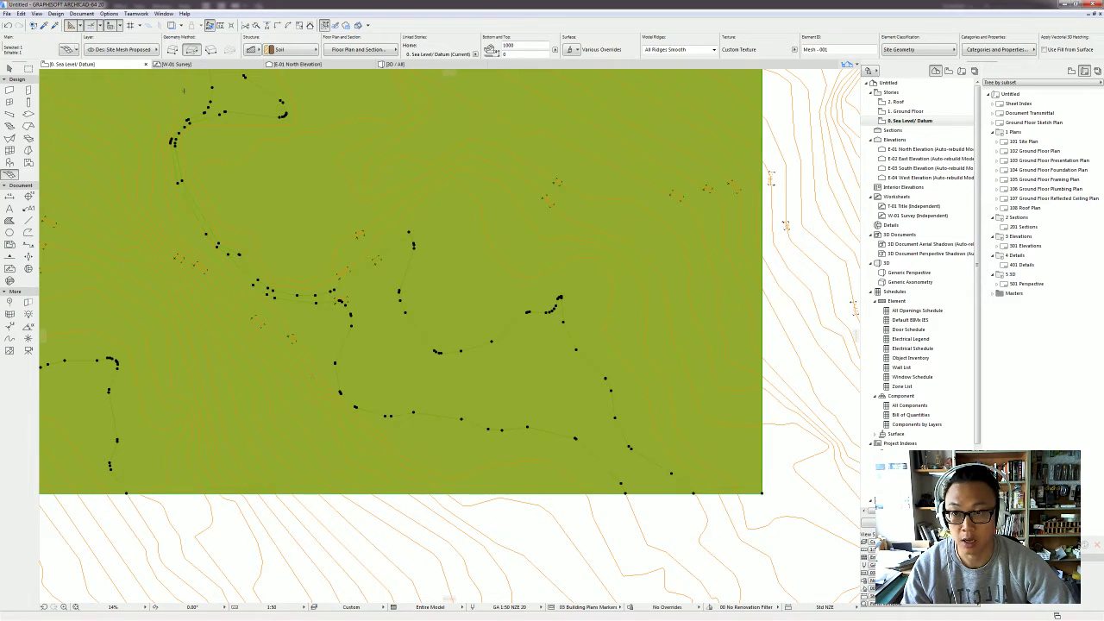
middle_click_drag(467, 380, 498, 421)
scroll(411, 294, "down", 3)
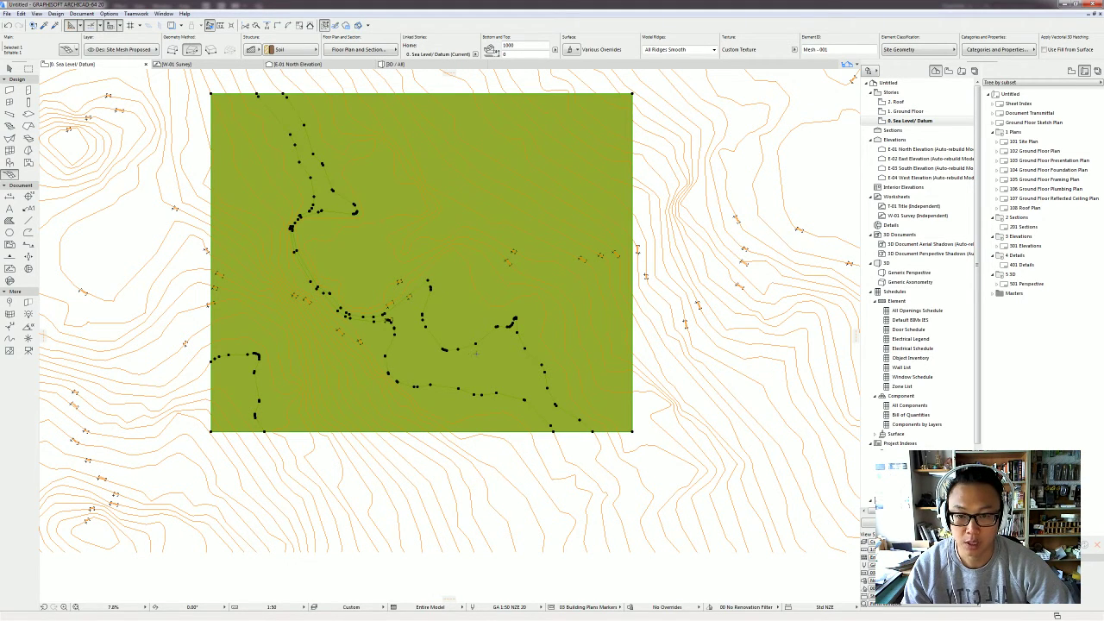
Step: Leave the Mesh tool, check the points along the winding contour, and undo adding them to the mesh
key("Escape")
key("Escape")
left_click(484, 349)
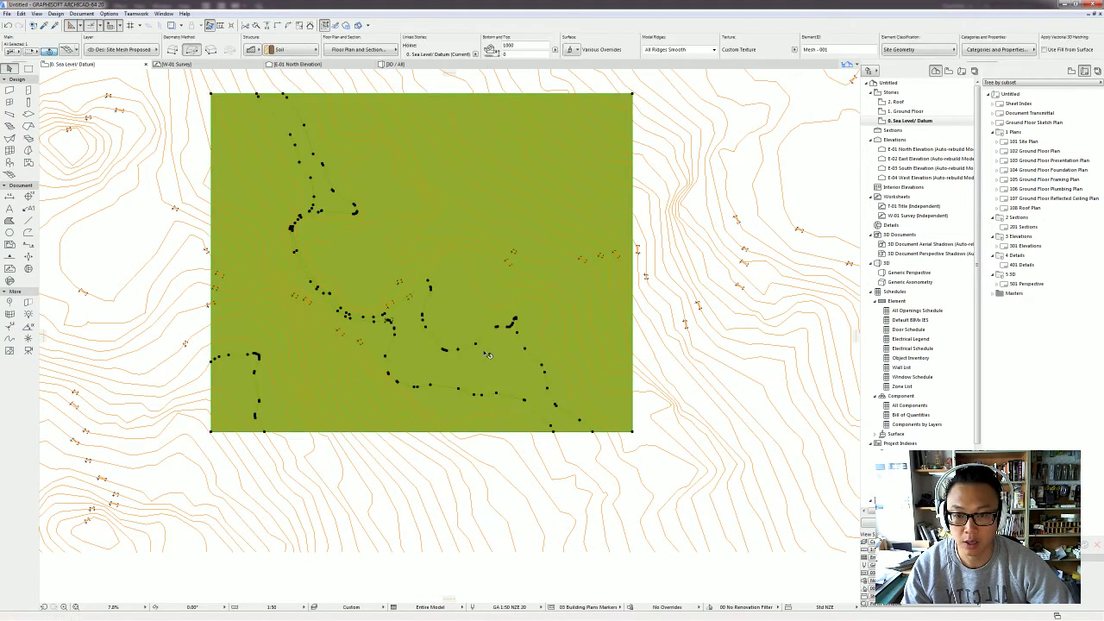
left_click(474, 345)
left_click(483, 348)
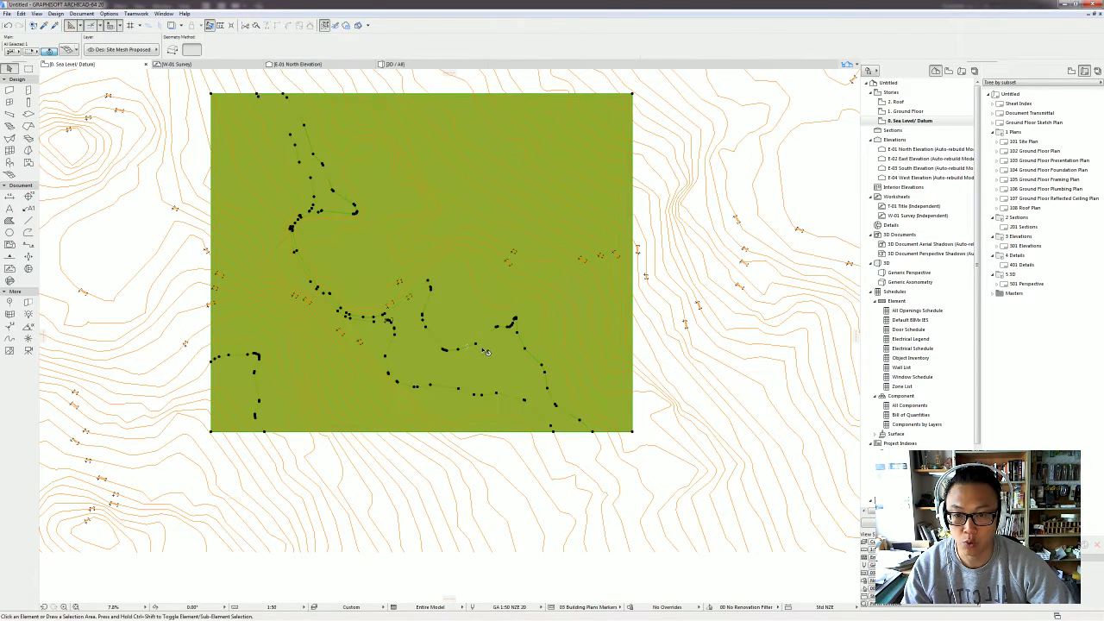
left_click(477, 345)
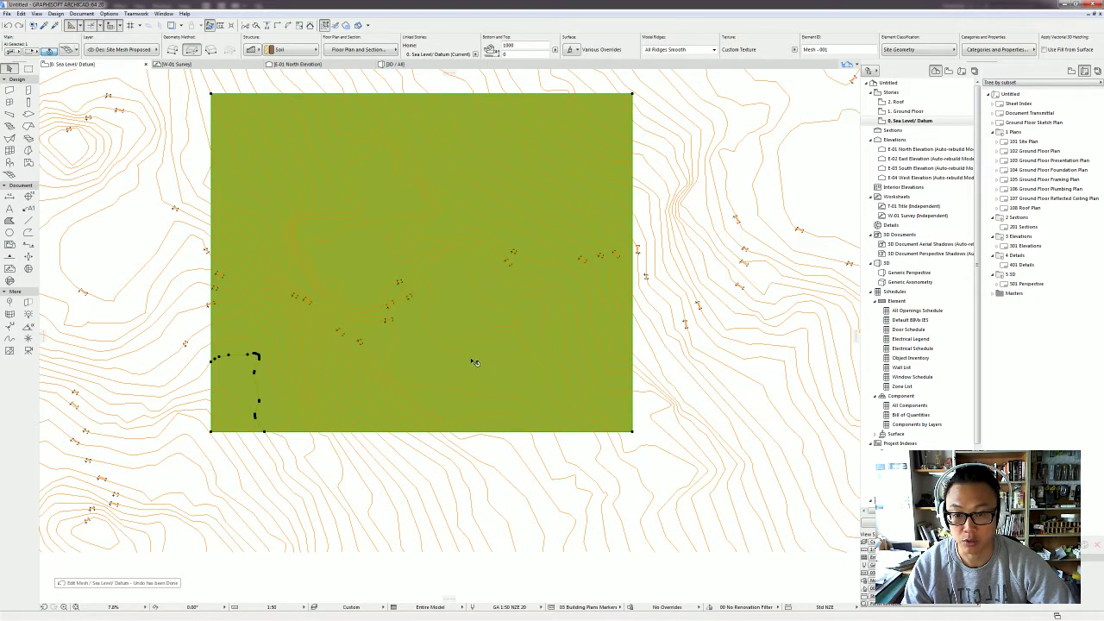
Step: Reactivate the Mesh tool for the new mesh and add the long winding contour as mesh points fitted to the user ridges
right_click(477, 373)
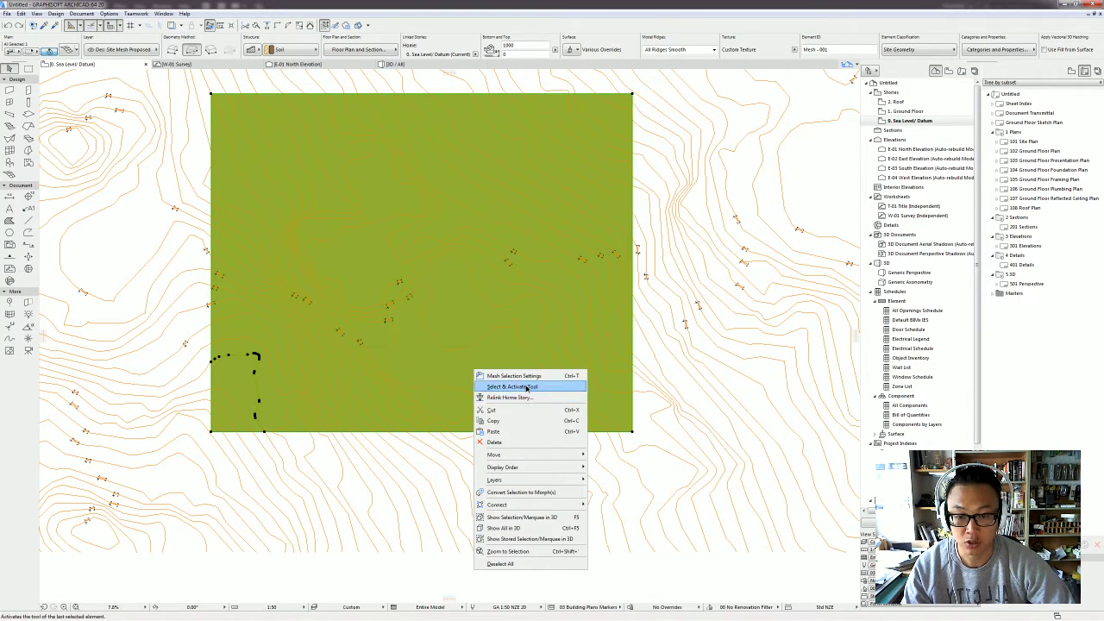
left_click(520, 386)
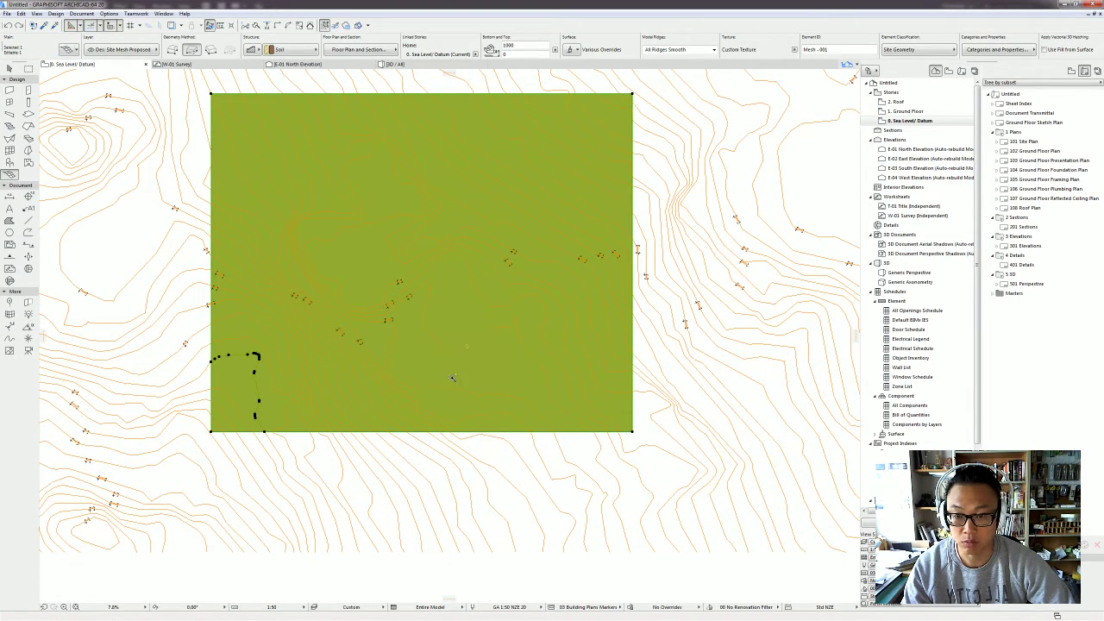
left_click(477, 344)
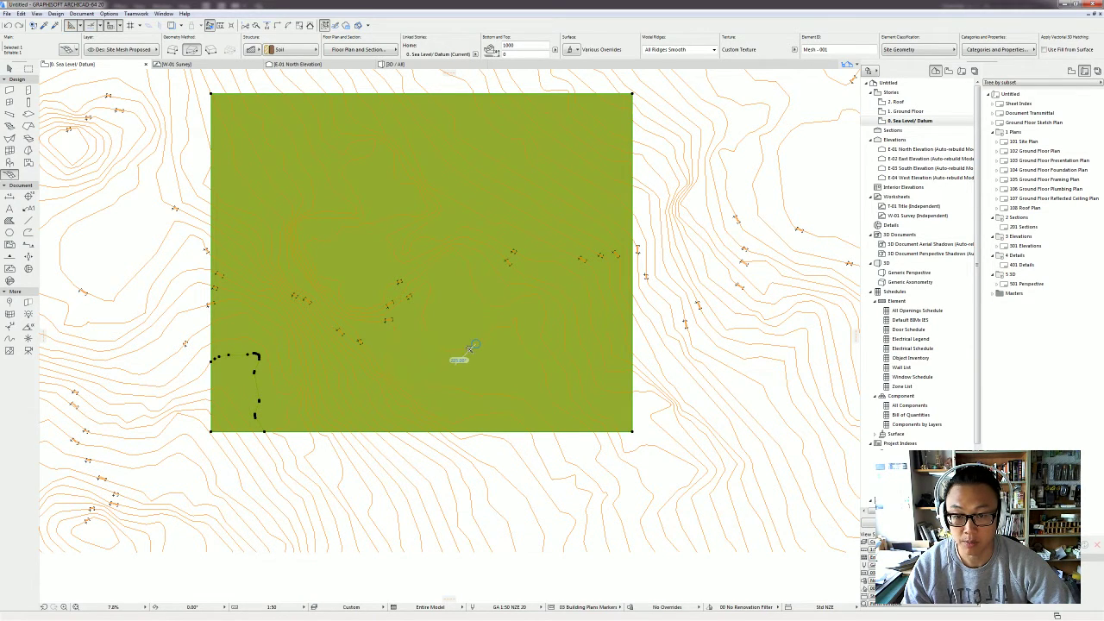
double_click(444, 349)
left_click(576, 241)
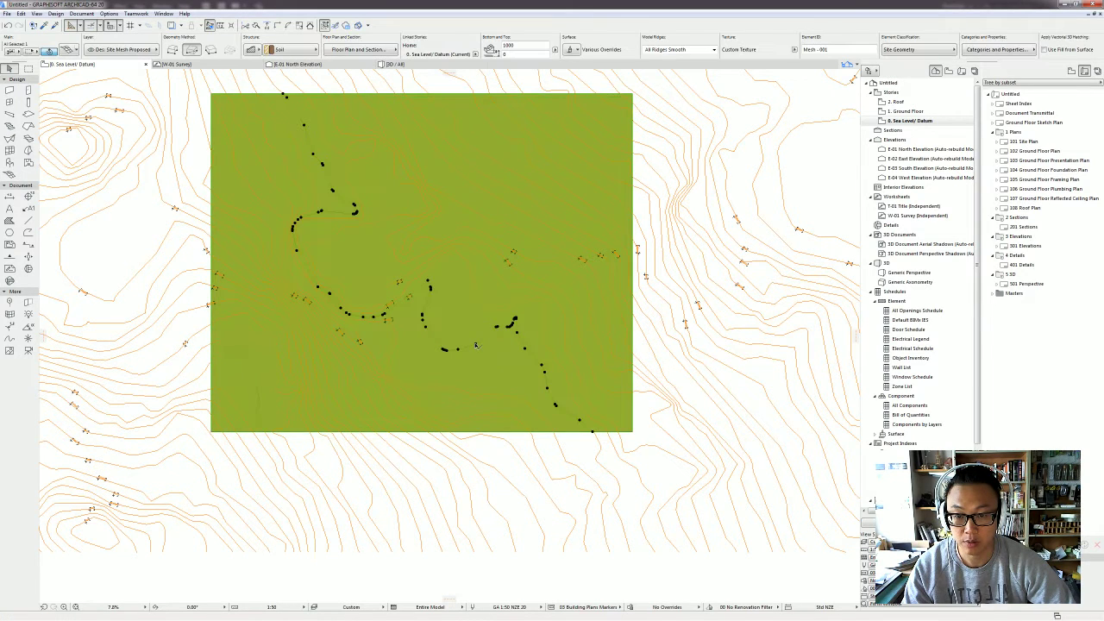
Step: Check the height of a mesh point on the winding contour without changing it, and clear the mesh selection
left_click(475, 344)
left_click(526, 384)
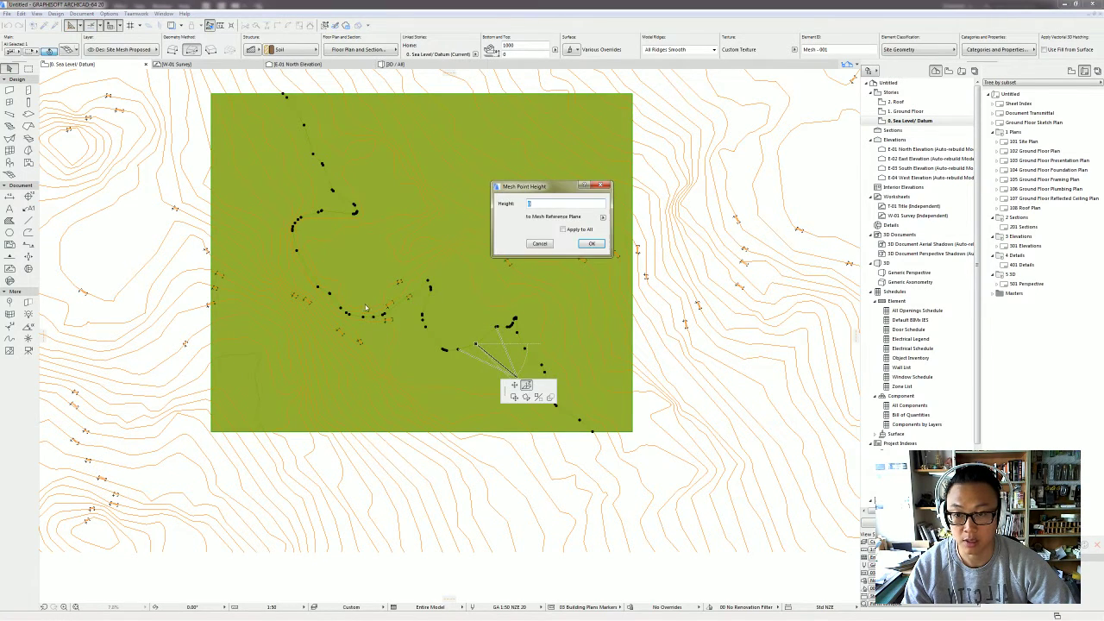
left_click(539, 245)
key("Escape")
key("Escape")
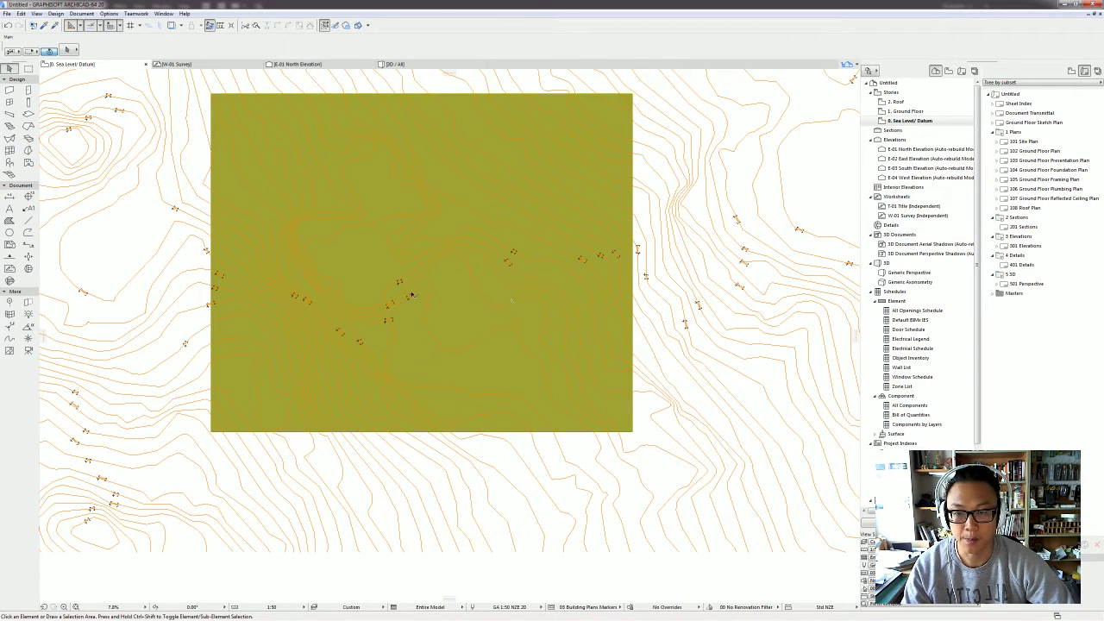
Step: Delete everything on the 0. Sea Level/ Datum plan, including the elevation markers together with their viewpoints
middle_click_drag(536, 348, 542, 375)
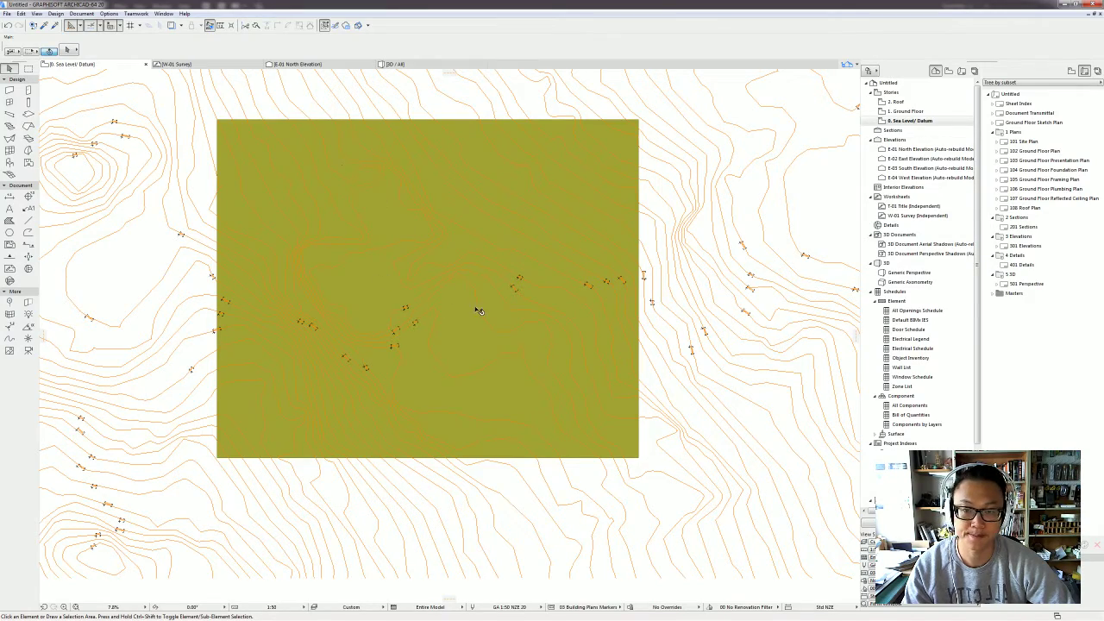
middle_click_drag(478, 308, 509, 362)
scroll(509, 362, "down", 2)
scroll(409, 365, "down", 3)
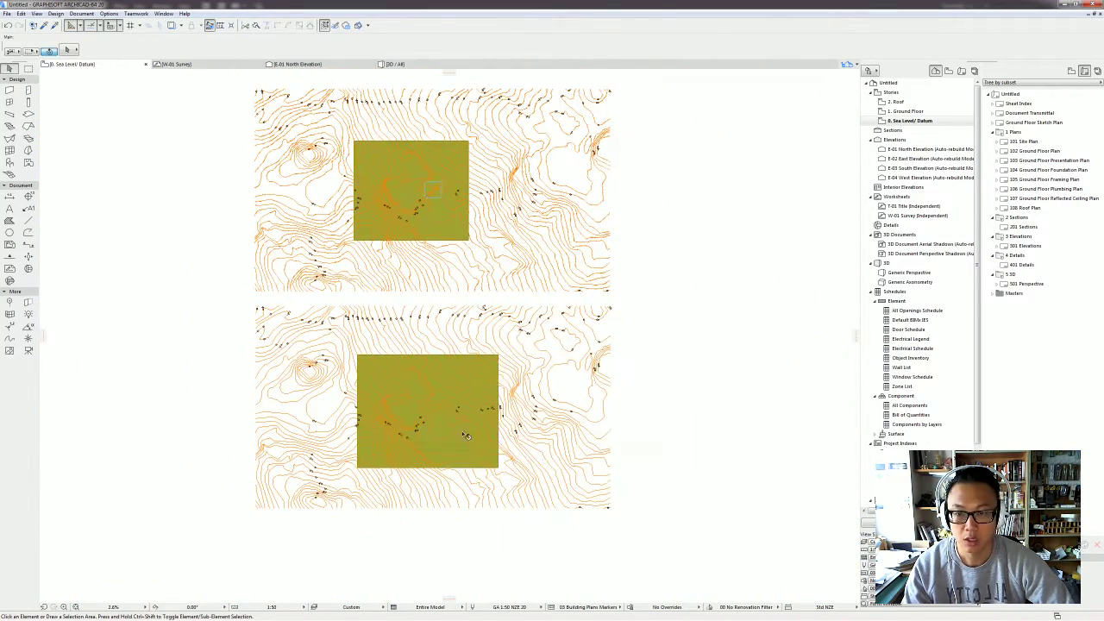
scroll(552, 351, "down", 3)
middle_click_drag(552, 413, 522, 435)
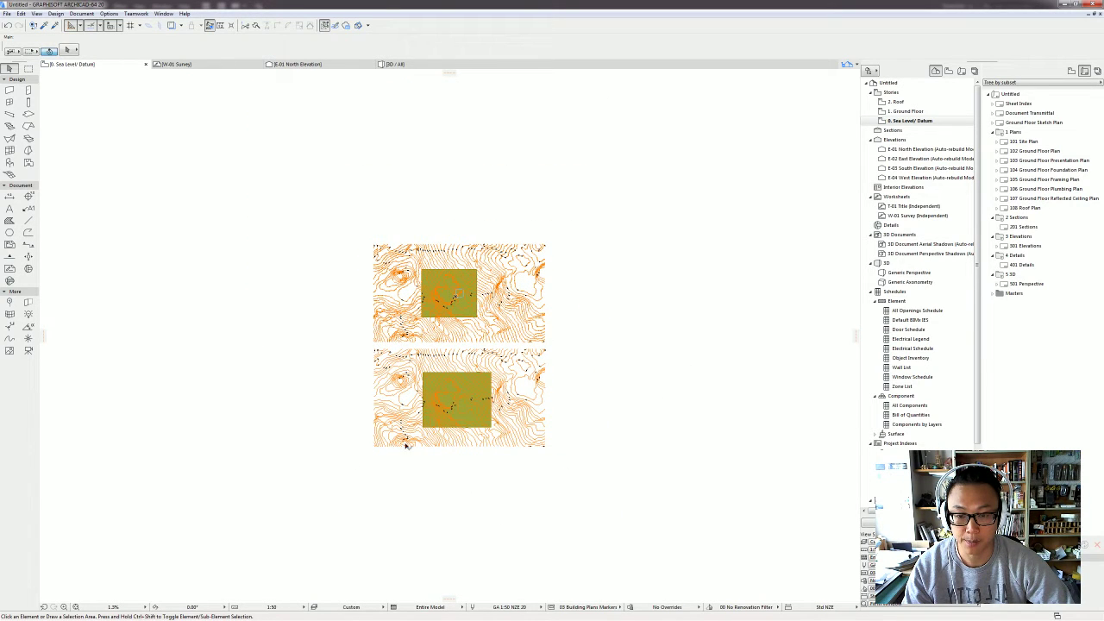
scroll(474, 438, "up", 2)
scroll(533, 436, "down", 2)
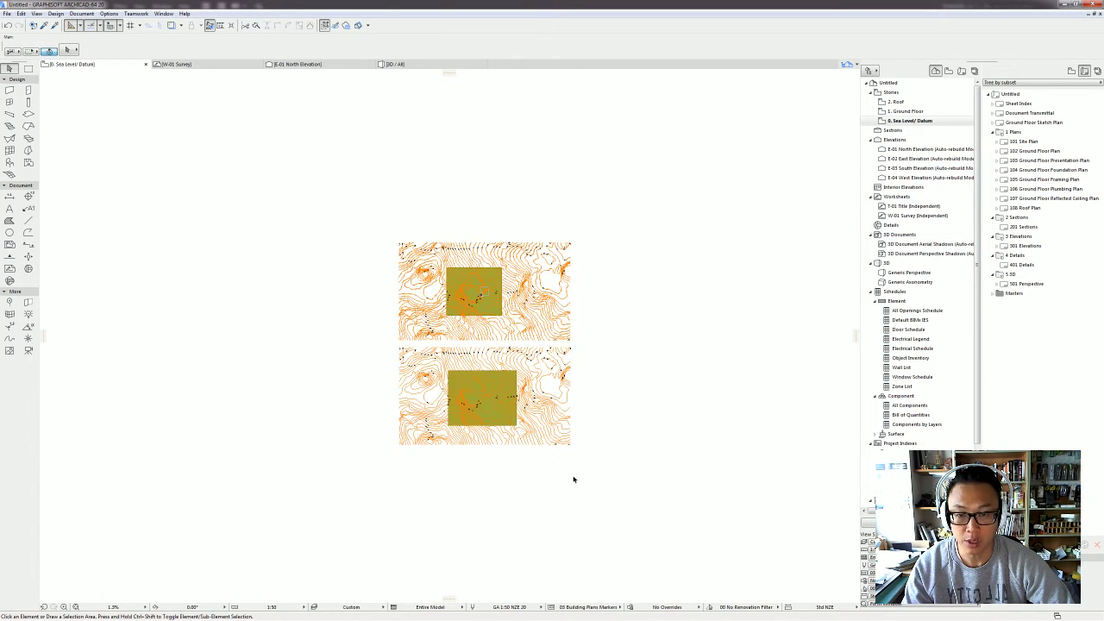
key("ctrl+a")
key("Delete")
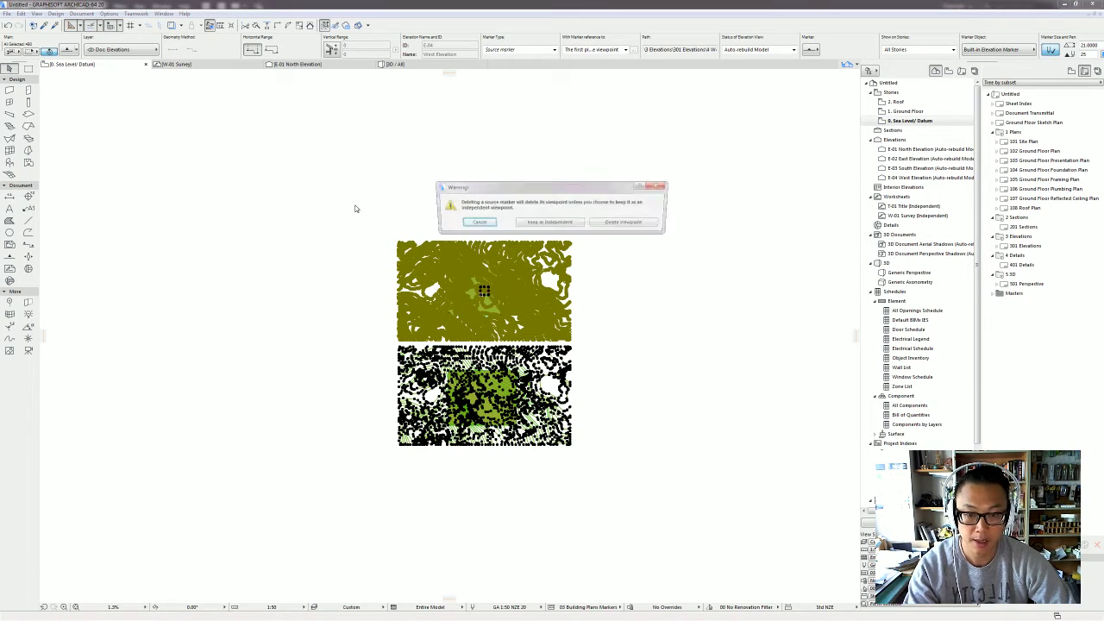
left_click(658, 224)
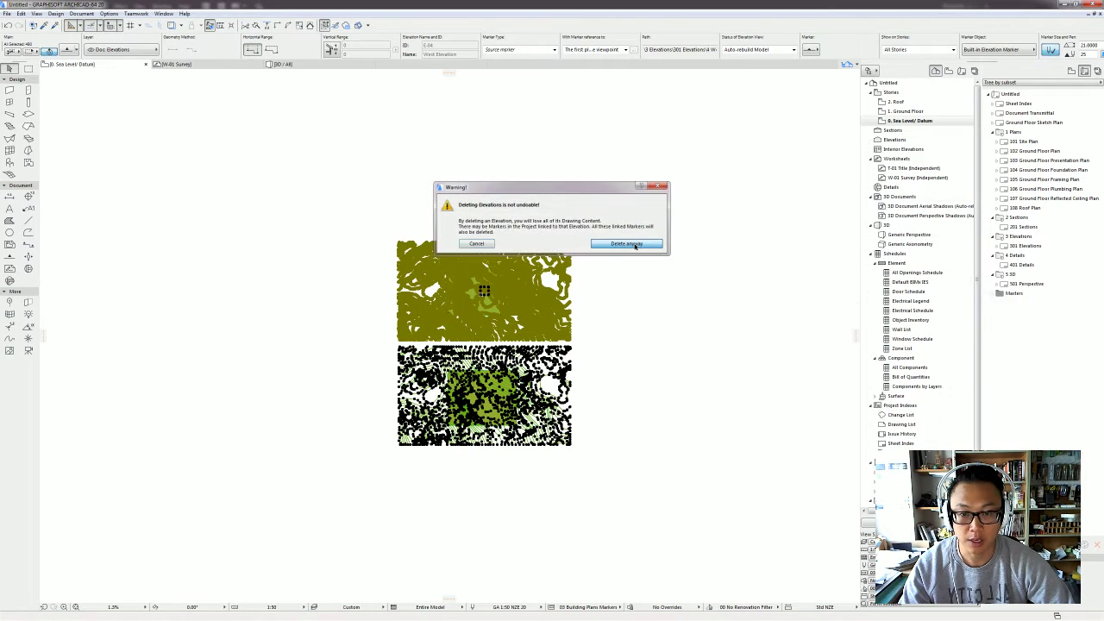
left_click(636, 245)
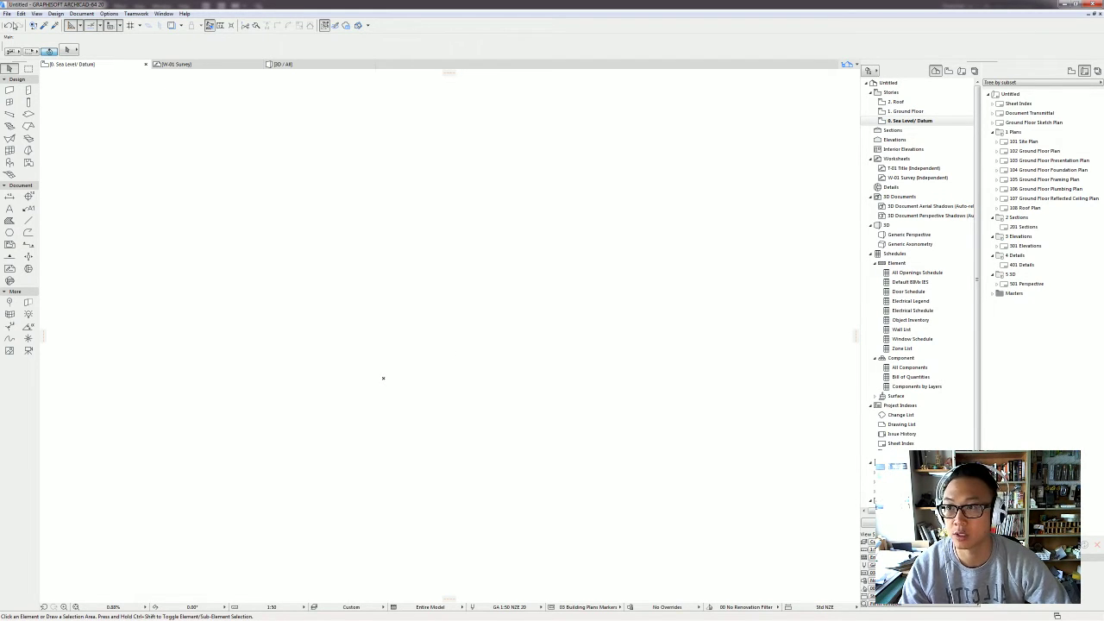
Step: Merge the simplified contour DWG's model space onto 0. Sea Level/ Datum with an on-screen insertion point at the project origin
left_click(7, 14)
mouse_move(64, 127)
left_click(140, 124)
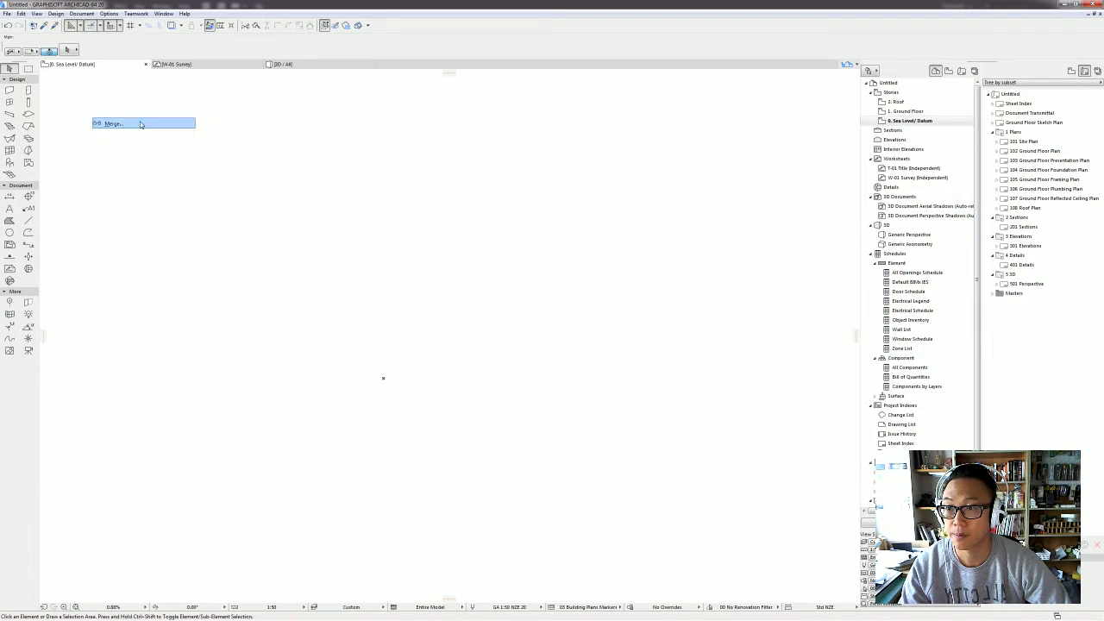
double_click(422, 150)
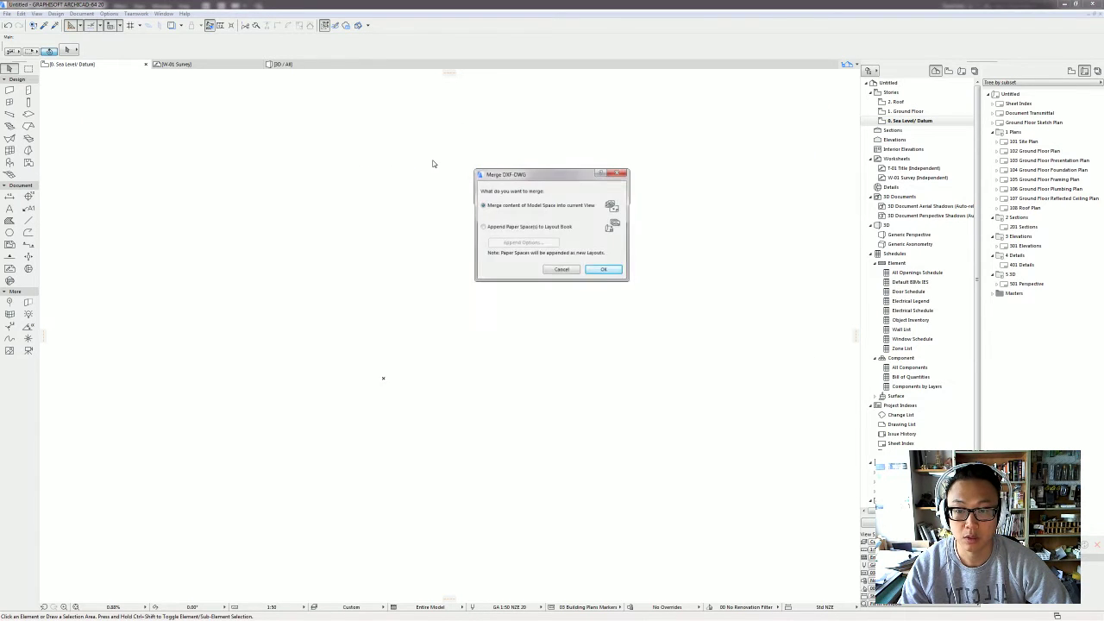
left_click(604, 269)
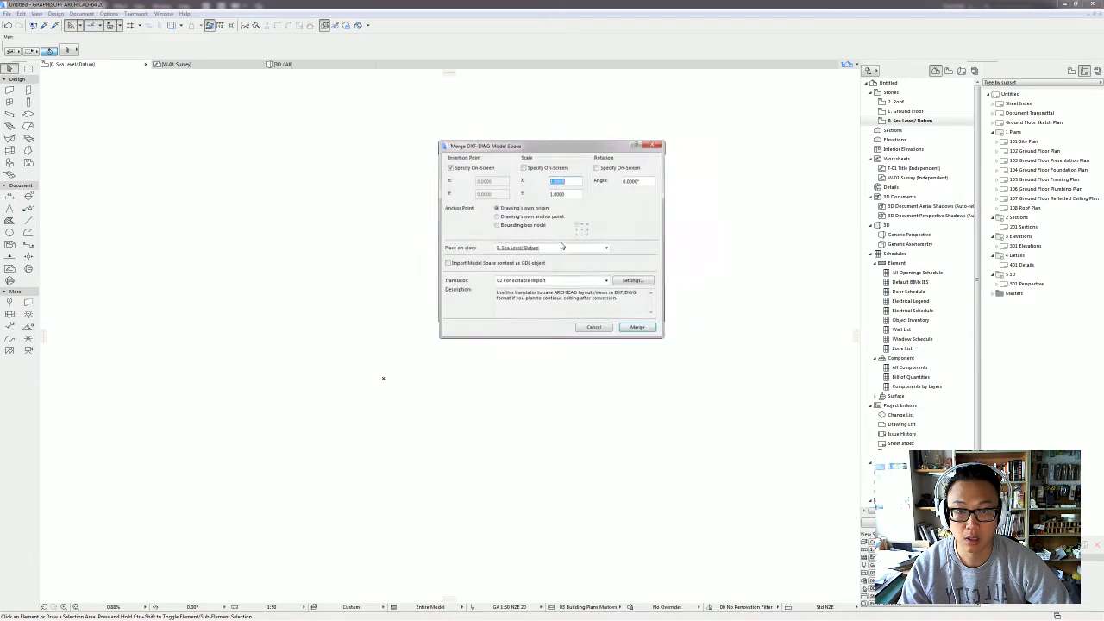
left_click(475, 168)
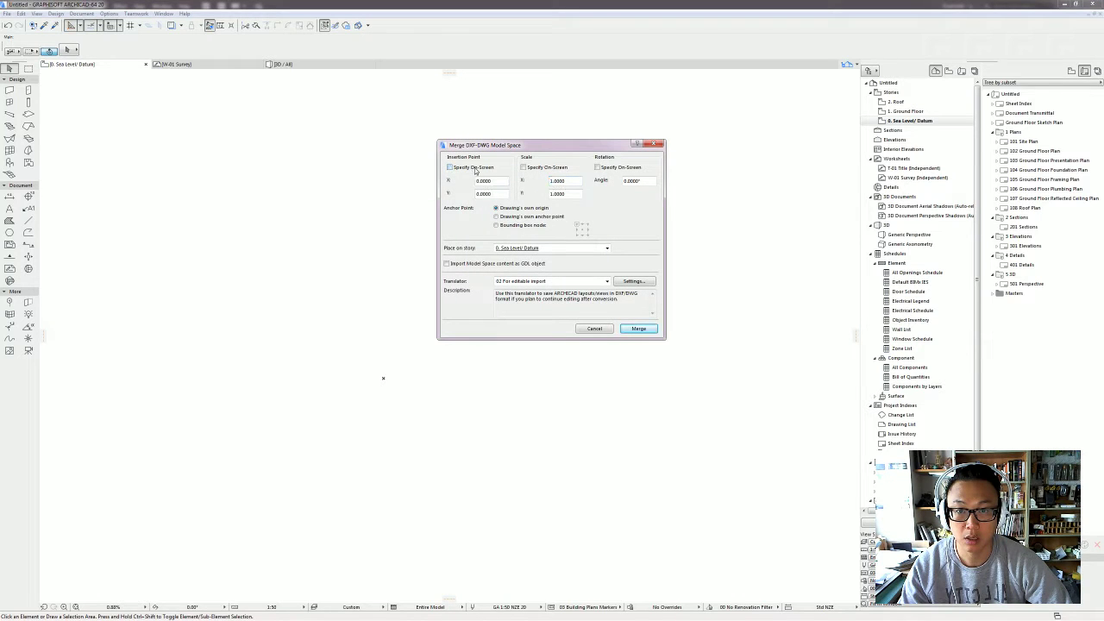
left_click(451, 168)
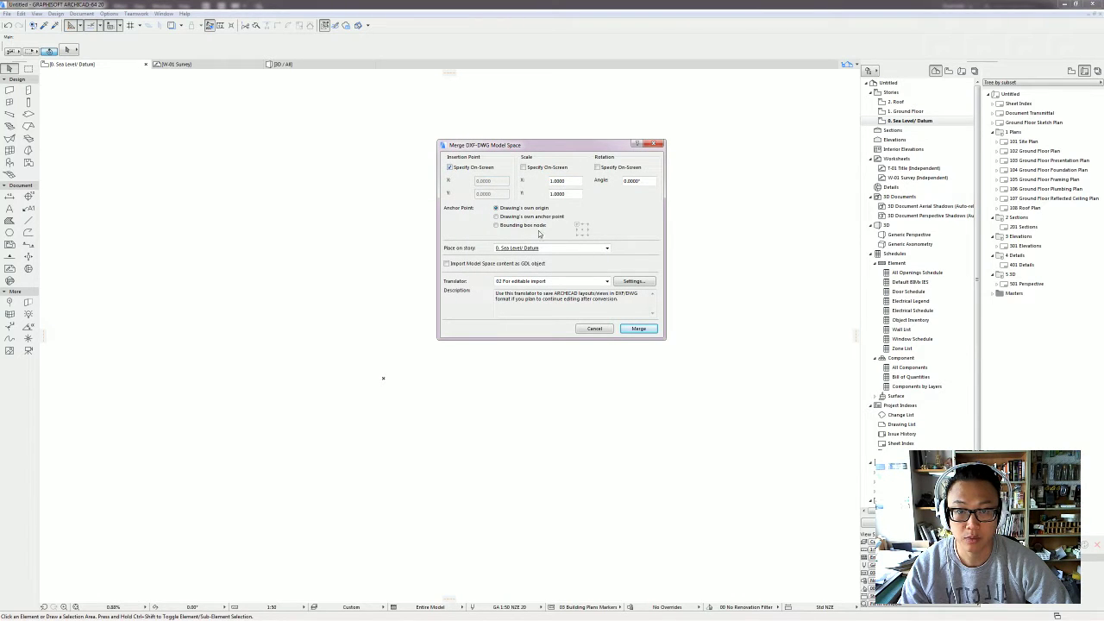
left_click(642, 329)
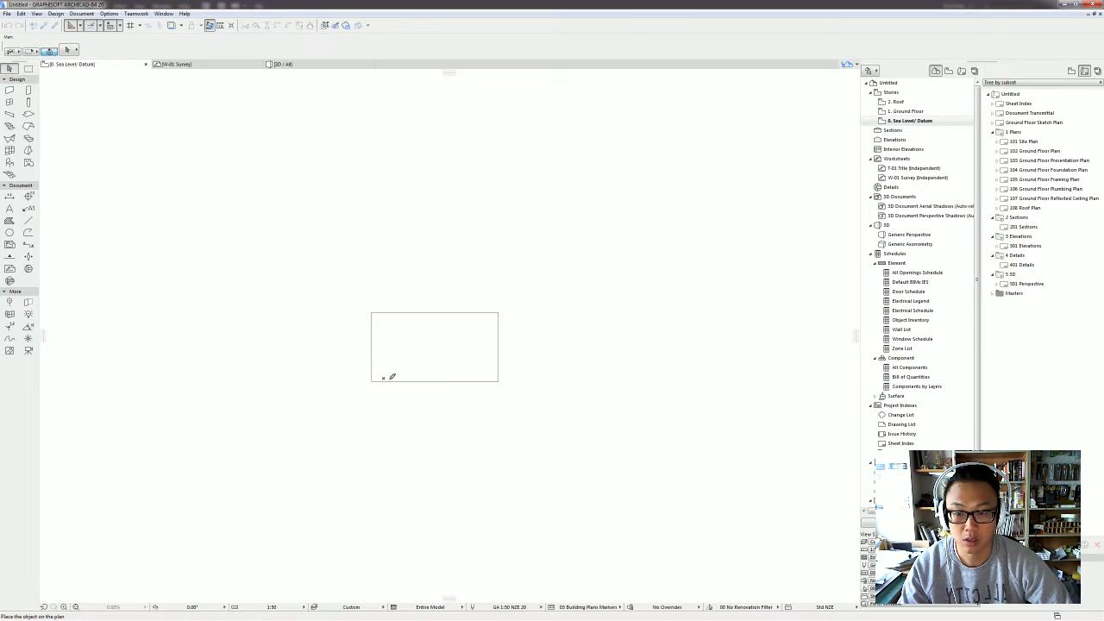
left_click(384, 375)
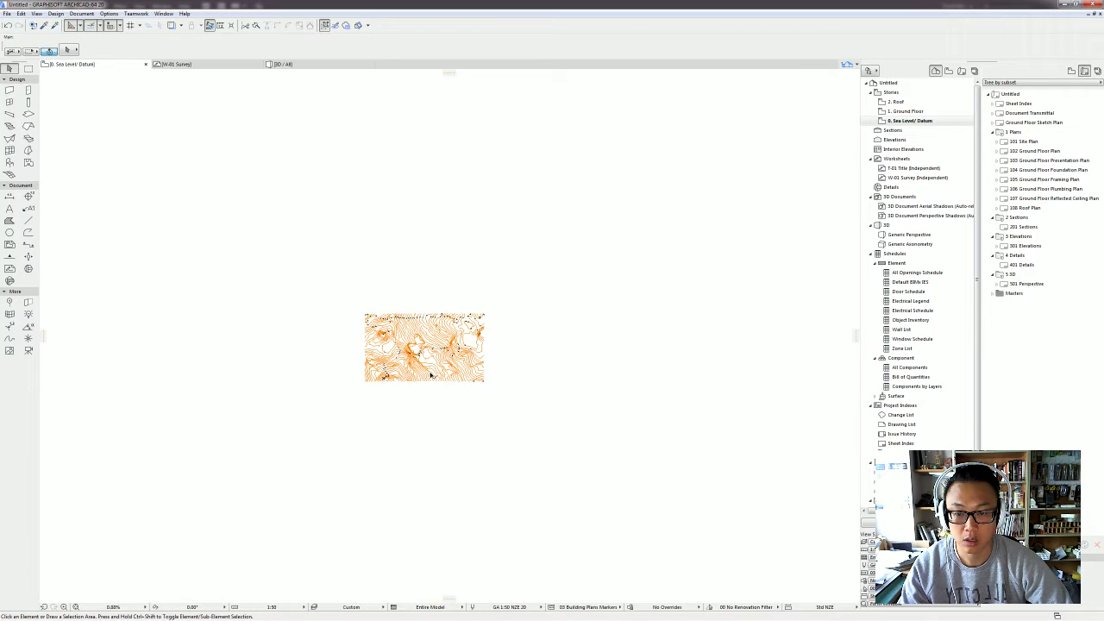
Step: Select all the merged simplified contours and delete them from the plan
scroll(396, 359, "up", 5)
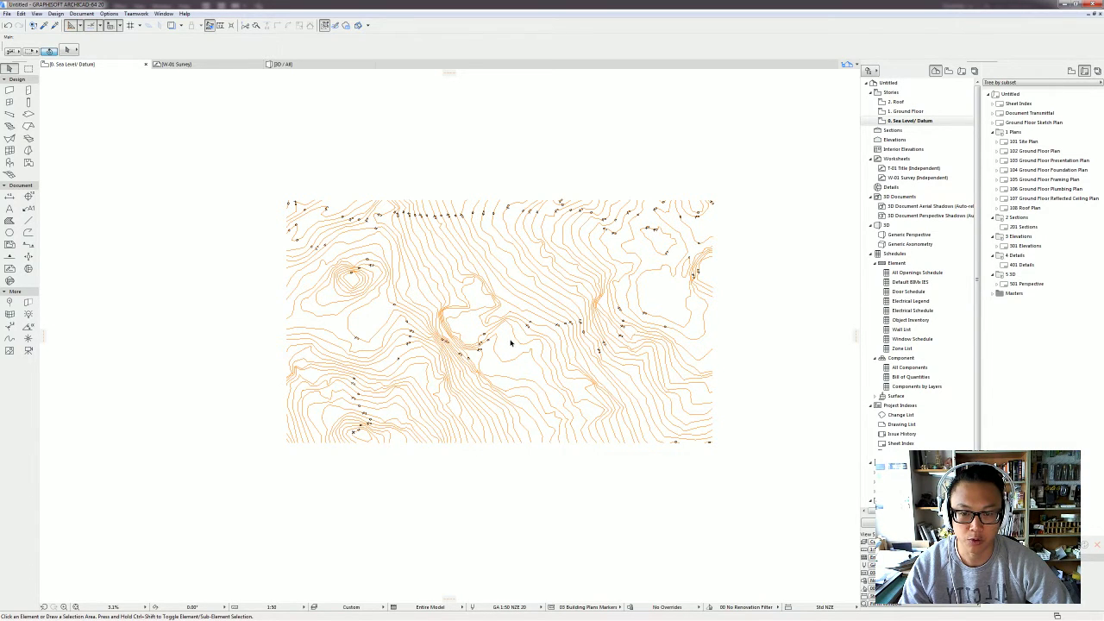
scroll(511, 343, "down", 5)
middle_click_drag(511, 343, 448, 330)
scroll(448, 332, "up", 1)
left_click_drag(570, 398, 287, 205)
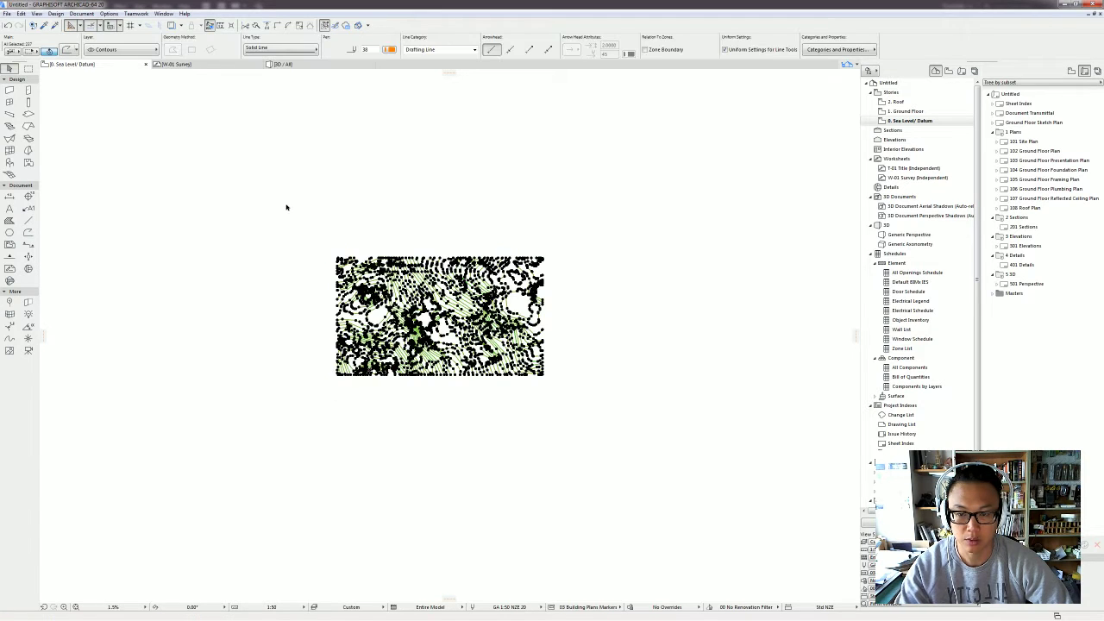
key("Delete")
Step: Merge the original survey DWG's model space onto 0. Sea Level/ Datum, placing its own origin at the project origin
left_click(7, 14)
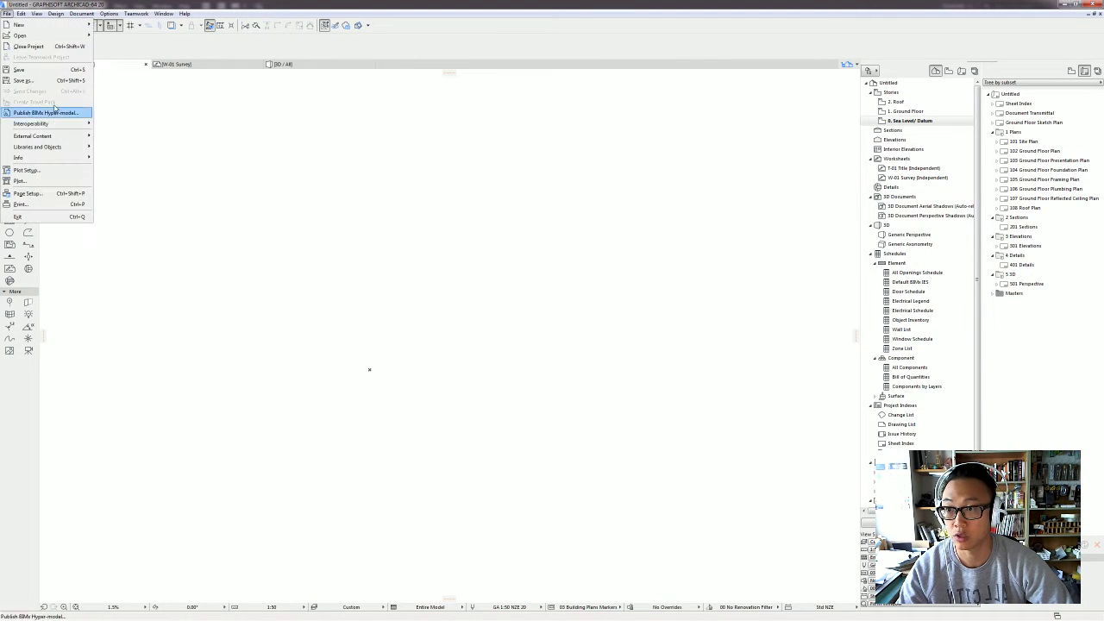
mouse_move(52, 123)
left_click(108, 123)
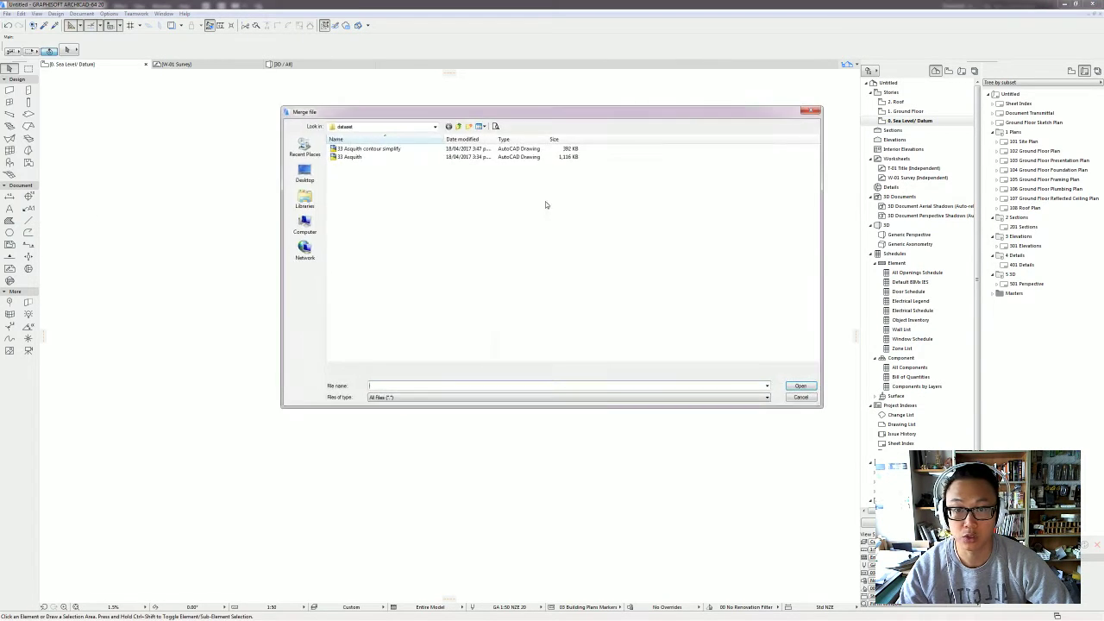
double_click(350, 156)
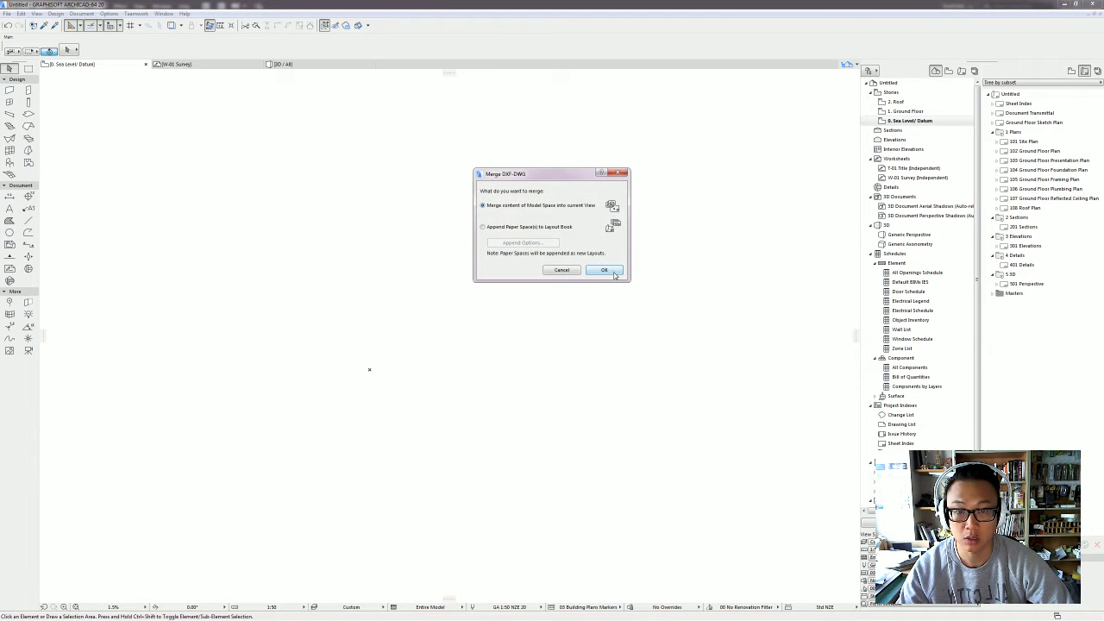
left_click(604, 271)
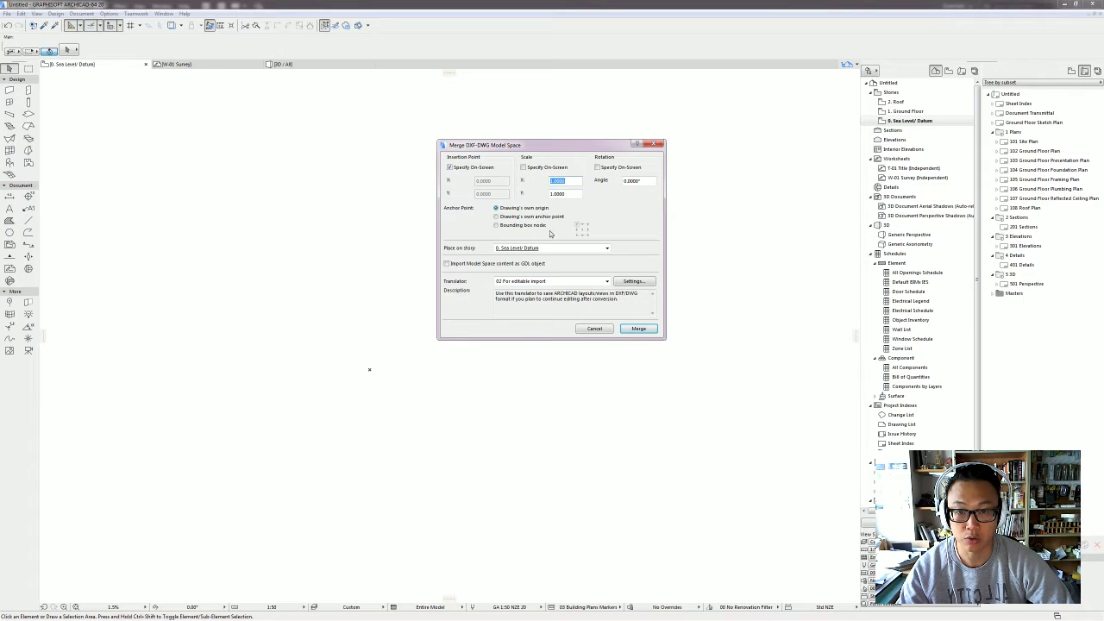
left_click(638, 329)
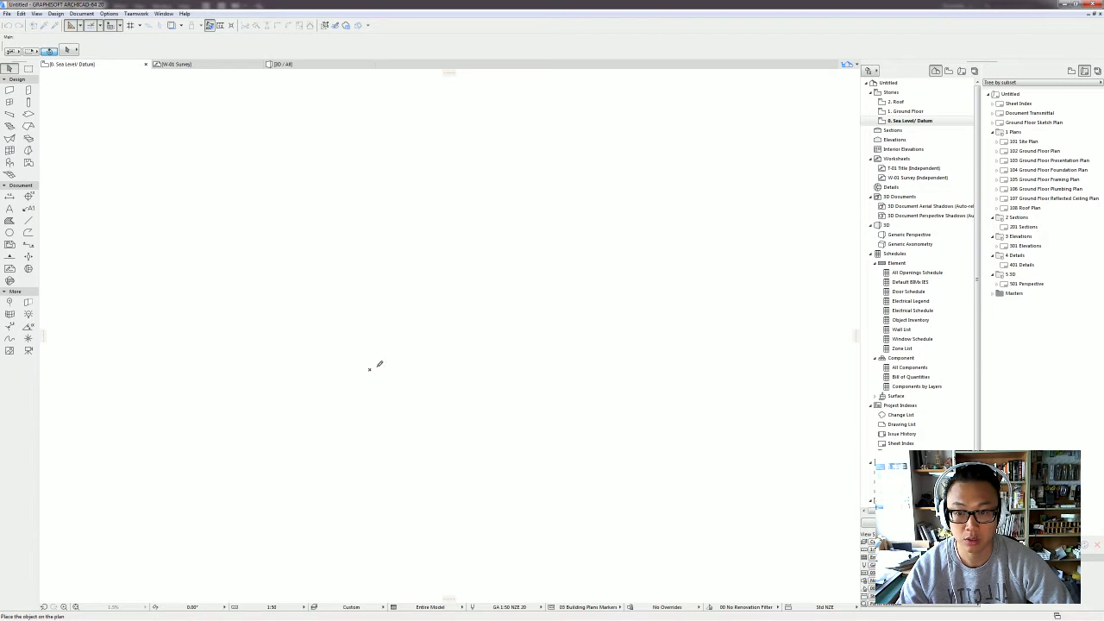
left_click(370, 370)
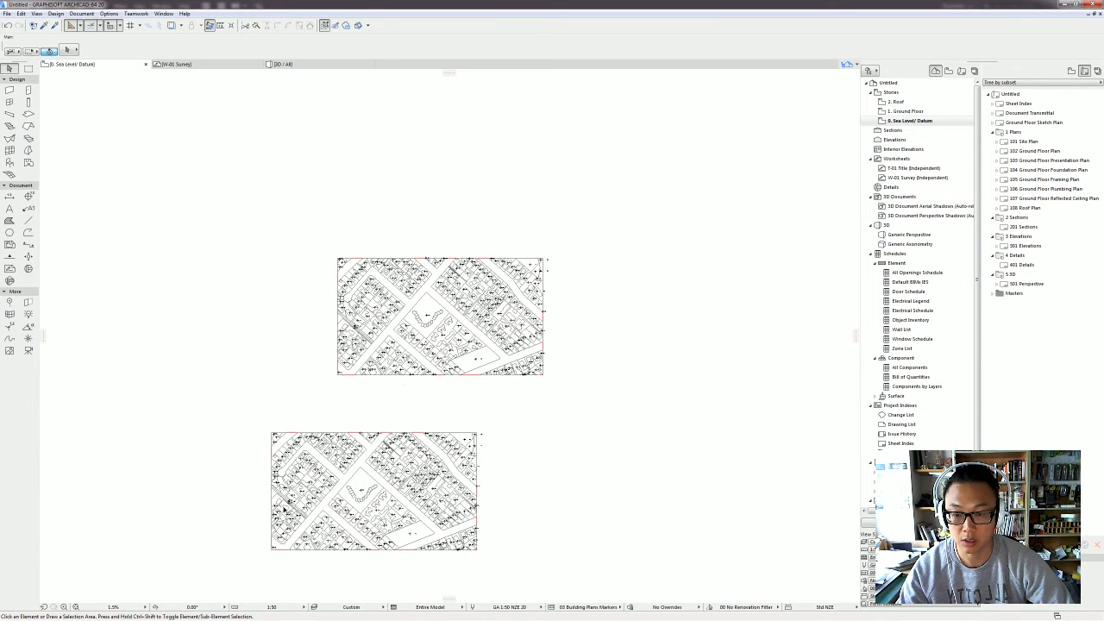
Step: Examine the two merged copies of the survey and the full extents of the plan for stray elements
middle_click_drag(381, 473, 476, 336)
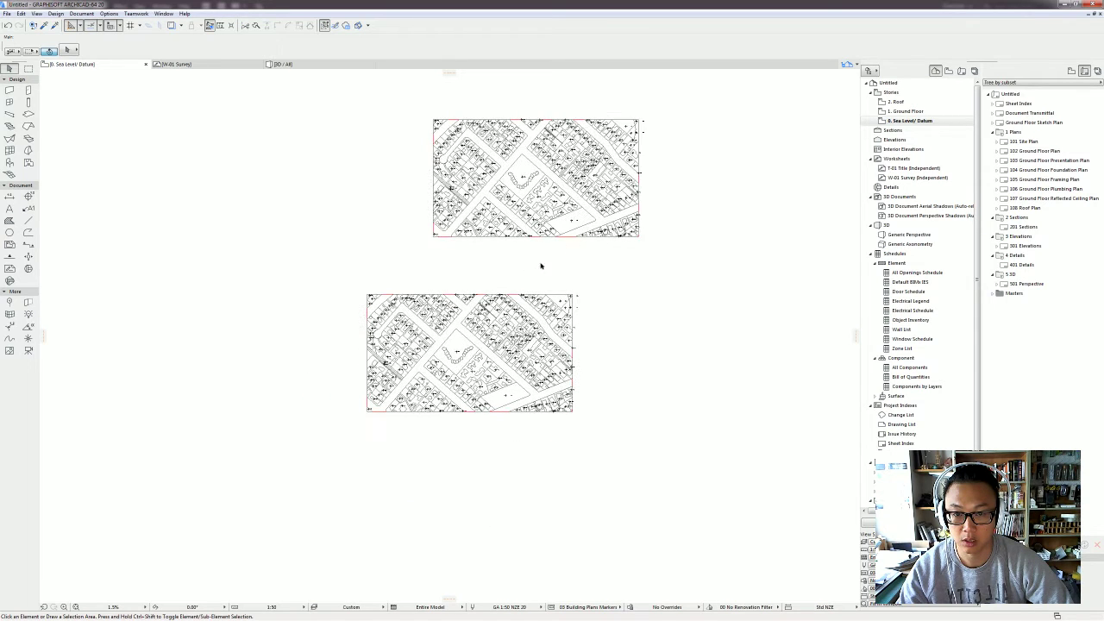
scroll(509, 317, "down", 3)
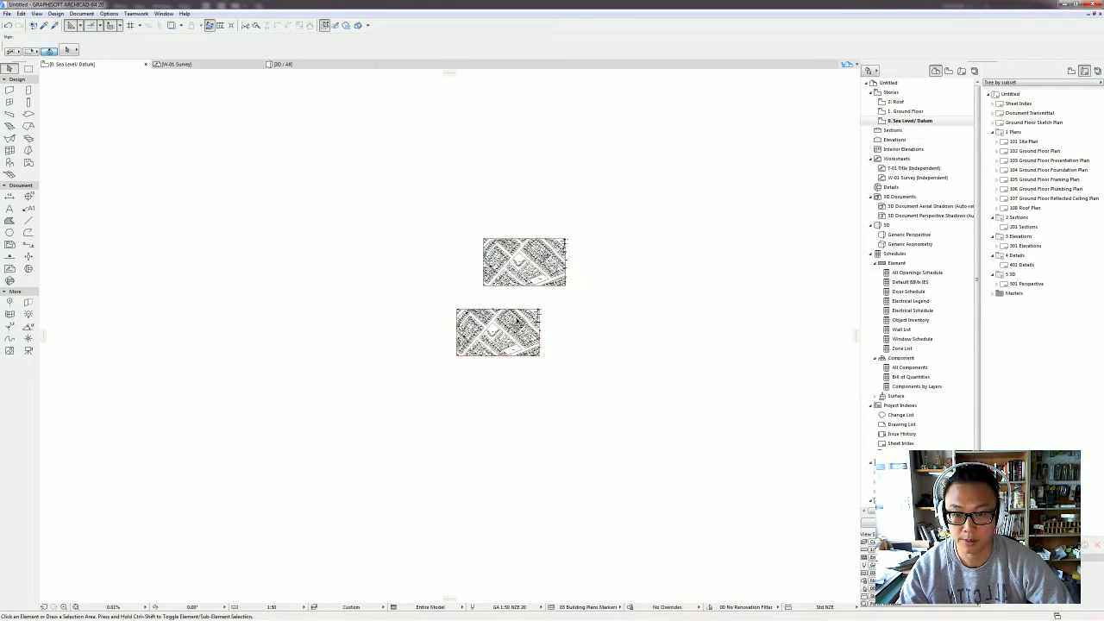
left_click(75, 607)
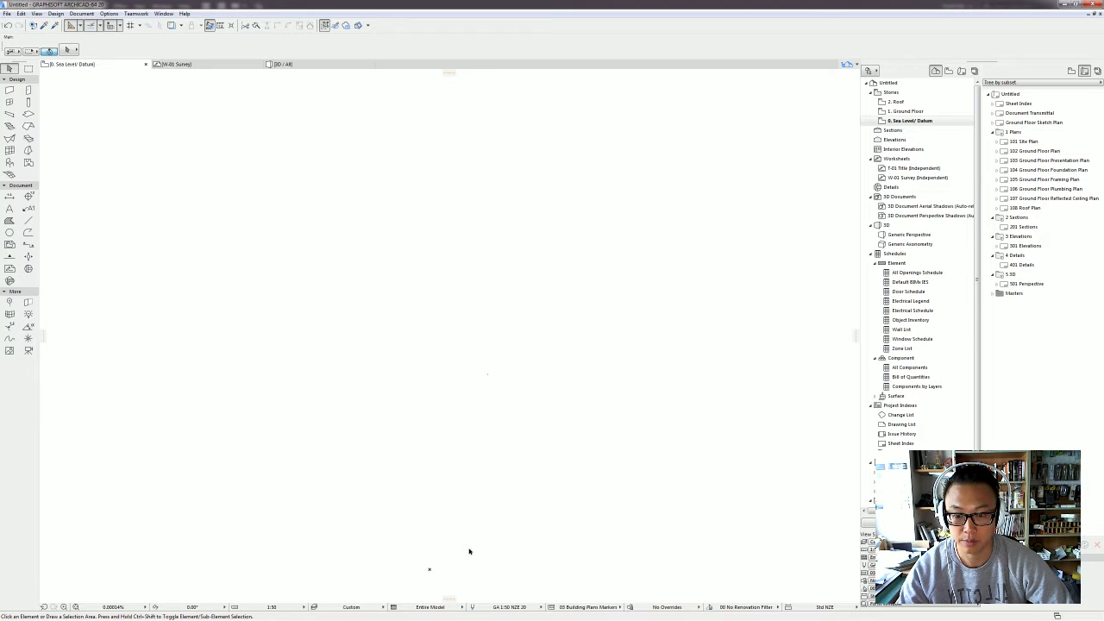
key("ctrl+a")
key("Escape")
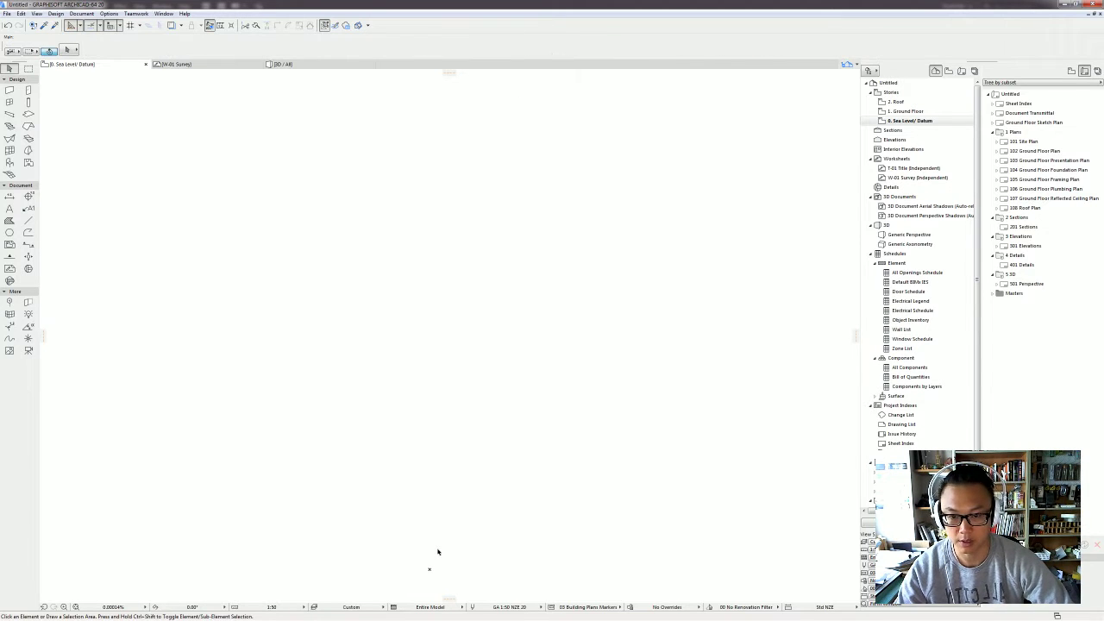
Step: Select all layers in the model views' layer settings and accept the settings
key("ctrl+l")
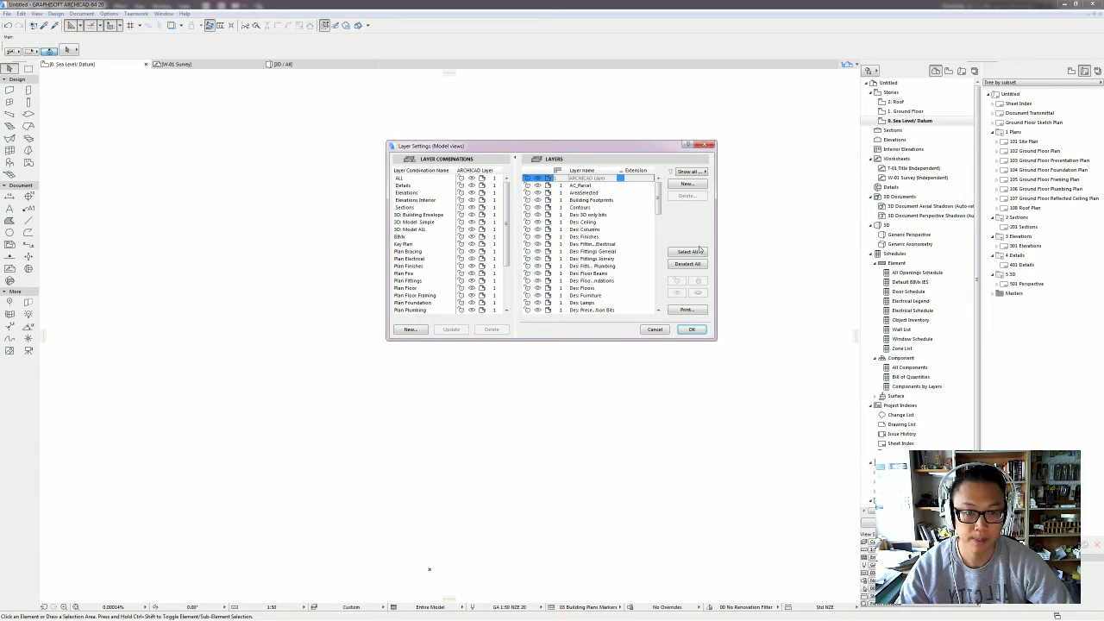
left_click(688, 251)
left_click(691, 329)
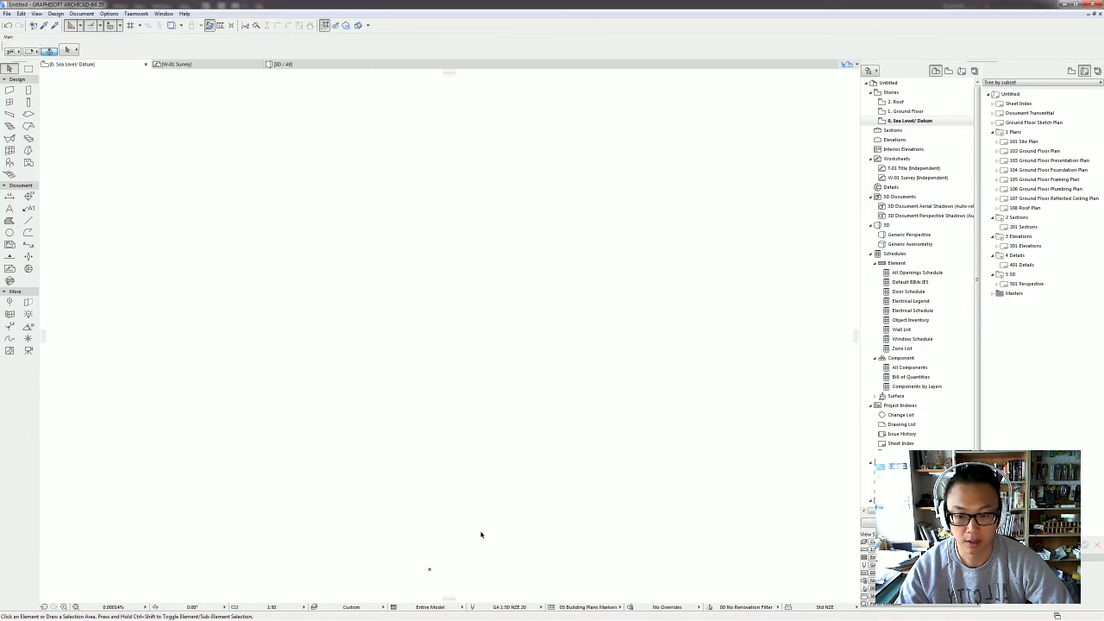
Step: Merge the original survey DWG's model space onto 0. Sea Level/ Datum, placing the drawing's own origin at the project origin
left_click(7, 13)
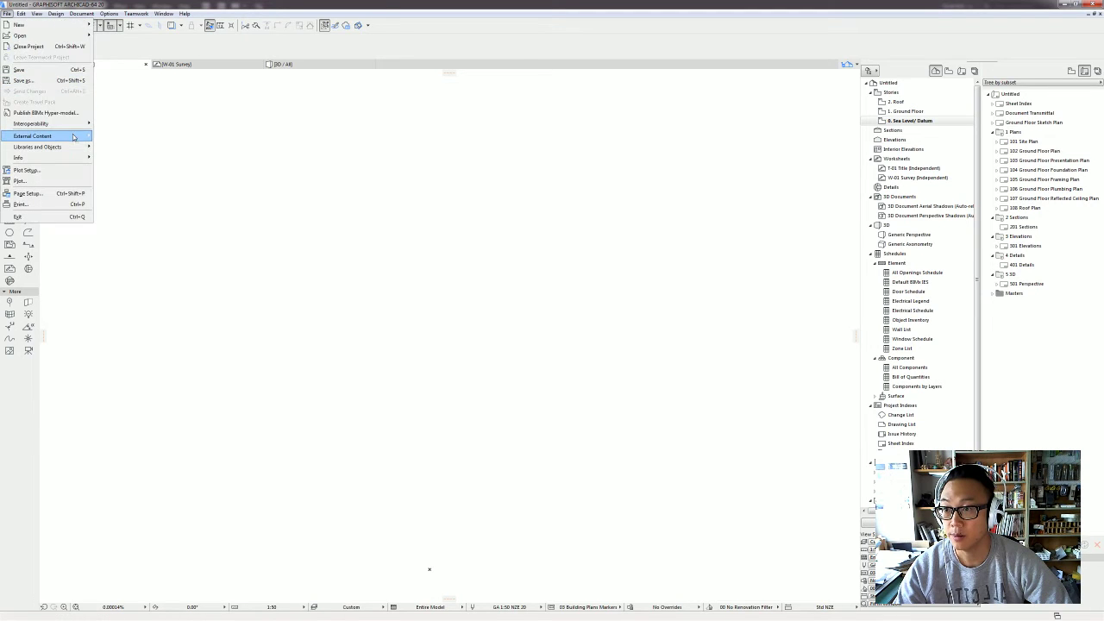
mouse_move(75, 140)
mouse_move(52, 124)
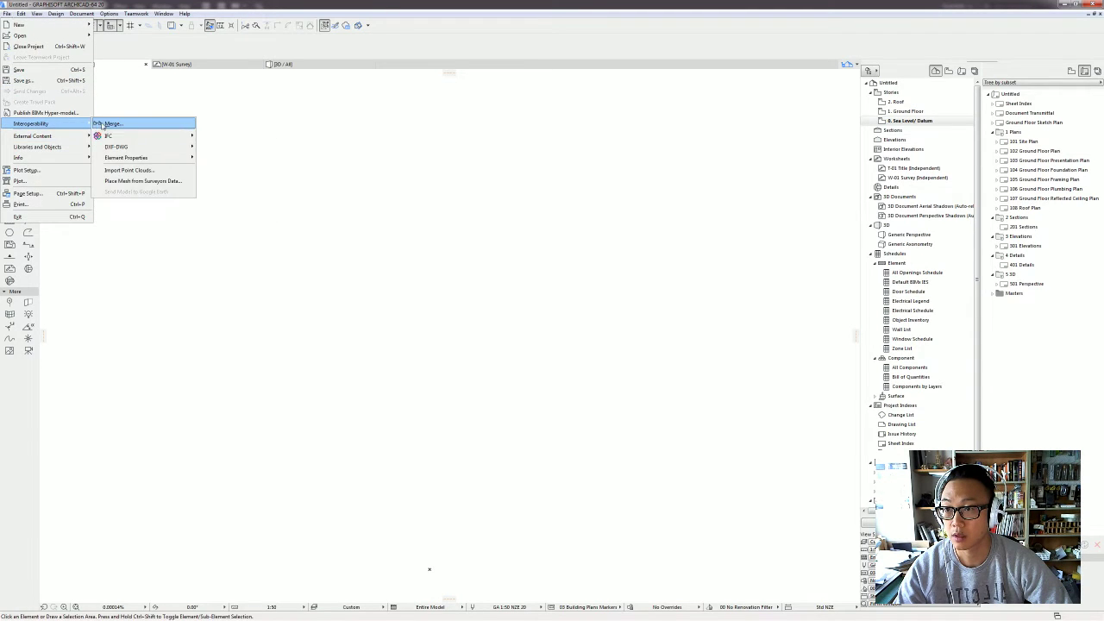
left_click(121, 133)
left_click(382, 150)
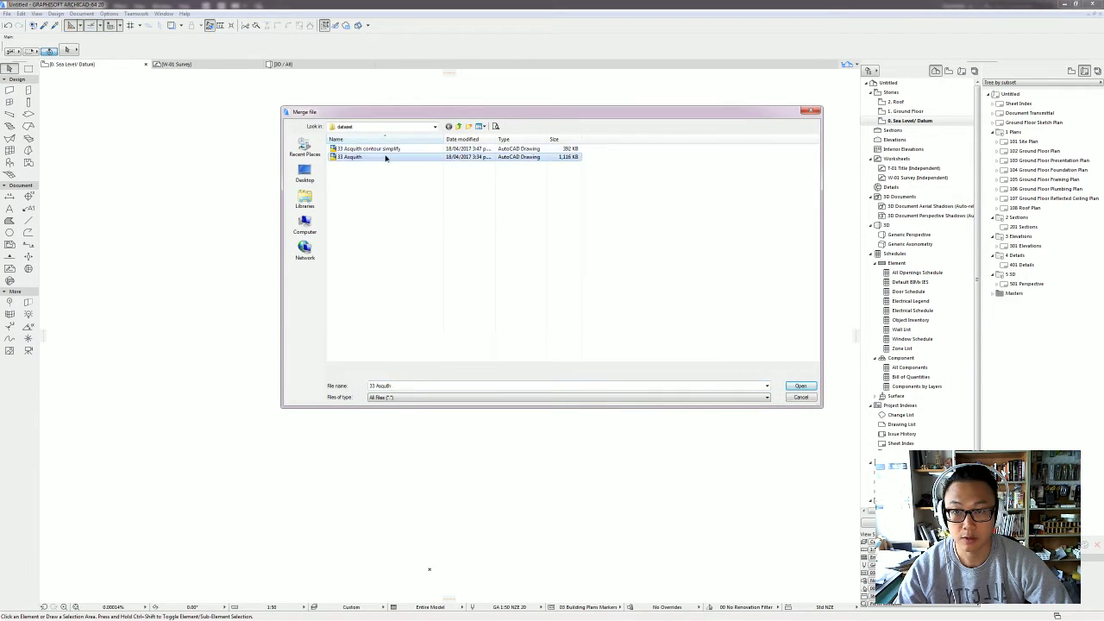
double_click(384, 157)
left_click(604, 270)
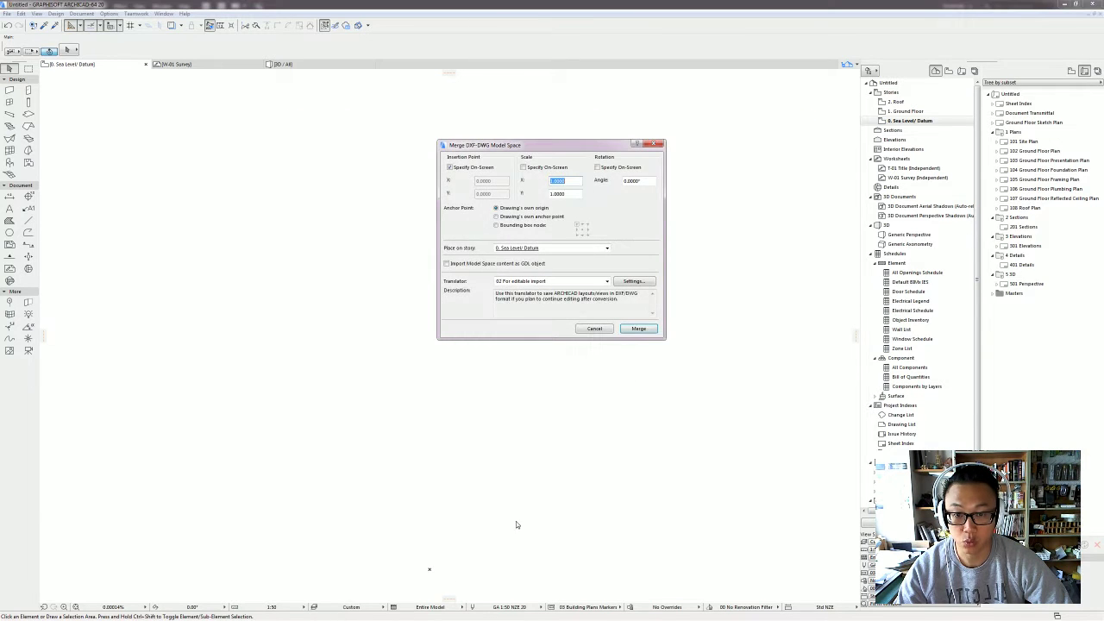
left_click(638, 328)
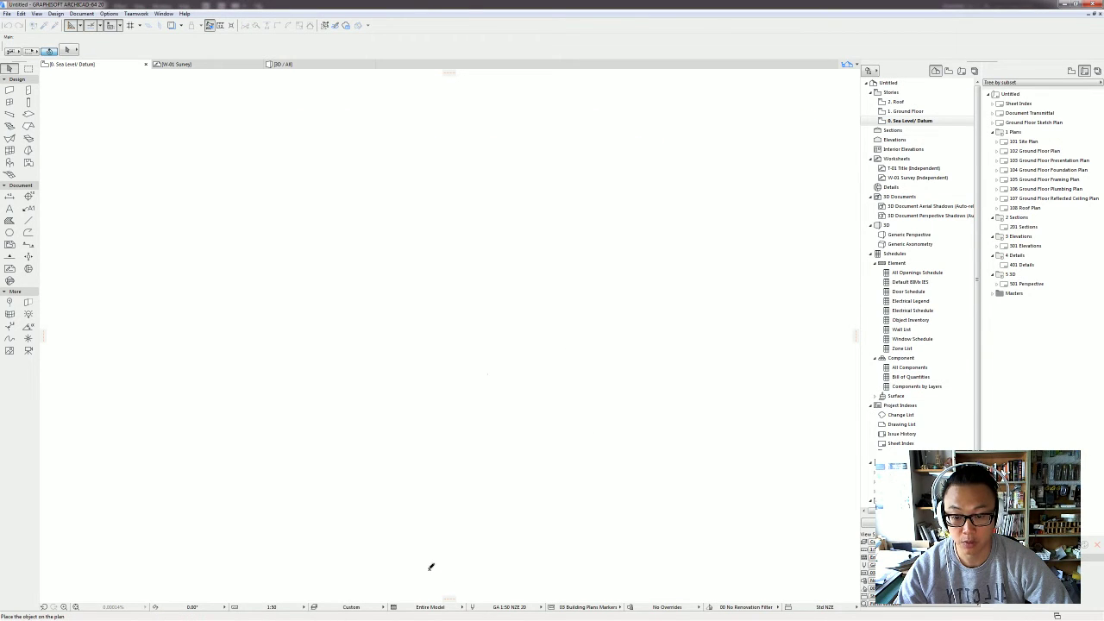
left_click(431, 567)
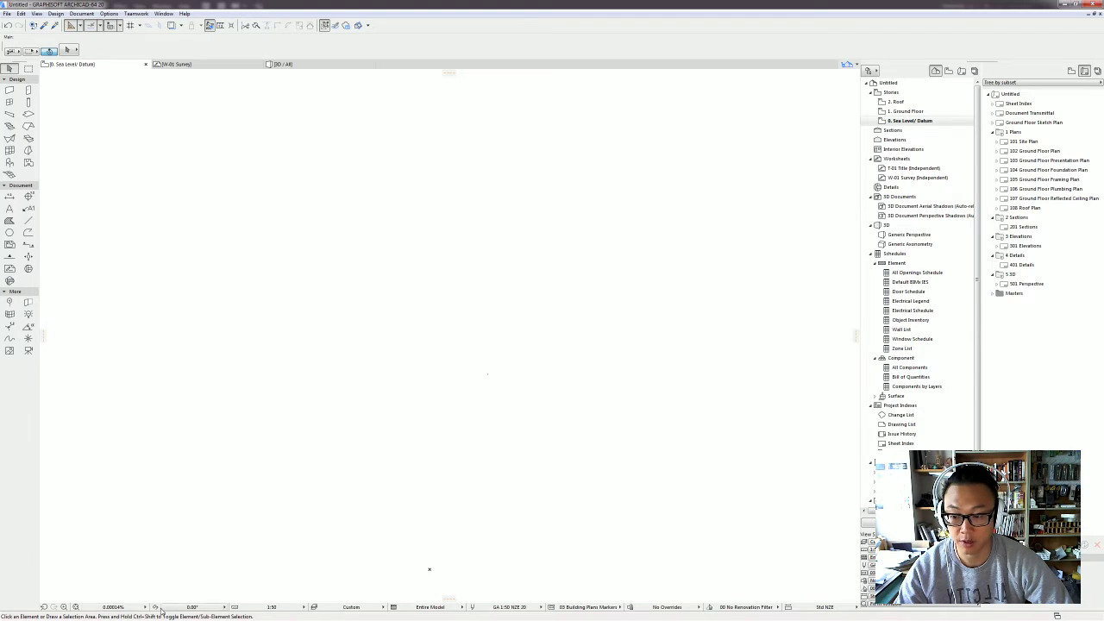
left_click(75, 608)
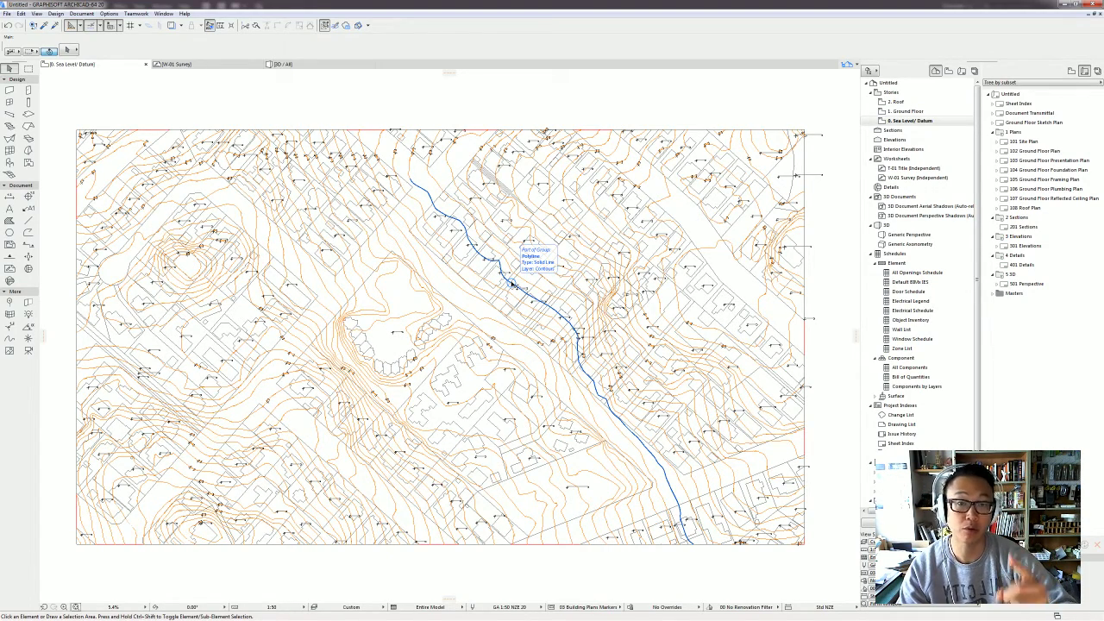
Step: Hide the AC_Parcel, AreaSelected and Building Footprints layers in the model views' layer settings
scroll(463, 186, "down", 3)
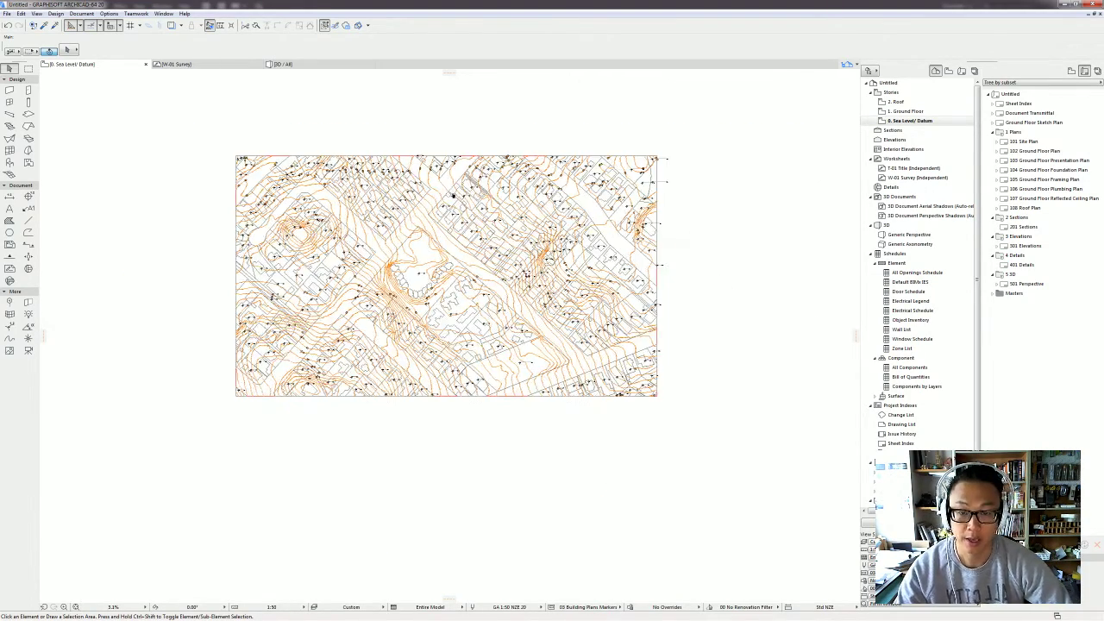
middle_click_drag(474, 289, 480, 322)
scroll(480, 336, "up", 1)
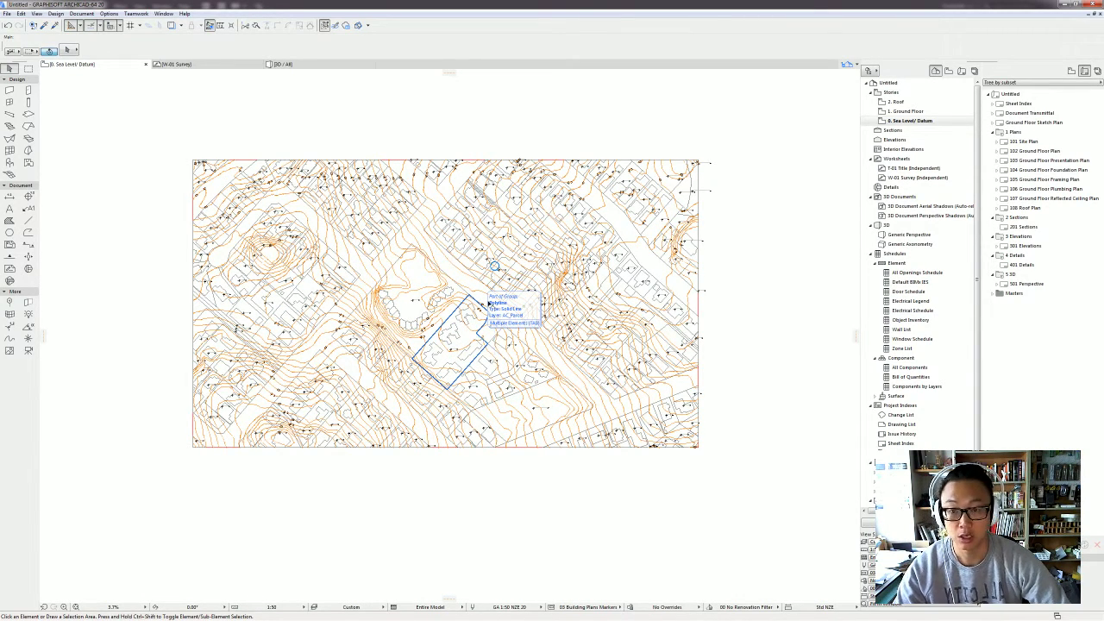
key("ctrl+l")
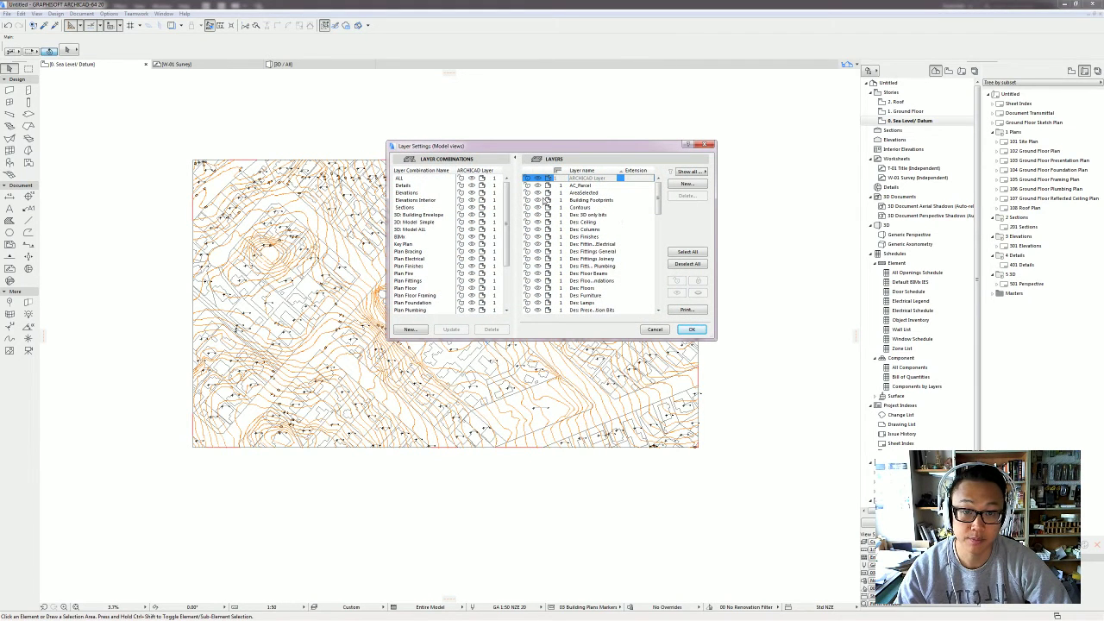
left_click(541, 186)
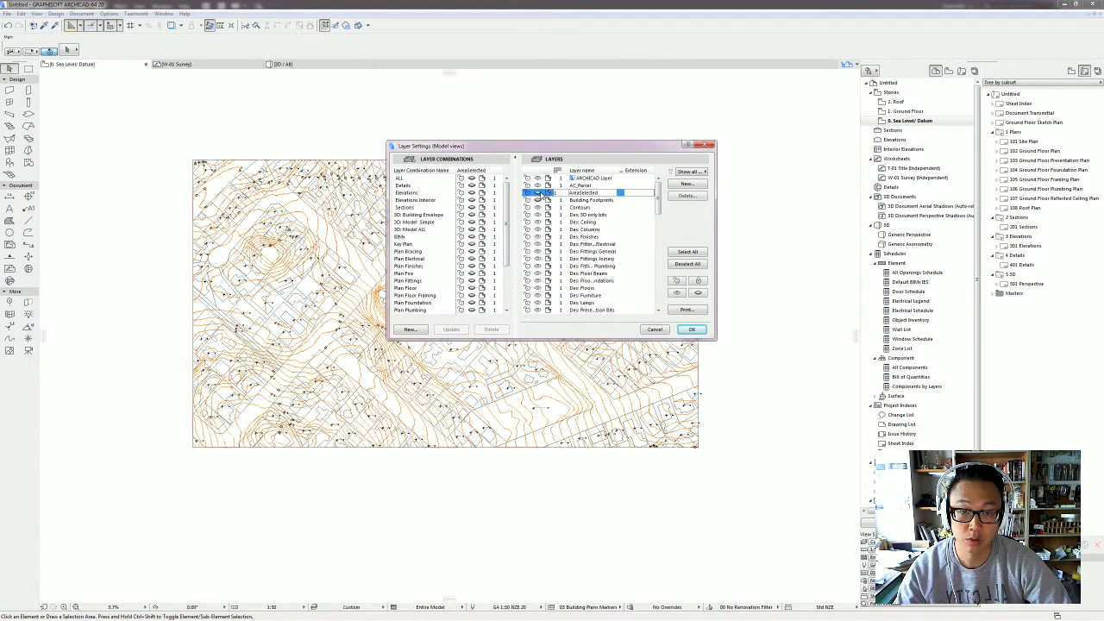
left_click(692, 328)
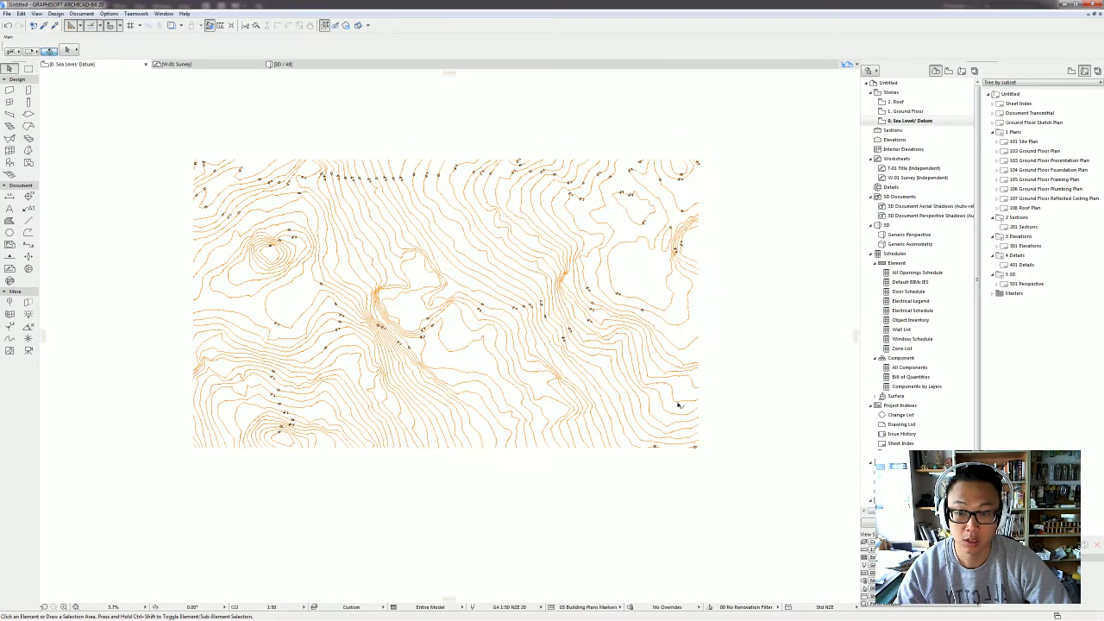
Step: Select all the original contours on the plan and delete them
left_click(723, 474)
left_click(172, 147)
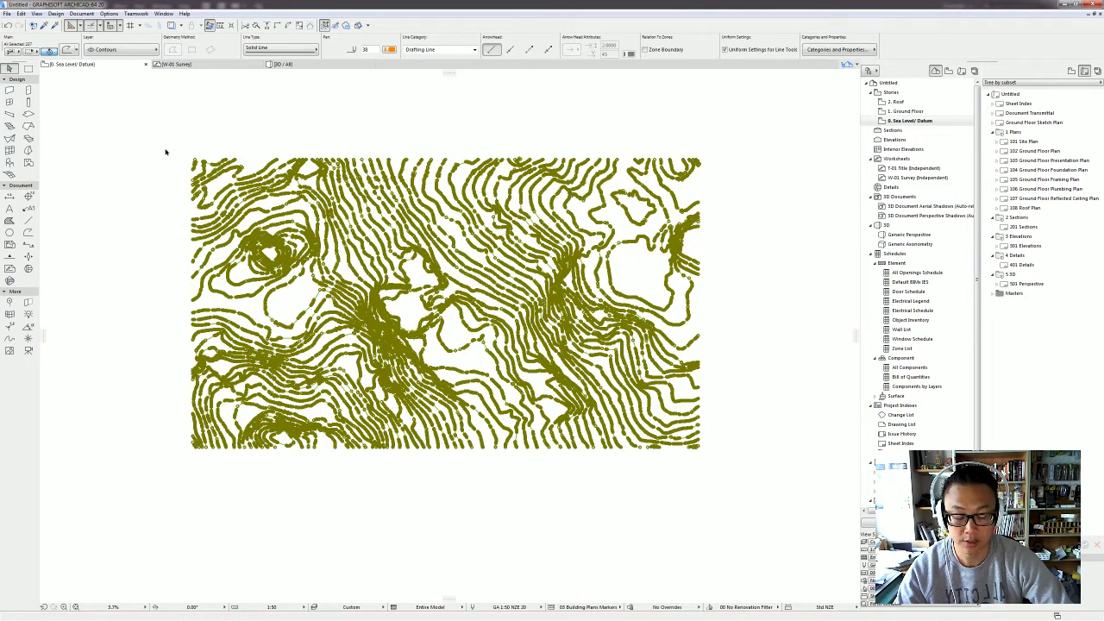
key("Delete")
left_click(7, 15)
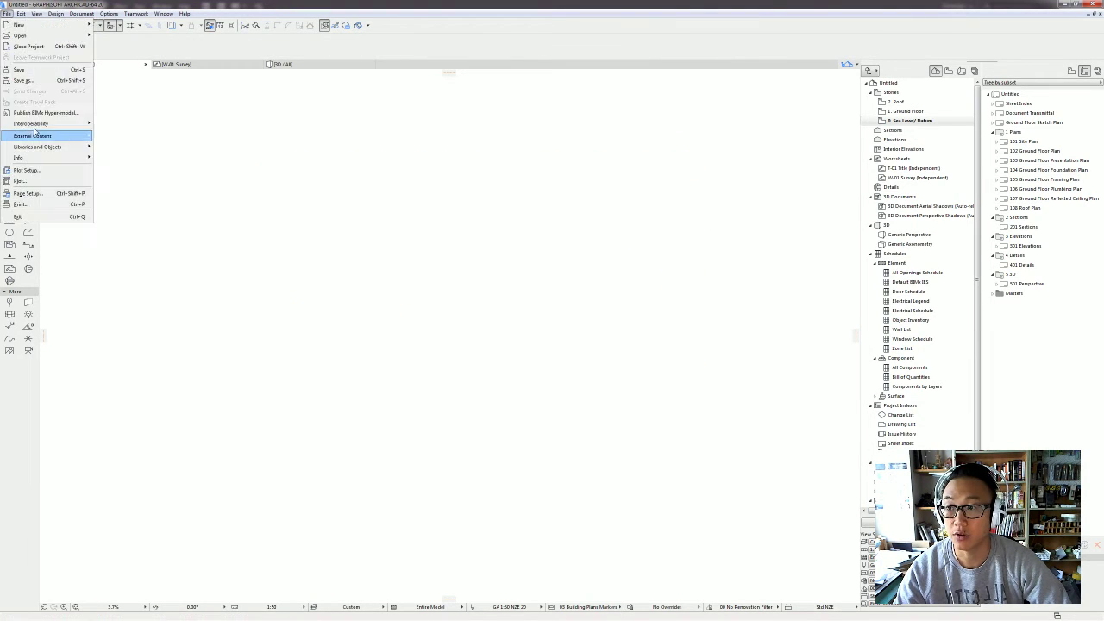
mouse_move(49, 125)
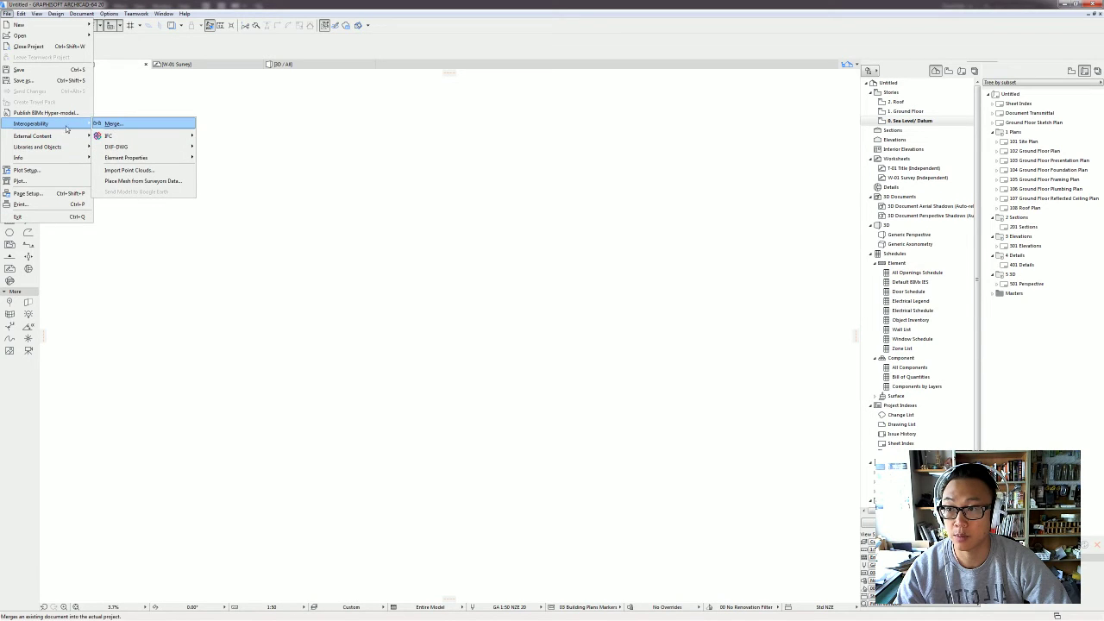
left_click(116, 125)
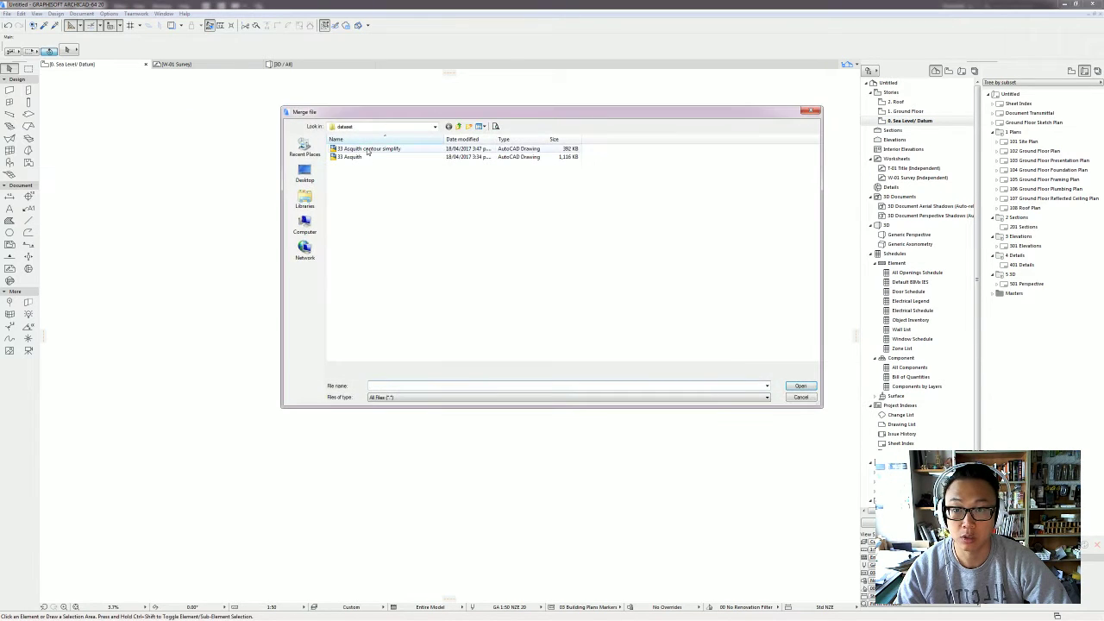
double_click(366, 150)
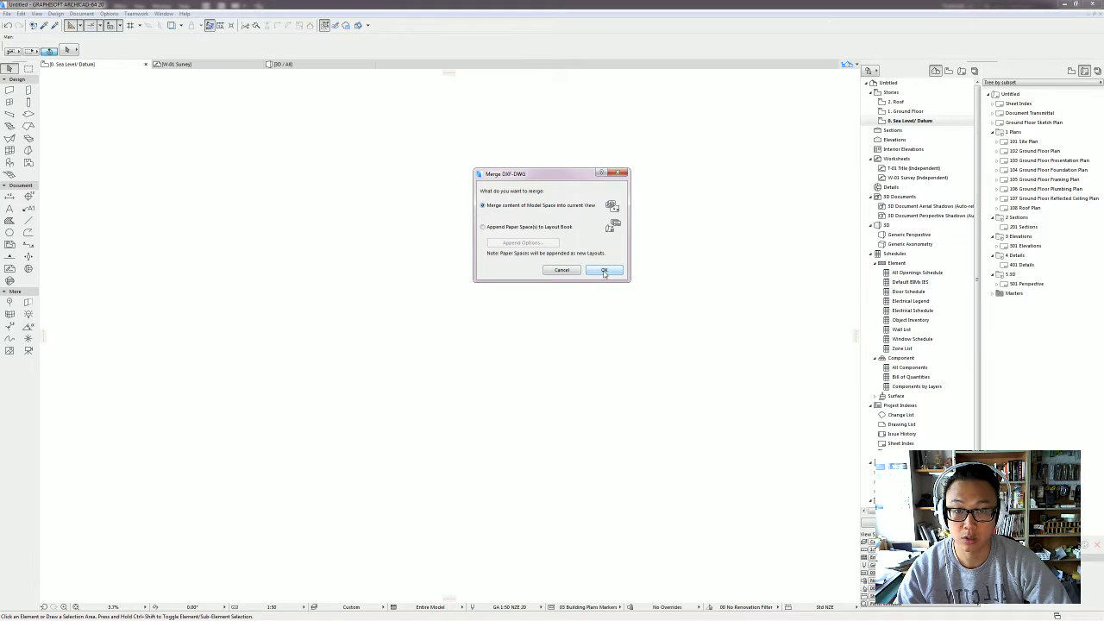
left_click(562, 271)
Step: Show the Building Footprints, AreaSelected and AC_Parcel layers again in the layer settings
key("ctrl+l")
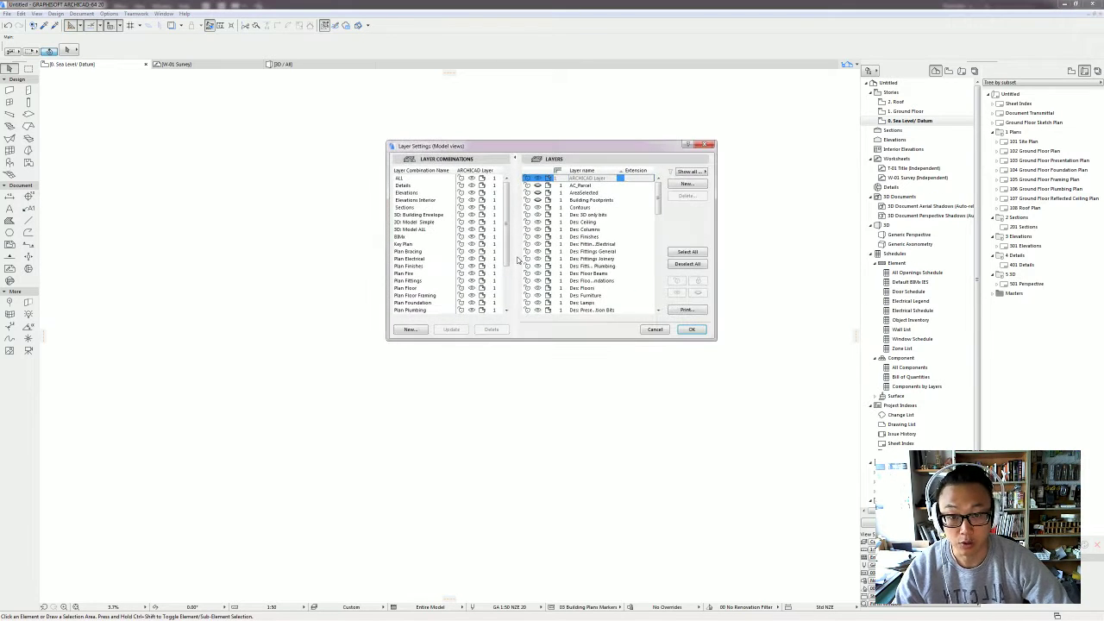
left_click(538, 200)
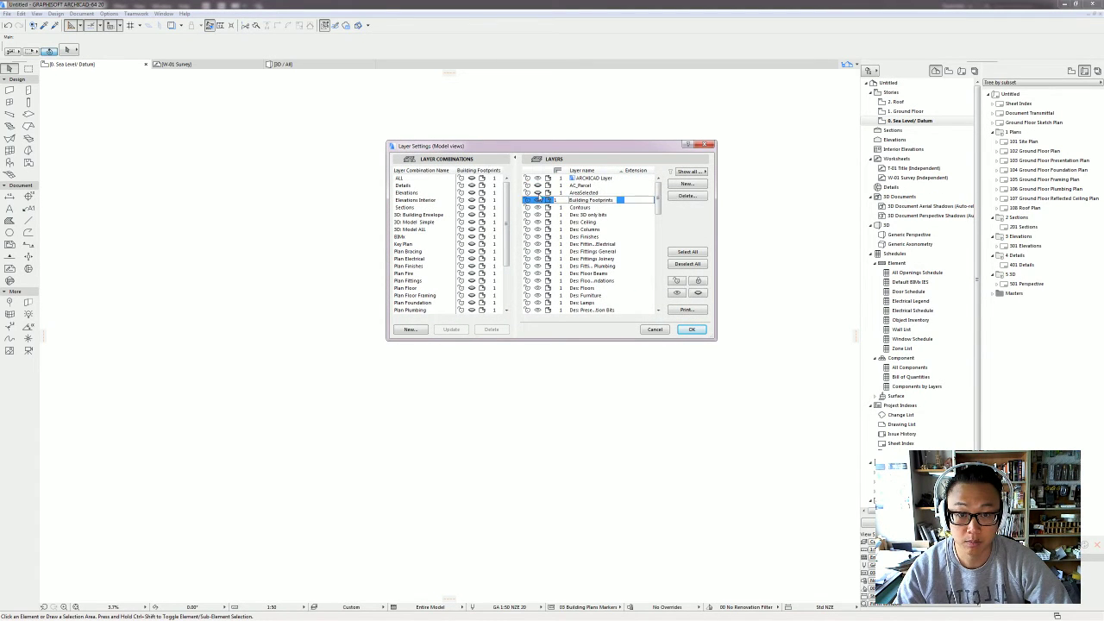
left_click(537, 193)
left_click(537, 185)
left_click(690, 330)
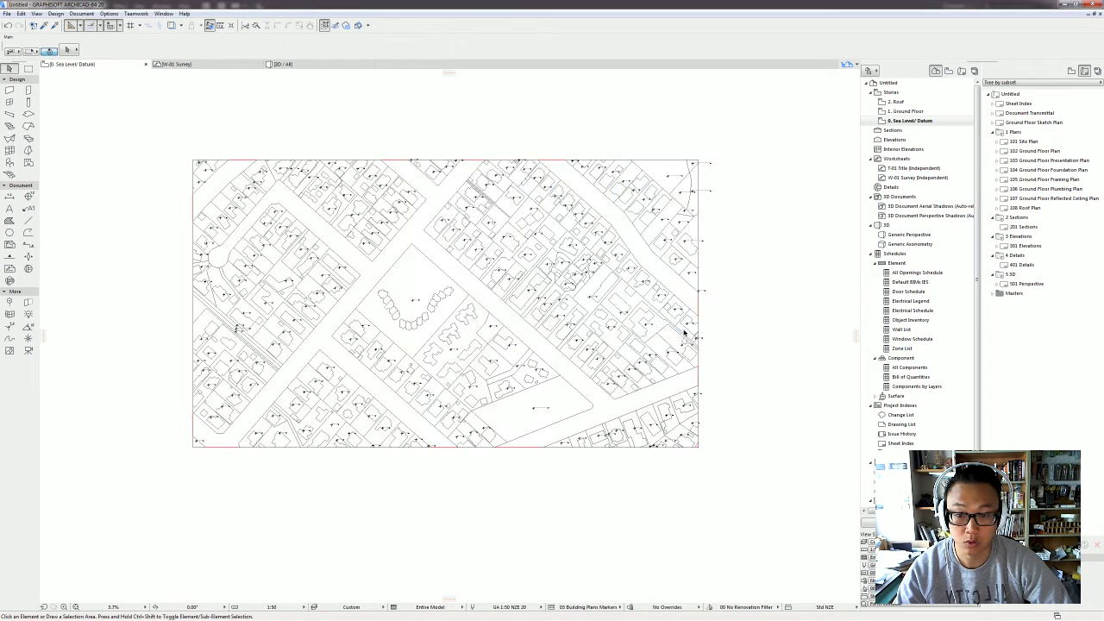
Step: Merge the simplified-contour DWG's model space into the current view, placing it just below the survey plan
left_click(7, 13)
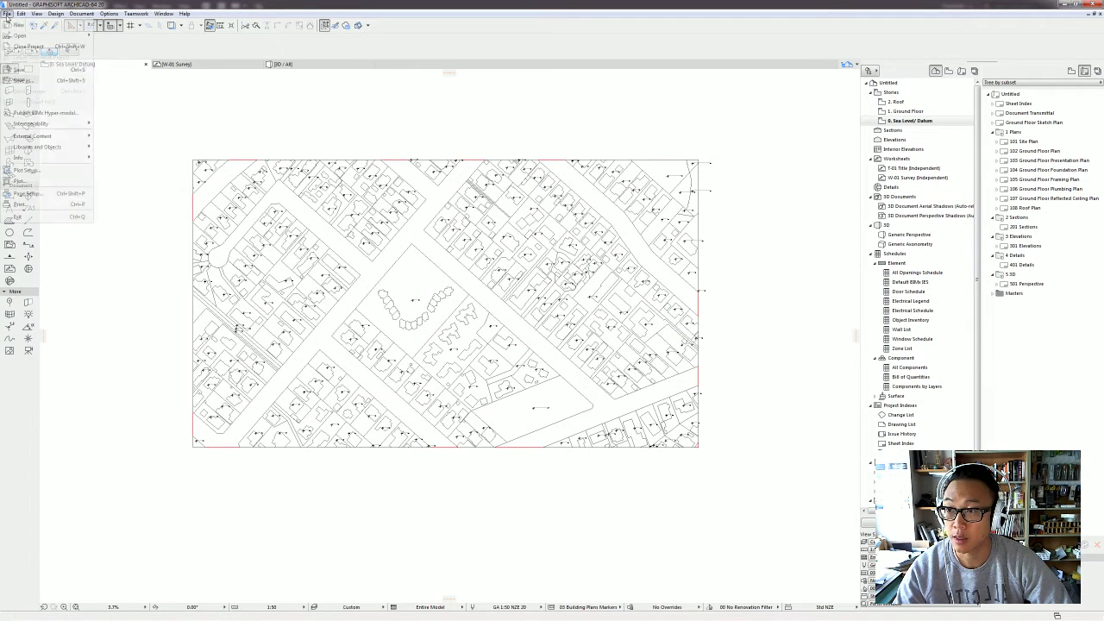
mouse_move(56, 128)
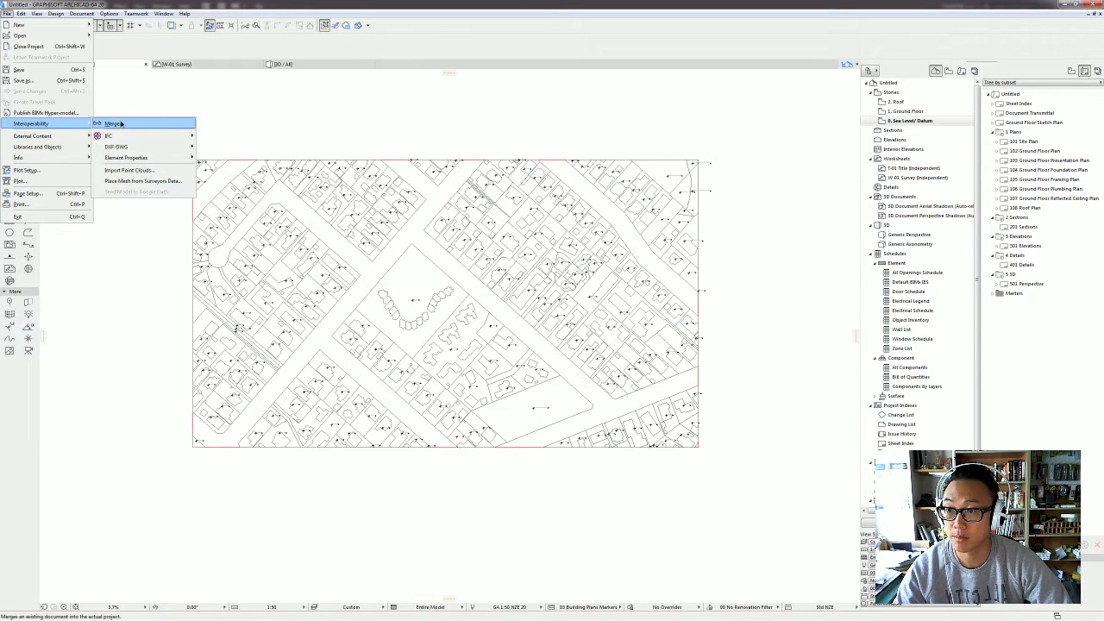
left_click(112, 123)
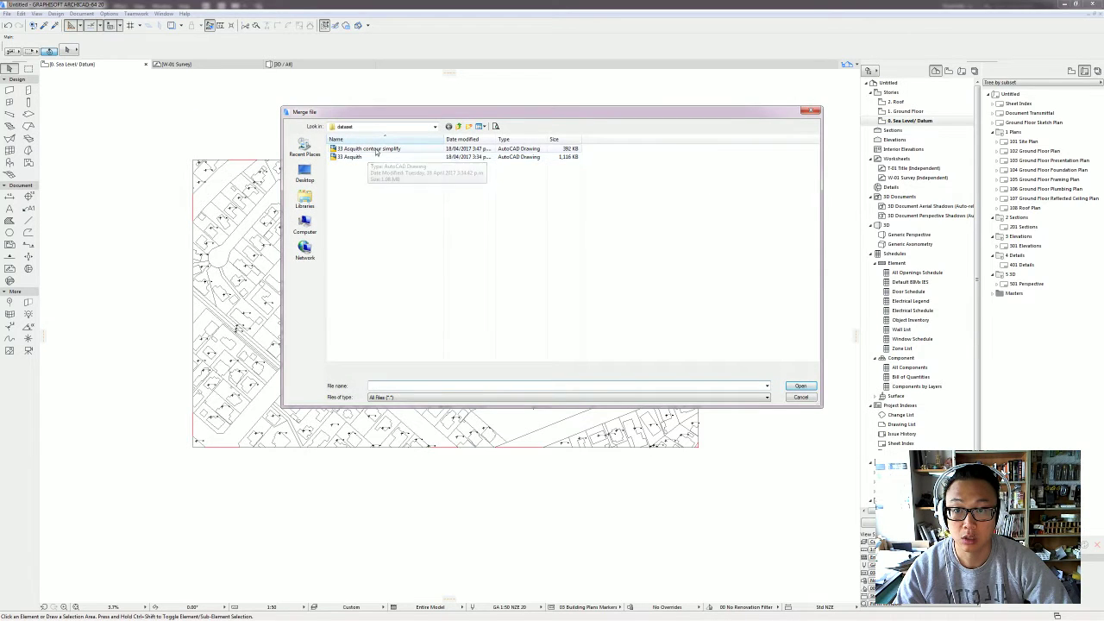
double_click(362, 150)
left_click(604, 271)
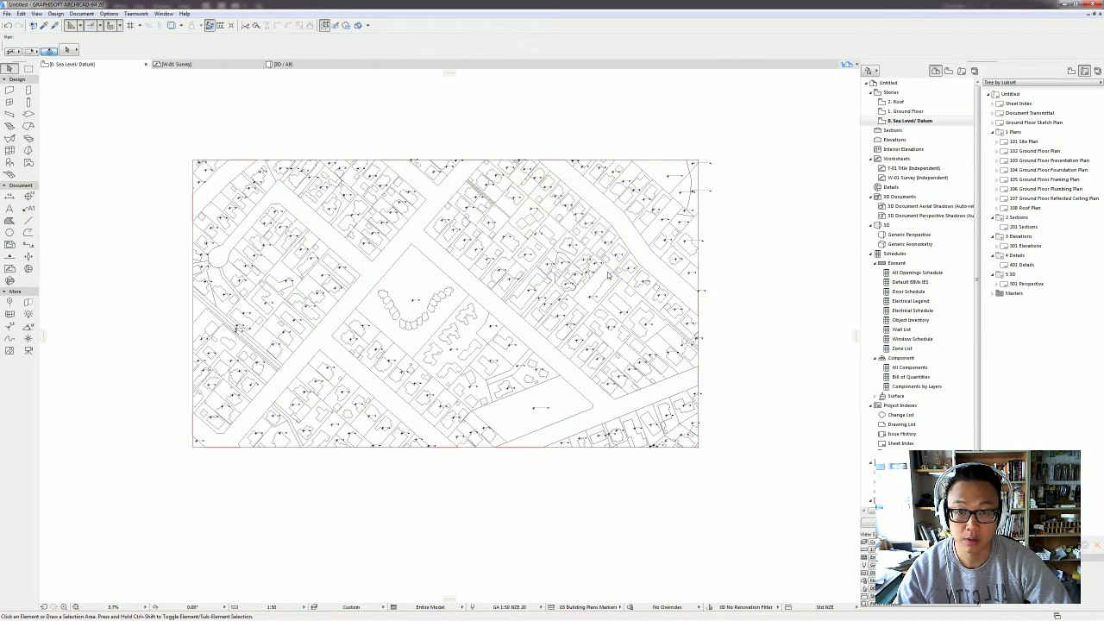
left_click(638, 328)
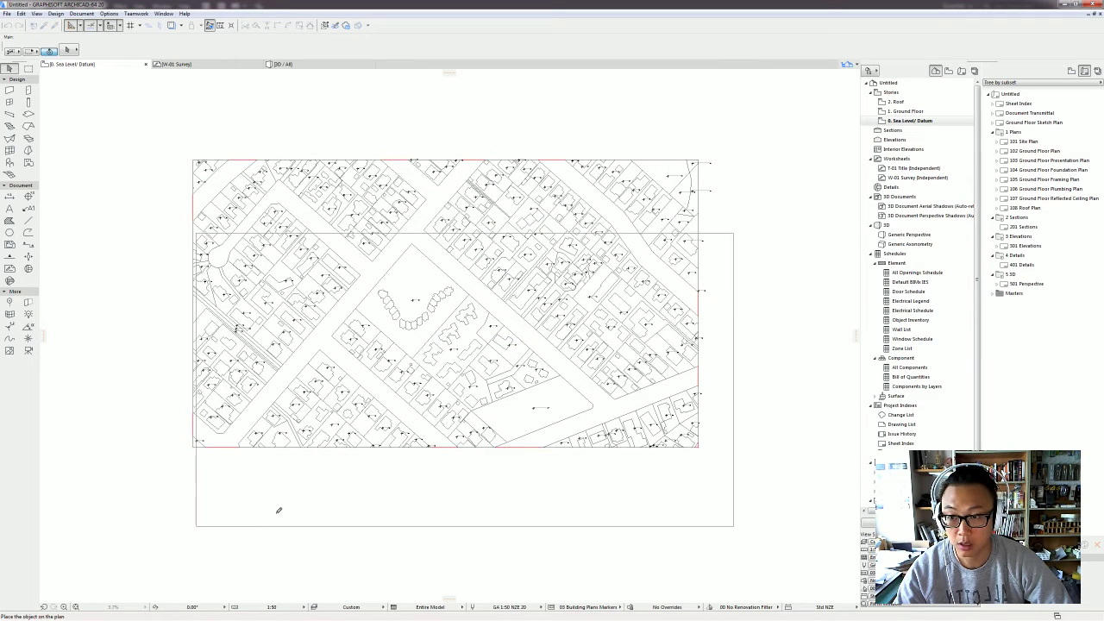
scroll(276, 513, "down", 5)
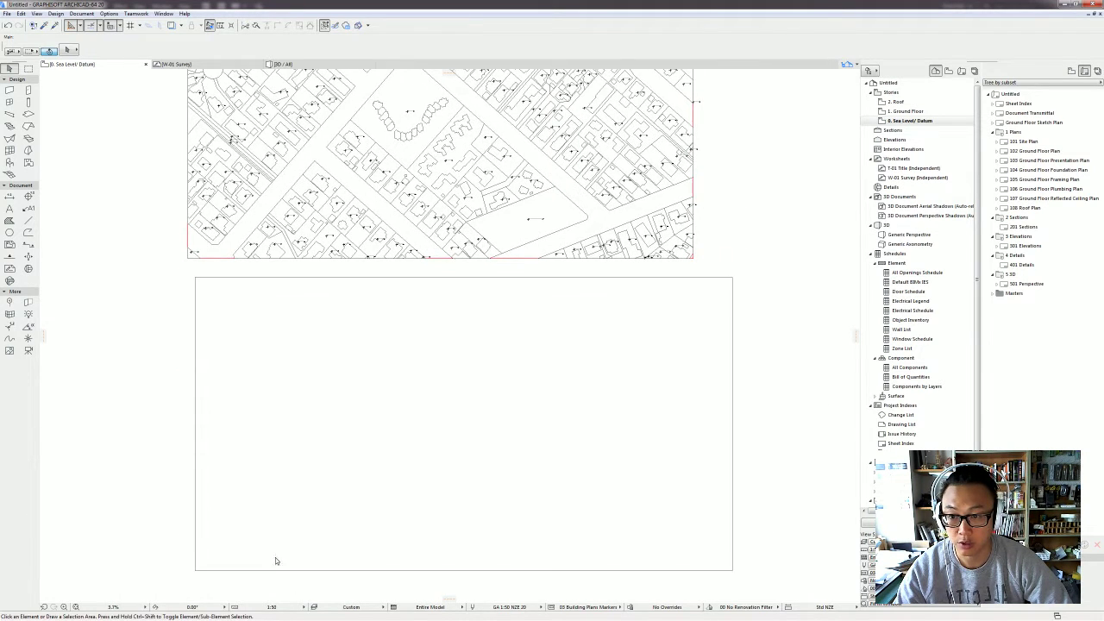
left_click(275, 558)
scroll(403, 480, "down", 3)
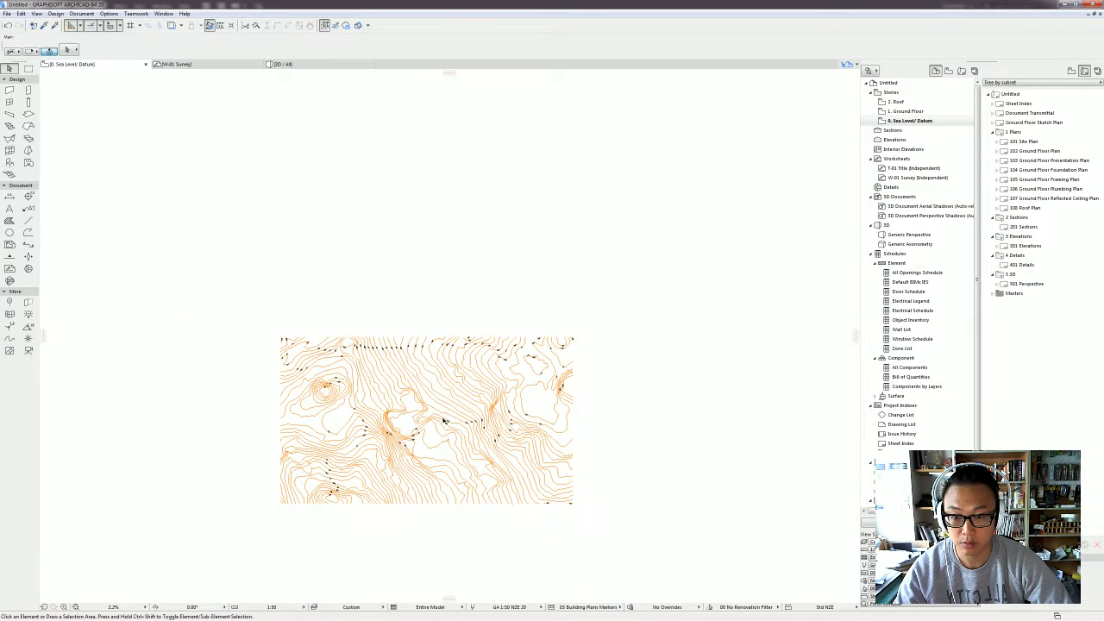
left_click_drag(540, 327, 276, 256)
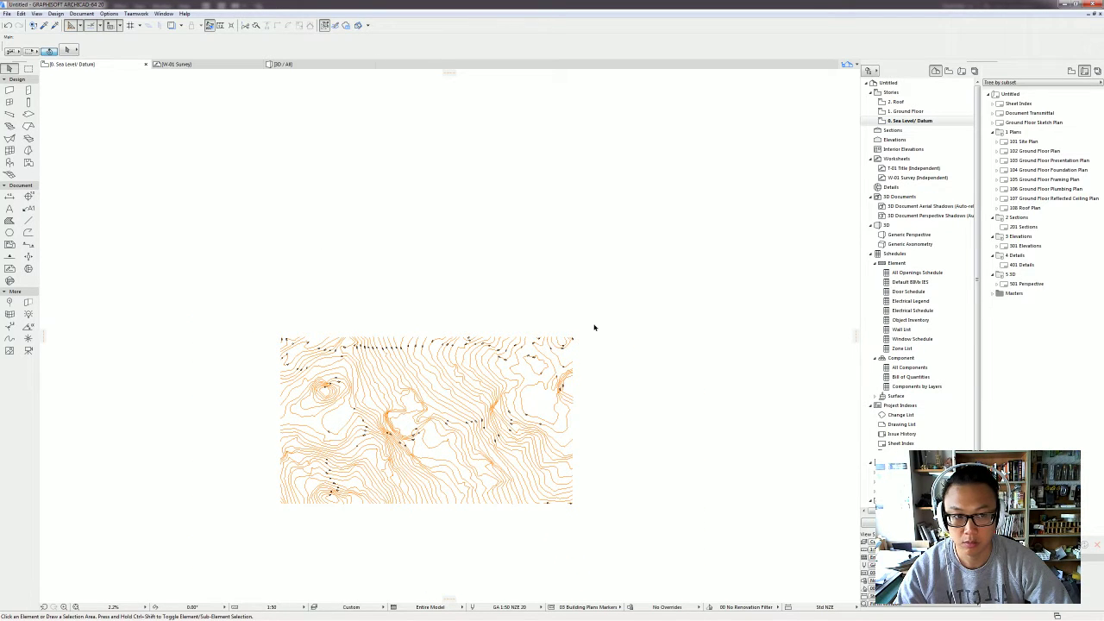
Step: Turn the AC_Parcel, AreaSelected and Building Footprints layers back on after the simplified-contour merge
key("ctrl+l")
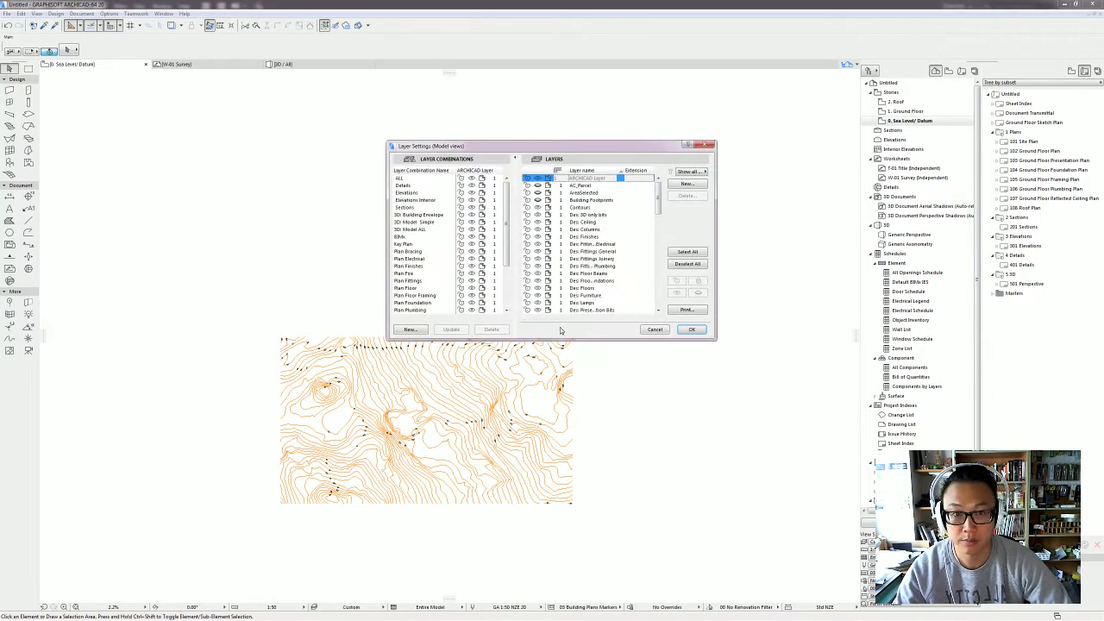
key("Down")
key("Down")
key("Down")
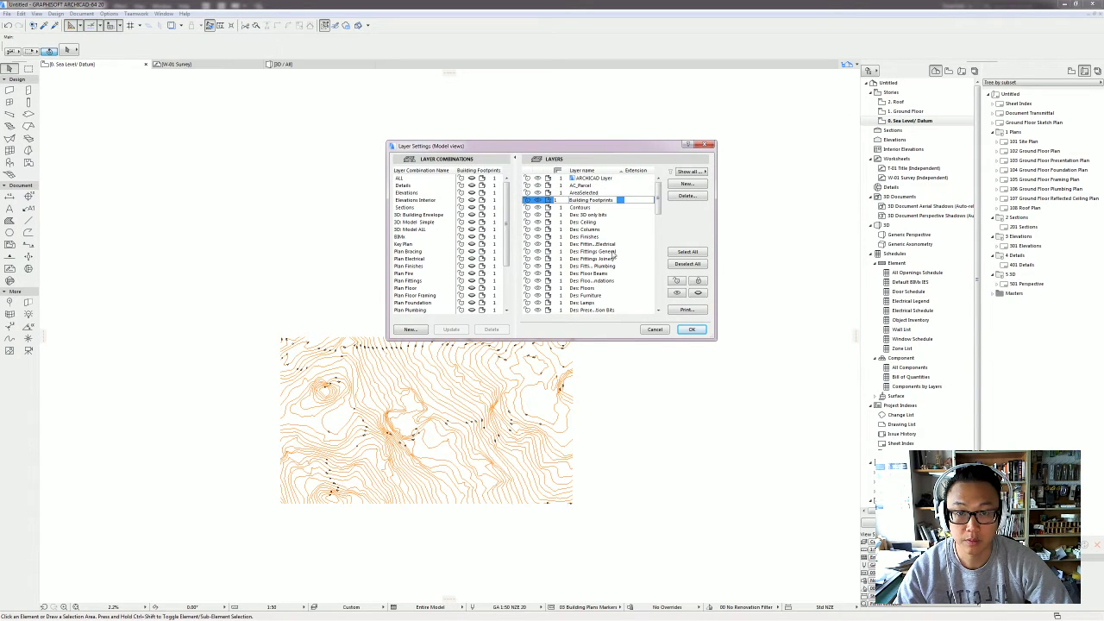
left_click(692, 330)
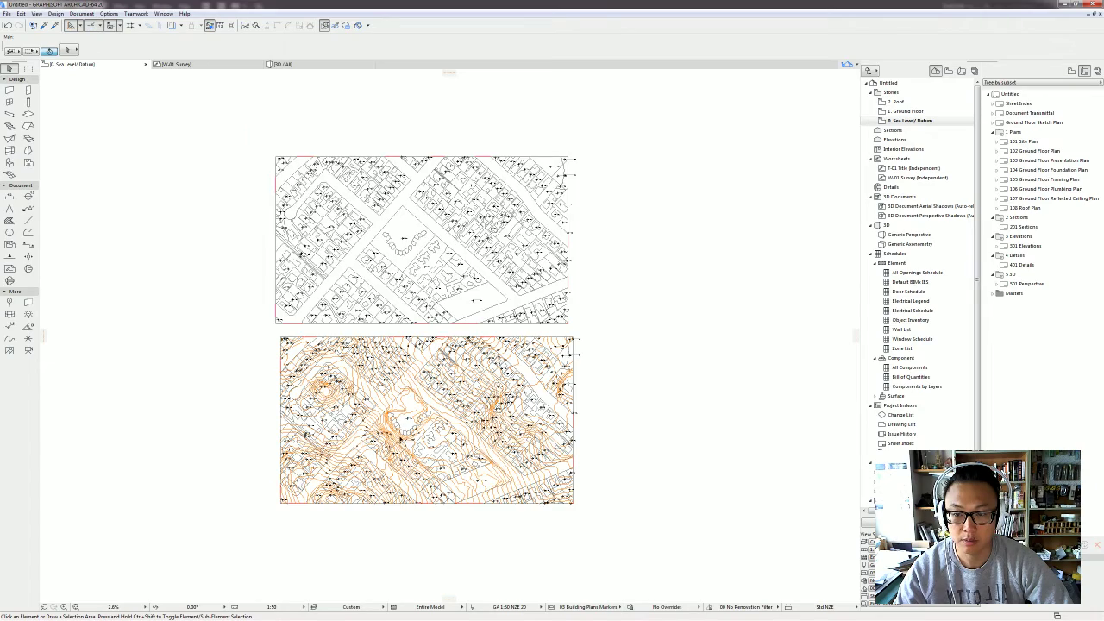
Step: Draw a short horizontal reference line at the lower-right boundary corner of the old survey plan to mark its position
scroll(390, 445, "up", 2)
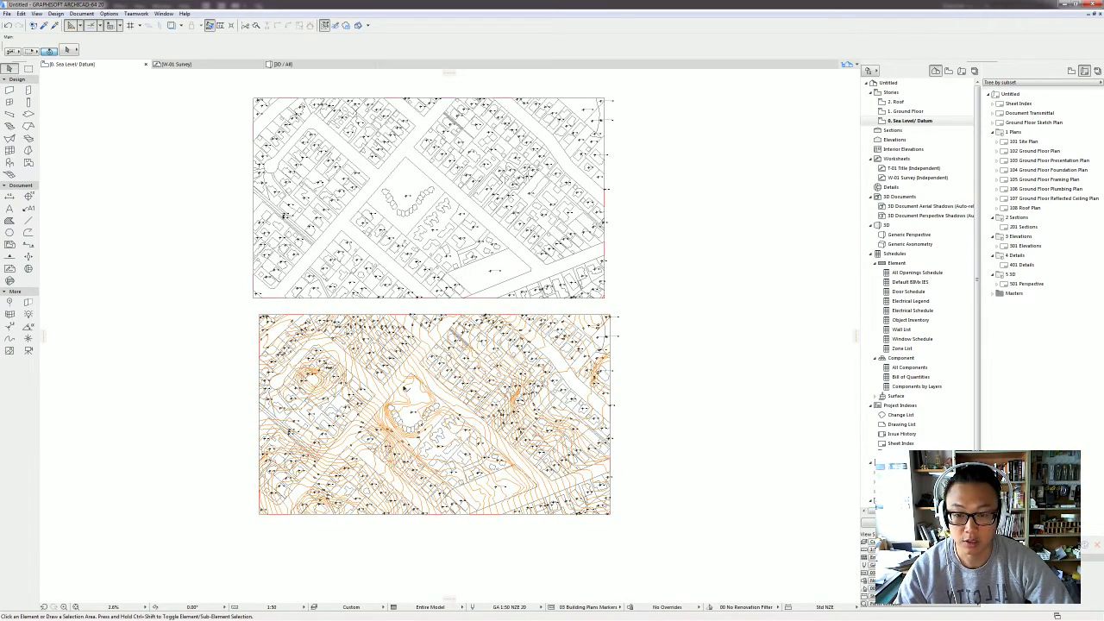
scroll(610, 343, "up", 2)
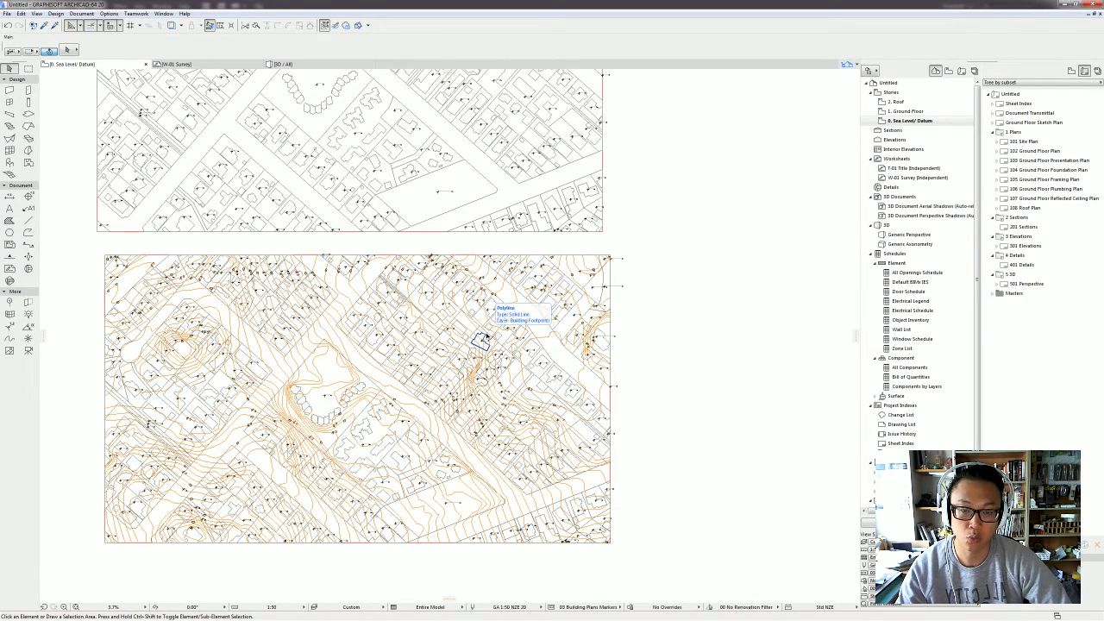
scroll(610, 312, "down", 1)
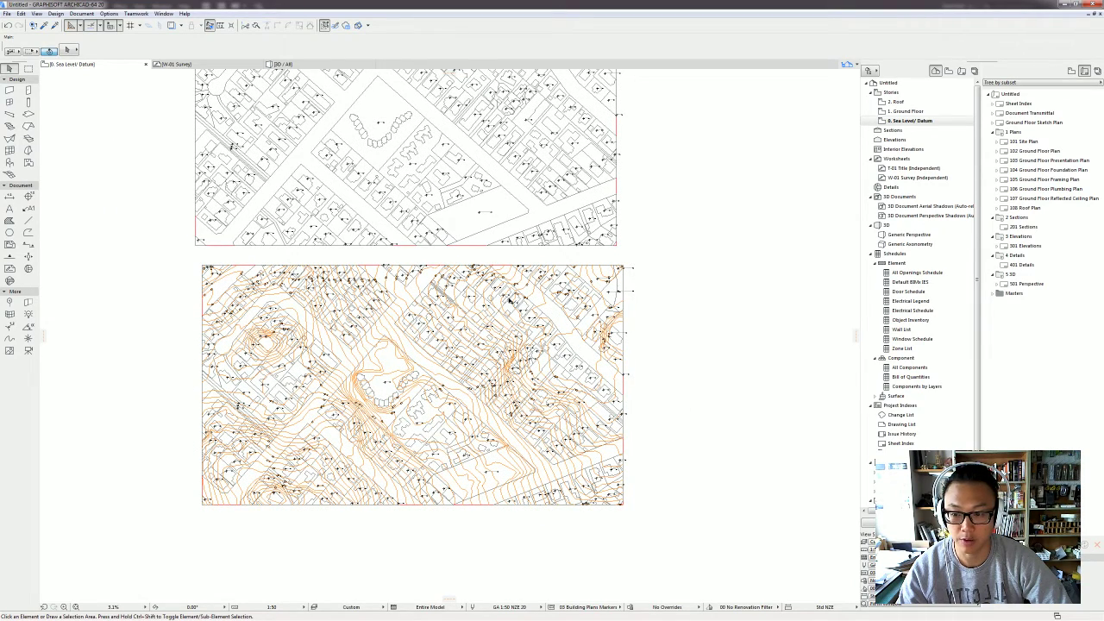
left_click(28, 220)
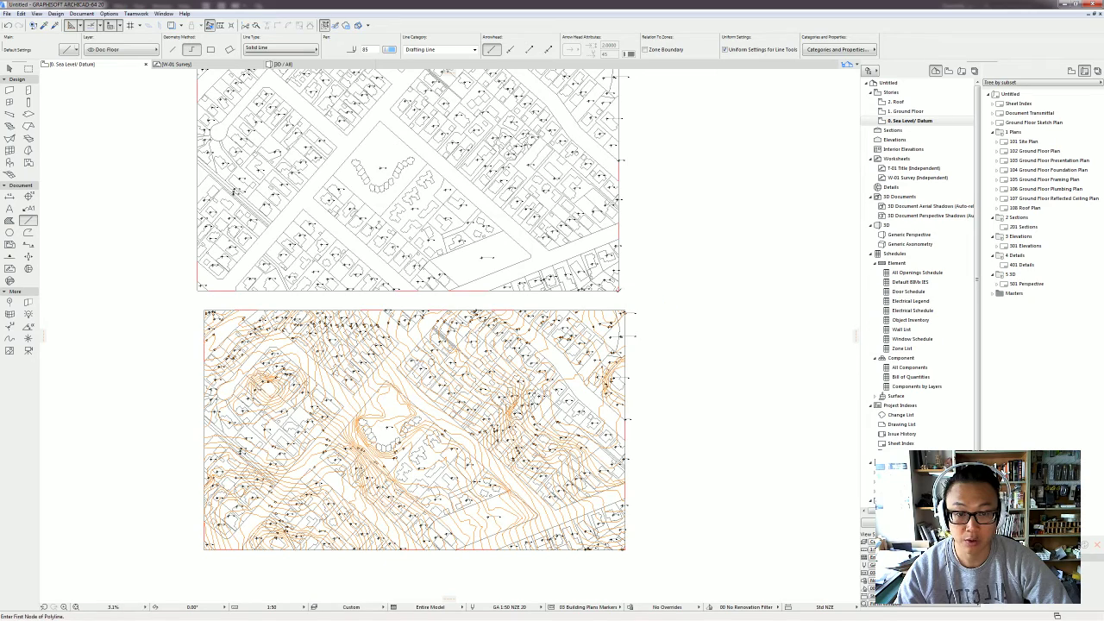
left_click(619, 291)
key("Escape")
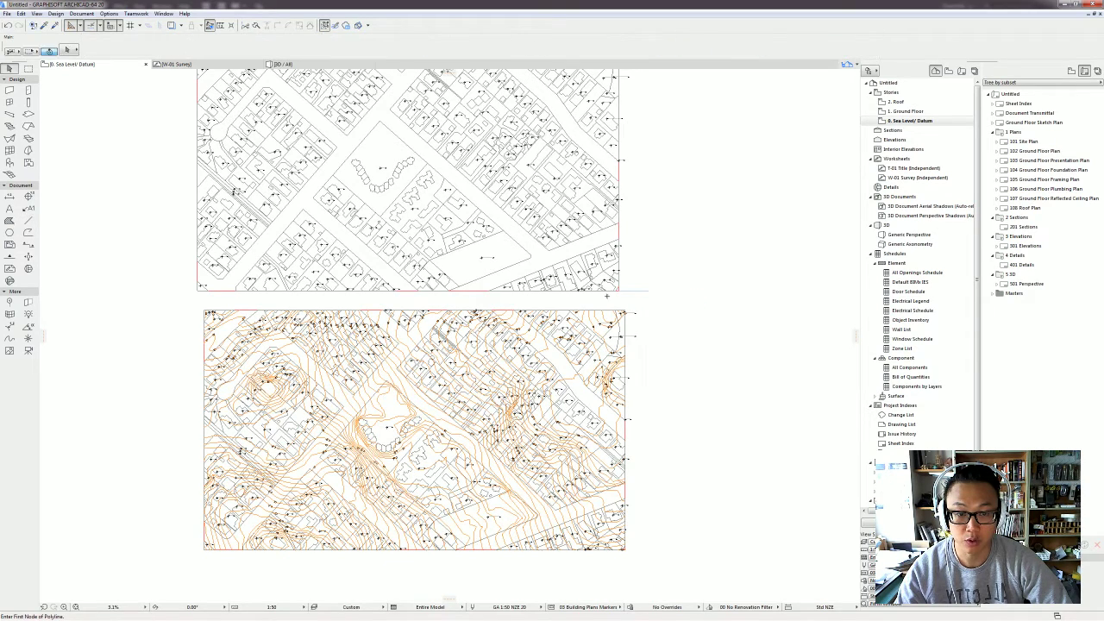
Step: Delete all parcels, footprints and boundary lines of the old survey plan, keeping only the short reference line at its corner
scroll(623, 303, "down", 2)
left_click_drag(638, 288, 280, 101)
key("Delete")
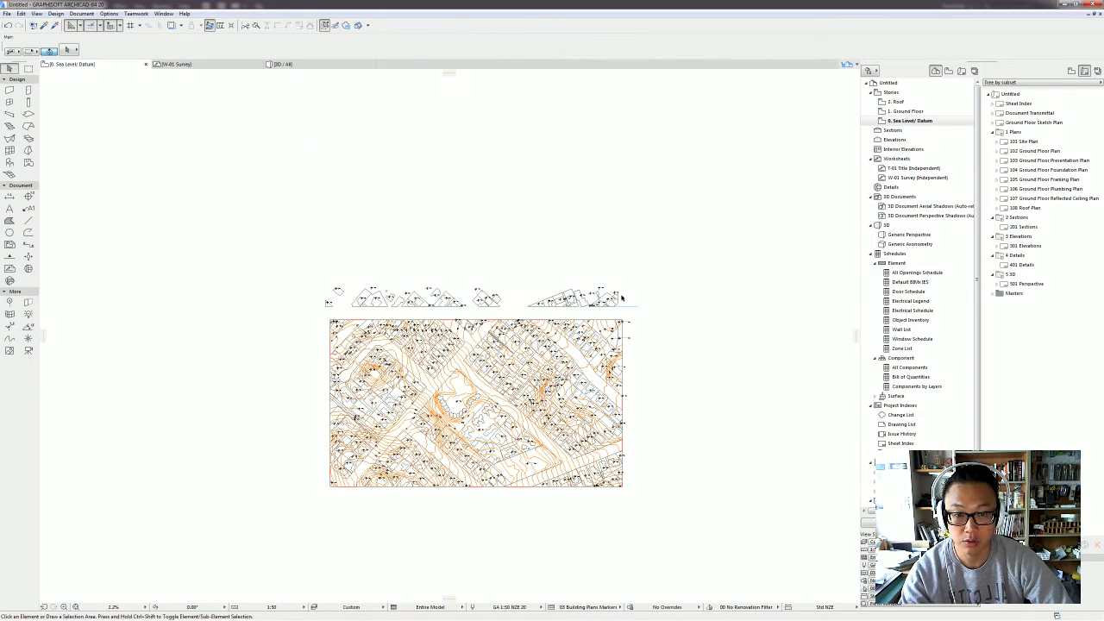
left_click_drag(621, 297, 307, 235)
key("Delete")
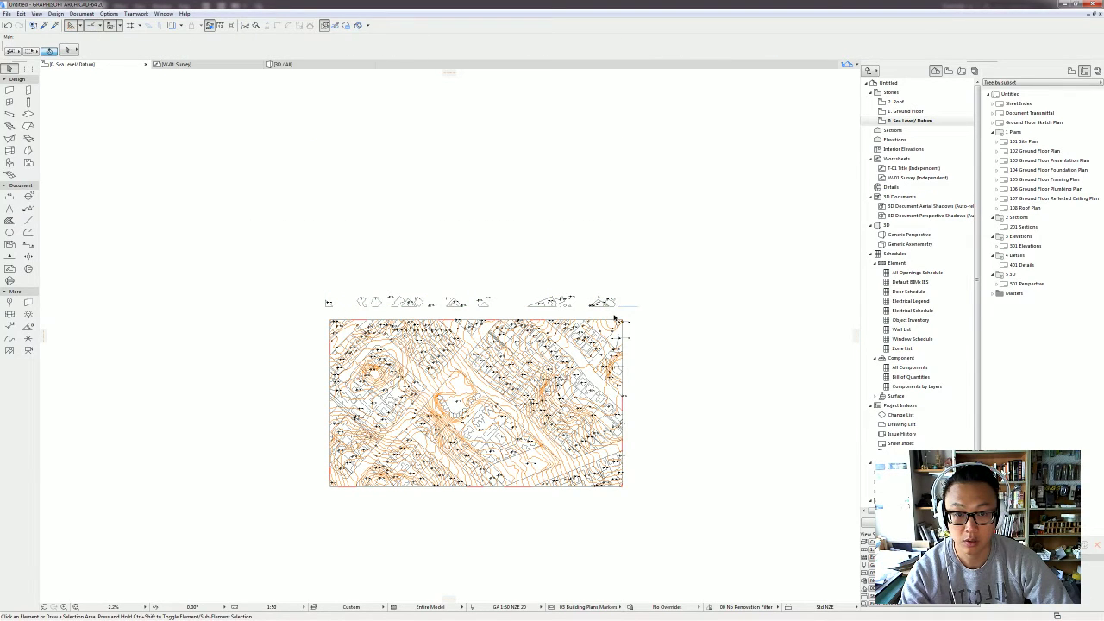
left_click_drag(615, 319, 278, 239)
key("Delete")
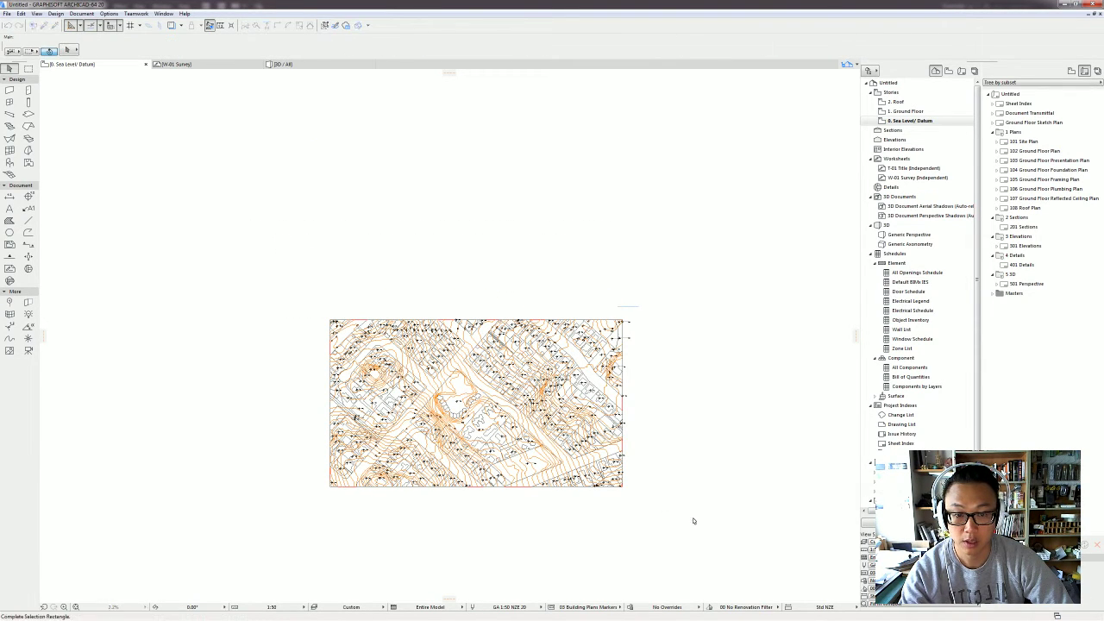
Step: Move the entire merged simplified-contour survey by its lower-right boundary corner onto the reference line marking the old plan's corner
left_click_drag(693, 521, 264, 315)
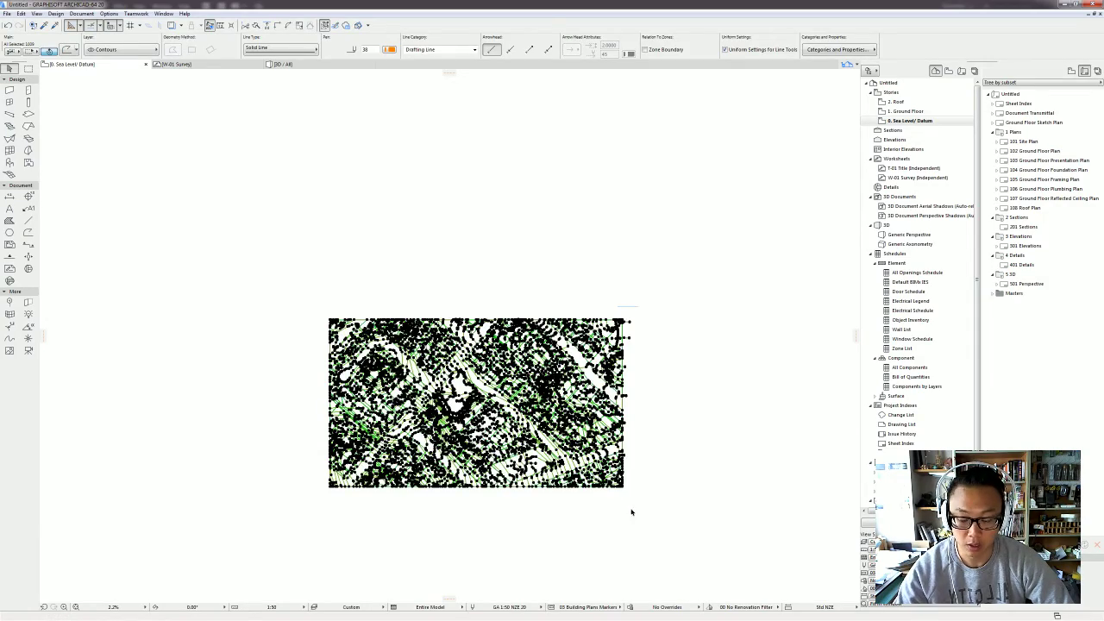
scroll(630, 512, "up", 3)
scroll(614, 471, "up", 3)
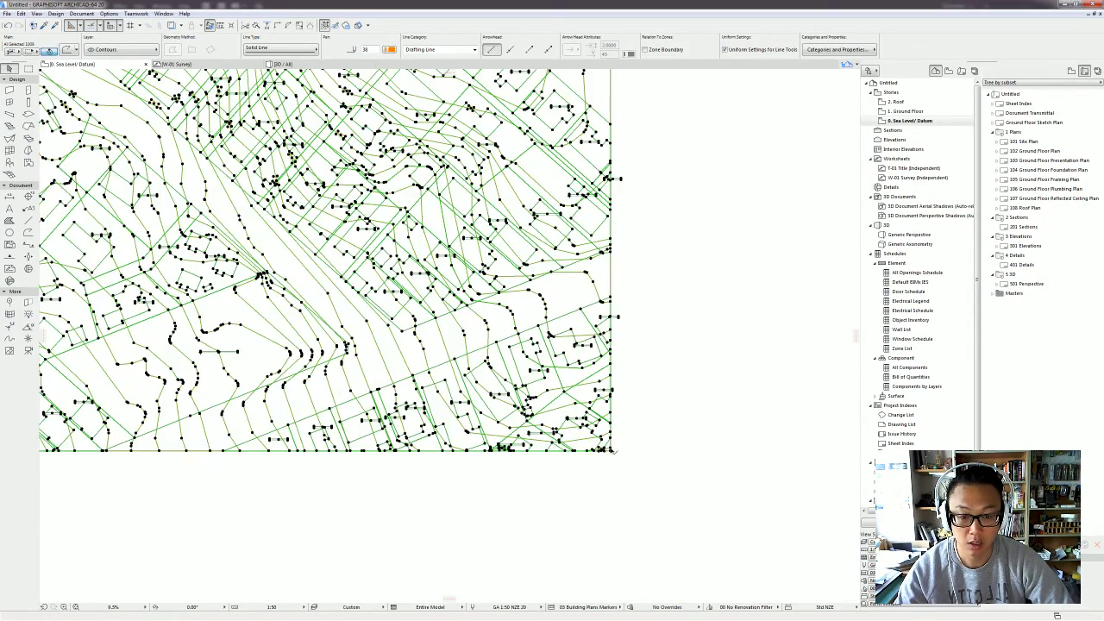
left_click(611, 453)
scroll(675, 422, "down", 3)
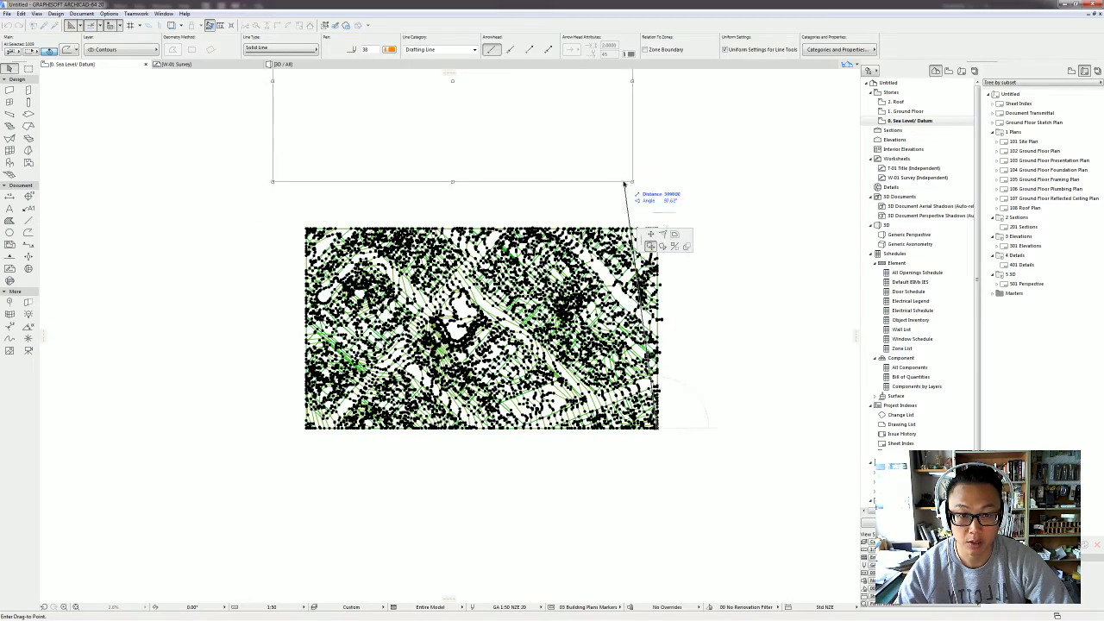
left_click(656, 213)
scroll(653, 210, "up", 5)
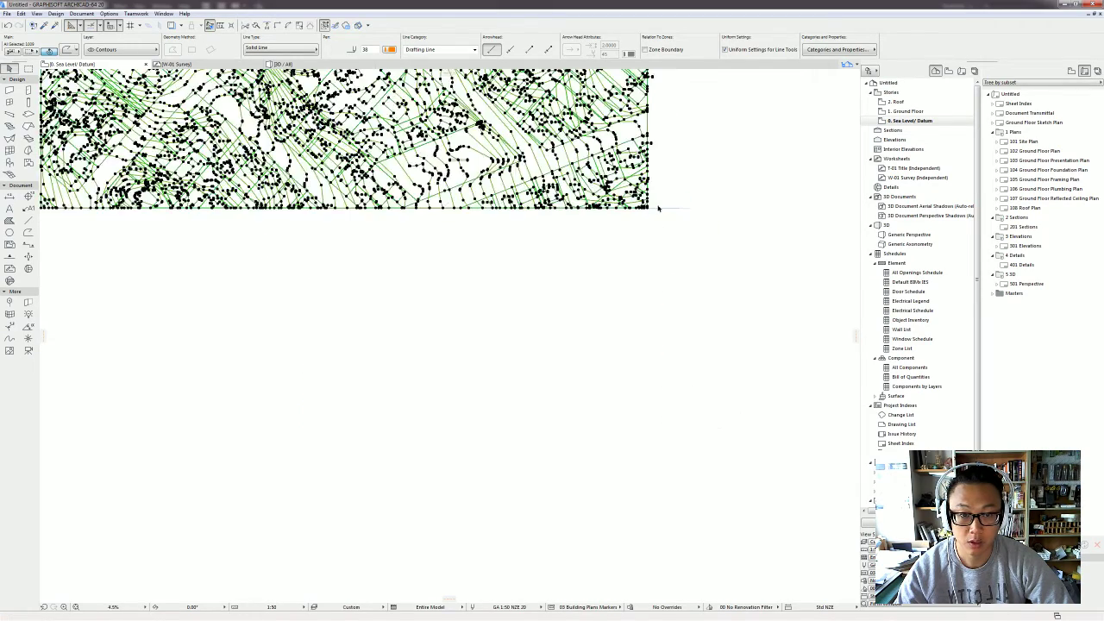
scroll(649, 213, "down", 2)
middle_click_drag(649, 213, 681, 348)
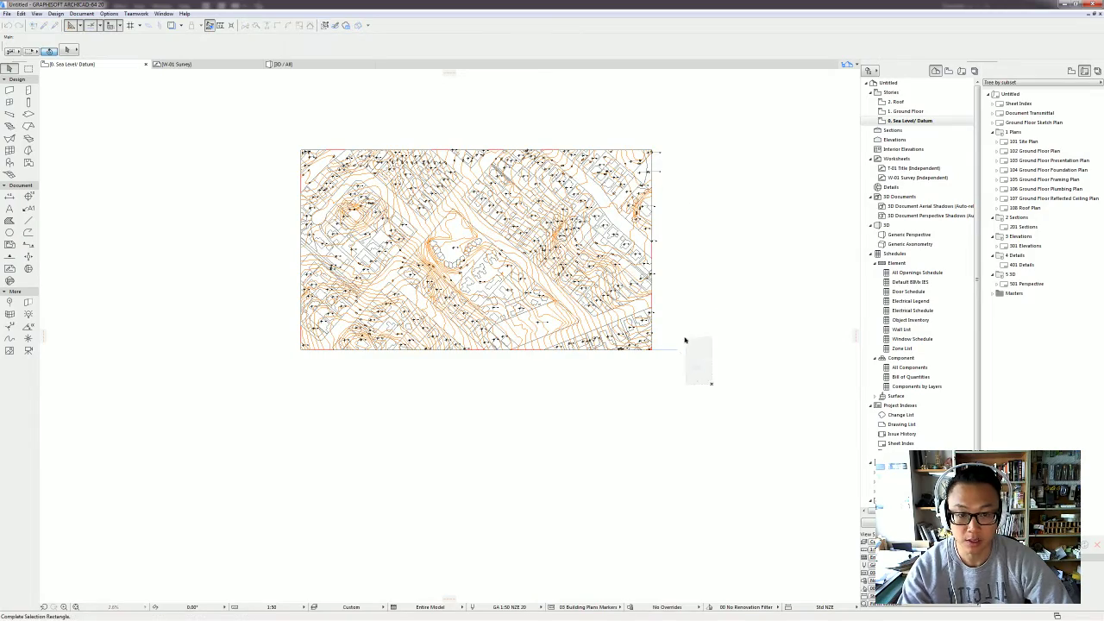
Step: Create a rotated rectangular Soil mesh over the central site, aligning its first edge with the parcel boundaries at about 49.5°
scroll(494, 272, "up", 2)
scroll(496, 272, "up", 4)
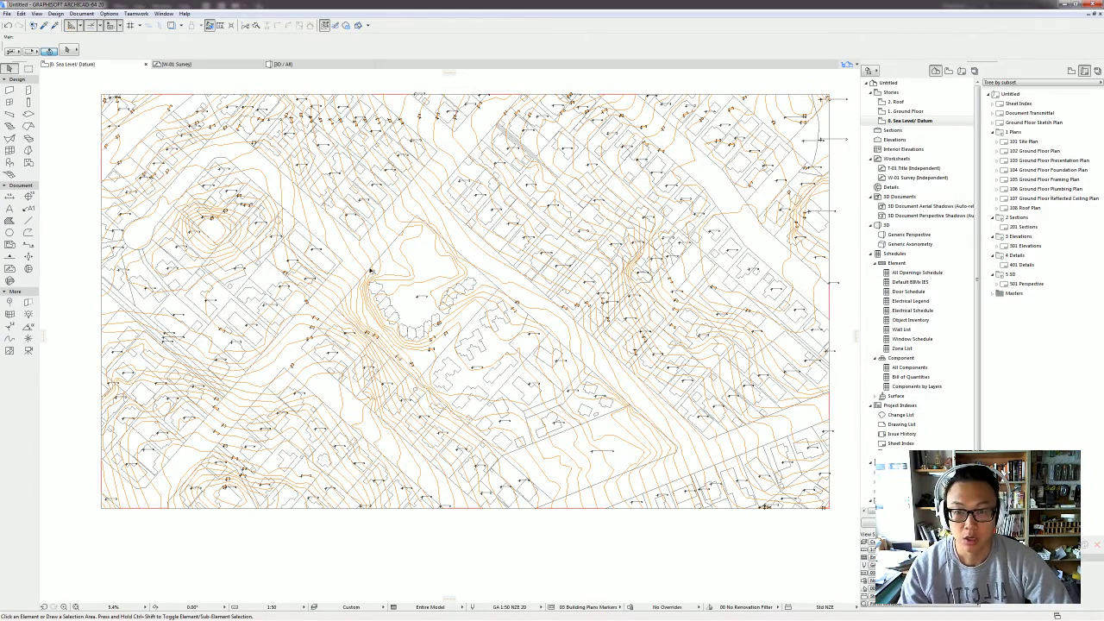
middle_click_drag(455, 277, 457, 292)
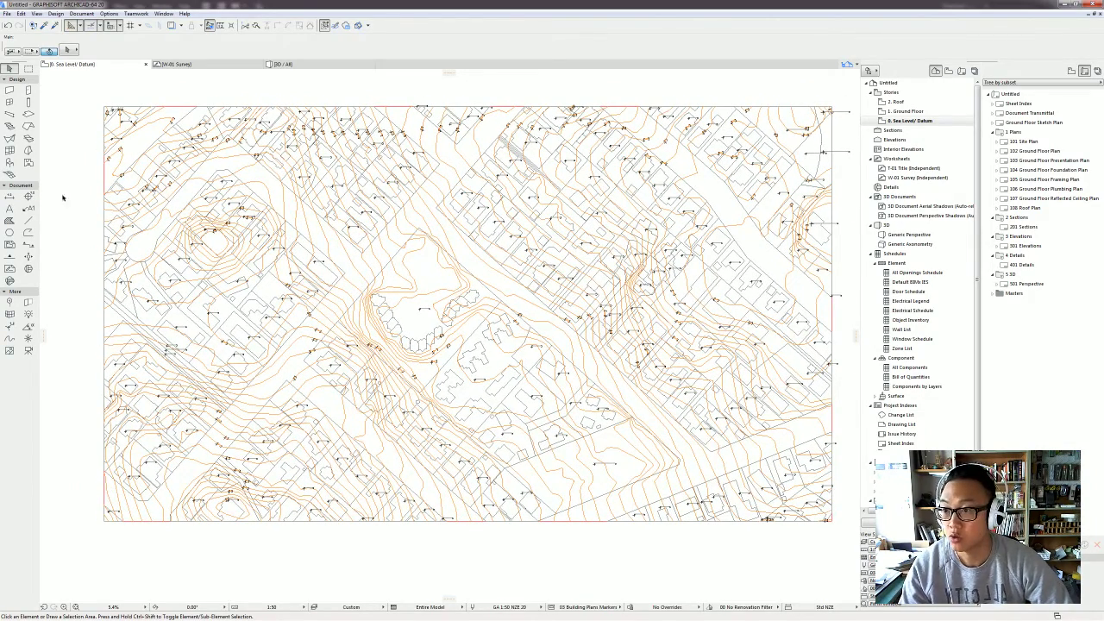
left_click(8, 175)
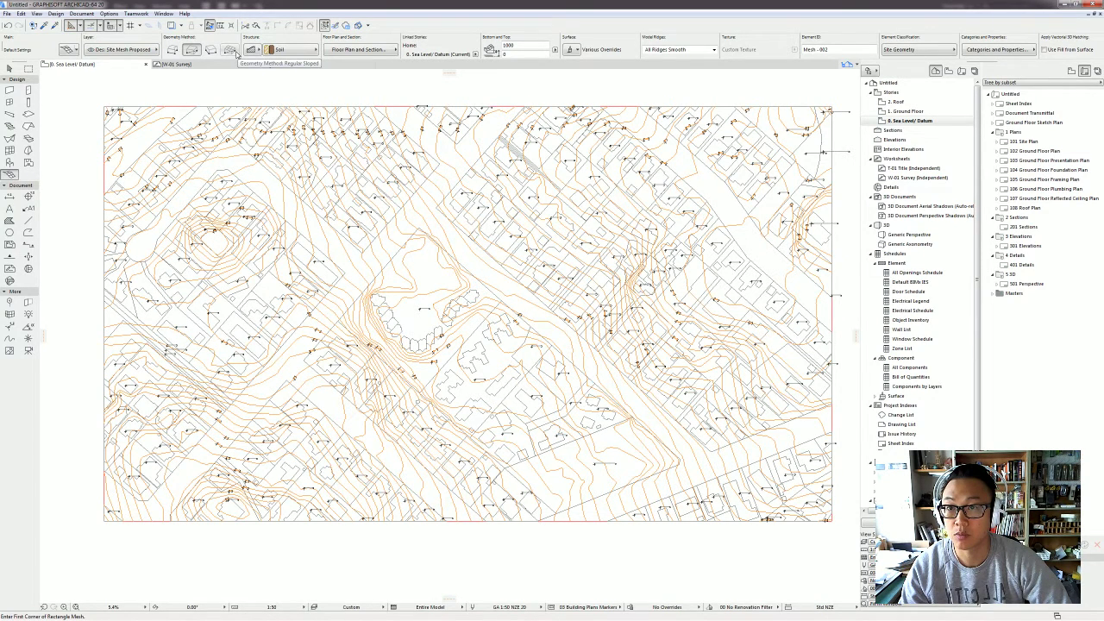
left_click(211, 50)
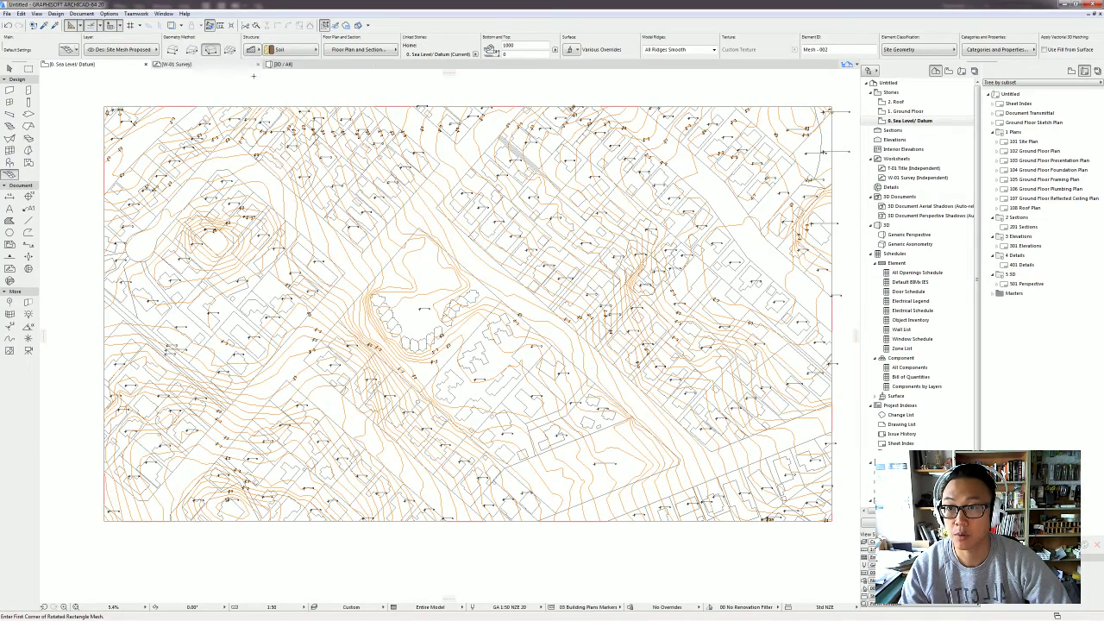
scroll(311, 350, "up", 3)
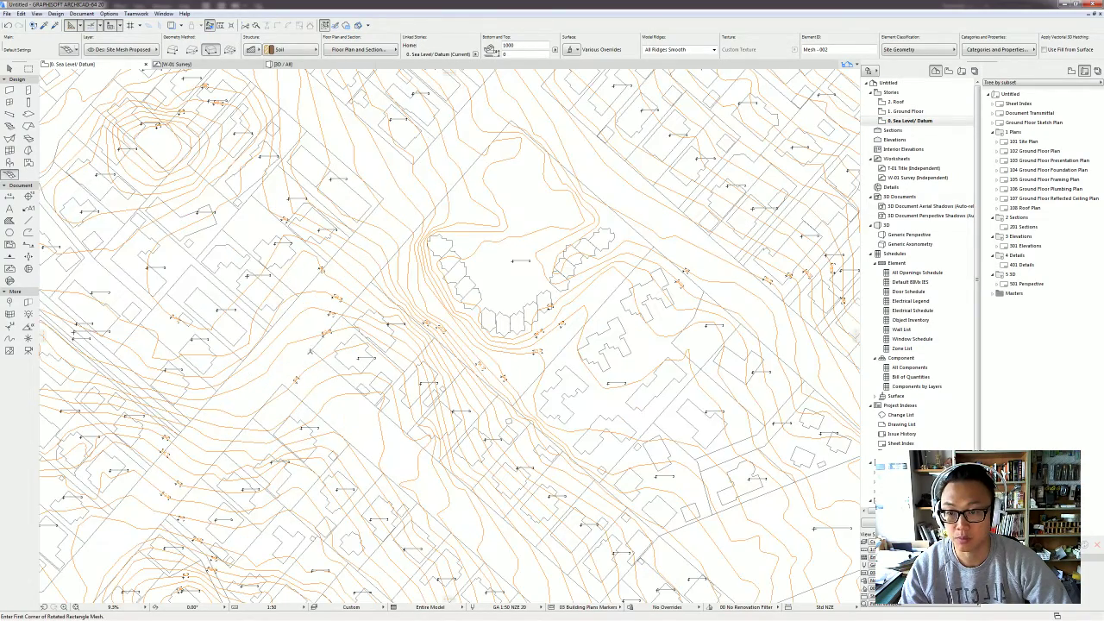
left_click(310, 350)
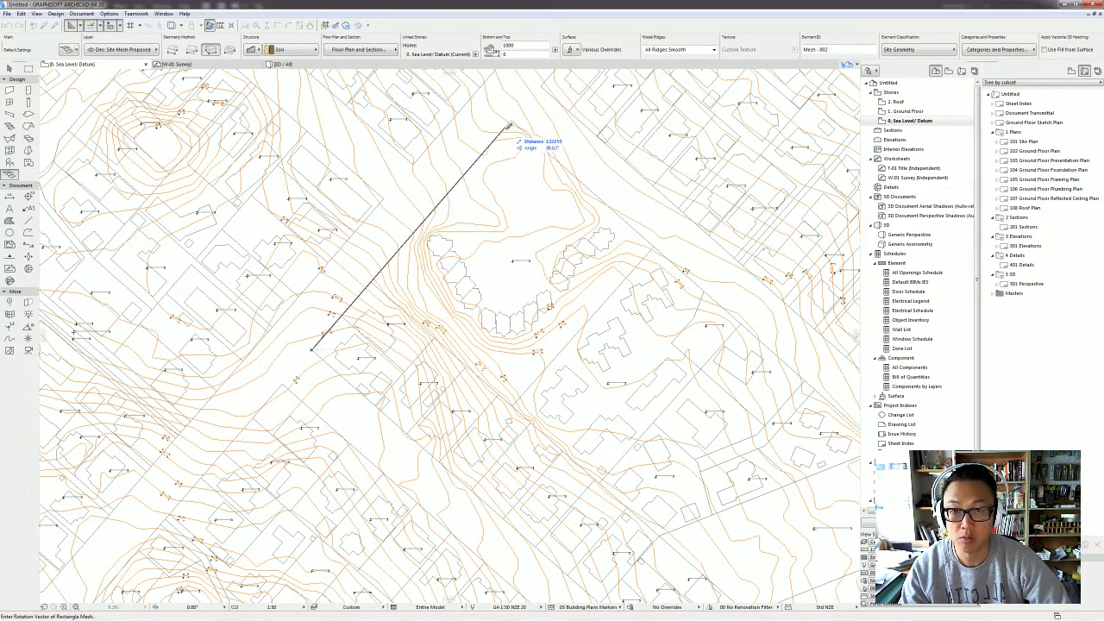
scroll(513, 114, "up", 2)
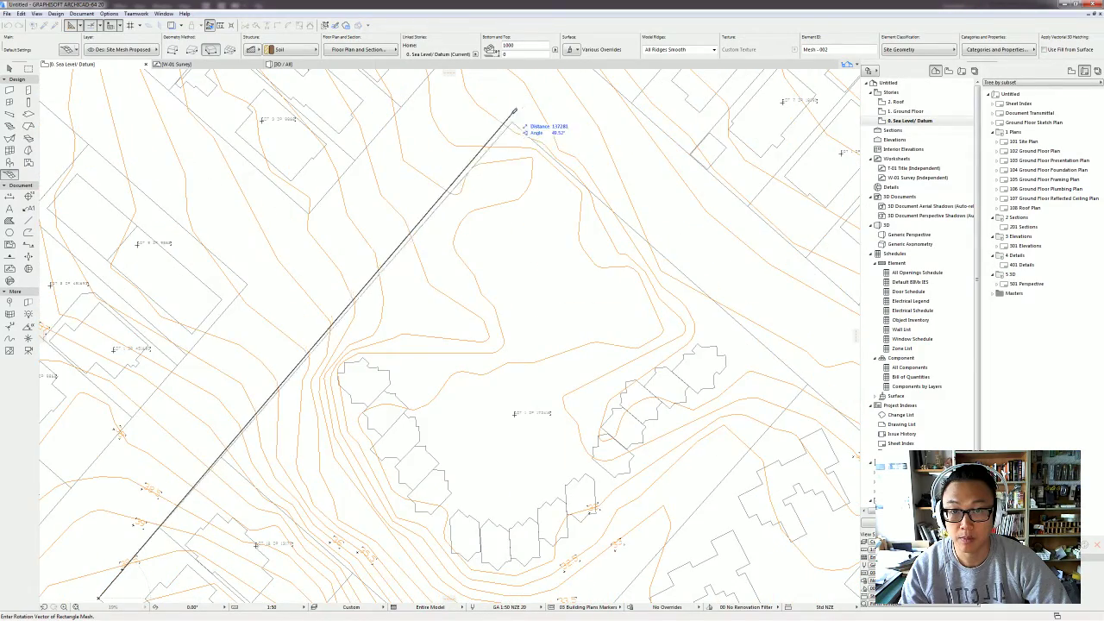
scroll(515, 116, "up", 2)
left_click(512, 126)
scroll(591, 185, "down", 5)
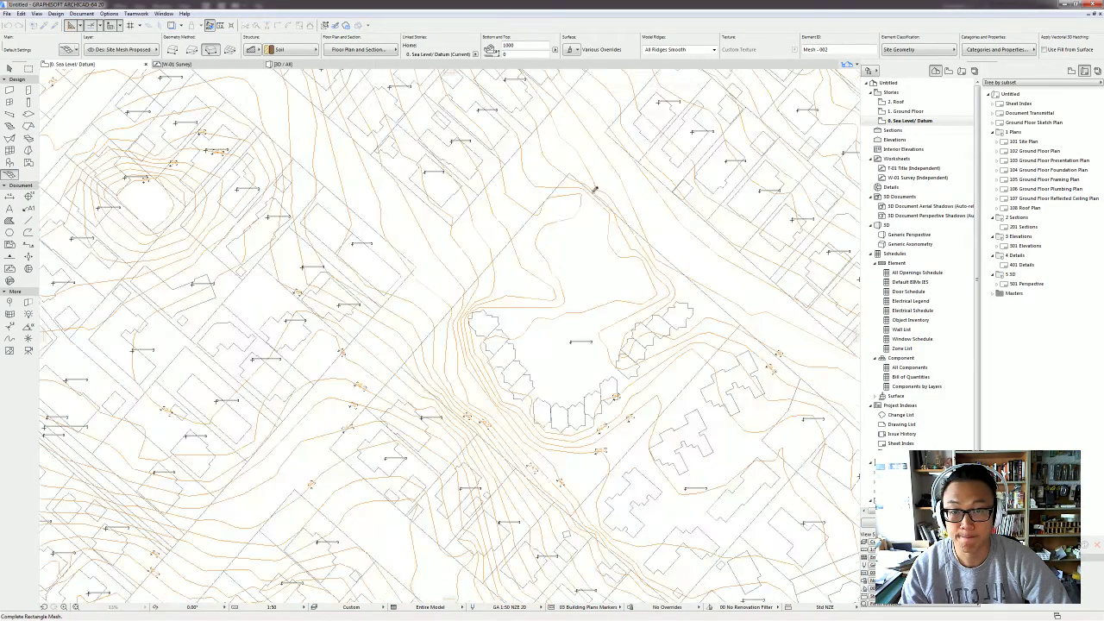
scroll(441, 127, "up", 1)
scroll(595, 275, "down", 1)
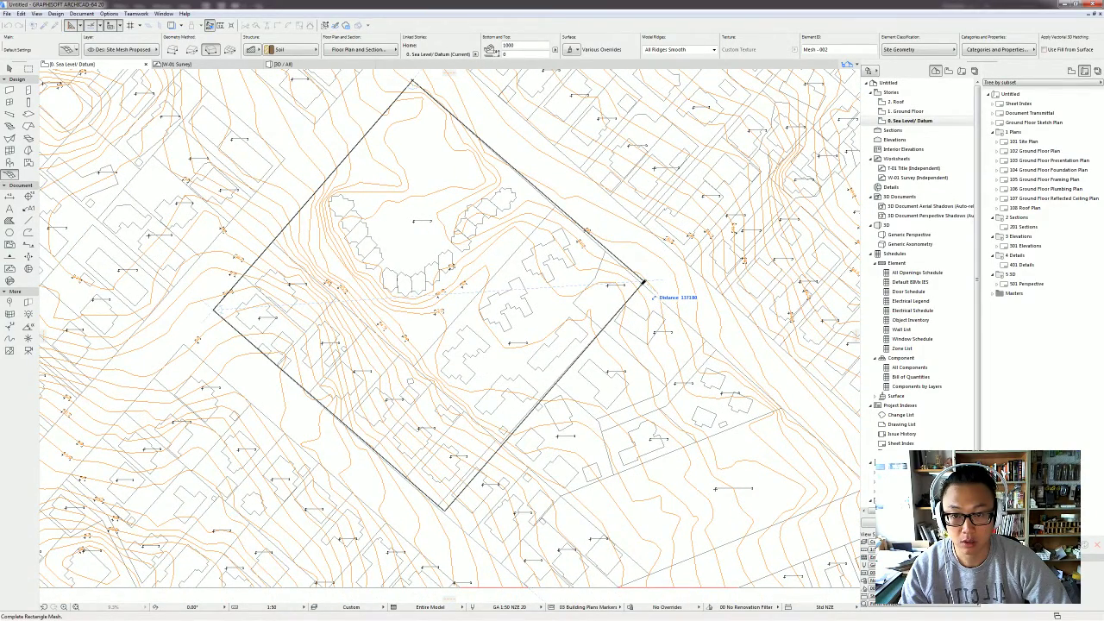
left_click(643, 283)
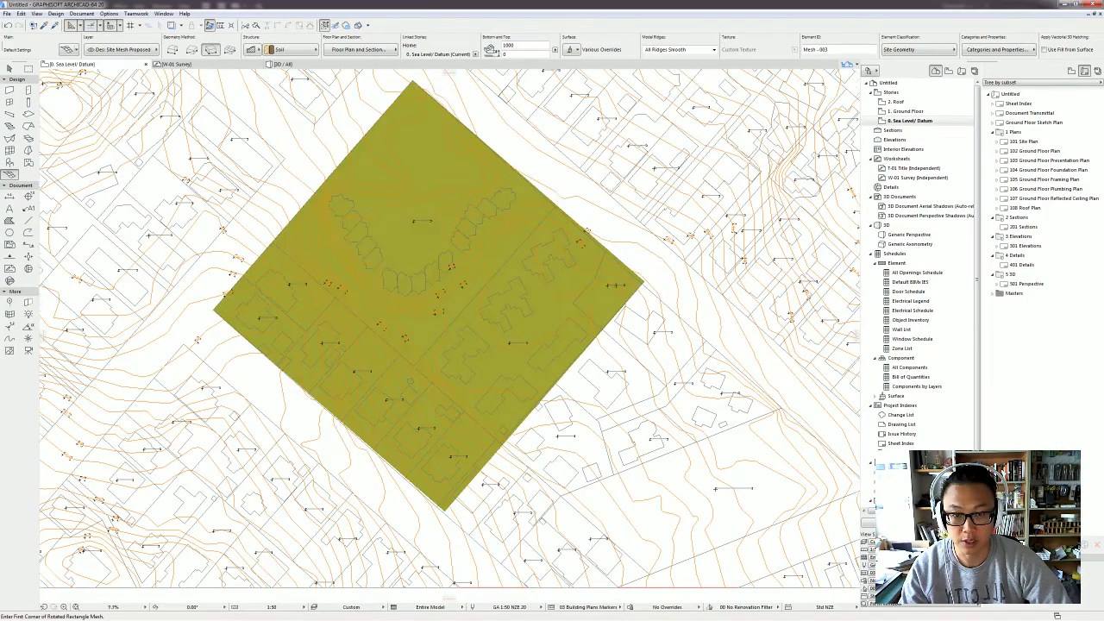
Step: Offset the mesh's lower-left edge outward to the survey's bottom boundary and its lower-right edge slightly outward
scroll(643, 283, "down", 1)
middle_click_drag(392, 442, 416, 494)
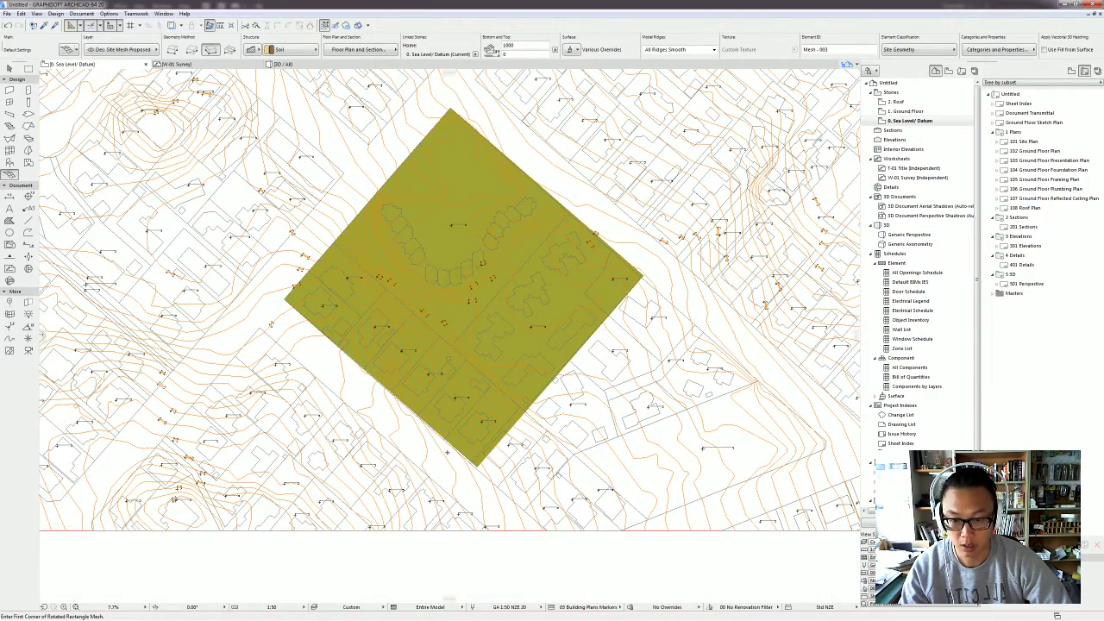
key("Escape")
left_click(458, 449)
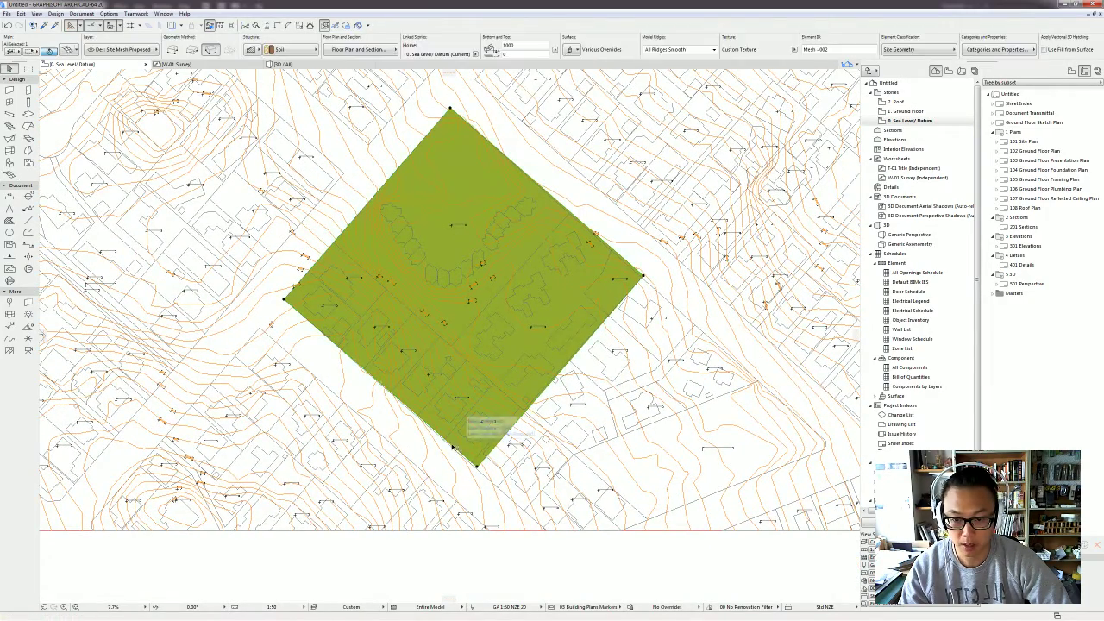
left_click(433, 430)
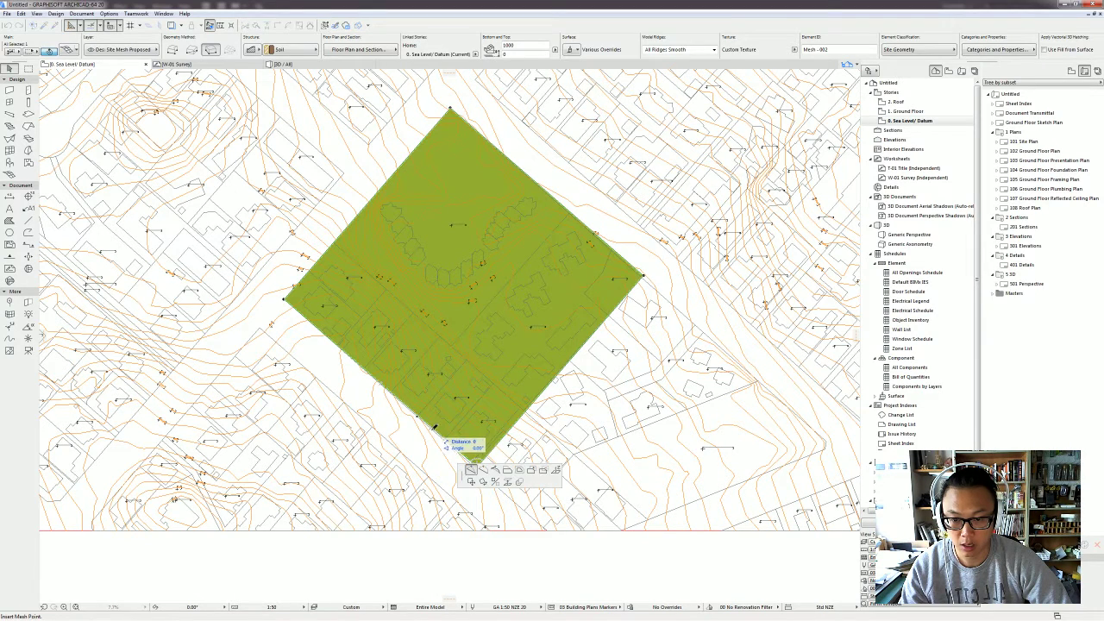
left_click(475, 471)
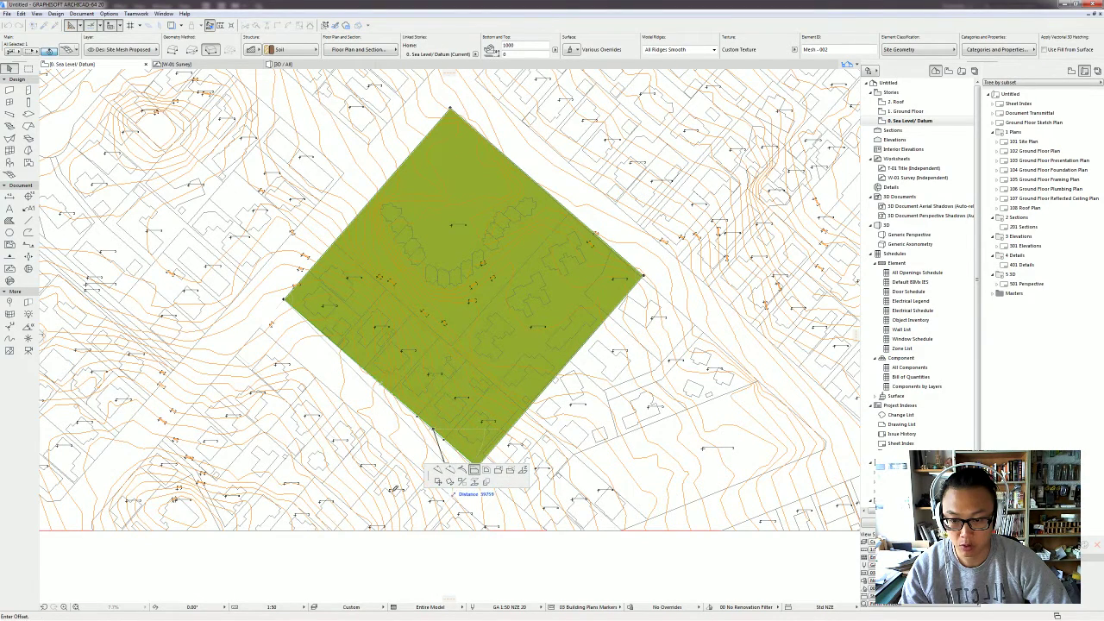
left_click(439, 517)
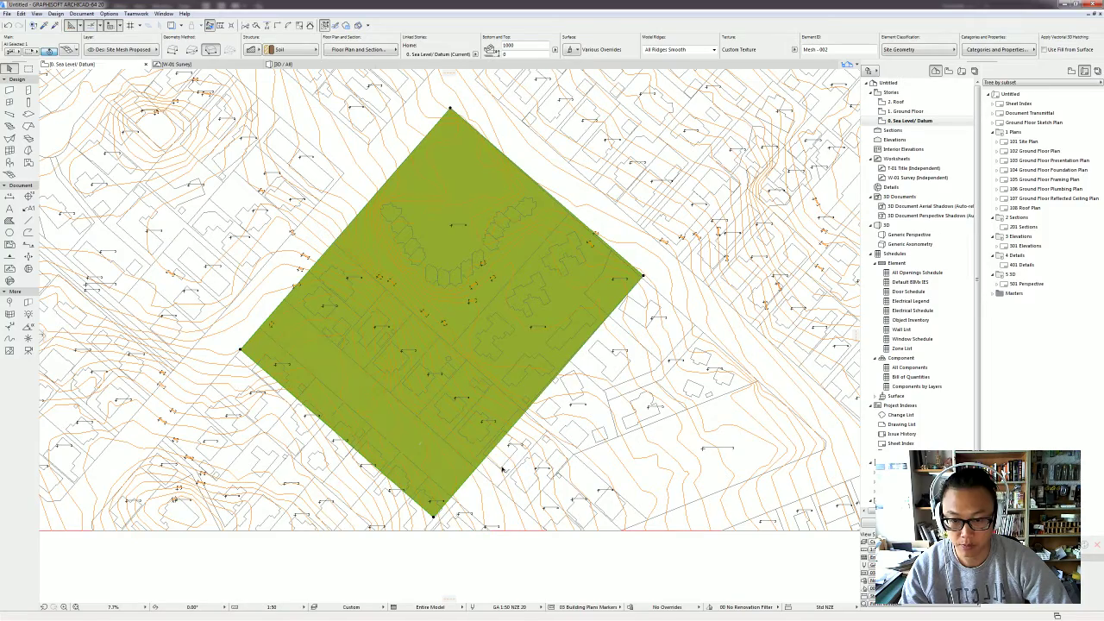
left_click(596, 338)
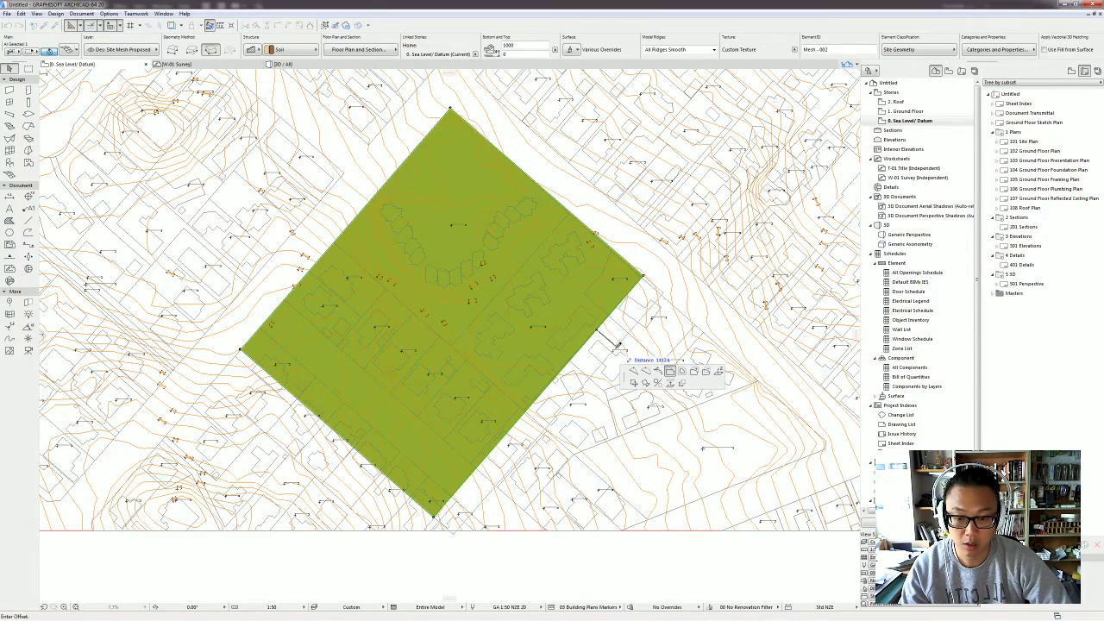
left_click(615, 339)
Step: Offset the mesh's upper-left and upper-right edges outward over the neighbouring blocks, taking its top corner past the survey boundary
scroll(383, 261, "down", 1)
middle_click_drag(380, 204, 412, 283)
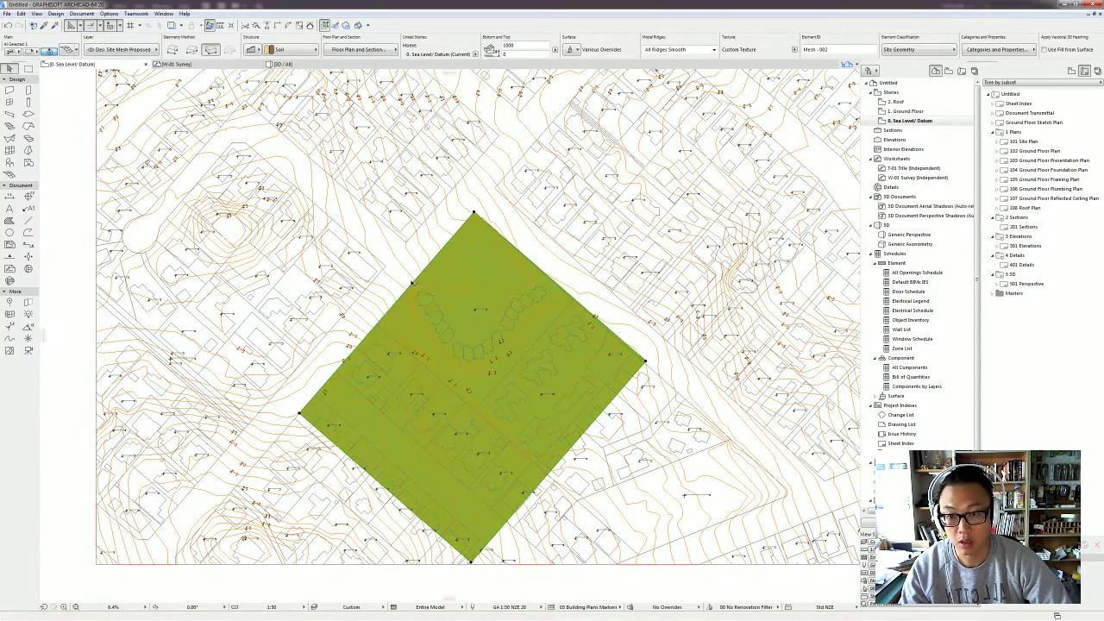
left_click(427, 267)
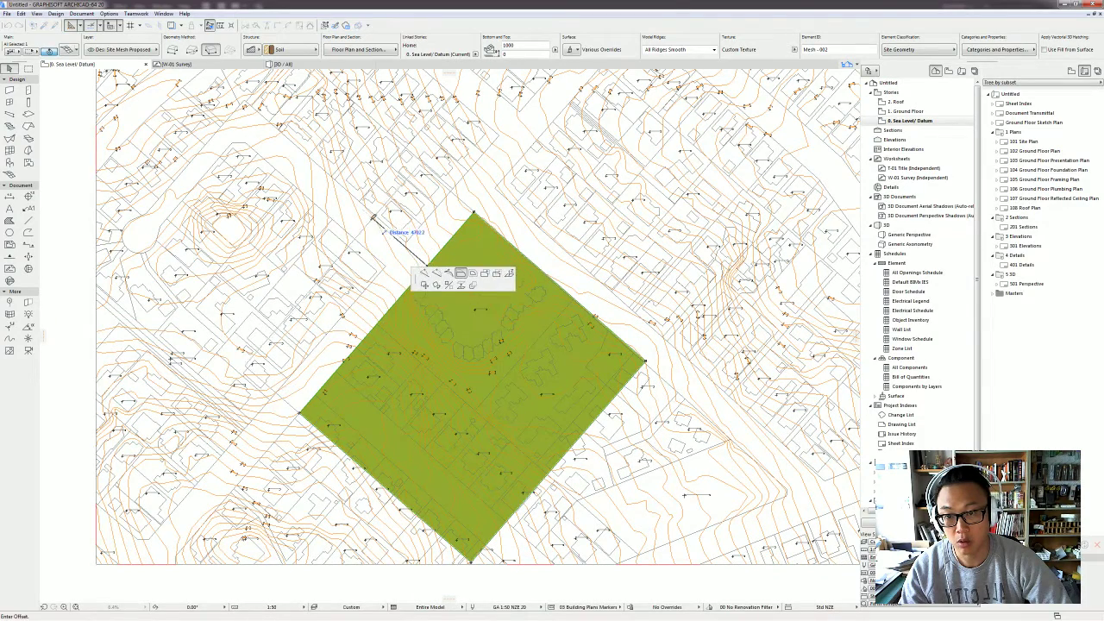
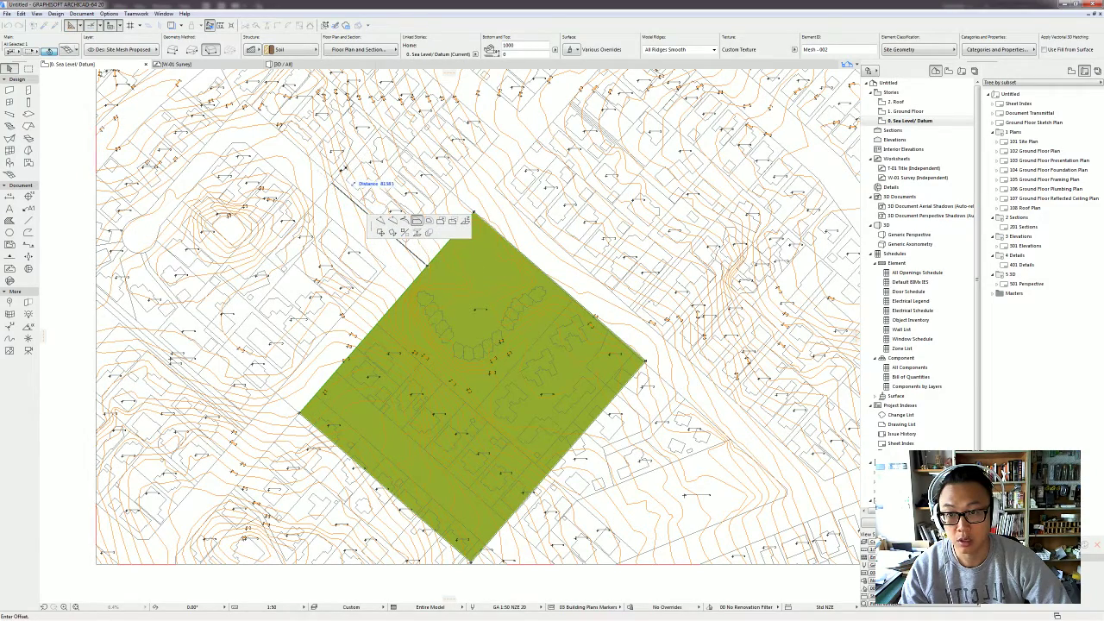
left_click(340, 170)
middle_click_drag(509, 230, 432, 256)
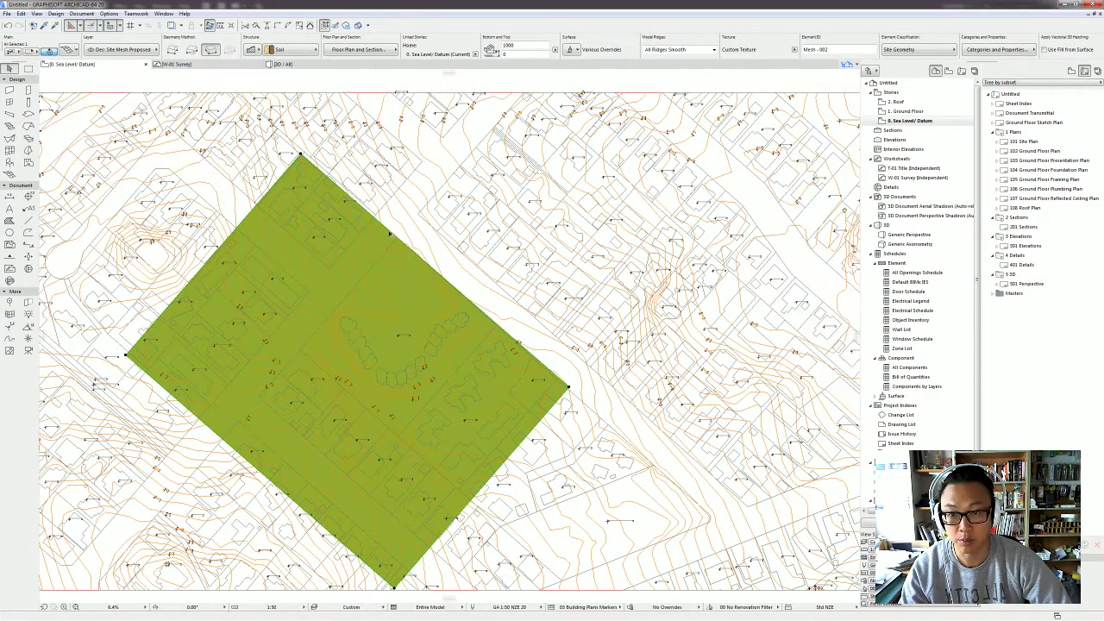
left_click(386, 231)
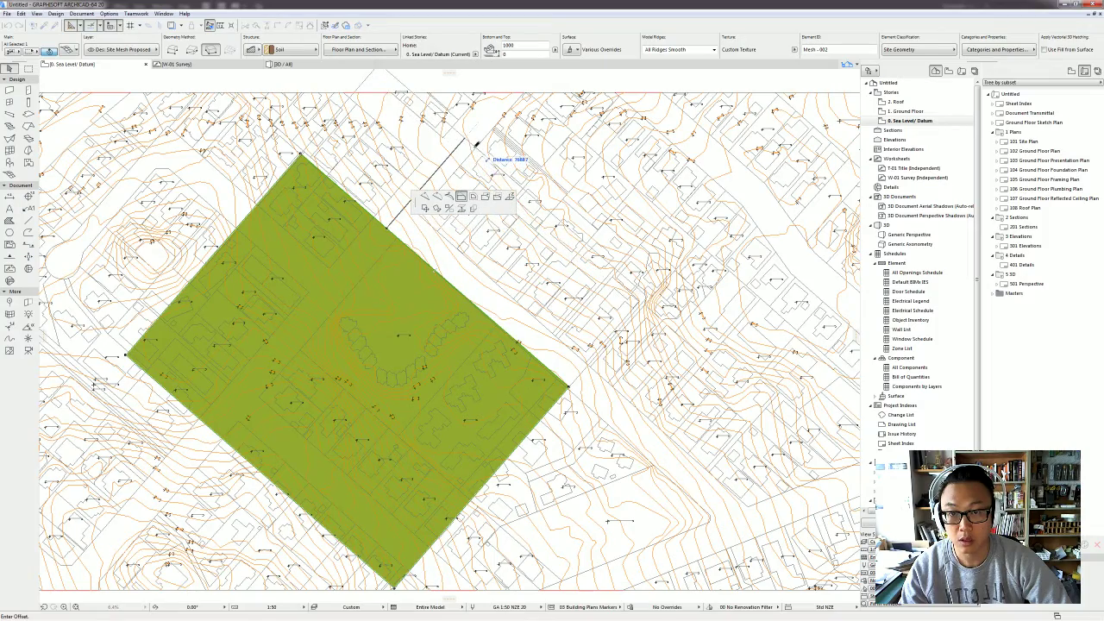
left_click(476, 145)
scroll(477, 145, "down", 1)
middle_click_drag(477, 145, 471, 174)
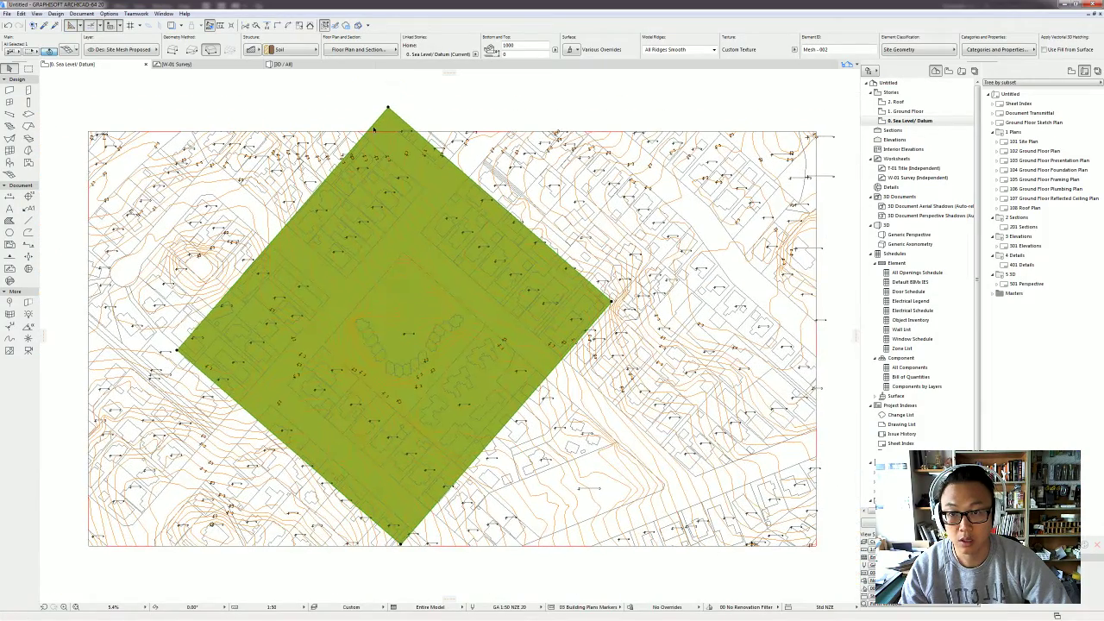
Step: Offset the mesh's upper-left edge inward so its top corner sits inside the survey boundary, and its upper-right edge slightly outward
scroll(423, 153, "down", 1)
scroll(402, 141, "up", 2)
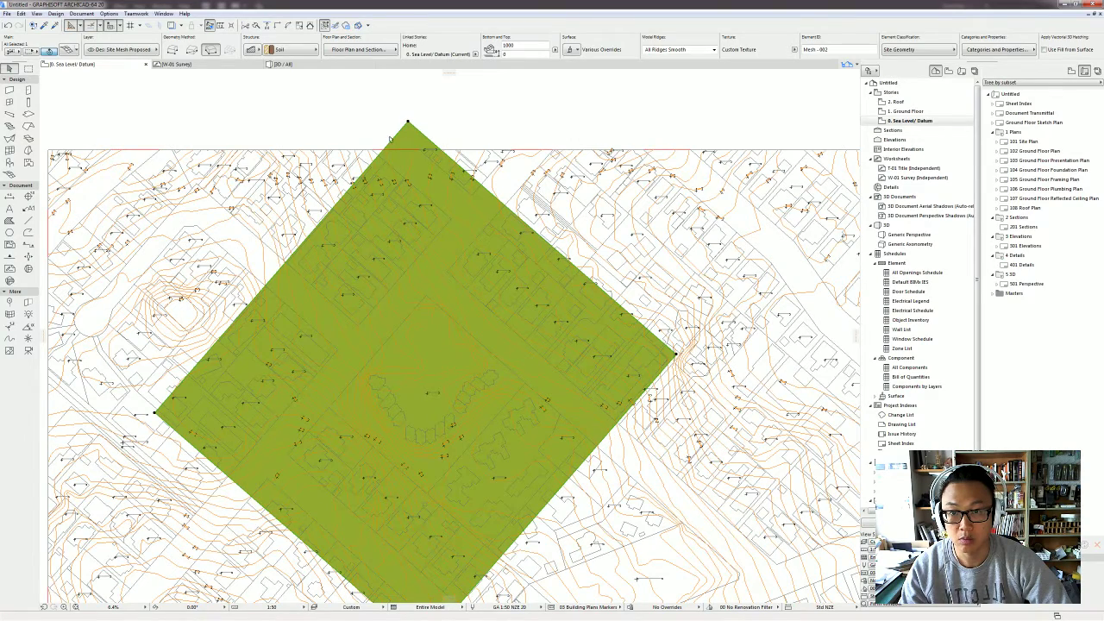
left_click(398, 134)
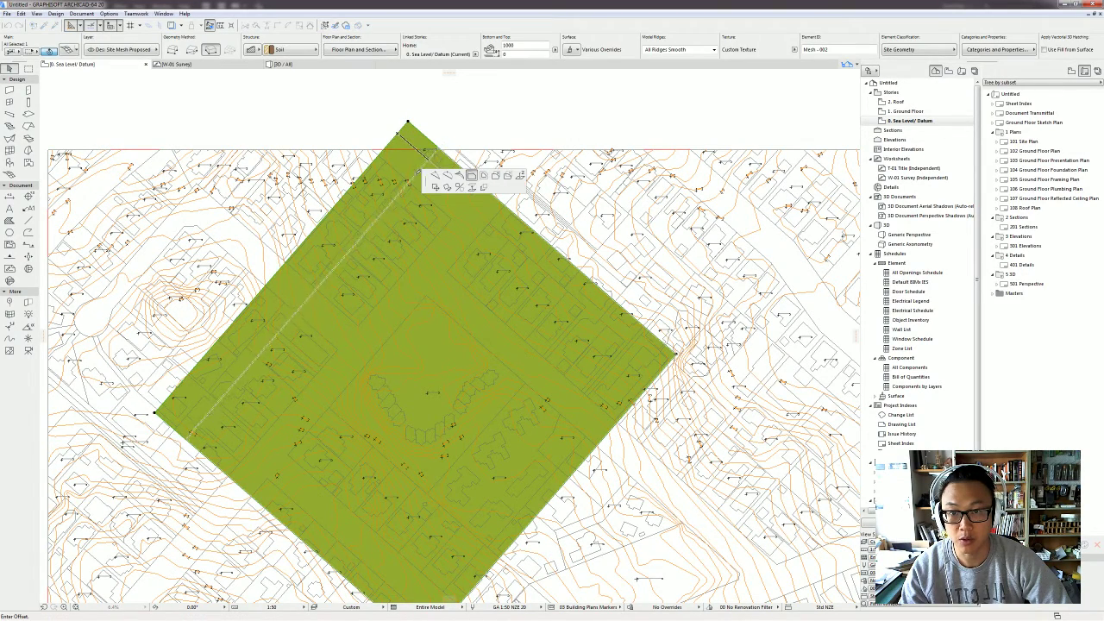
left_click(418, 198)
left_click(562, 225)
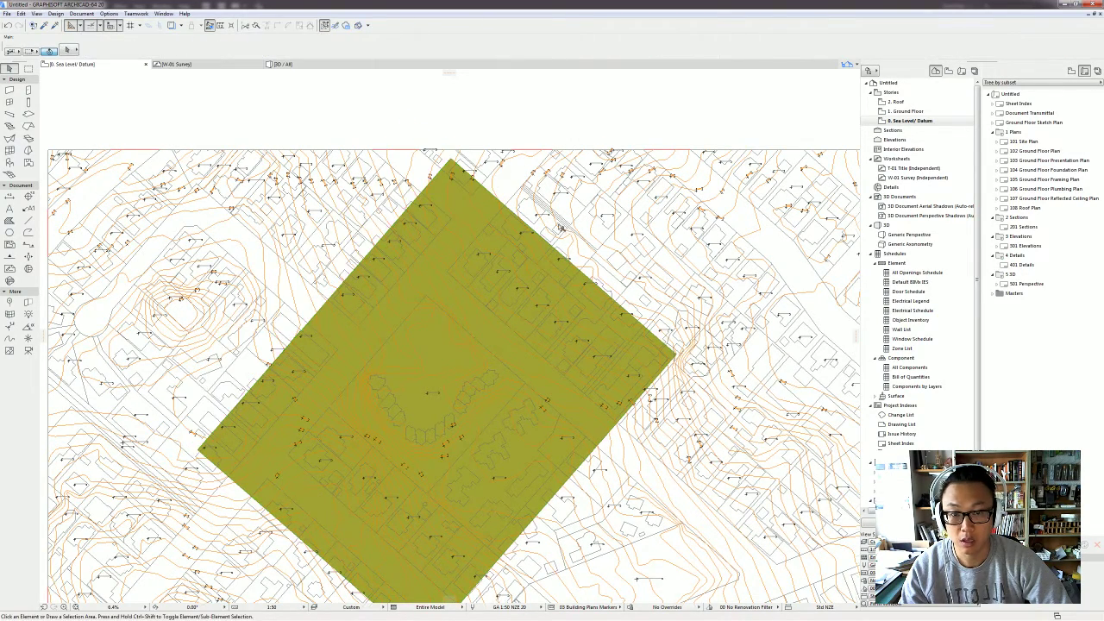
middle_click_drag(489, 469, 457, 386)
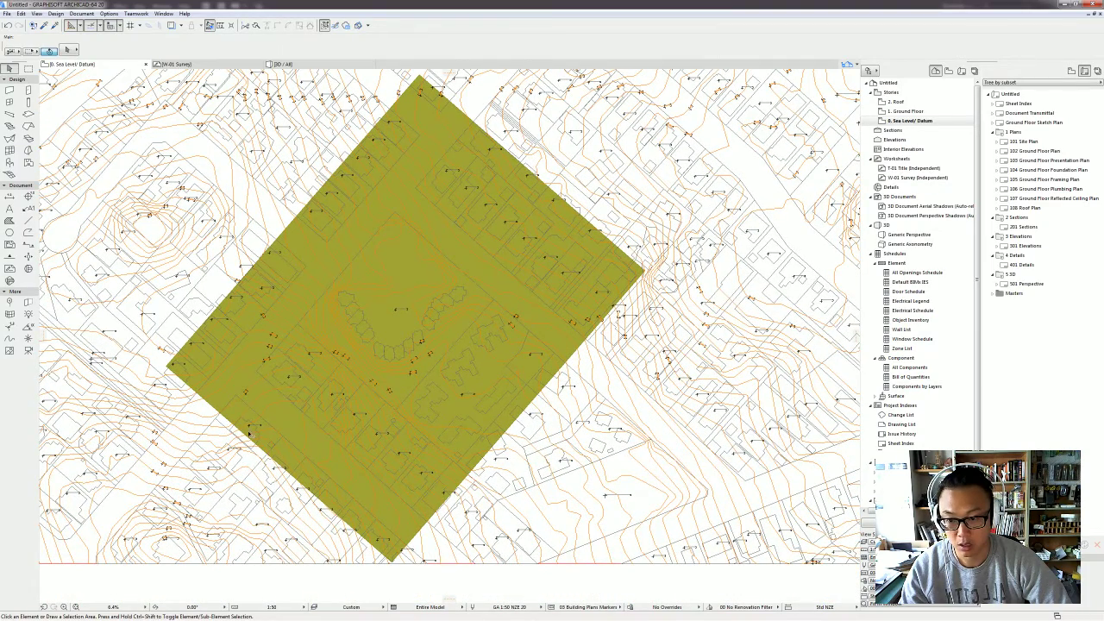
left_click(457, 110)
left_click(463, 106)
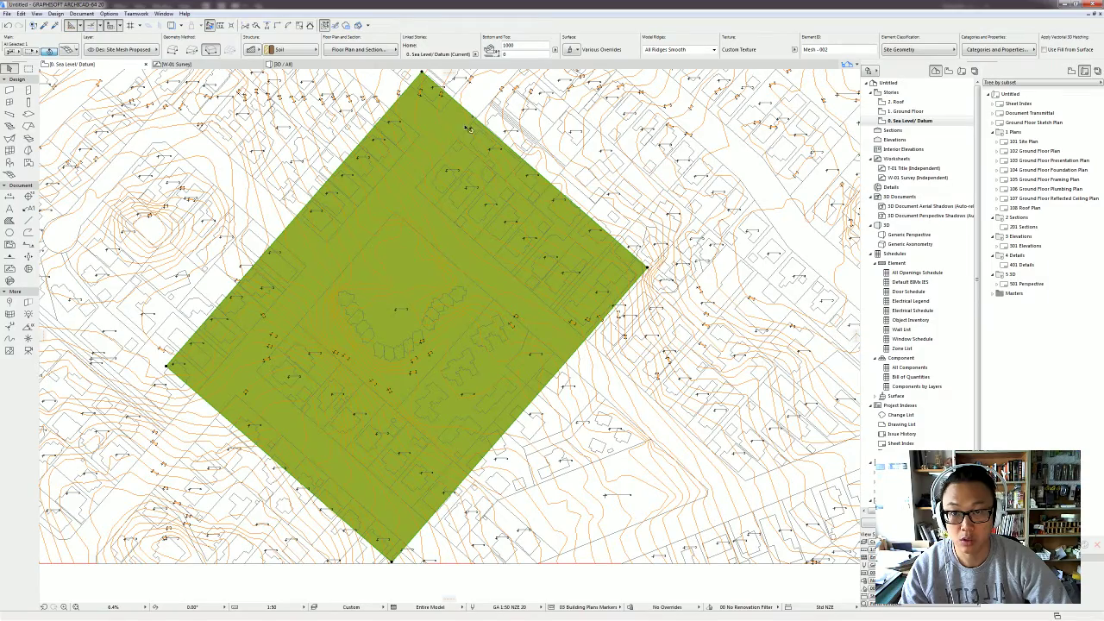
Step: Hide the AC_Parcel, AreaSelected and Building Footprints layers so the contours stay uncluttered over the mesh
scroll(532, 360, "down", 2)
middle_click_drag(520, 384, 529, 354)
scroll(517, 435, "up", 3)
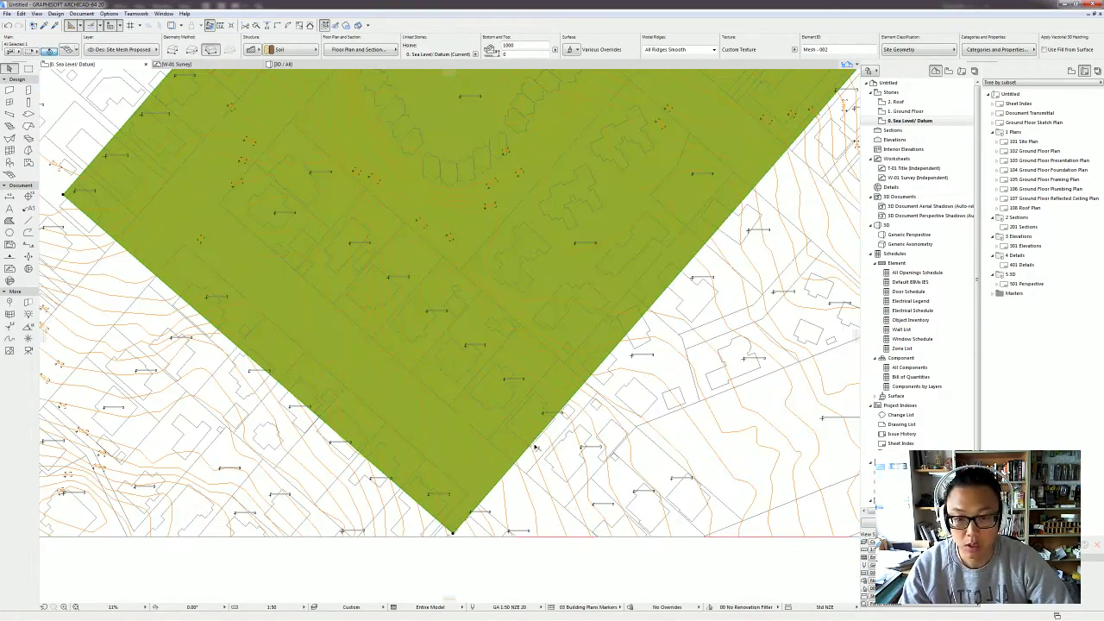
key("ctrl+l")
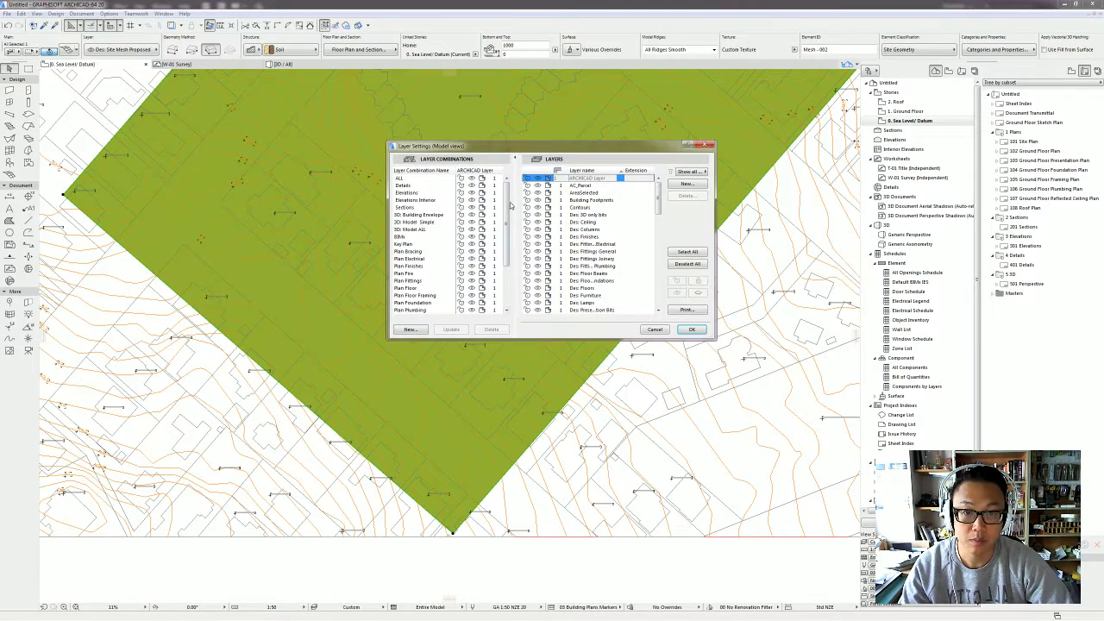
left_click(536, 187)
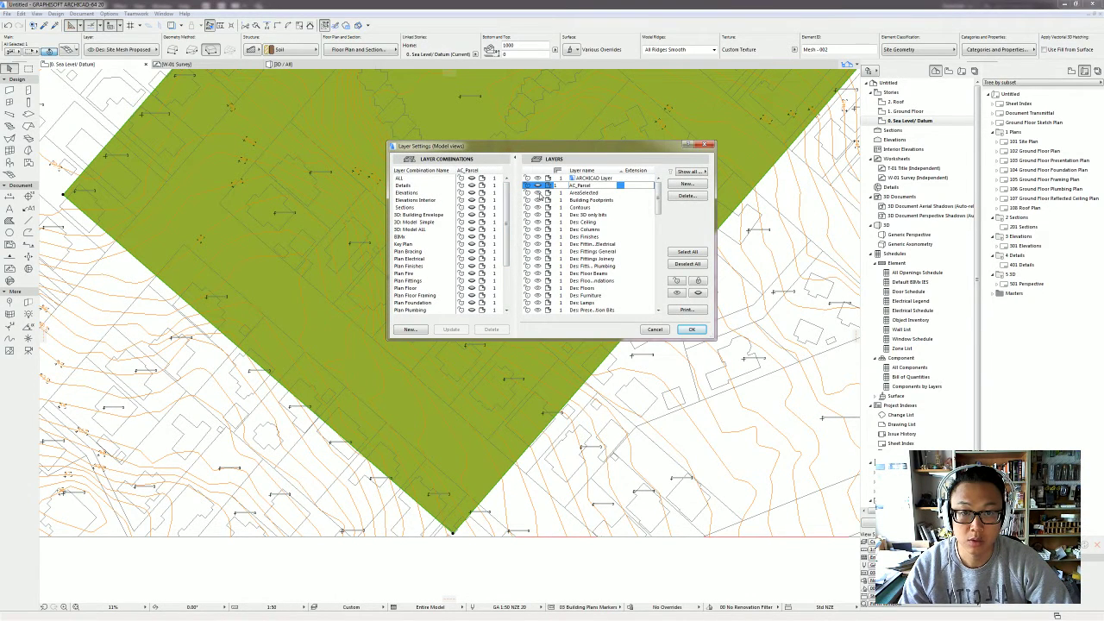
left_click(538, 193)
left_click(538, 200)
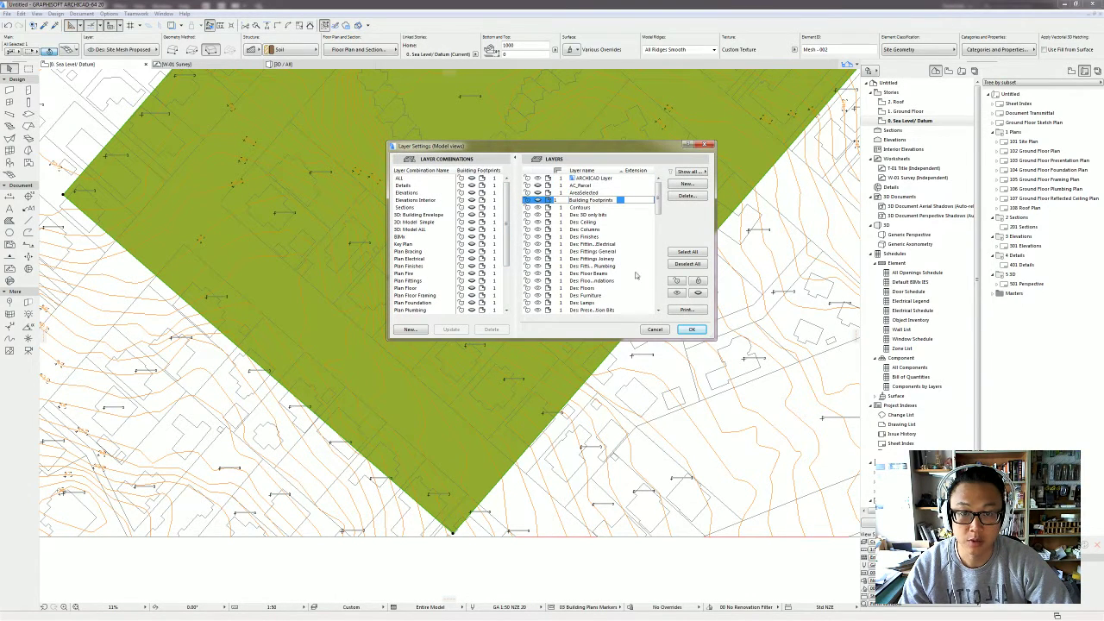
left_click(692, 329)
Step: Activate the Mesh tool from the selected mesh and add points along the three short contours at its lower-left edge, using Fit to User Ridges
scroll(508, 345, "down", 2)
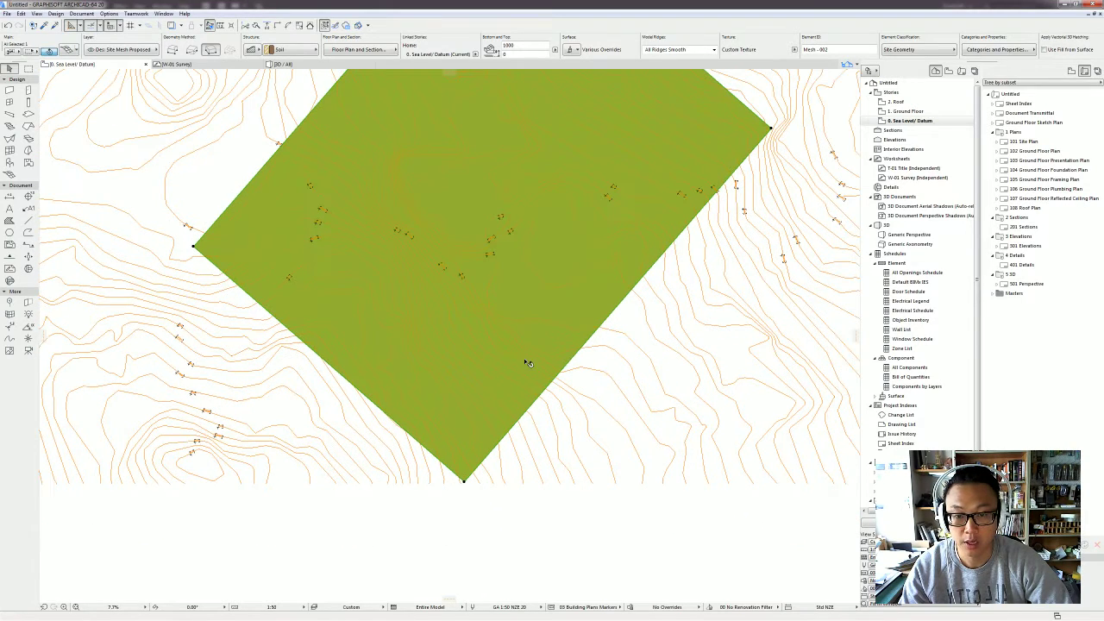
right_click(583, 299)
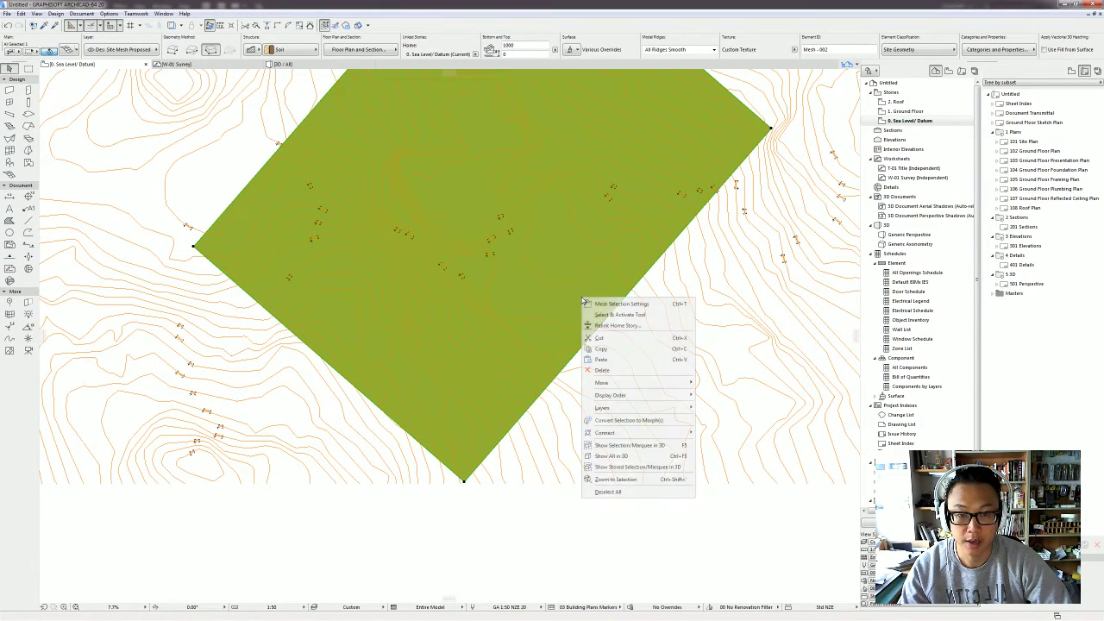
left_click(637, 315)
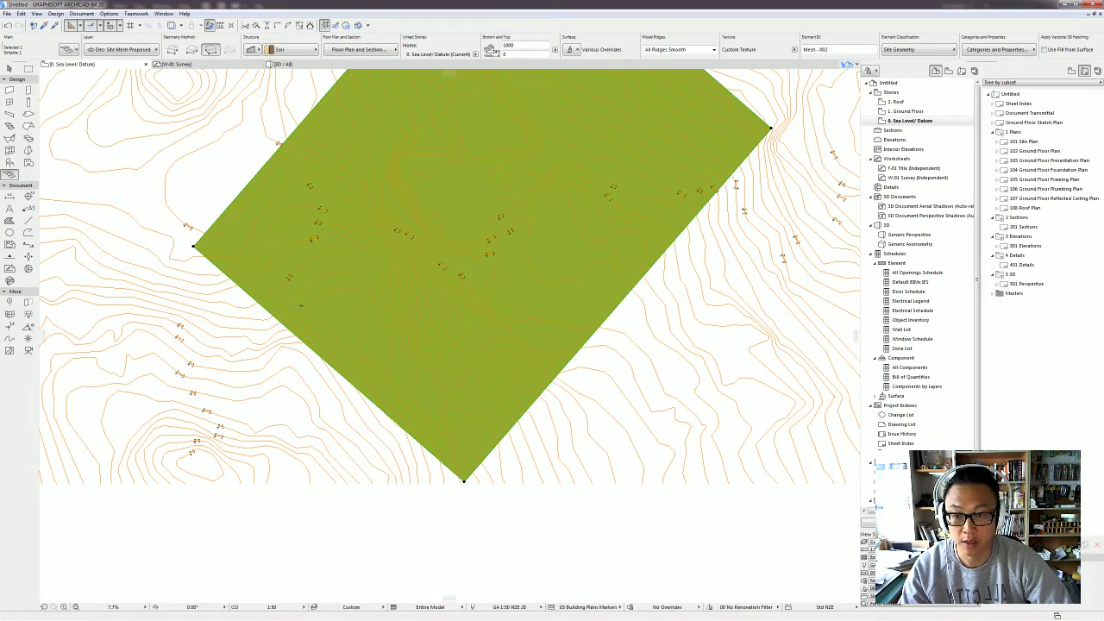
scroll(342, 291, "up", 4)
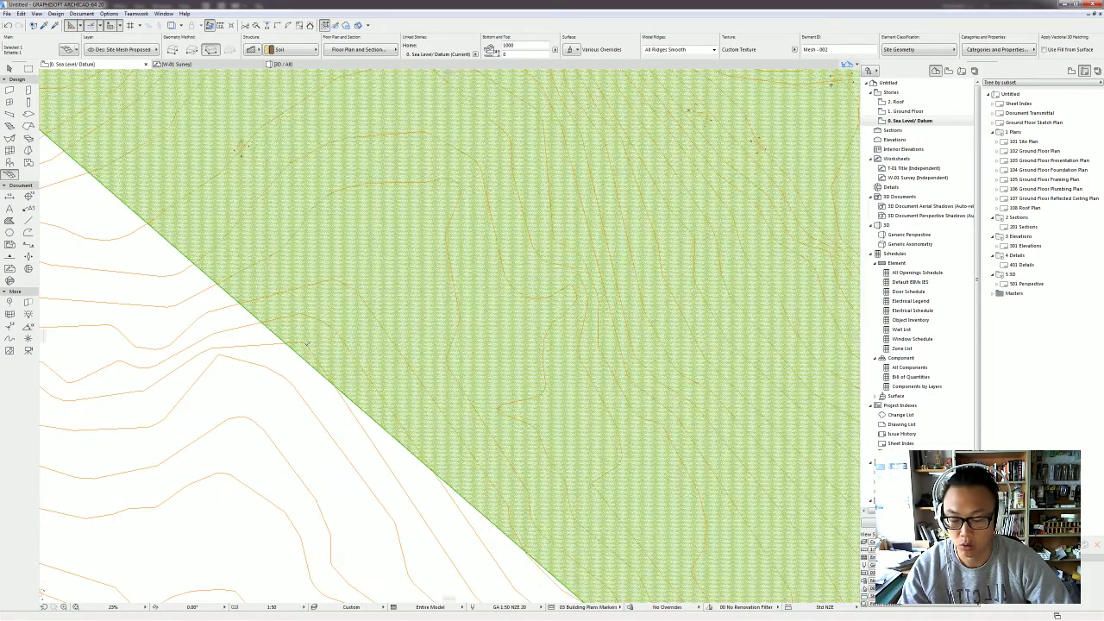
left_click(307, 346)
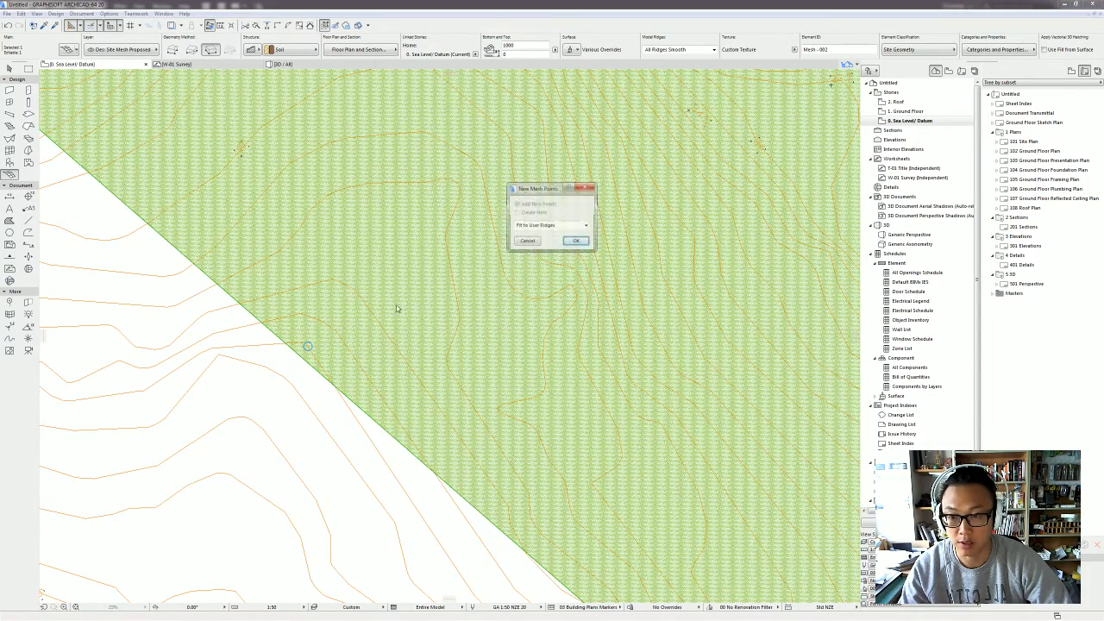
left_click(571, 244)
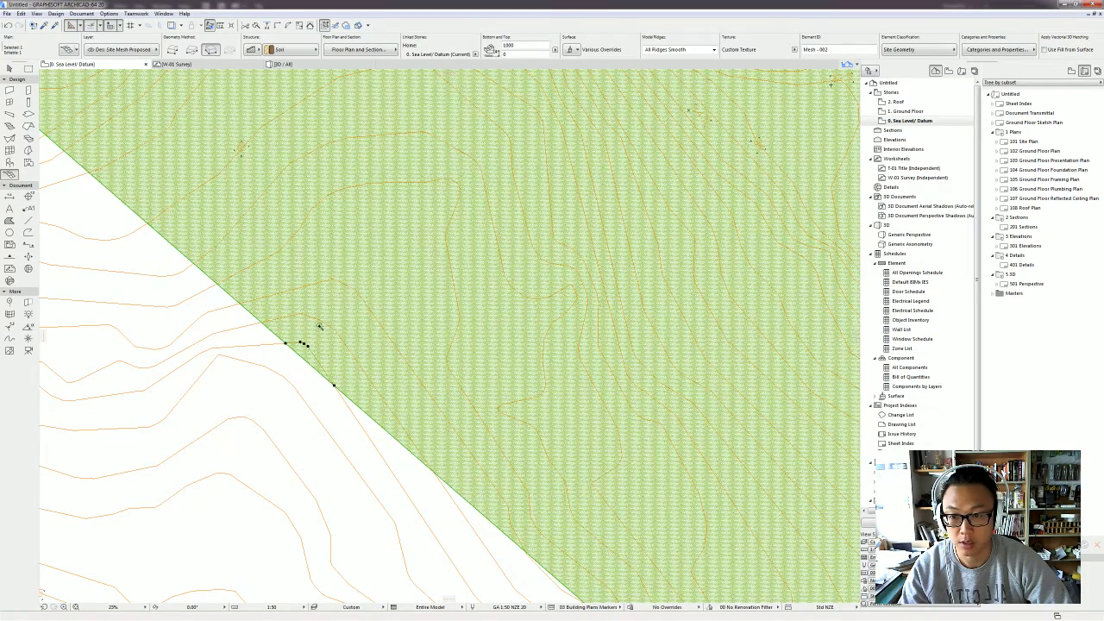
left_click(320, 326)
left_click(571, 245)
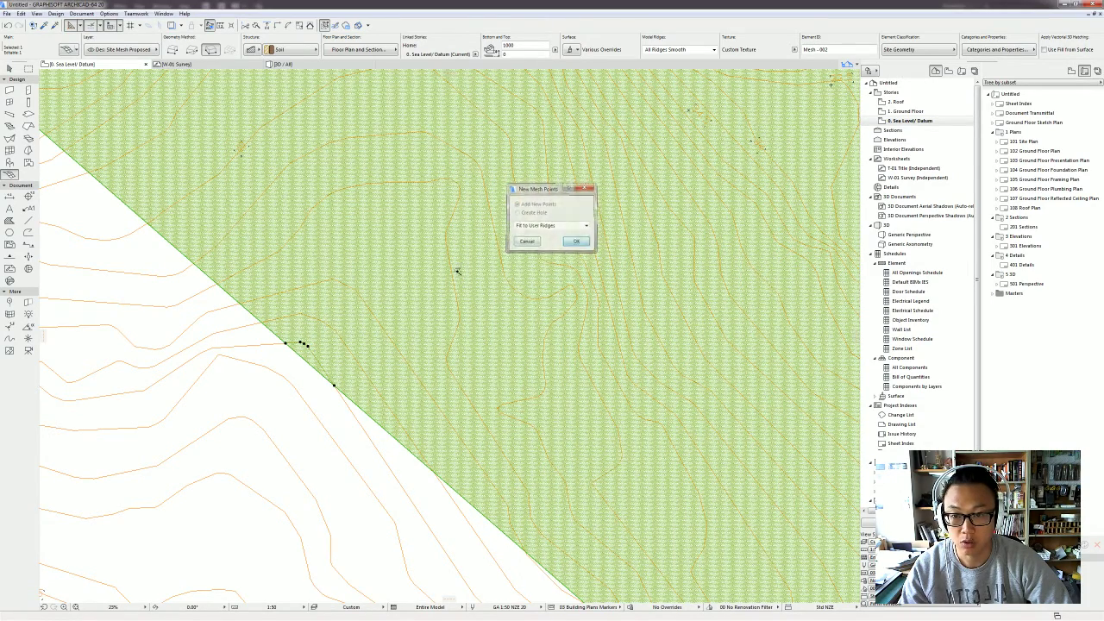
left_click(349, 287)
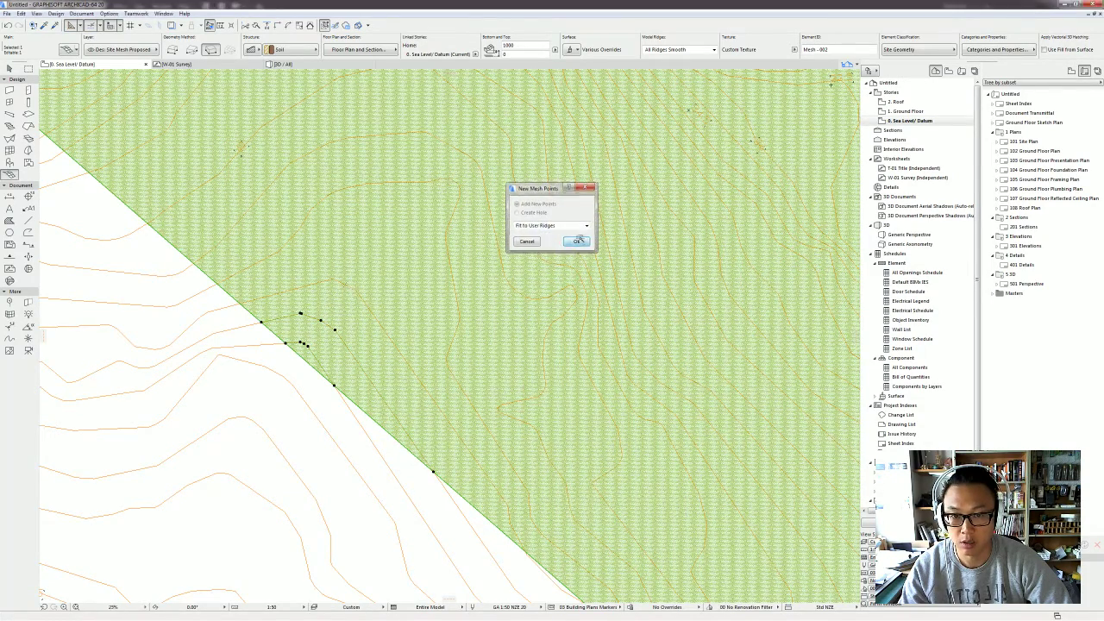
left_click(571, 244)
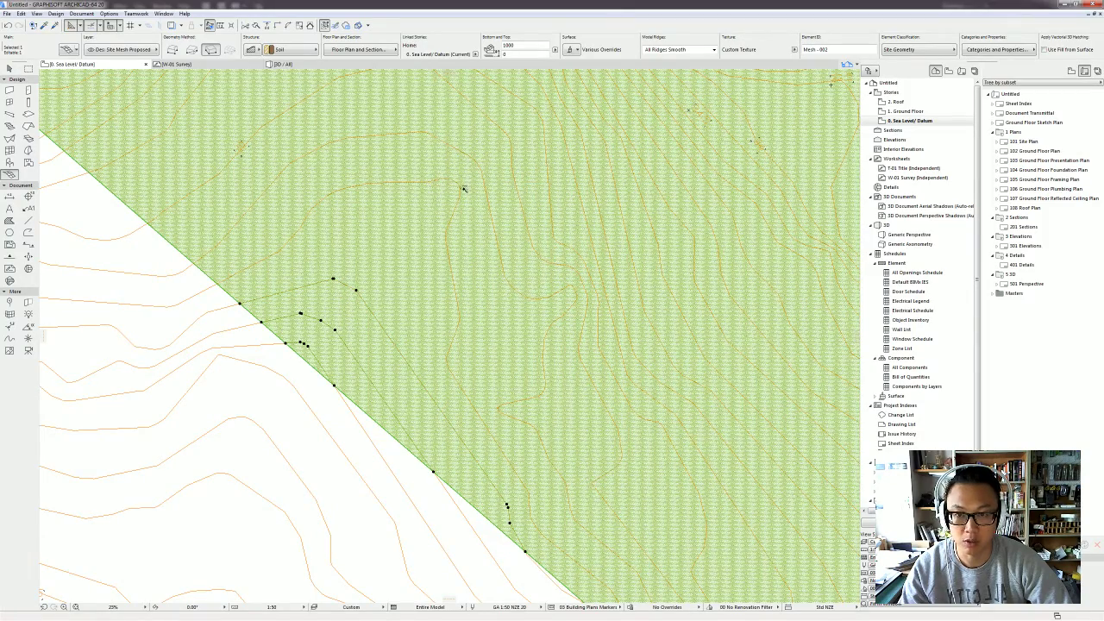
Step: Add mesh points along the next five contours inward from the lower-left edge, fitting each to user ridges
middle_click_drag(439, 181, 394, 245)
left_click(394, 245)
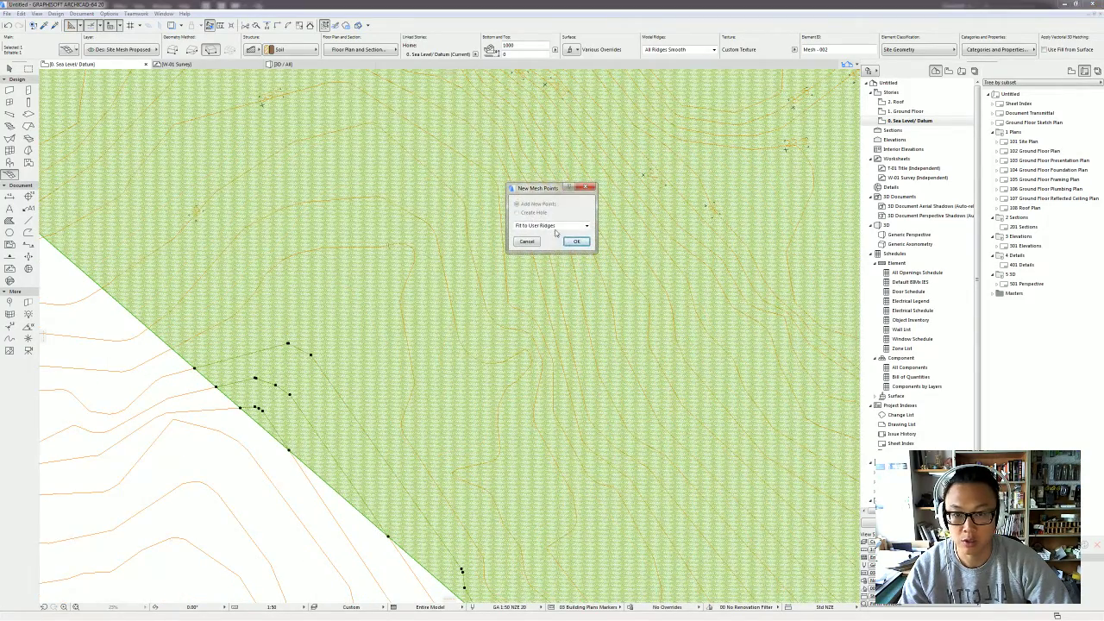
left_click(575, 242)
left_click(407, 209)
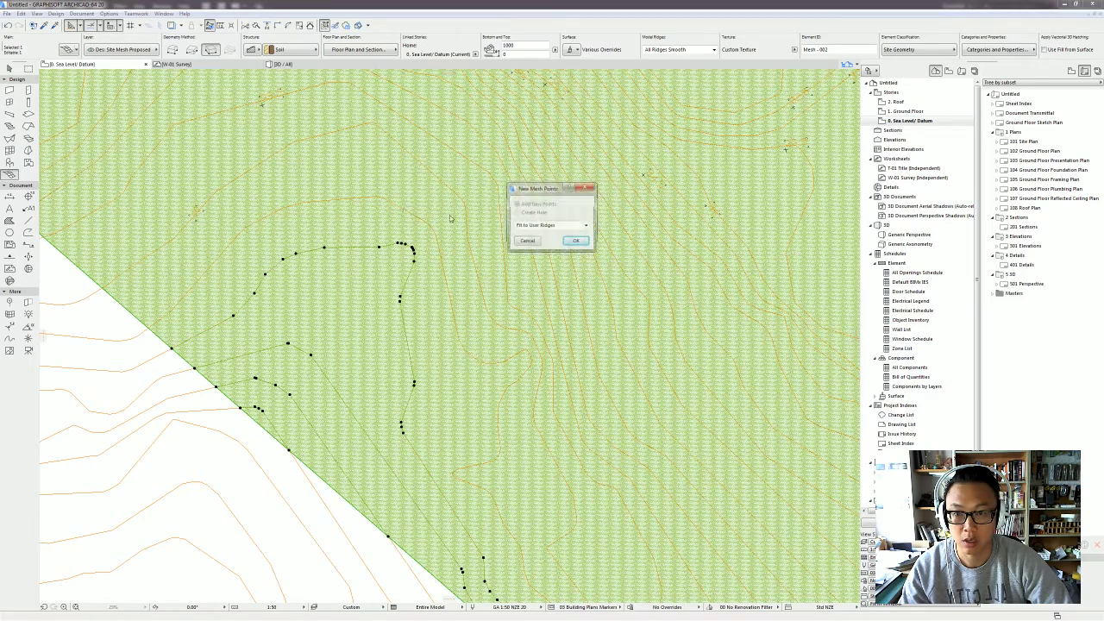
left_click(573, 241)
left_click(438, 178)
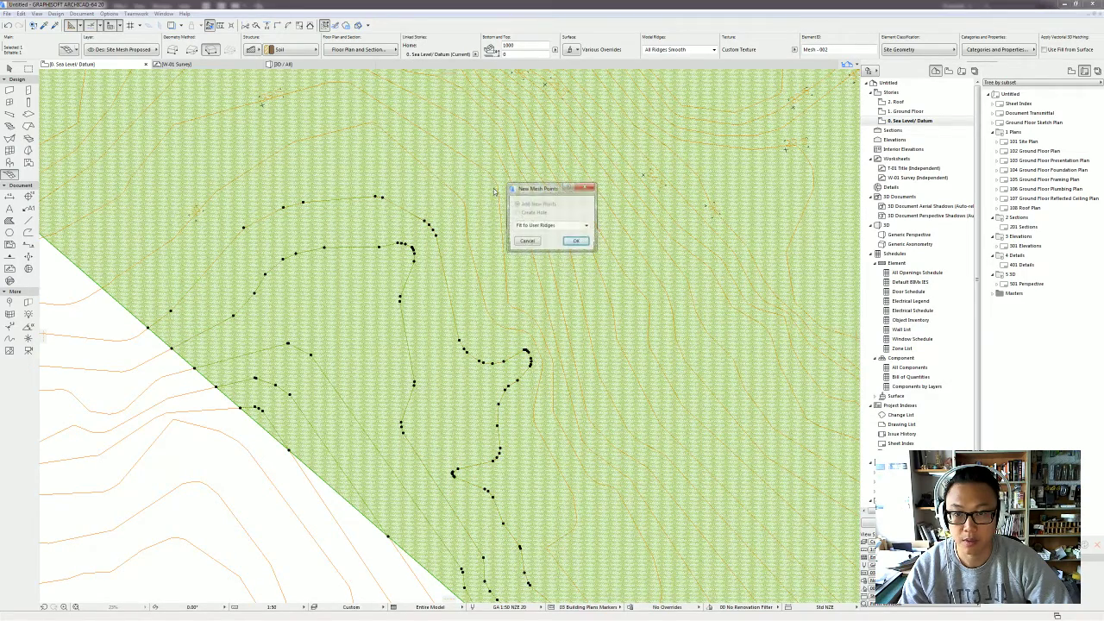
left_click(573, 241)
left_click(482, 171)
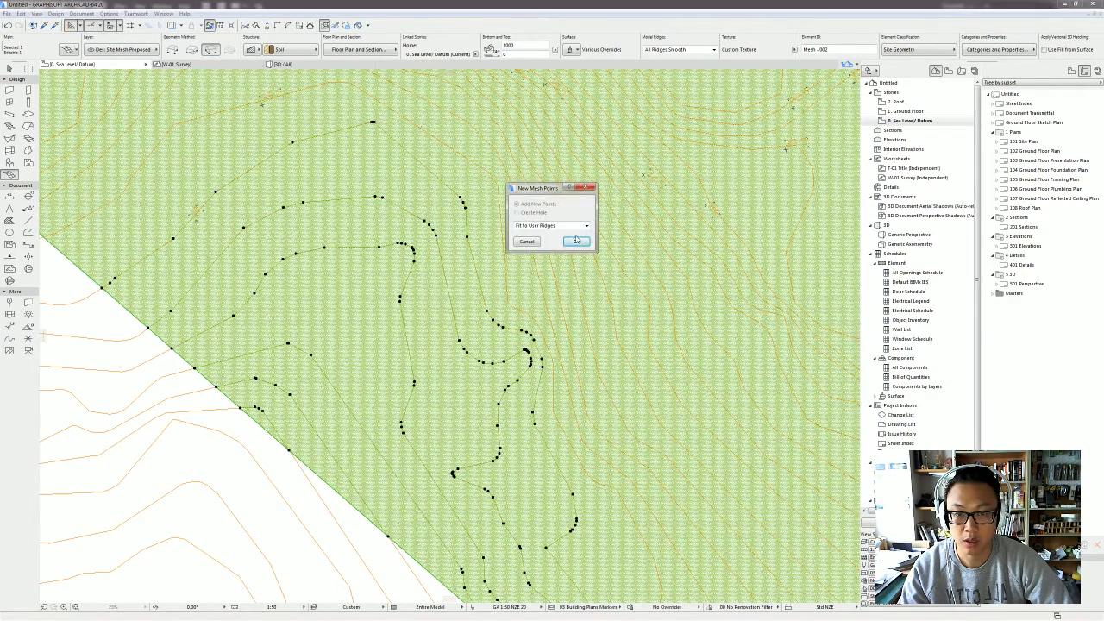
left_click(574, 241)
left_click(495, 152)
left_click(576, 241)
Step: Add the following four contours, up to the start of the steep central slope, as mesh points fitted to user ridges
scroll(438, 300, "down", 4)
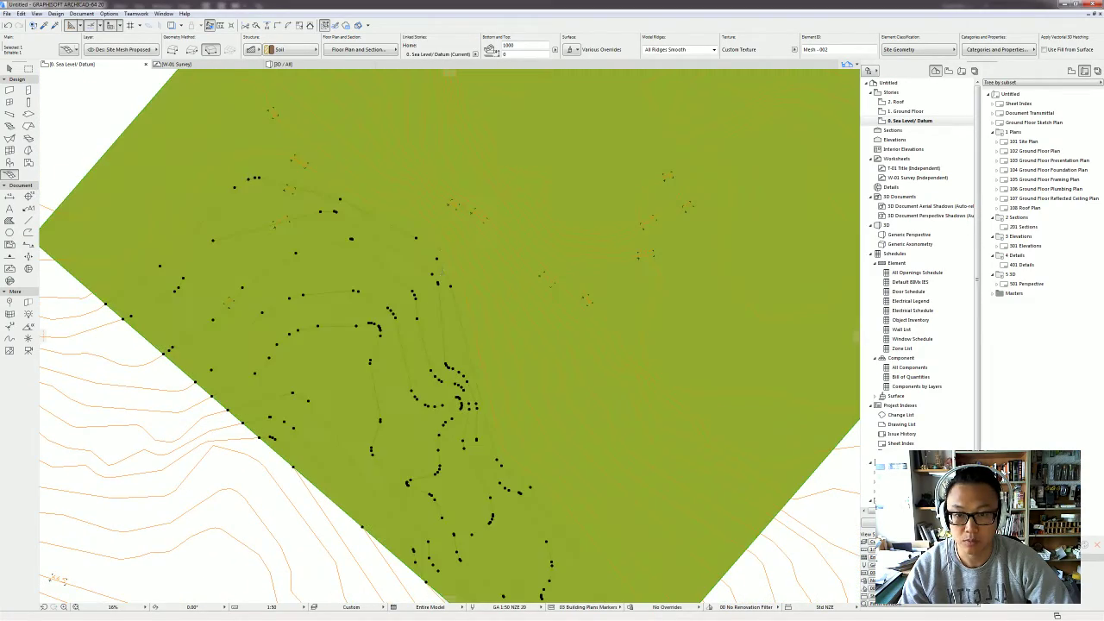
left_click(443, 246)
left_click(575, 240)
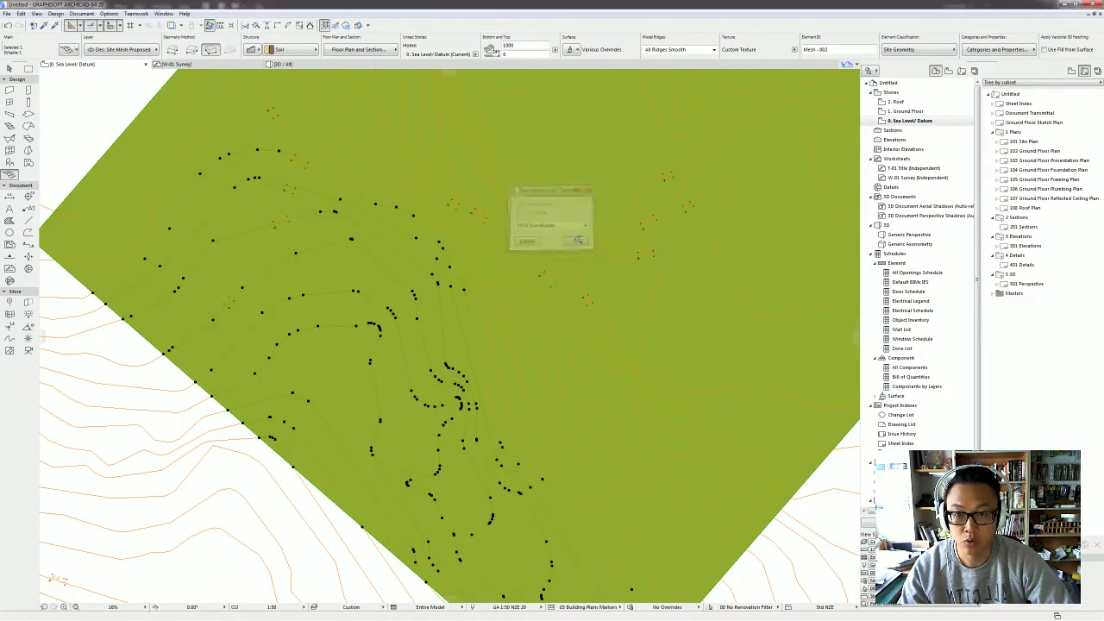
left_click(450, 239)
left_click(573, 240)
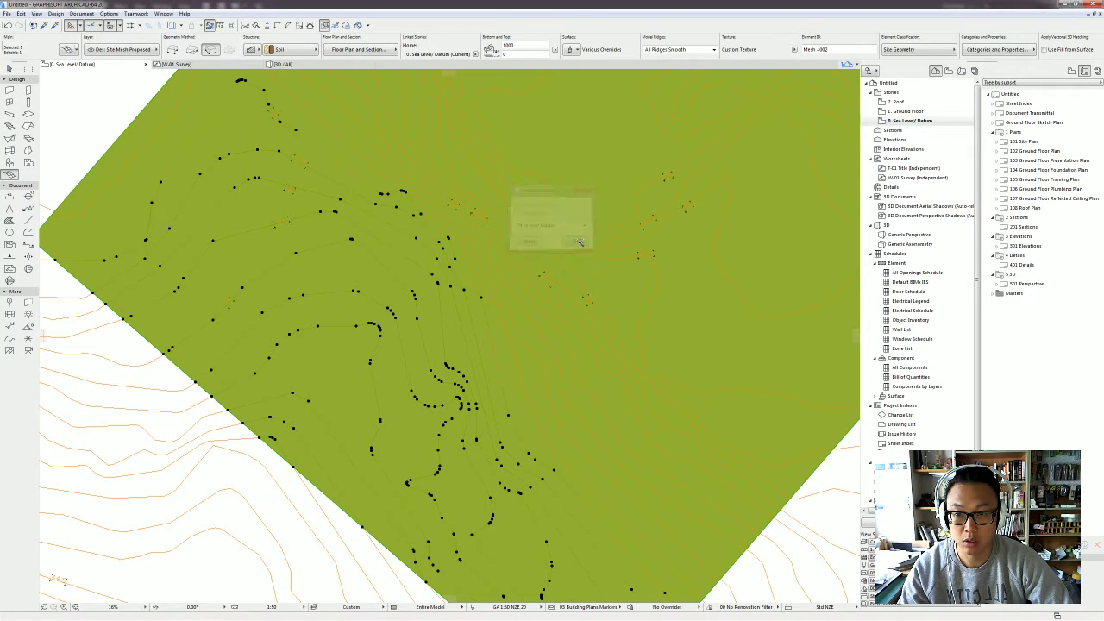
left_click(453, 233)
left_click(575, 241)
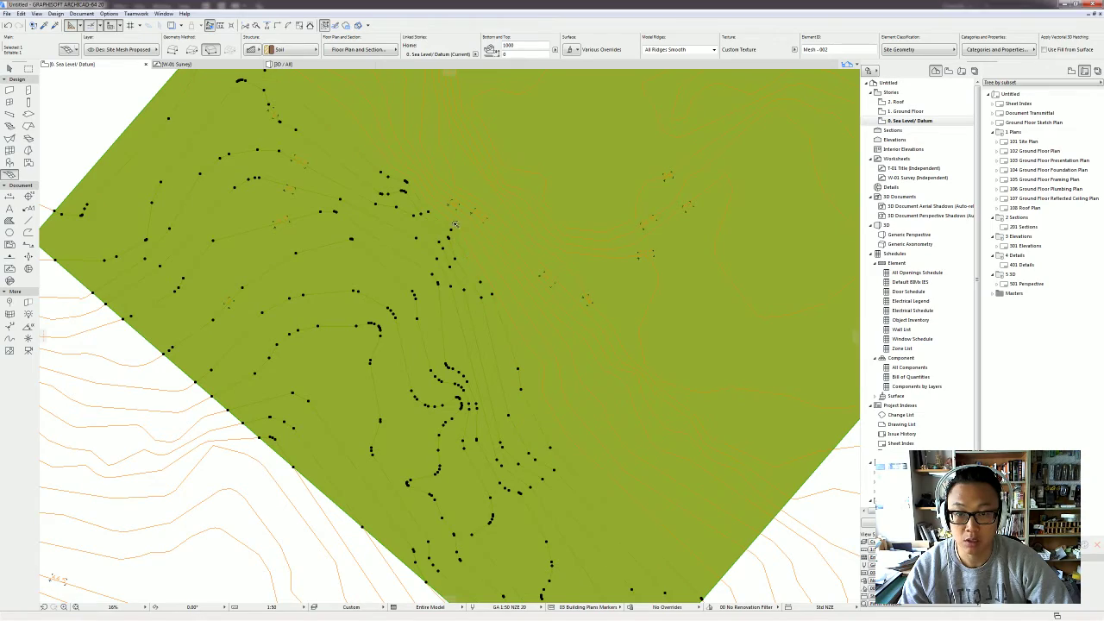
left_click(456, 224)
left_click(572, 239)
Step: Add mesh points along the next five closely spaced contours running down the steep central slope, fitted to user ridges
scroll(463, 222, "up", 3)
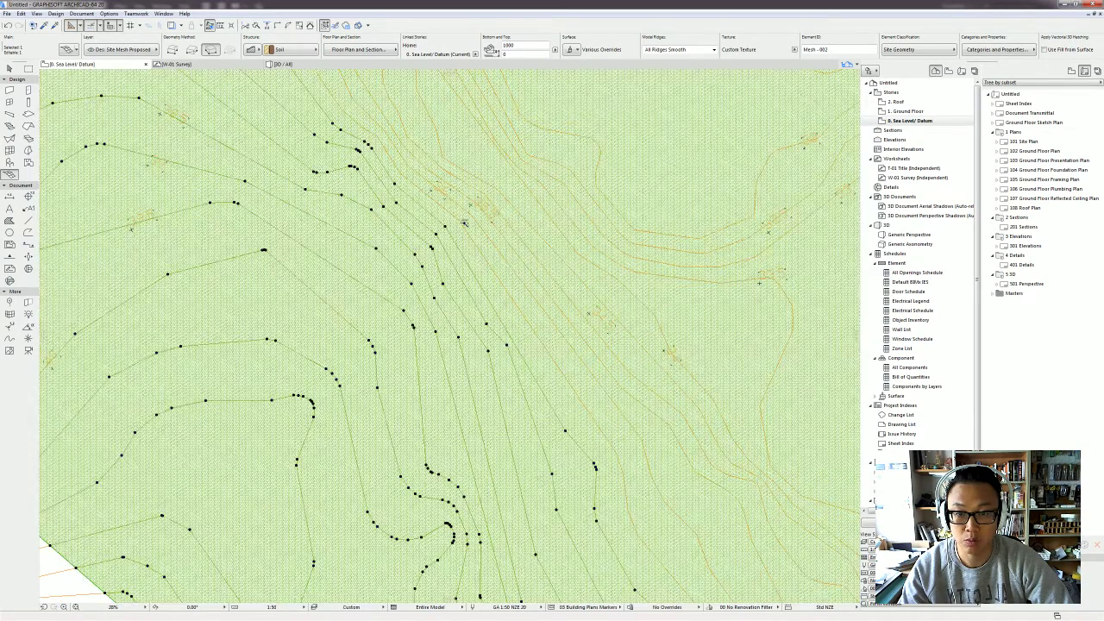
left_click(473, 225)
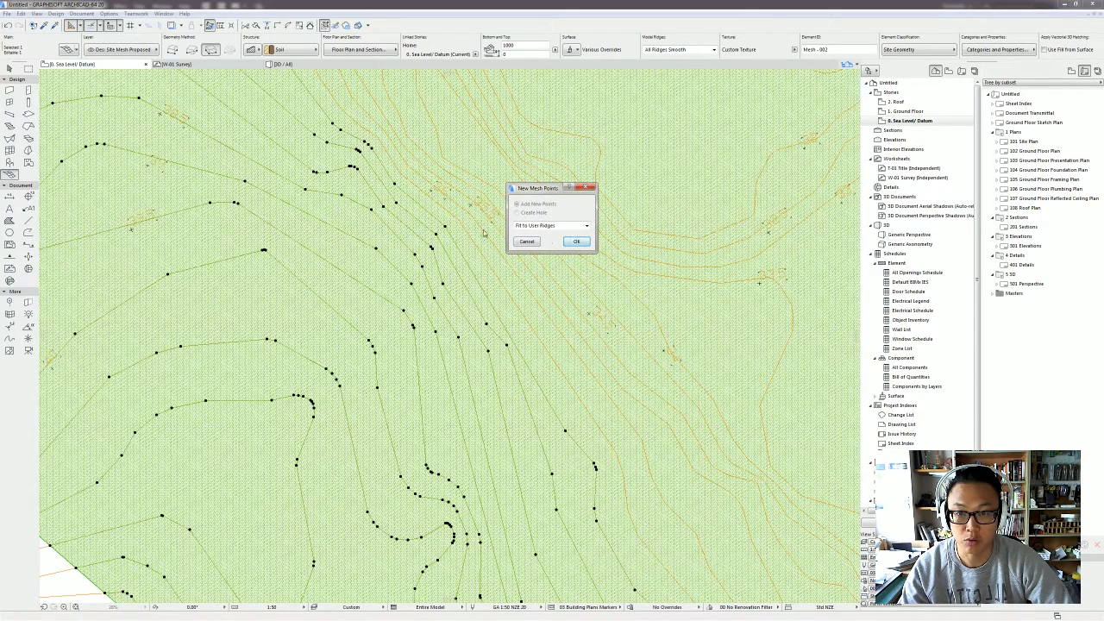
left_click(578, 241)
left_click(469, 218)
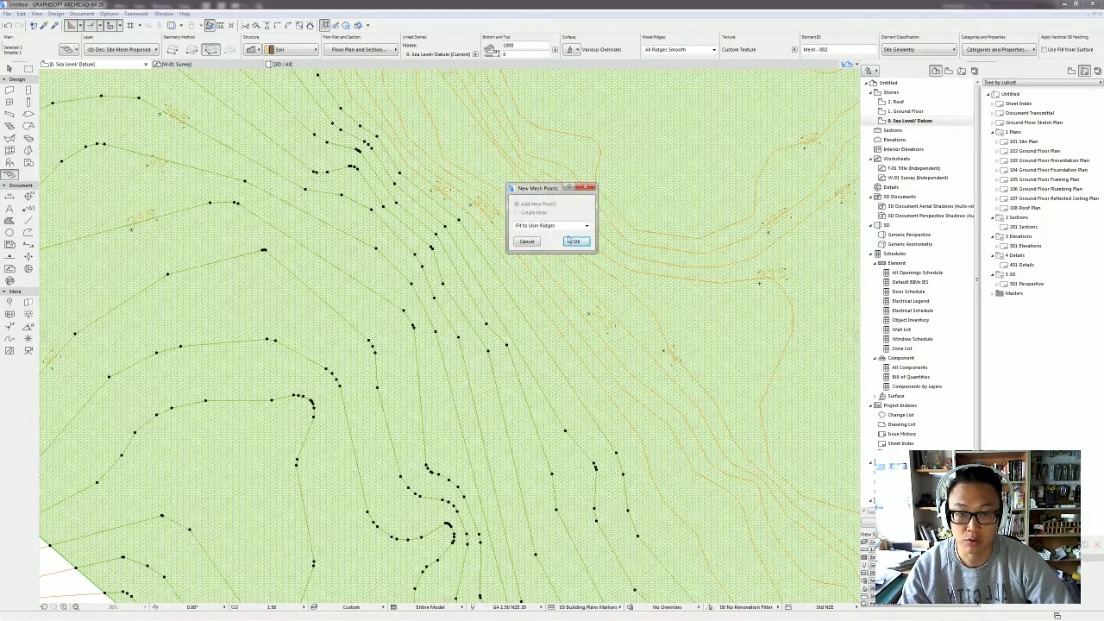
left_click(574, 240)
left_click(510, 244)
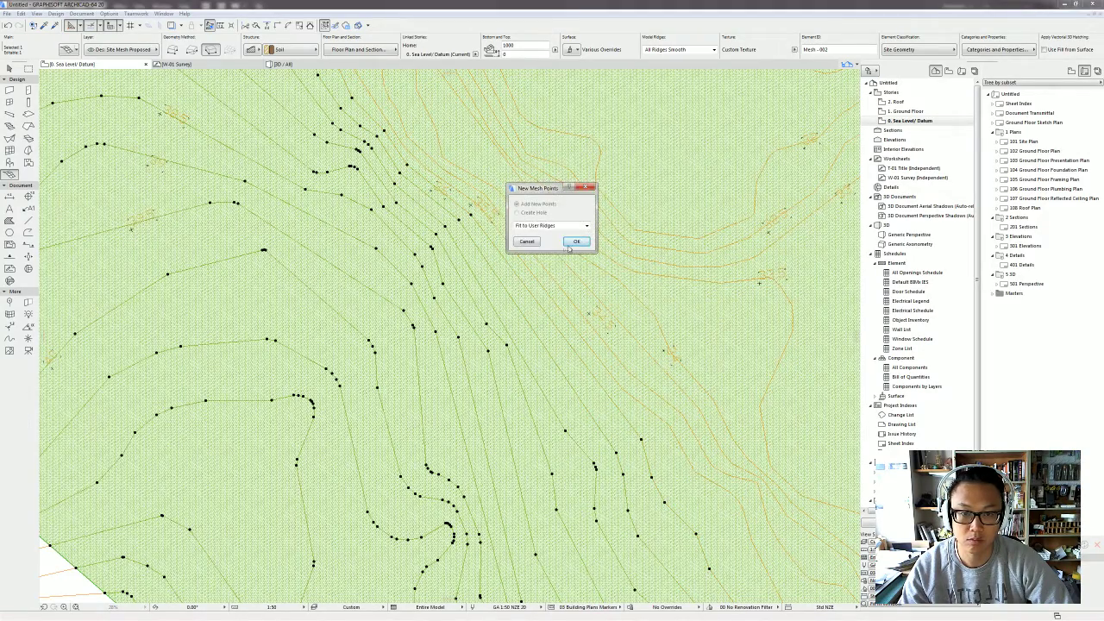
left_click(575, 240)
left_click(533, 251)
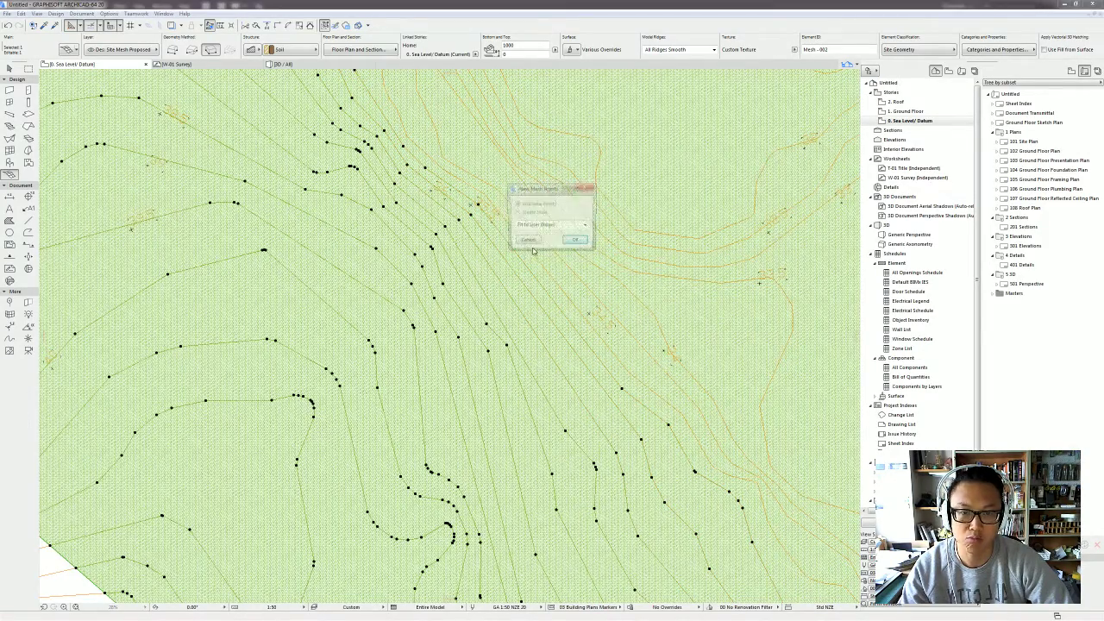
left_click(576, 242)
left_click(550, 250)
left_click(578, 242)
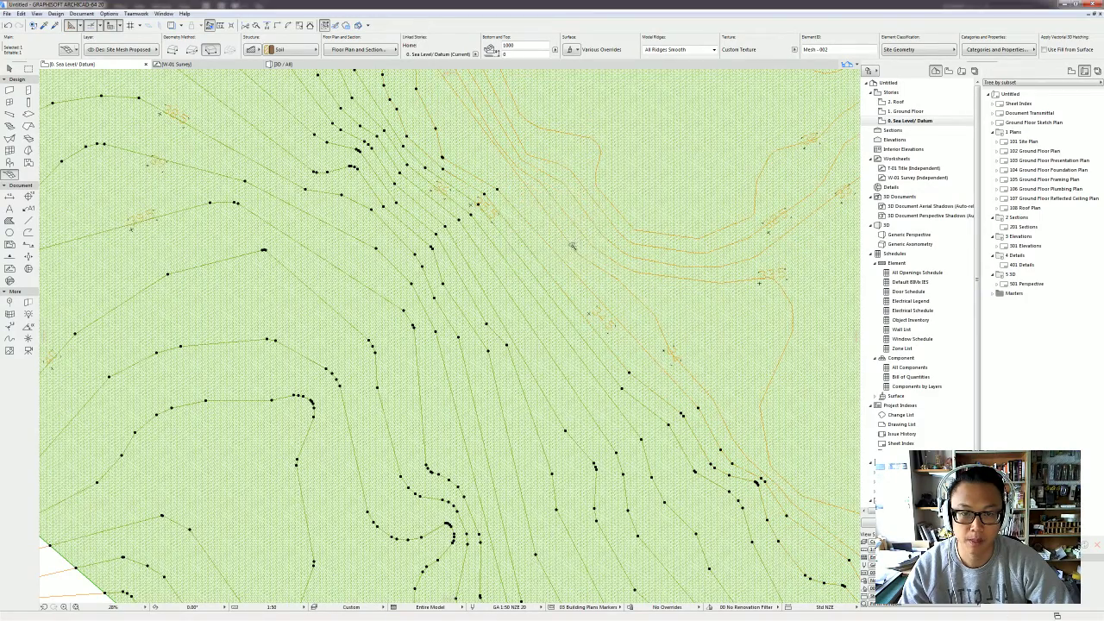
Step: Add the next five contours, including those bending east around the centre of the site, as mesh points fitted to user ridges
left_click(577, 253)
left_click(576, 242)
left_click(594, 251)
left_click(576, 241)
left_click(614, 246)
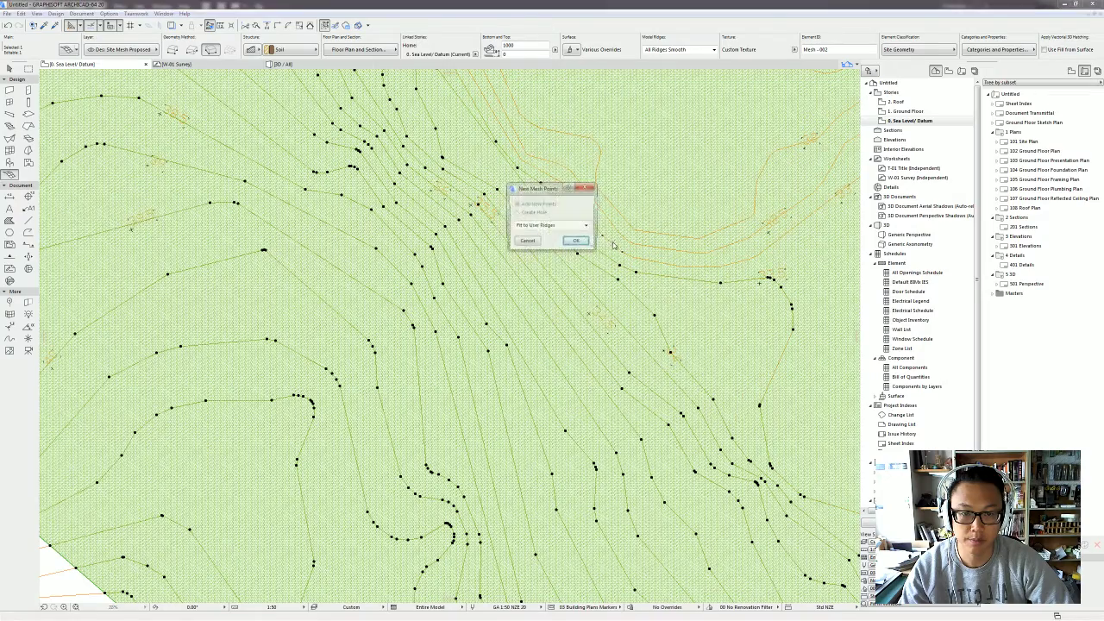
left_click(576, 240)
left_click(619, 236)
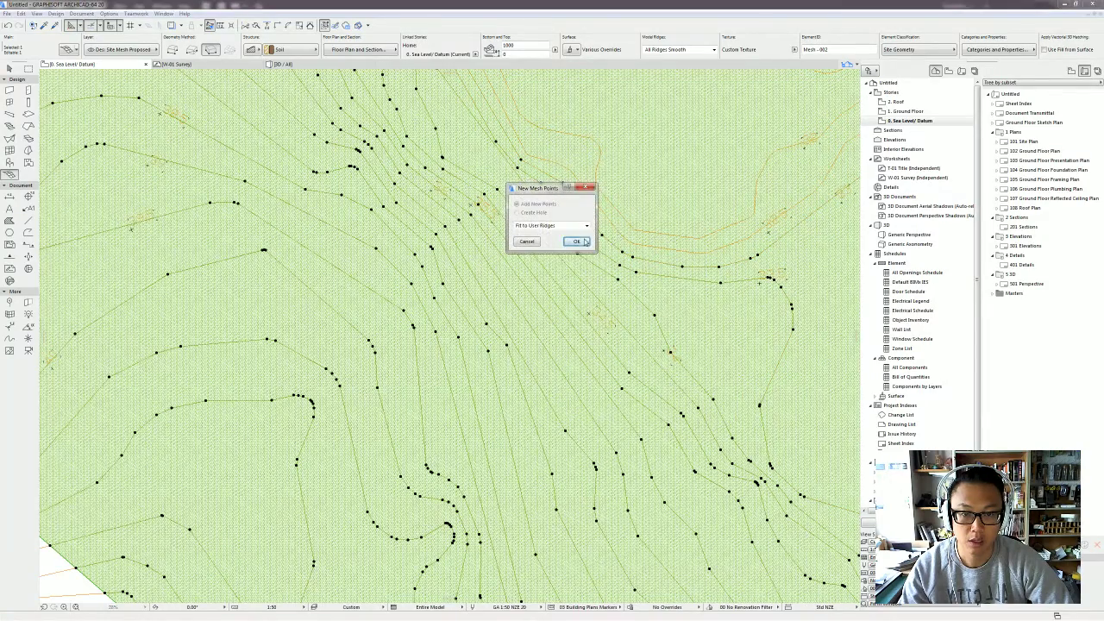
left_click(576, 240)
left_click(624, 219)
left_click(576, 240)
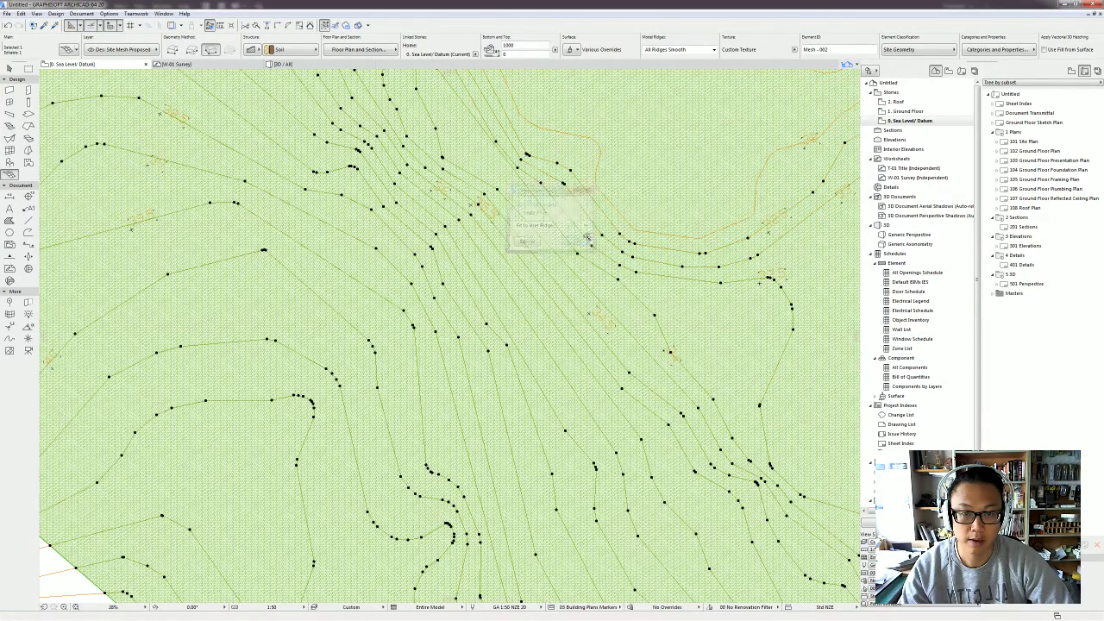
Step: Add the next two contours northeast of the site's centre as mesh points fitted to user ridges
scroll(498, 275, "down", 2)
middle_click_drag(674, 175, 595, 311)
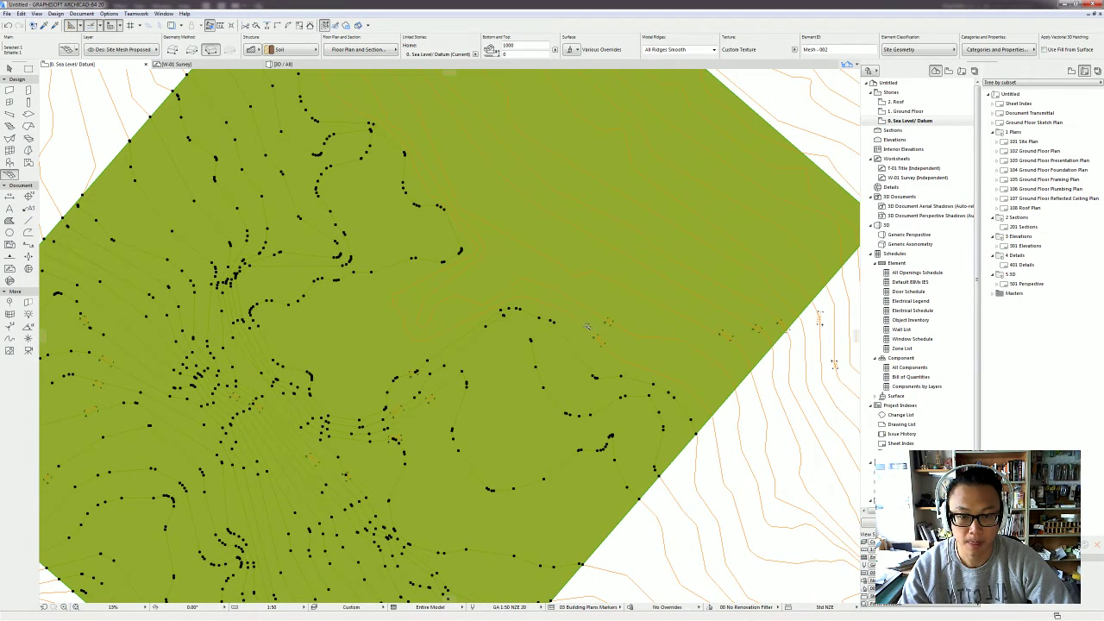
left_click(592, 329)
left_click(576, 240)
left_click(540, 283)
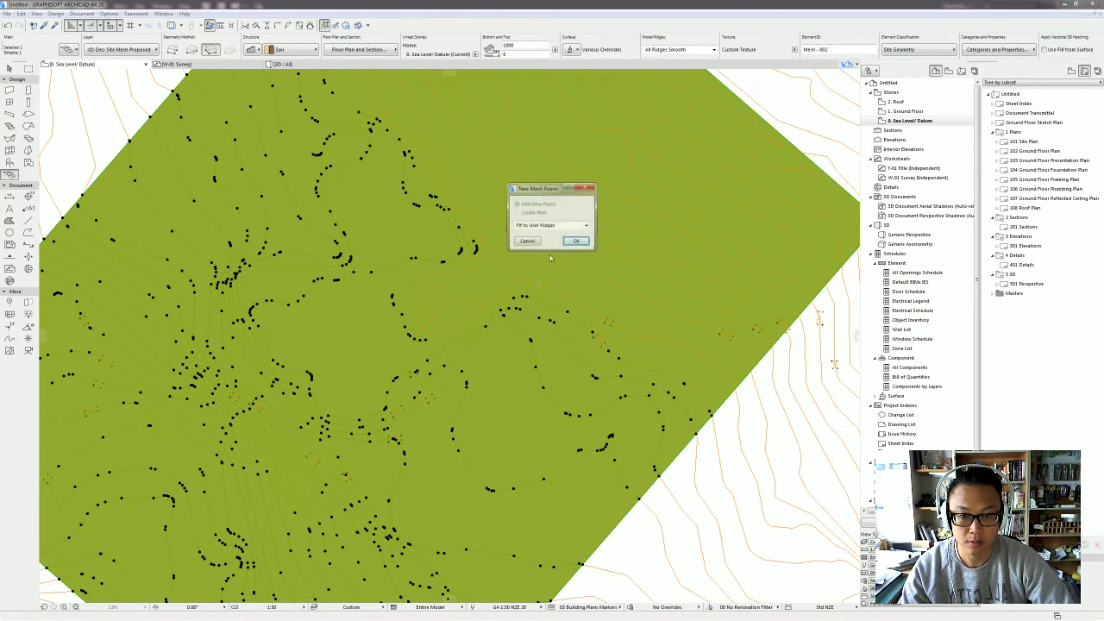
left_click(576, 240)
left_click(555, 259)
left_click(576, 241)
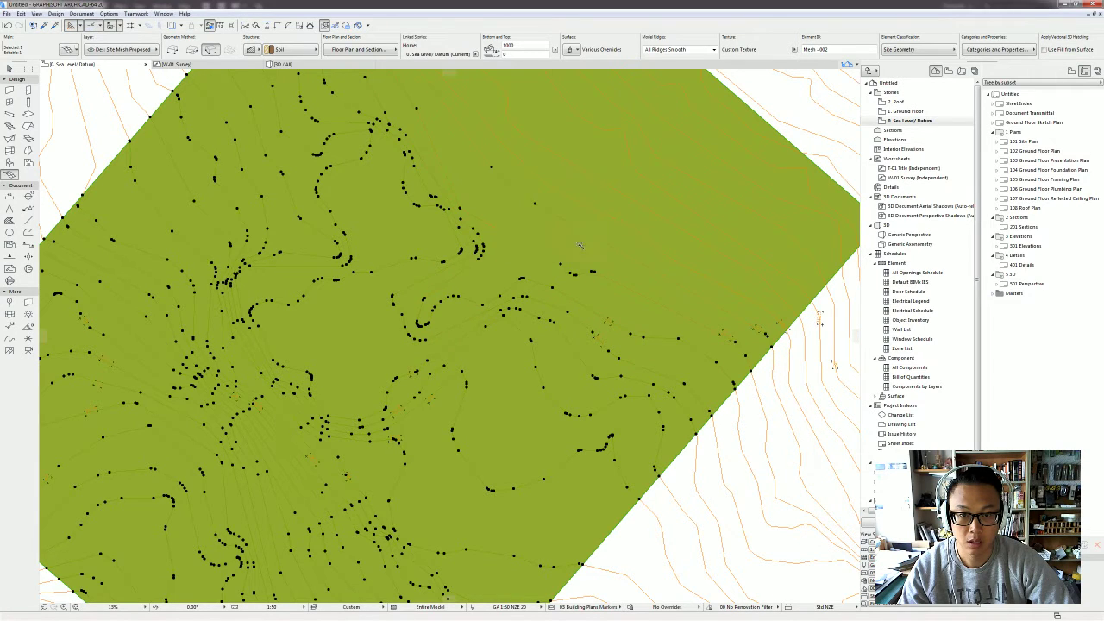
key("ctrl+z")
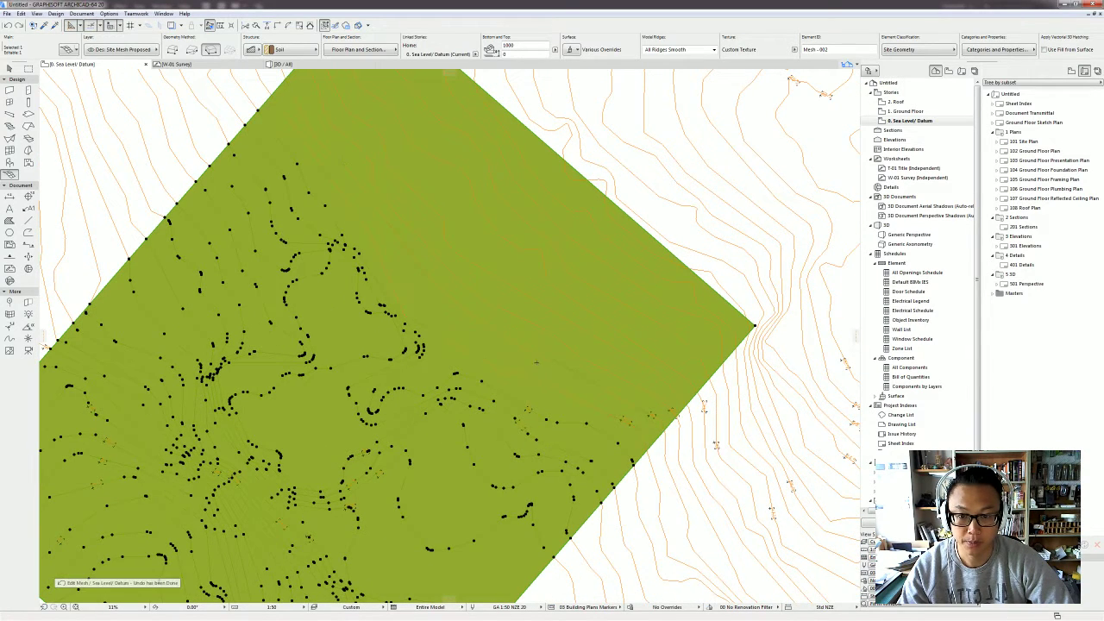
Step: Add mesh points along the next three contours running toward the east corner of the mesh, fitted to user ridges
scroll(537, 362, "up", 2)
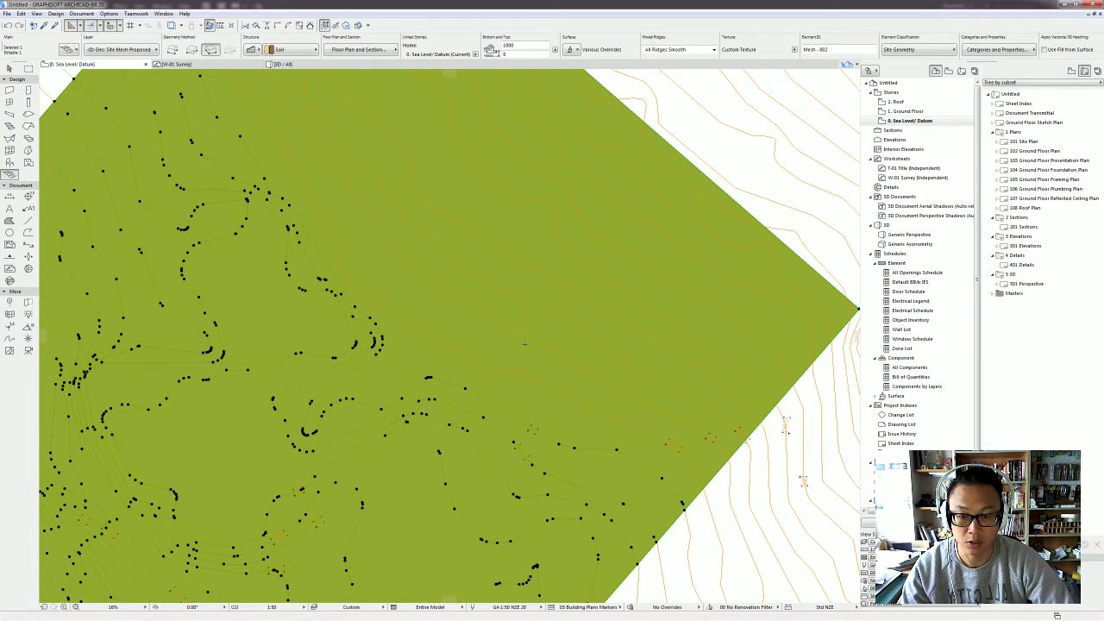
left_click(510, 369)
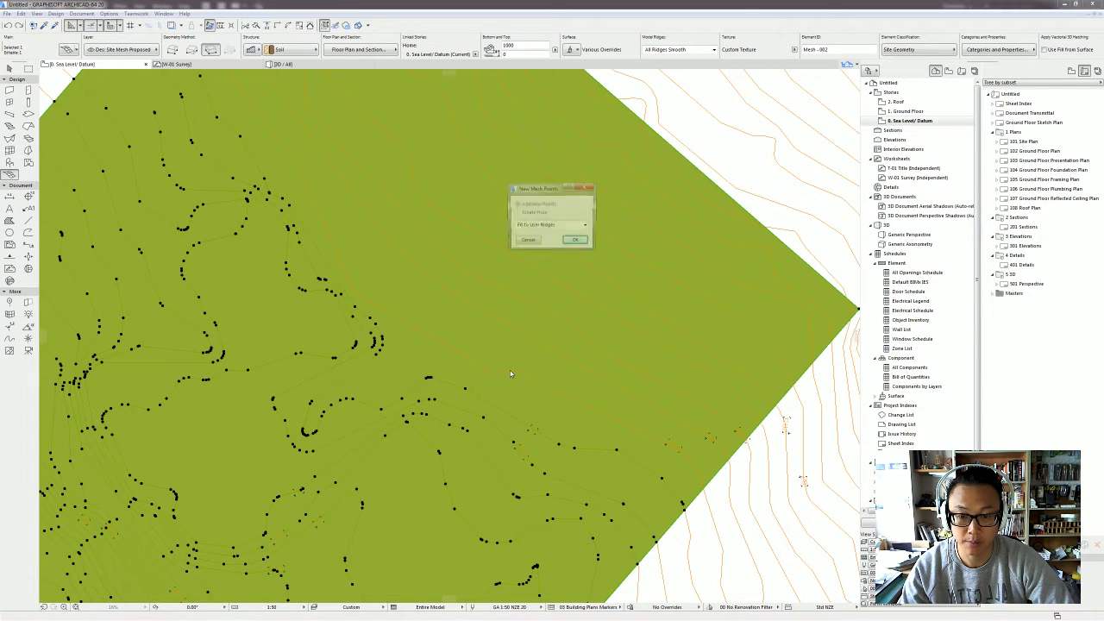
left_click(580, 245)
left_click(500, 324)
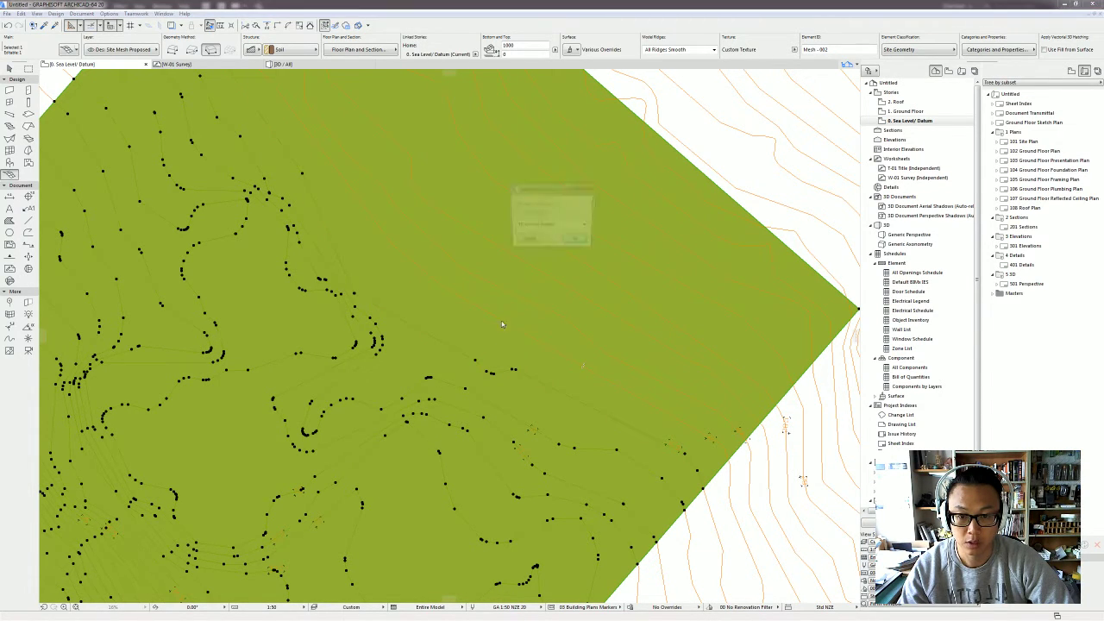
left_click(579, 241)
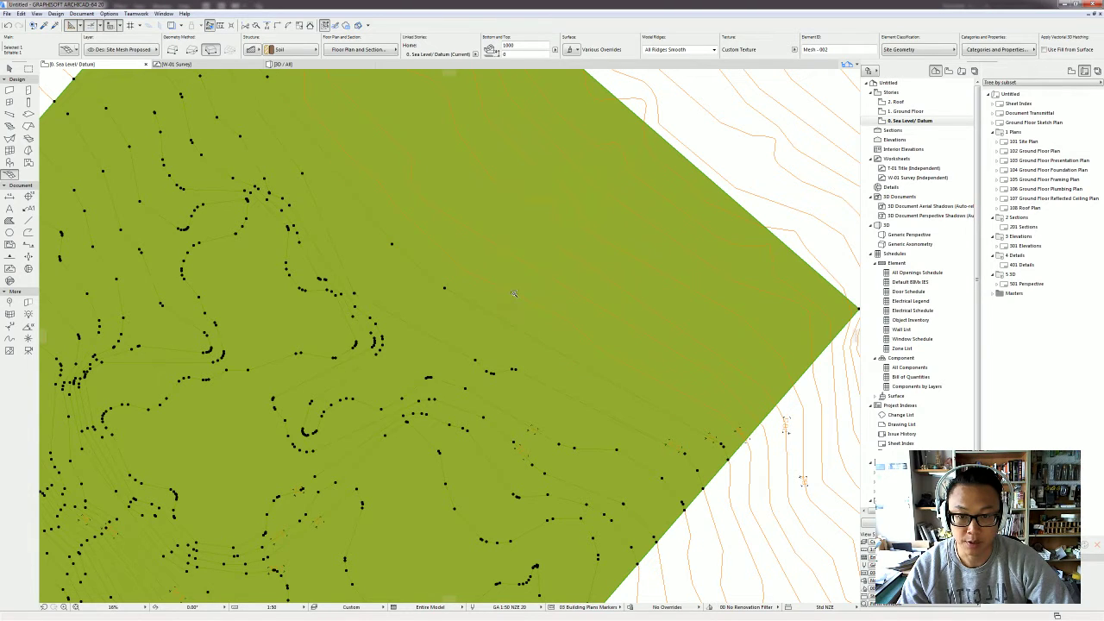
left_click(513, 294)
left_click(576, 240)
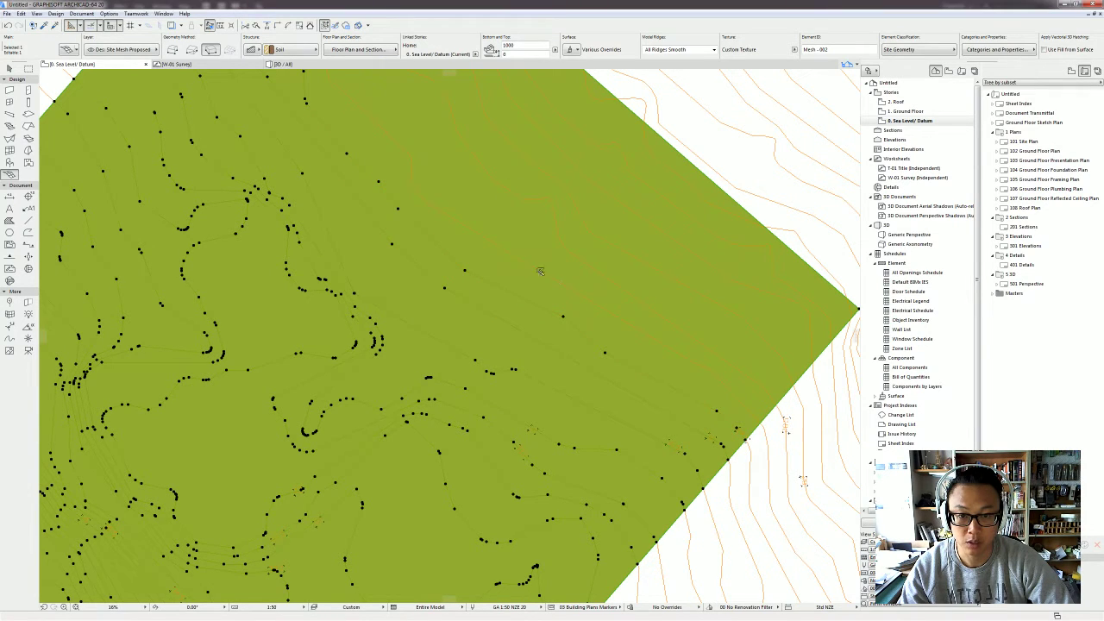
Step: Continue northeast with the following three contours, adding each as mesh points fitted to user ridges
left_click(540, 270)
left_click(577, 242)
left_click(565, 259)
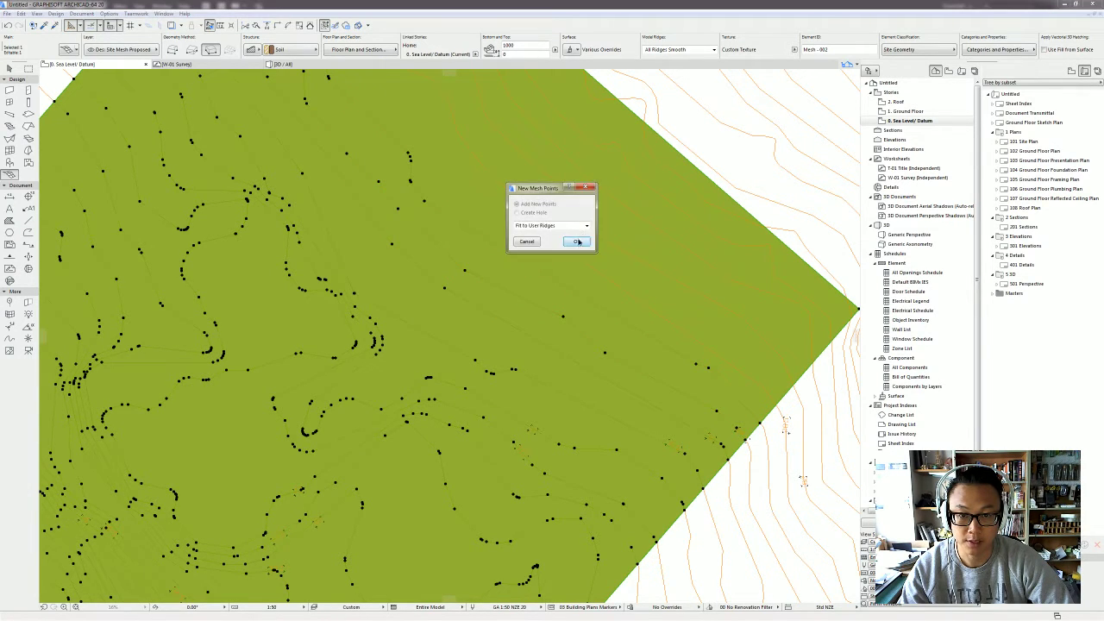
left_click(577, 241)
left_click(549, 200)
left_click(577, 242)
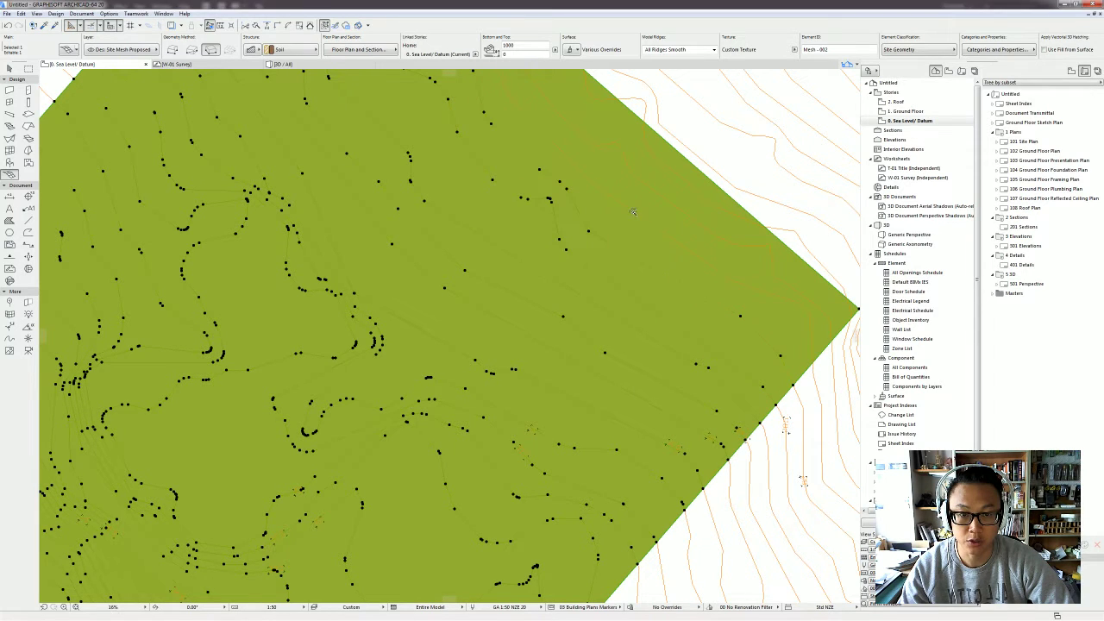
Step: Add the contours nearest the mesh's east corner and northeast edge as mesh points fitted to user ridges
left_click(632, 212)
left_click(577, 241)
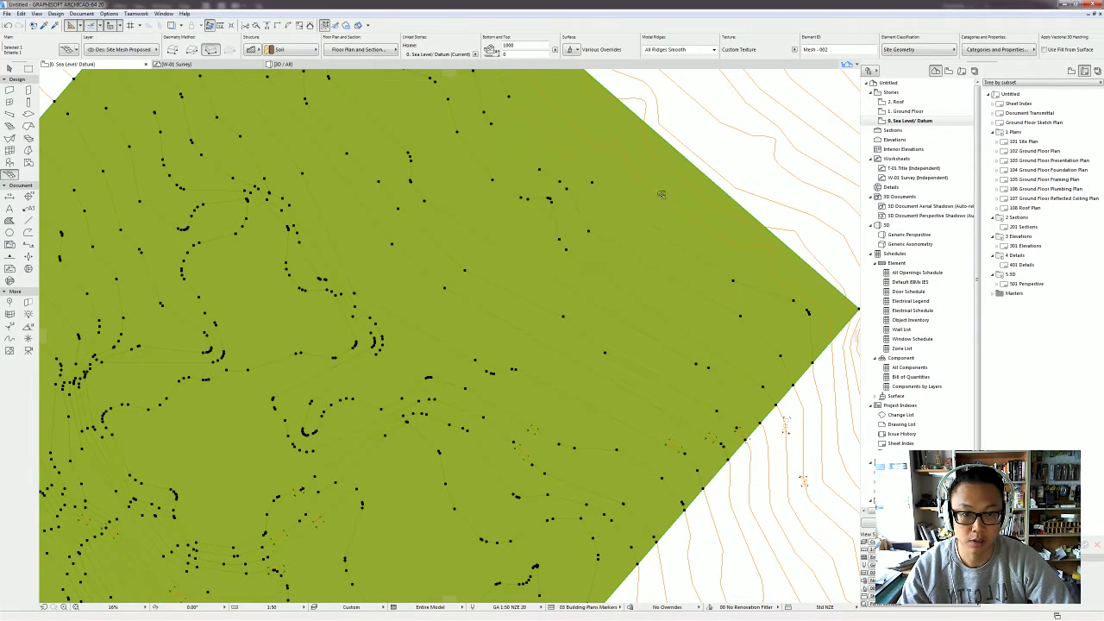
left_click(661, 194)
left_click(577, 241)
middle_click_drag(693, 222, 584, 336)
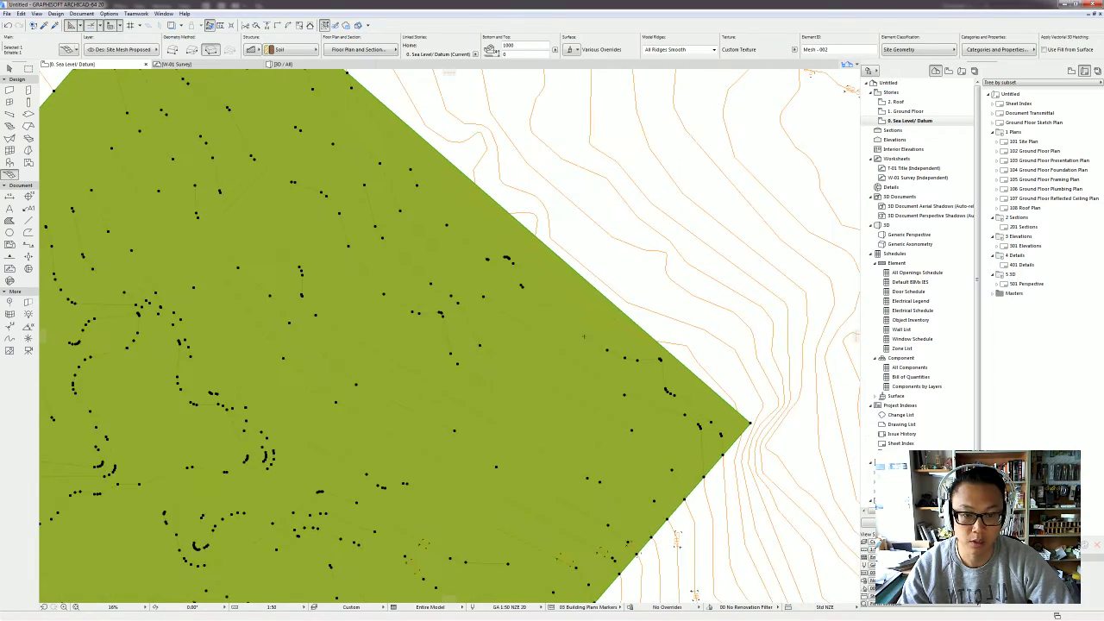
left_click(599, 319)
left_click(577, 242)
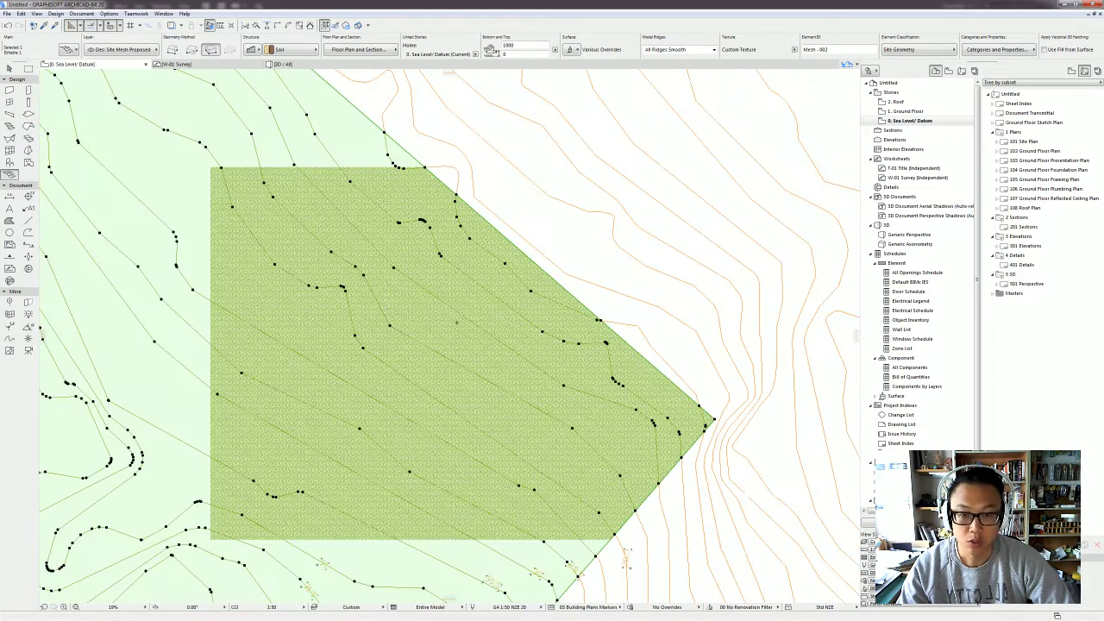
Step: Add the three missing contours across the northwest side of the mesh's north corner as mesh points fitted to user ridges
scroll(499, 367, "up", 5)
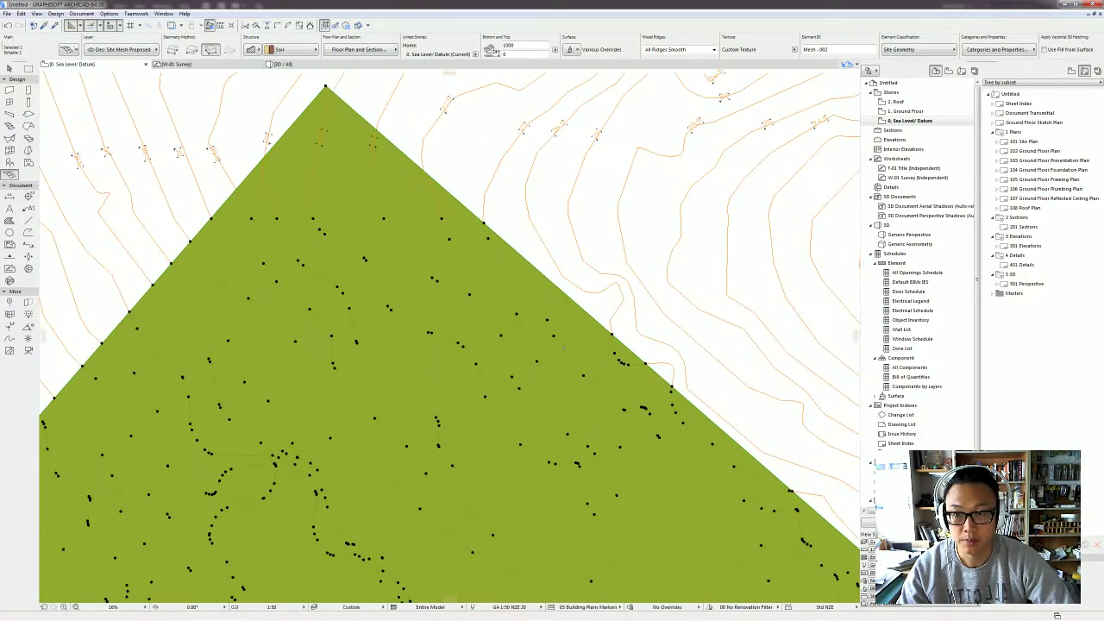
middle_click_drag(400, 195, 491, 231)
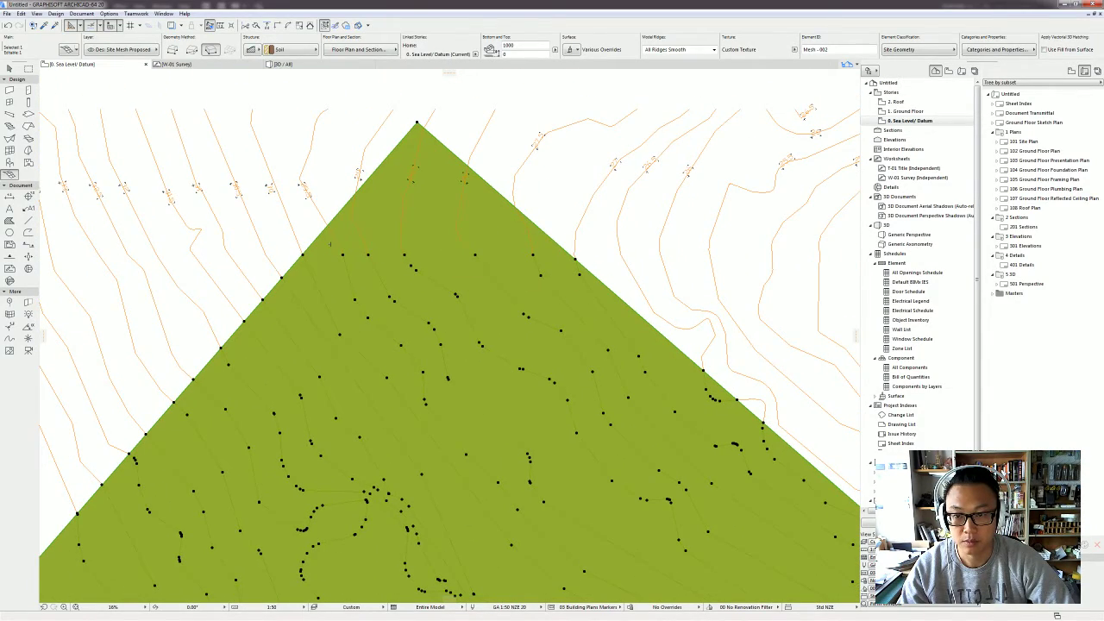
middle_click_drag(336, 239, 421, 207)
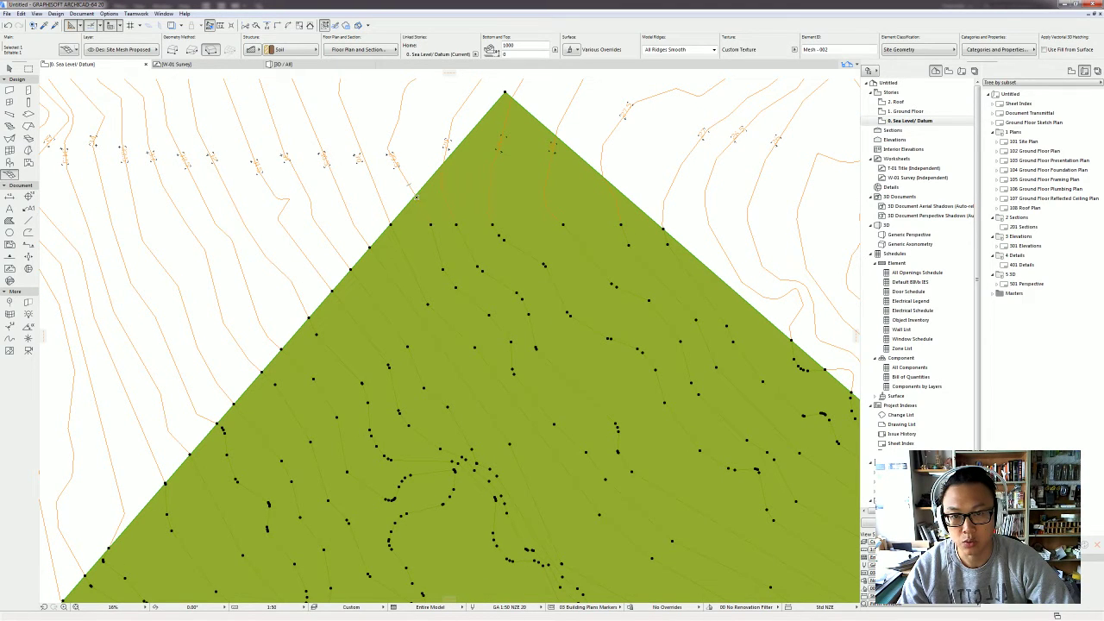
left_click(423, 209)
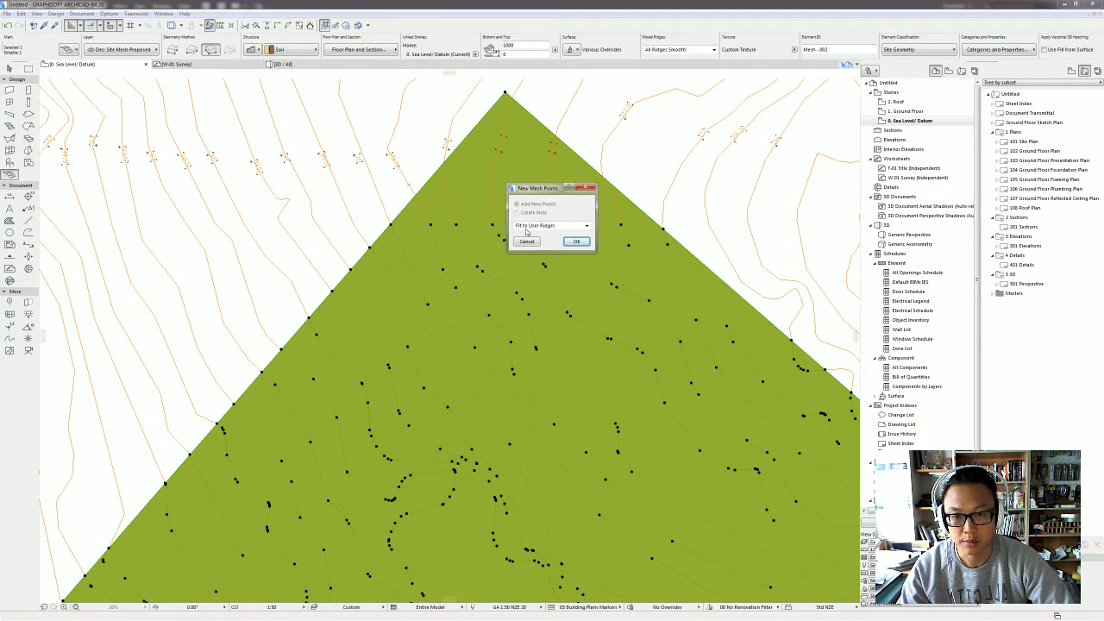
key("Return")
left_click(443, 189)
key("Return")
left_click(505, 177)
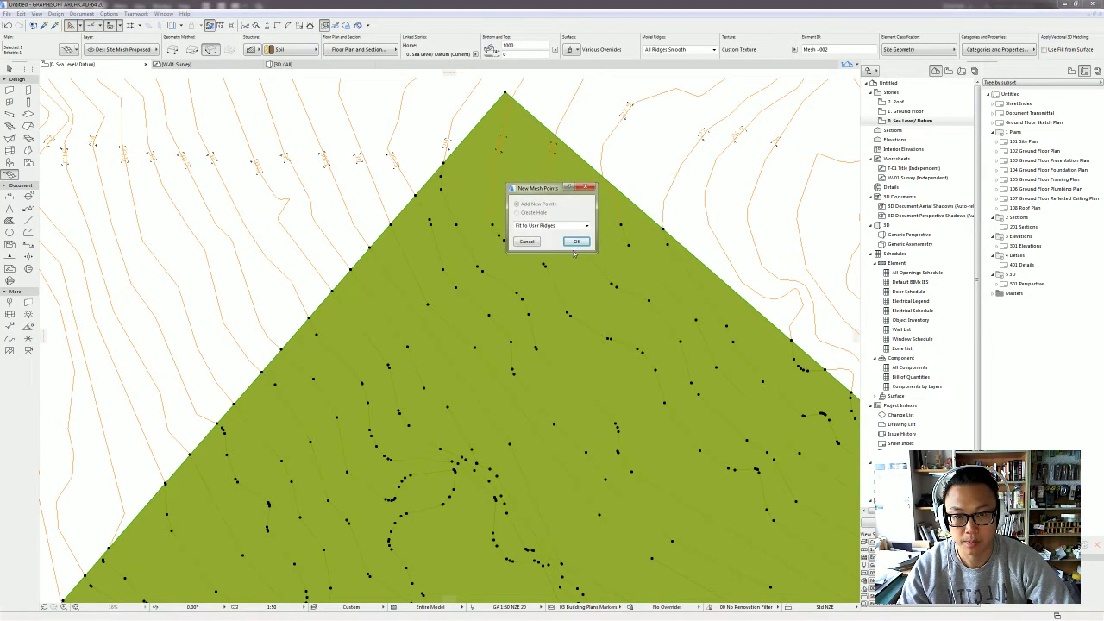
key("Return")
Step: Add the last two contours on the northeast side of the north corner as user ridges and finish editing the mesh
left_click(545, 202)
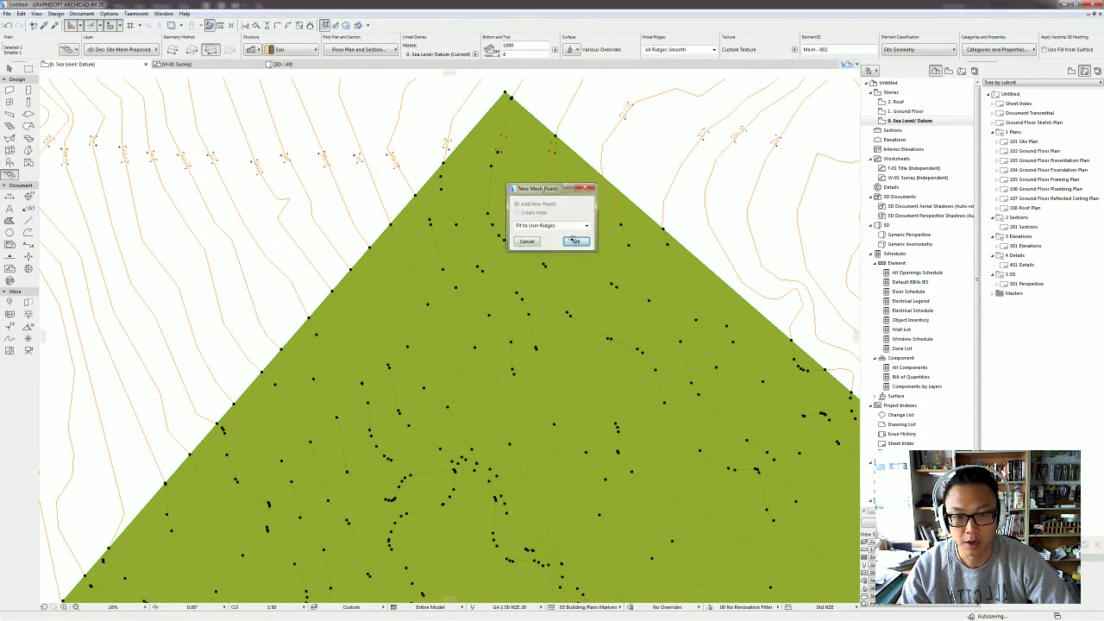
left_click(572, 241)
left_click(631, 231)
left_click(576, 241)
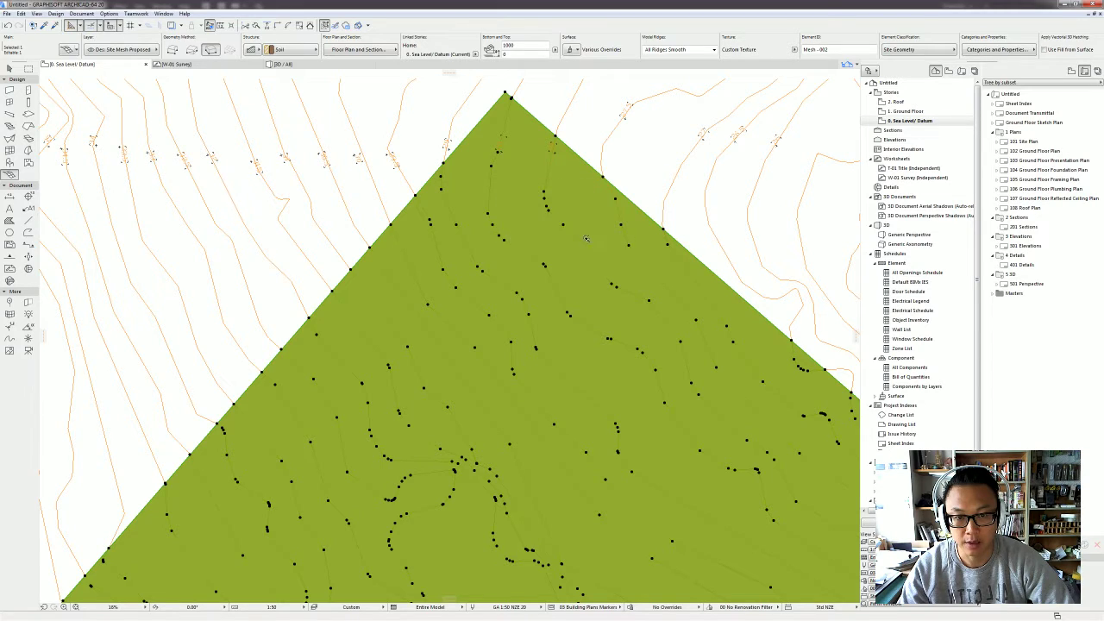
scroll(516, 169, "down", 5)
key("Escape")
middle_click_drag(541, 273, 475, 263)
key("Escape")
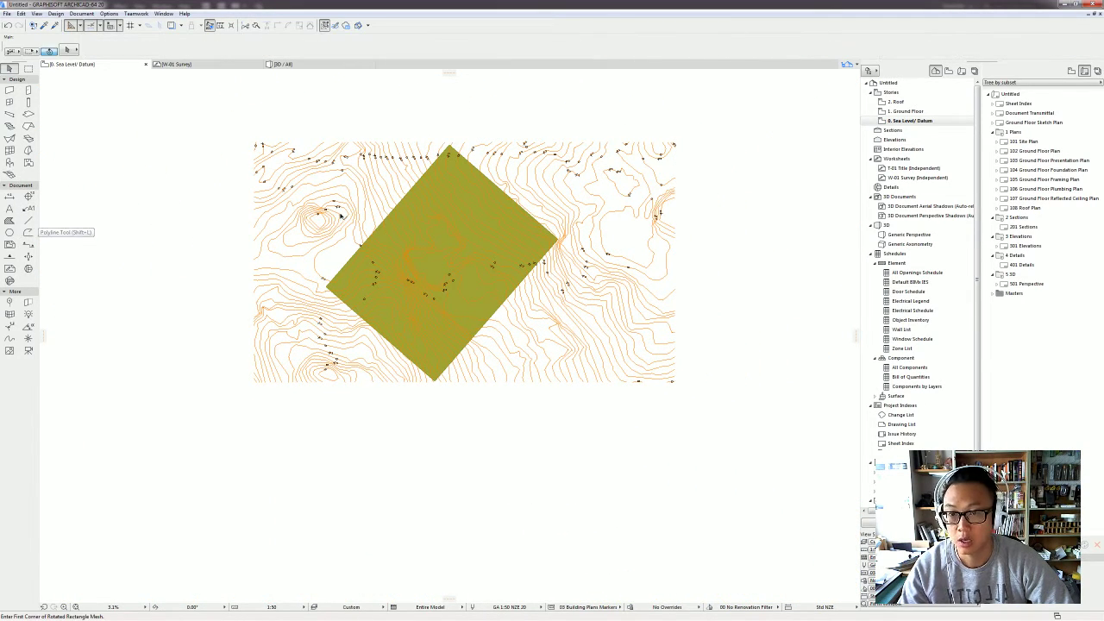
Step: Select all contour polylines and drag a copy of them straight down to the empty area below the survey
left_click(349, 205)
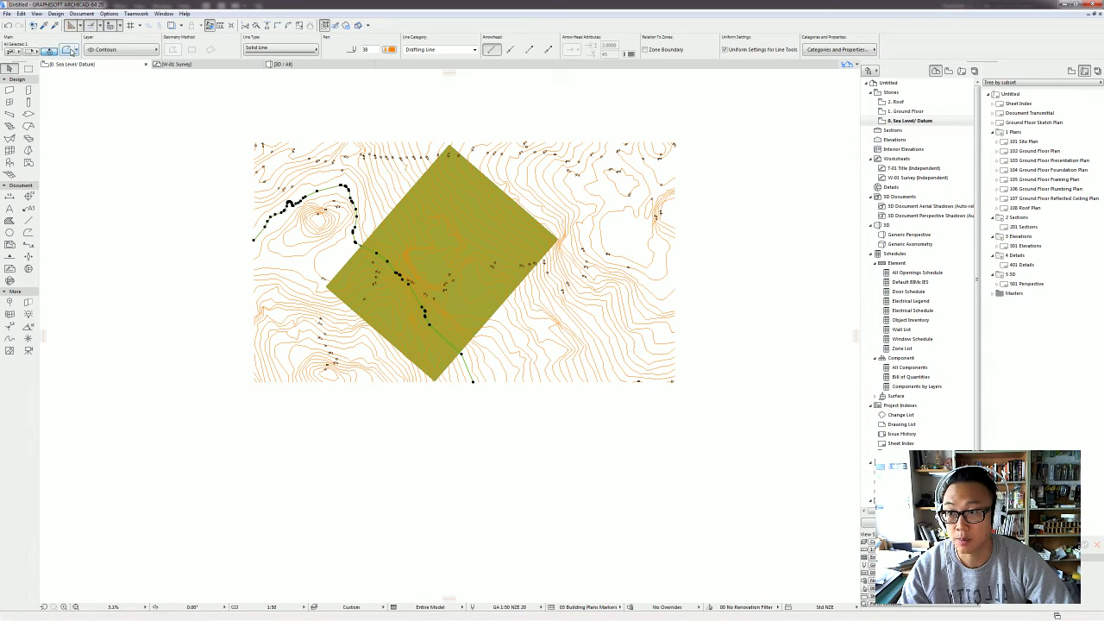
key("Escape")
left_click(29, 232)
scroll(471, 272, "down", 2)
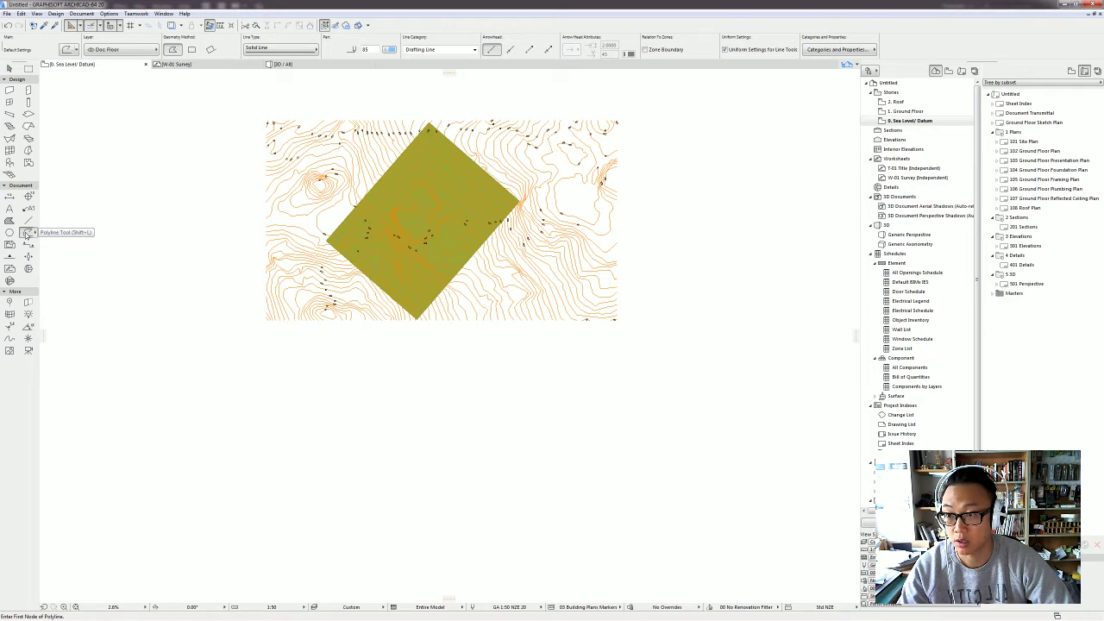
key("ctrl+a")
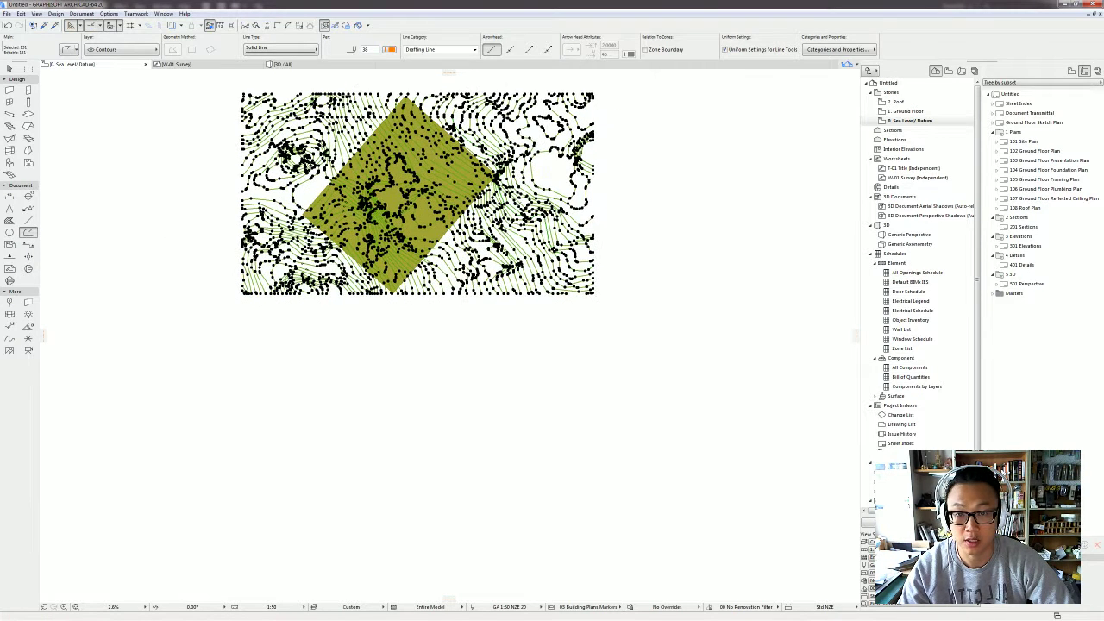
key("ctrl+d")
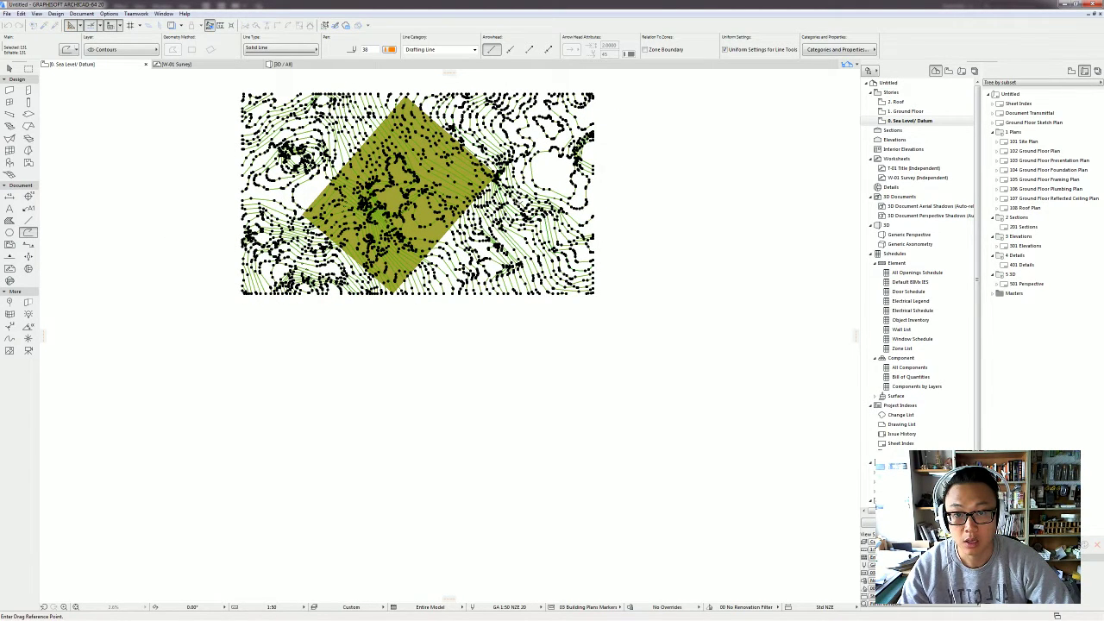
left_click(518, 202)
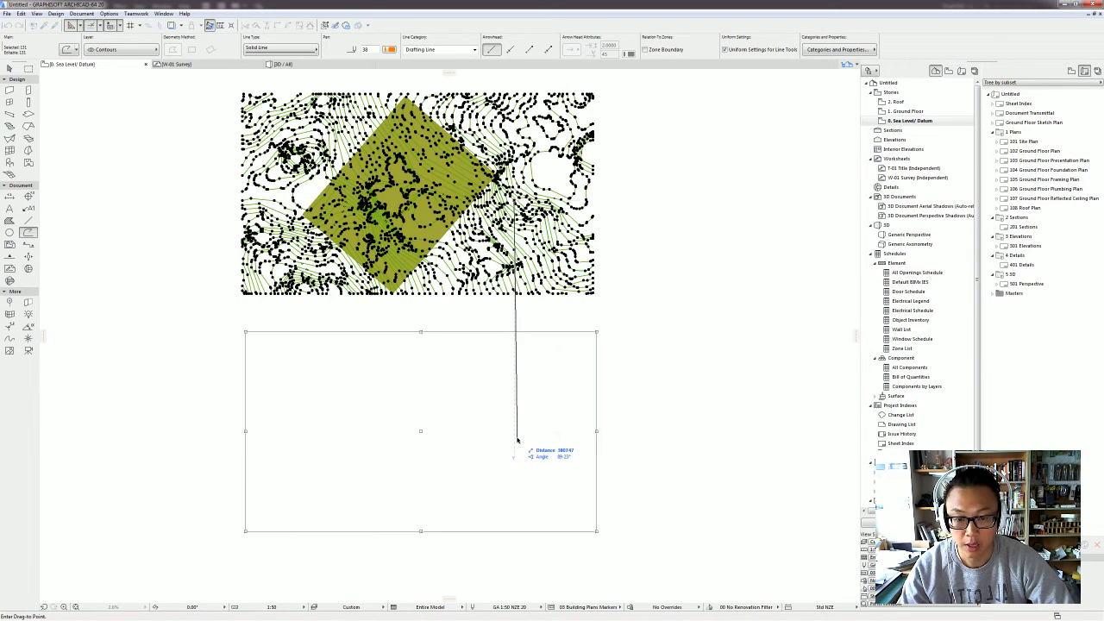
key("ctrl")
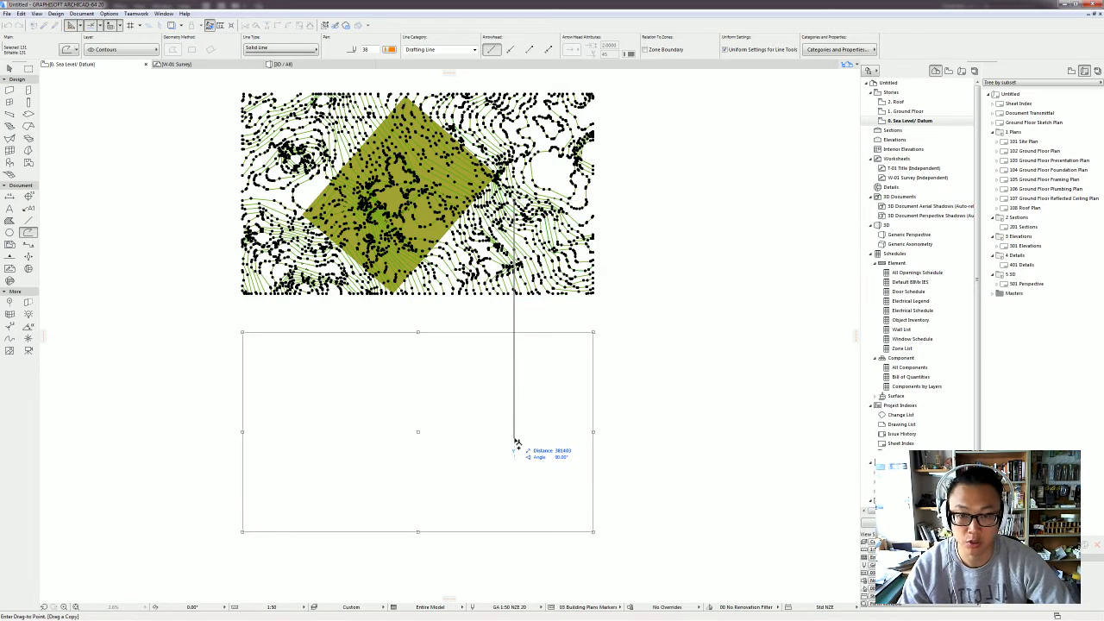
left_click(516, 443)
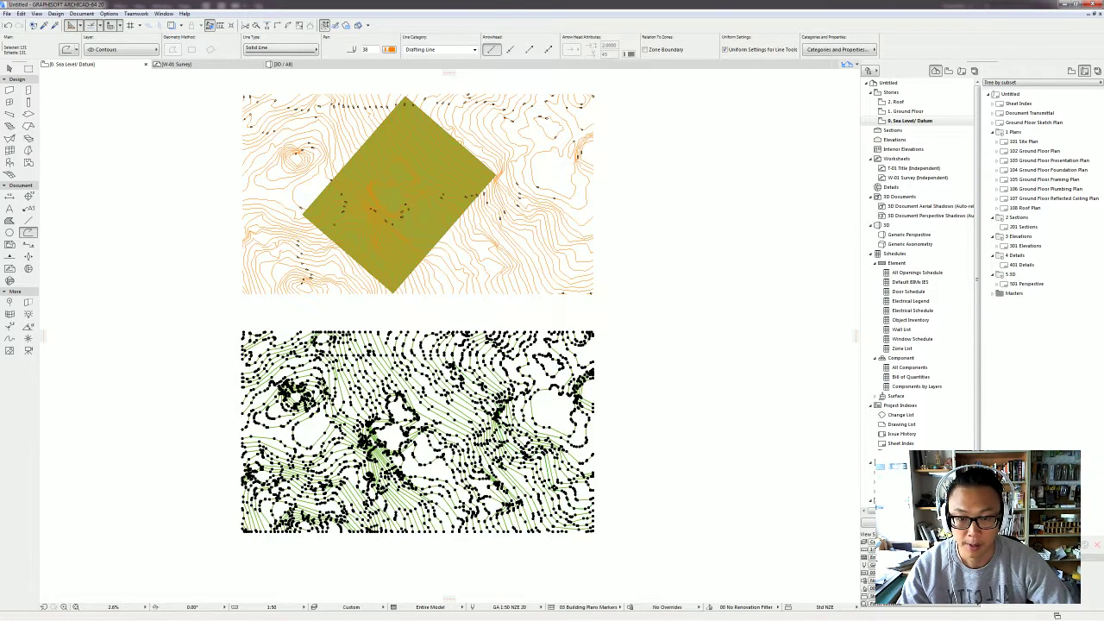
key("Escape")
Step: Check individual polylines in the copied contour set, including those along its east side and the long western contour
left_click(592, 457)
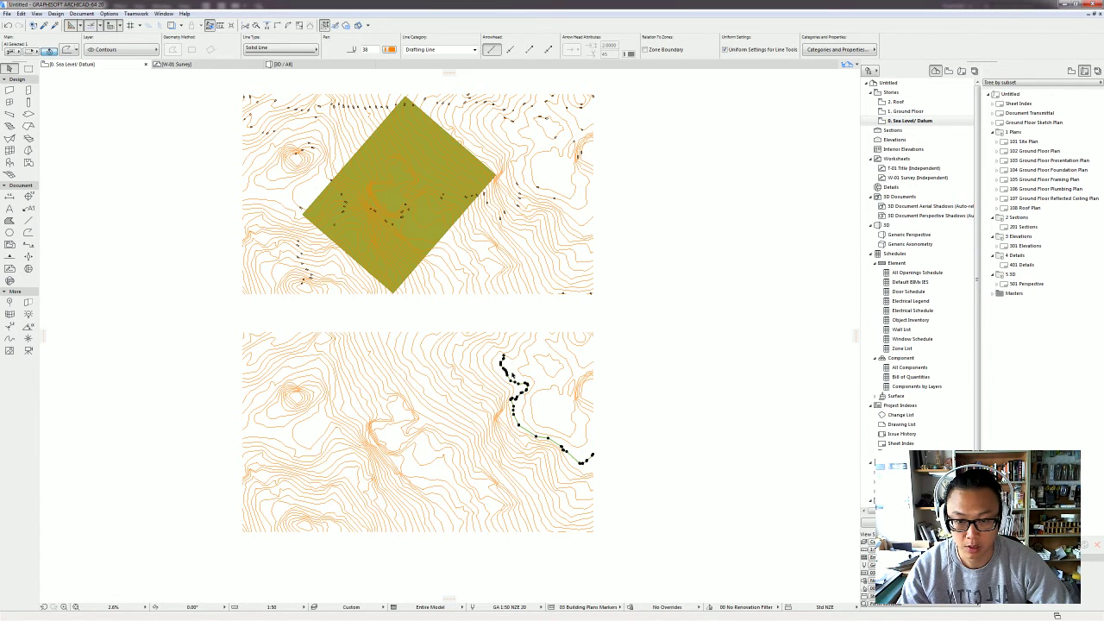
left_click(512, 358)
left_click(519, 347)
left_click(521, 345)
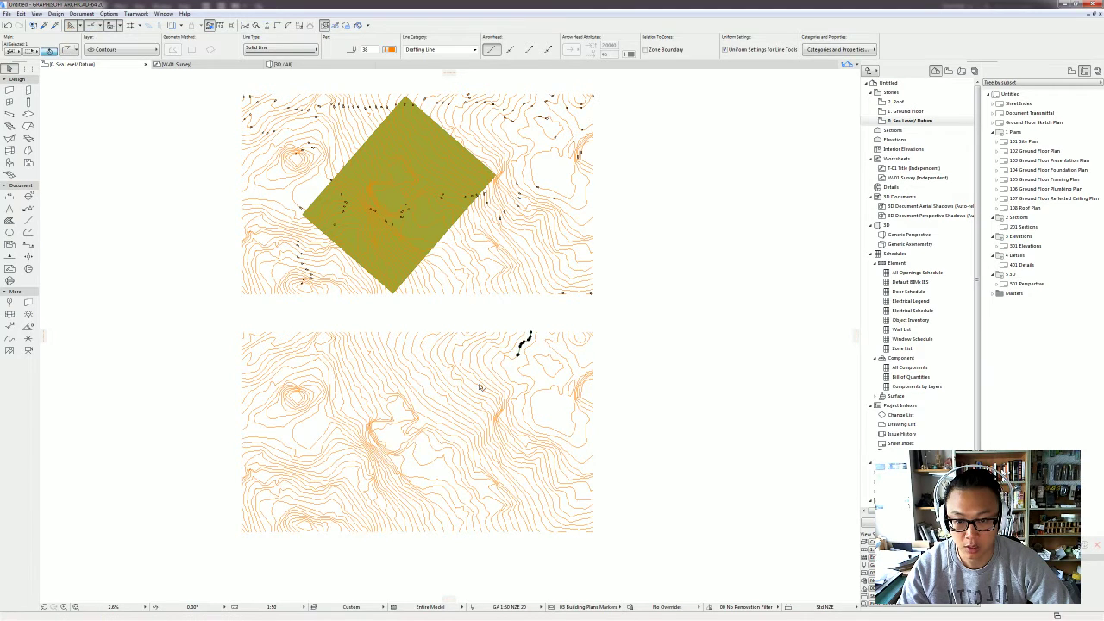
left_click(481, 387)
left_click(421, 350)
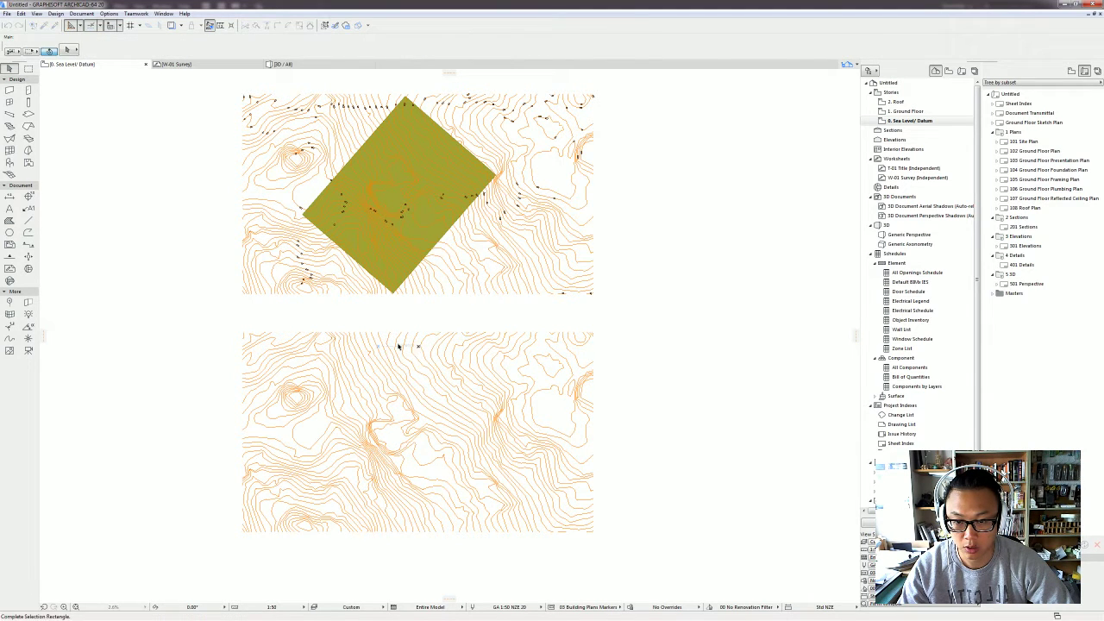
left_click(390, 345)
left_click(389, 346)
left_click(330, 382)
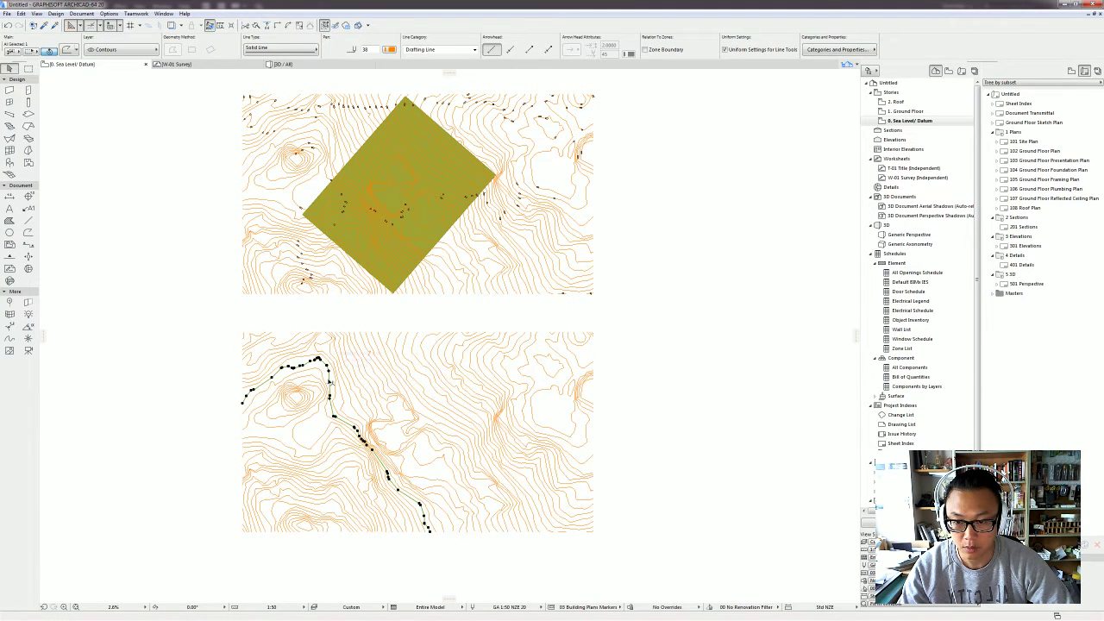
left_click(567, 541)
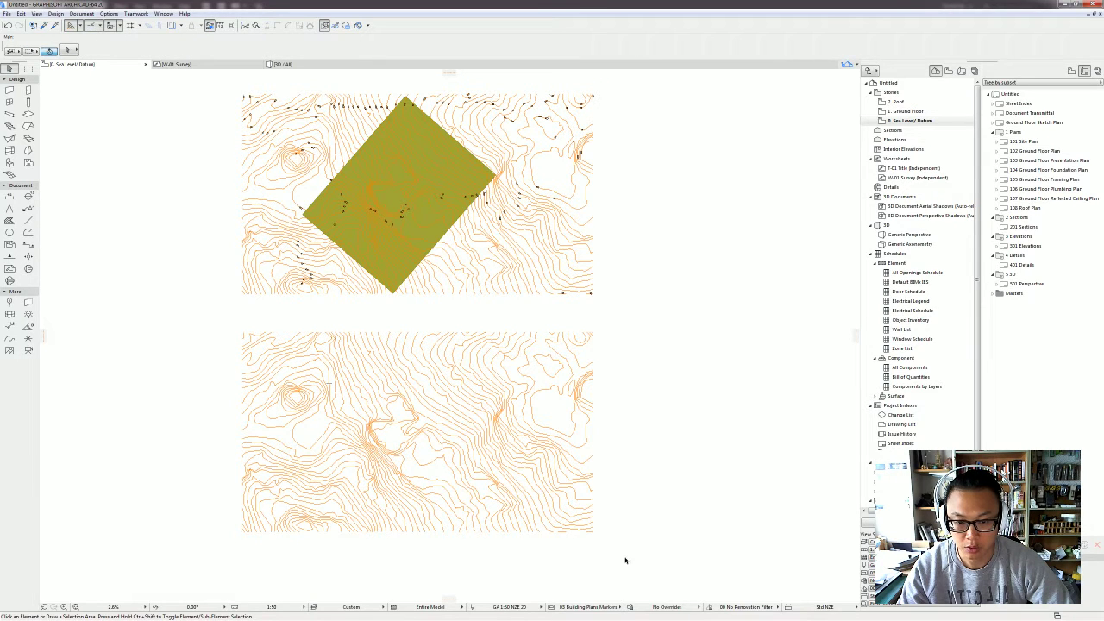
Step: Try to unify all contour polylines in the copied set below the survey and check individual lines near its northeast corner
mouse_move(623, 550)
left_mouse_down()
mouse_move(456, 483)
mouse_move(206, 328)
left_mouse_up()
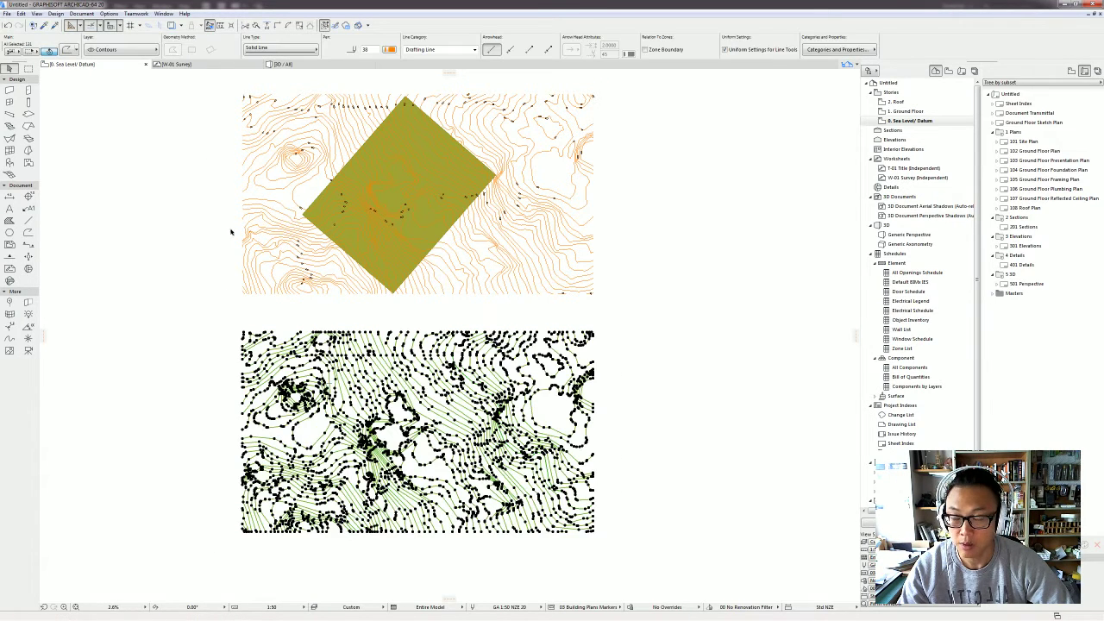
left_click(21, 14)
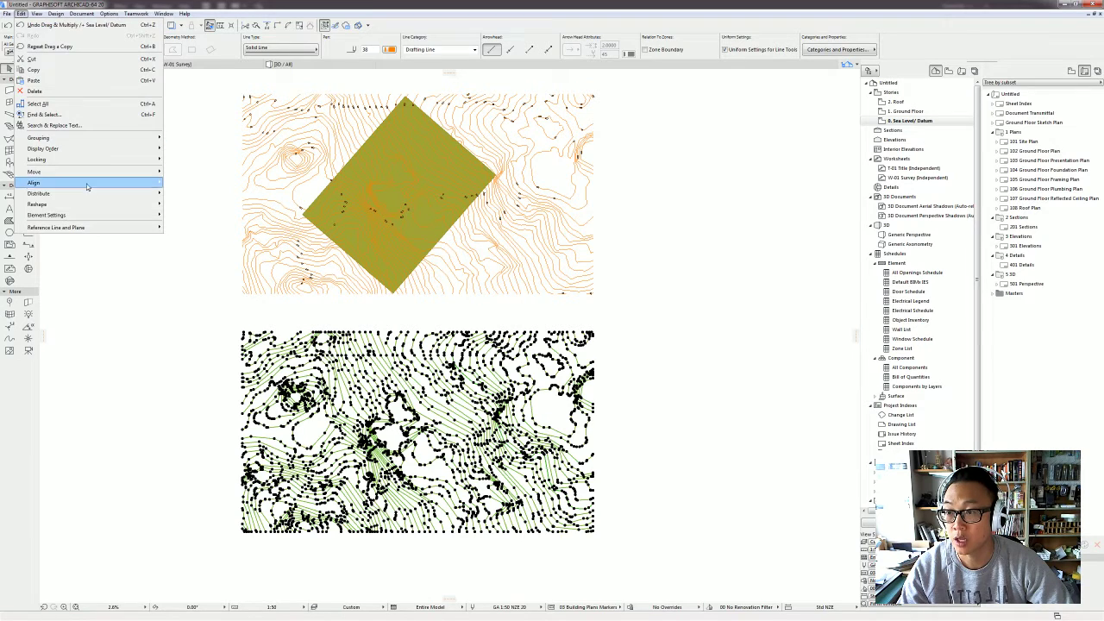
mouse_move(86, 204)
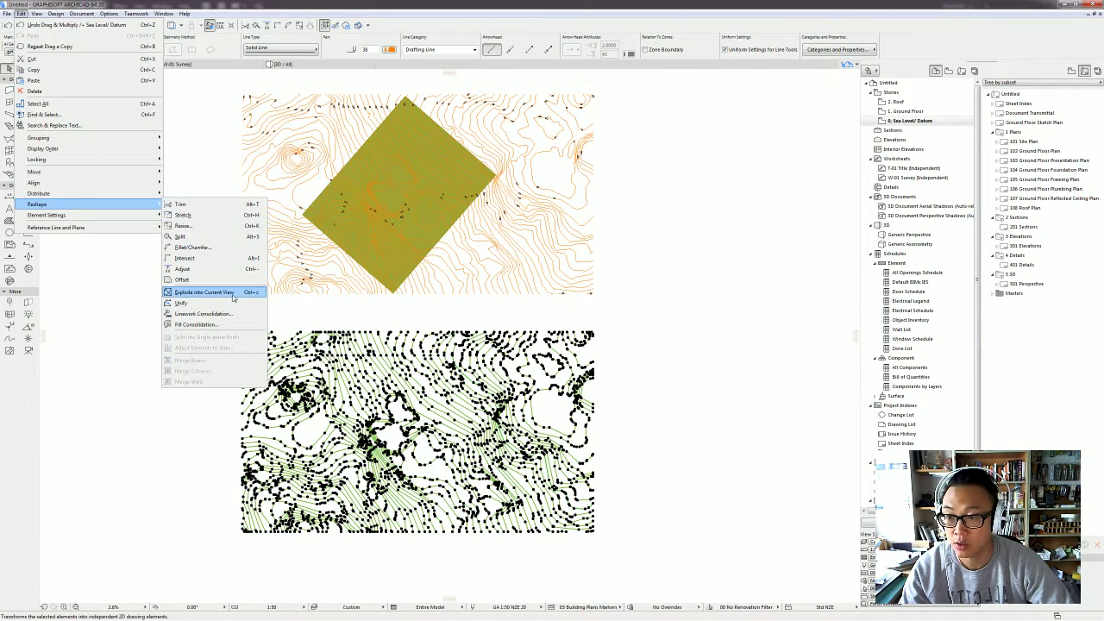
left_click(220, 293)
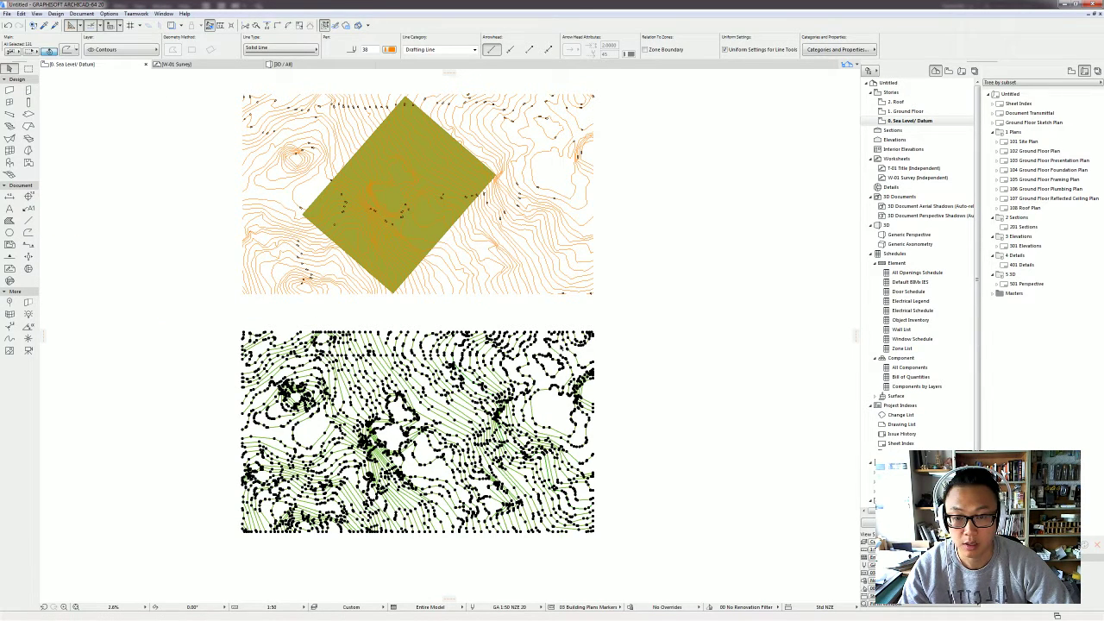
left_click(612, 369)
left_click(560, 360)
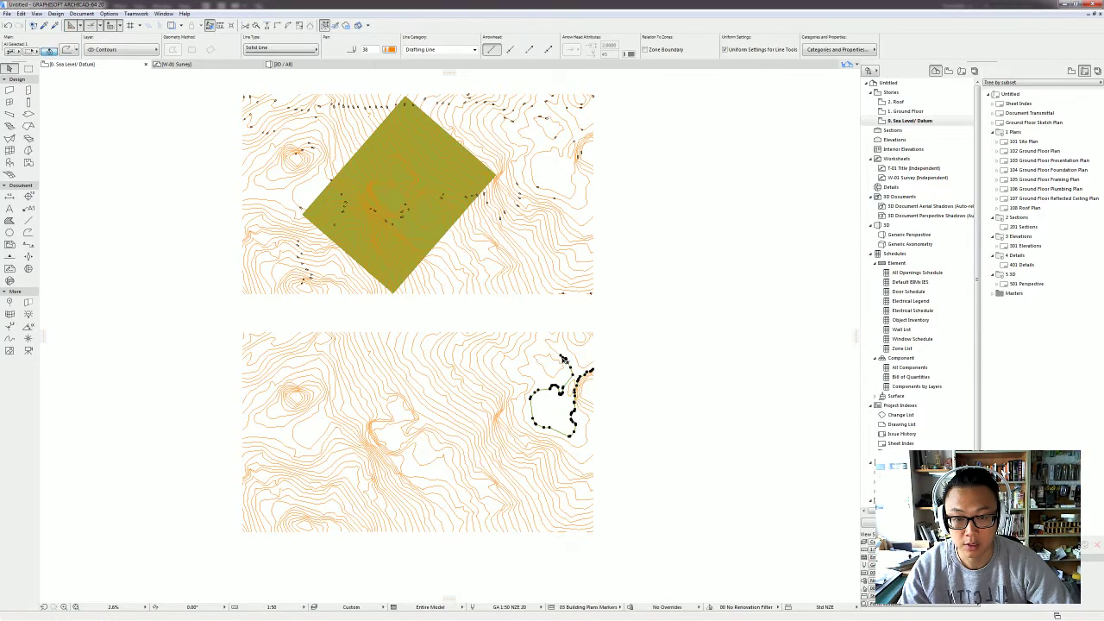
left_click(551, 348)
scroll(560, 358, "up", 7)
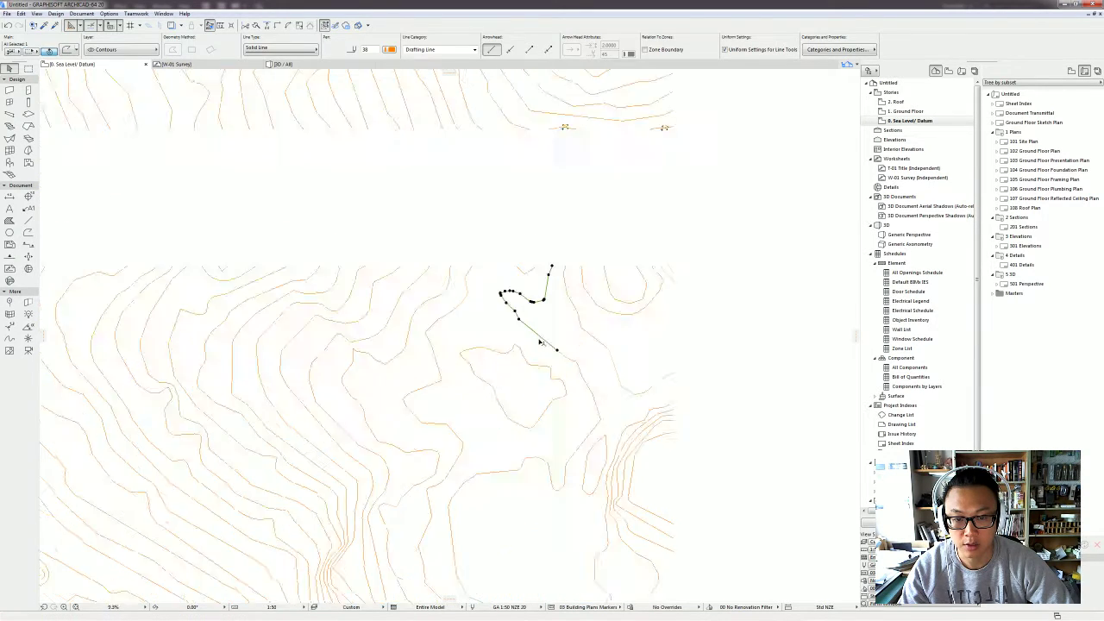
Step: Try to unify the two adjoining contour polylines near the northeast corner of the copied set
left_click(572, 365)
left_click(558, 350, "shift")
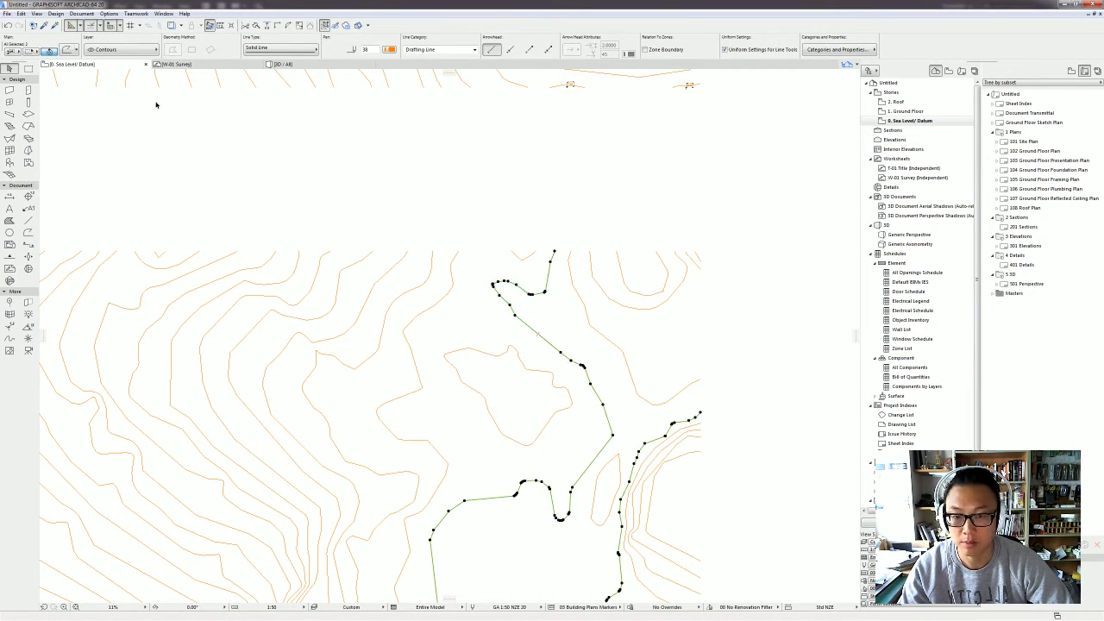
left_click(21, 13)
mouse_move(74, 195)
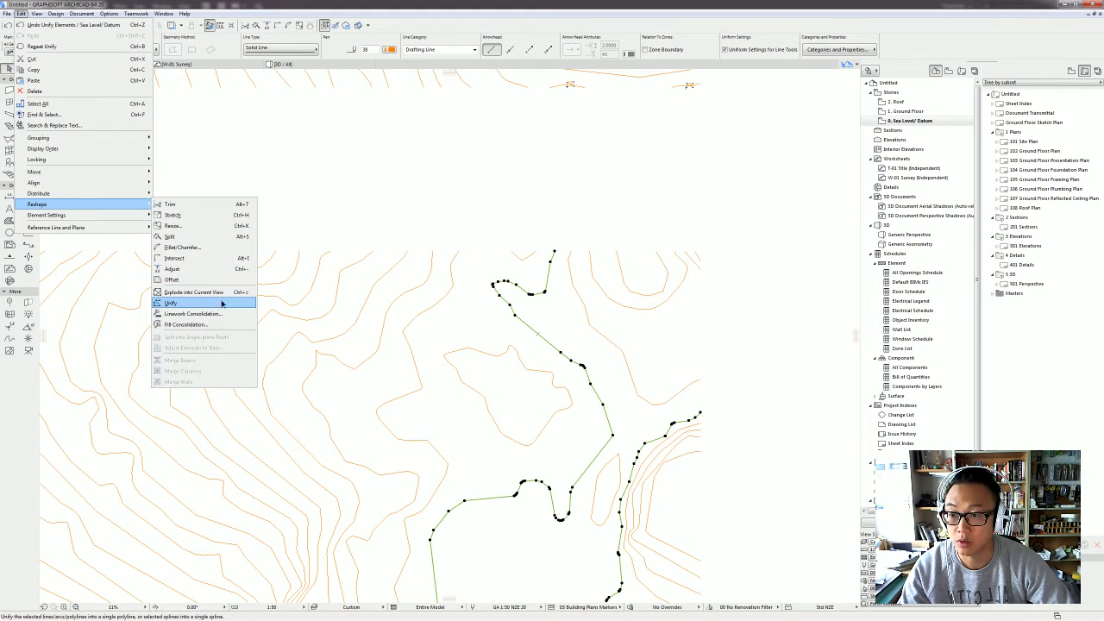
left_click(222, 303)
left_click(604, 374)
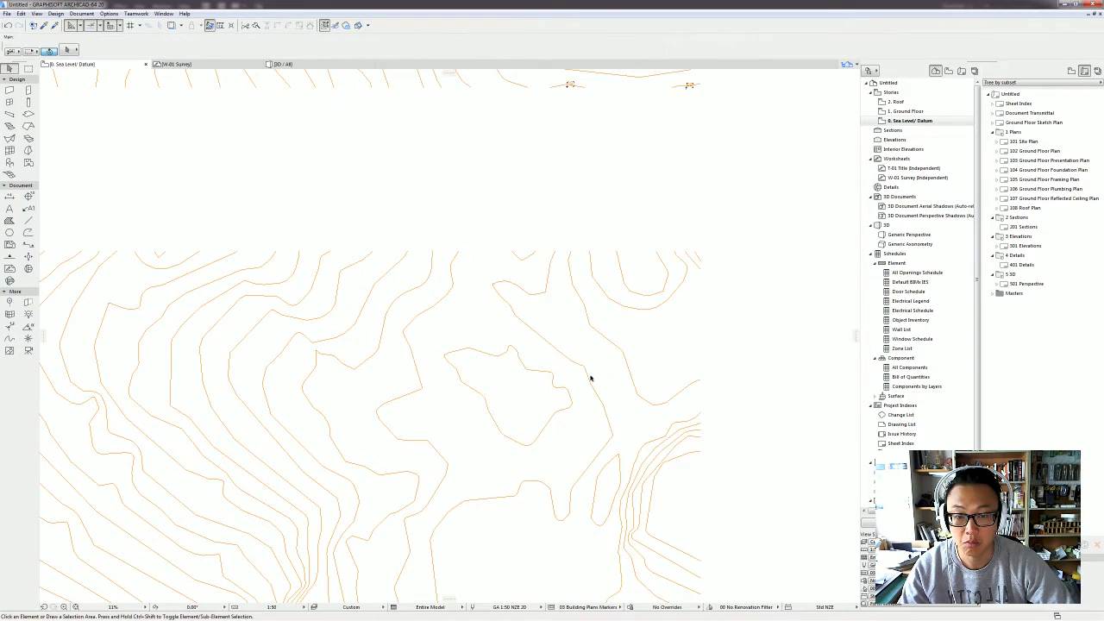
left_click(590, 377)
scroll(592, 374, "down", 5)
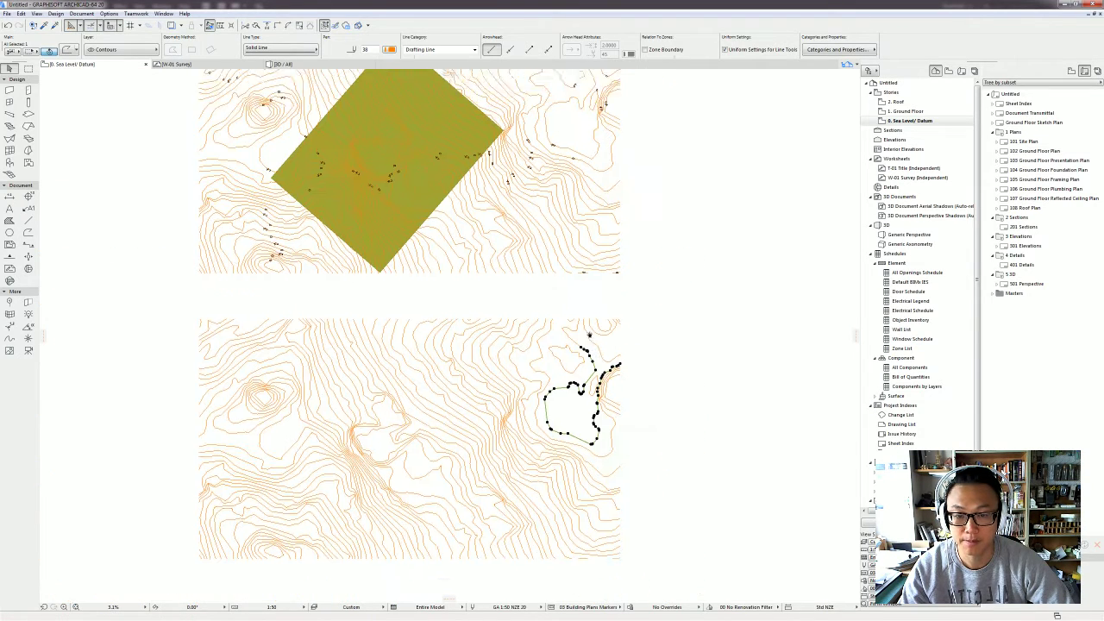
Step: Try Linework Consolidation on the two adjoining northeast polylines, deleting duplicates, merging connecting and overlapping lines, forcing solid lines and adjusting overlaps
left_click(642, 516)
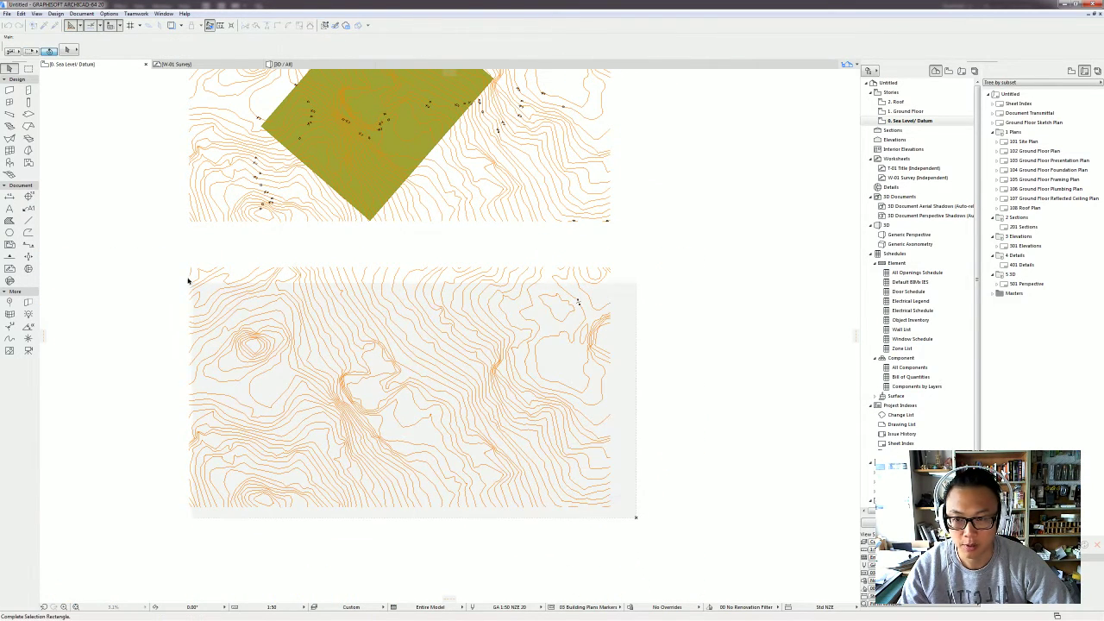
scroll(660, 285, "up", 2)
left_click(532, 321)
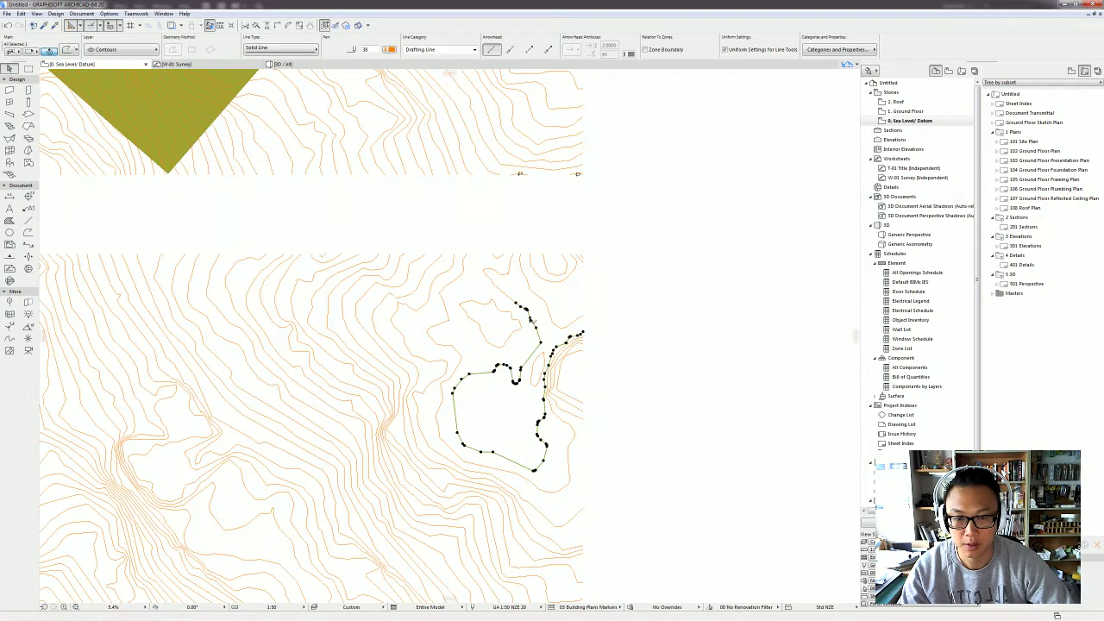
left_click(510, 298, "shift")
left_click(19, 14)
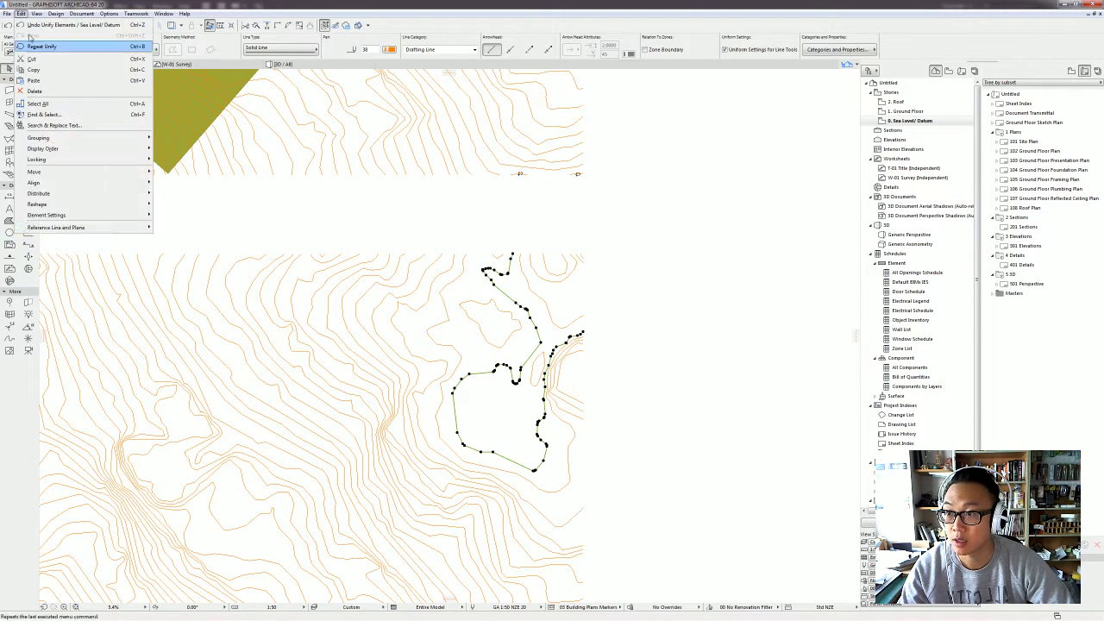
mouse_move(86, 205)
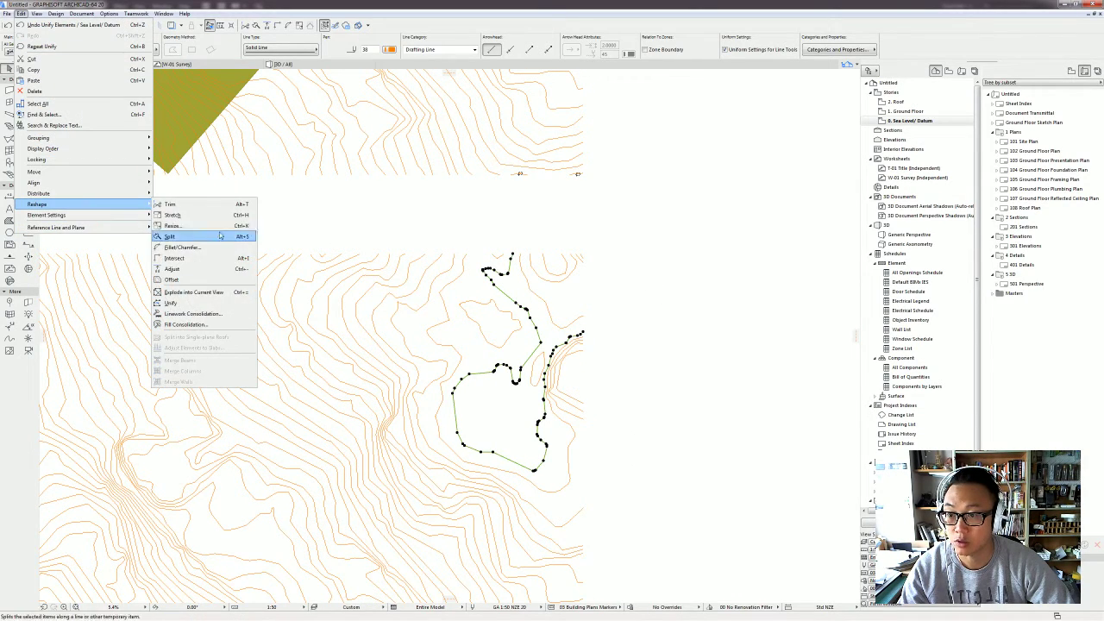
left_click(226, 314)
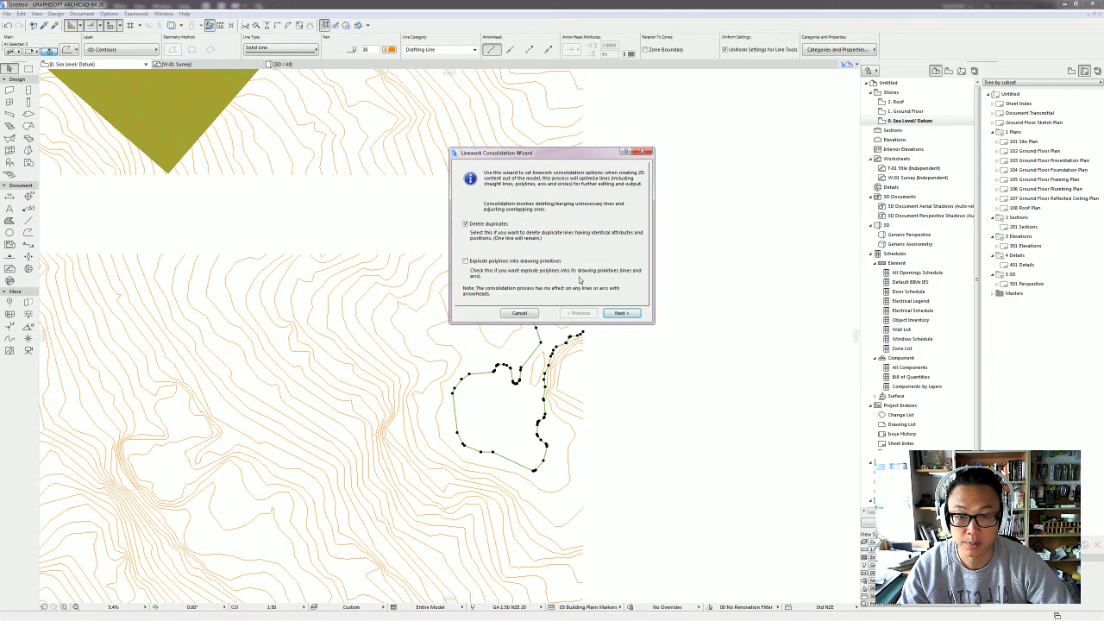
left_click(622, 313)
left_click(625, 315)
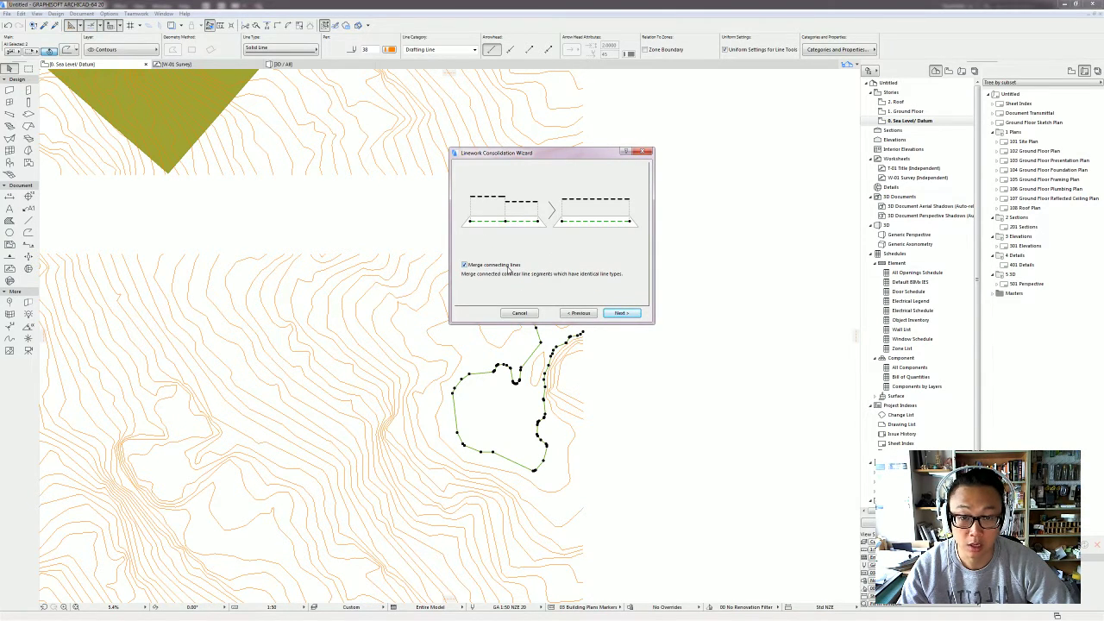
left_click(637, 316)
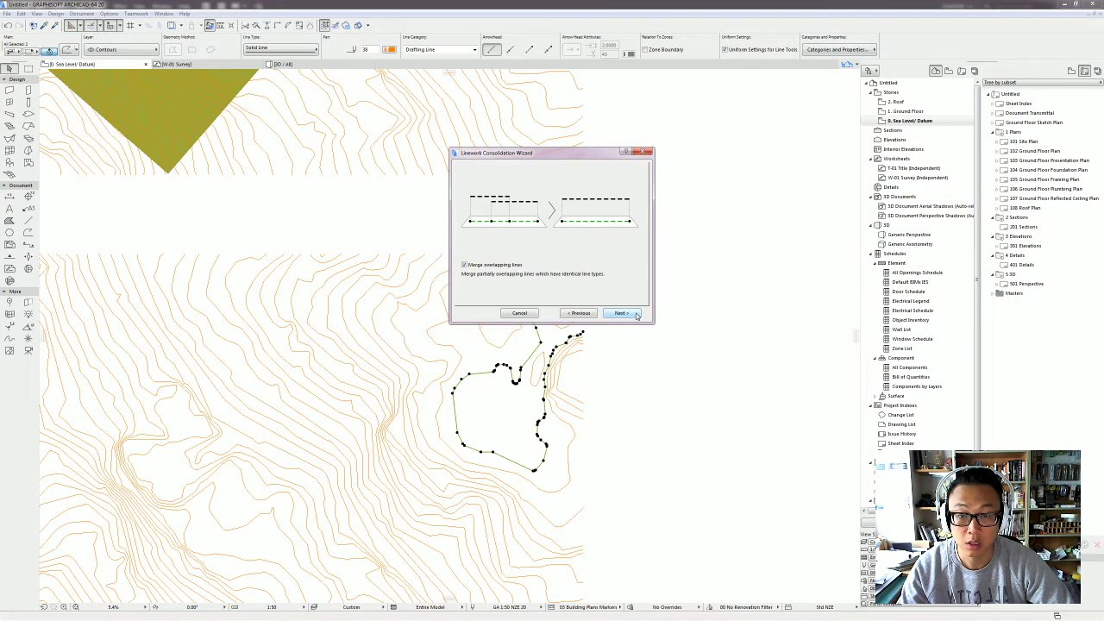
left_click(636, 316)
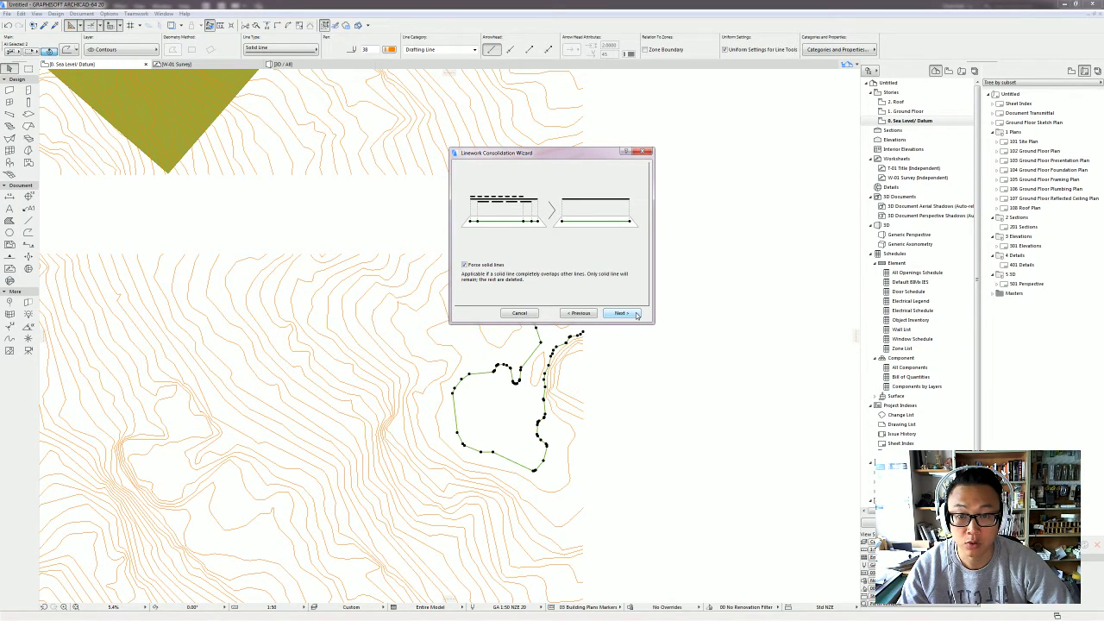
left_click(637, 315)
left_click(622, 313)
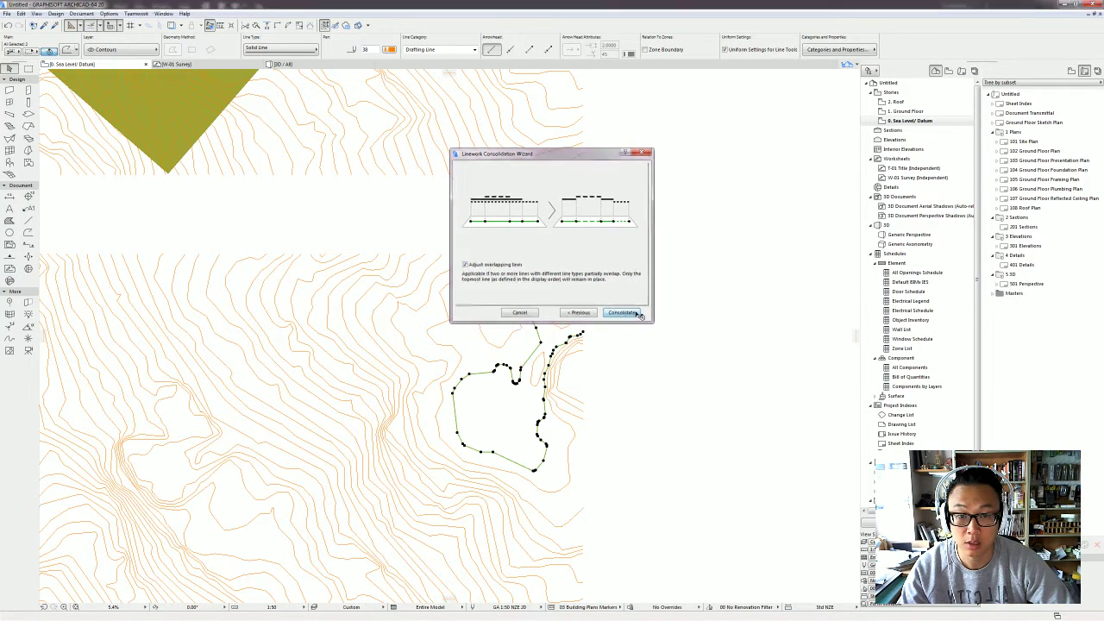
left_click(623, 309)
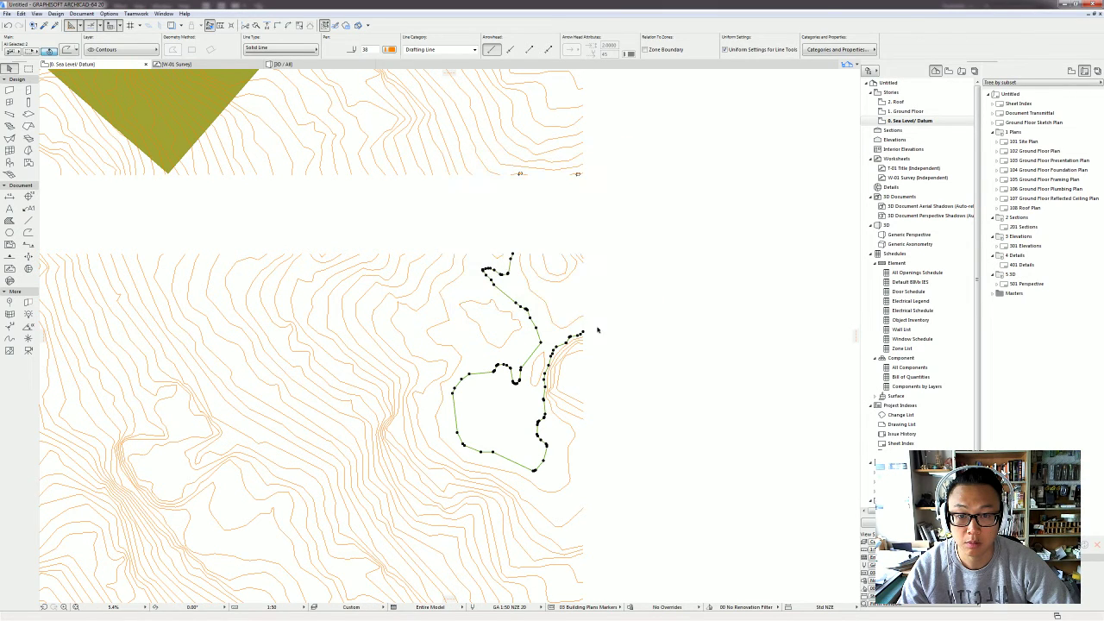
Step: Check whether the two adjoining northeast polylines in the copied set are joined by selecting them individually
left_click(538, 321)
left_click(529, 321)
left_click(521, 312)
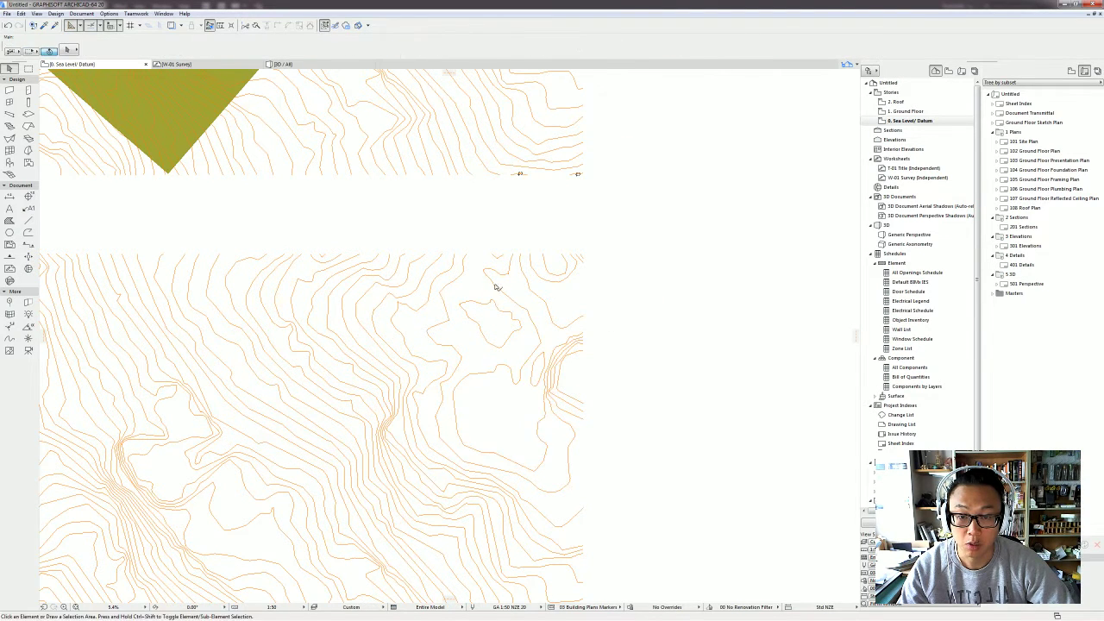
left_click(518, 301)
scroll(522, 303, "up", 2)
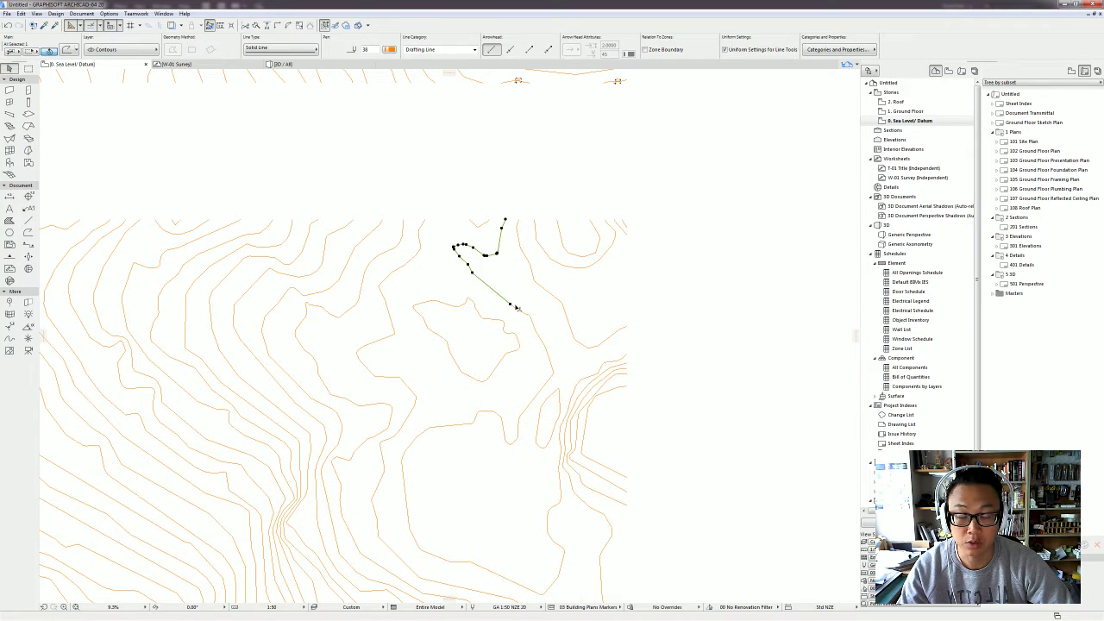
Step: Select the entire copied contour set below the survey and delete it
scroll(516, 308, "down", 6)
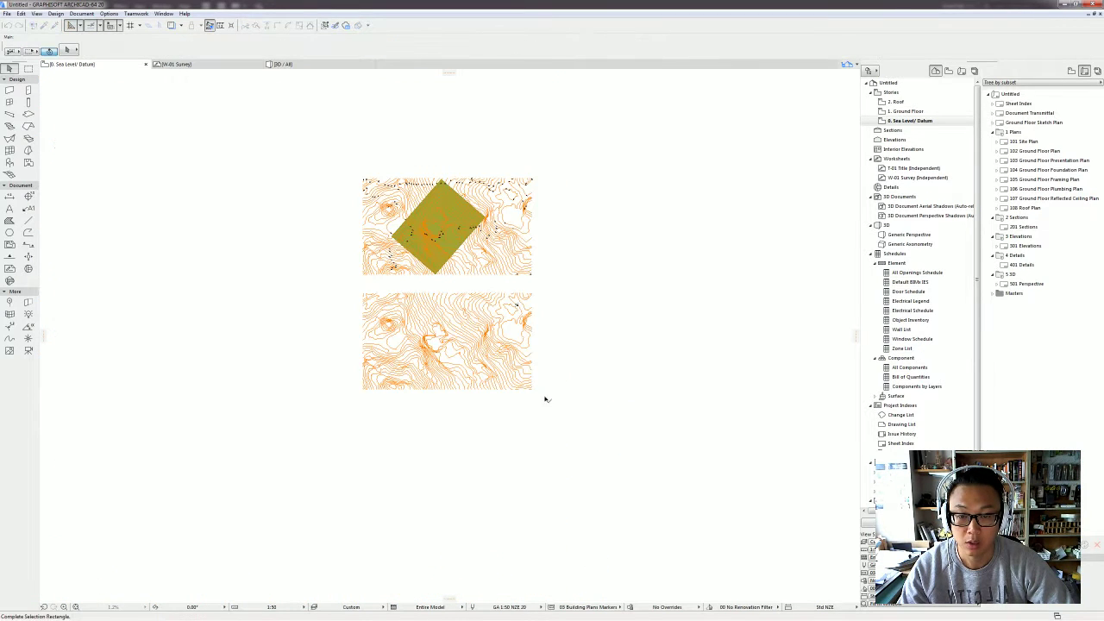
left_click_drag(545, 397, 324, 303)
left_click(324, 303)
key("Delete")
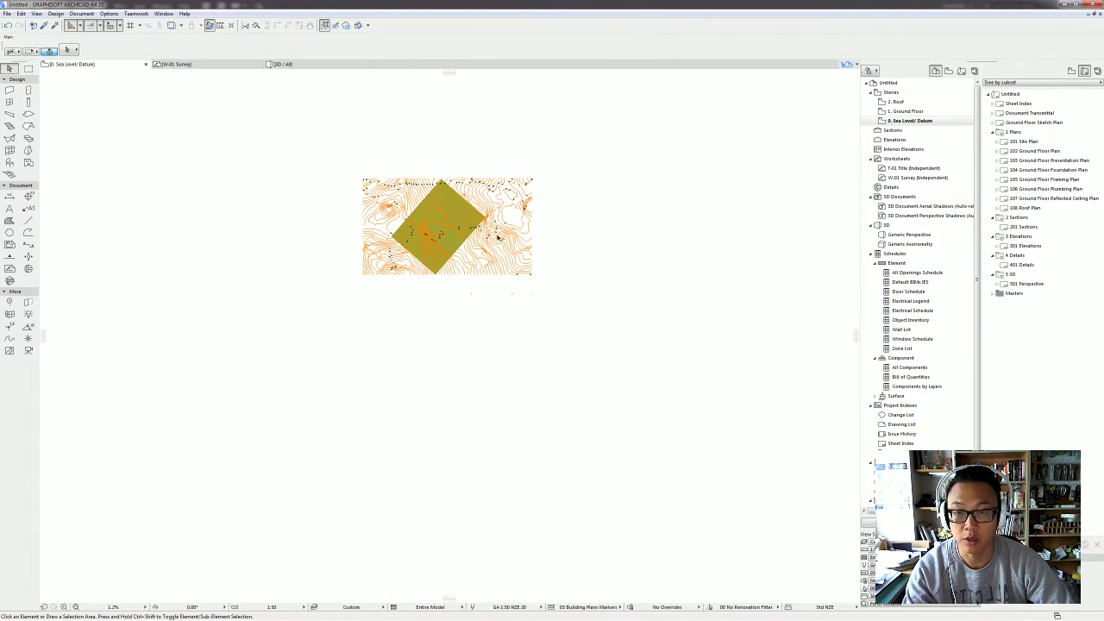
Step: Inspect the site mesh in the floor plan and the 3D view, then return to the Sea Level/Datum plan
scroll(391, 245, "up", 3)
scroll(576, 149, "up", 3)
middle_click_drag(548, 148, 525, 261)
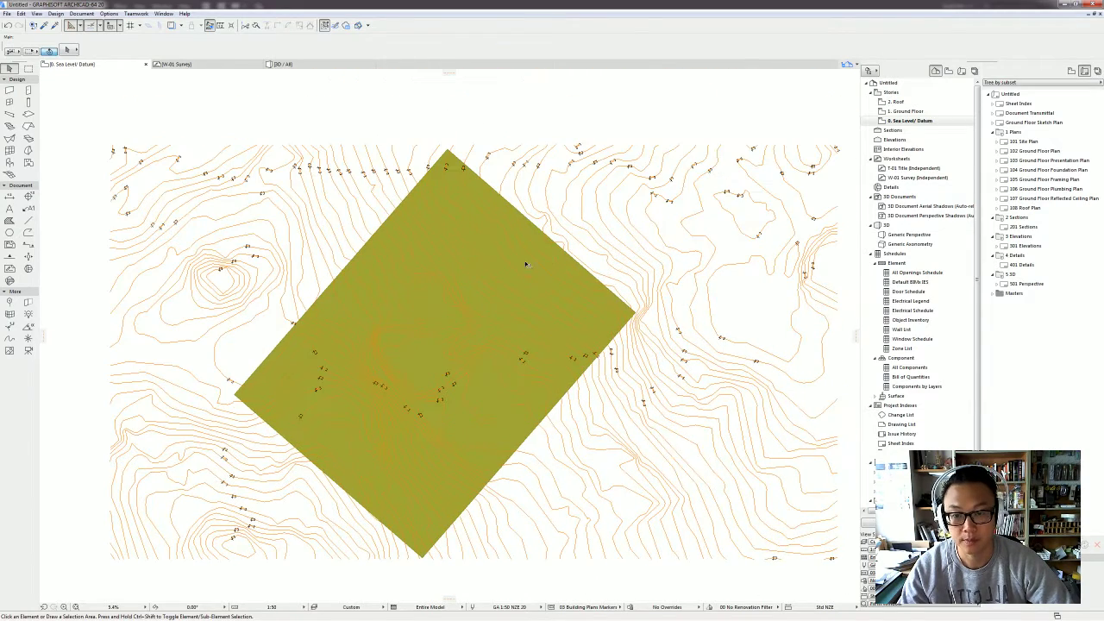
left_click(447, 320)
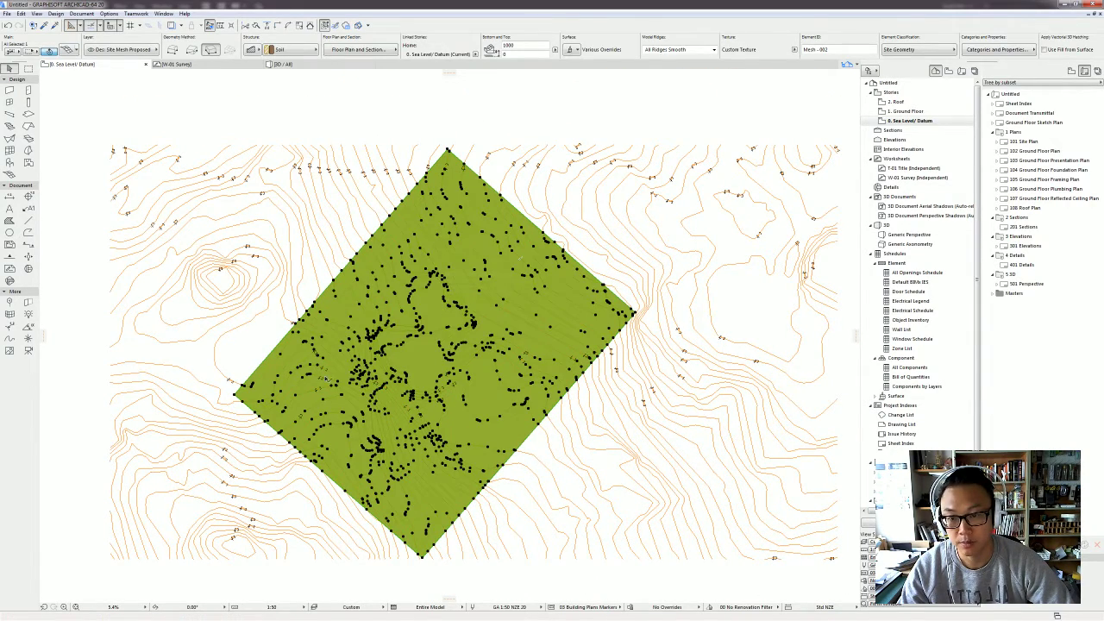
key("Escape")
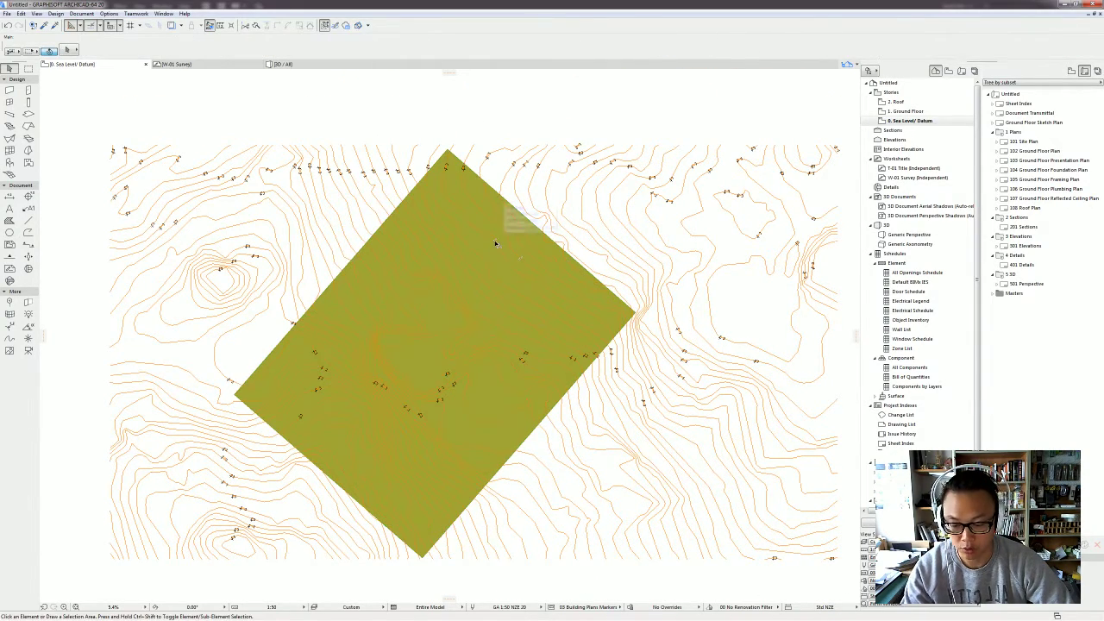
key("F3")
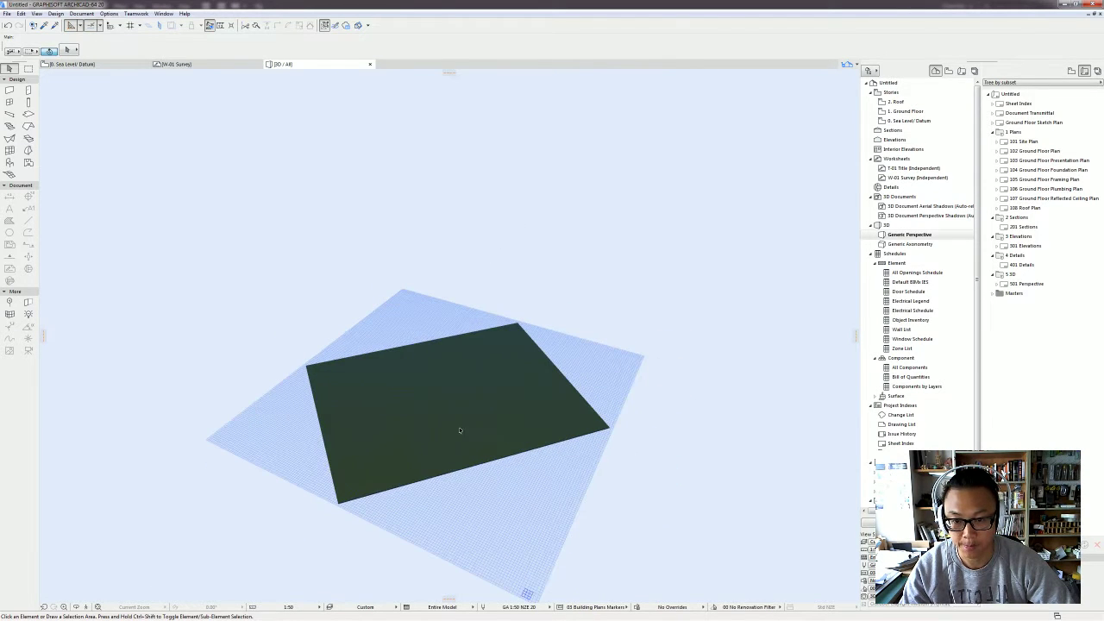
key("F2")
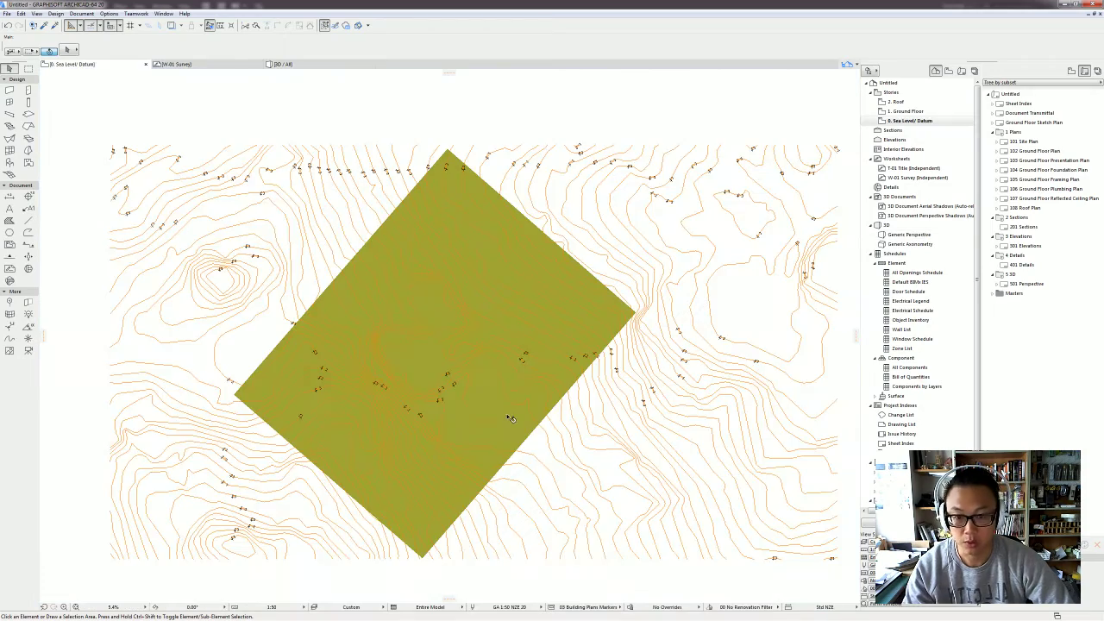
Step: Examine the contour height labels southwest of the site mesh in the floor plan
middle_click_drag(511, 418, 485, 310)
scroll(507, 336, "up", 5)
scroll(415, 357, "down", 2)
middle_click_drag(373, 243, 459, 307)
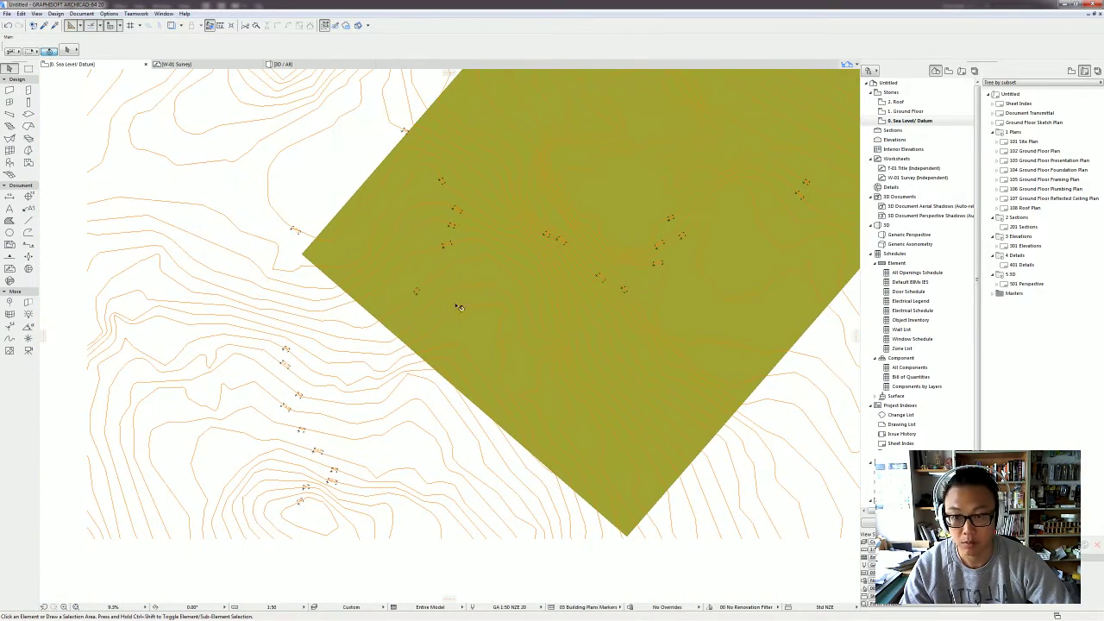
scroll(436, 343, "up", 2)
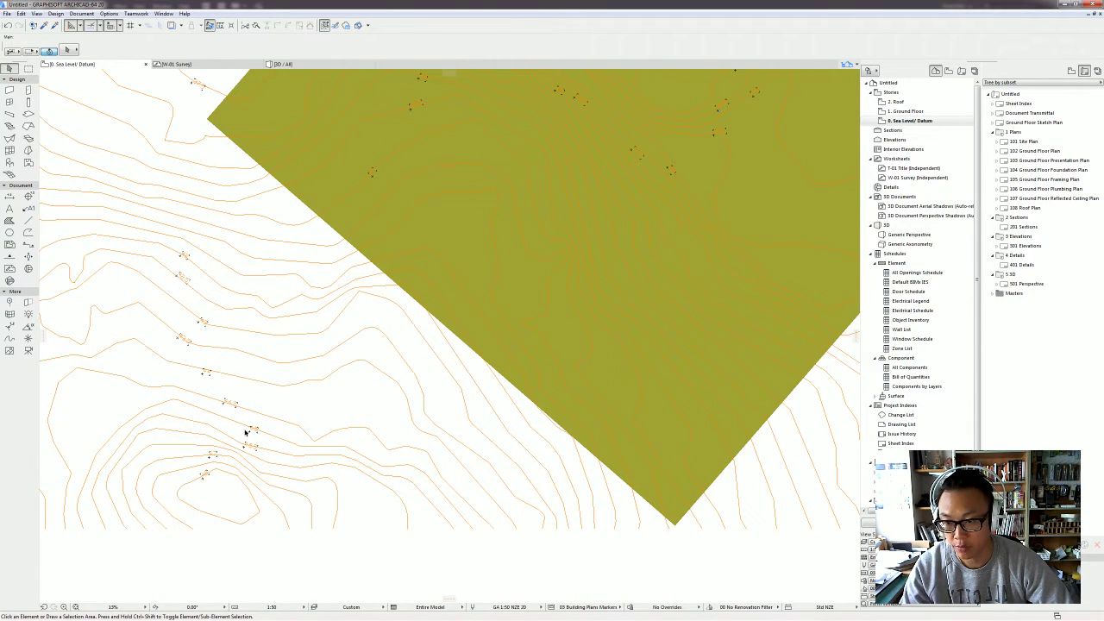
scroll(263, 440, "up", 4)
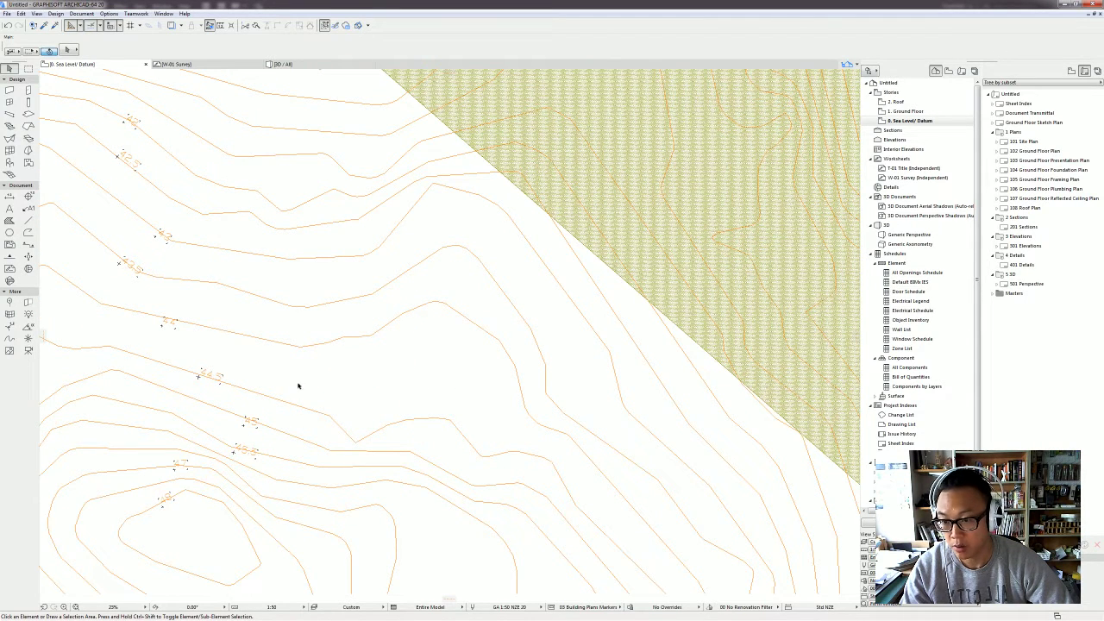
scroll(468, 340, "down", 4)
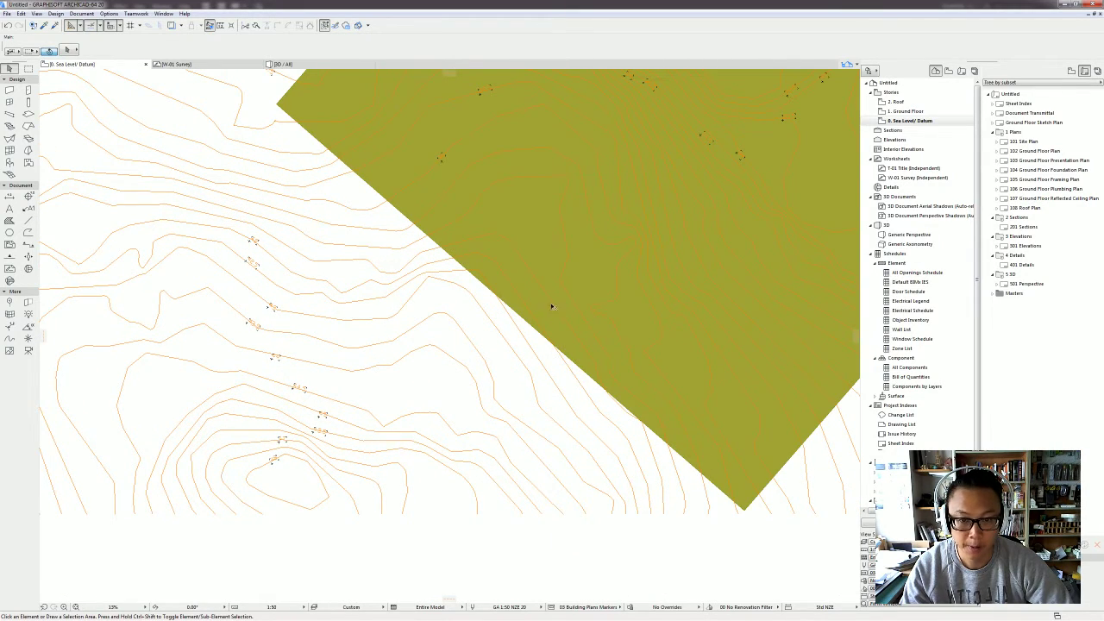
scroll(471, 307, "up", 5)
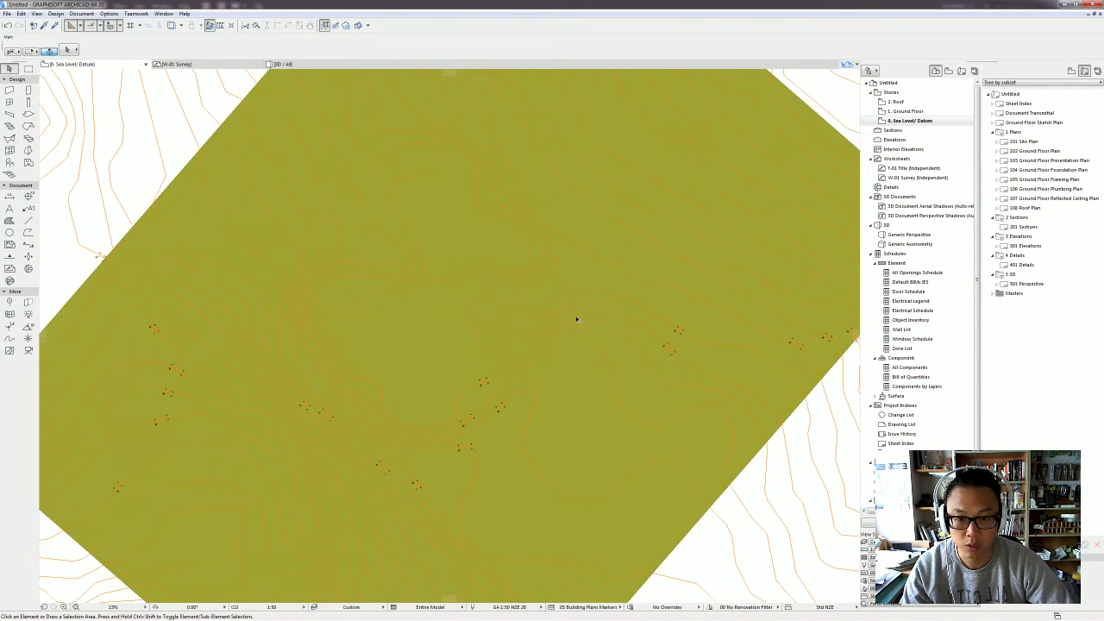
scroll(485, 402, "up", 3)
left_click(482, 388)
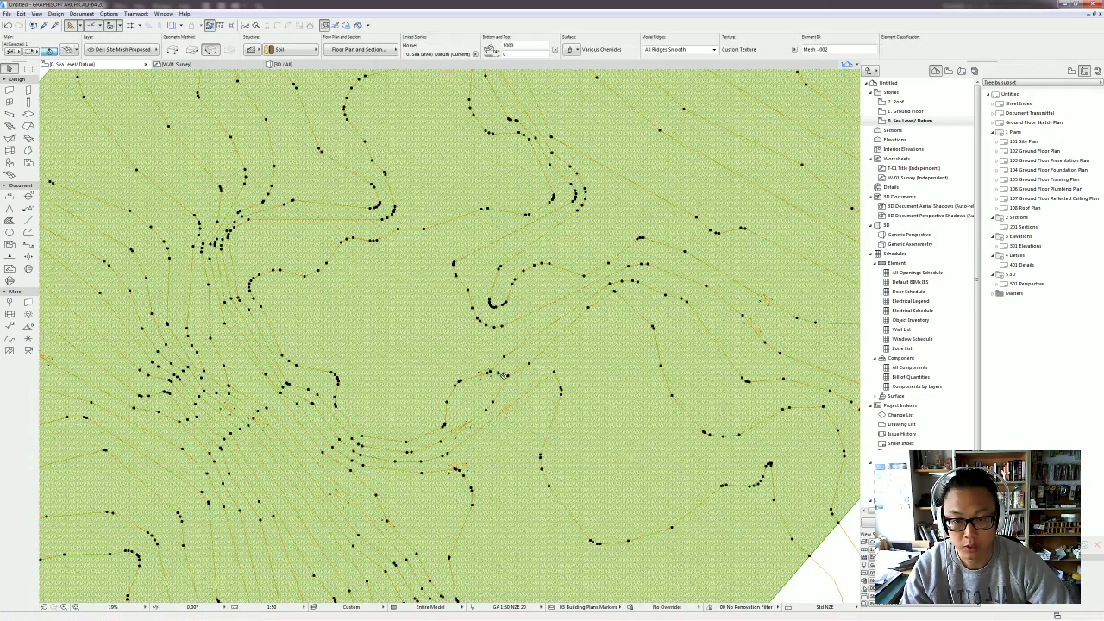
scroll(485, 393, "up", 5)
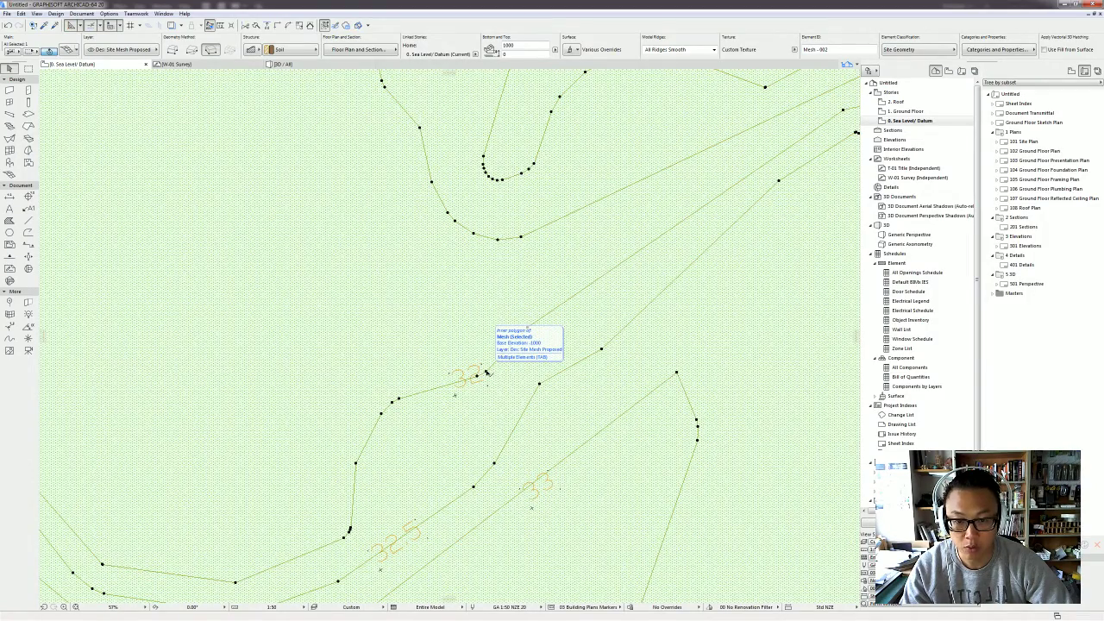
key("Tab")
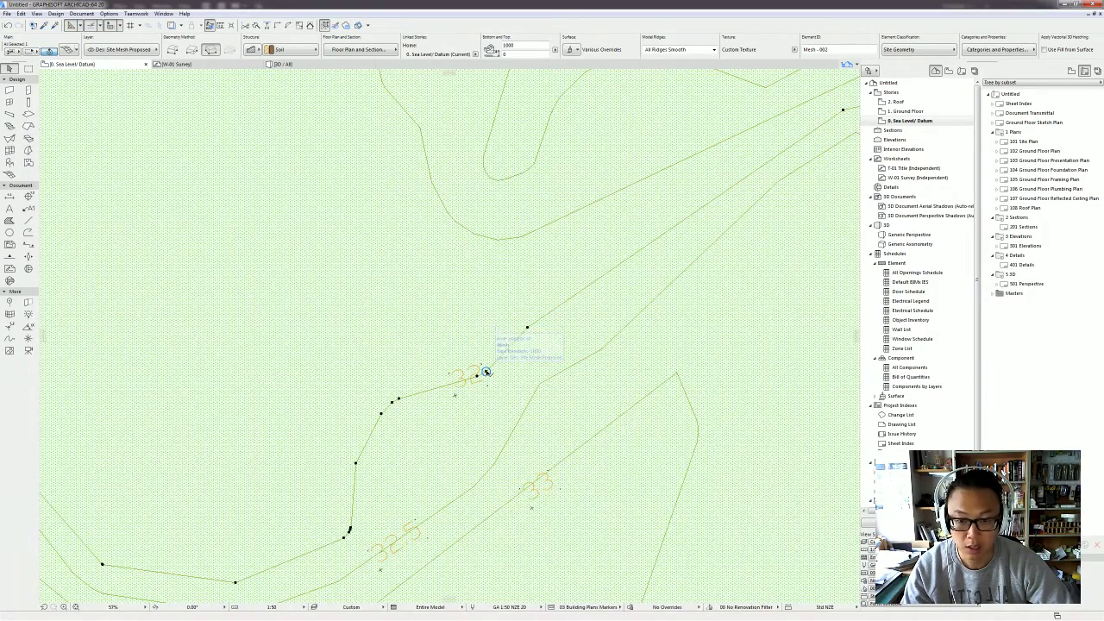
left_click(486, 371)
right_click(487, 371)
left_click(494, 375)
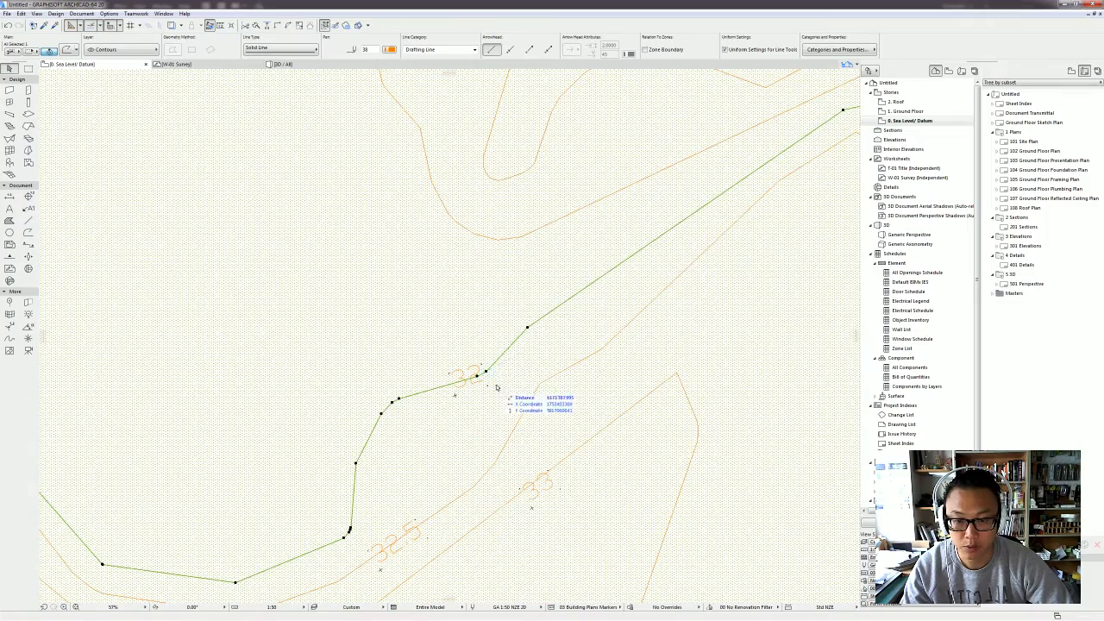
scroll(488, 371, "down", 6)
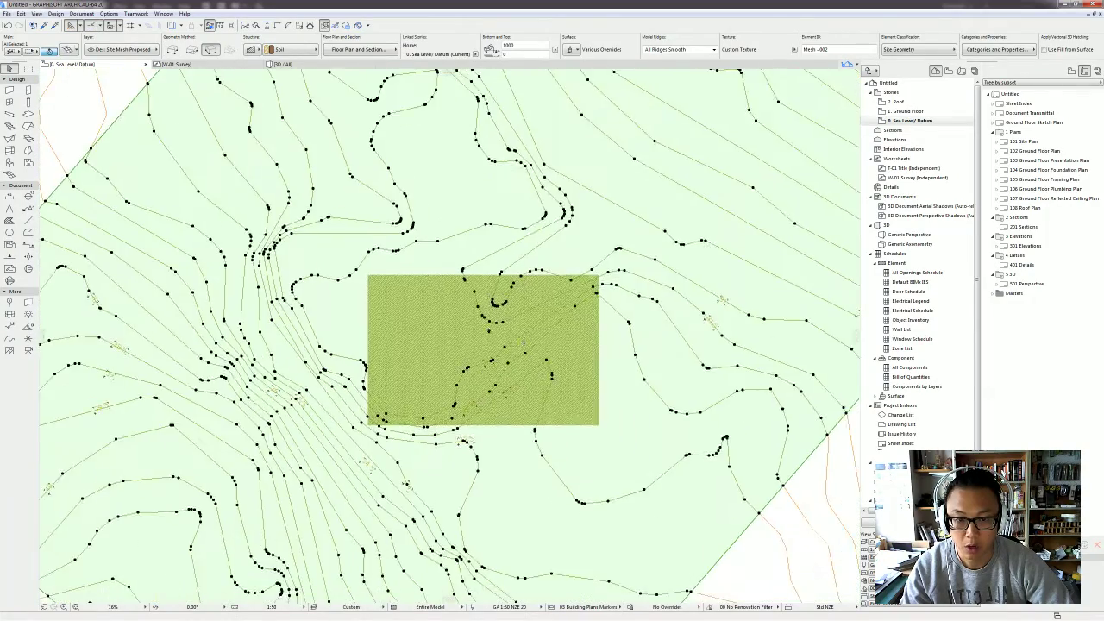
key("Escape")
scroll(483, 354, "down", 2)
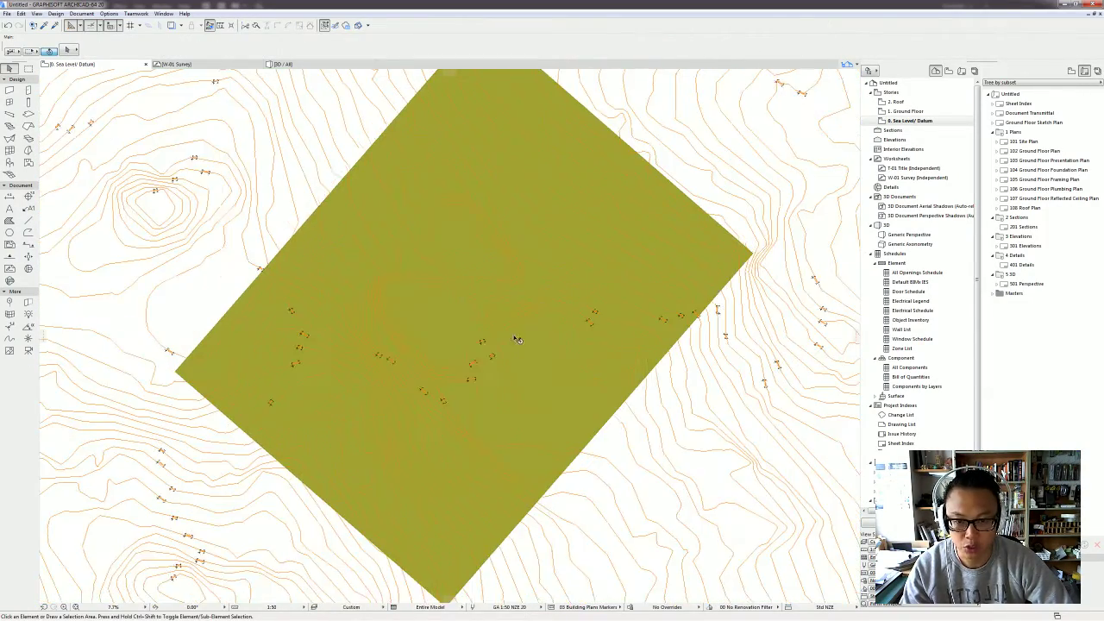
scroll(461, 366, "up", 3)
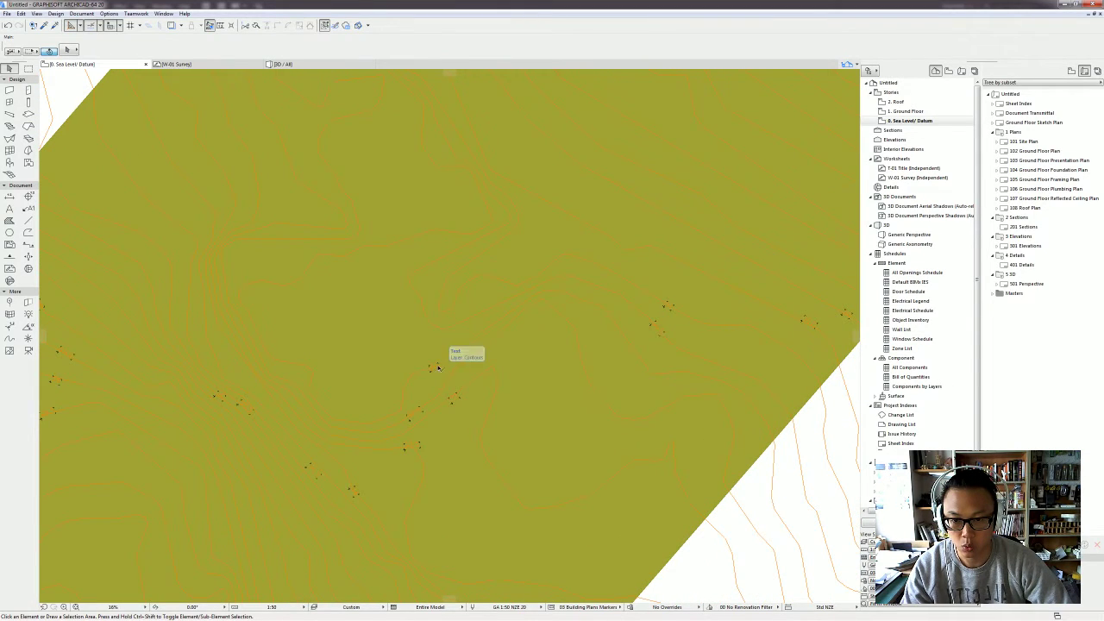
left_click(441, 366)
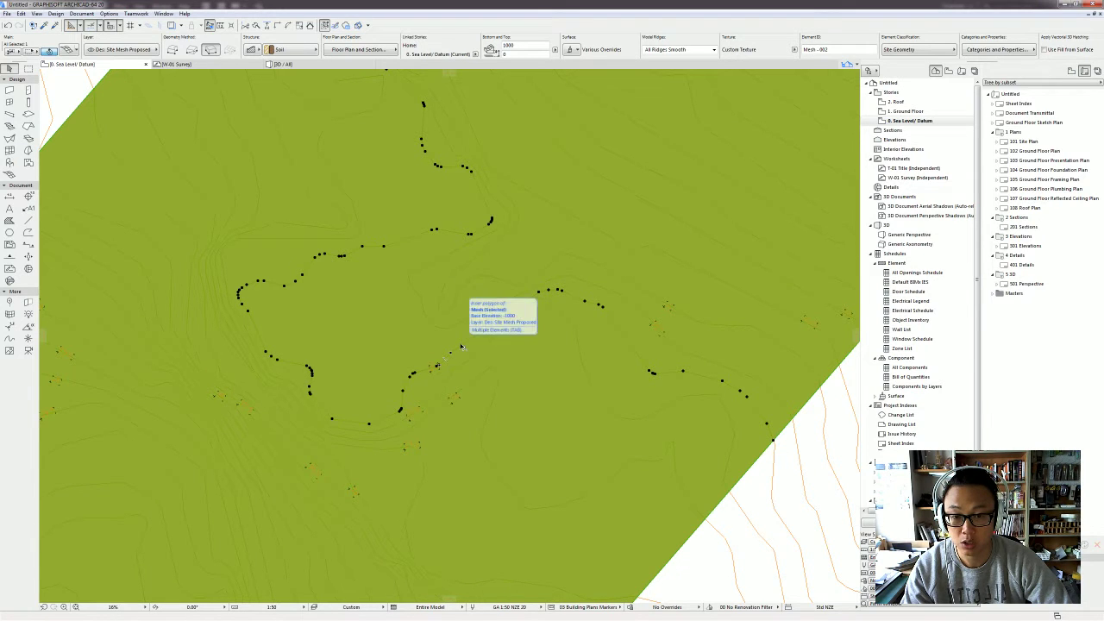
left_click(797, 436)
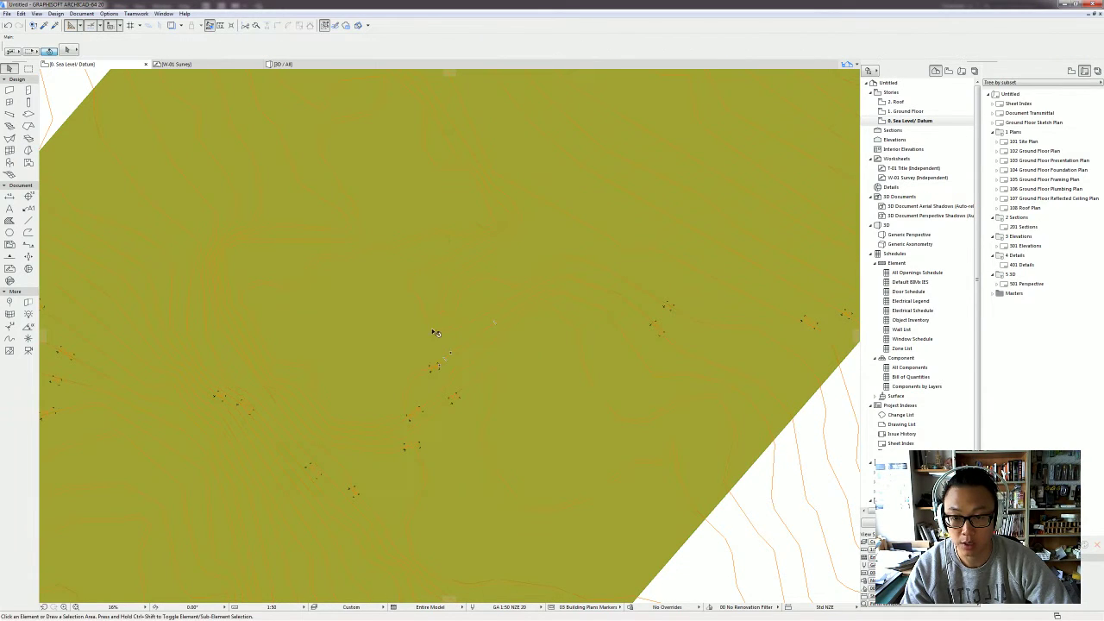
Step: Set the height of all site mesh points along the contour labelled 32 to 32000 above the mesh reference plane
scroll(483, 365, "up", 5)
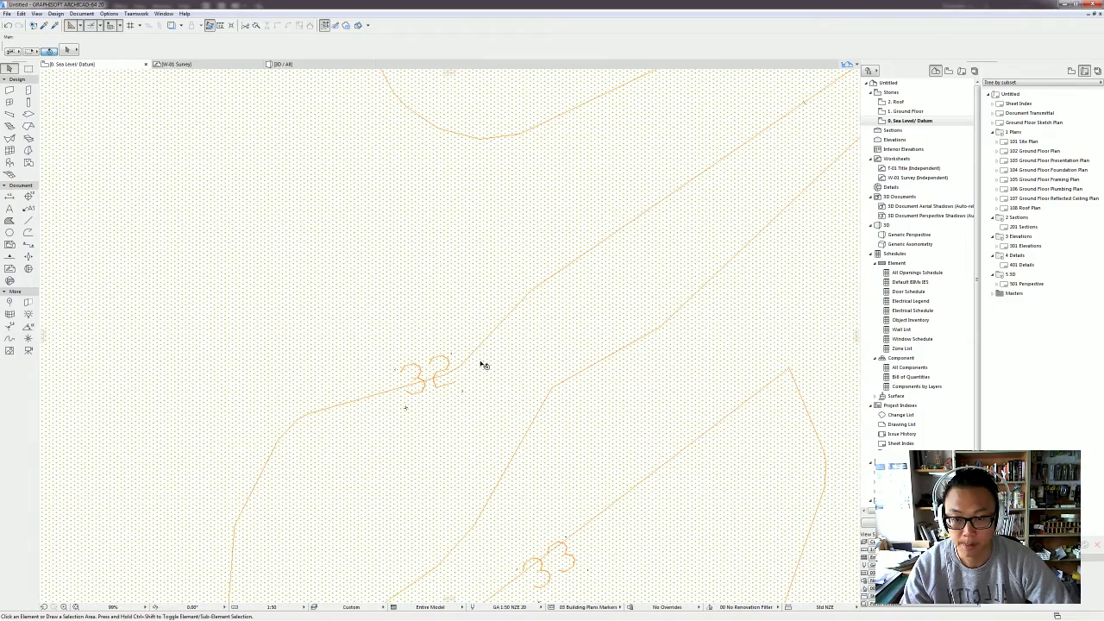
left_click(483, 364)
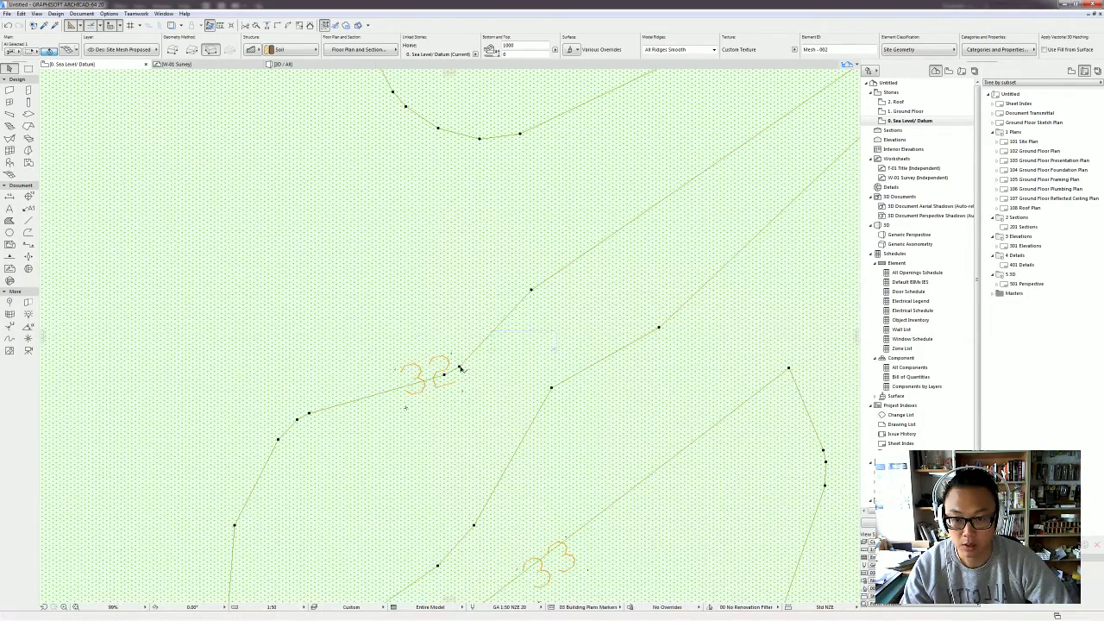
left_click(460, 369)
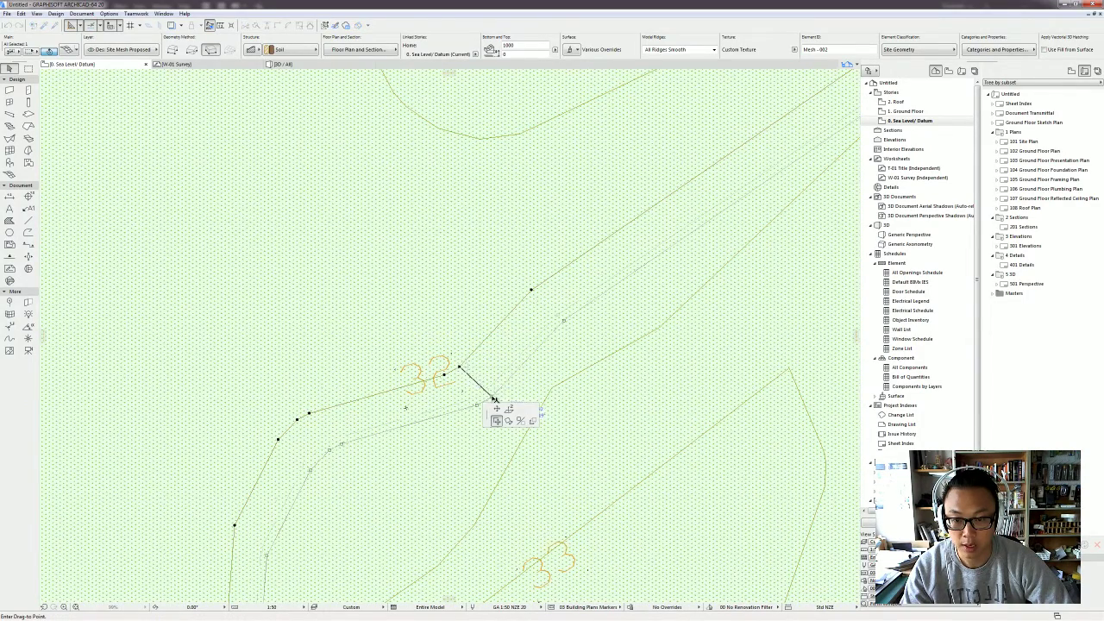
scroll(470, 371, "down", 5)
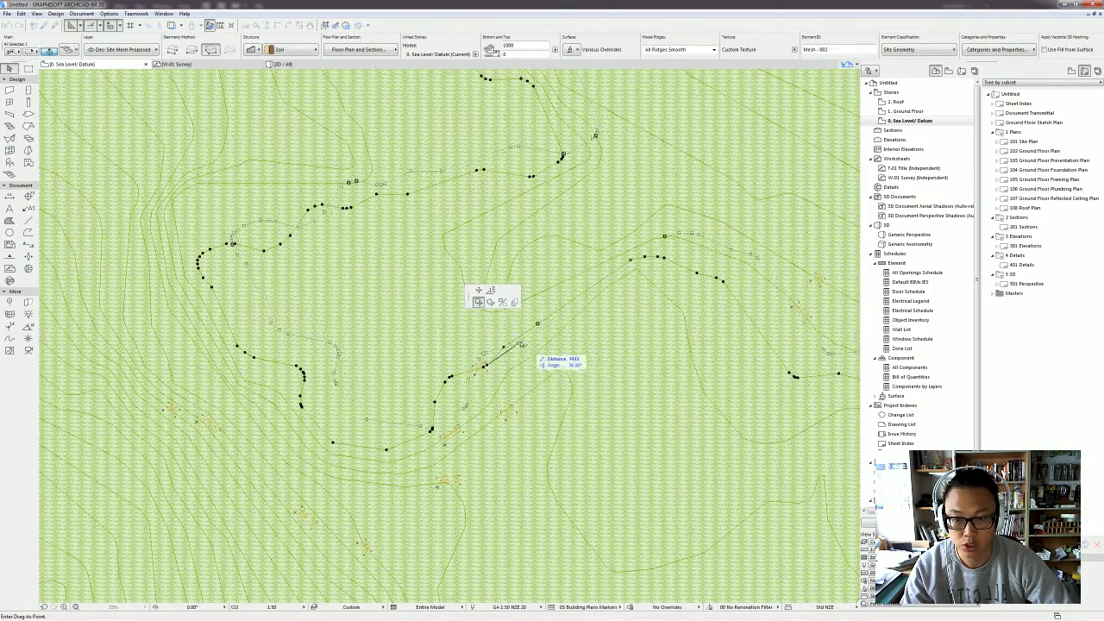
left_click(492, 291)
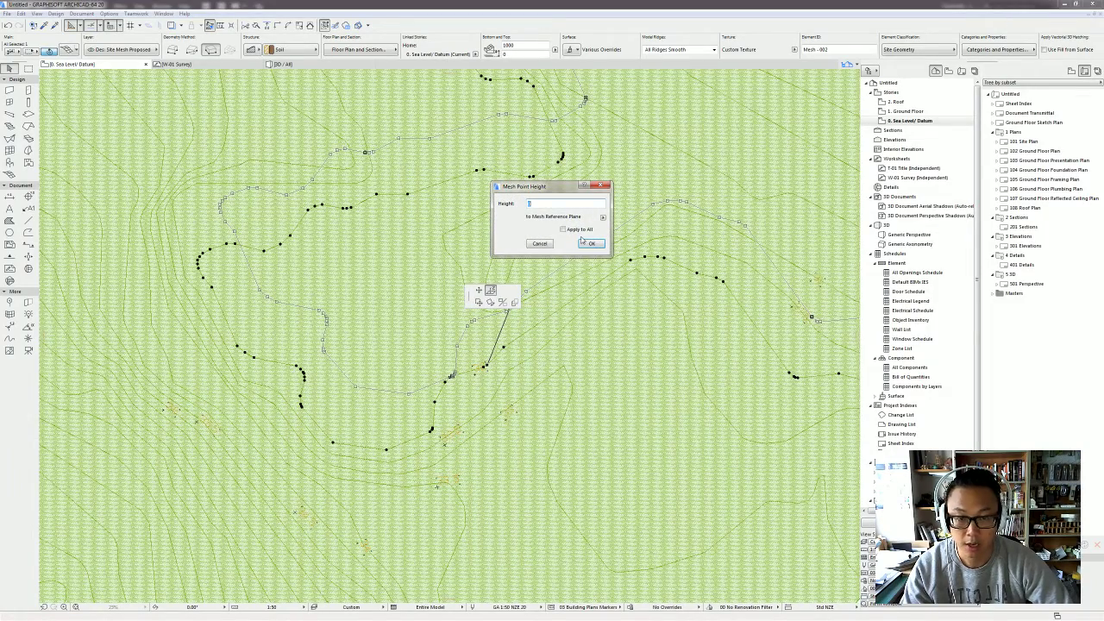
type("30000")
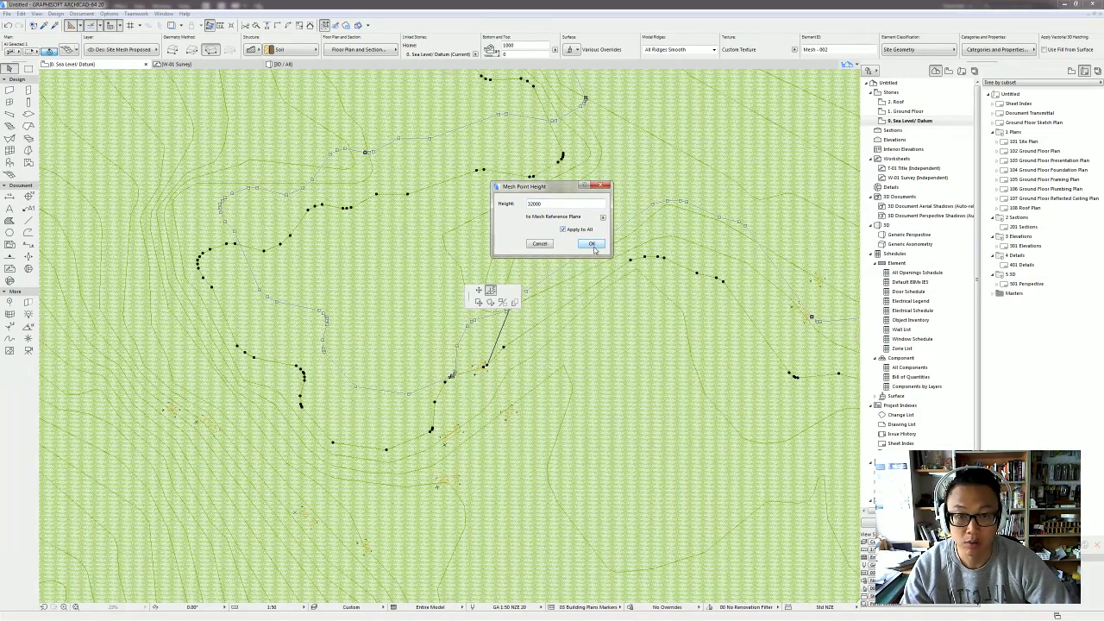
left_click(591, 243)
scroll(525, 422, "up", 2)
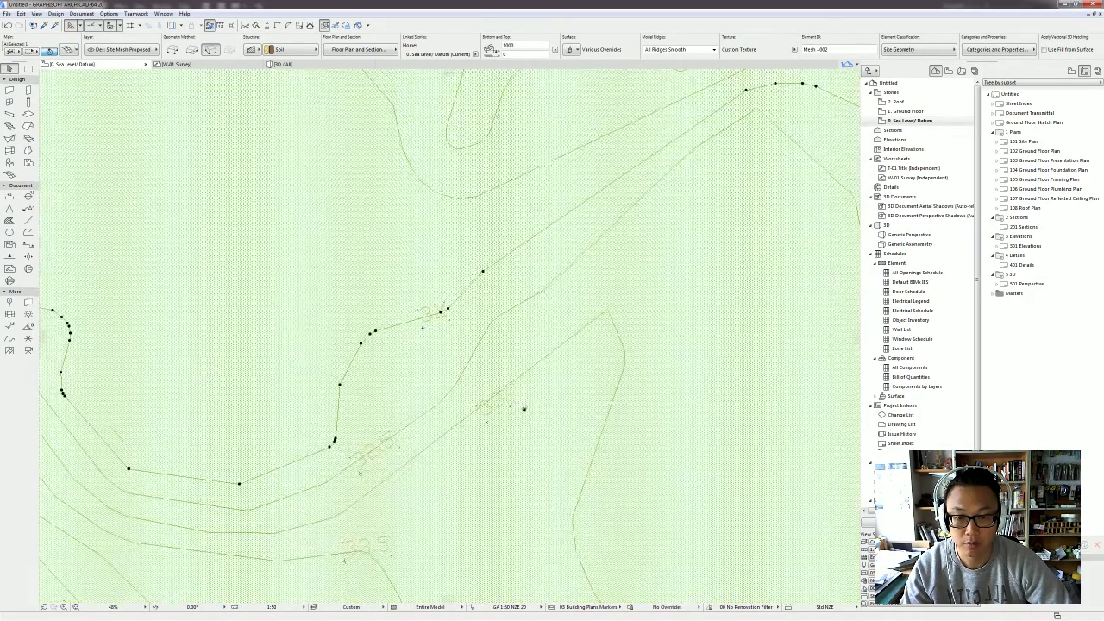
key("Escape")
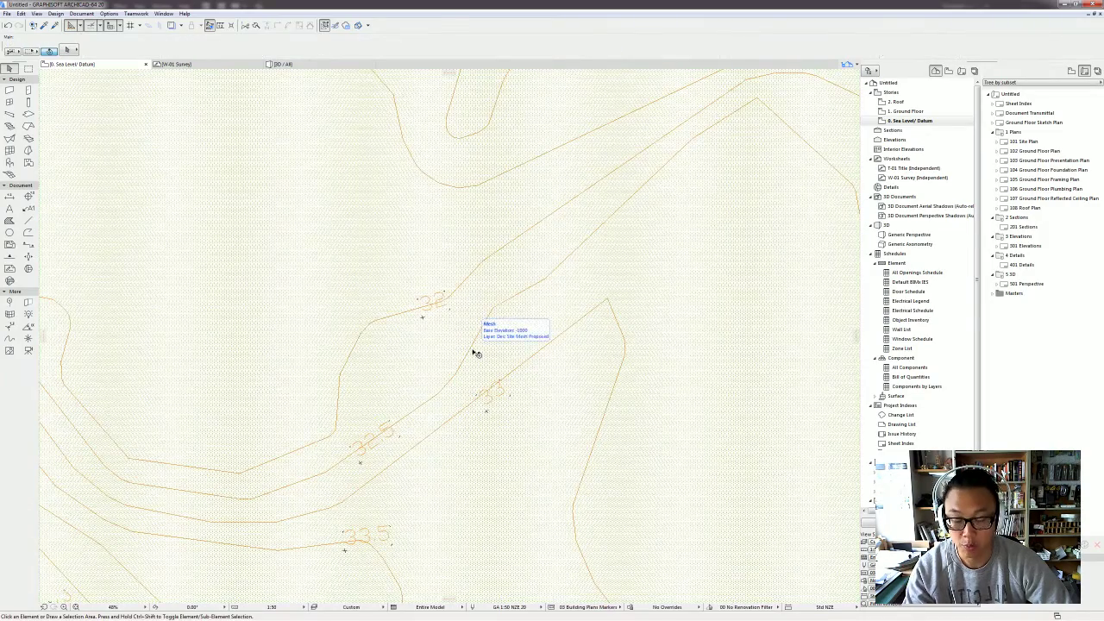
Step: Open the 3D view and inspect the site mesh around the elevated 32 contour
key("F3")
scroll(489, 372, "up", 2)
middle_click_drag(489, 372, 661, 503, "shift")
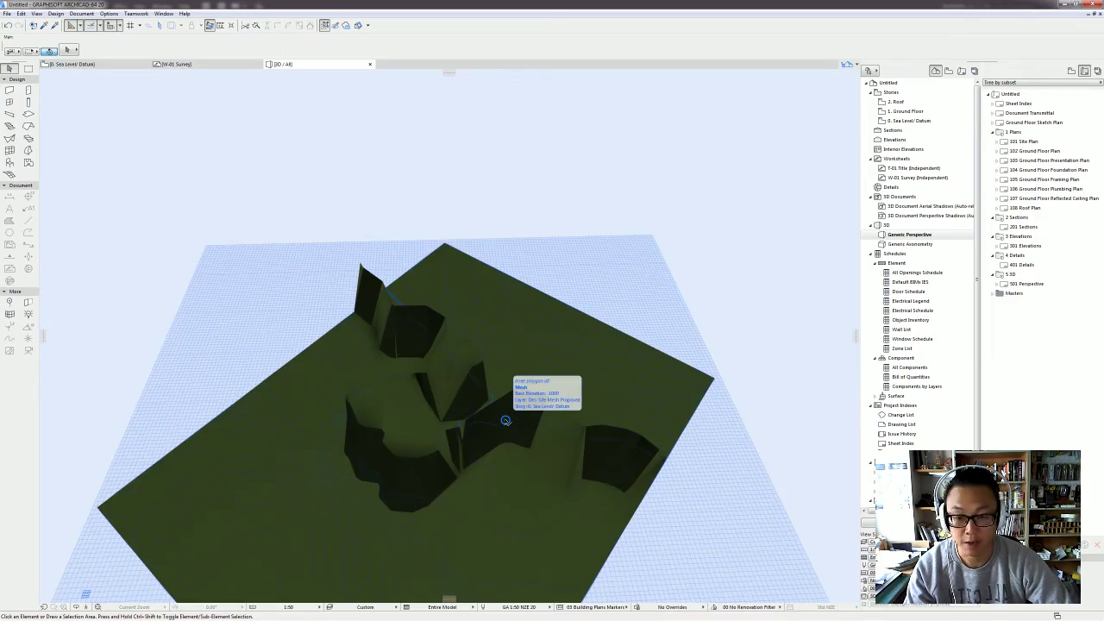
Step: Return to the Sea Level/Datum floor plan and set the mesh point height of the 32.5 contour to its labelled level, applied to all its points
key("F2")
scroll(474, 325, "down", 3)
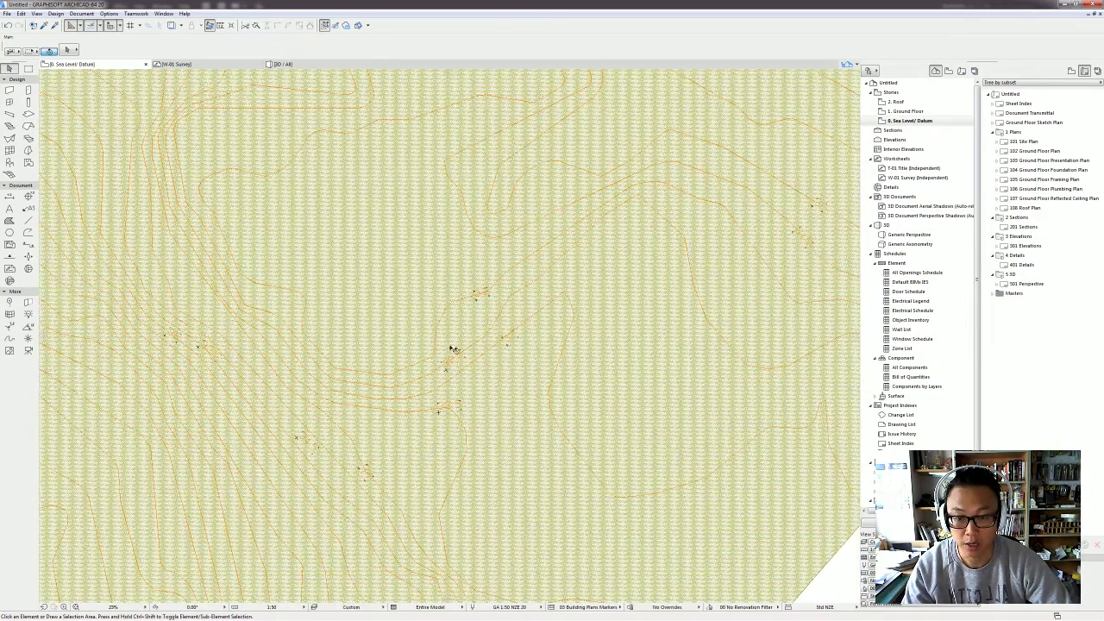
scroll(453, 350, "up", 2)
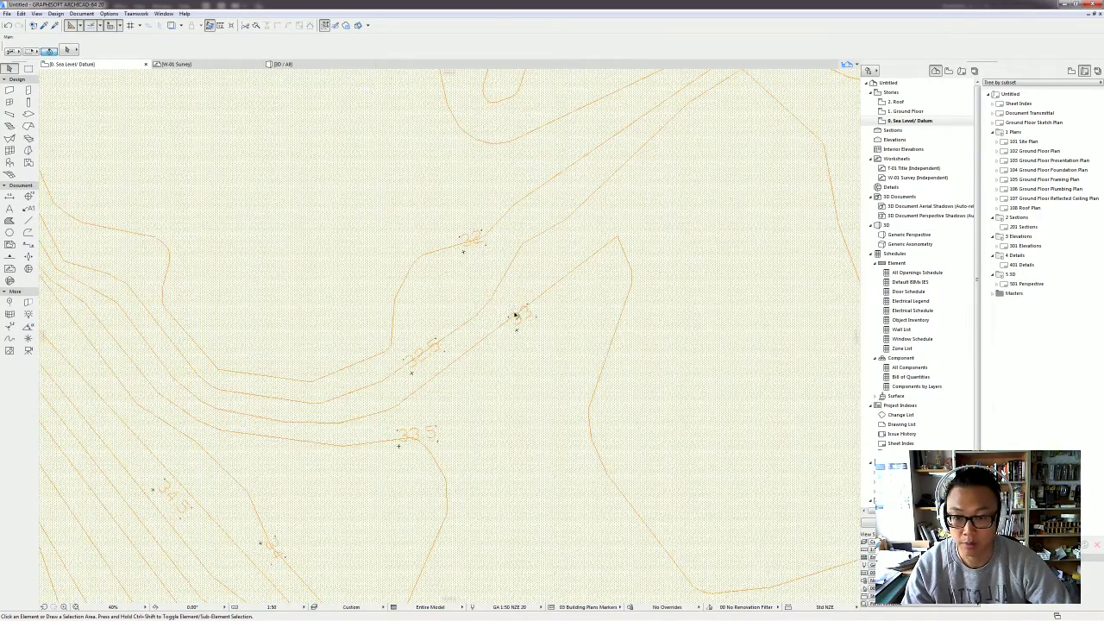
left_click(461, 348)
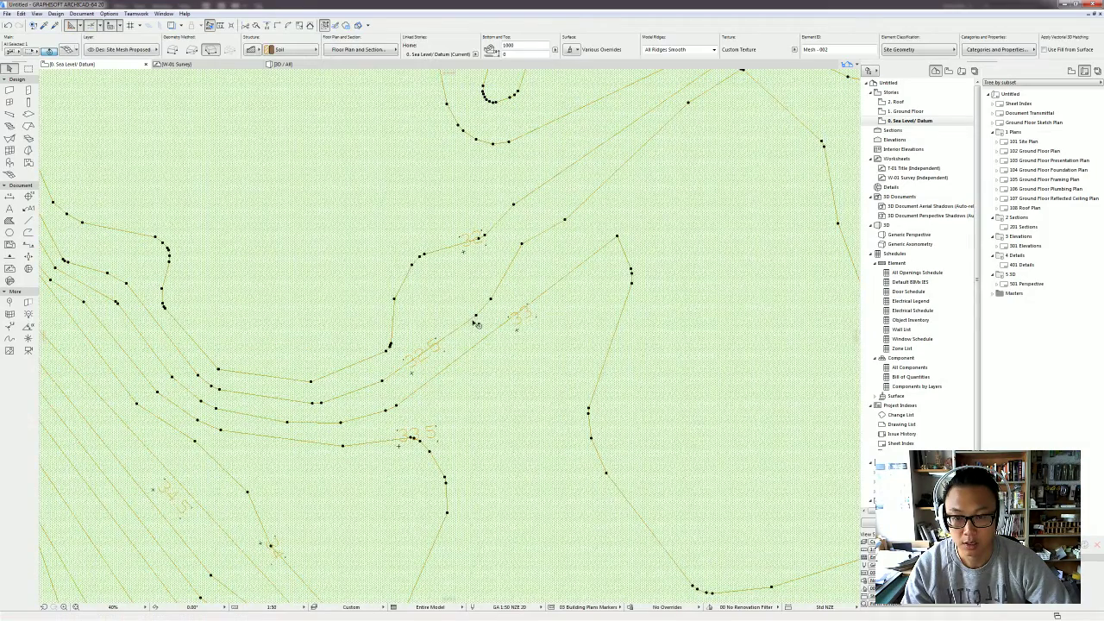
left_click(477, 318)
left_click(528, 261)
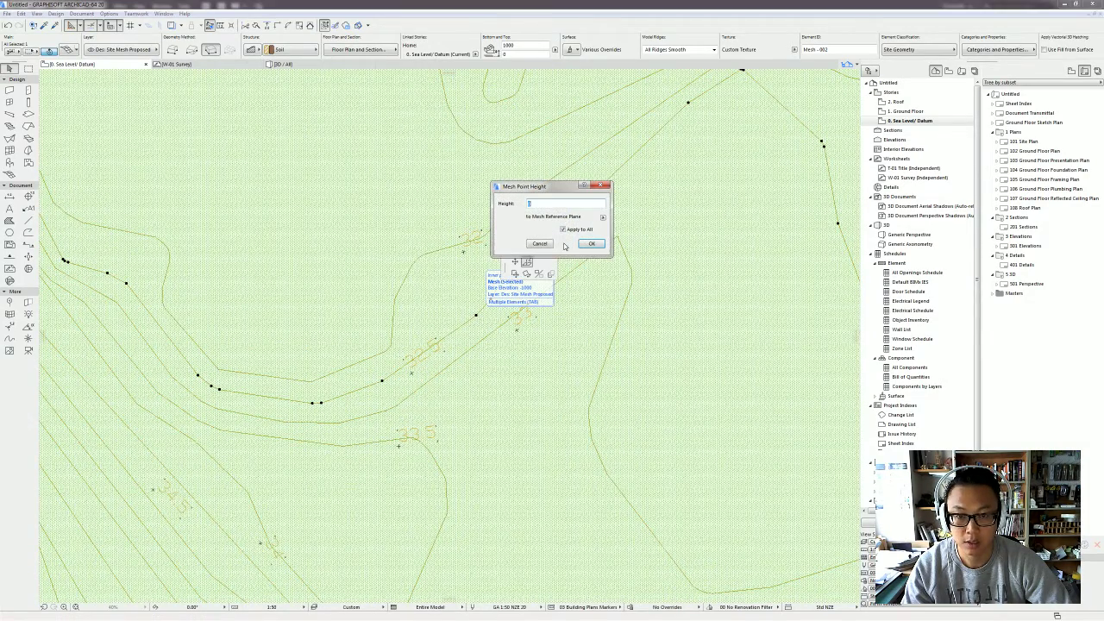
left_click(592, 244)
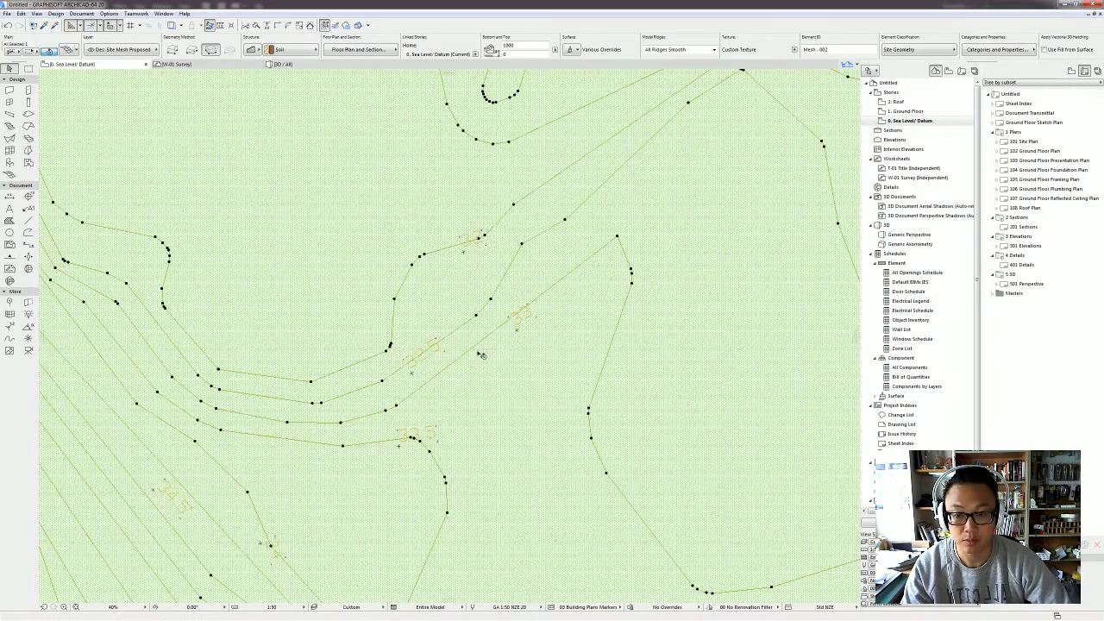
Step: Set the mesh point heights of the 33 and 33.5 contours to their labelled levels, applying each height to the whole contour
left_click(396, 409)
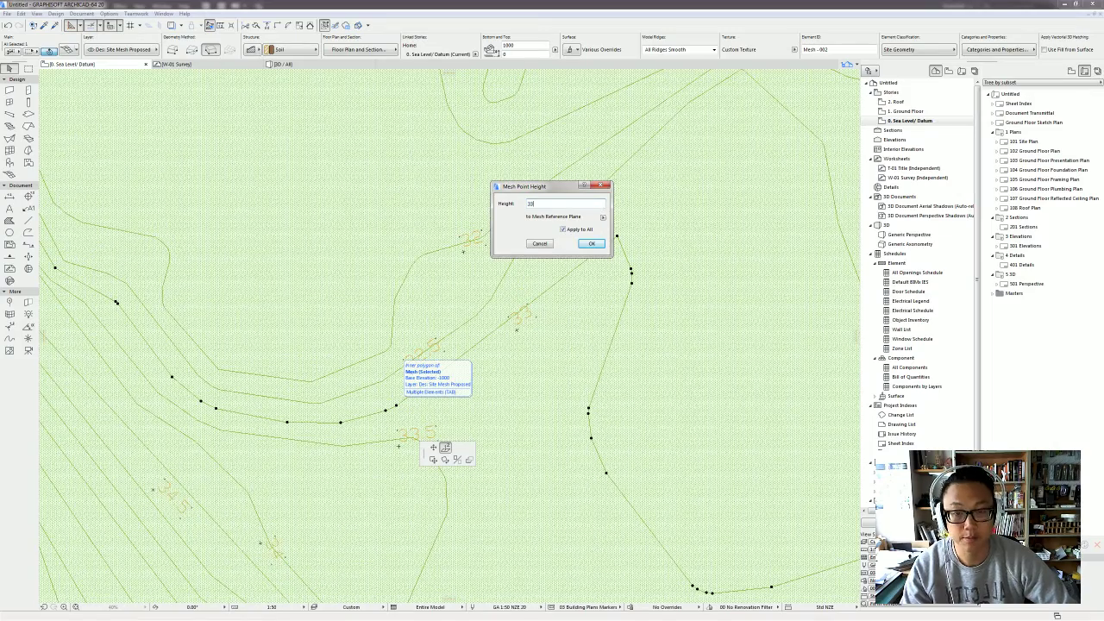
key("Return")
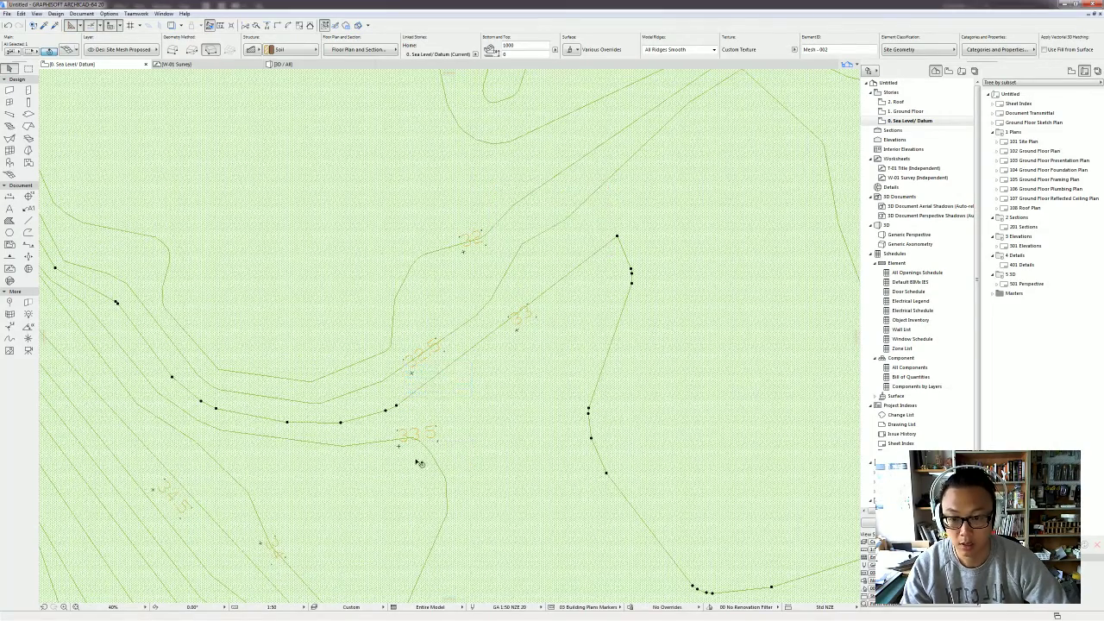
middle_click_drag(408, 497, 522, 394)
key("Escape")
left_click(545, 351)
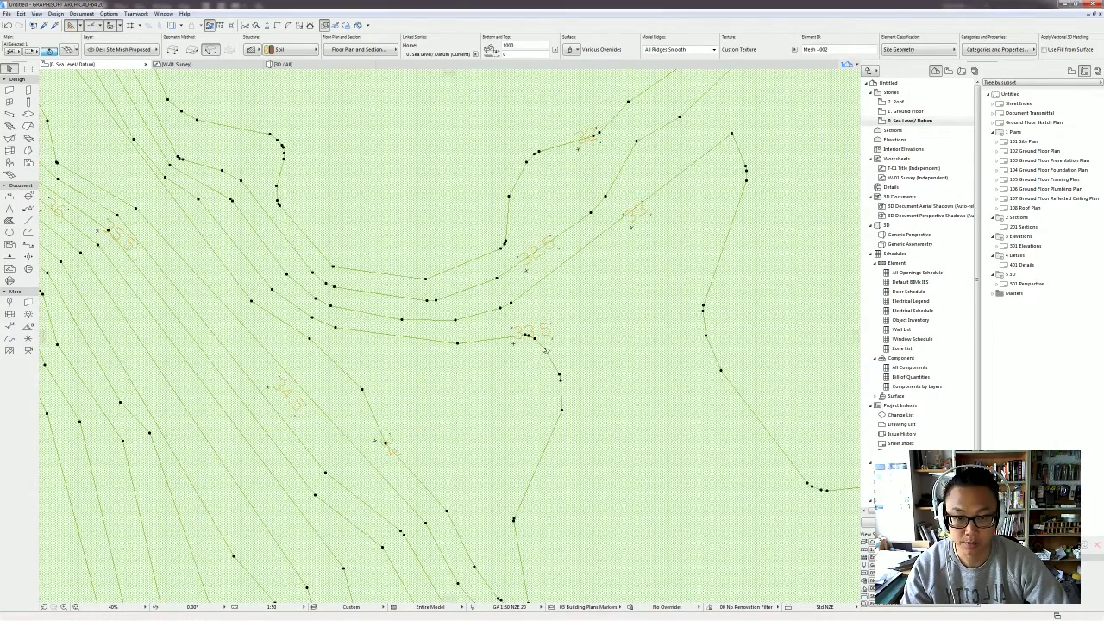
left_click(545, 348)
left_click(593, 390)
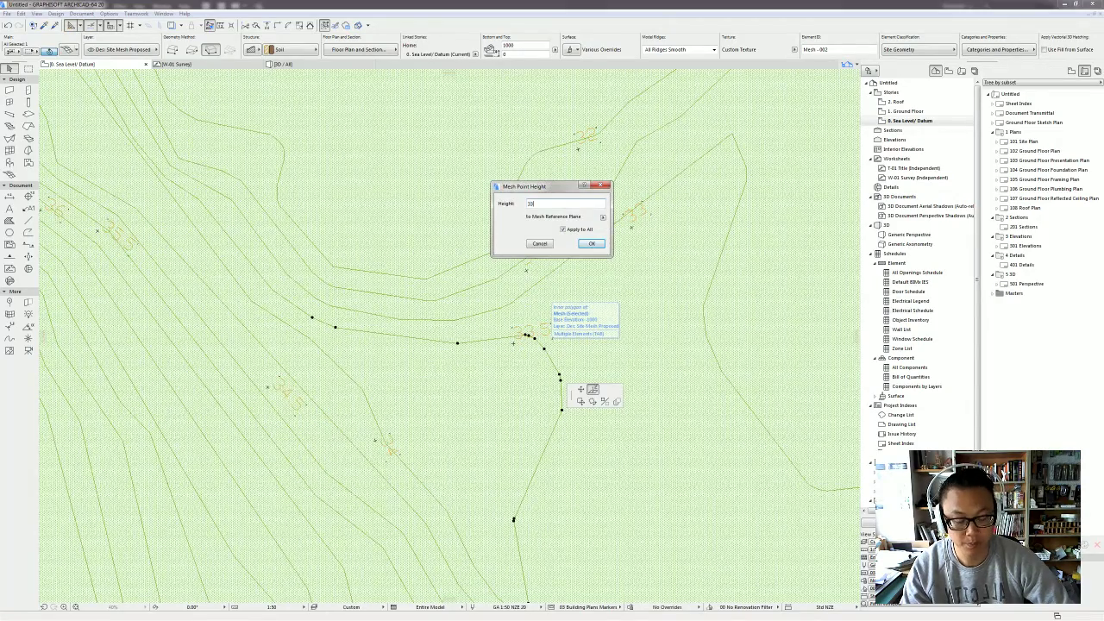
key("Return")
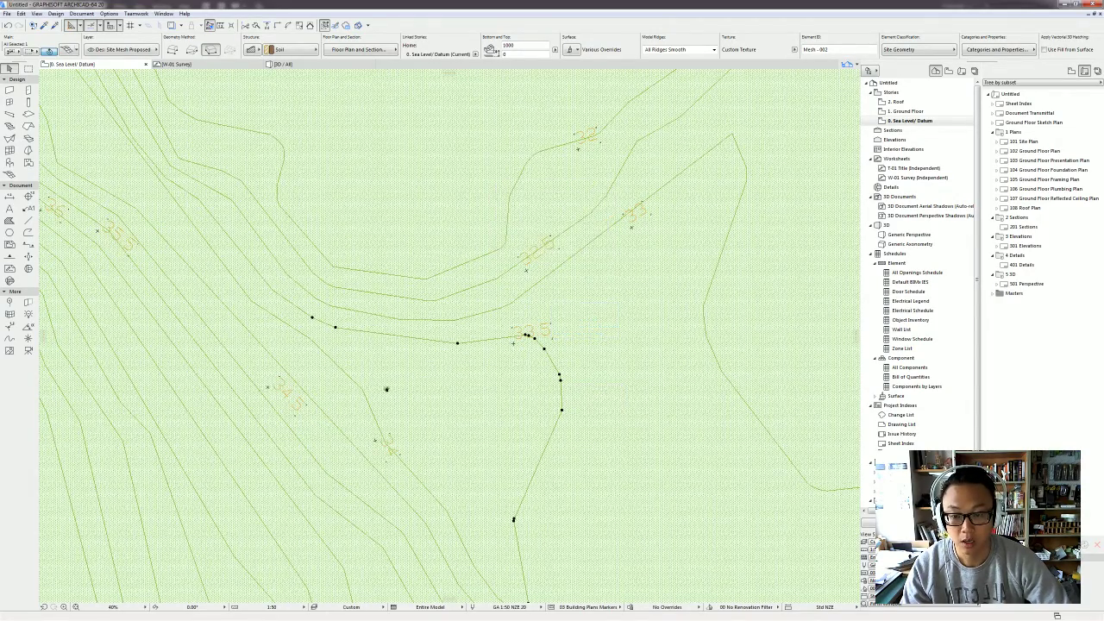
Step: Set the mesh point height of the contour labelled 34 to 34000 for all its points
middle_click_drag(388, 421, 509, 335)
key("Escape")
left_click(514, 328)
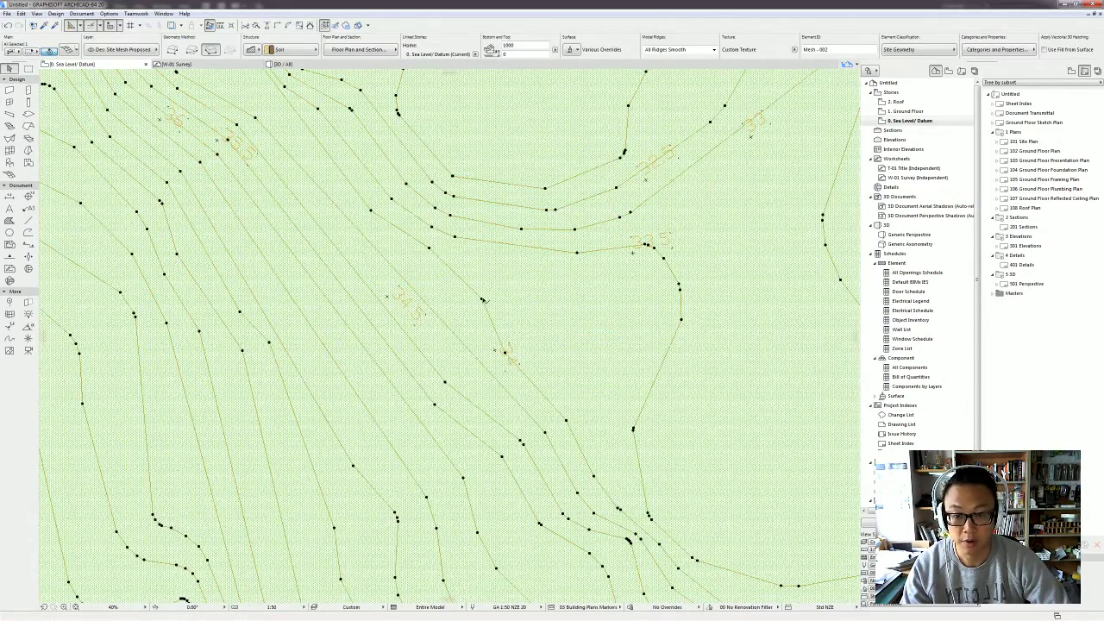
left_click(482, 299)
left_click(533, 340)
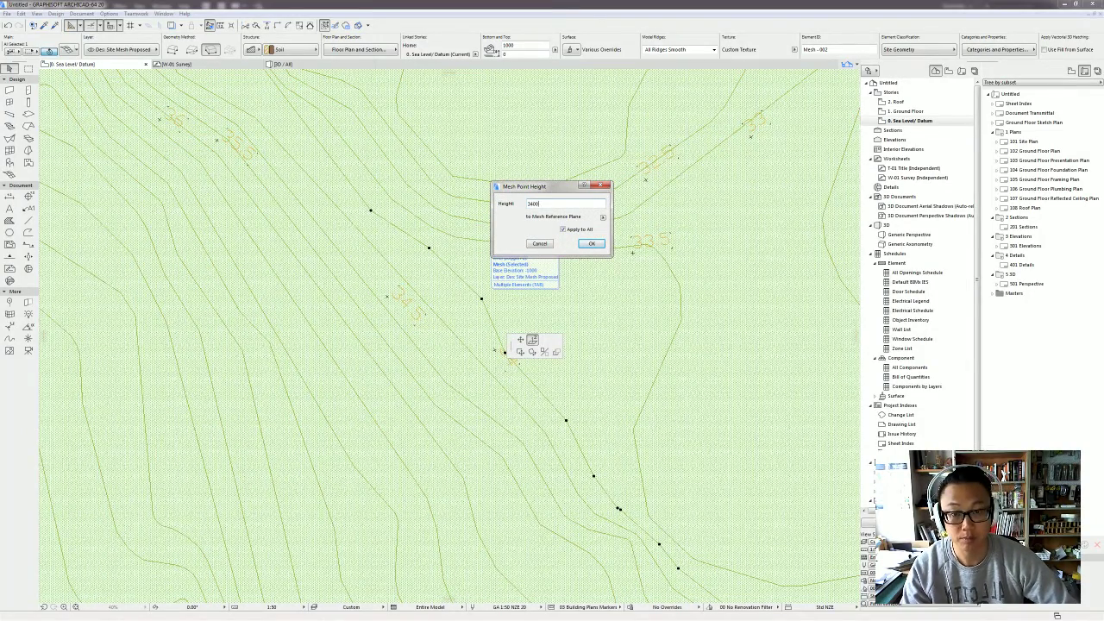
type("34000")
key("Return")
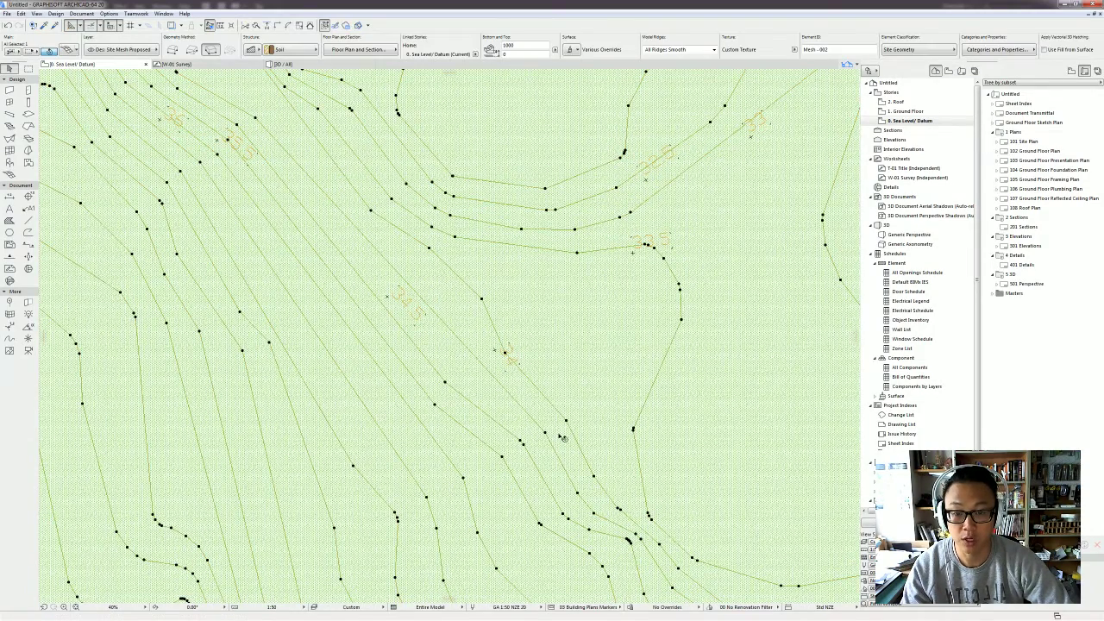
Step: Set the 34.5 contour's mesh points to a height of 34500, and set the height of the next unlabelled contour uphill
left_click(545, 435)
left_click(594, 475)
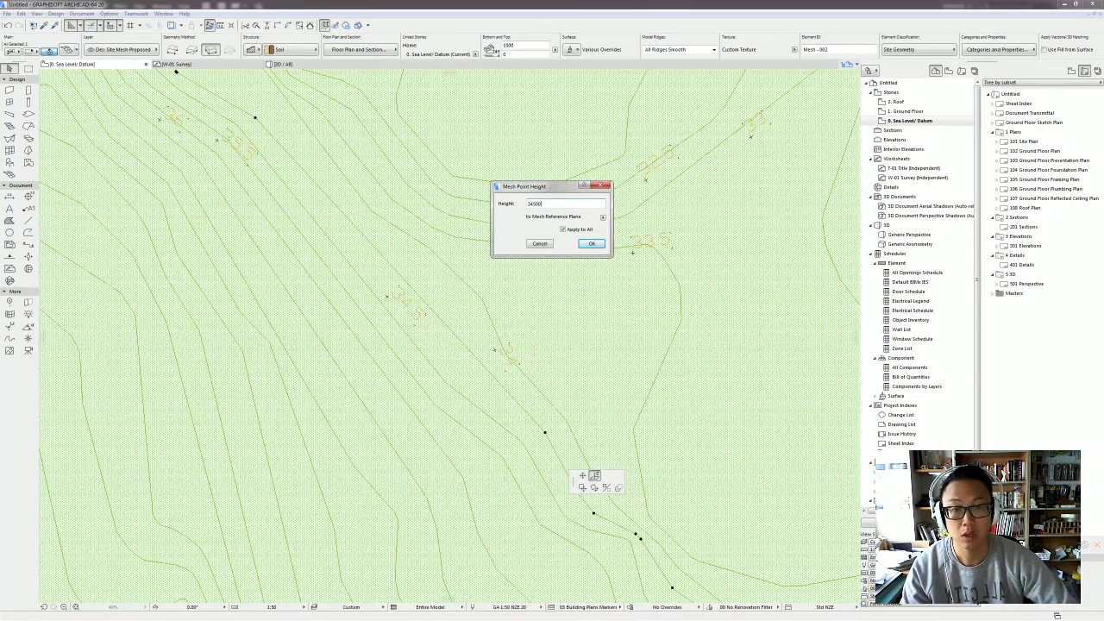
key("Return")
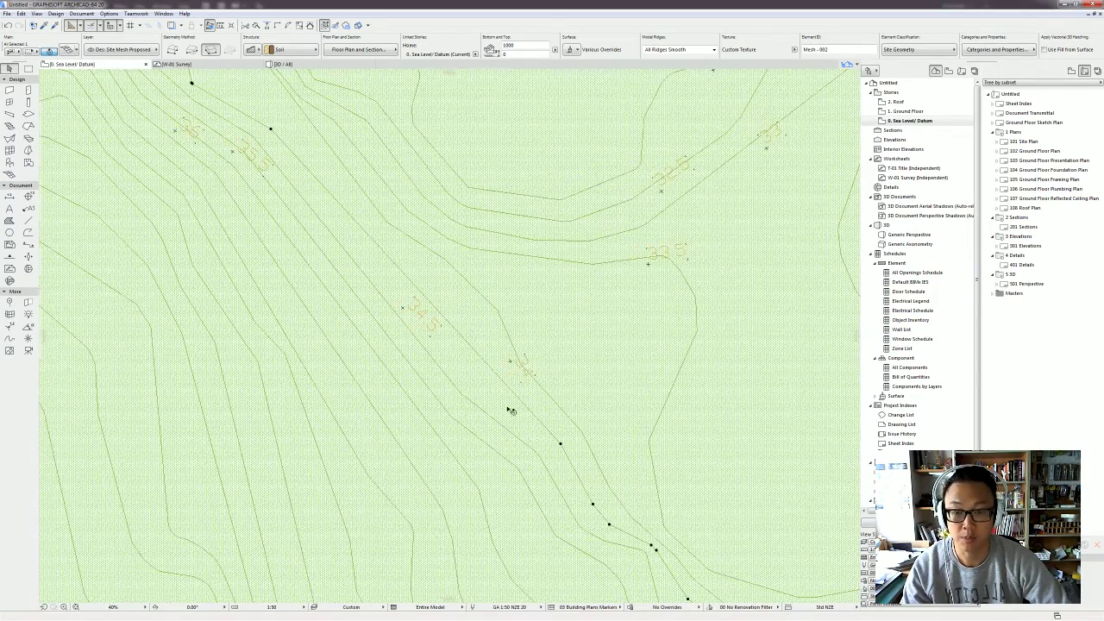
left_click(461, 395)
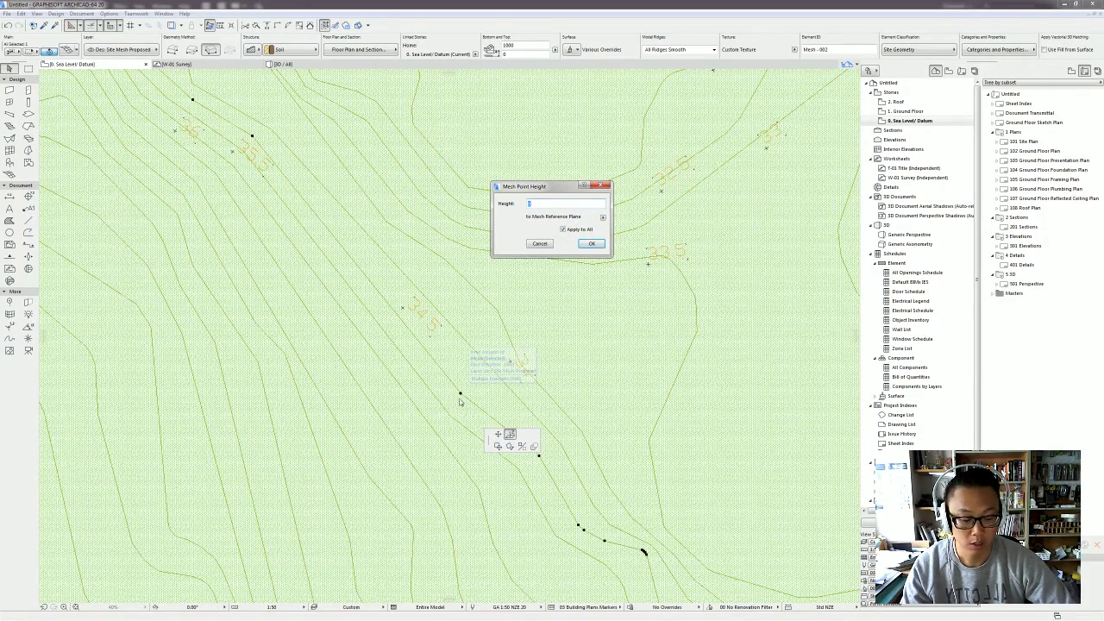
key("Return")
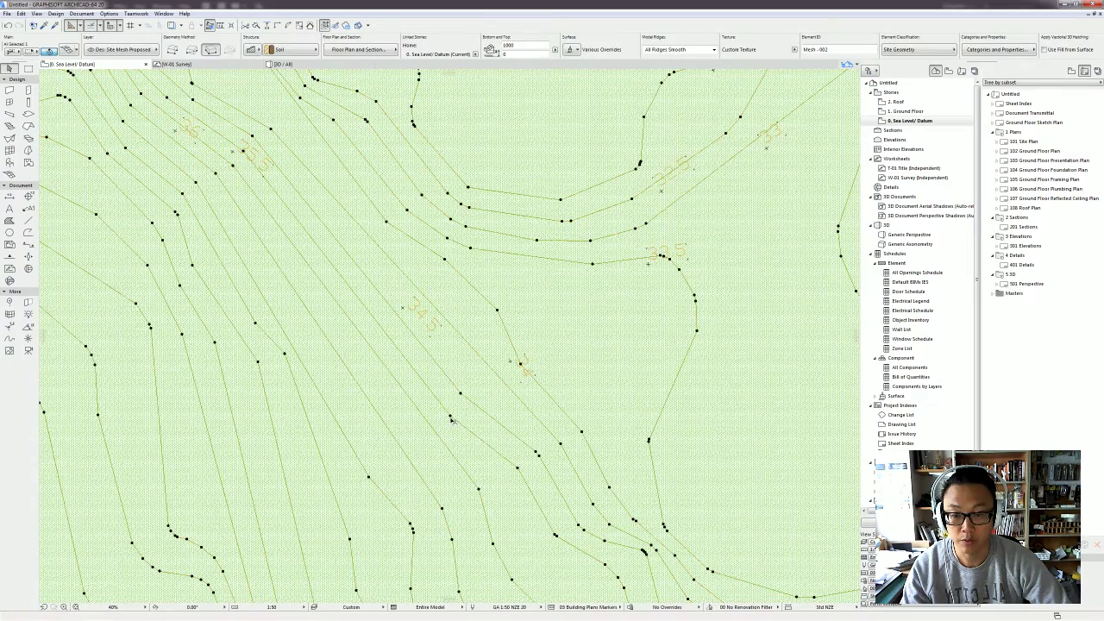
Step: Set the mesh point heights to 35500 on the 35.5 contour and 36000 on the 36 contour, applied to all their points
left_click(450, 418)
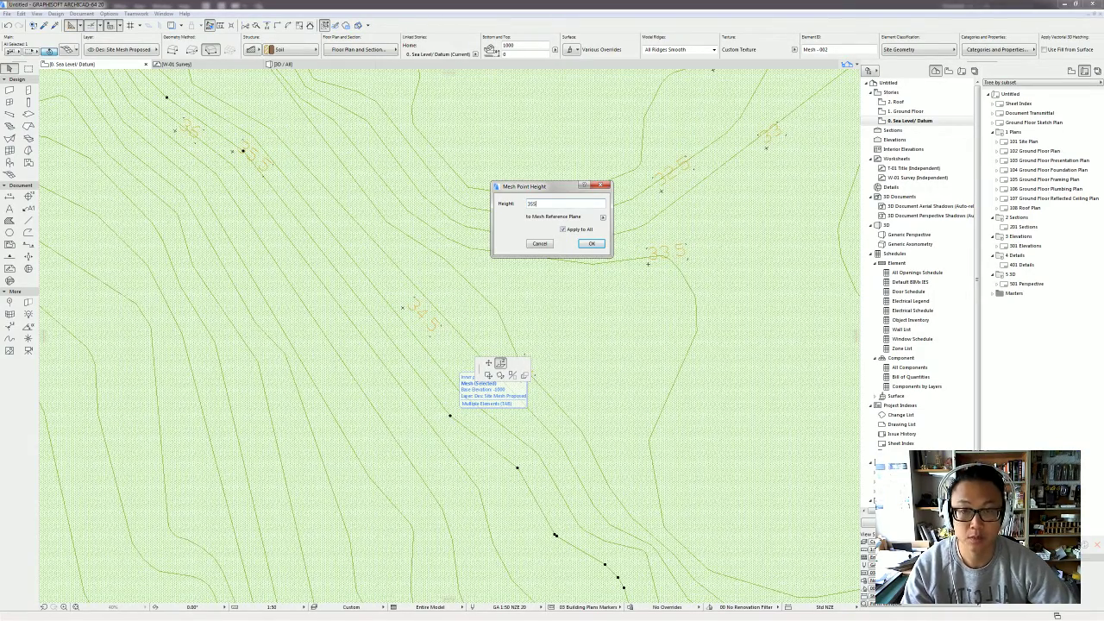
type("35500")
key("Return")
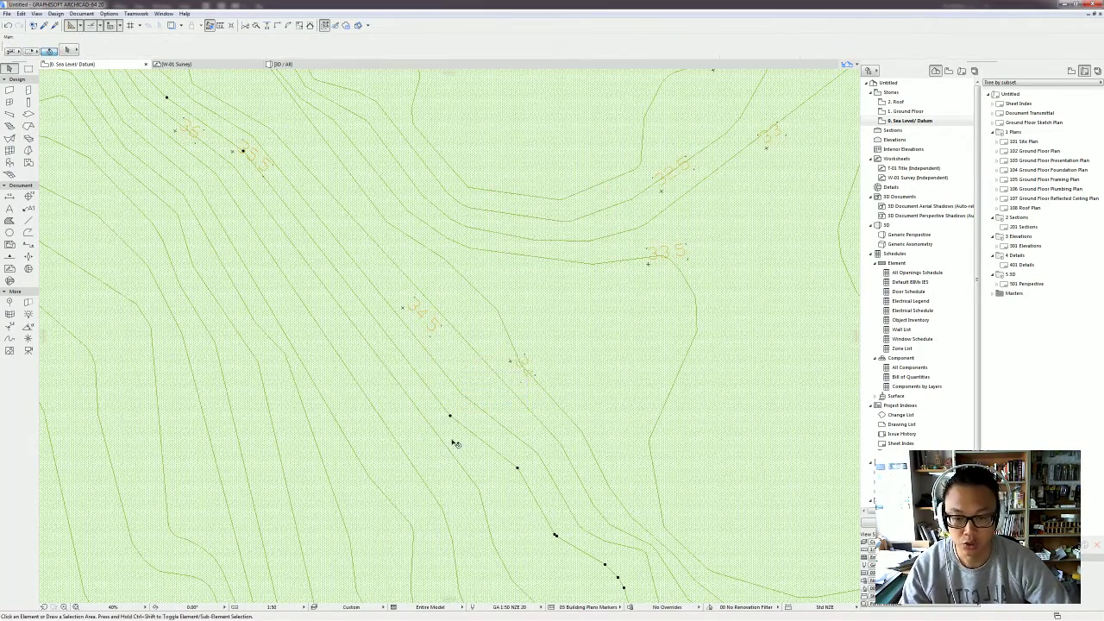
left_click(479, 489)
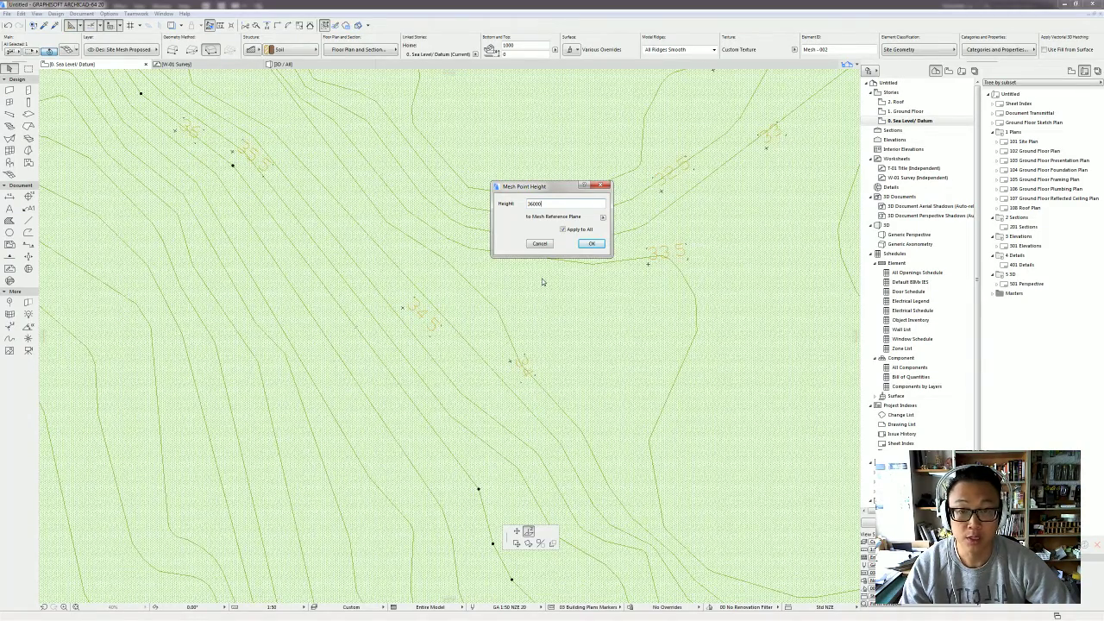
key("Return")
Step: Set the mesh point height of the unlabelled contour just uphill of the 36 contour, applied to all its points
middle_click_drag(460, 384, 497, 277)
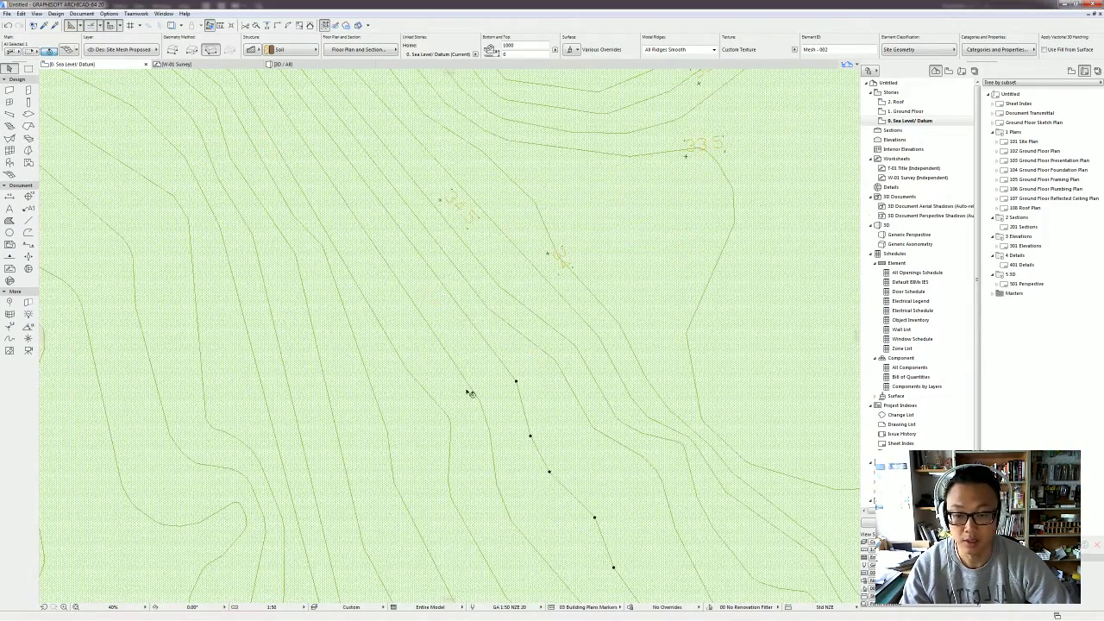
key("Escape")
left_click(479, 386)
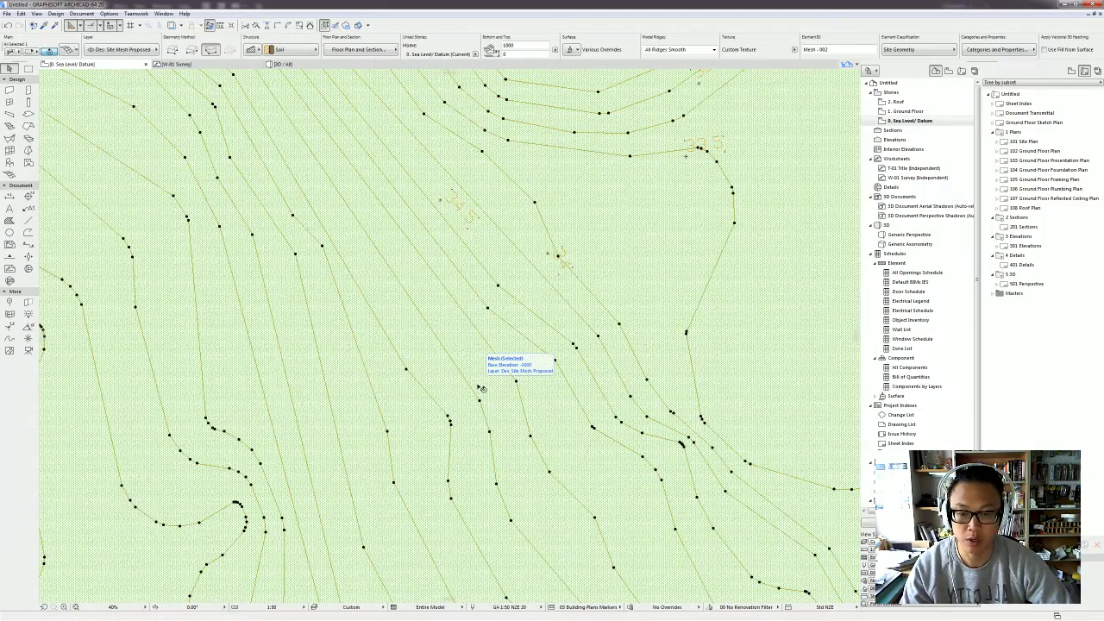
scroll(480, 387, "down", 3)
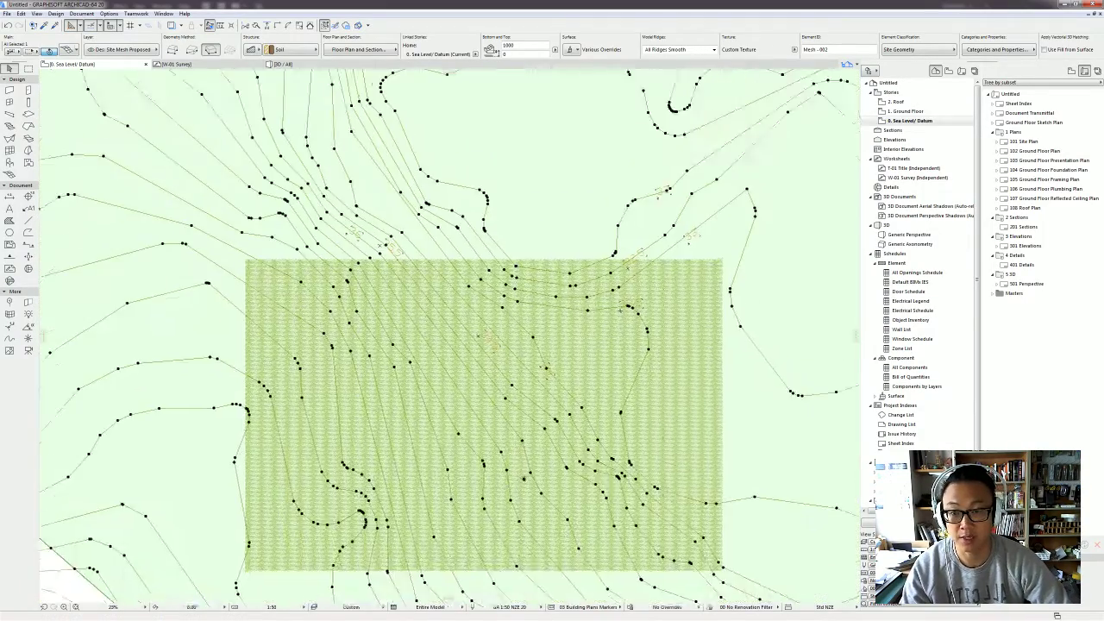
scroll(404, 312, "up", 5)
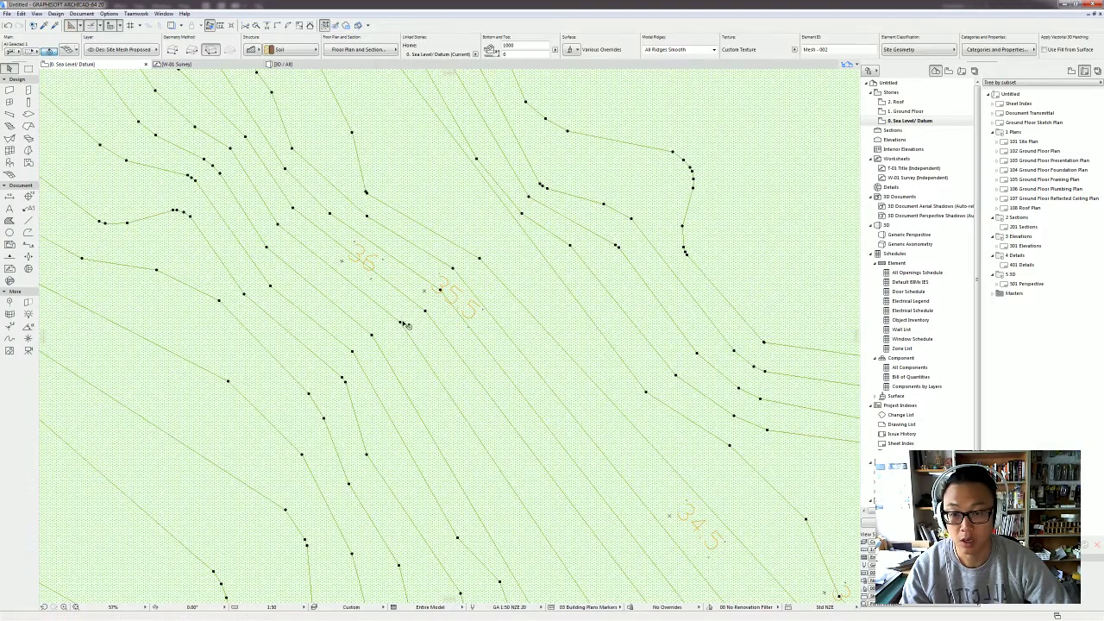
left_click(401, 323)
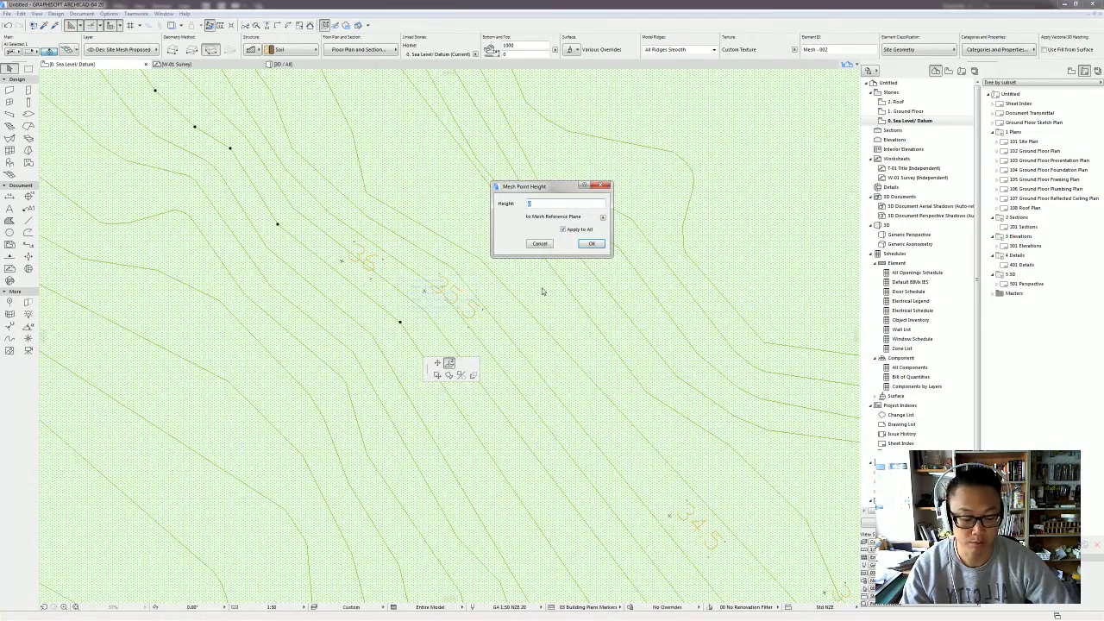
key("Return")
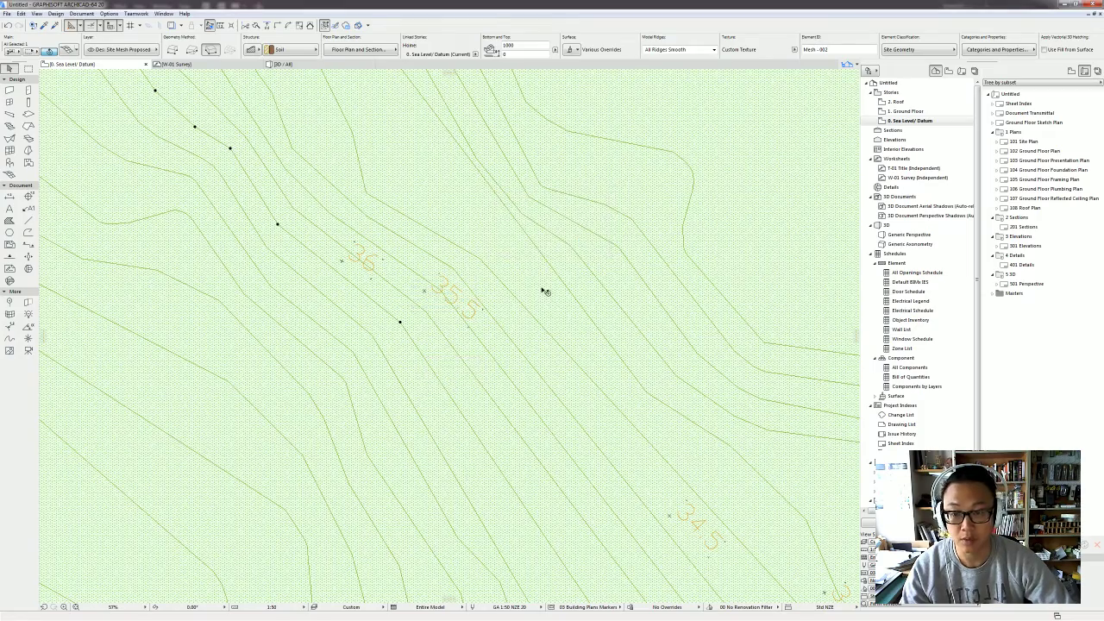
key("Escape")
Step: Set the next two contours uphill to mesh point heights of 37000 and 37500, applied to all their points
left_click(386, 336)
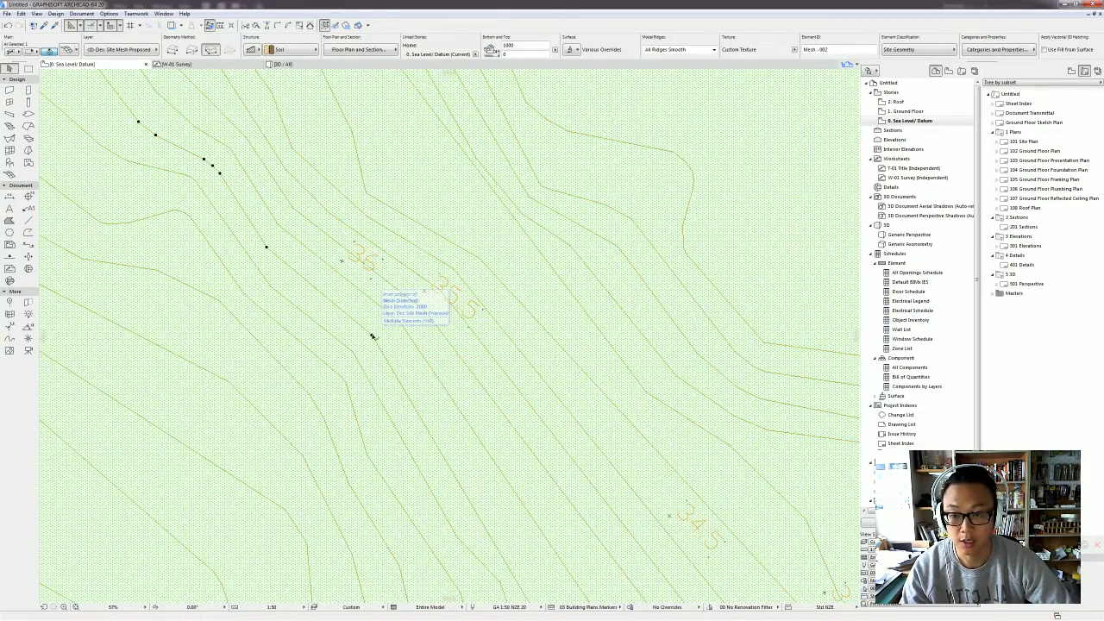
left_click(371, 336)
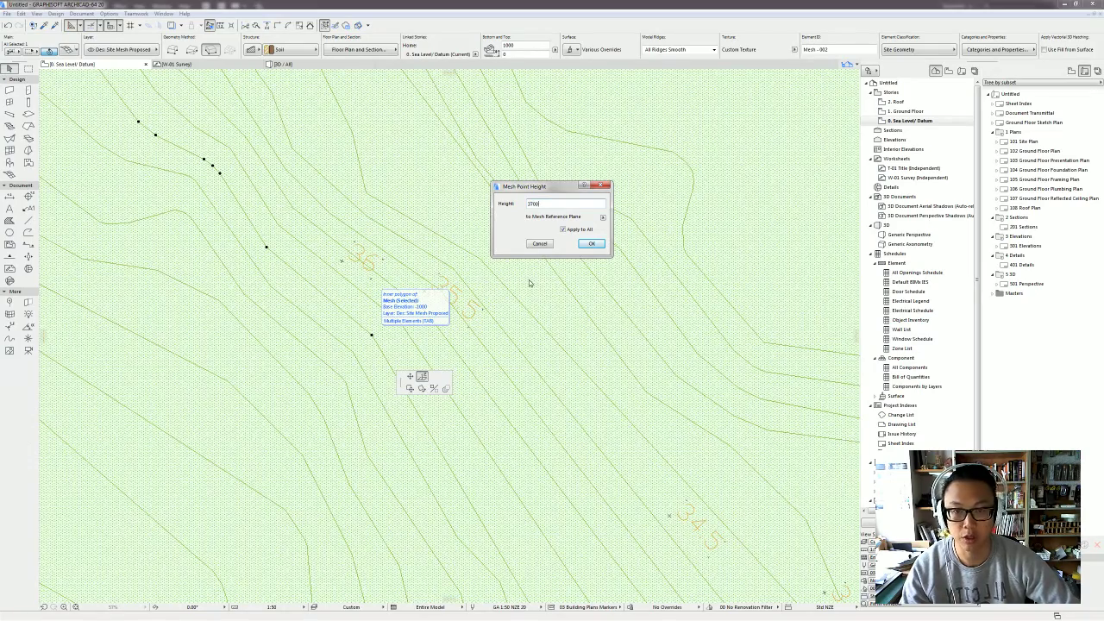
key("Return")
key("Escape")
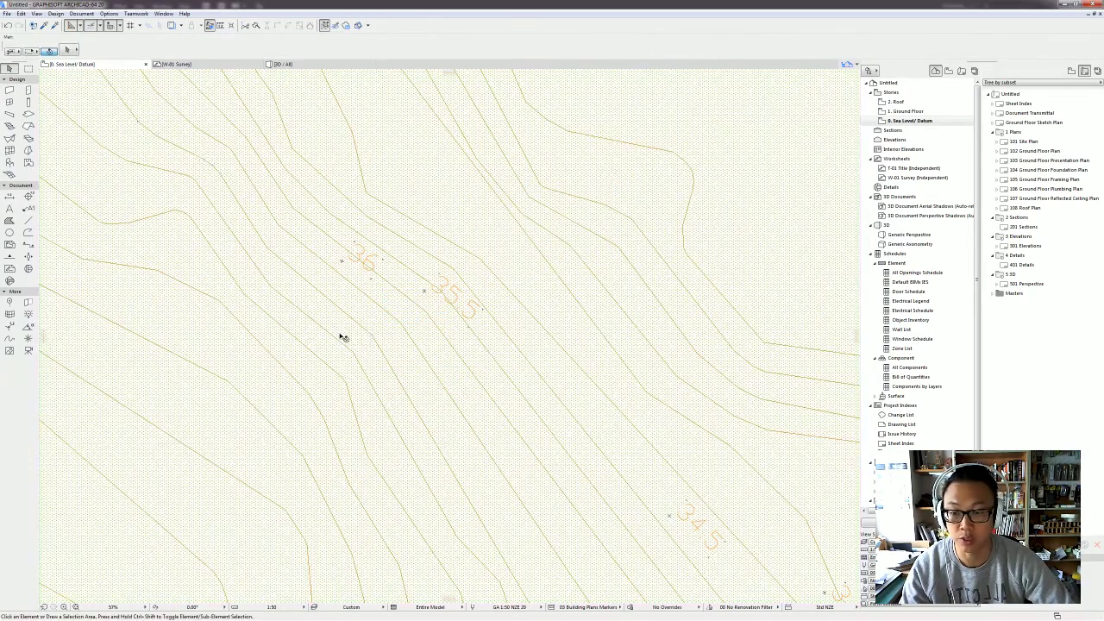
left_click(352, 357)
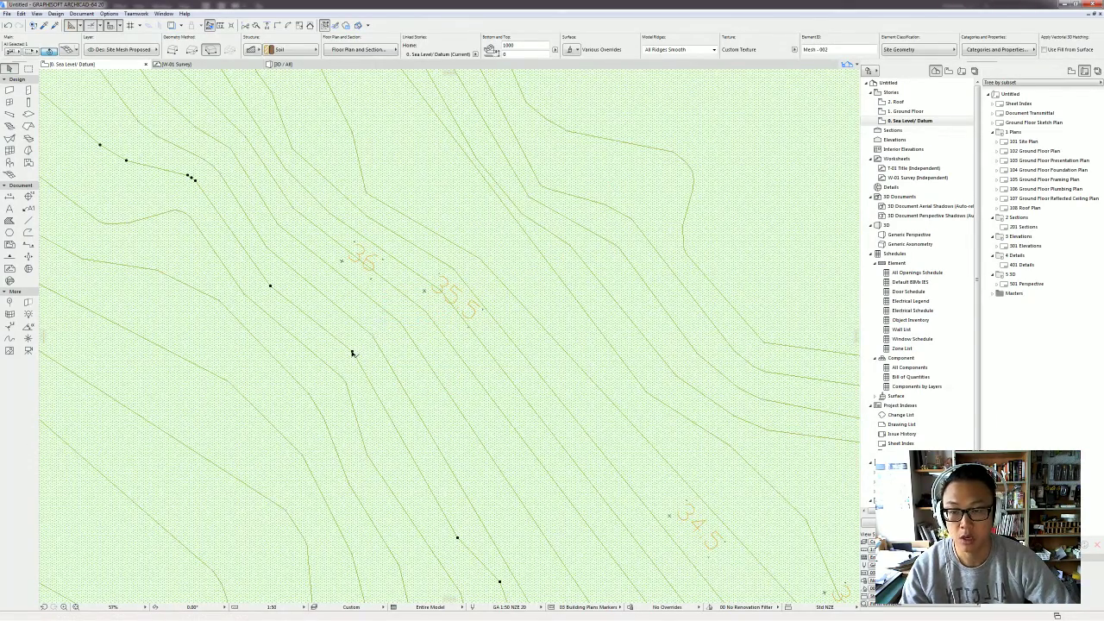
left_click(352, 353)
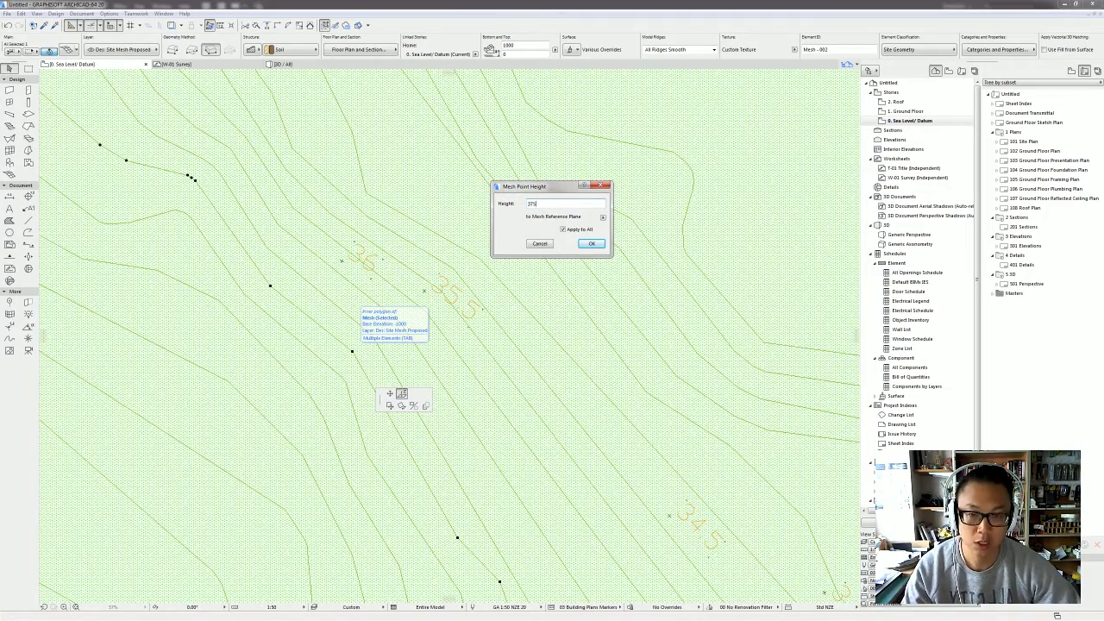
key("Return")
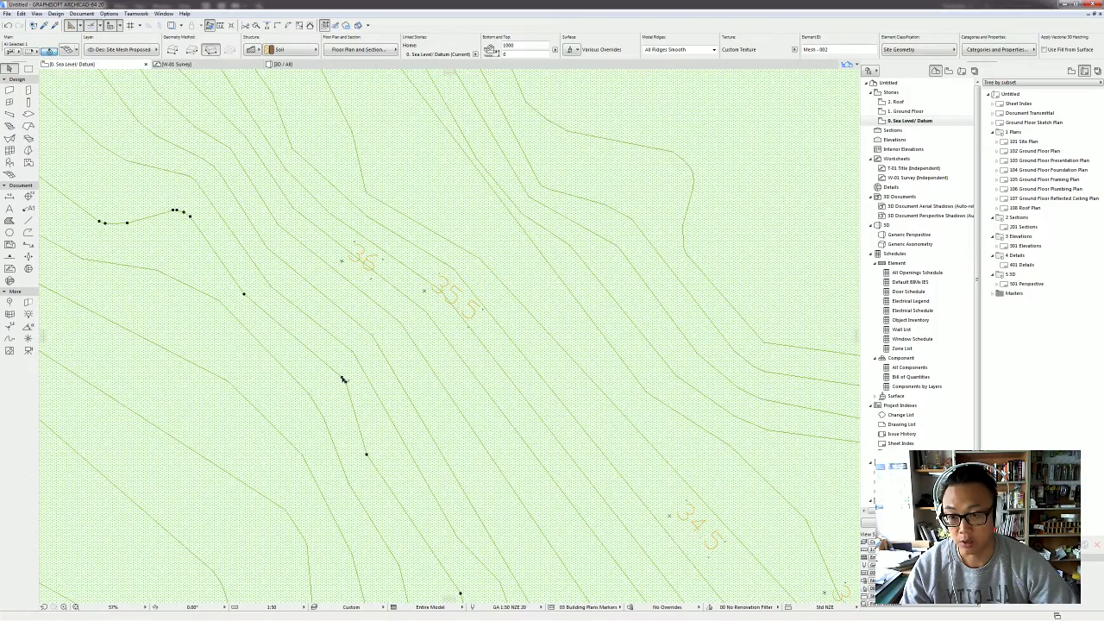
Step: Set the mesh point height of the contour just uphill of the 37500 one to 38000 for all its points
left_click(343, 380)
left_click(392, 419)
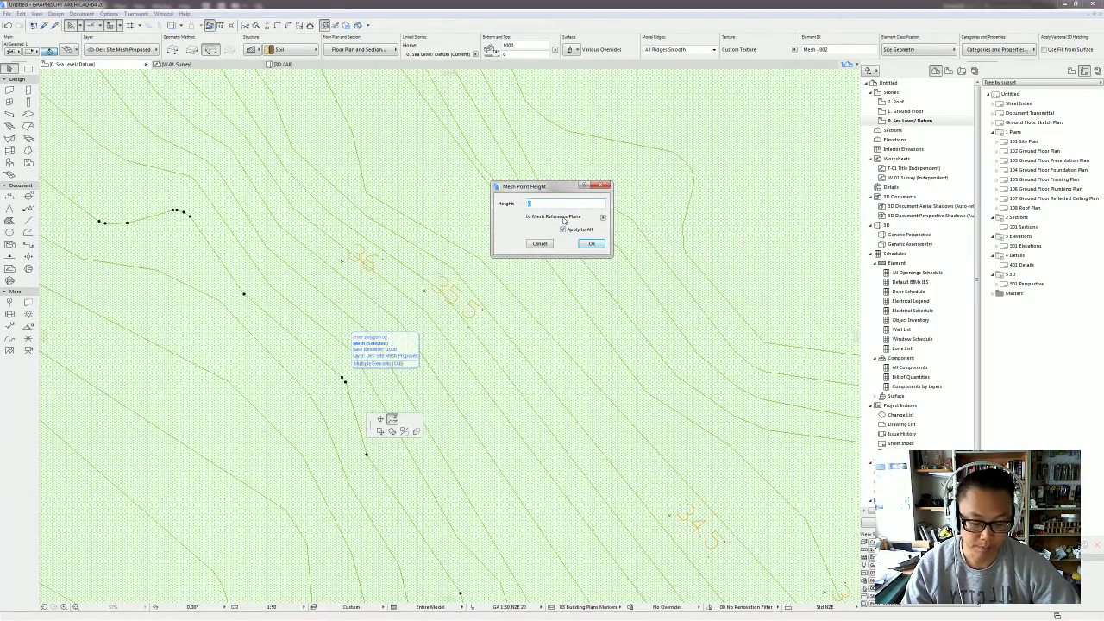
type("38000")
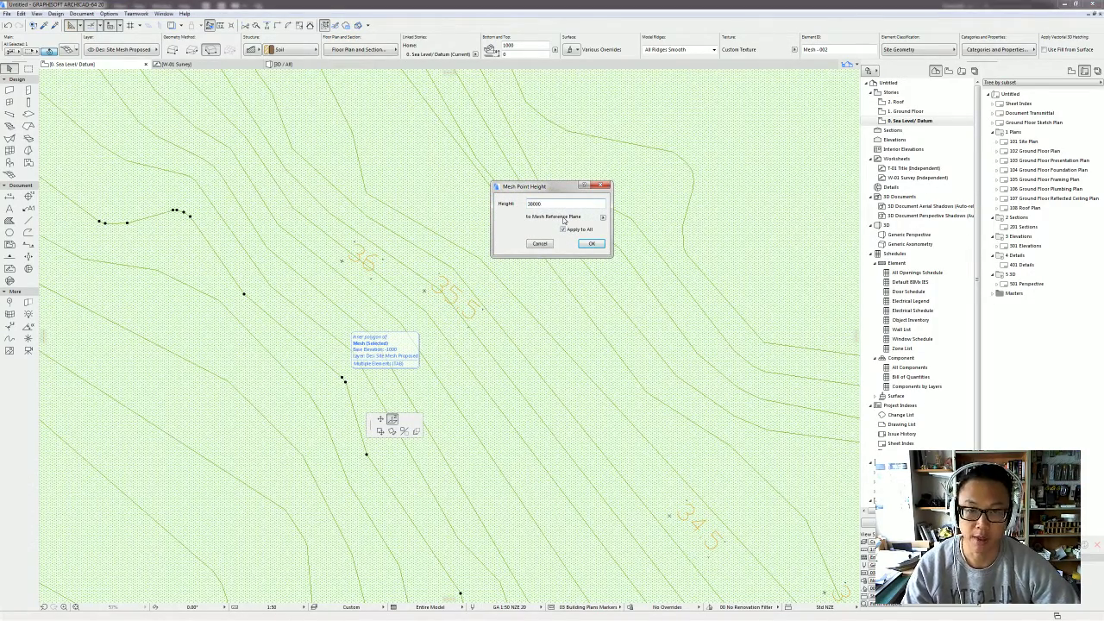
key("Return")
Step: Set the mesh point height of the contour just uphill of the 38000 one to 38500 for all its points
left_click(313, 395)
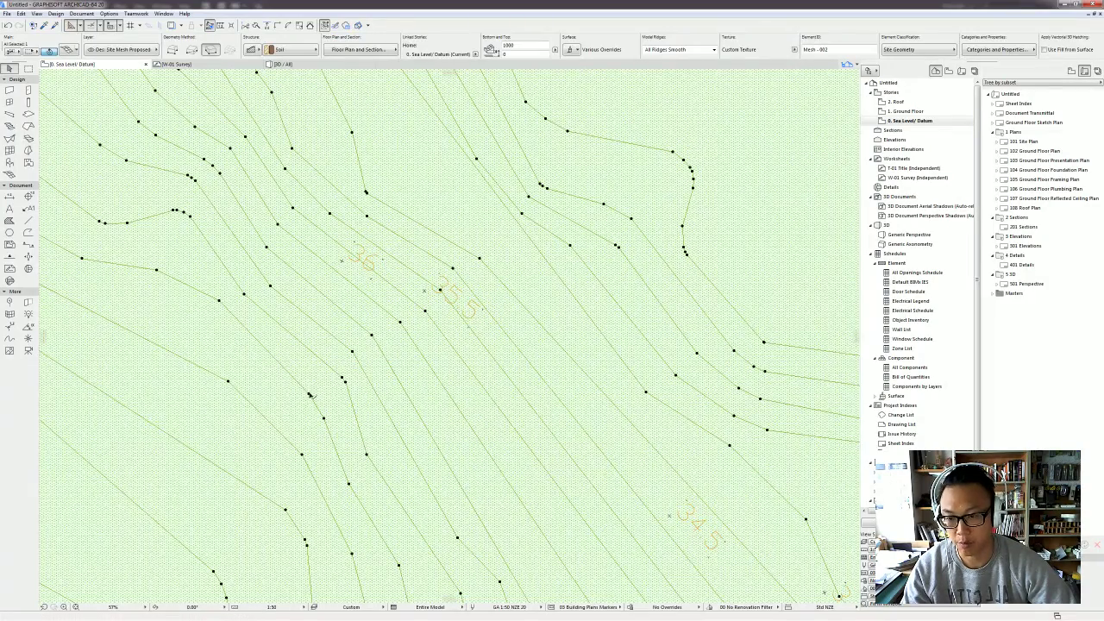
left_click(308, 395)
left_click(358, 436)
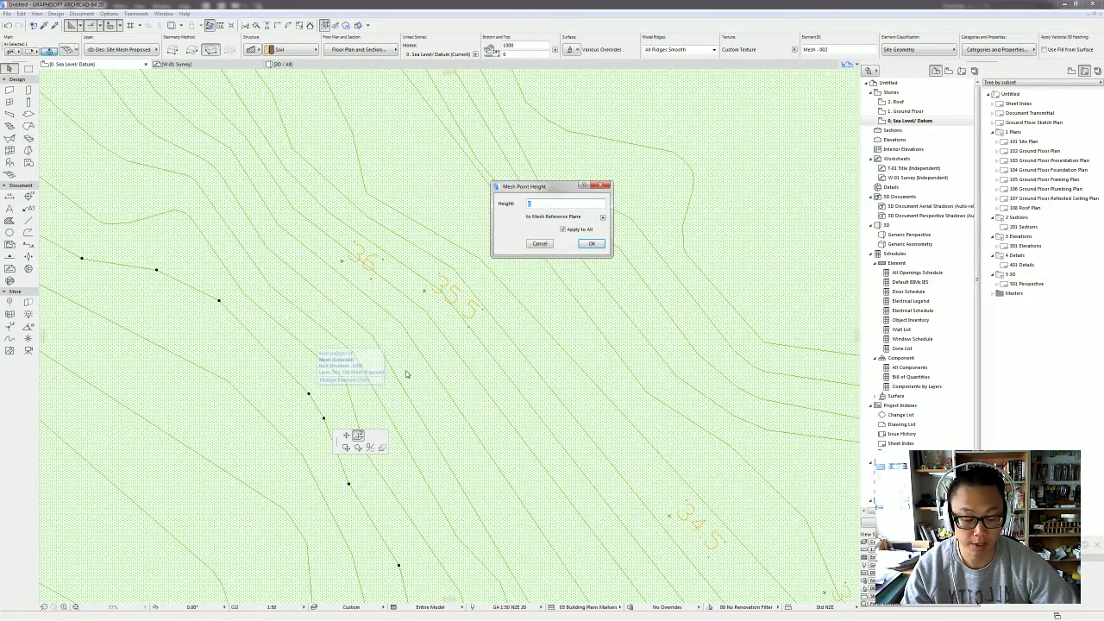
type("38500")
key("Return")
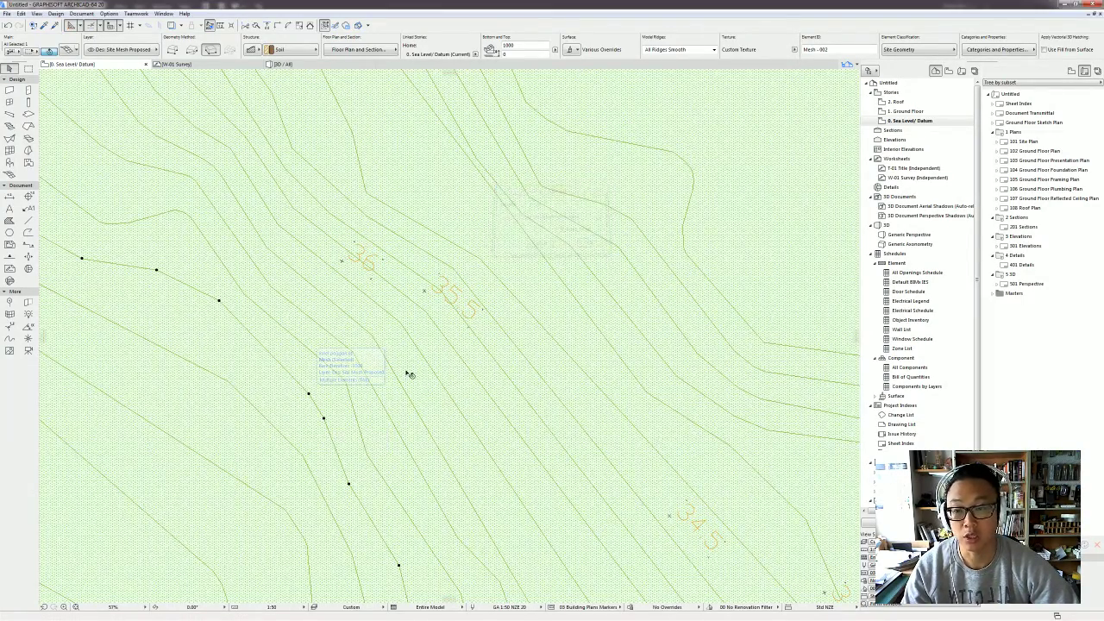
Step: Set the mesh point height of the next contour uphill to 39000 for all its points
middle_click_drag(217, 392, 339, 336)
left_click(383, 340)
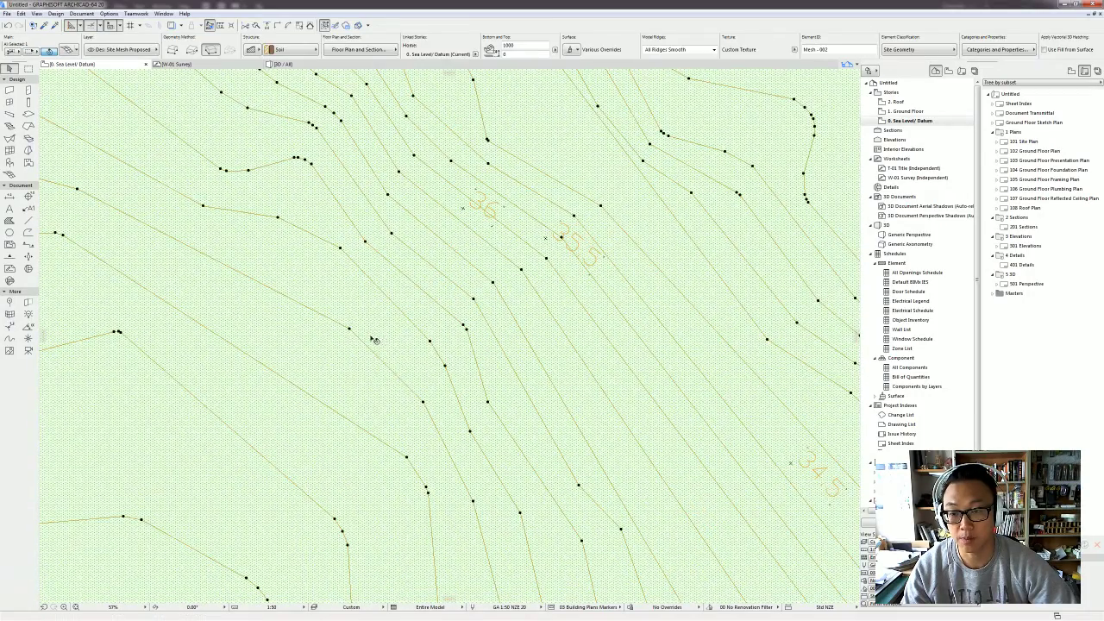
left_click(349, 330)
left_click(398, 369)
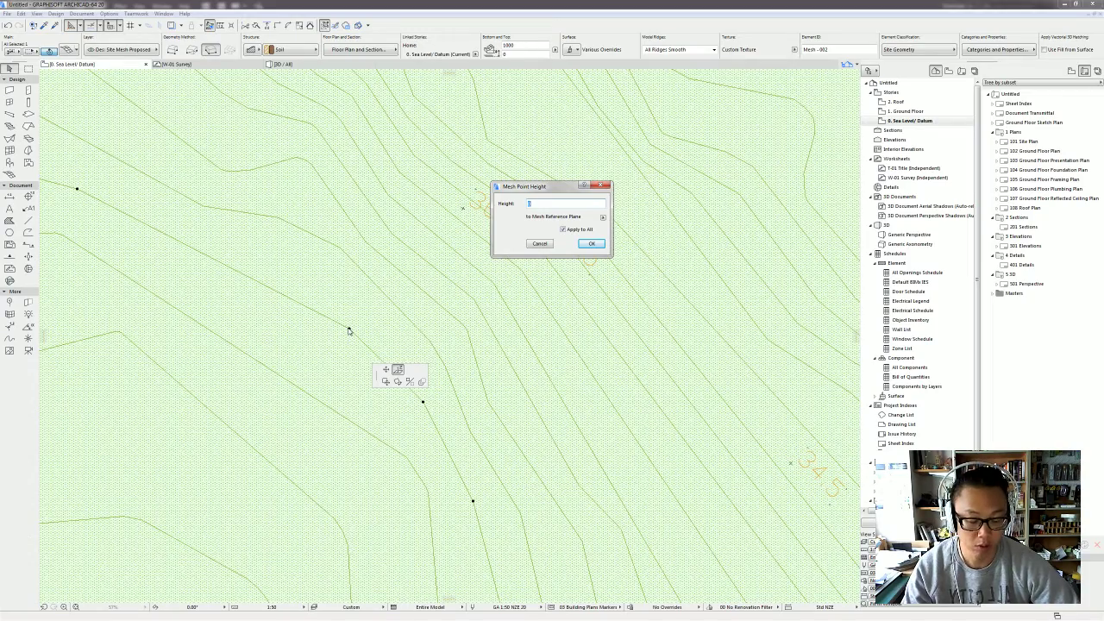
type("39000")
key("Return")
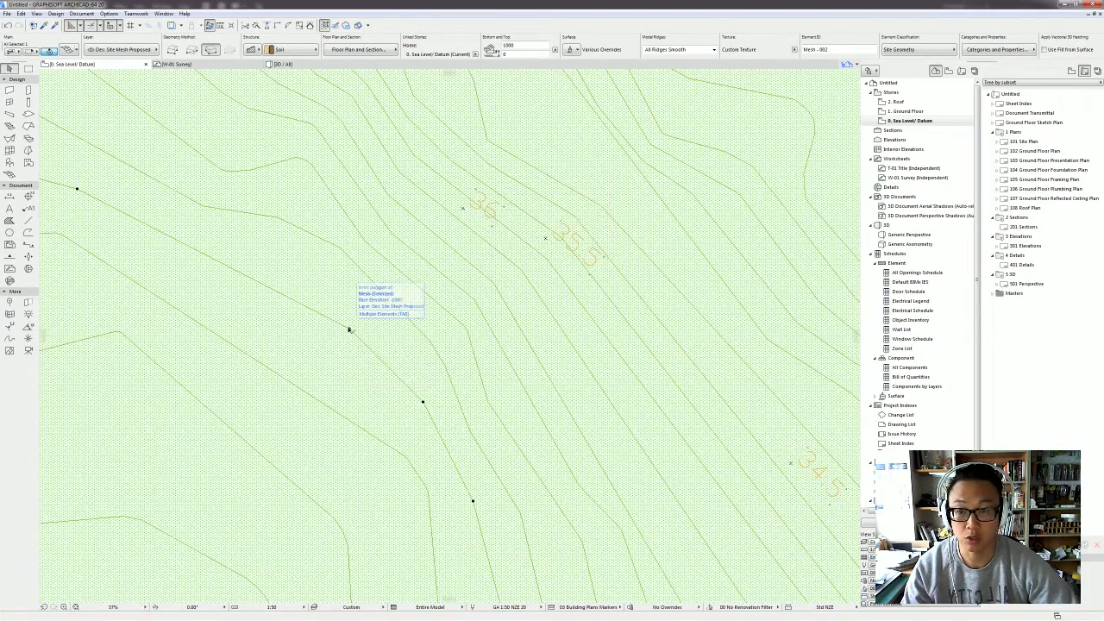
Step: Check the mesh point height assigned to the contour just downhill of the 39000 one
left_click(428, 343)
left_click(430, 344)
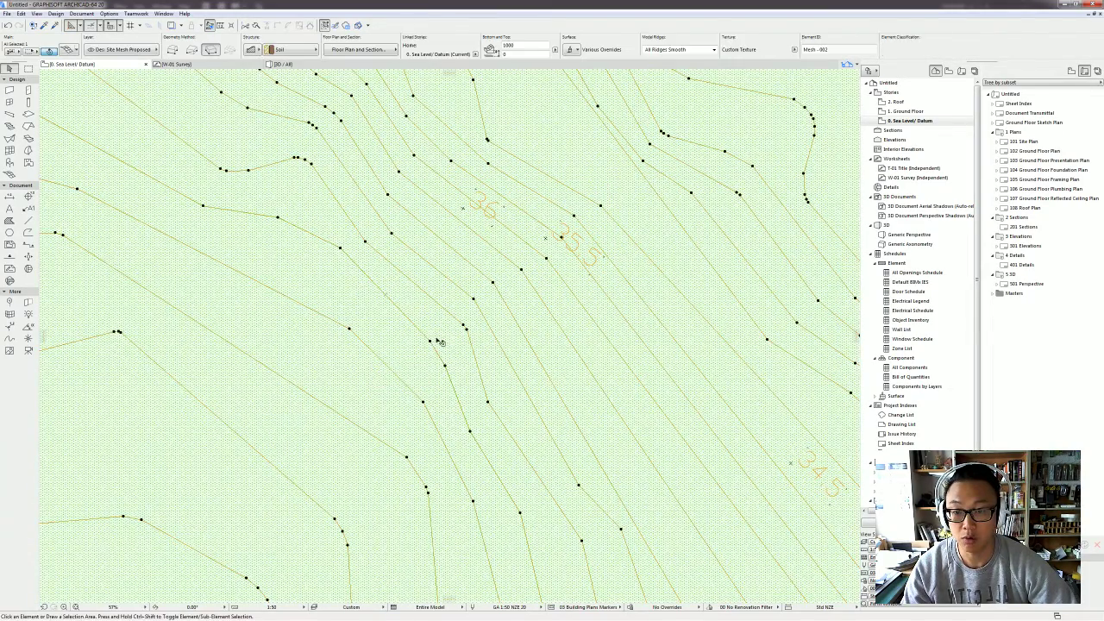
left_click(430, 342)
left_click(472, 308)
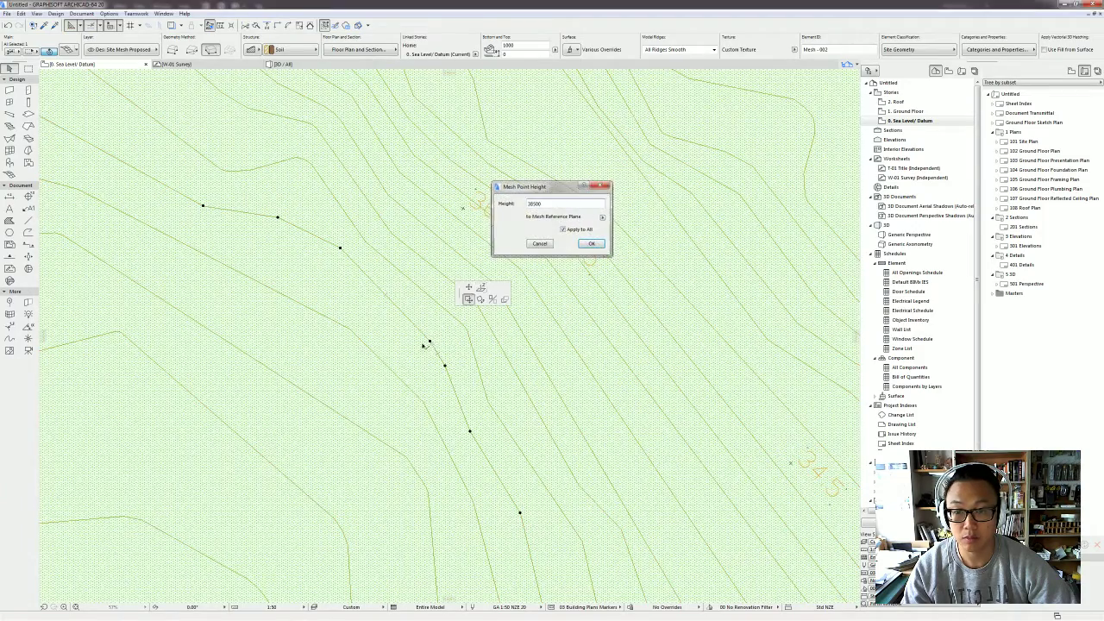
key("Return")
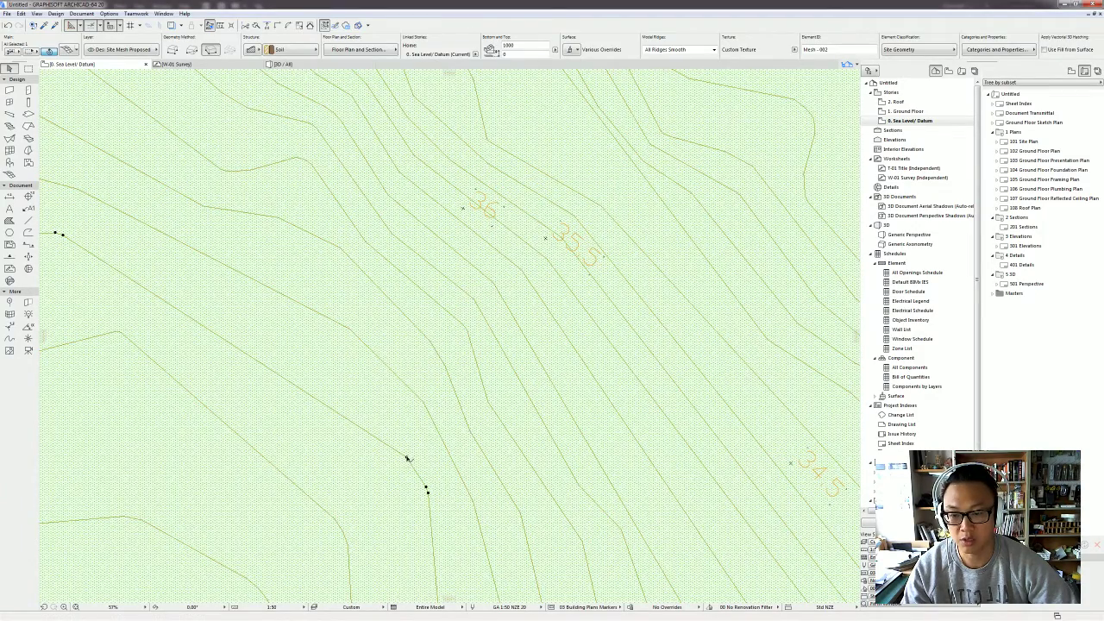
Step: Set the mesh point height of the 39.5 contour to 39500 for all its points
left_click(407, 456)
left_click(456, 499)
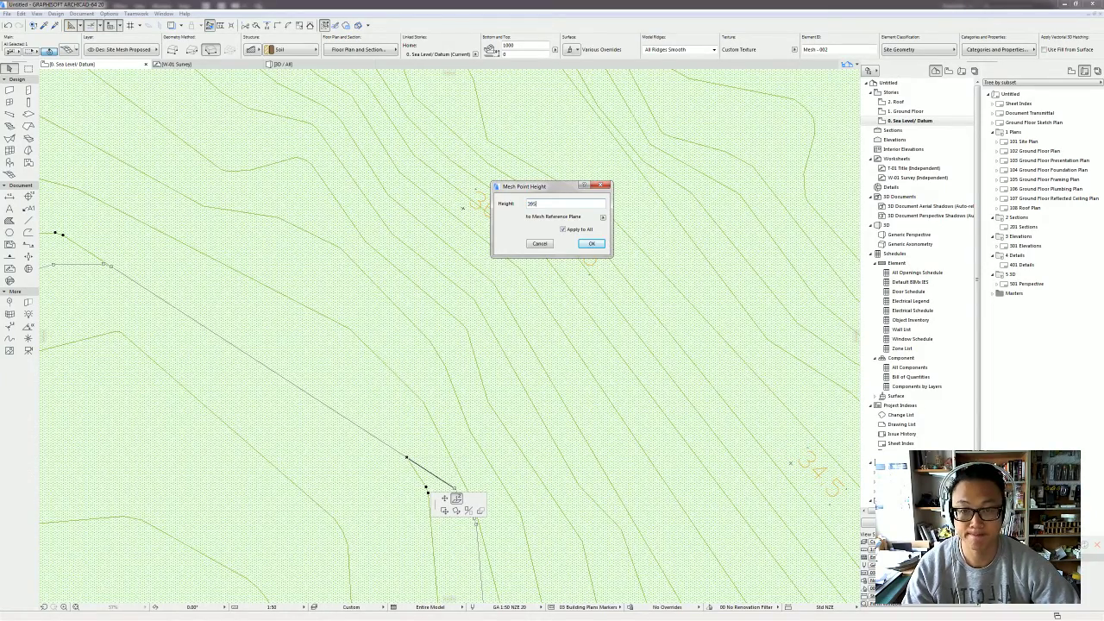
type("39500")
key("Return")
Step: Examine the terrain mesh in 3D from several angles for contours left at a wrong height
scroll(336, 462, "down", 2)
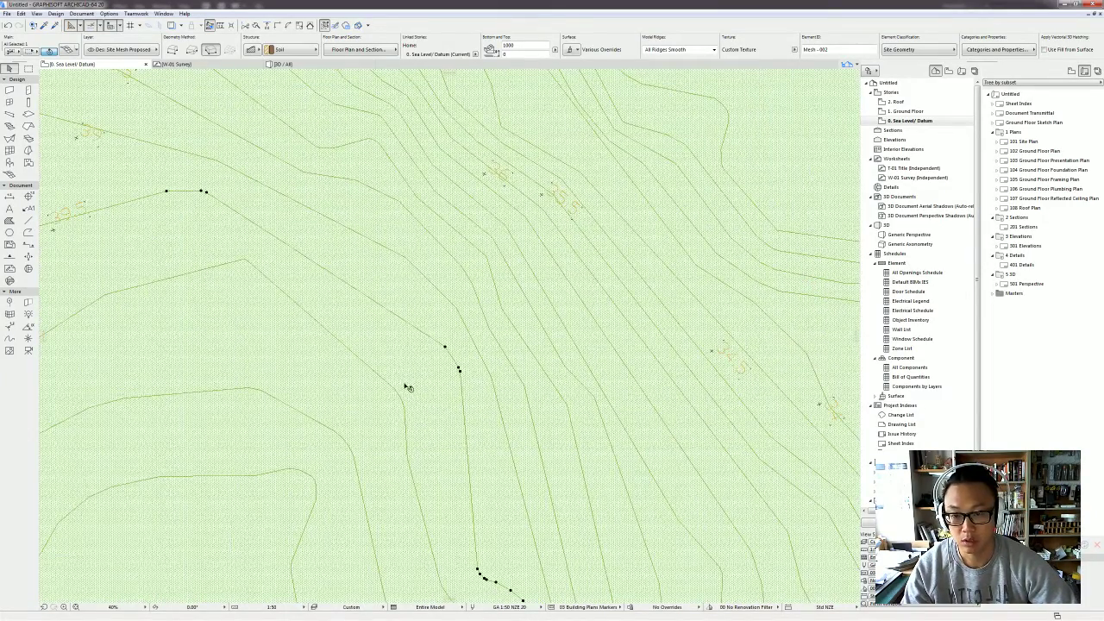
middle_click_drag(282, 311, 403, 301)
key("Escape")
left_click(361, 282)
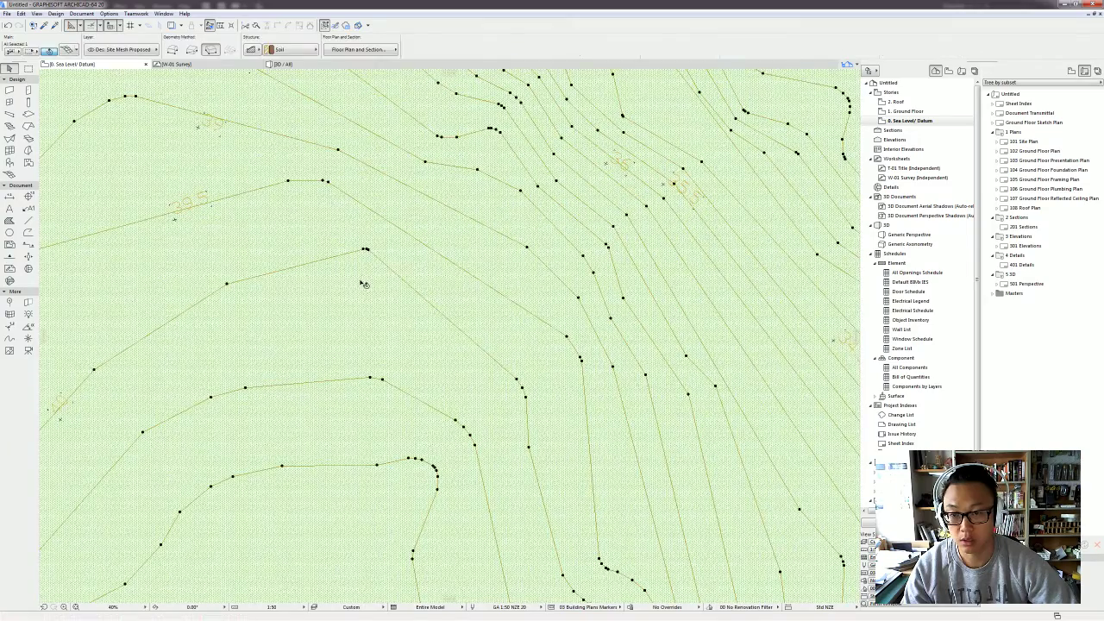
key("F3")
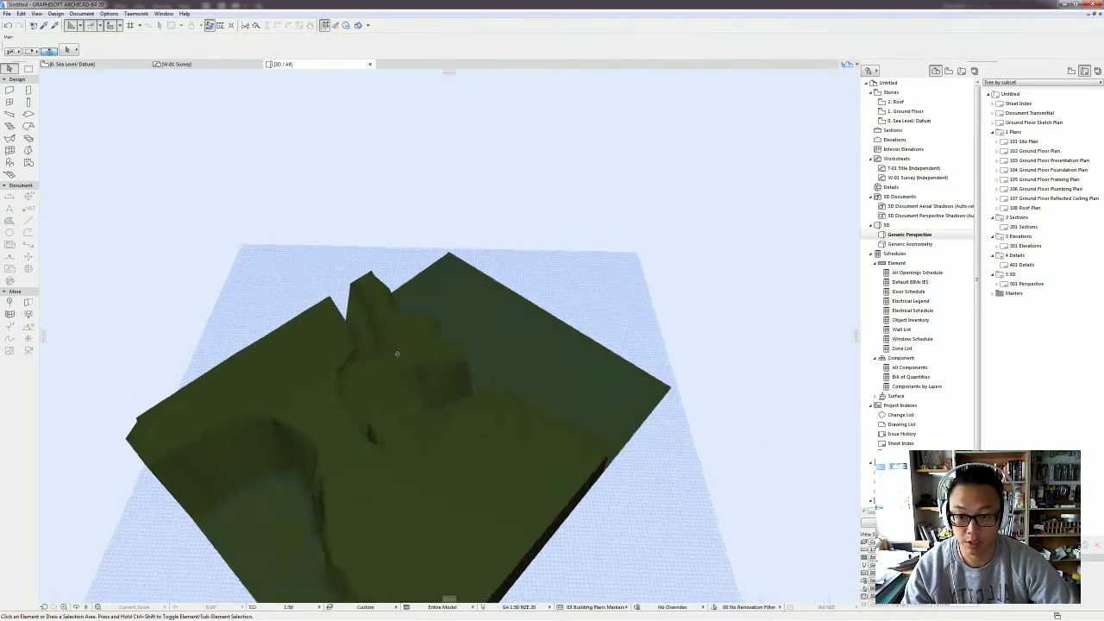
middle_click_drag(397, 353, 449, 338, "shift")
left_click(448, 337)
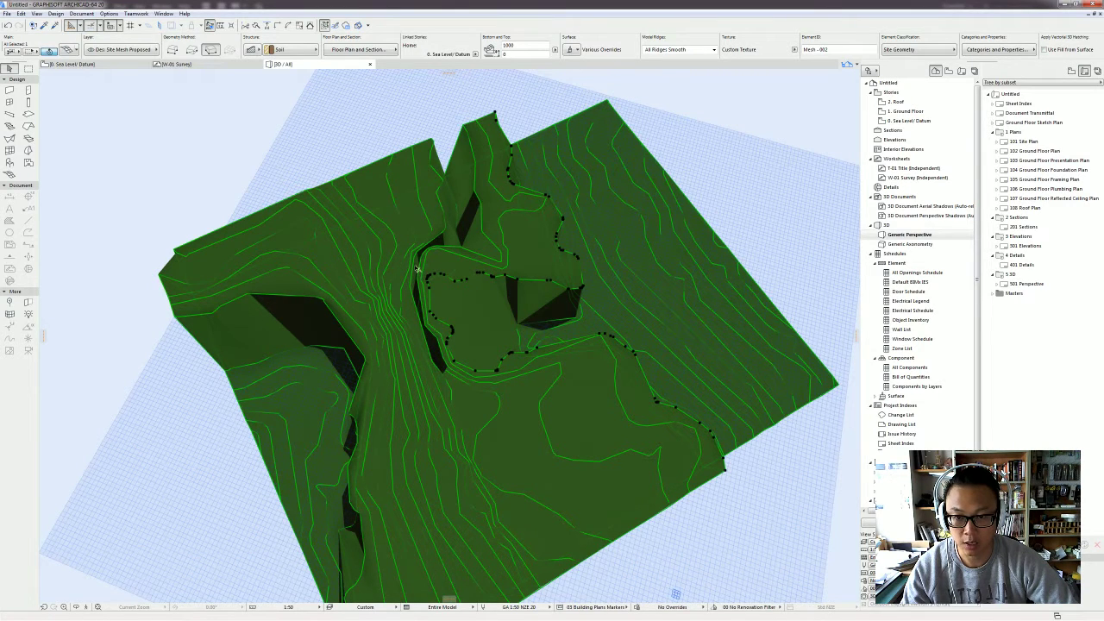
middle_click_drag(448, 175, 402, 202, "shift")
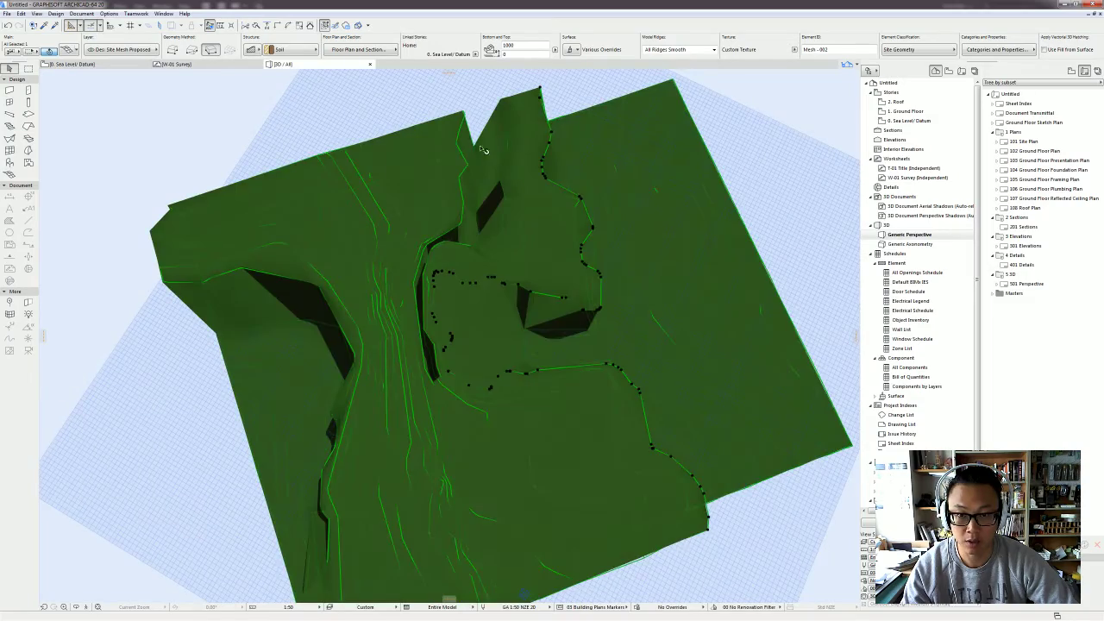
middle_click_drag(472, 140, 452, 372, "shift")
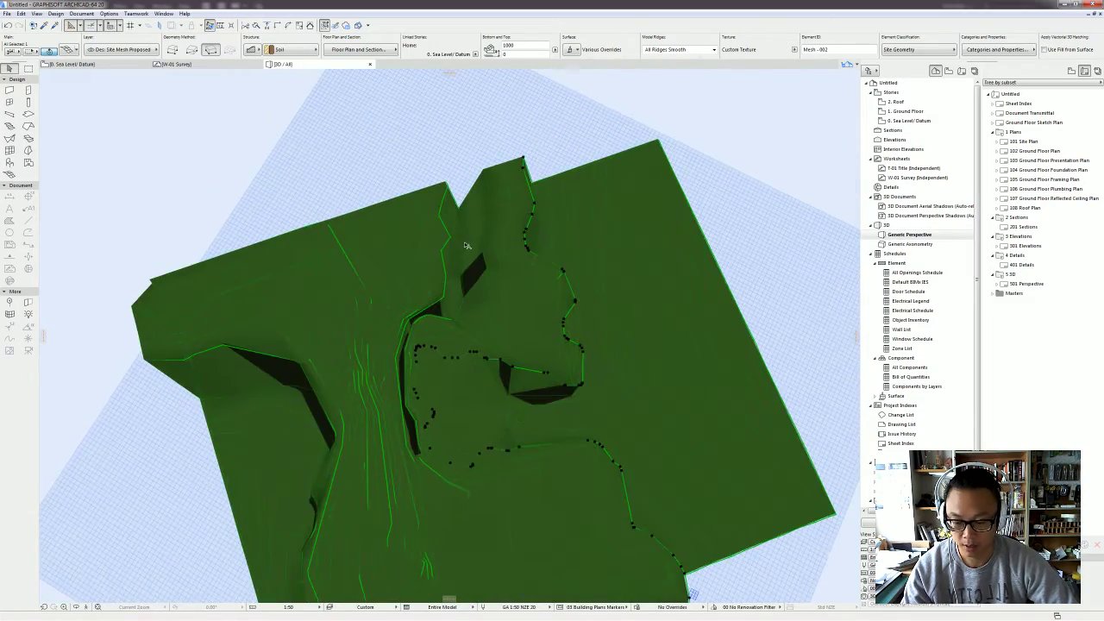
Step: Locate the contour behind the terrain's sharp notch on the floor plan and check its mesh point height
key("F2")
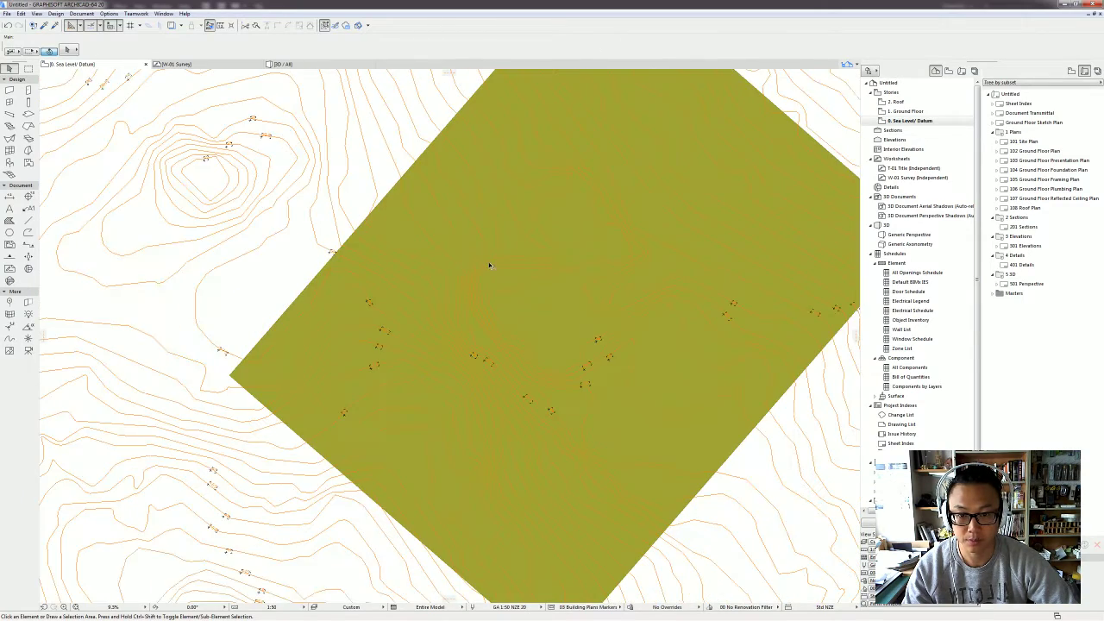
scroll(440, 336, "up", 3)
left_click(419, 368)
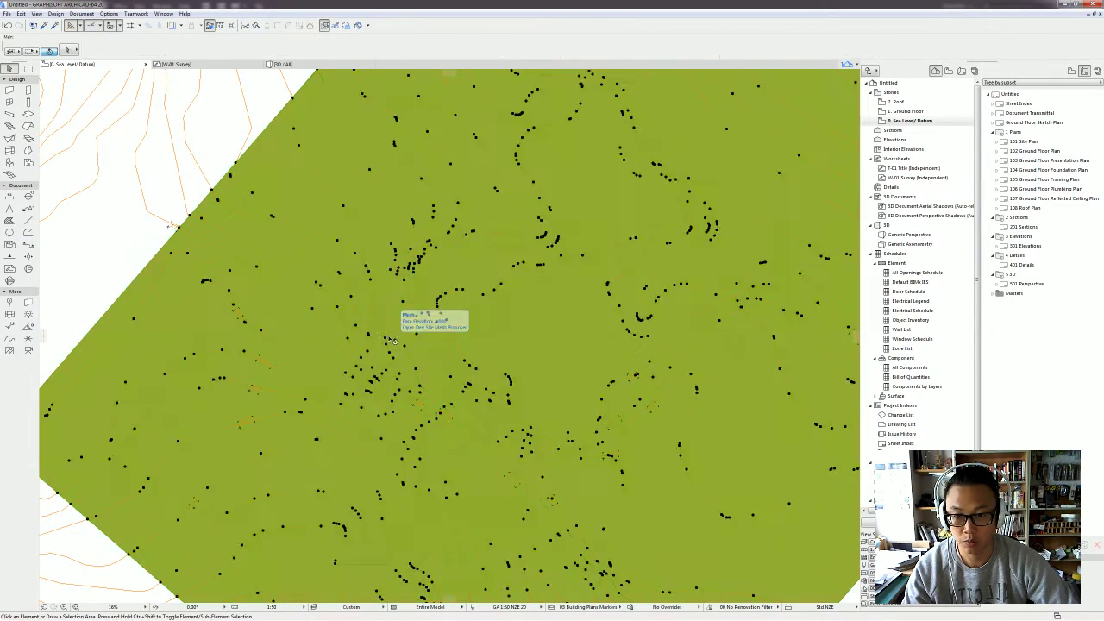
left_click(416, 326)
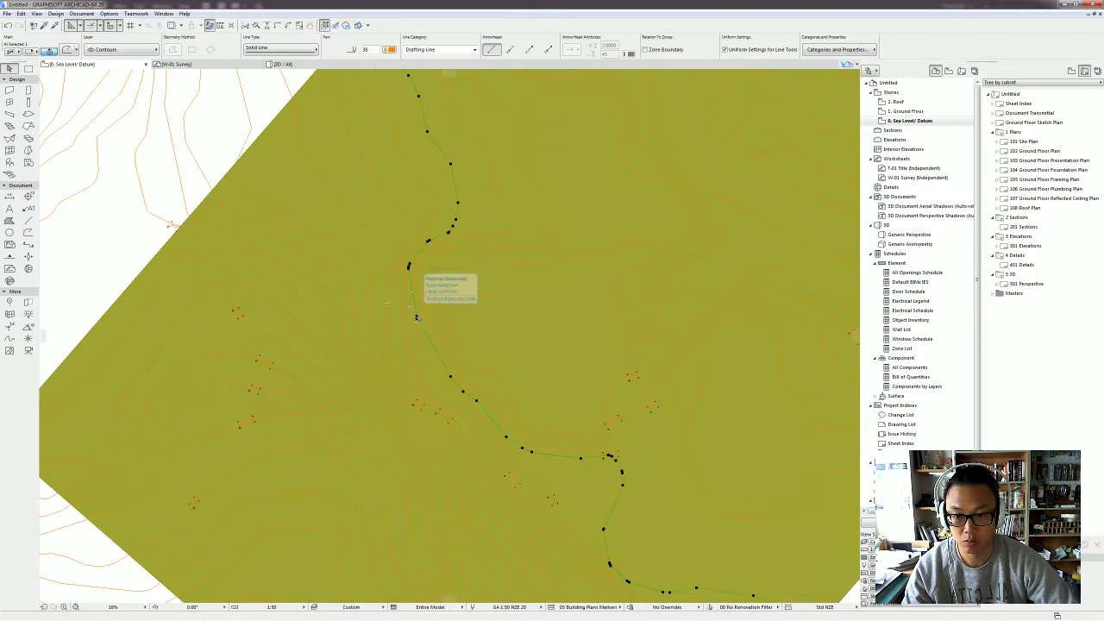
left_click(416, 344)
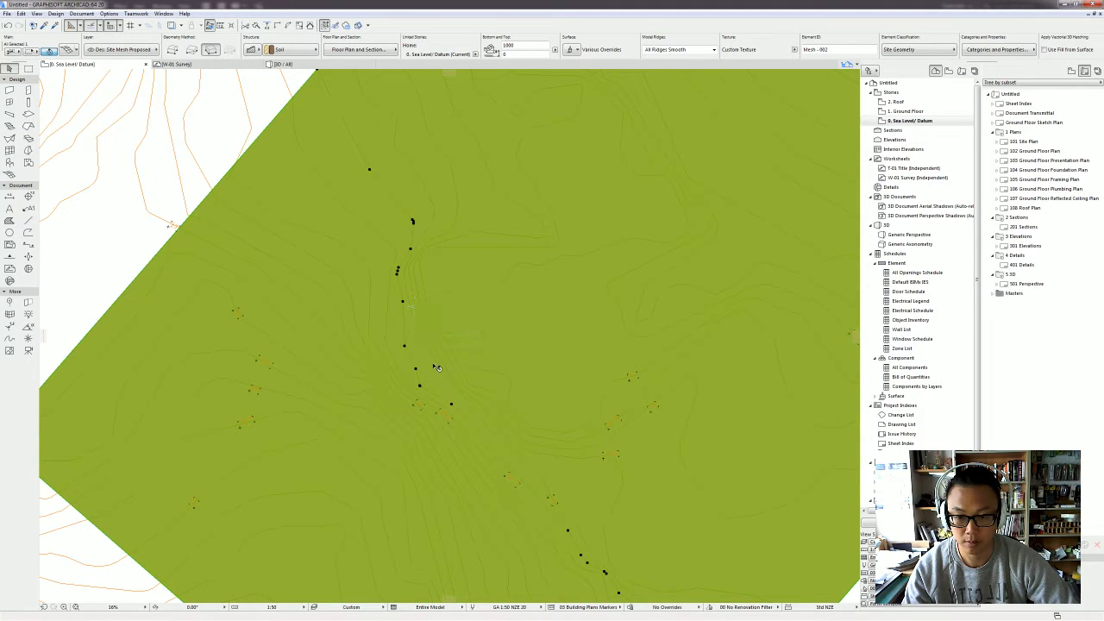
left_click(416, 336)
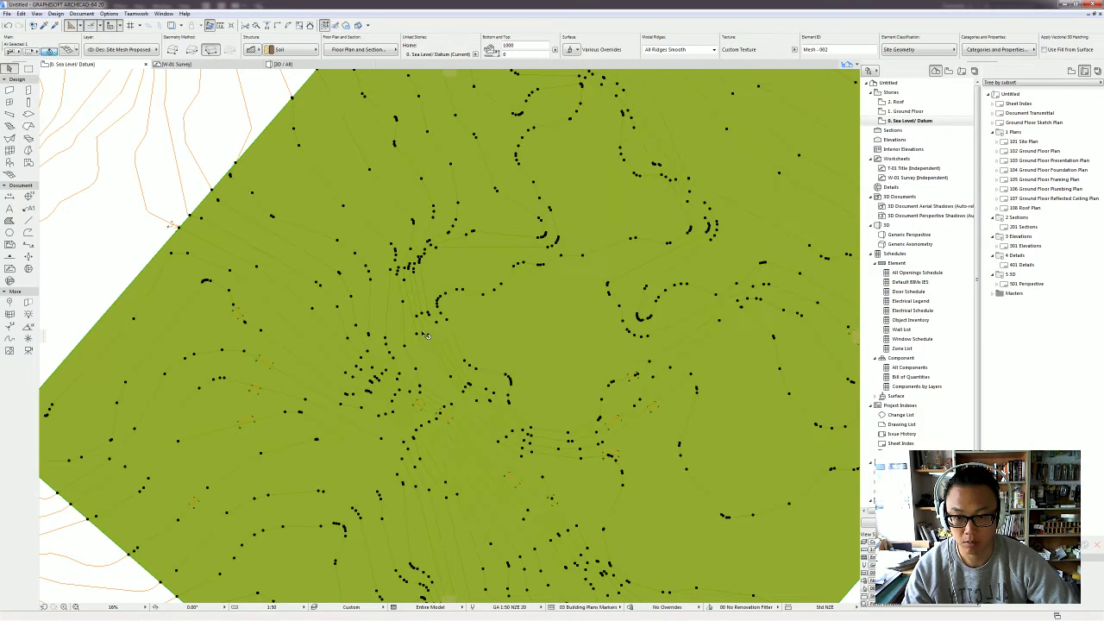
left_click(421, 329)
left_click(418, 321)
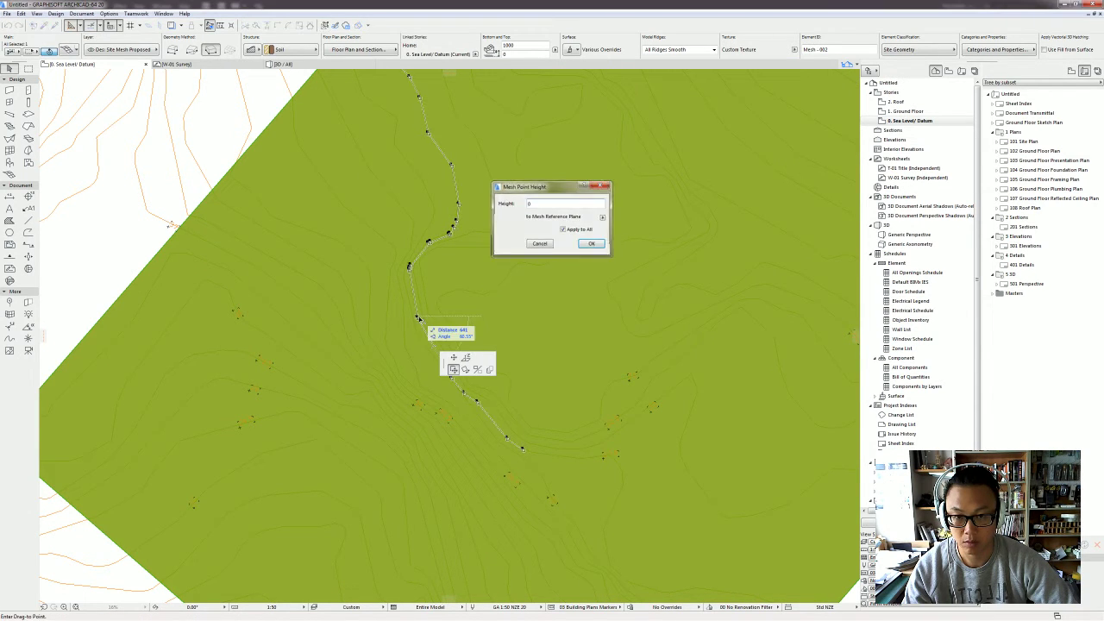
key("Return")
Step: Set the missed contour beyond the 34.5 and 34 lines to its own elevation, applied to all its points, and deselect the mesh
scroll(421, 329, "down", 3)
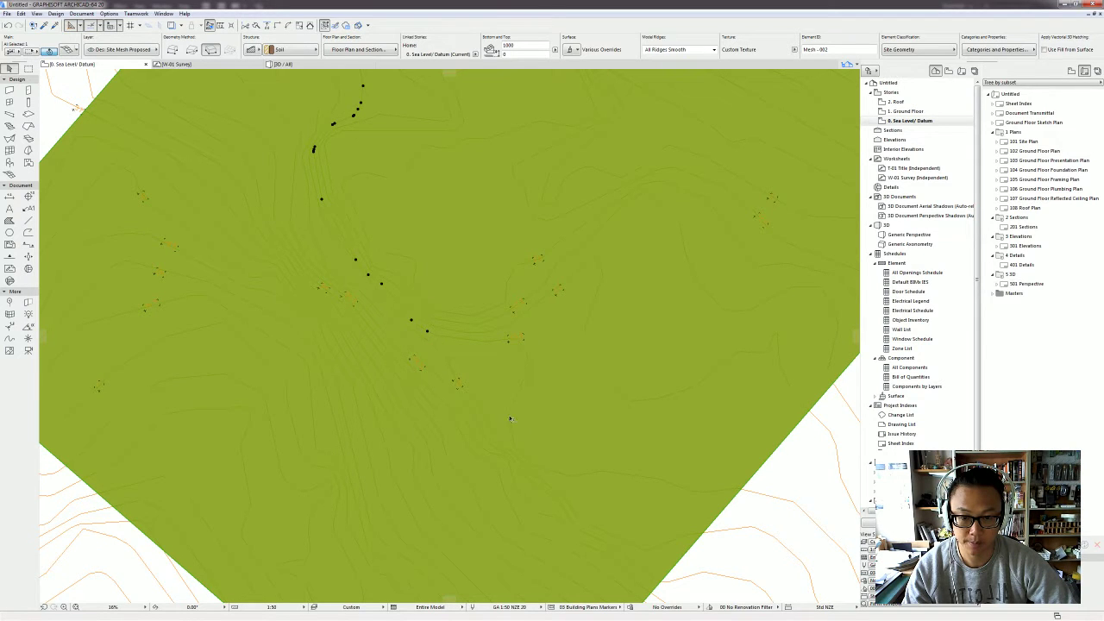
scroll(492, 344, "up", 3)
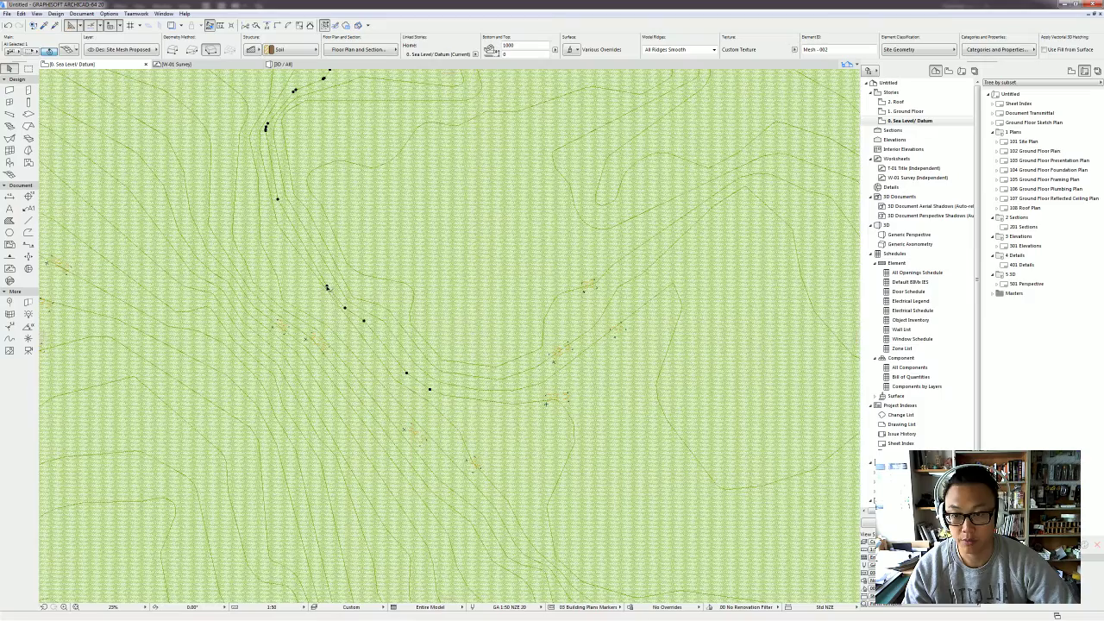
left_click(328, 287)
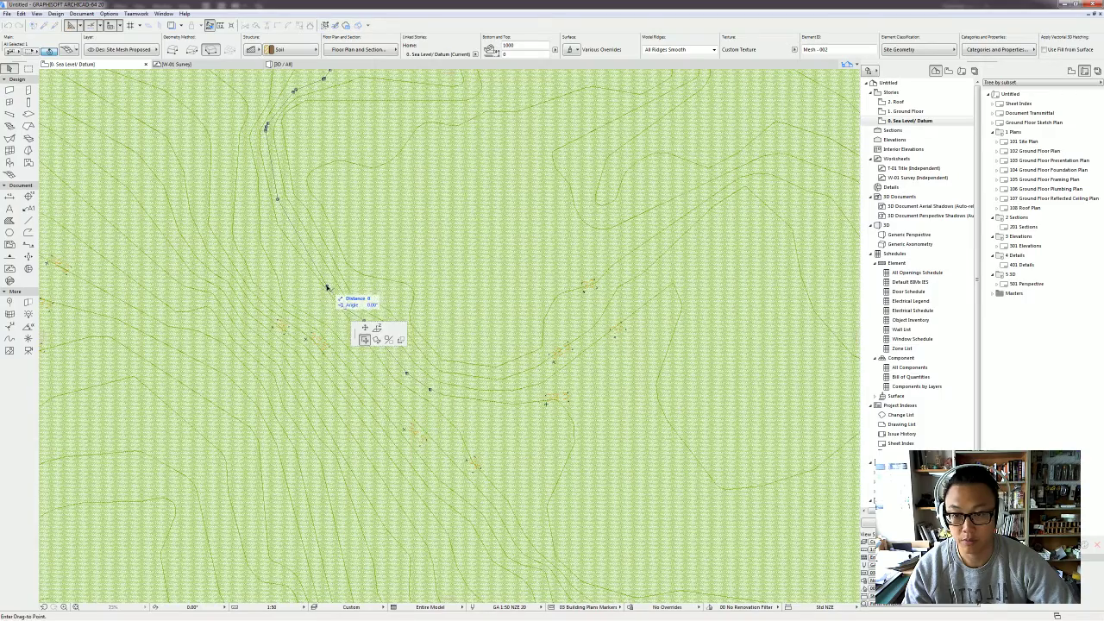
left_click(376, 328)
type("10")
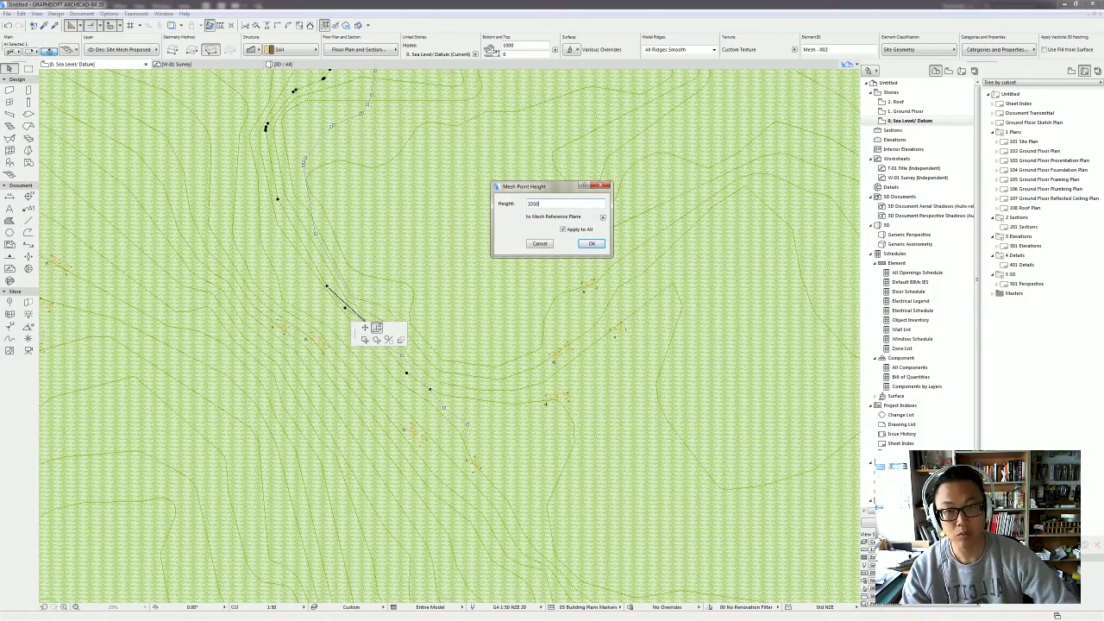
key("Return")
key("Escape")
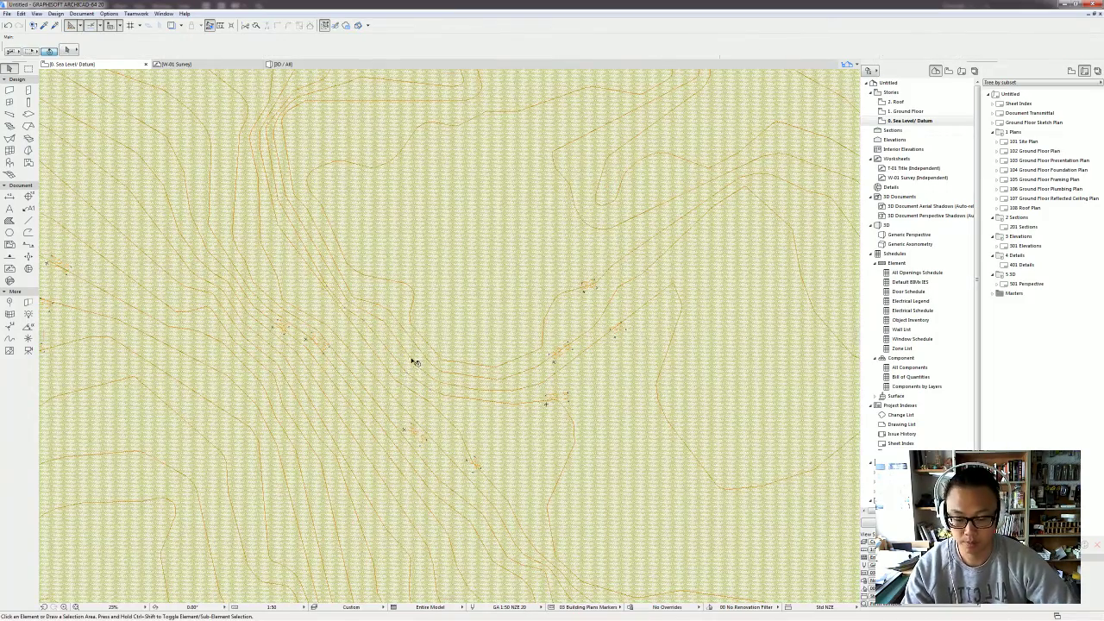
Step: Examine the corrected slope and the remaining steep drops of the terrain mesh in 3D
key("F3")
middle_click_drag(489, 341, 279, 288, "shift")
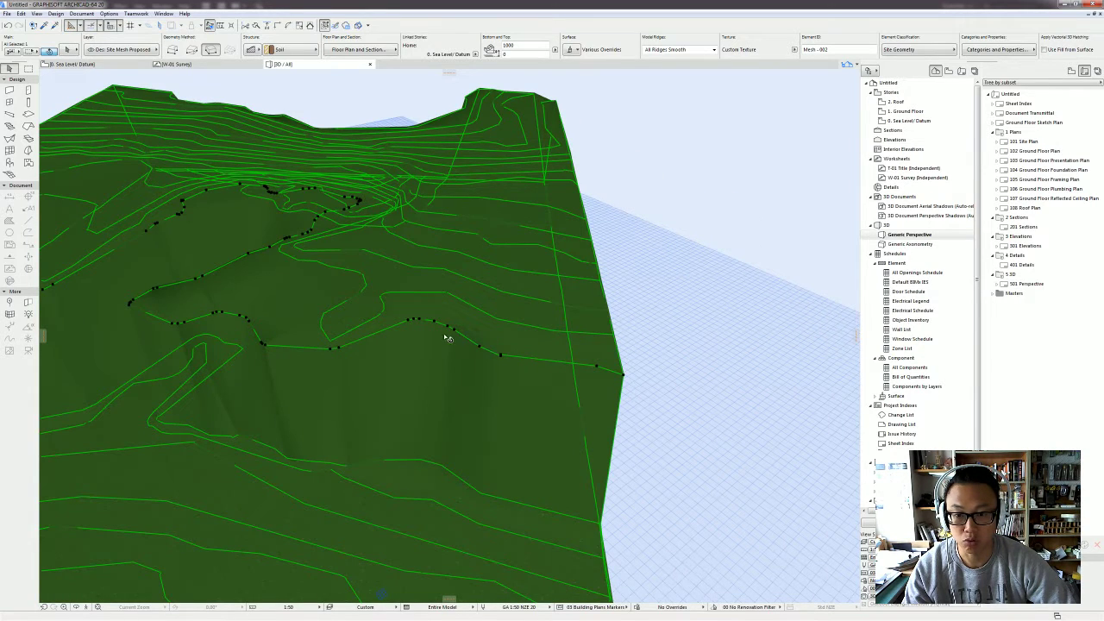
mouse_move(434, 338)
middle_mouse_down("shift")
mouse_move(305, 325)
mouse_move(367, 365)
middle_mouse_up("shift")
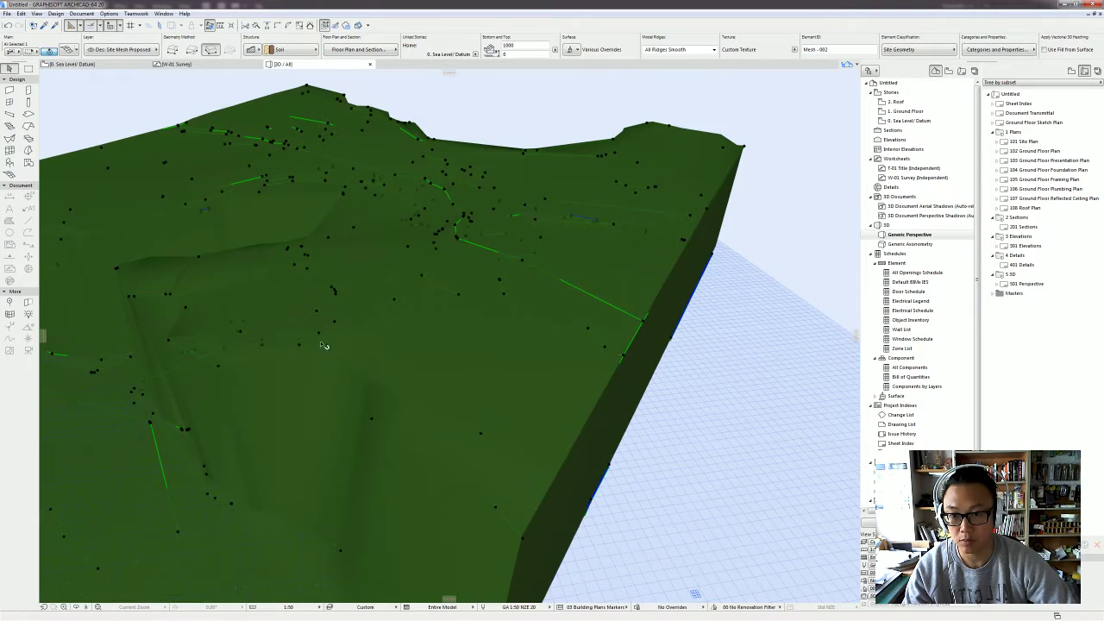
middle_click_drag(431, 330, 526, 328, "shift")
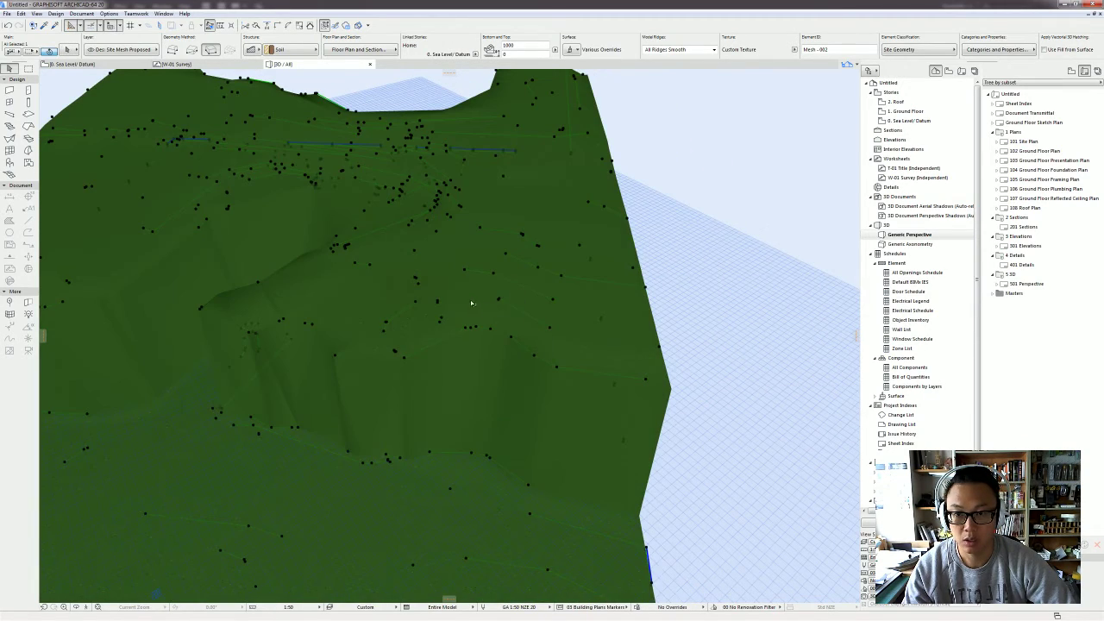
scroll(505, 314, "up", 3)
scroll(510, 330, "down", 5)
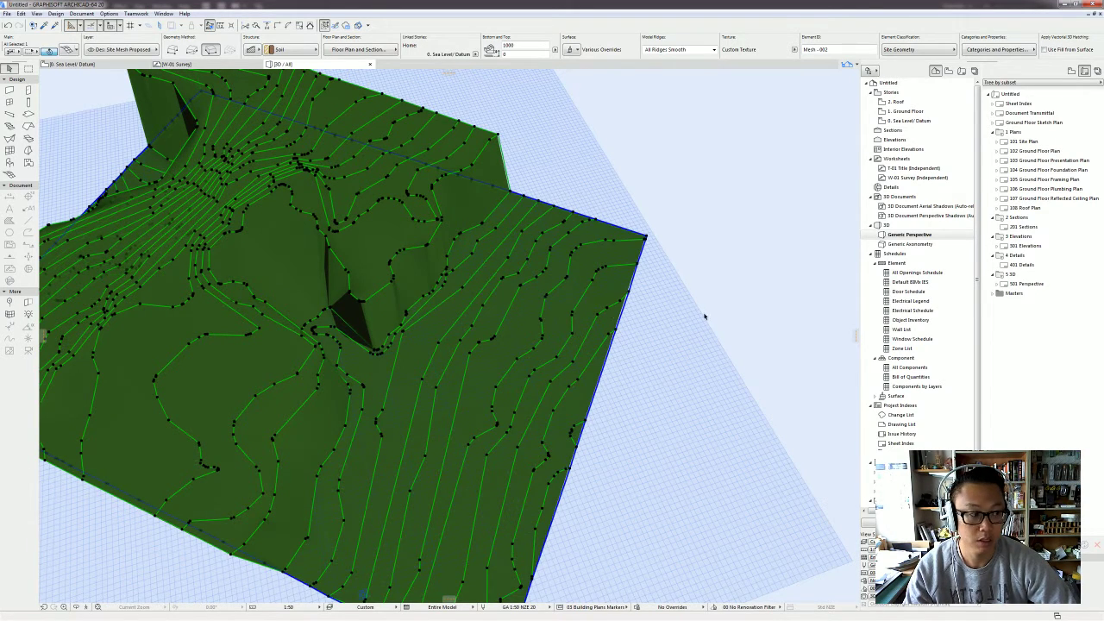
Step: Set the mesh's ridges to All Ridges Sharp and inspect the triangulated steep drops in 3D
key("ctrl+t")
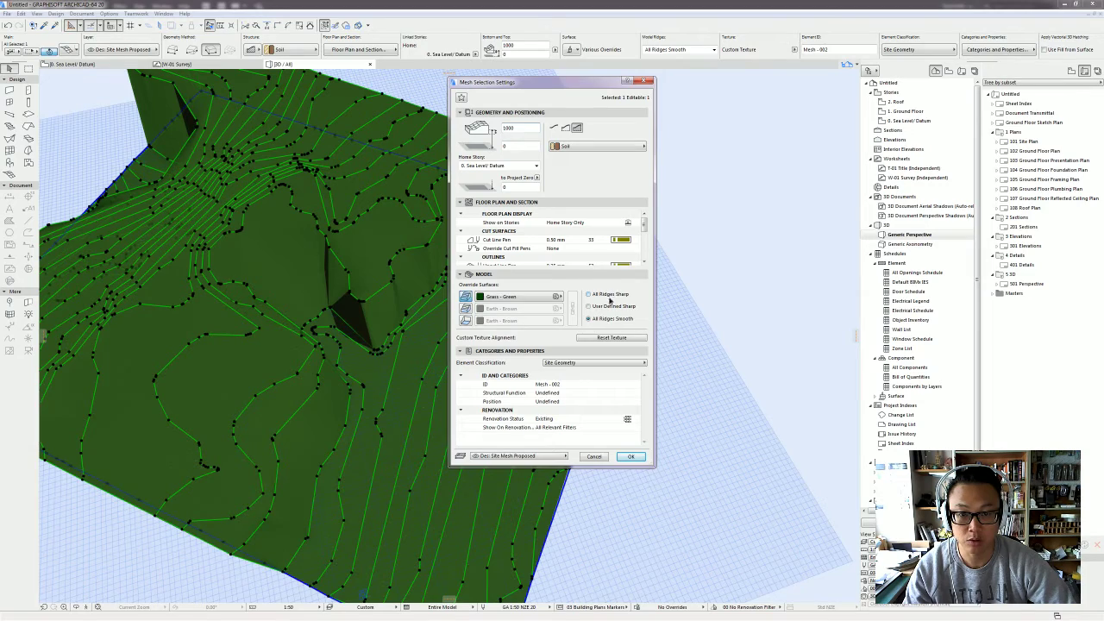
left_click(632, 457)
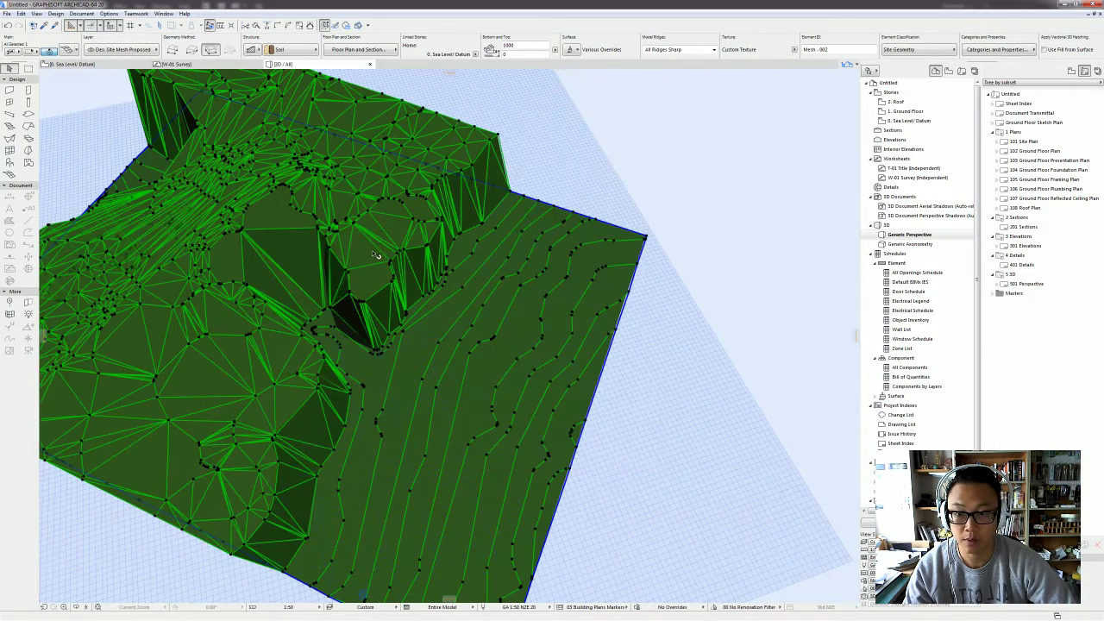
middle_click_drag(627, 451, 573, 238, "shift")
left_click(578, 289)
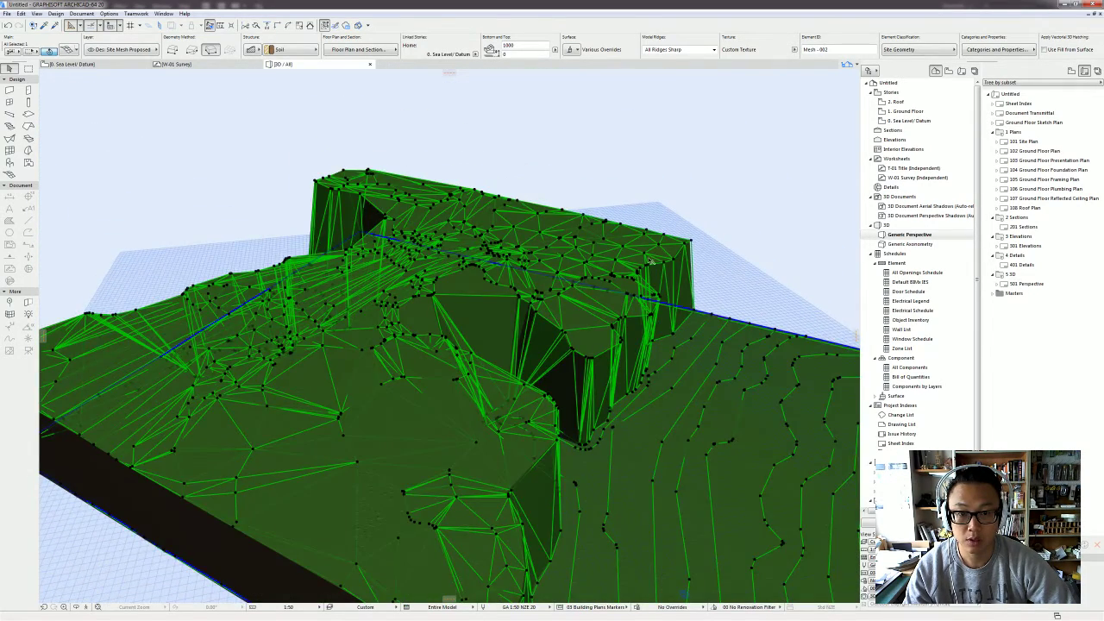
middle_click_drag(650, 262, 541, 415, "shift")
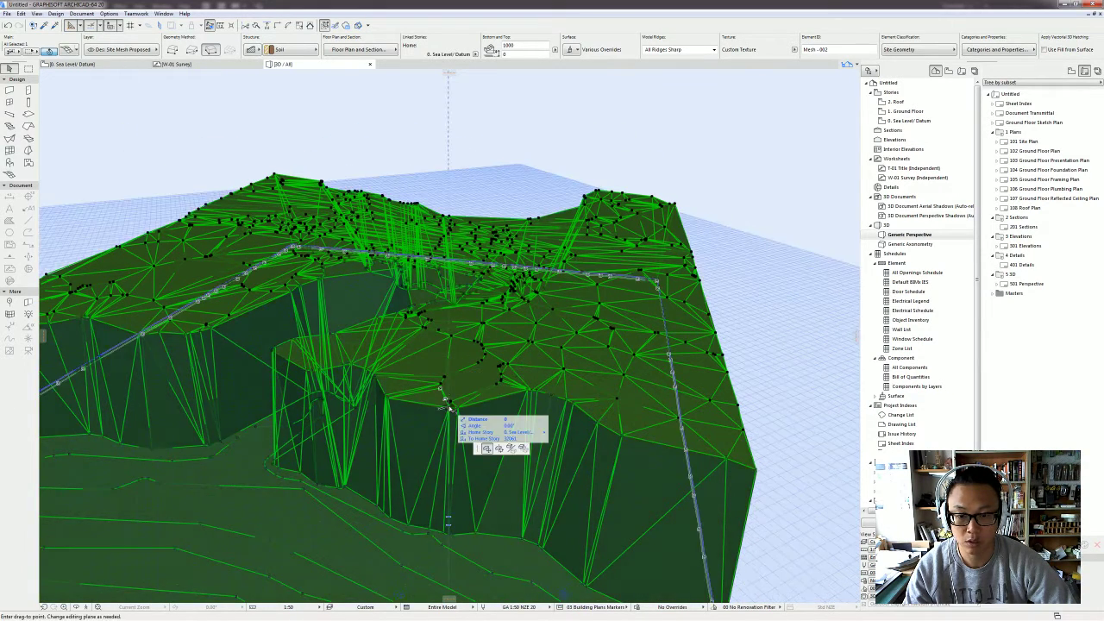
Step: Examine the remaining steep drops along the terrain mesh in 3D and probe the points at the cliff edge
key("Escape")
scroll(497, 423, "up", 3)
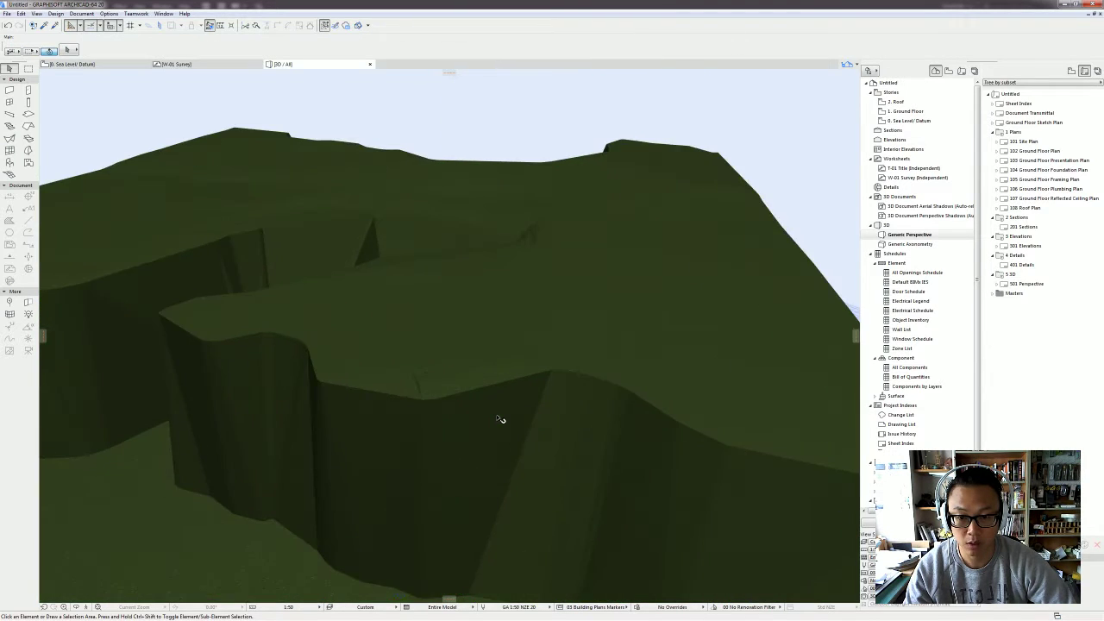
middle_click_drag(500, 419, 417, 394, "shift")
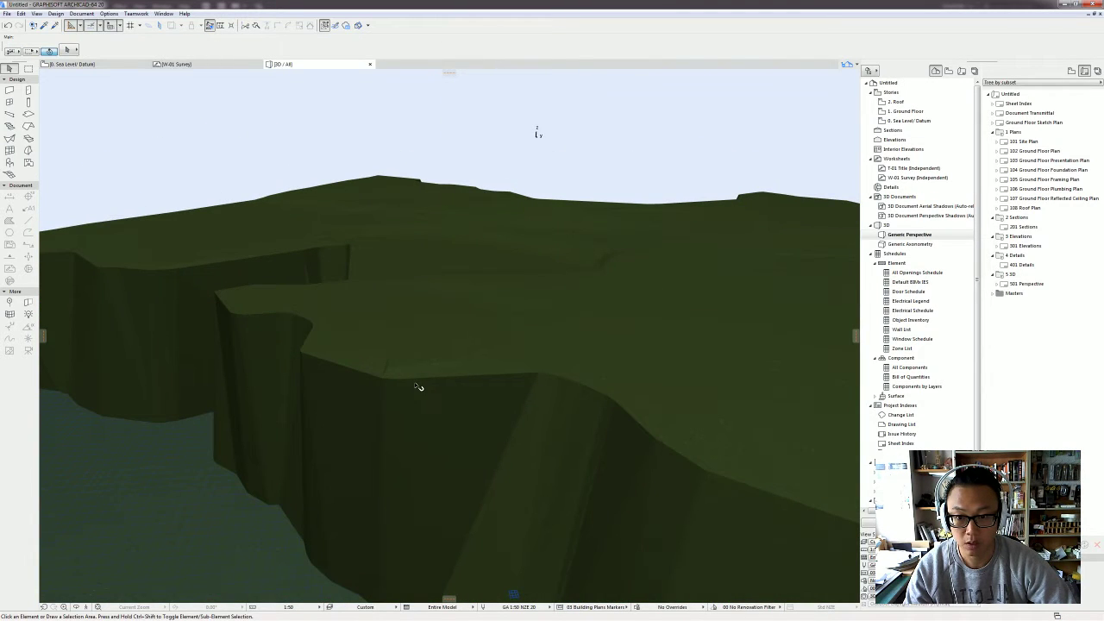
left_click(417, 386)
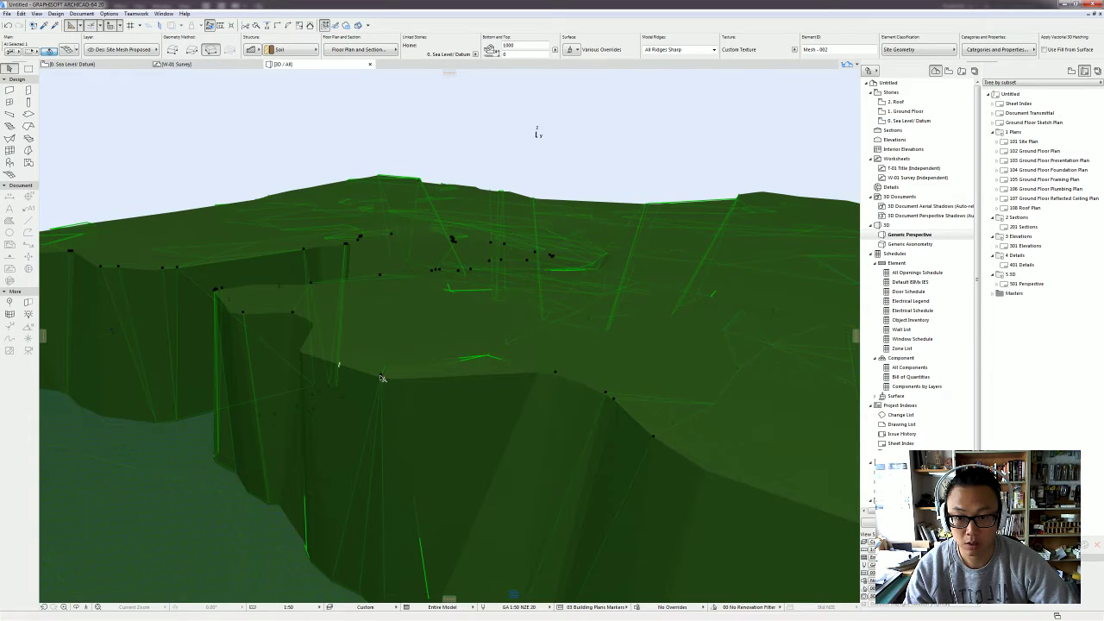
left_click(382, 378)
left_click(383, 376)
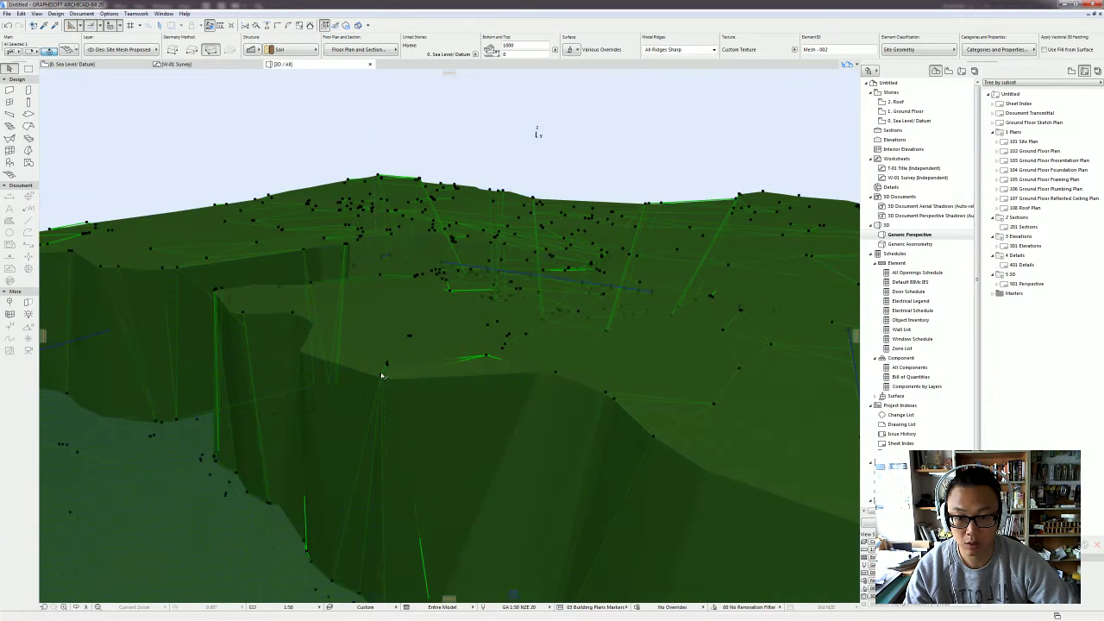
key("Escape")
left_click(497, 370)
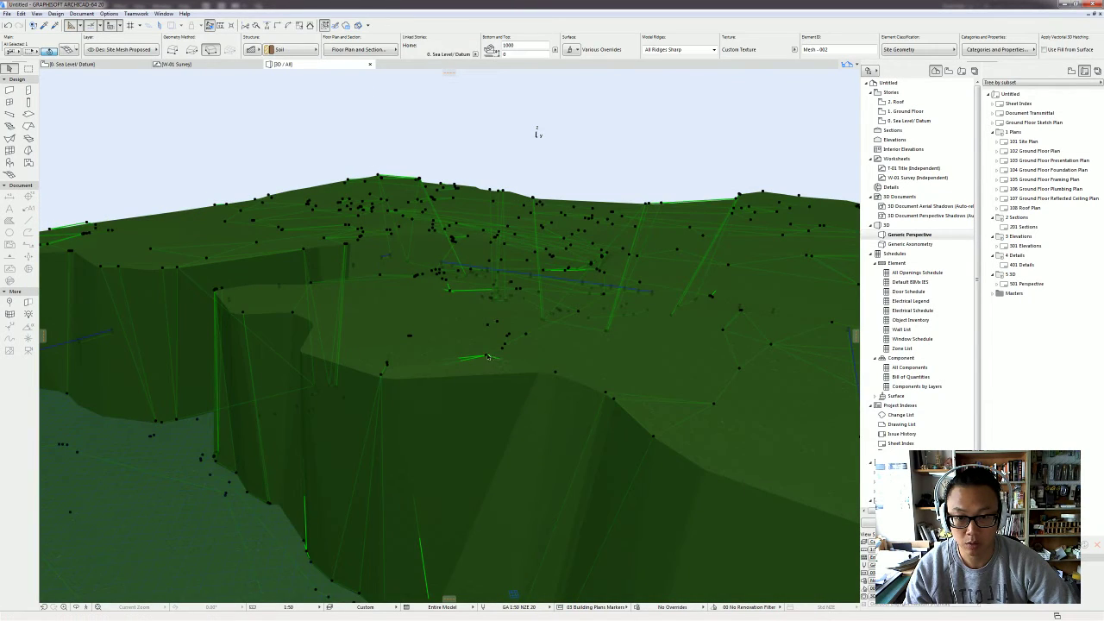
left_click(487, 357)
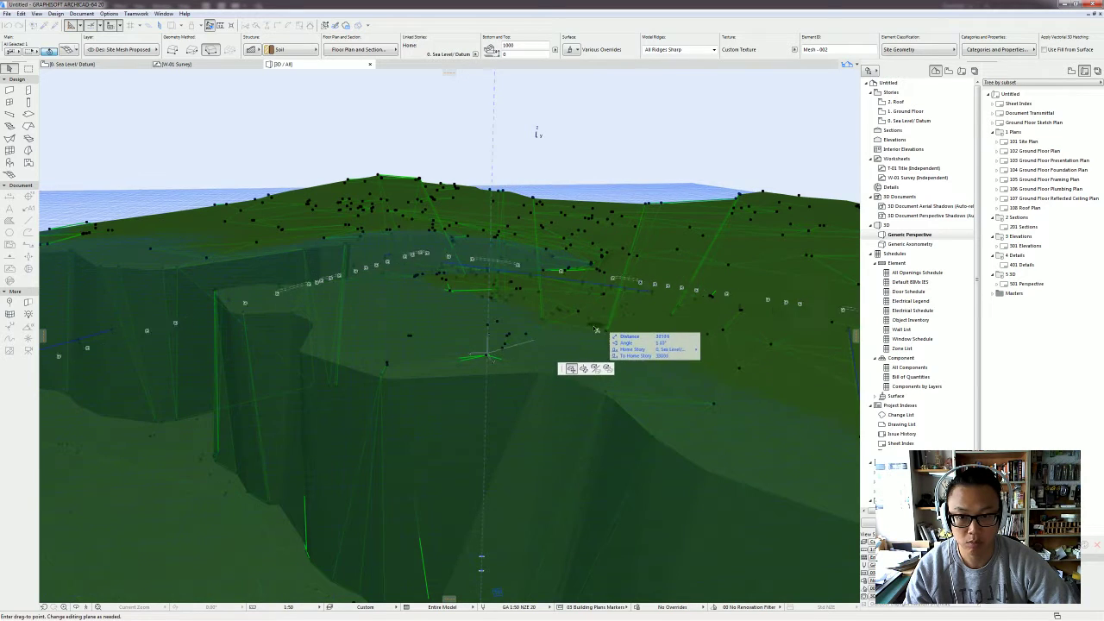
left_click(515, 298)
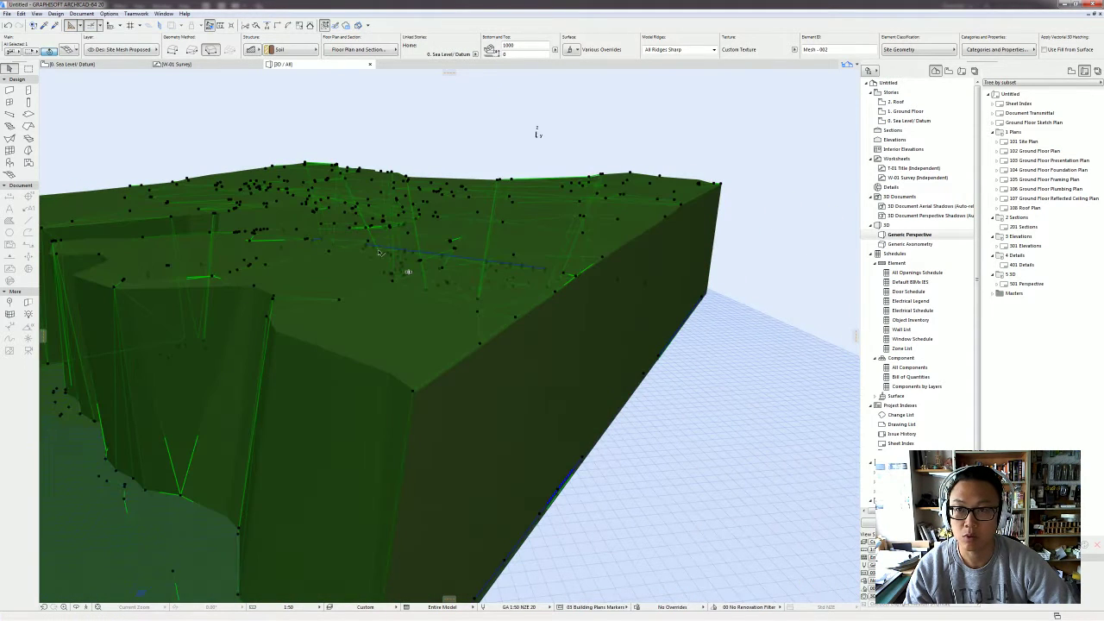
Step: Change the mesh from a solid body to surface only and probe a contour point on its open edge
key("ctrl+t")
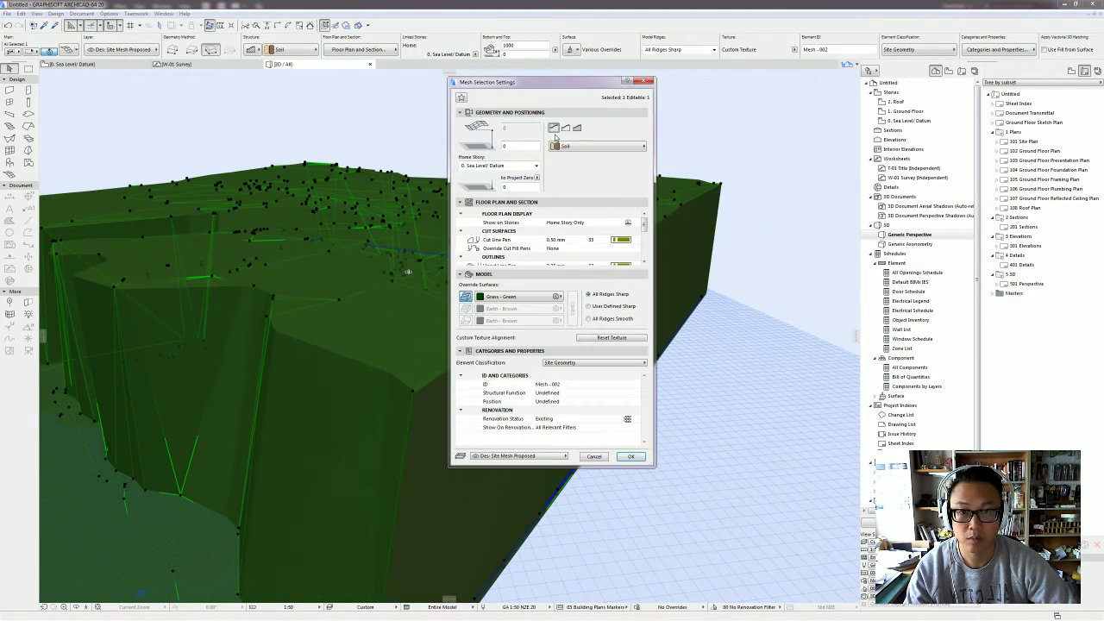
key("Return")
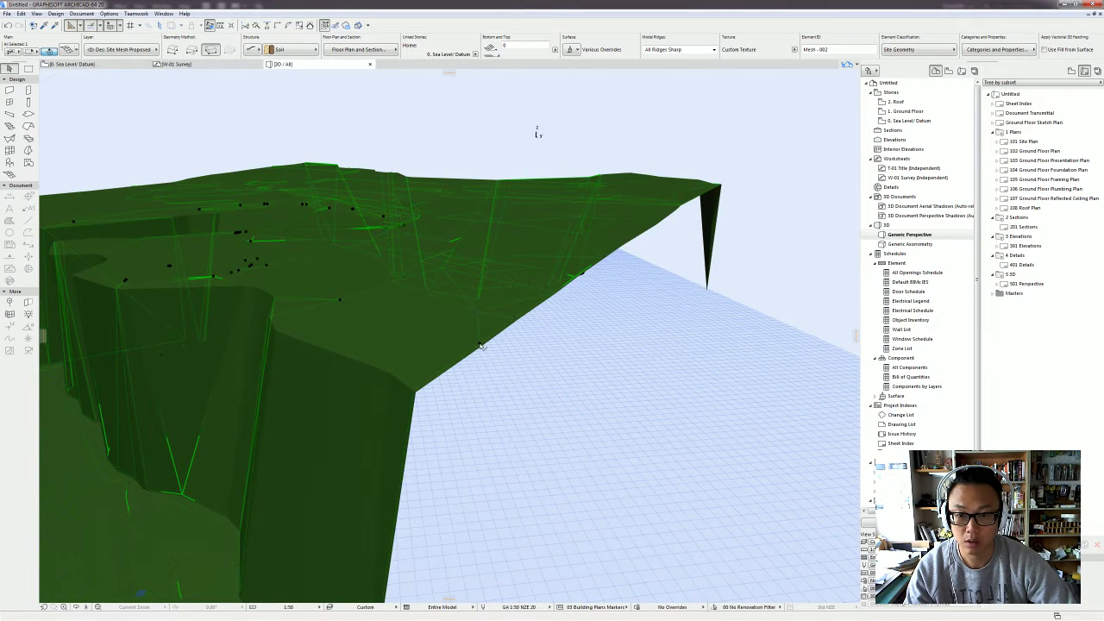
left_click(484, 347)
left_click(544, 389)
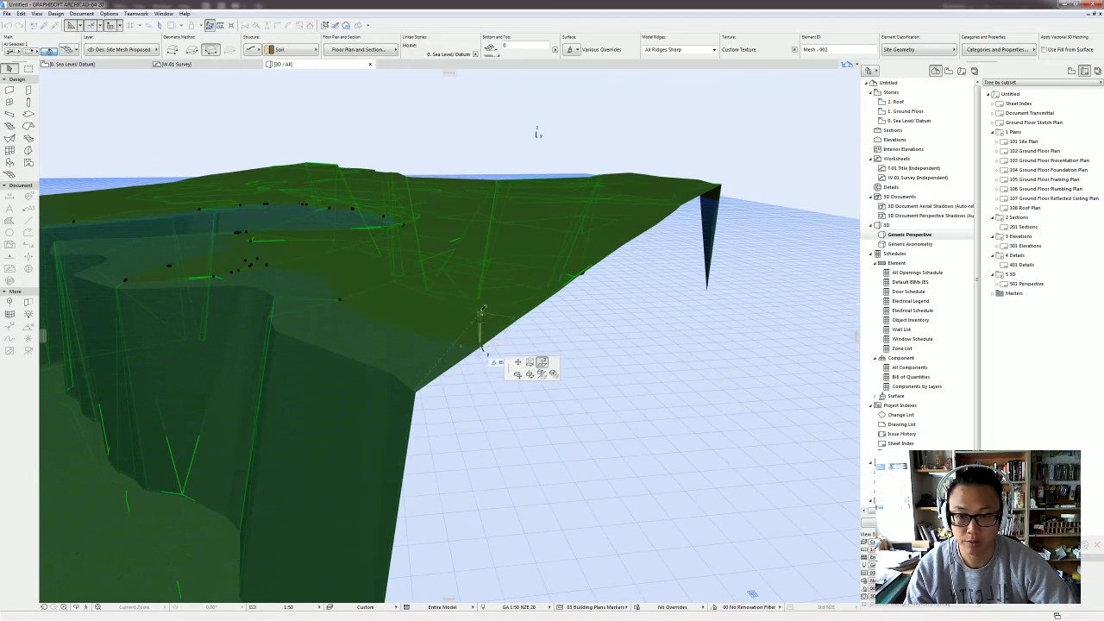
left_click(478, 356)
Step: On the floor plan, set the contour through the points between the labelled lines to its elevation, applied to all its points
key("F2")
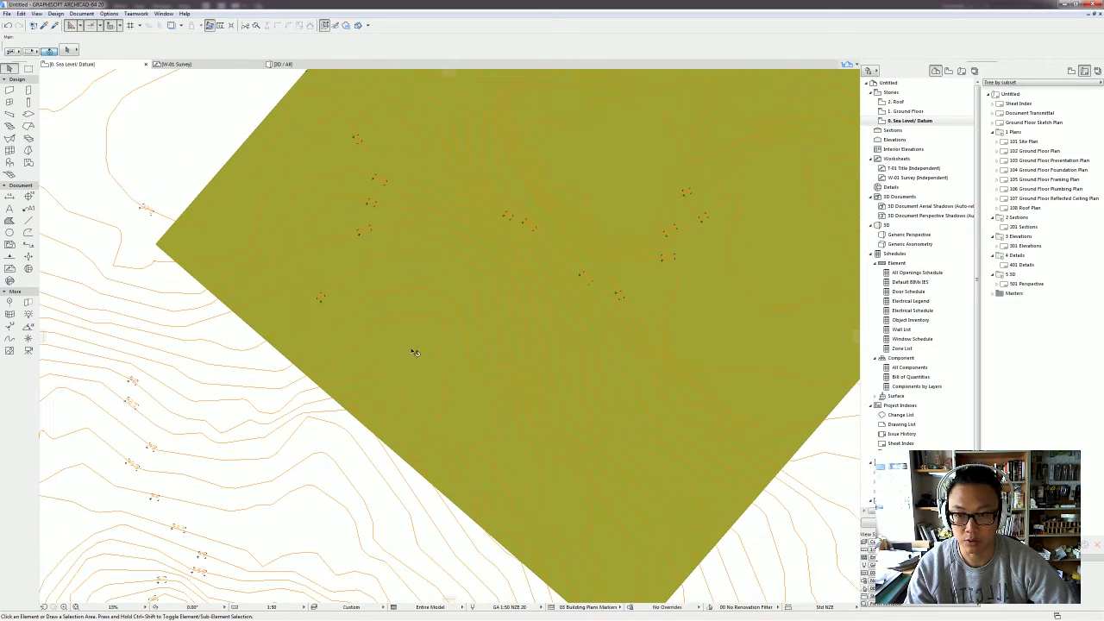
scroll(369, 262, "up", 1)
left_click(326, 269)
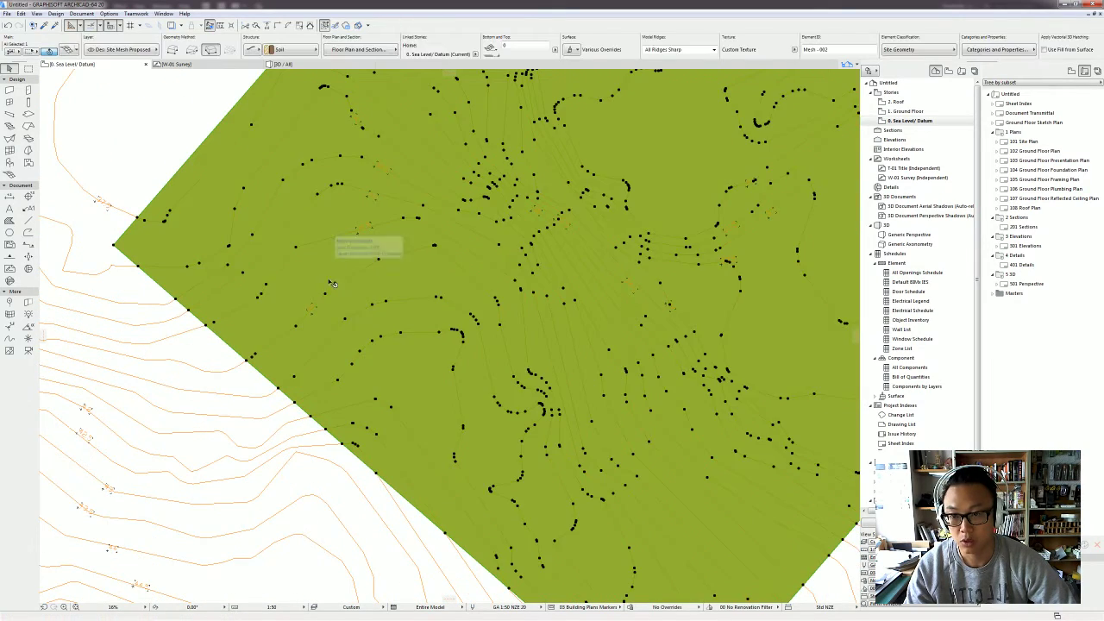
scroll(329, 285, "up", 2)
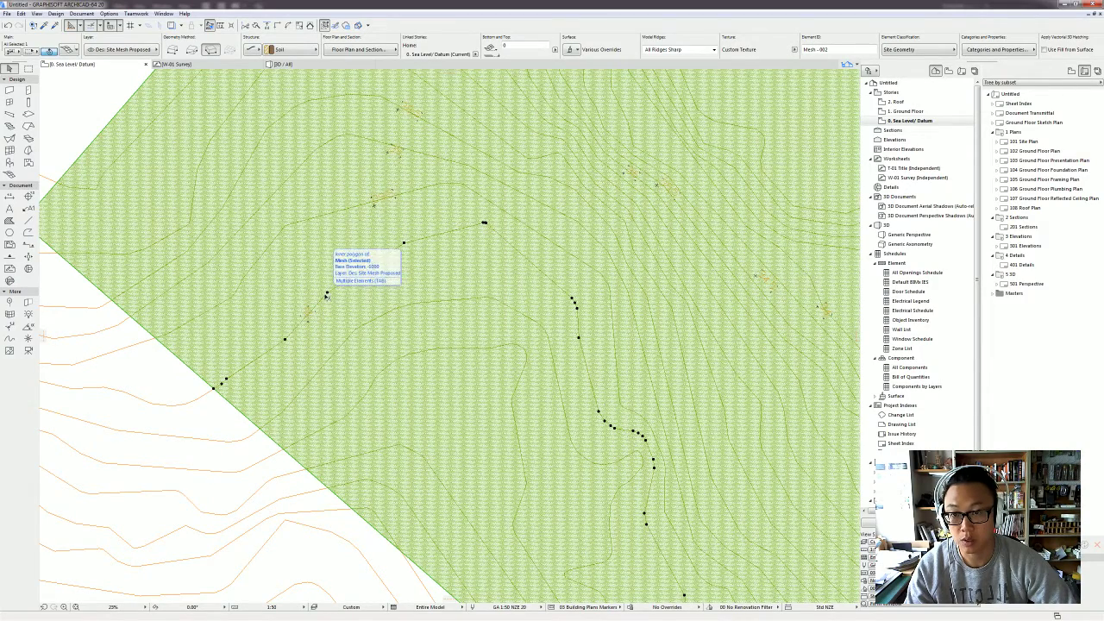
left_click(327, 295)
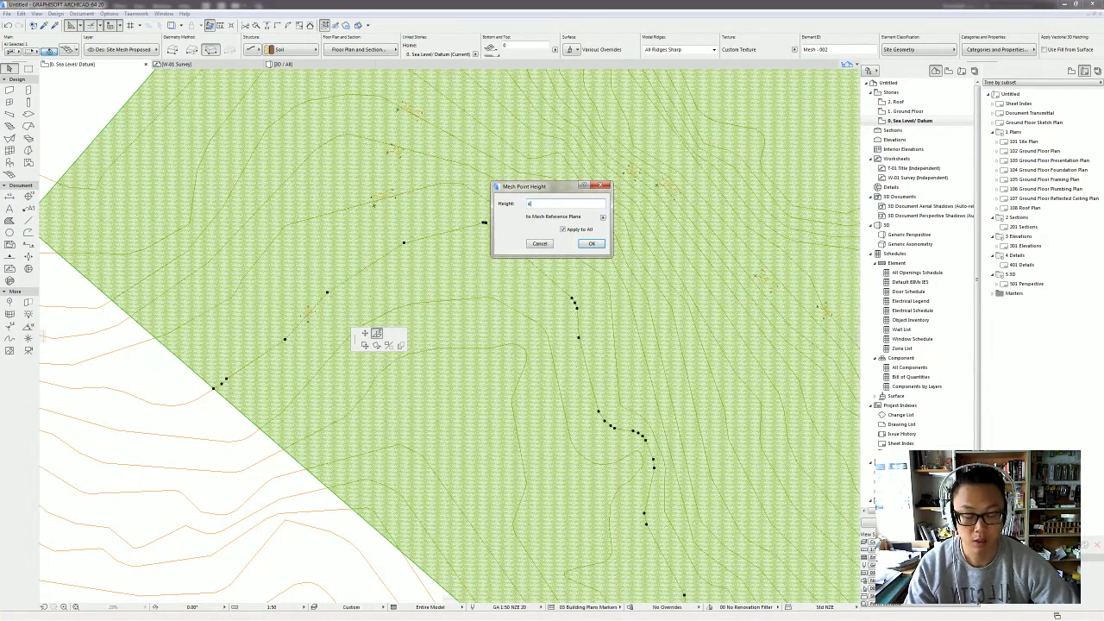
key("Return")
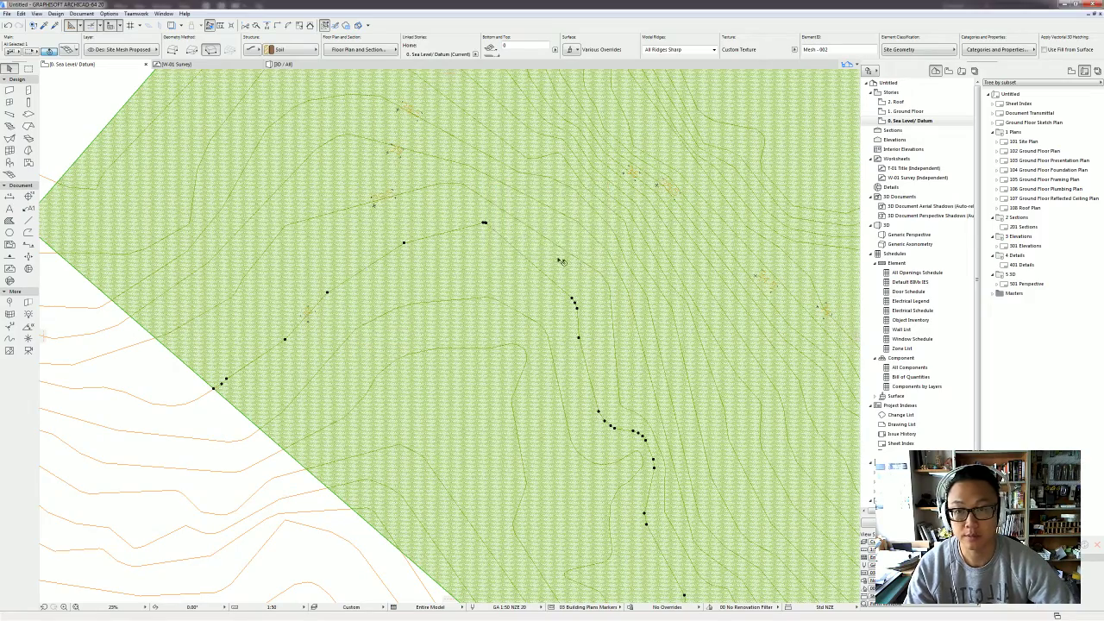
Step: Check the neighbouring outer contour's height and set the next contour inward to its own elevation, applied to all its points
left_click(285, 226)
key("Return")
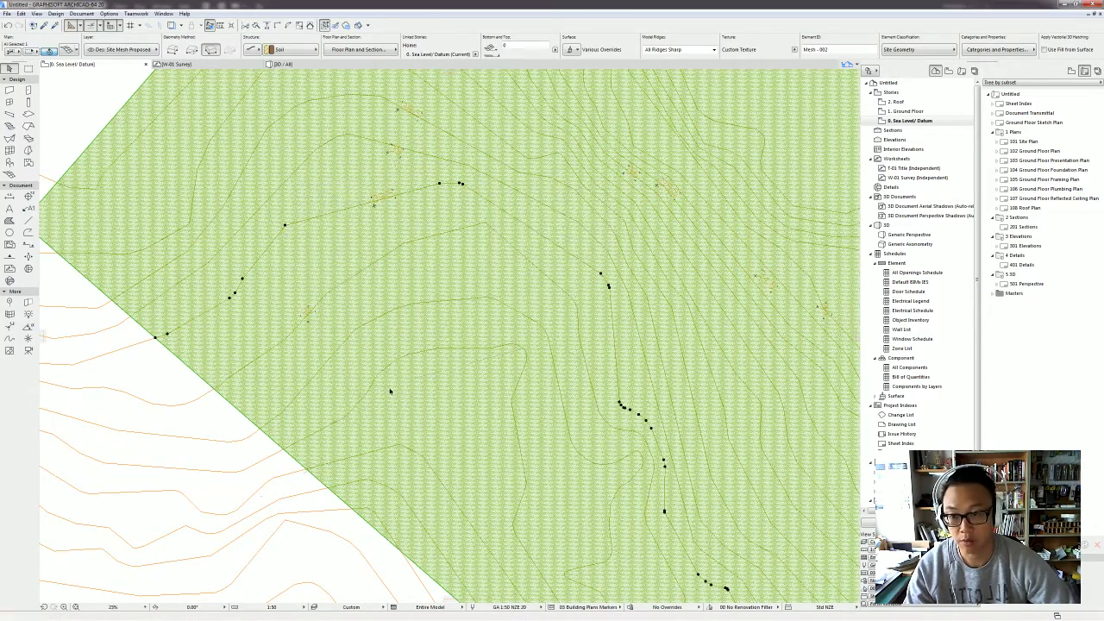
left_click(355, 331)
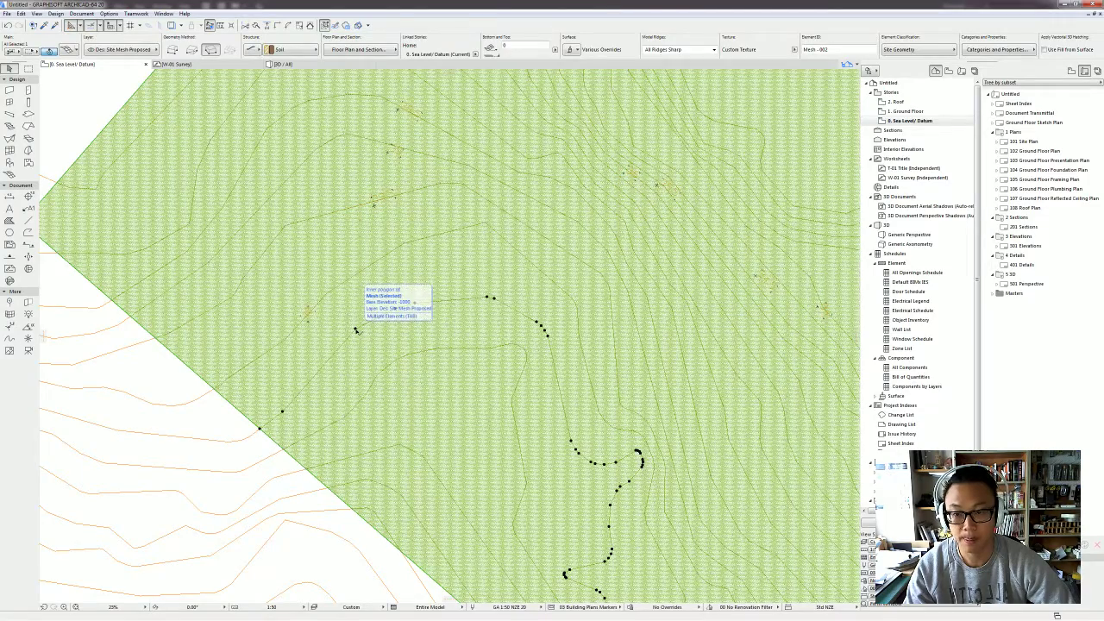
left_click(420, 276)
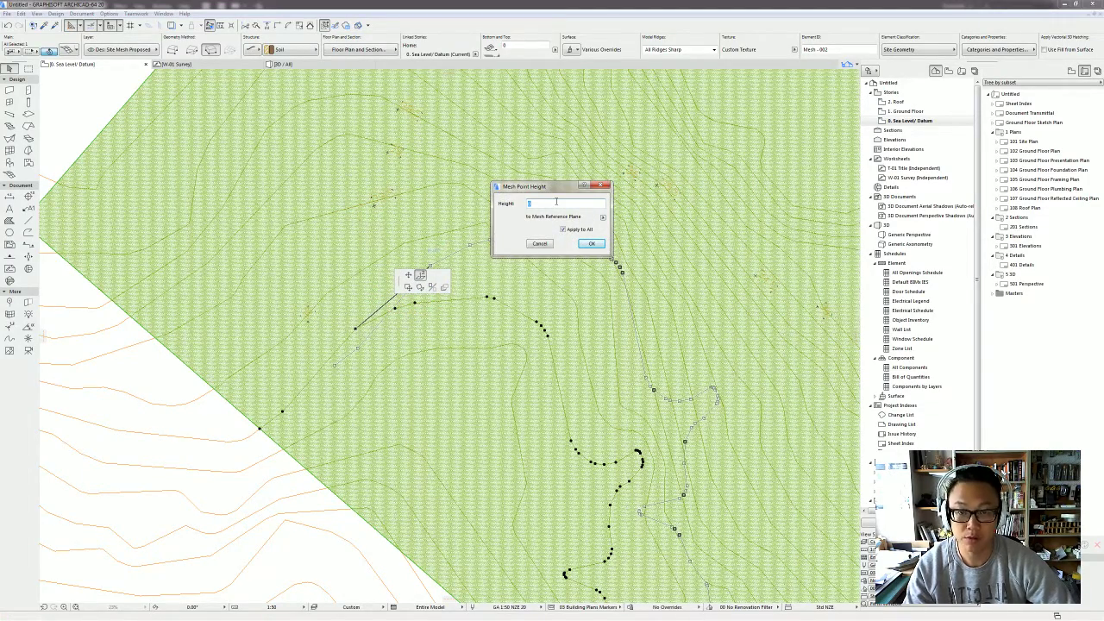
key("Return")
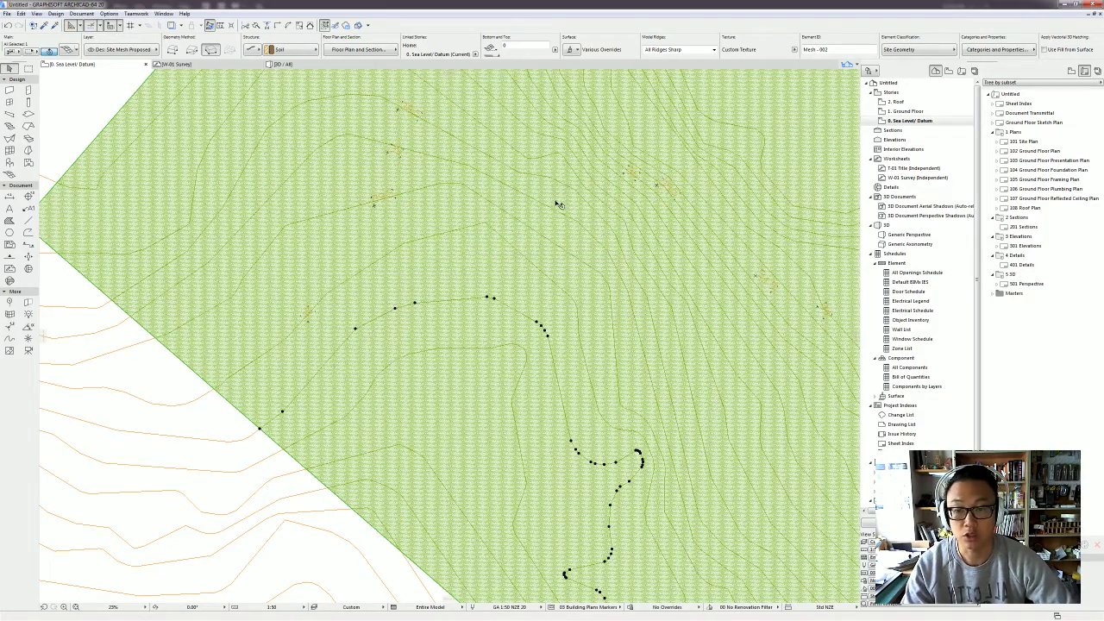
Step: Set the elevation of the next contour inward, the one with the sharply rounded bend, for all its points
left_click(400, 373)
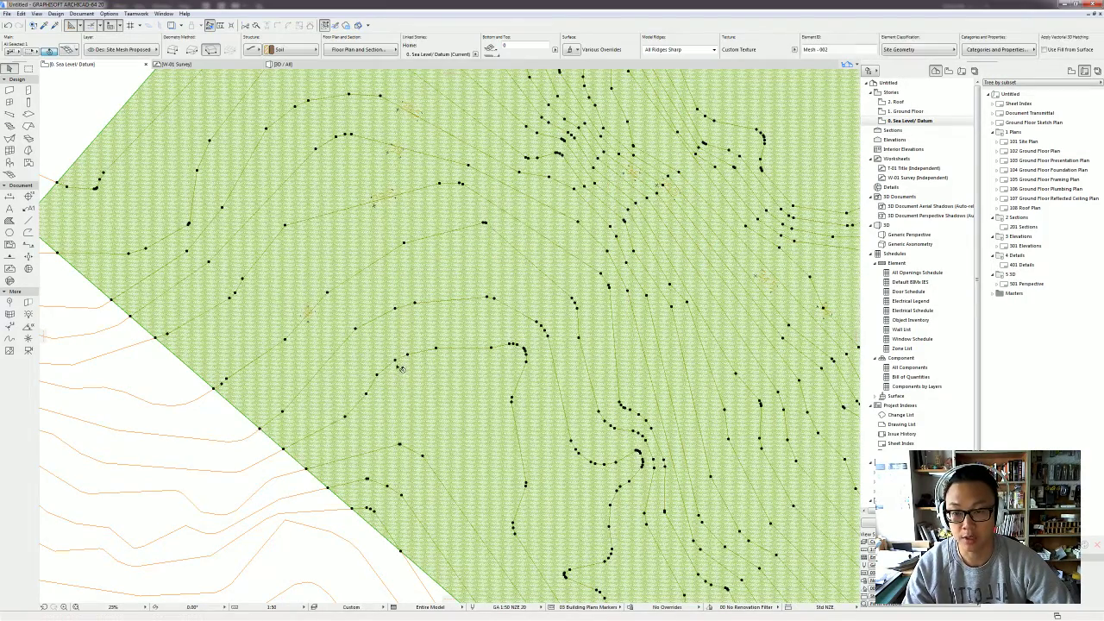
left_click(397, 362)
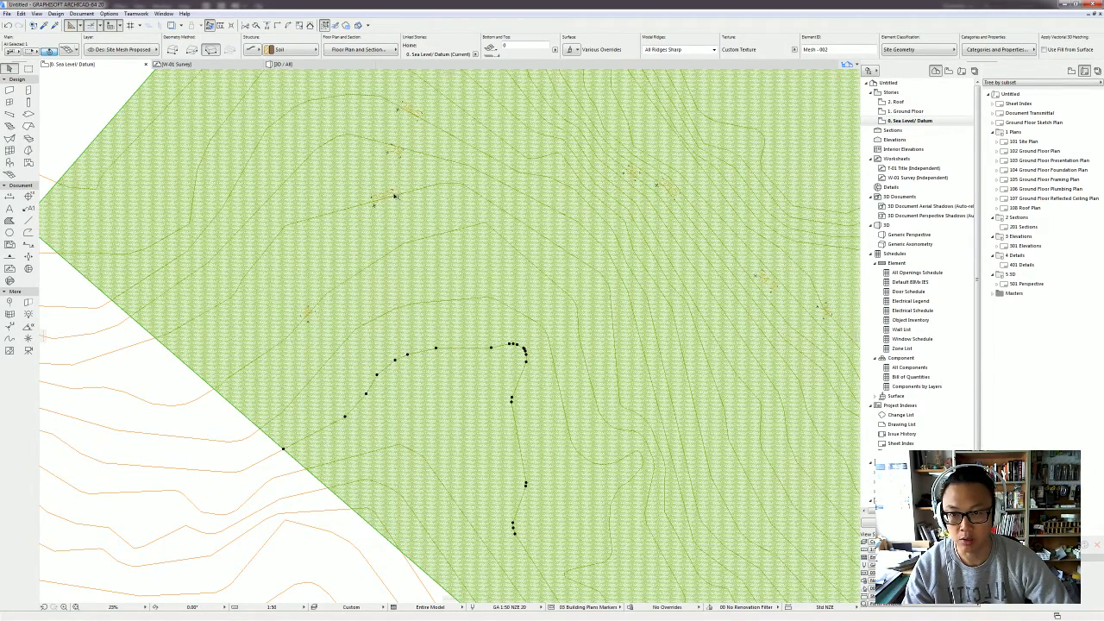
left_click(377, 377)
left_click(426, 417)
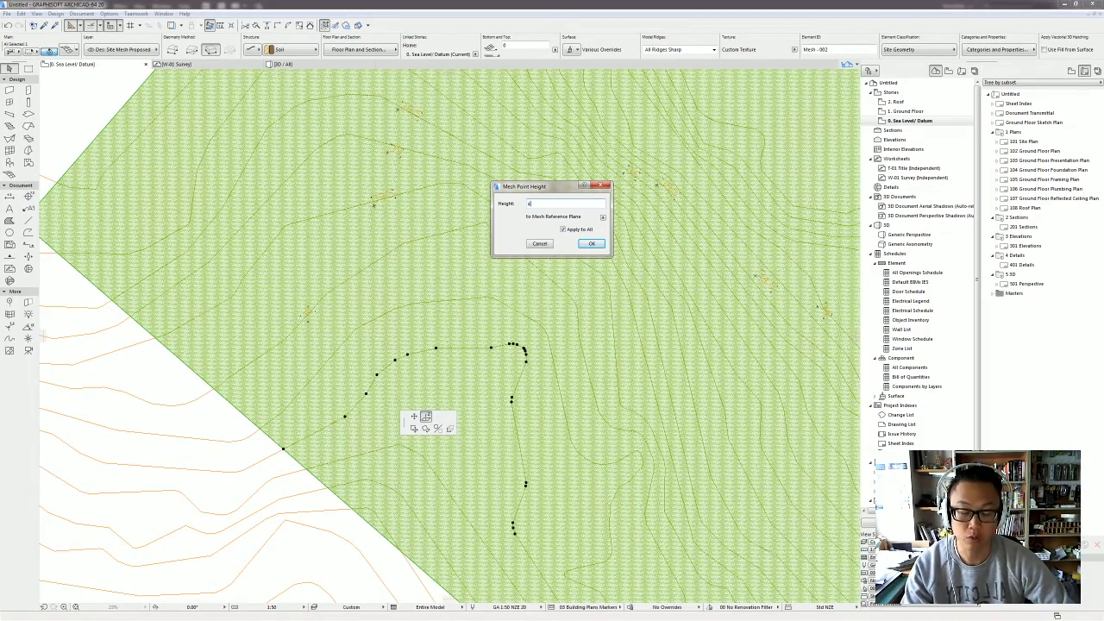
key("Return")
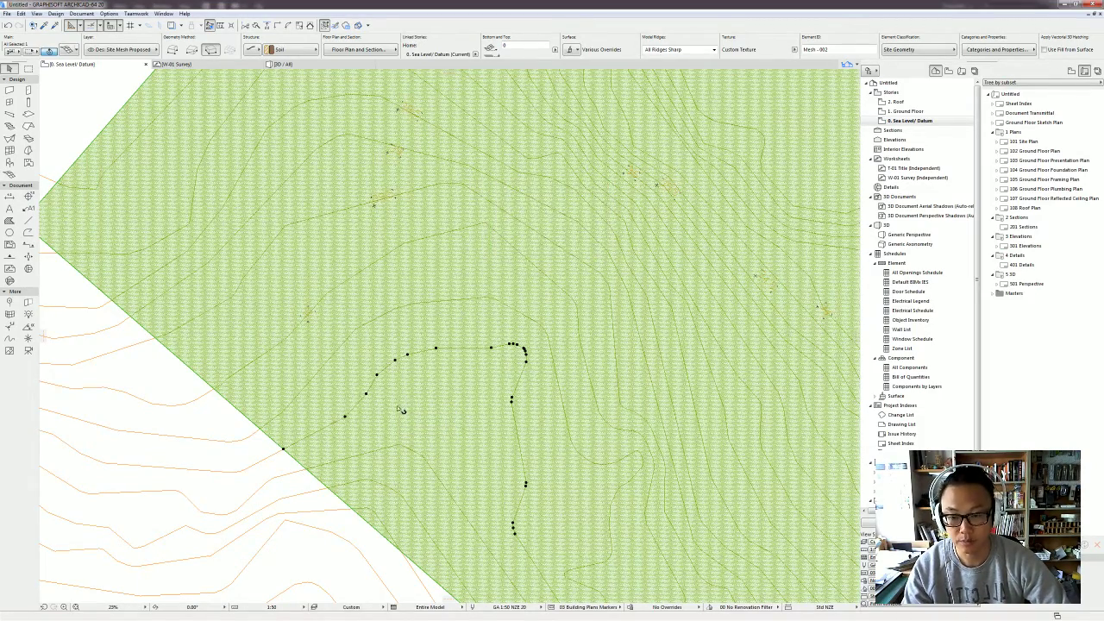
Step: Set the elevation of the contour just inside the rounded-bend contour, near the mesh's diagonal edge, for all its points
middle_click_drag(397, 408, 390, 327)
scroll(397, 384, "up", 2)
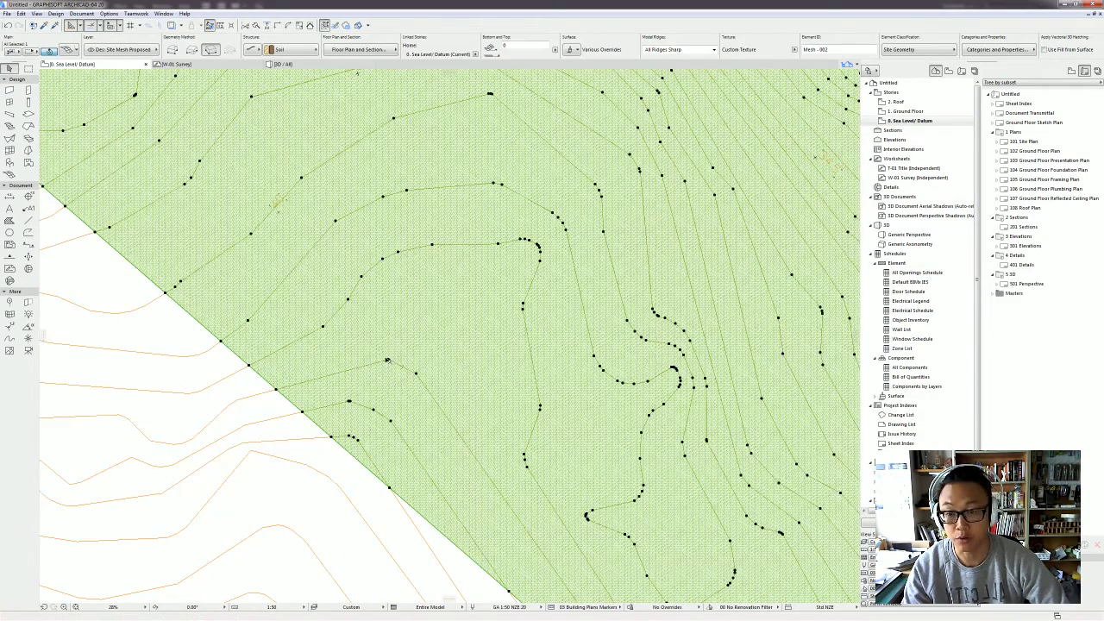
left_click(388, 361)
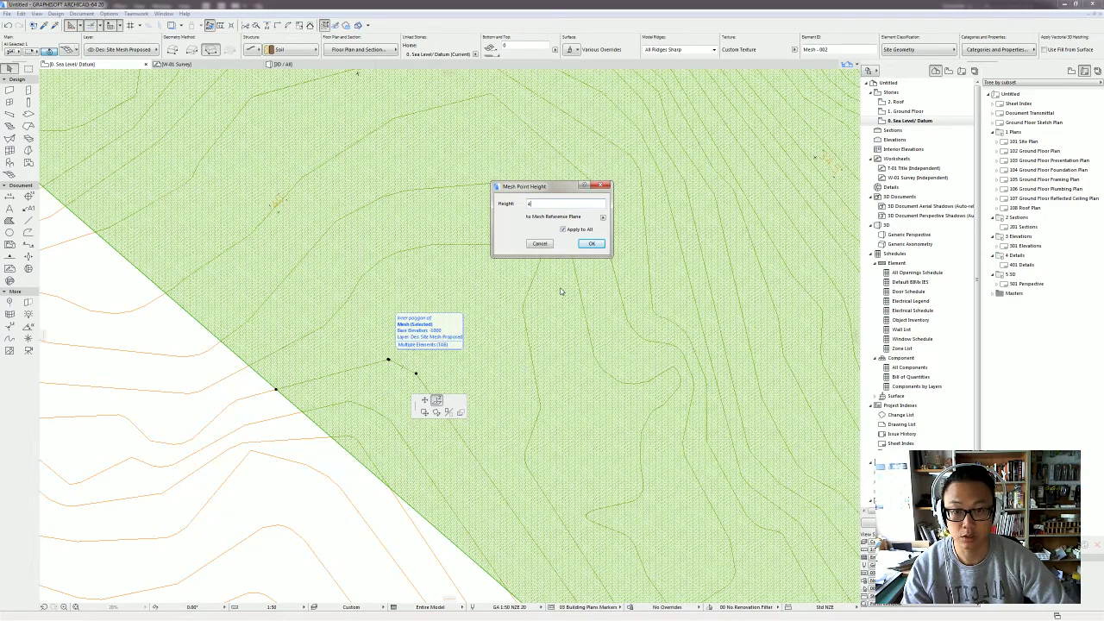
key("Return")
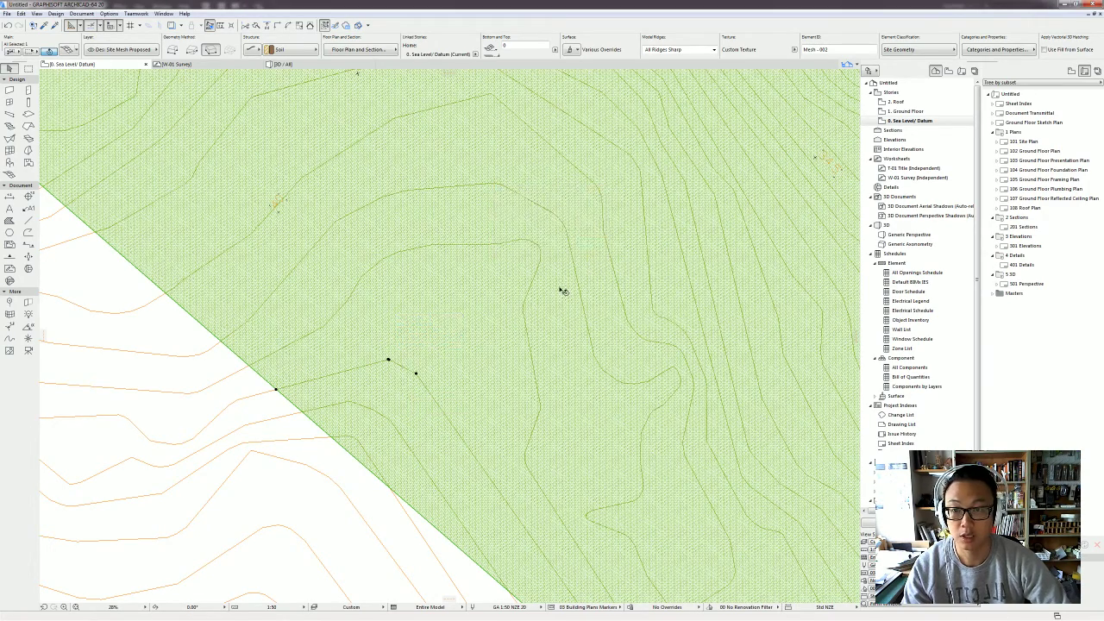
Step: Reselect the mesh and set the second-to-last contour near its diagonal edge to a height of 42000, applied to all points
key("Escape")
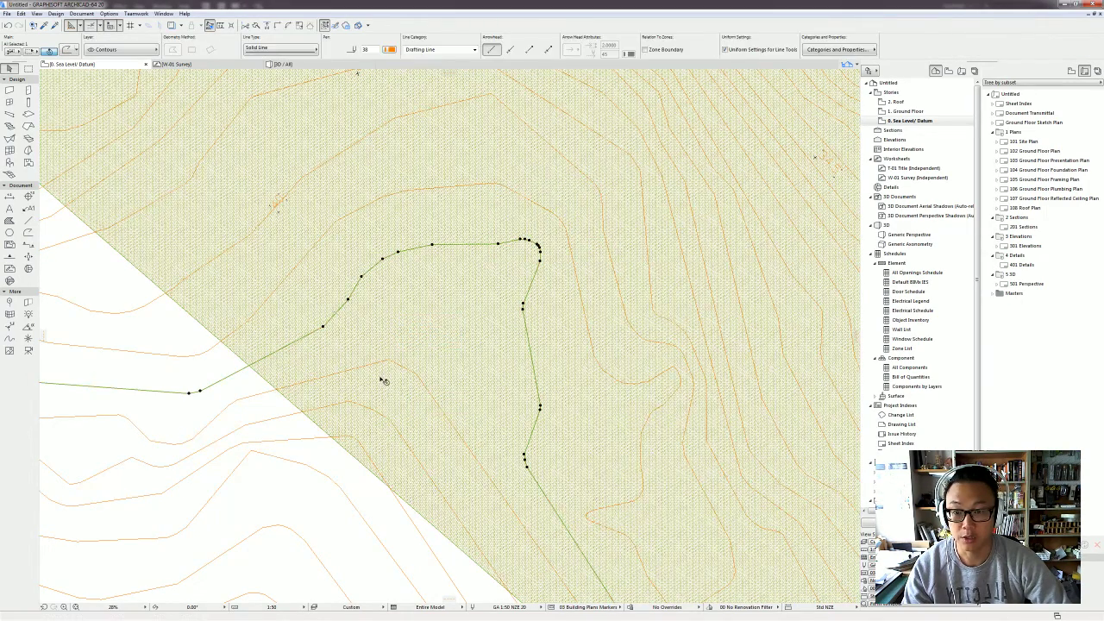
left_click(384, 382)
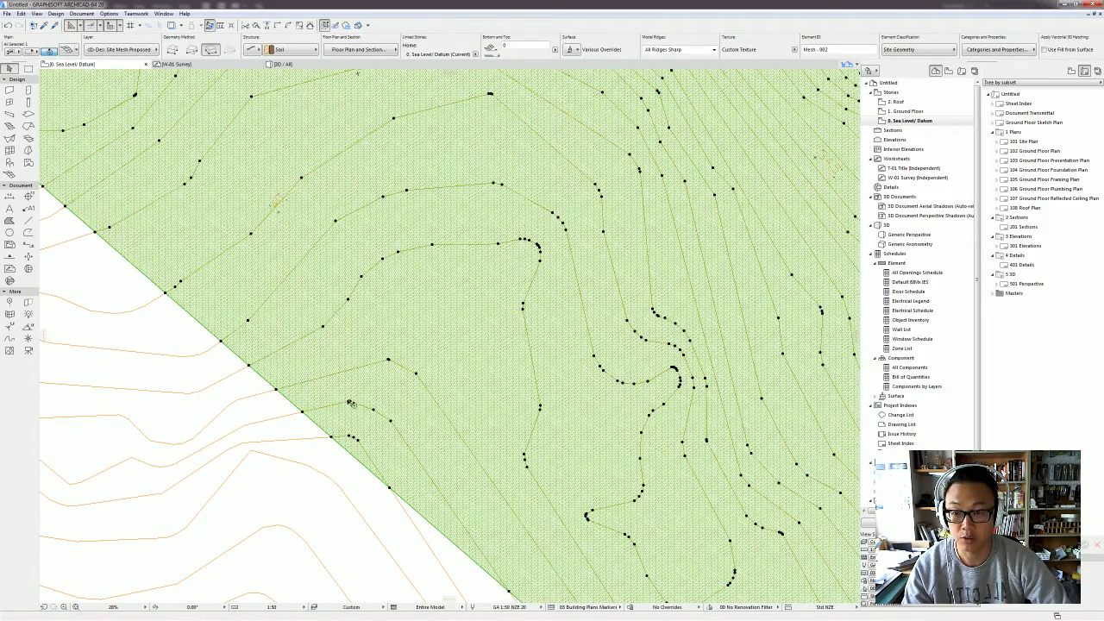
left_click(349, 402)
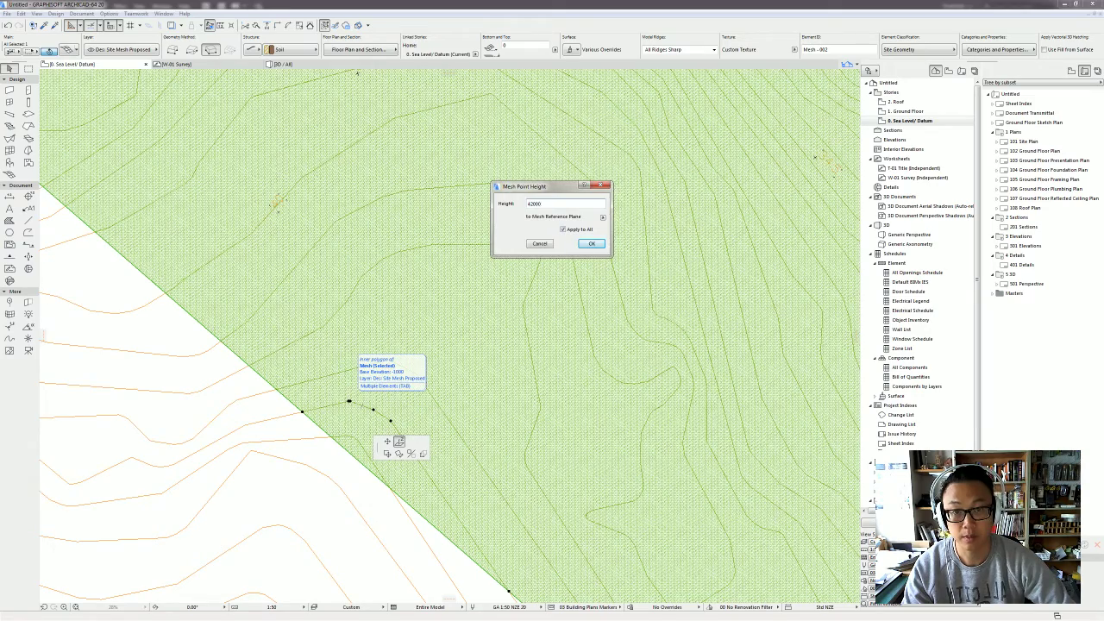
key("Return")
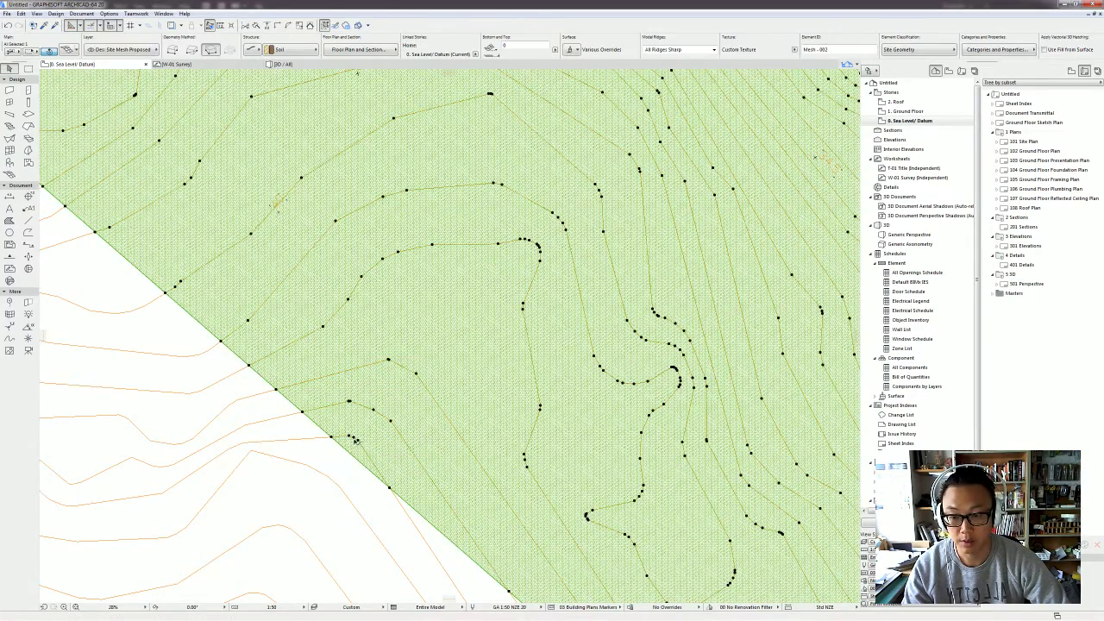
Step: Set the last short contour at the mesh's diagonal edge to a height of 42500, applied to all its points
left_click(352, 437)
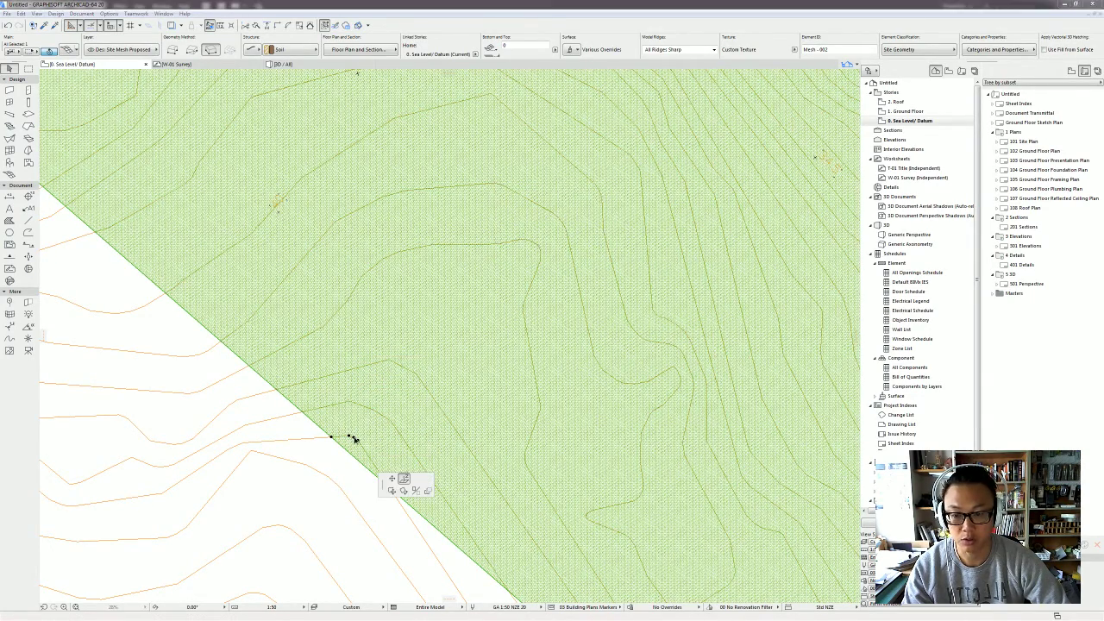
left_click(404, 477)
type("12500")
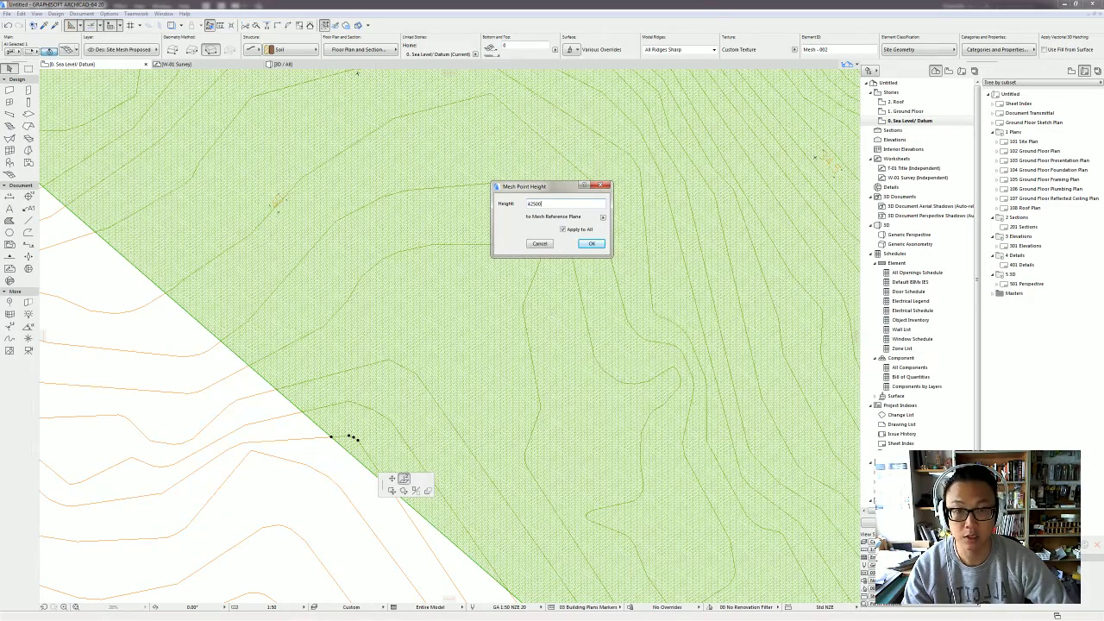
key("Return")
Step: In 3D, select the mesh and raise its low corner point to the level of the neighbouring edge point
key("F3")
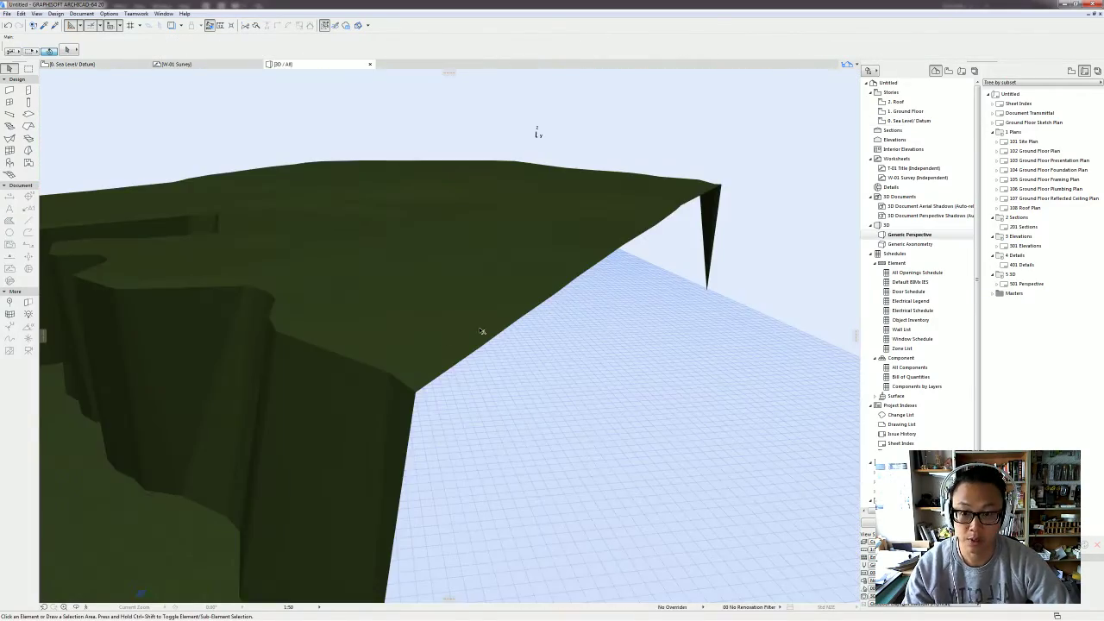
middle_click_drag(483, 327, 350, 336, "shift")
left_click(349, 336)
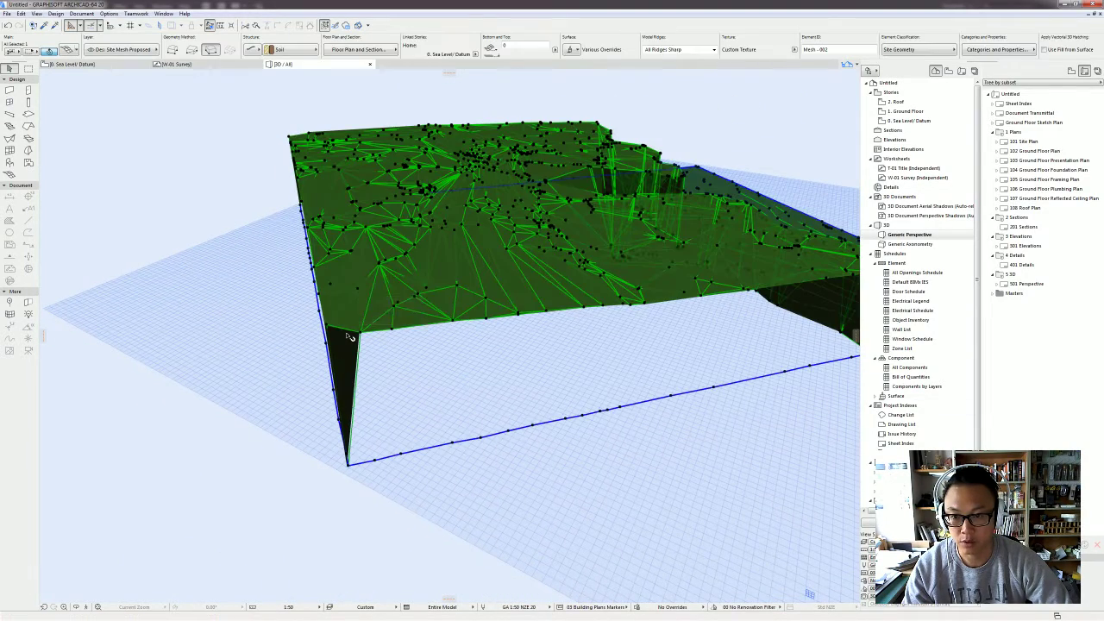
left_click(350, 466)
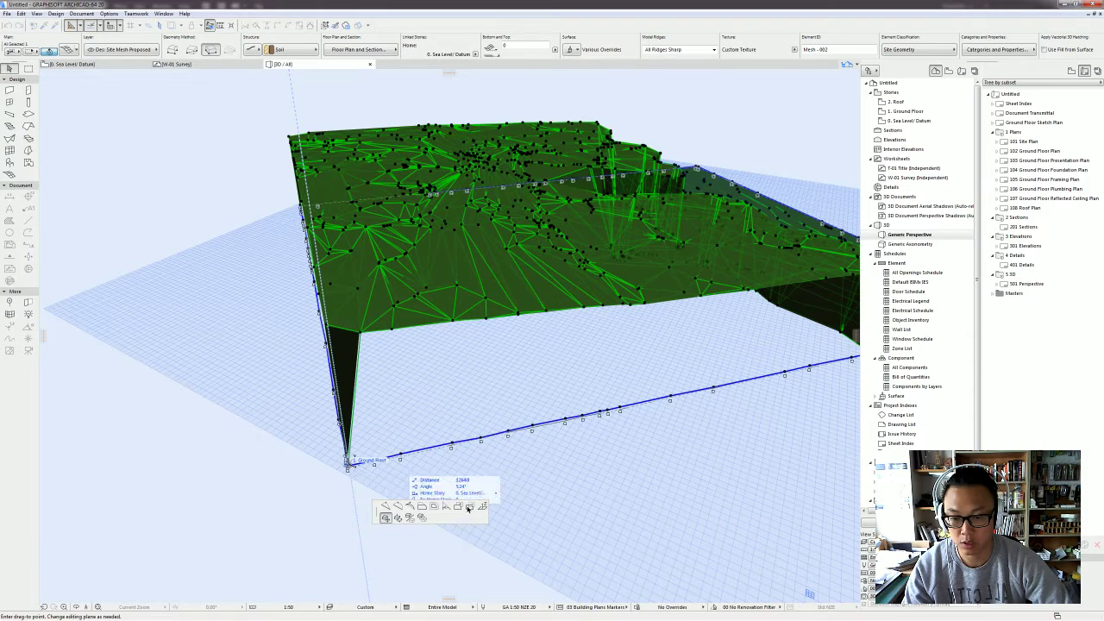
left_click(360, 333)
middle_click_drag(360, 333, 480, 348, "shift")
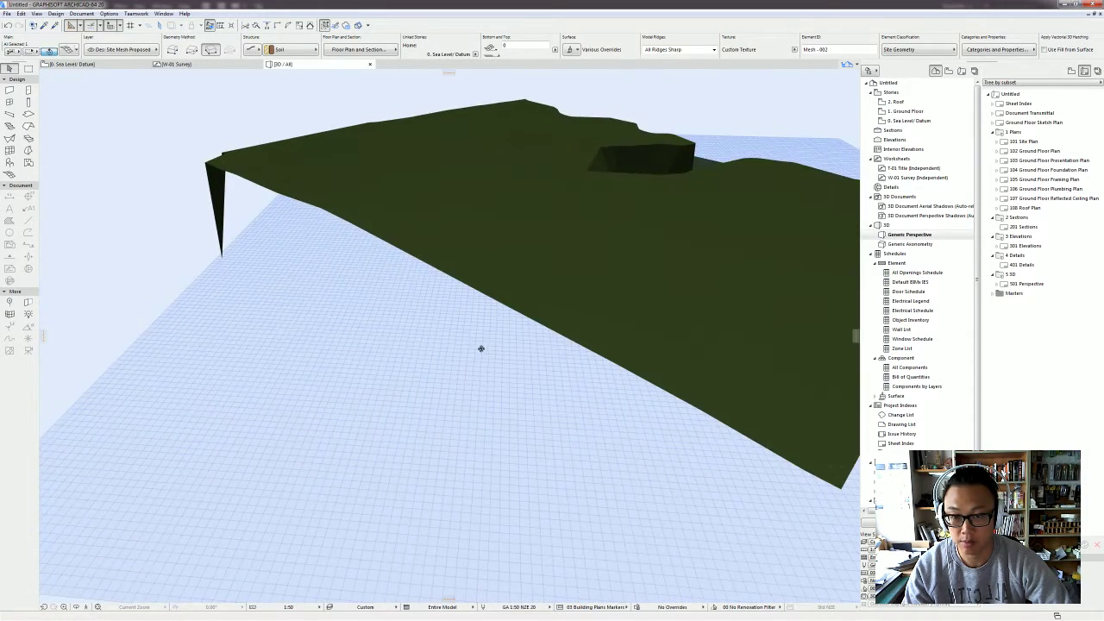
Step: Raise the other low corner point of the mesh to match the height of the adjacent terrain edge
middle_click_drag(229, 306, 495, 387, "shift")
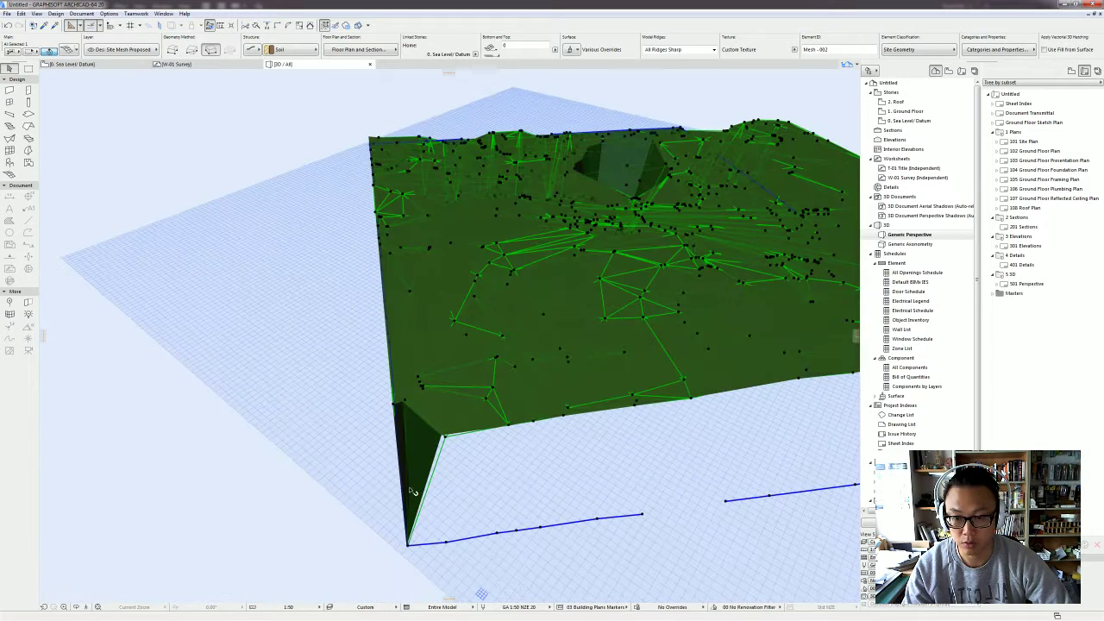
left_click(409, 544)
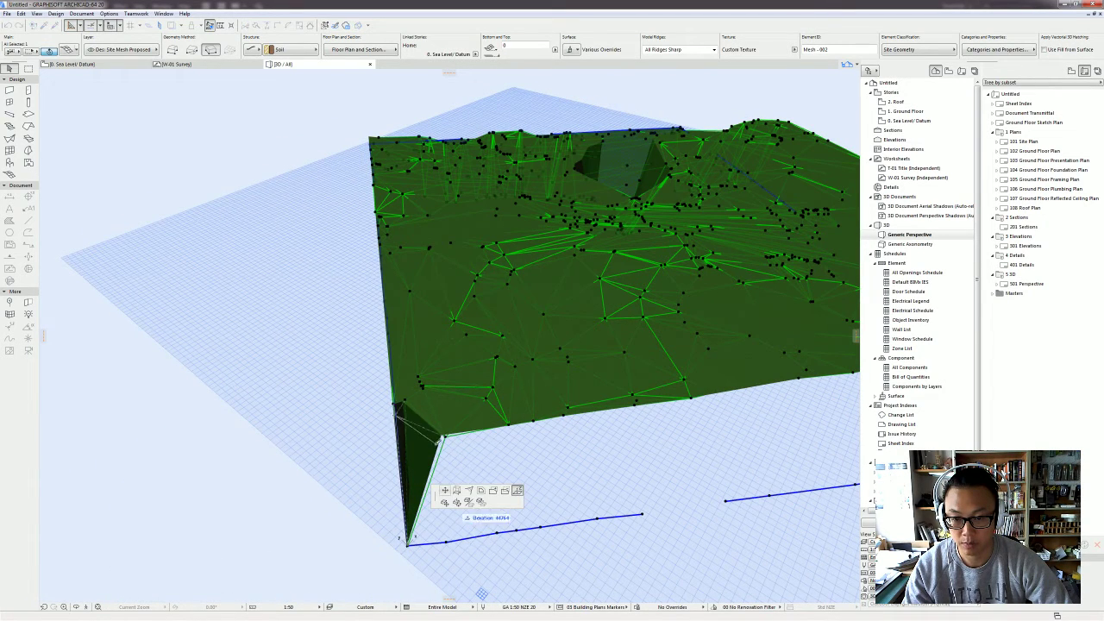
left_click(442, 493)
scroll(392, 386, "down", 5)
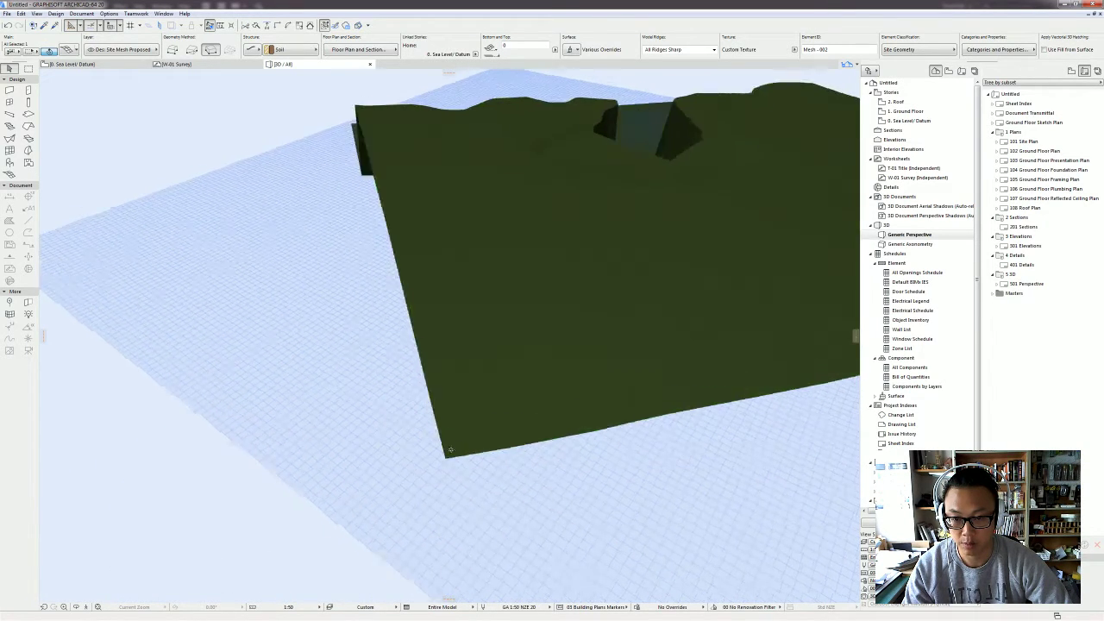
Step: Return to the floor plan, reselect the mesh and set the contour labelled 28.5 to its labelled elevation for all its points
middle_click_drag(392, 386, 754, 332, "shift")
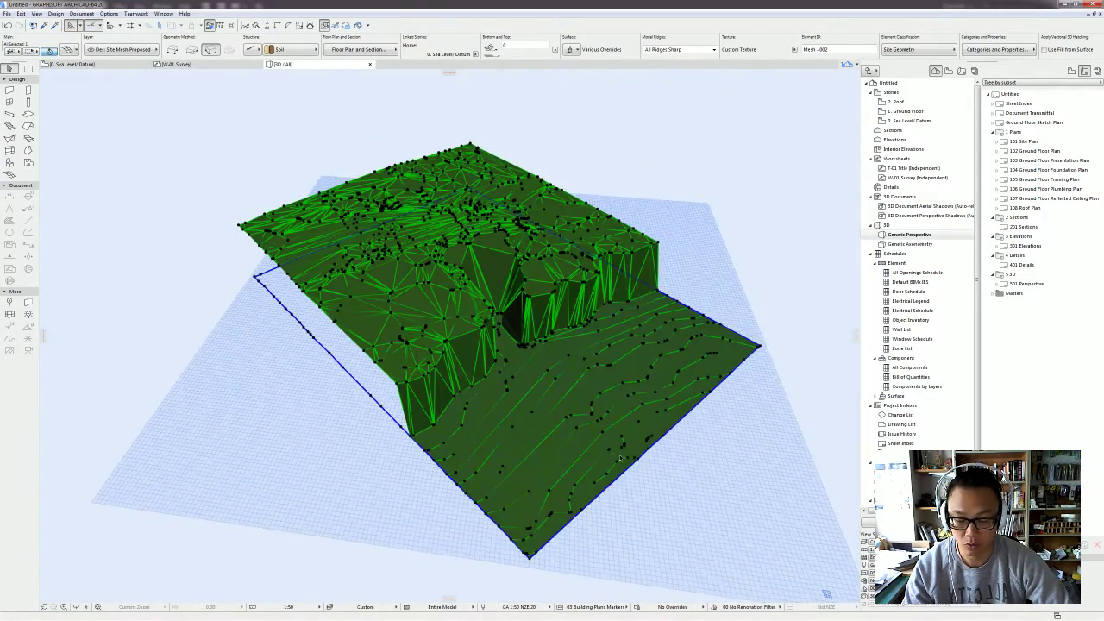
key("F2")
scroll(626, 345, "down", 6)
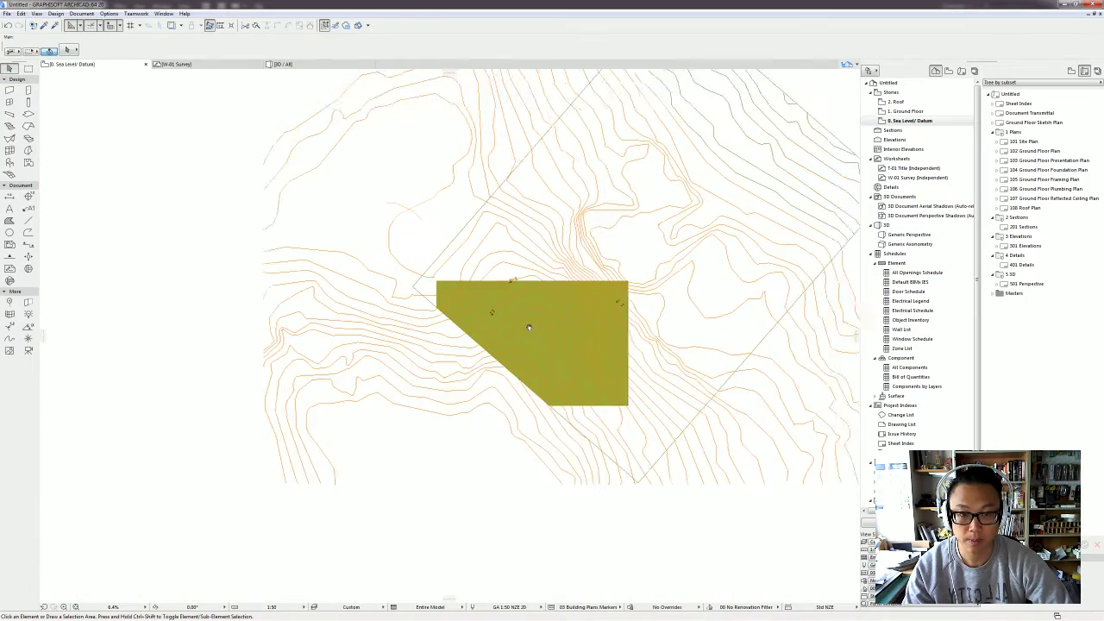
scroll(593, 299, "up", 8)
scroll(593, 300, "down", 5)
scroll(509, 320, "up", 2)
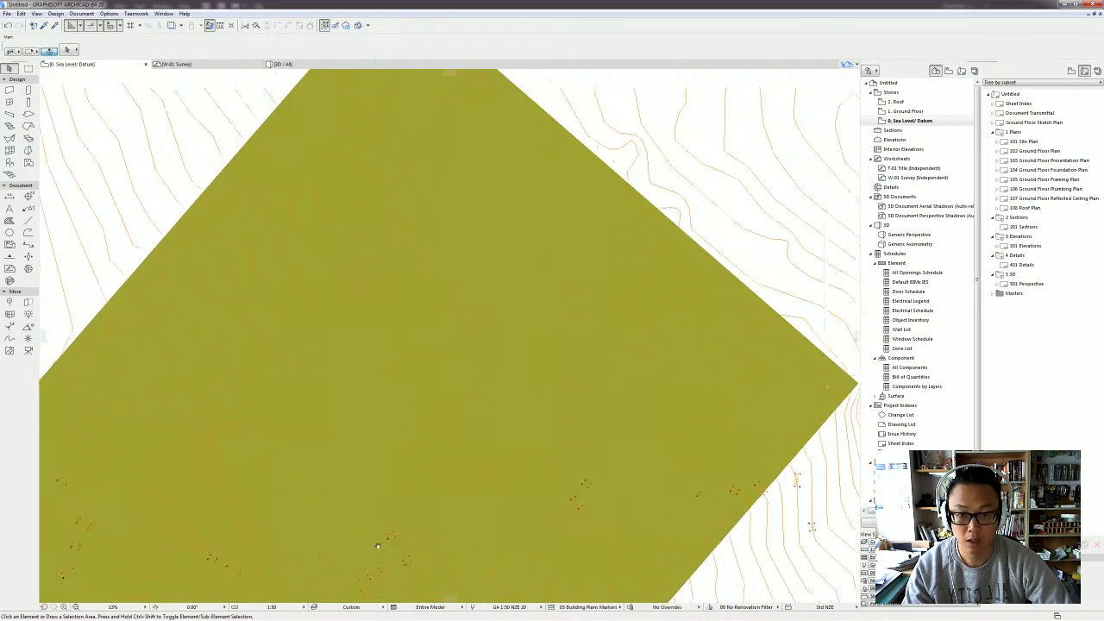
scroll(423, 287, "up", 2)
scroll(601, 325, "up", 2)
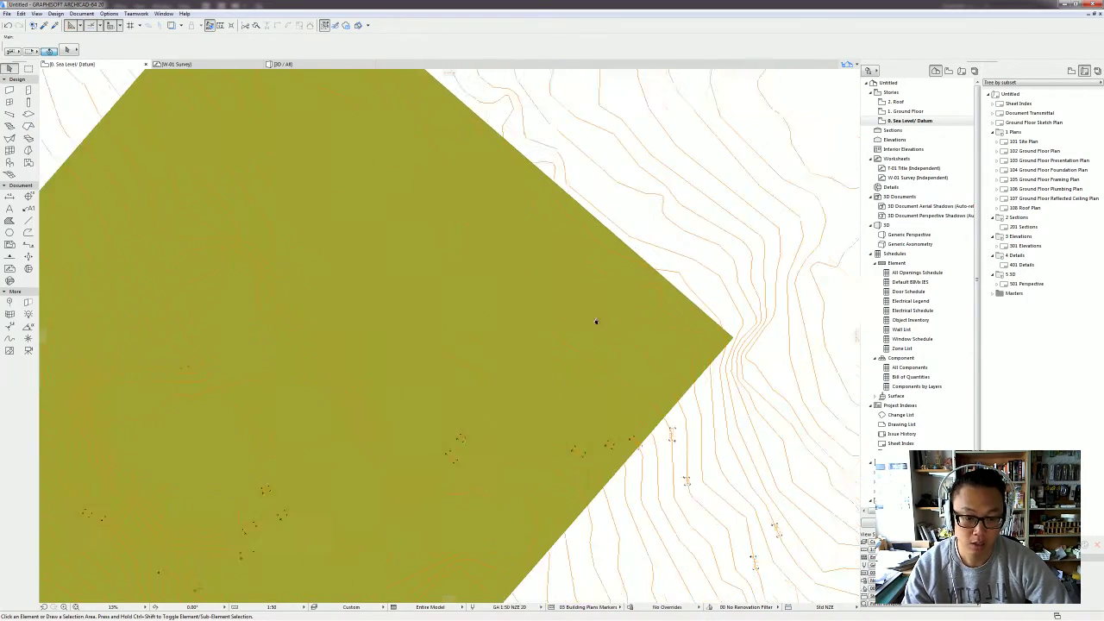
scroll(644, 394, "up", 2)
scroll(644, 393, "up", 1)
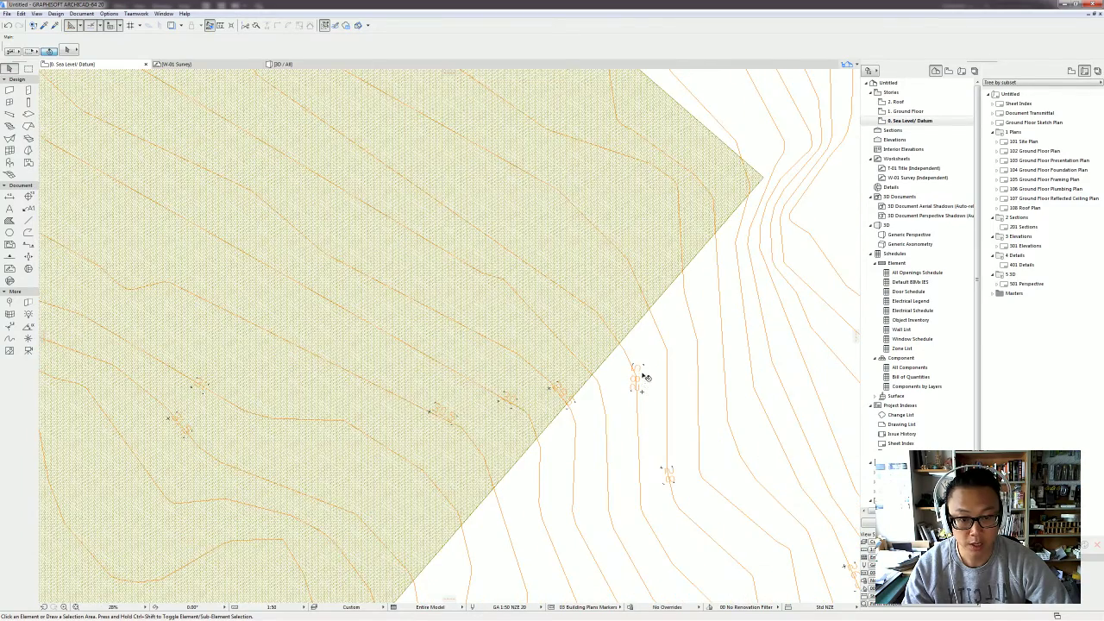
left_click(621, 318)
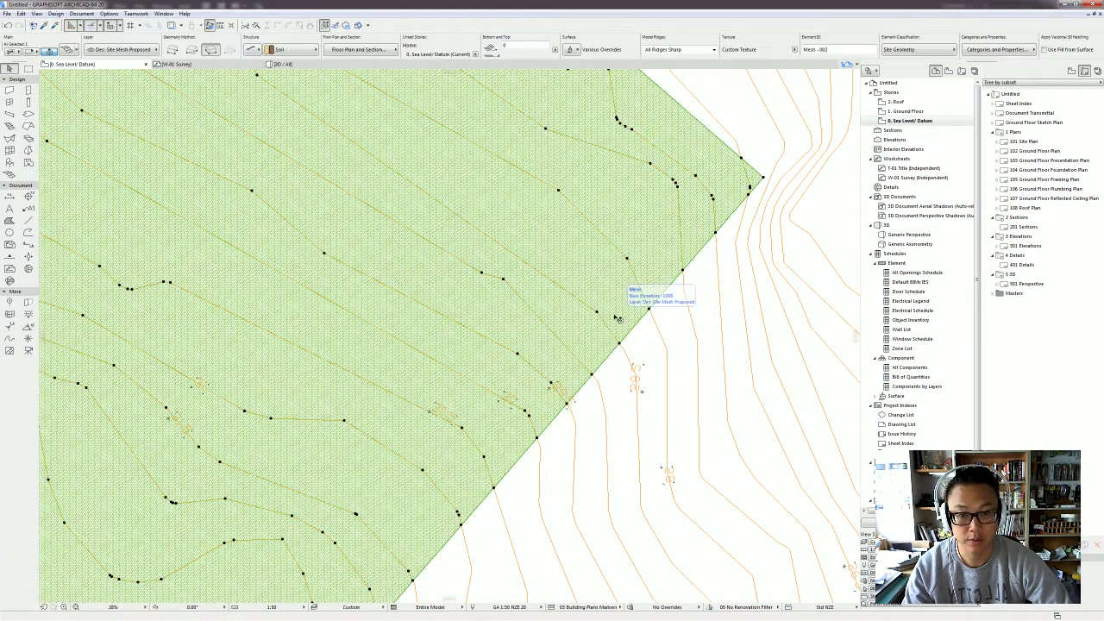
left_click(618, 298)
left_click(647, 257)
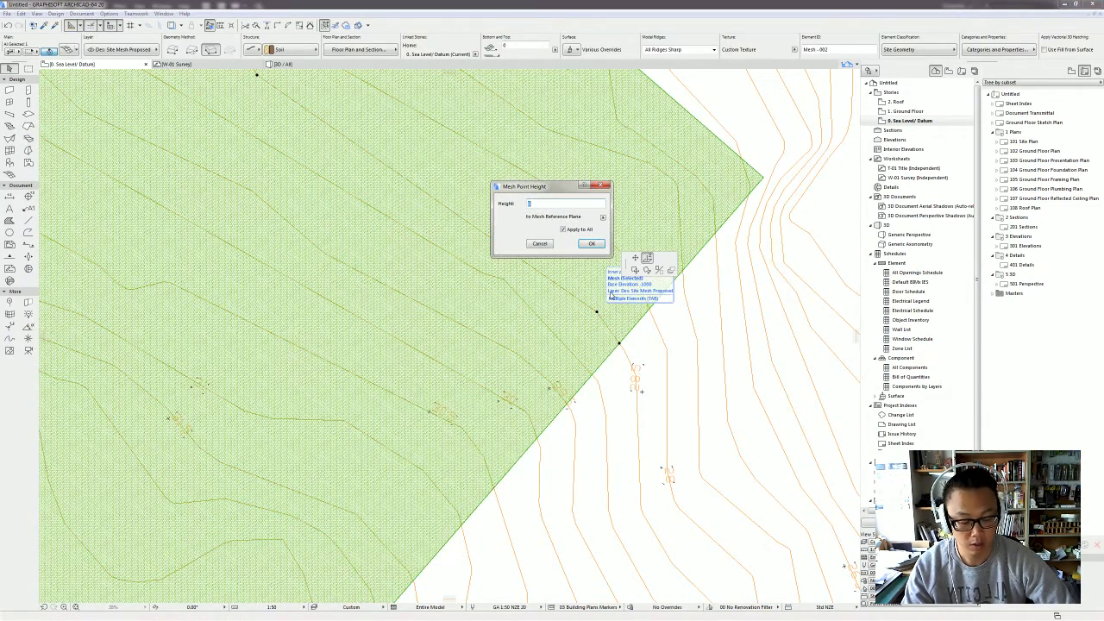
key("Return")
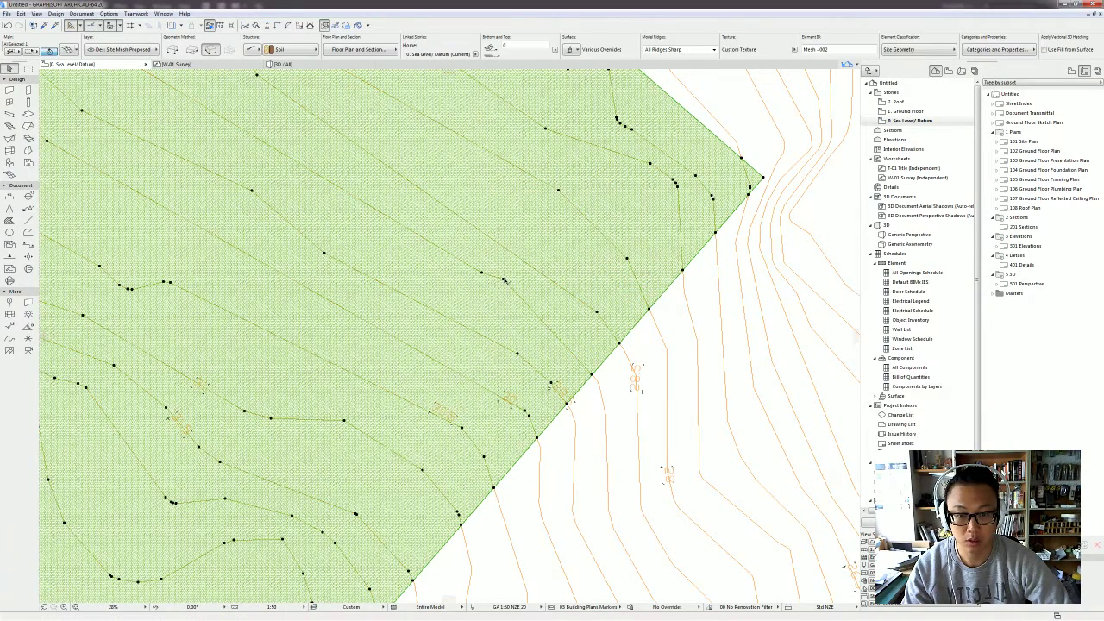
Step: Set the next two contours inward from the 28.5 contour to heights of 29000 and 29500, applied to all their points
left_click(504, 280)
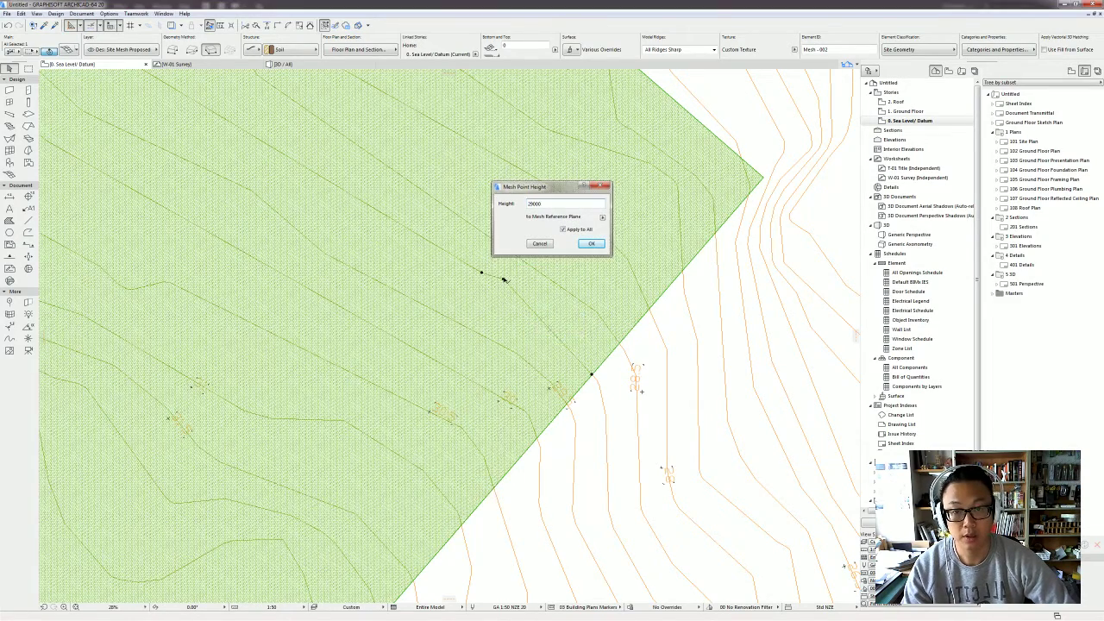
key("Return")
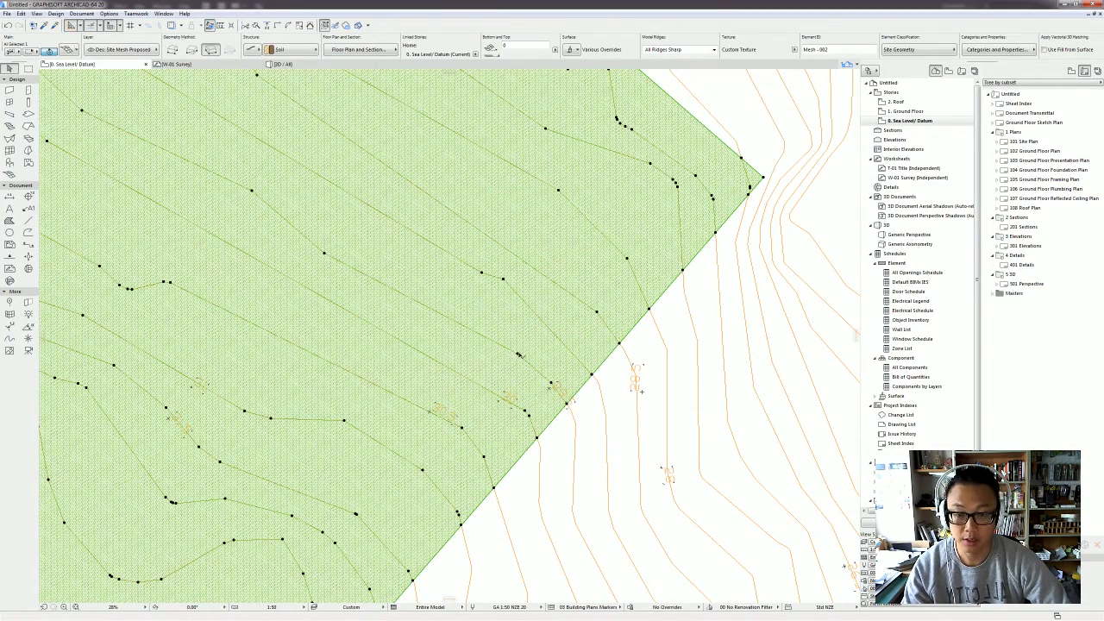
left_click(517, 355)
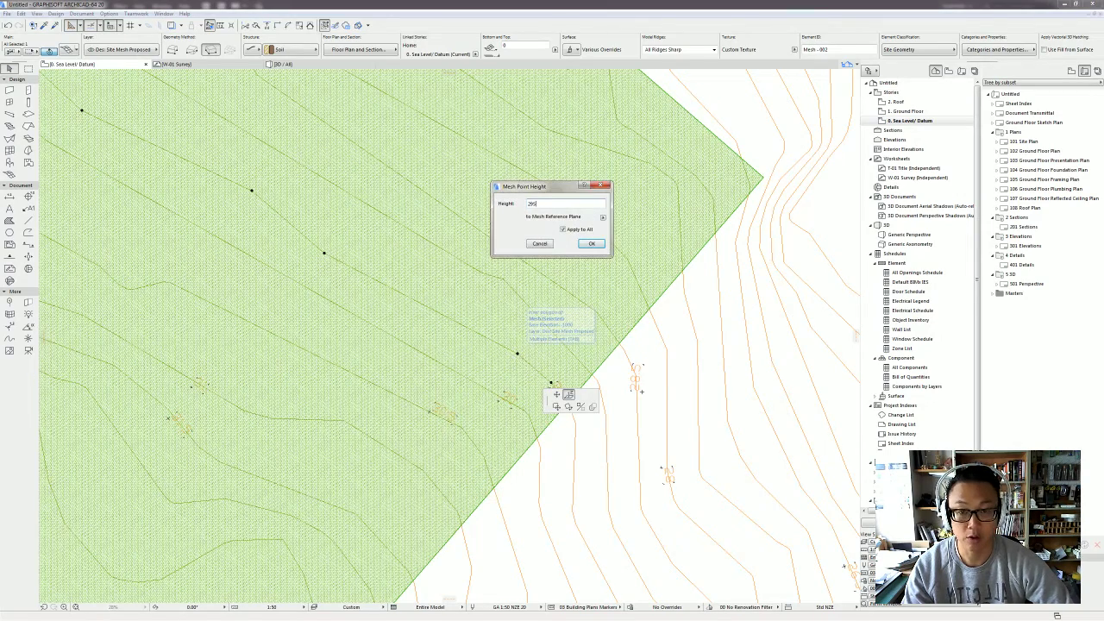
key("Return")
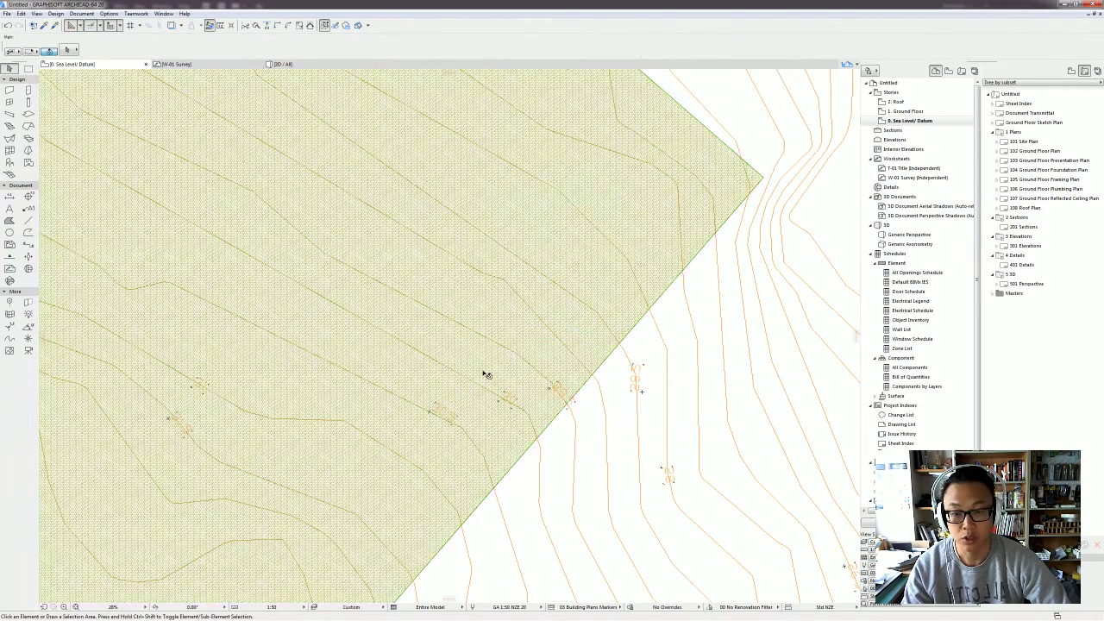
Step: Set the following two contours inward to heights of 30000 and 30500, applied to all their points
left_click(526, 413)
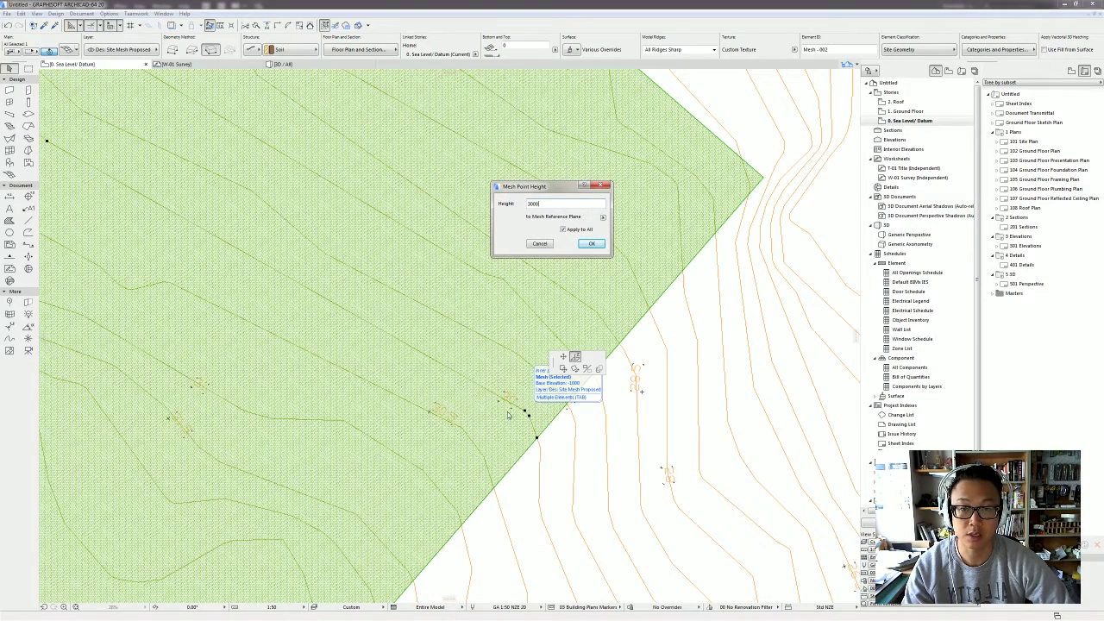
key("Return")
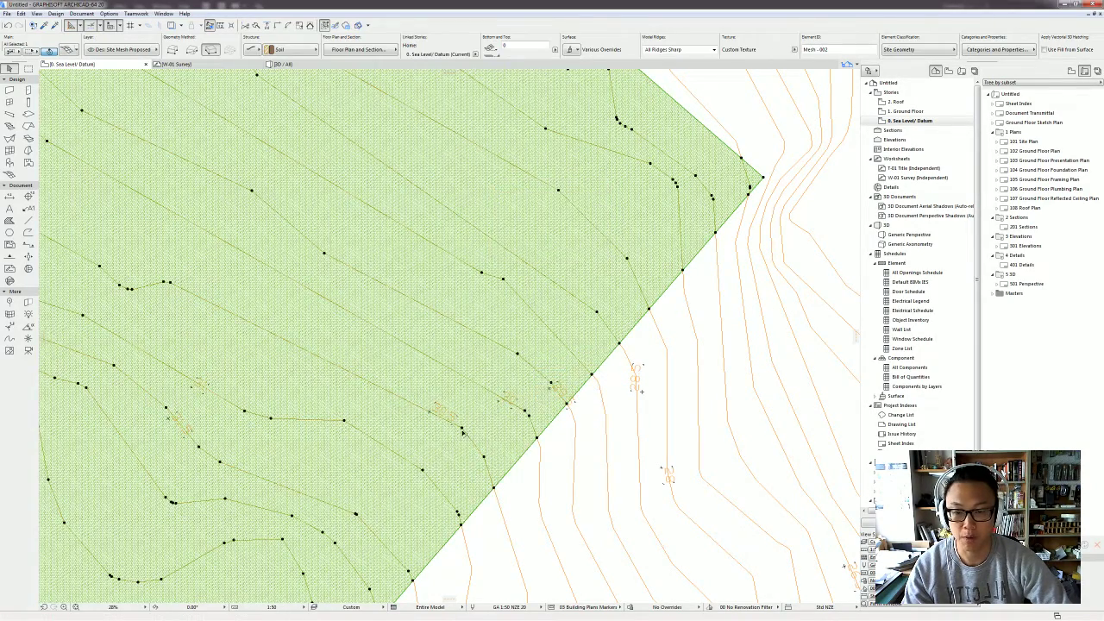
left_click(462, 430)
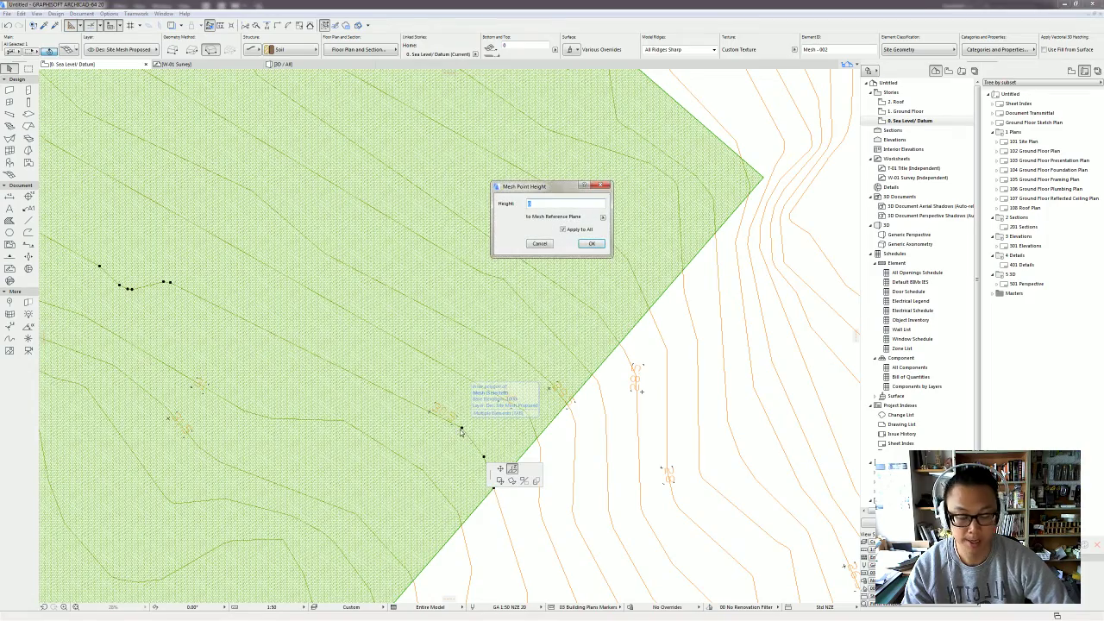
type("30500")
key("Return")
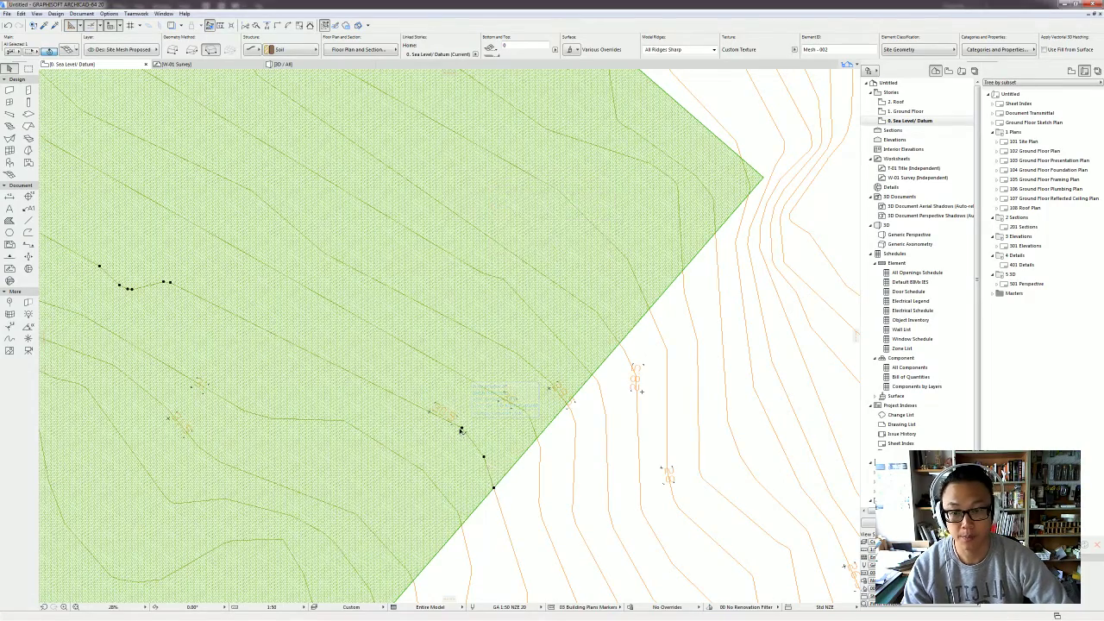
Step: Set the contour just inside the one labelled 30.5 to a height of 31000, applied to all its points
scroll(381, 421, "down", 1)
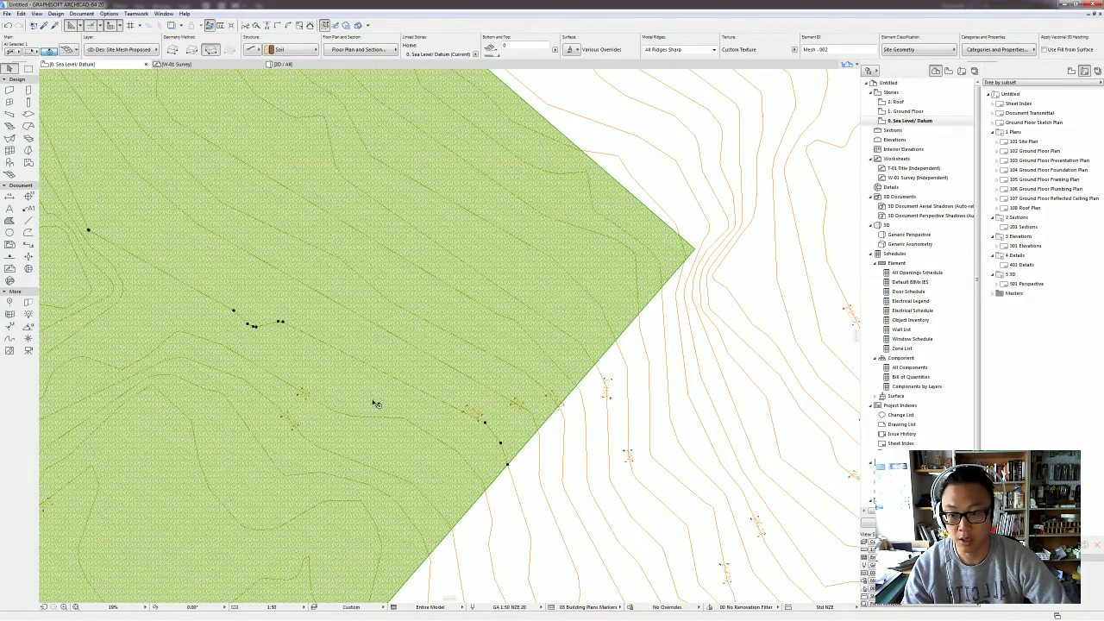
scroll(431, 420, "up", 2)
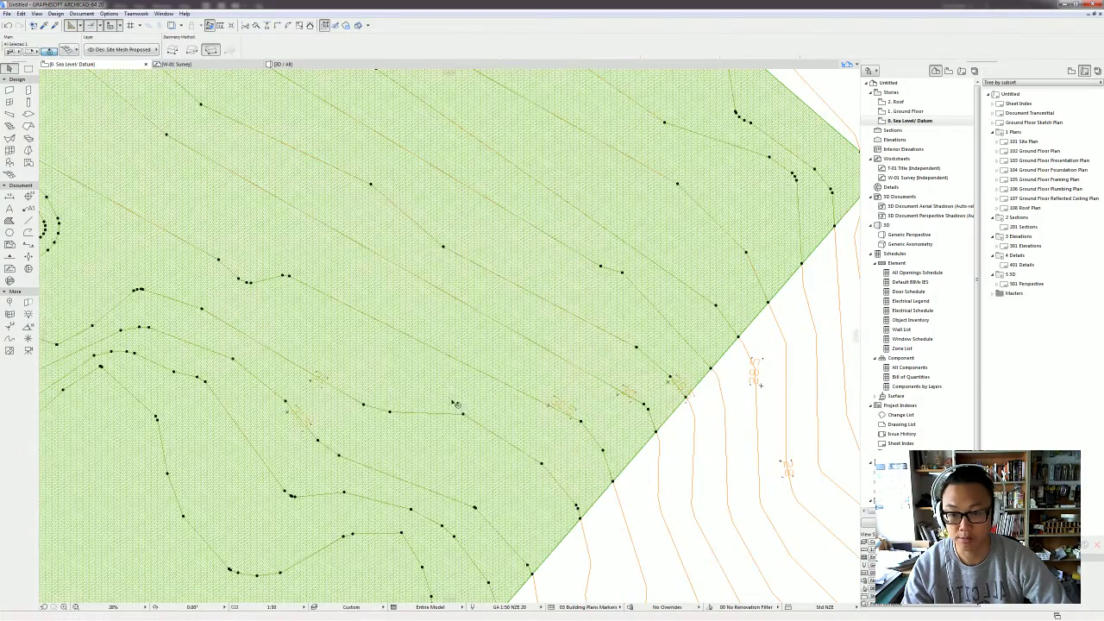
left_click(464, 416)
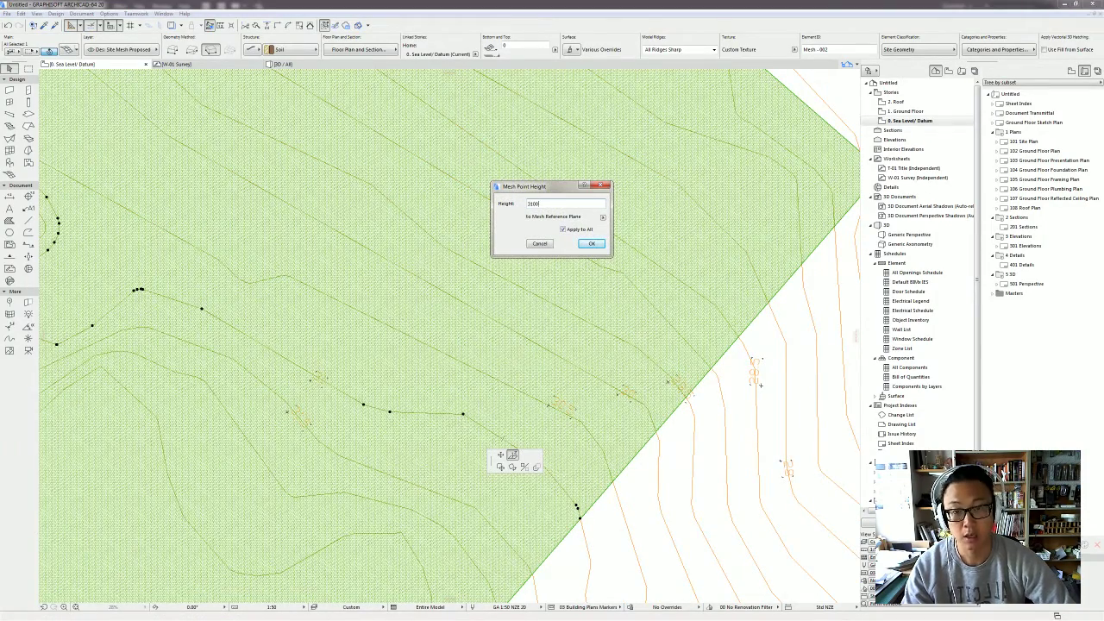
type("31000")
key("Return")
Step: Set the contour labelled 31.5 to a height of 31500, applied to all its points
scroll(412, 413, "down", 4)
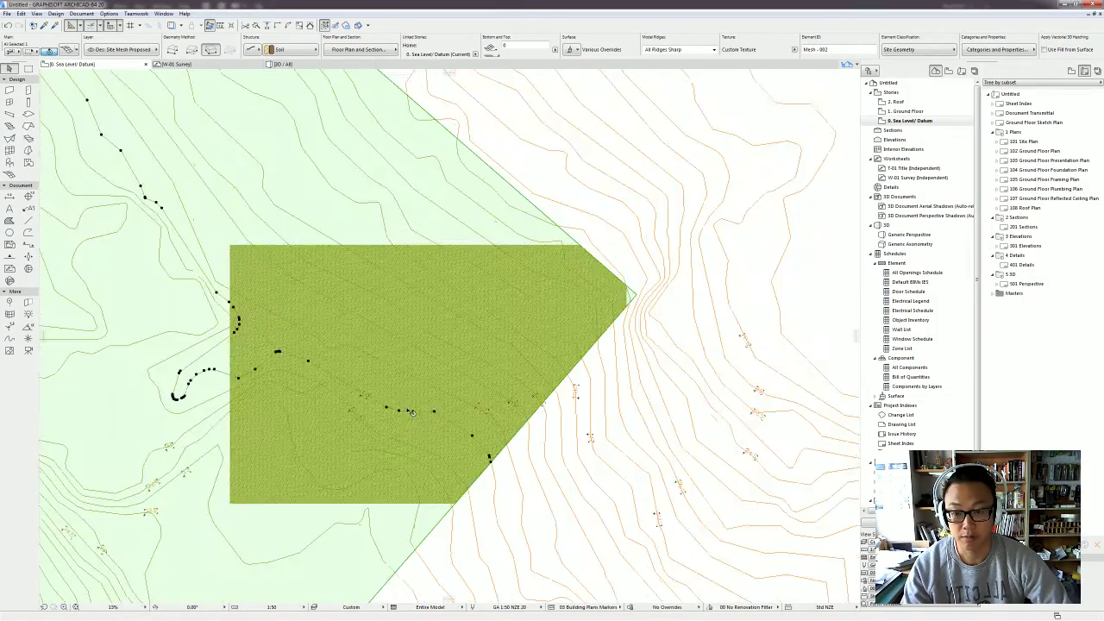
scroll(487, 329, "down", 2)
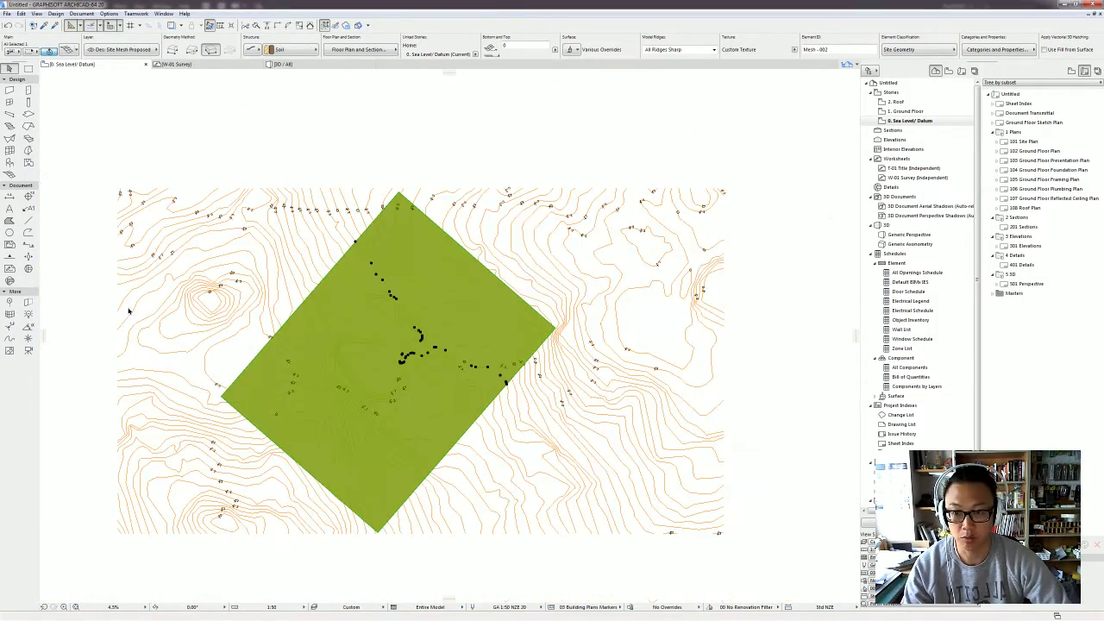
scroll(493, 410, "up", 7)
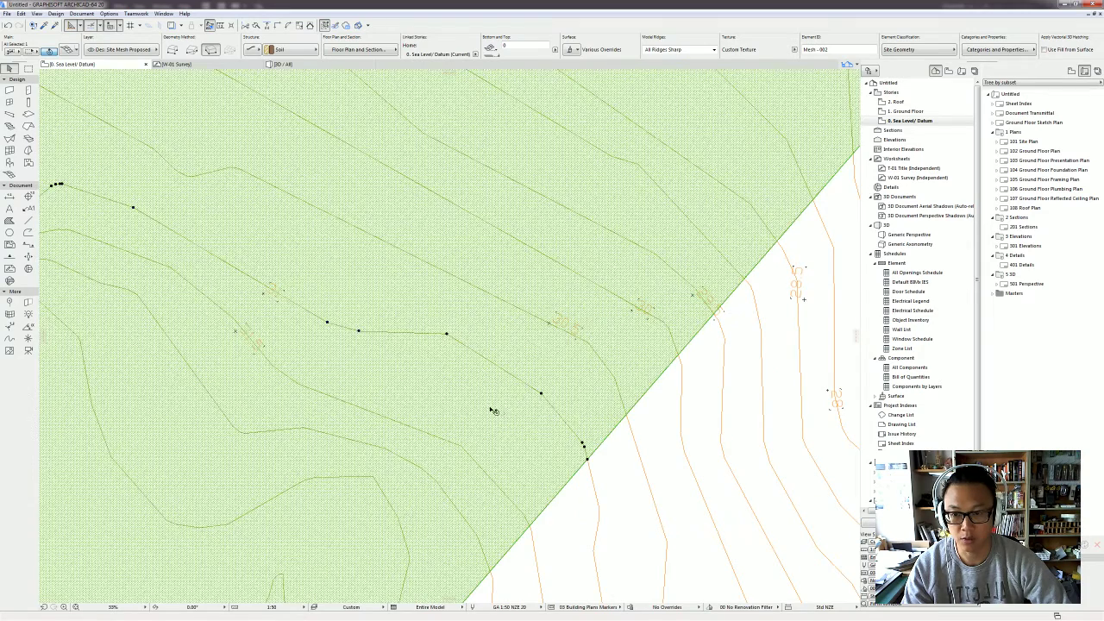
left_click(462, 446)
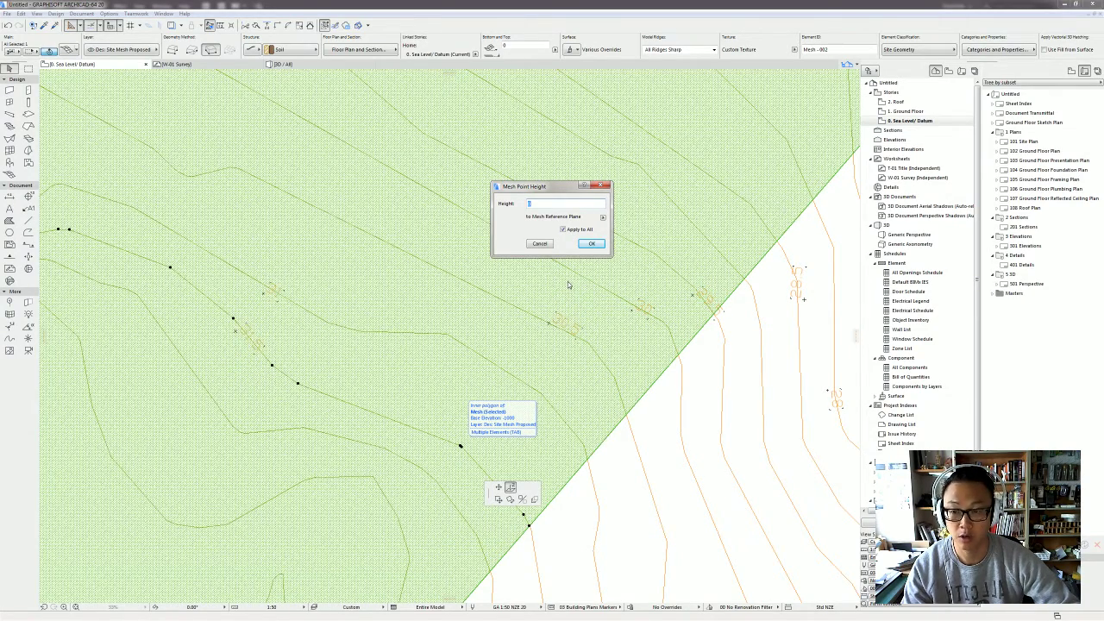
type("31500")
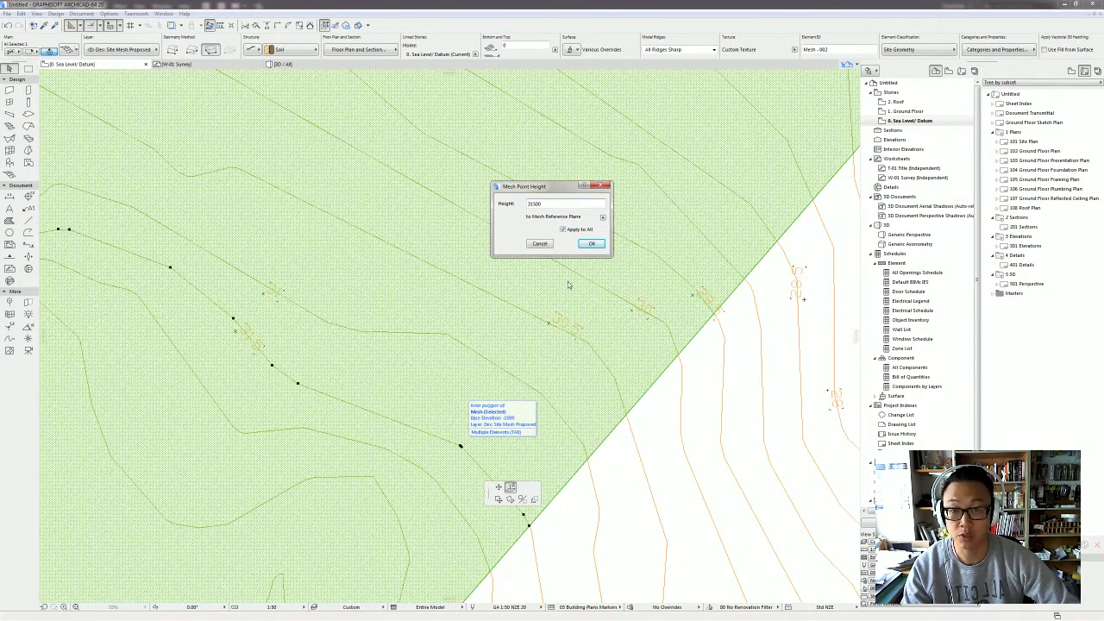
key("Return")
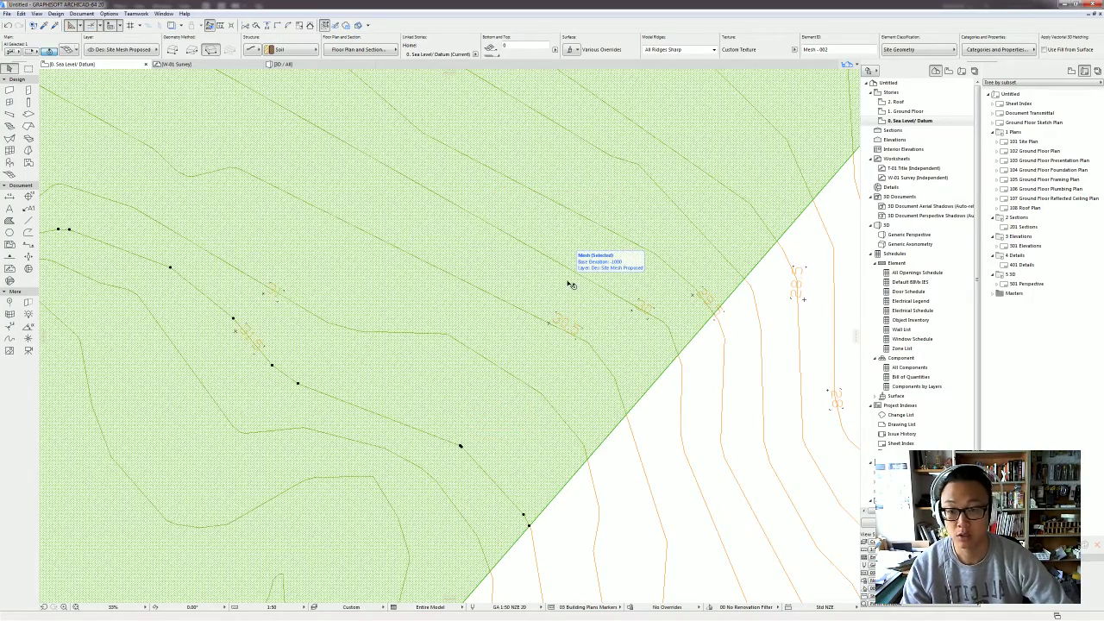
Step: Set the contour just inside the one labelled 31.5 to a height of 32000, applied to all its points
middle_click_drag(320, 380, 505, 338)
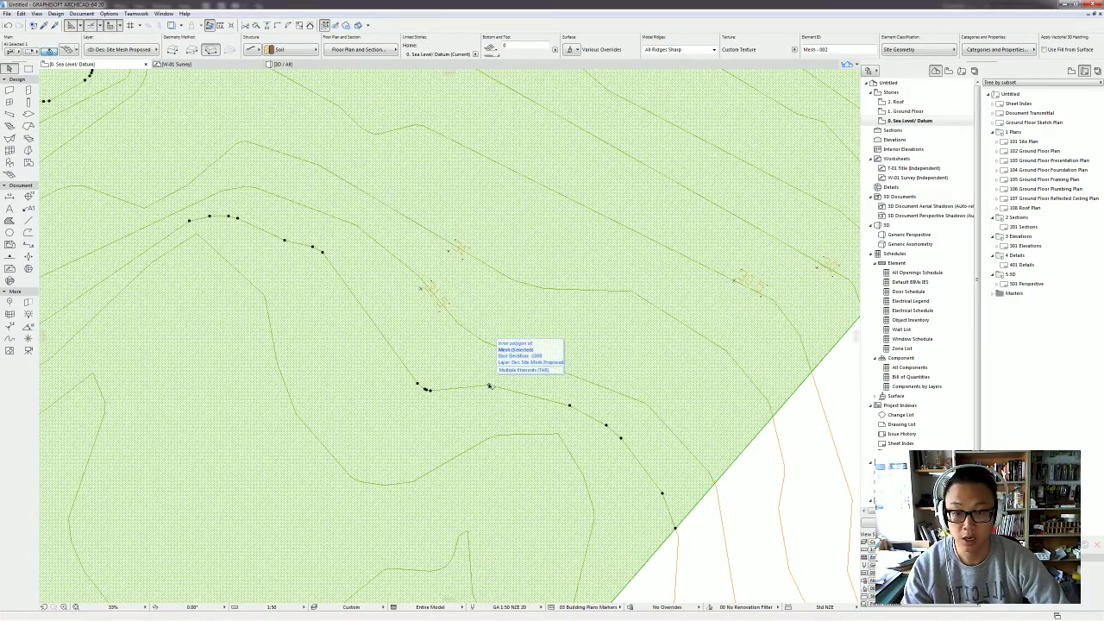
left_click(488, 386)
left_click(488, 386)
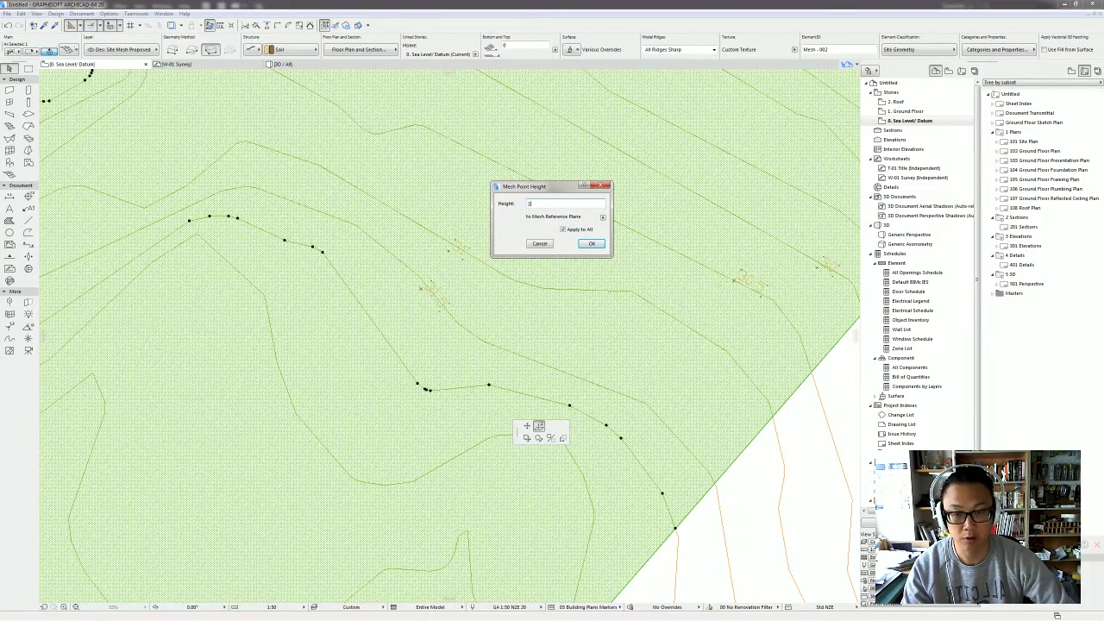
type("32000")
key("Return")
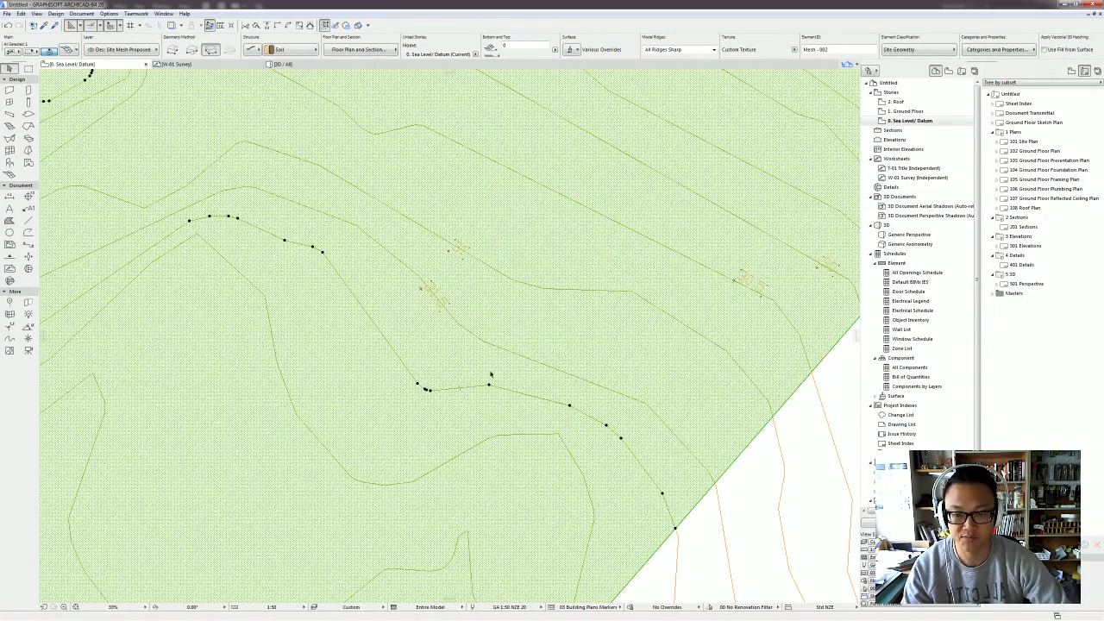
Step: Inspect the selected terrain mesh in 3D from a raised angle, returning to the Sea Level/Datum floor plan
scroll(476, 394, "down", 2)
scroll(477, 394, "up", 3)
key("F3")
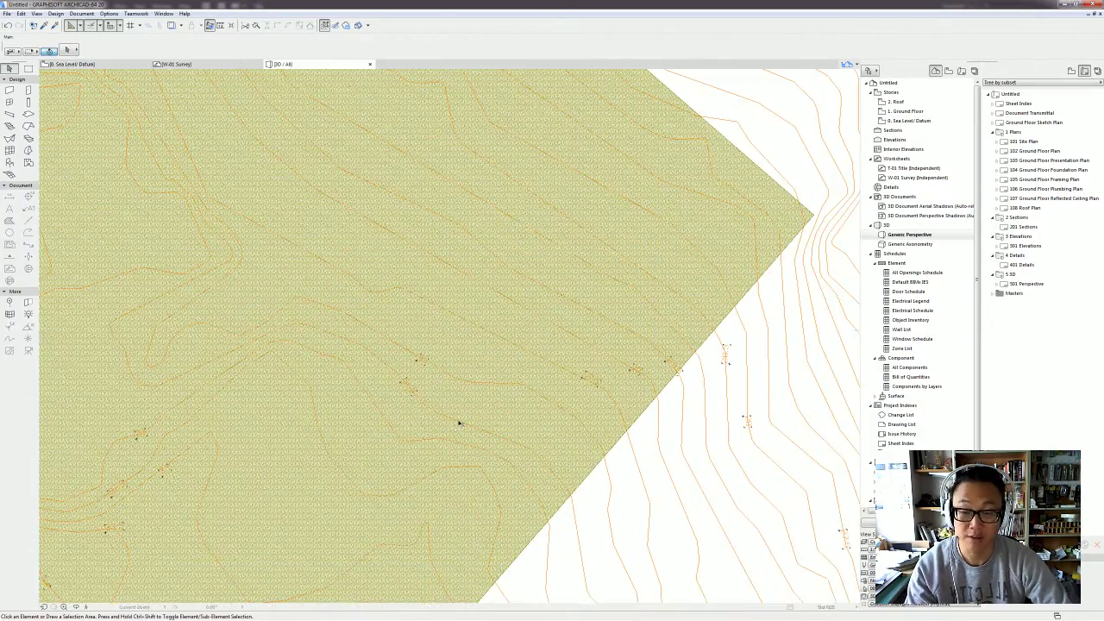
mouse_move(620, 348)
middle_mouse_down("shift")
mouse_move(460, 375)
mouse_move(585, 308)
middle_mouse_up("shift")
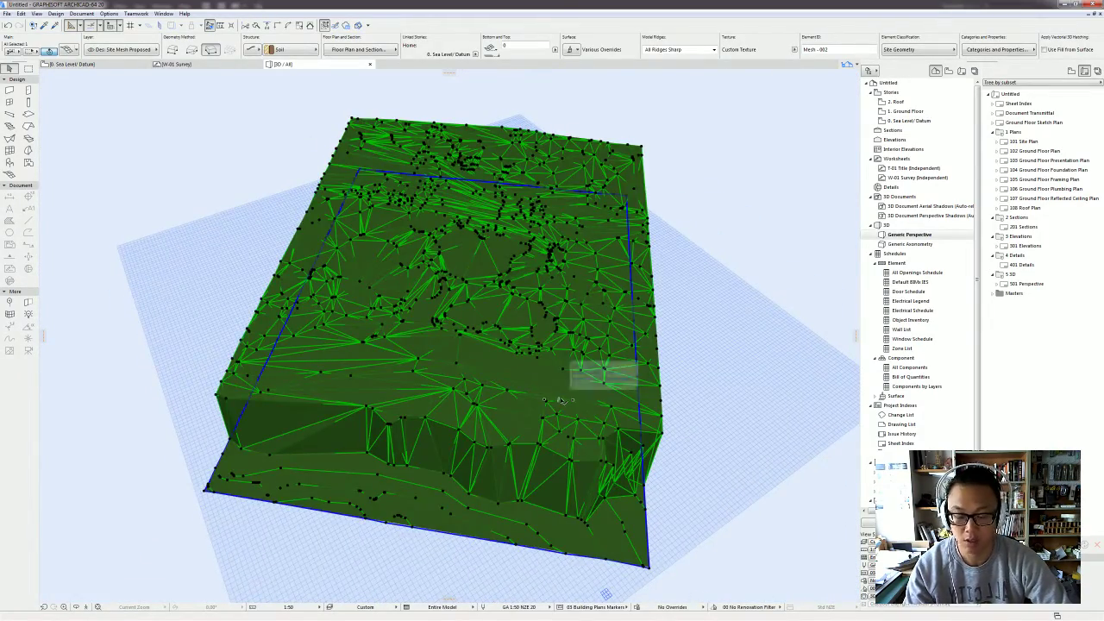
key("F2")
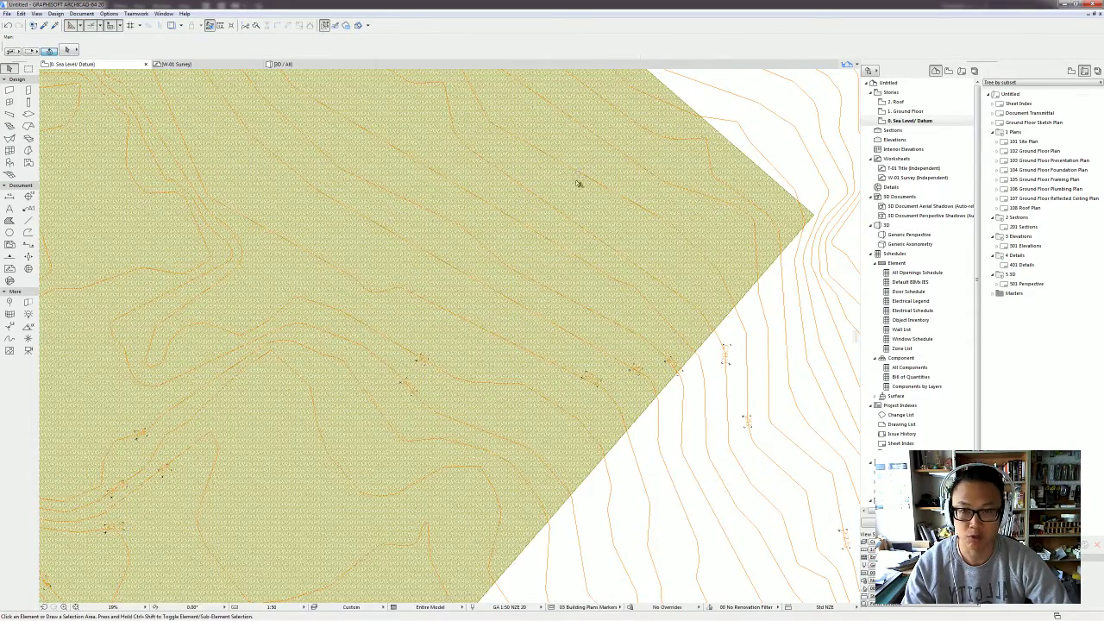
Step: Check the point height of the inner contour just southwest of the one running into the mesh's northern corner
scroll(578, 179, "down", 3)
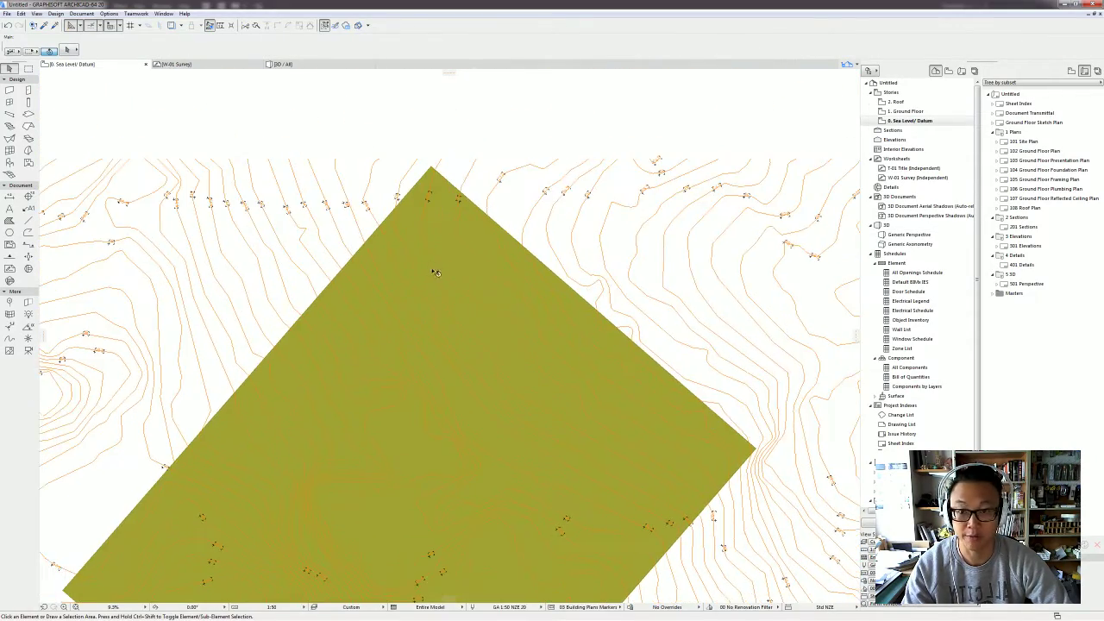
scroll(434, 236, "up", 3)
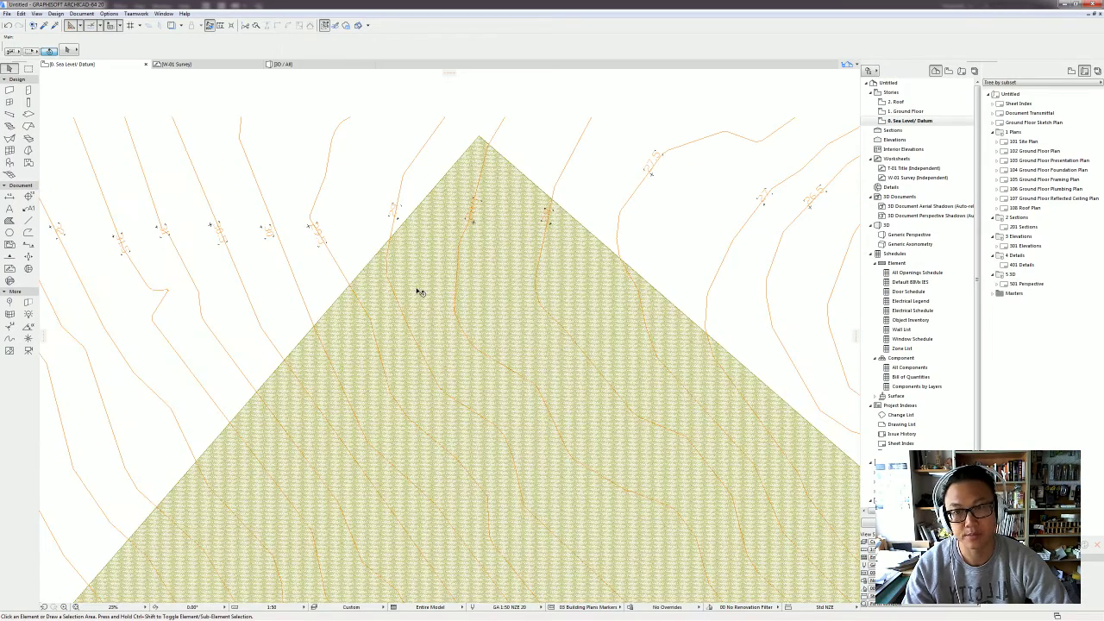
left_click(418, 294)
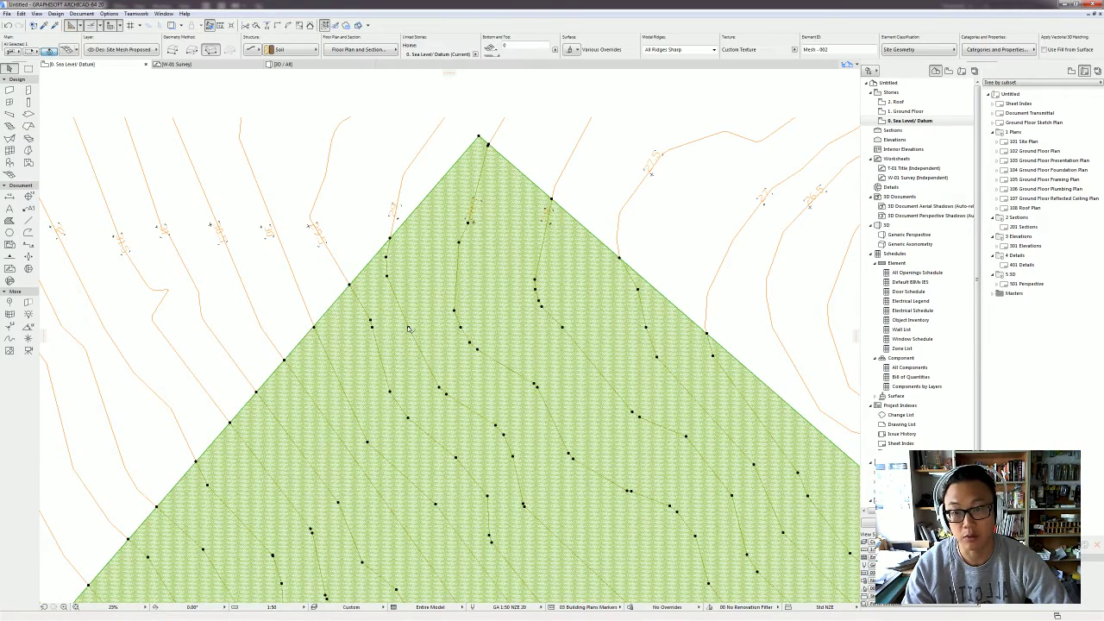
left_click(409, 328)
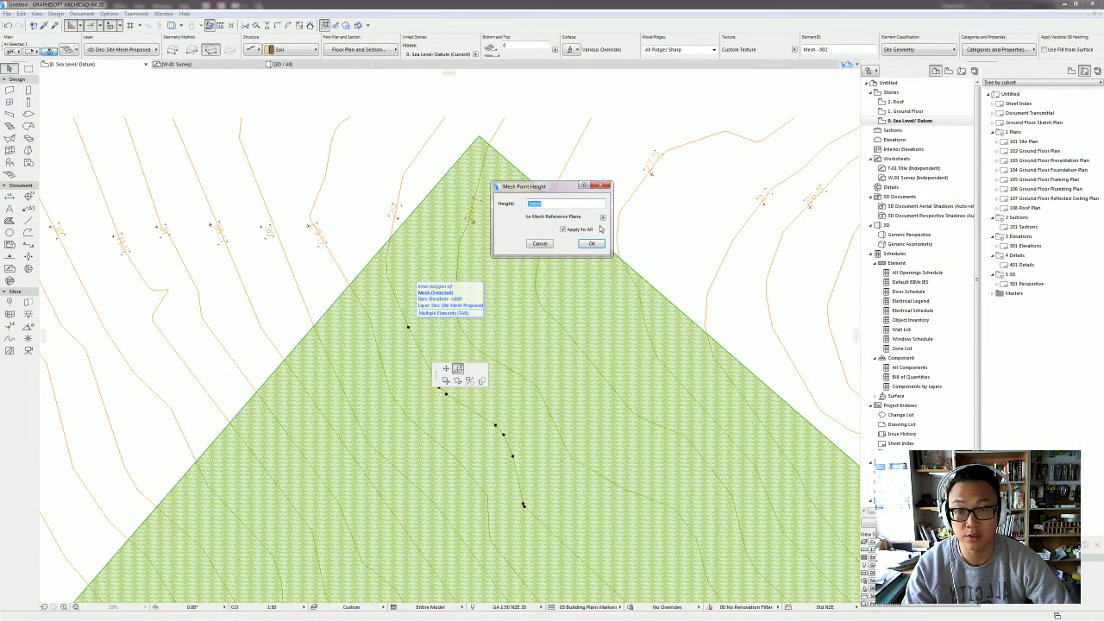
left_click(592, 243)
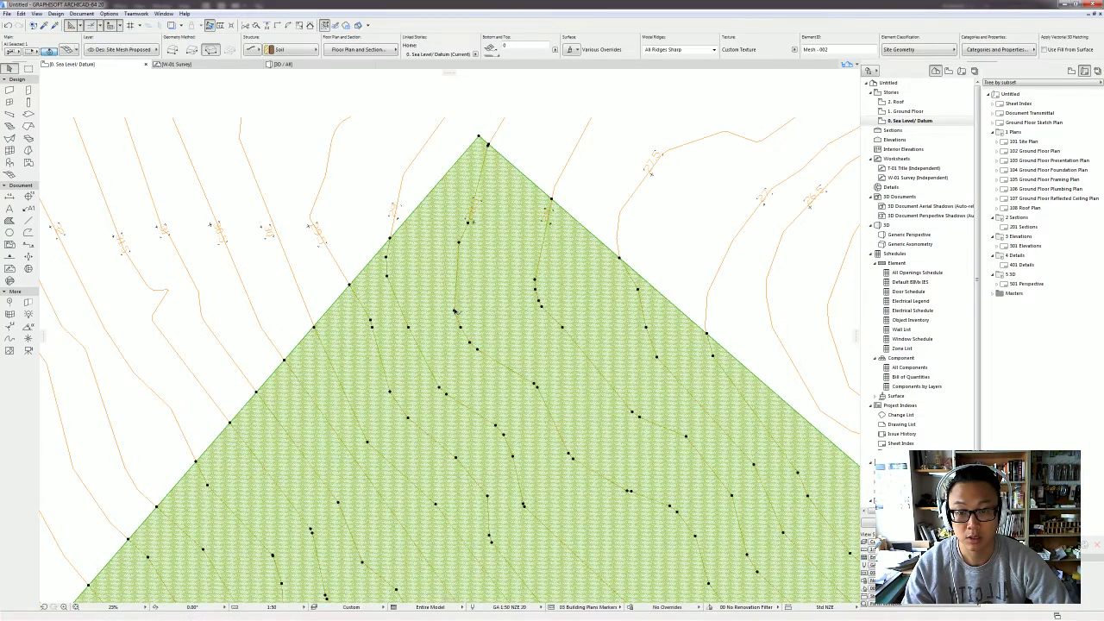
Step: Set the contour running into the mesh's northern corner to a height of 28500, applied to all its points
left_click(455, 312)
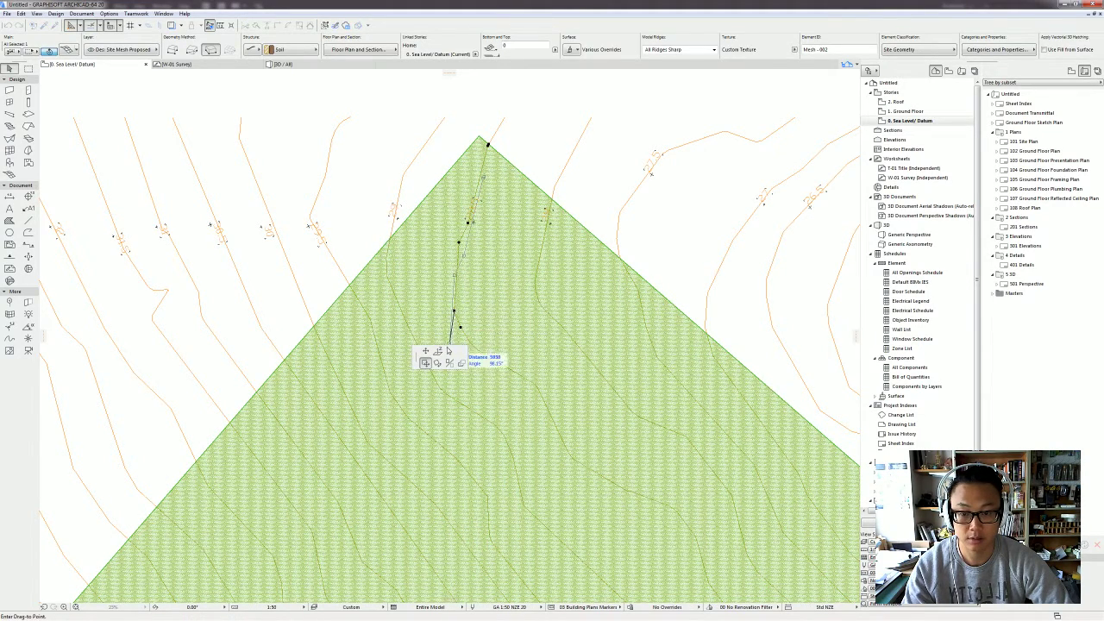
left_click(438, 352)
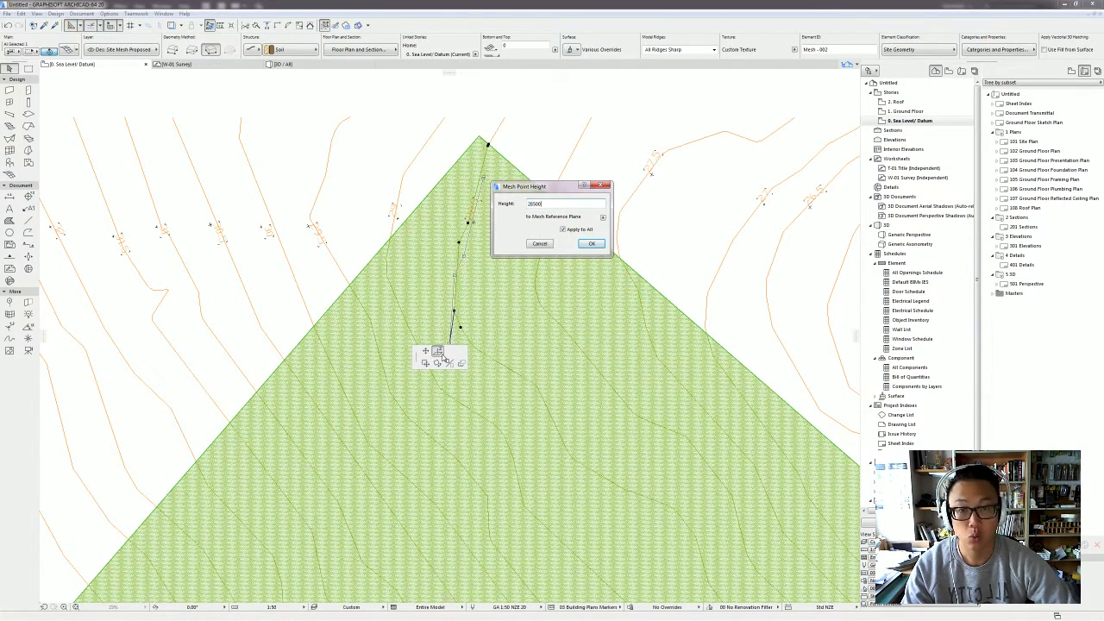
key("Return")
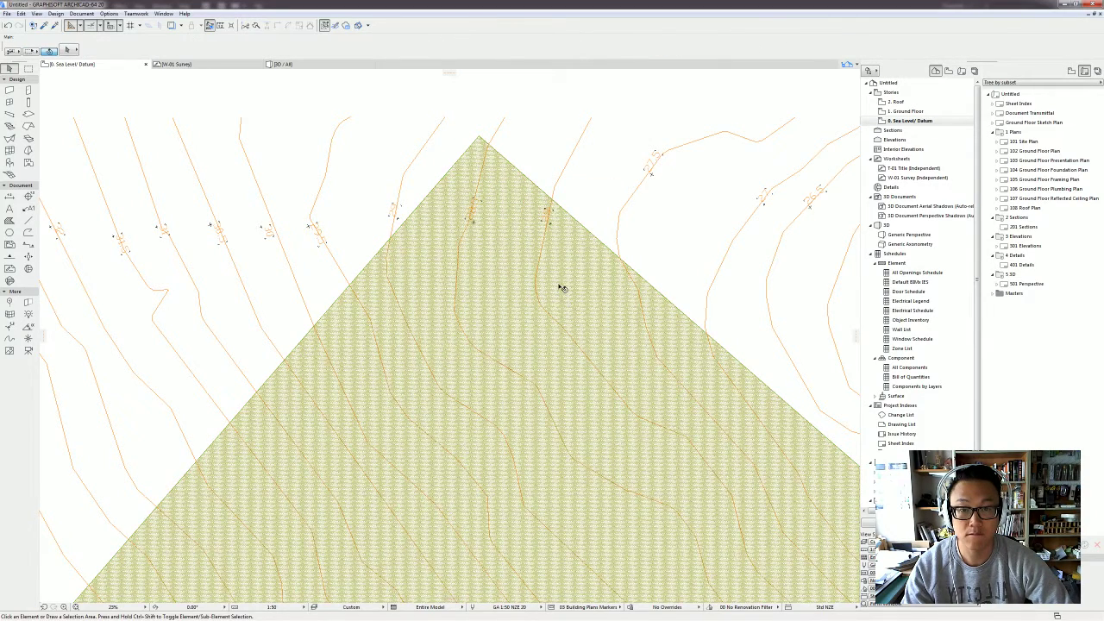
Step: Set the next contour east of the northern-corner one to its labelled elevation, applied to all its points
left_click(536, 282)
left_click(535, 282)
left_click(535, 282)
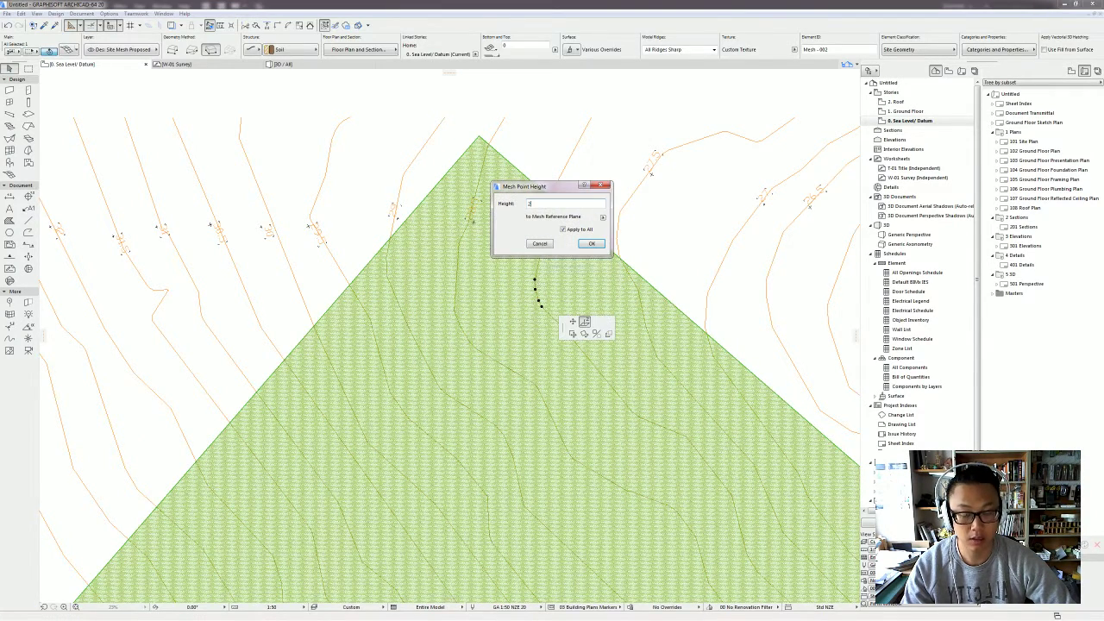
key("Return")
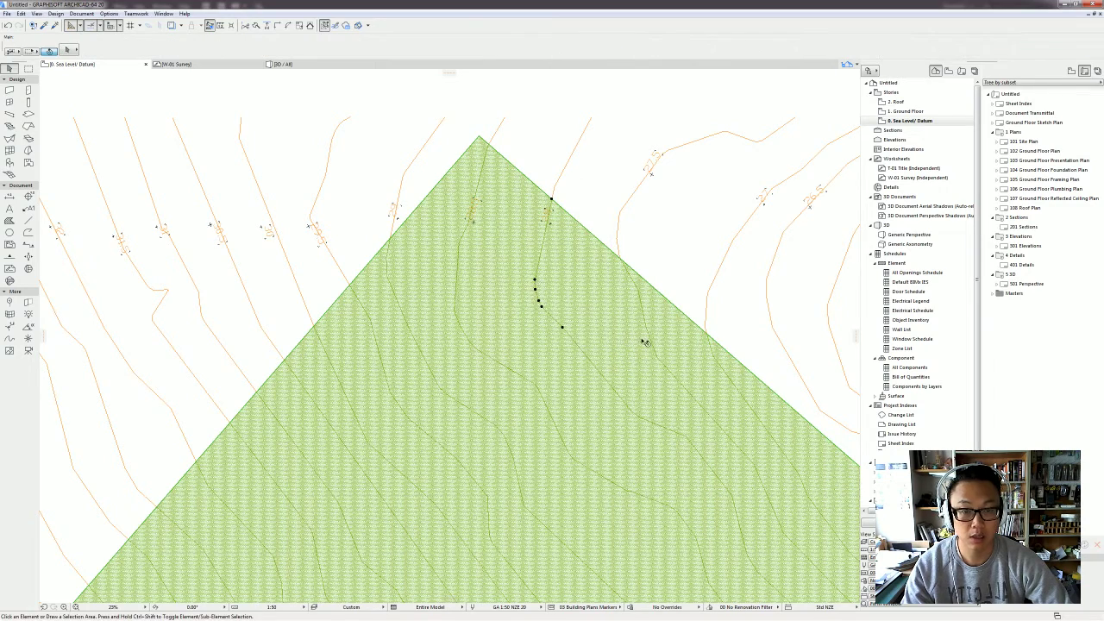
Step: Set the following contour toward the northeastern edge to a height of 27500, applied to all its points
left_click(645, 329)
left_click(646, 329)
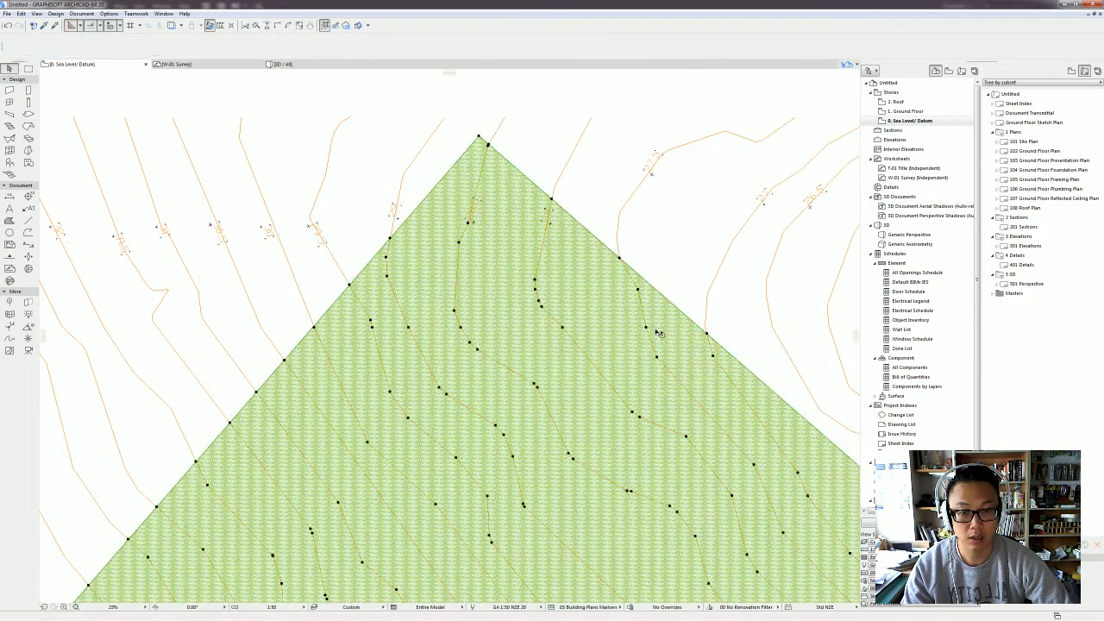
left_click(646, 328)
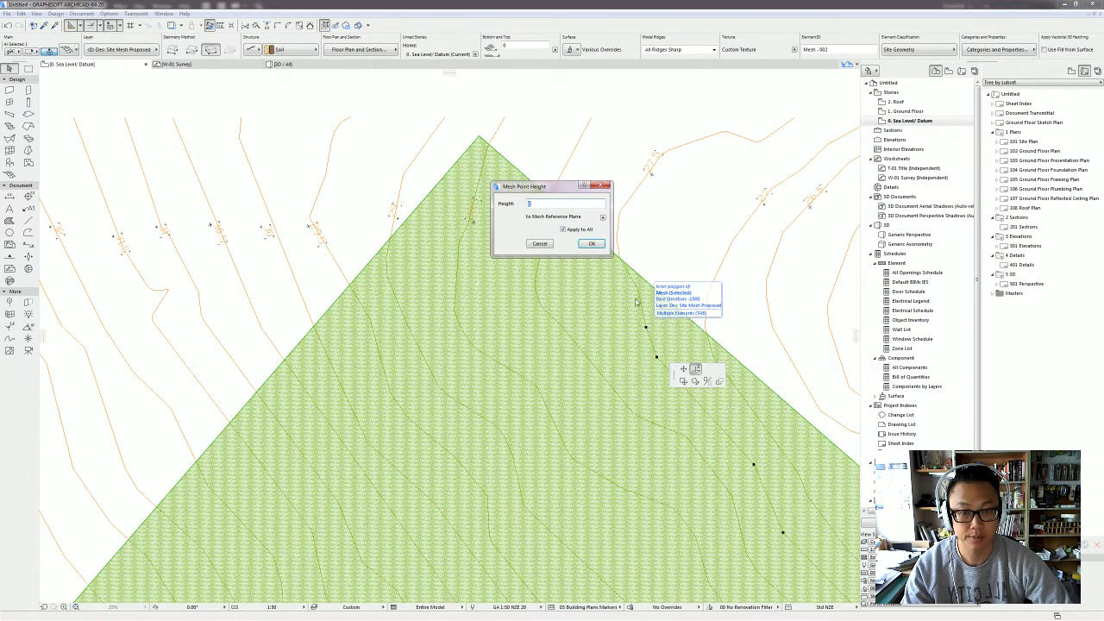
type("27500")
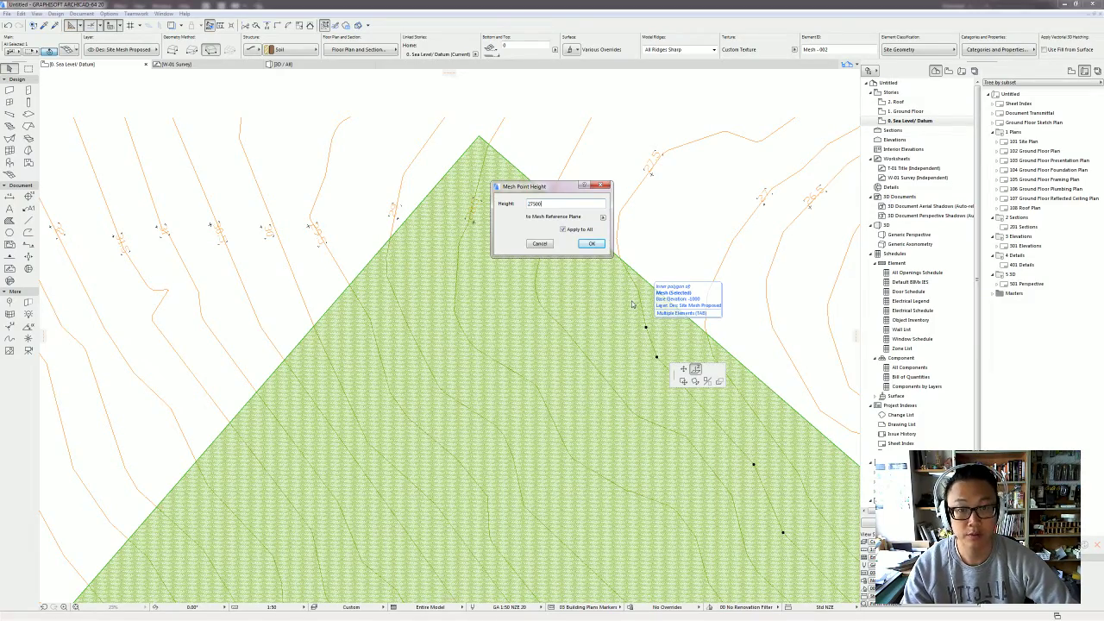
key("Return")
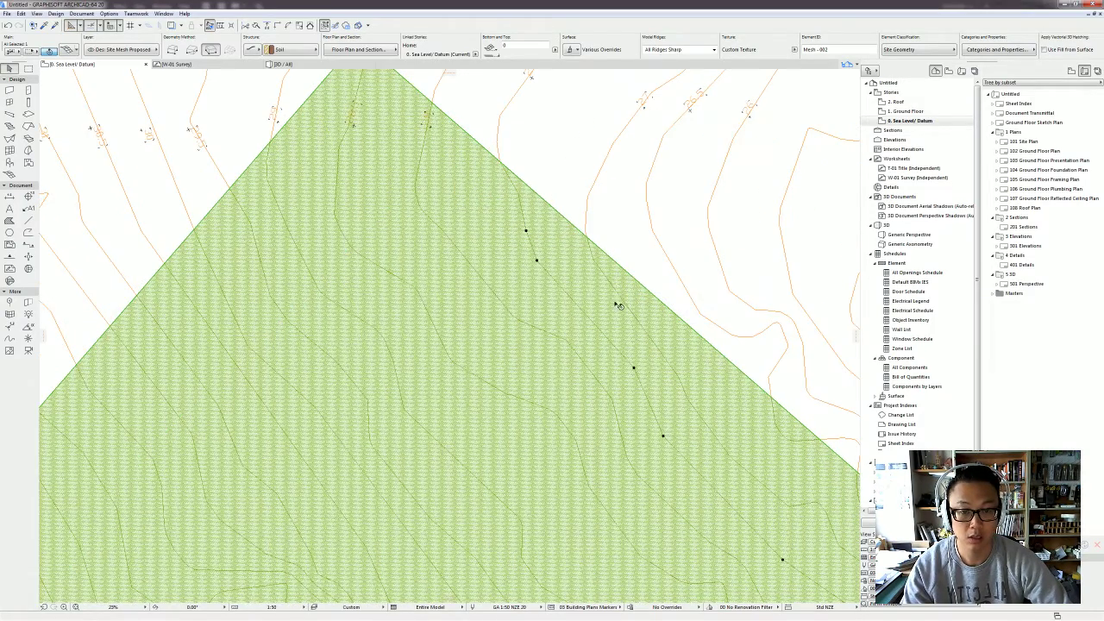
Step: Set the contour closest to the upper part of the northeastern edge to a height of 27000, applied to all its points
left_click(611, 285)
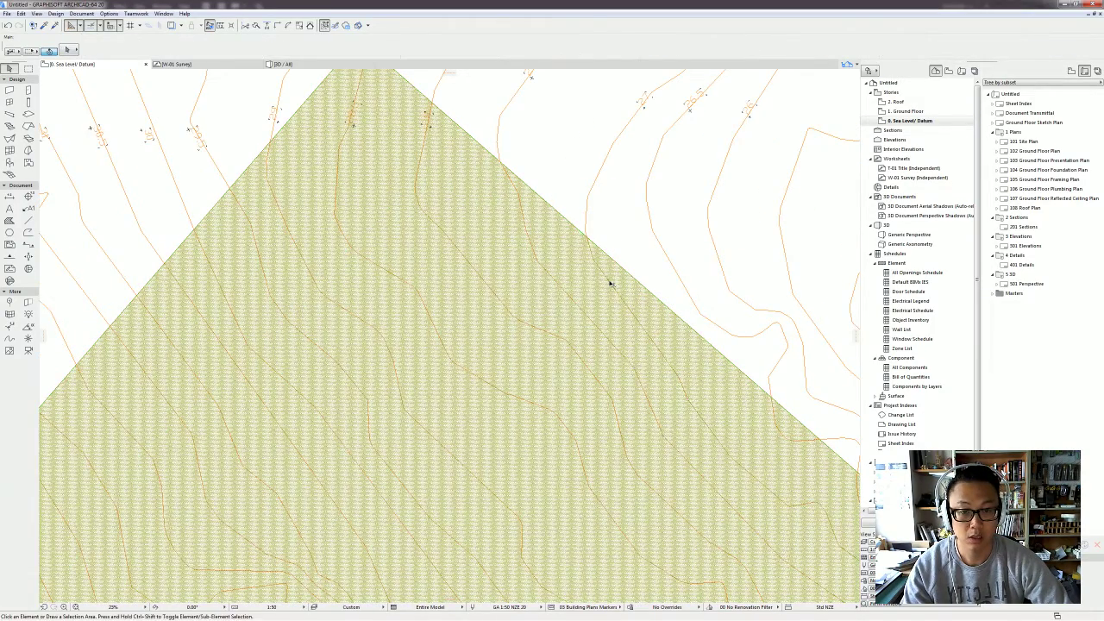
left_click(595, 261)
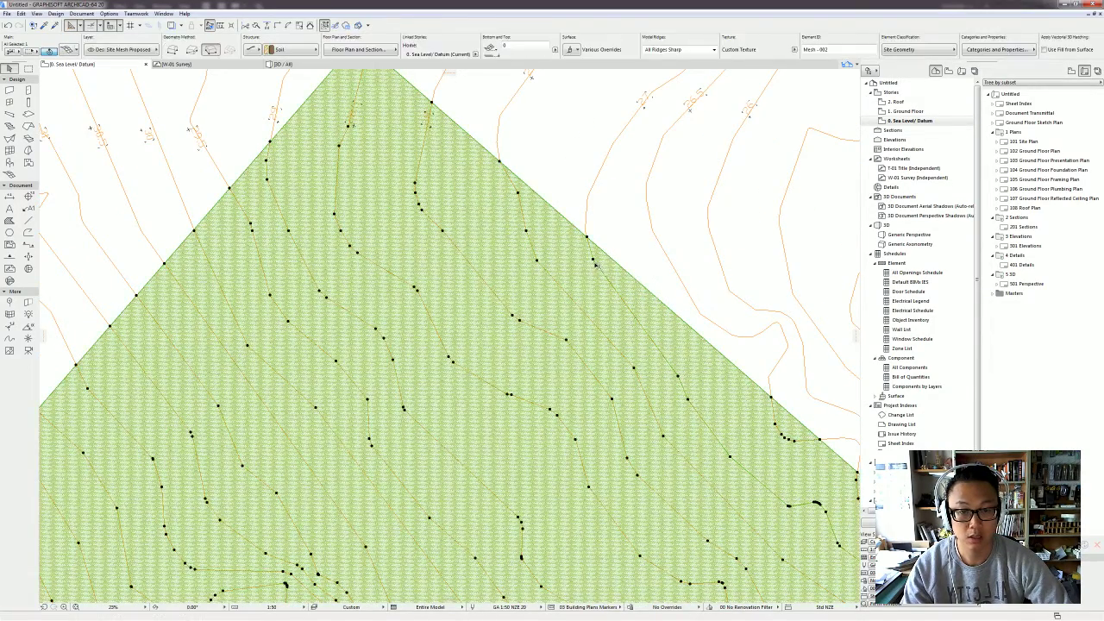
left_click(593, 261)
left_click(641, 300)
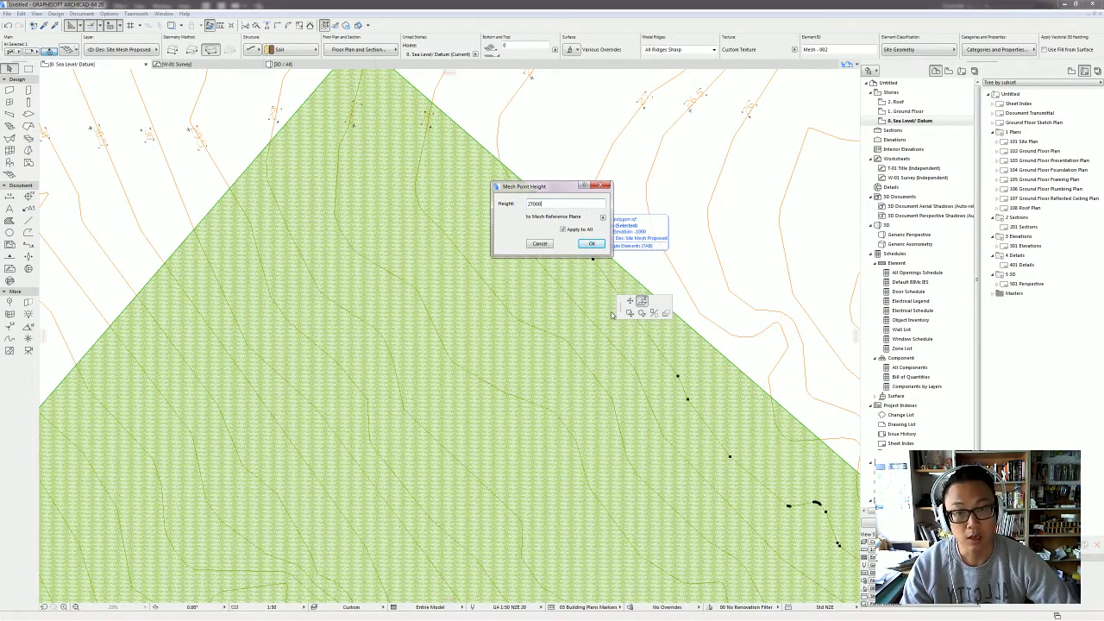
key("Return")
Step: Hide the Contours layer so only the mesh's own contour lines remain on the plan
middle_click_drag(613, 315, 511, 304)
left_click(464, 196)
left_click(469, 201)
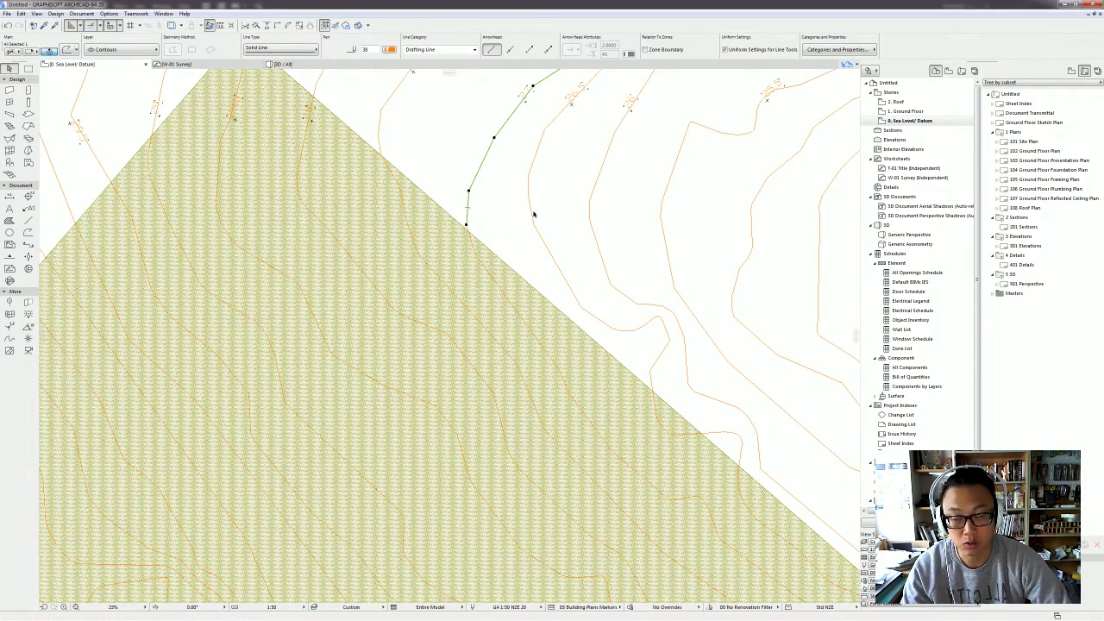
key("Escape")
key("ctrl+l")
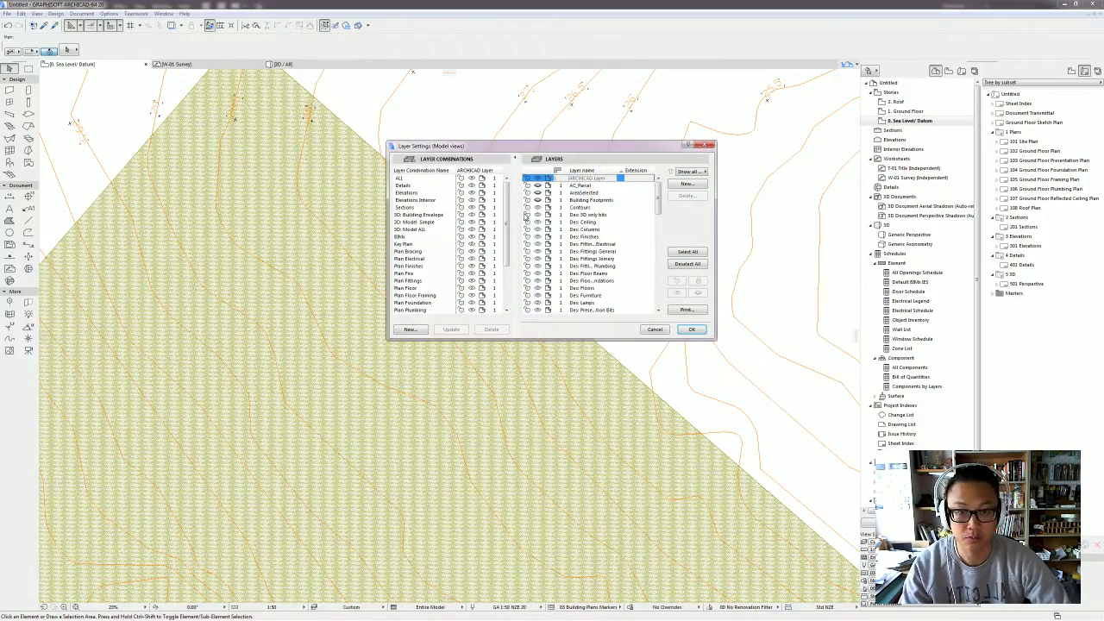
left_click(537, 207)
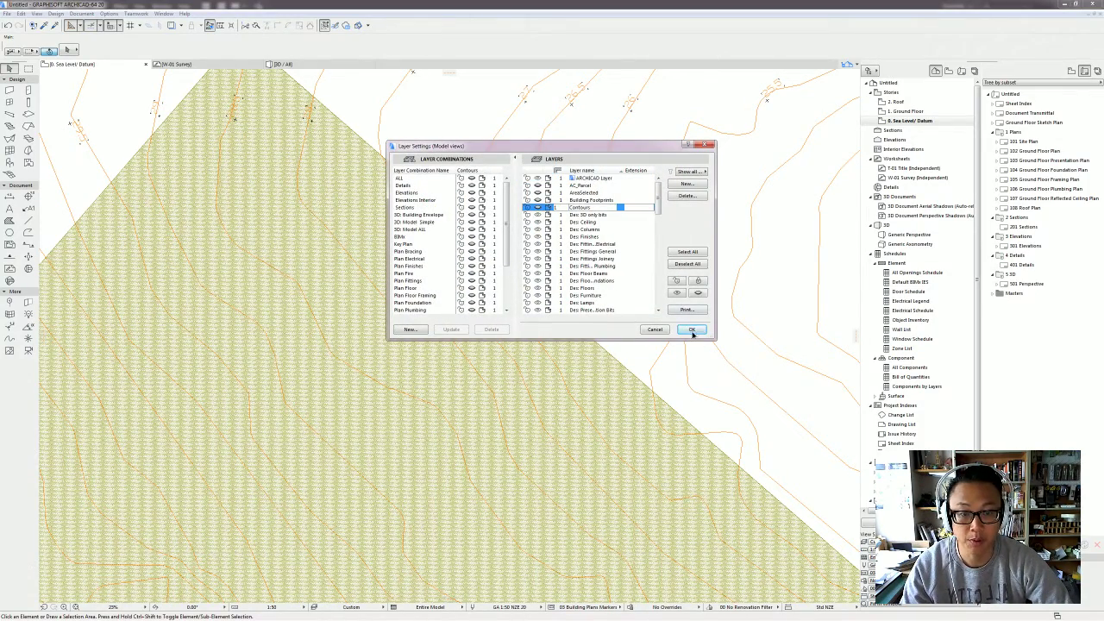
left_click(691, 329)
Step: Select the mesh and examine how one of its contours near the northeastern edge runs across the site
scroll(566, 332, "down", 3)
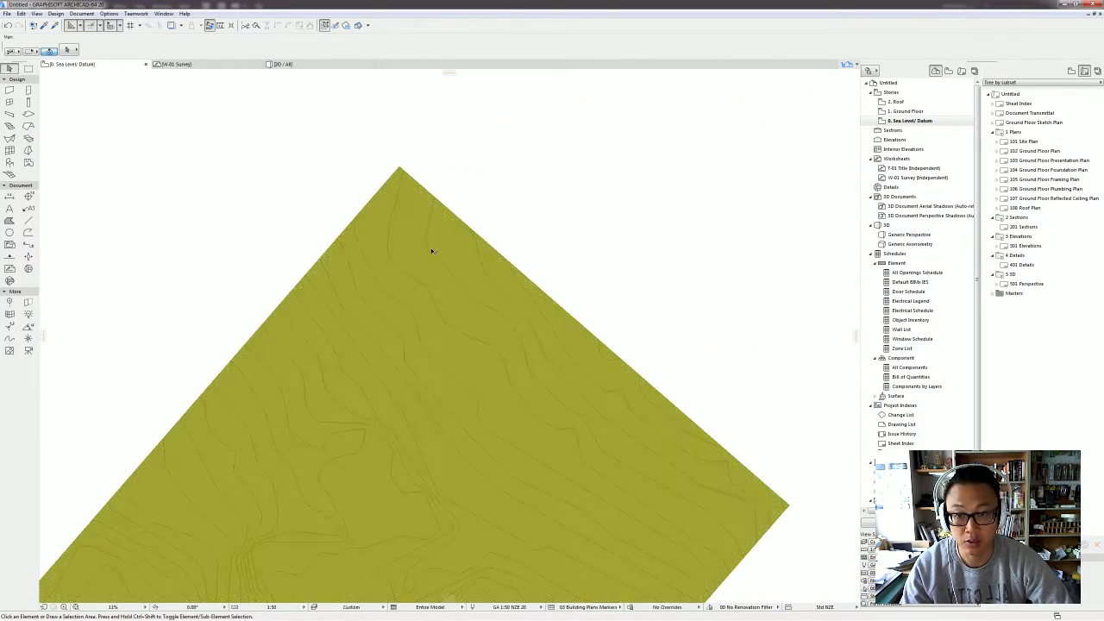
left_click(434, 251)
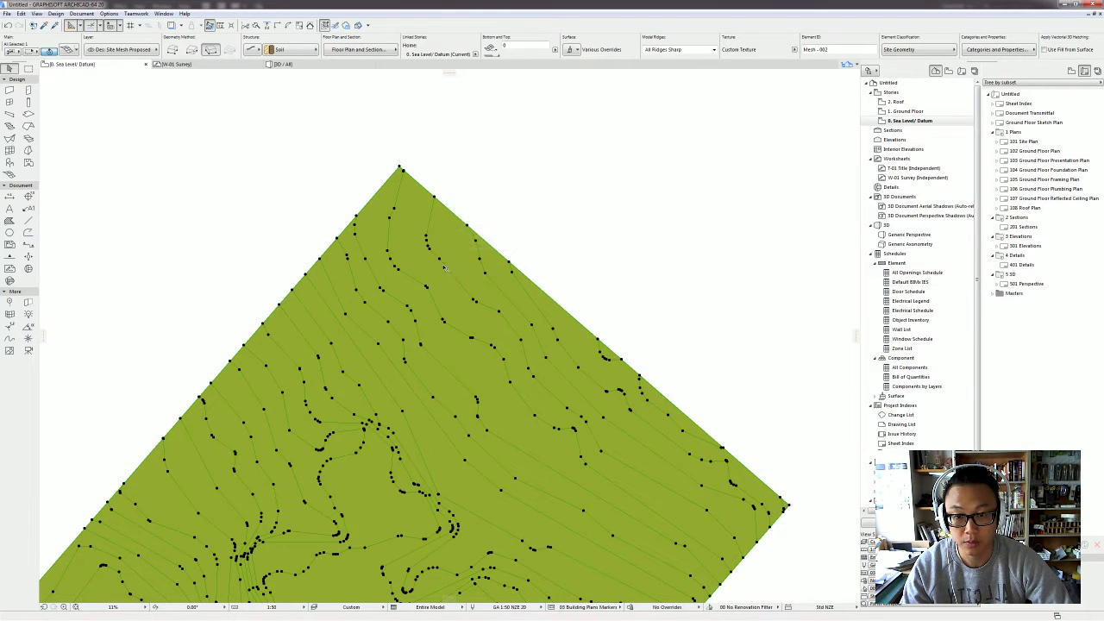
left_click(440, 260)
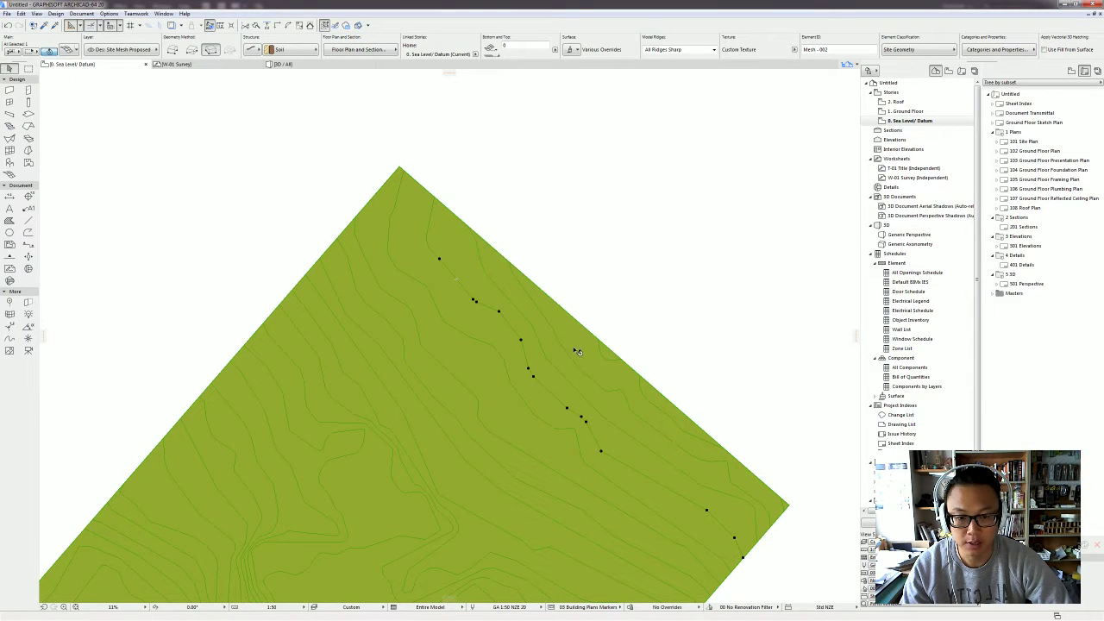
scroll(544, 301, "down", 2)
middle_click_drag(544, 301, 452, 142)
middle_click_drag(508, 236, 538, 251)
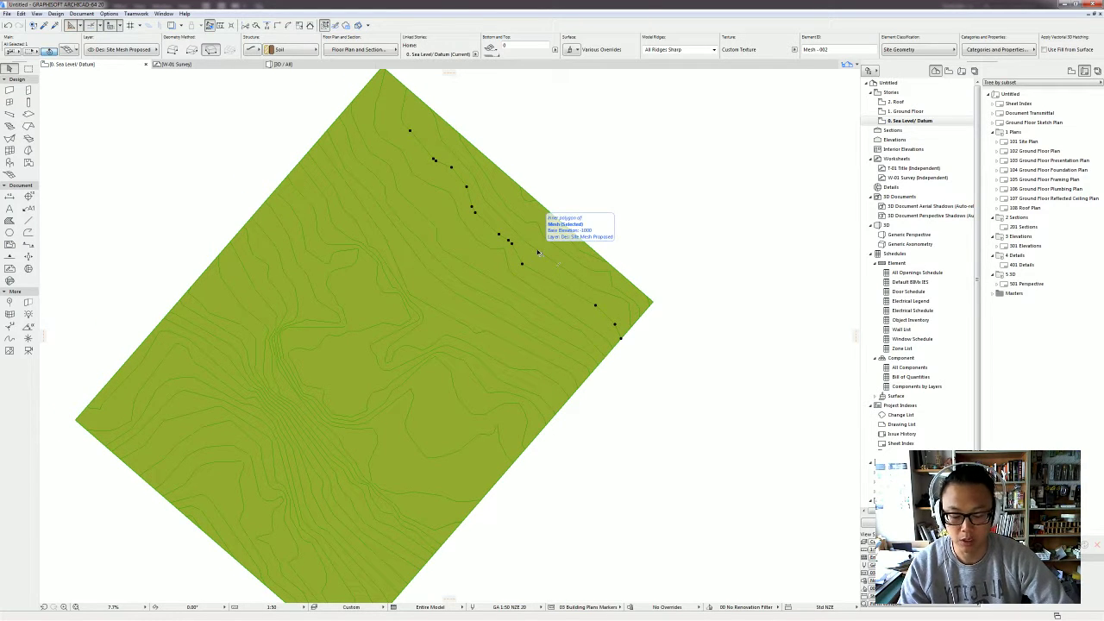
Step: Turn the Contours layer back on
key("ctrl+l")
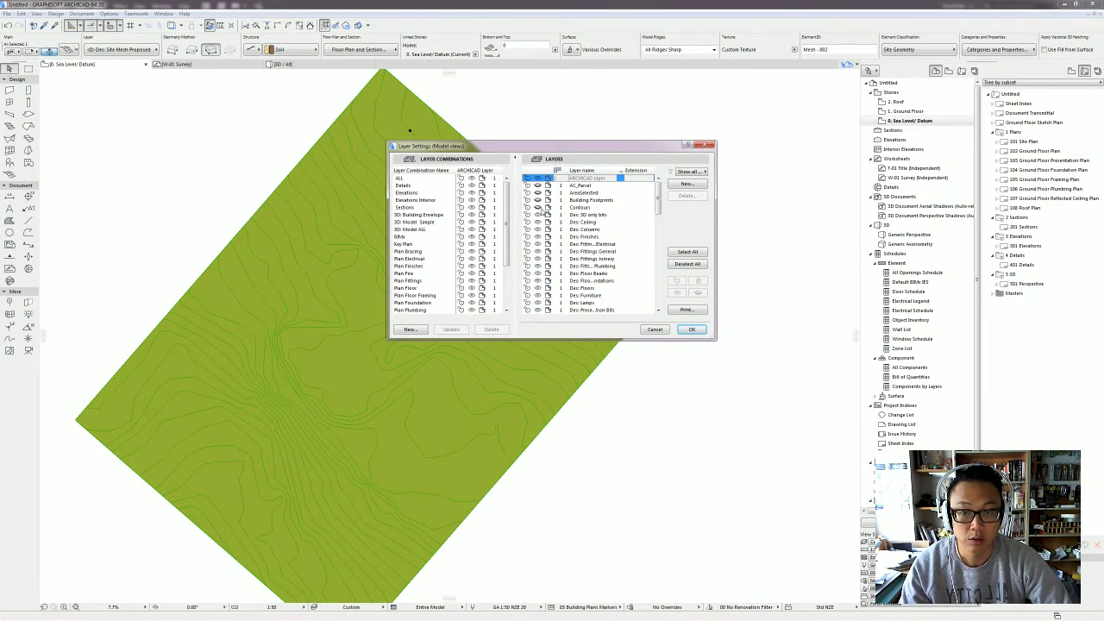
left_click(537, 207)
left_click(692, 330)
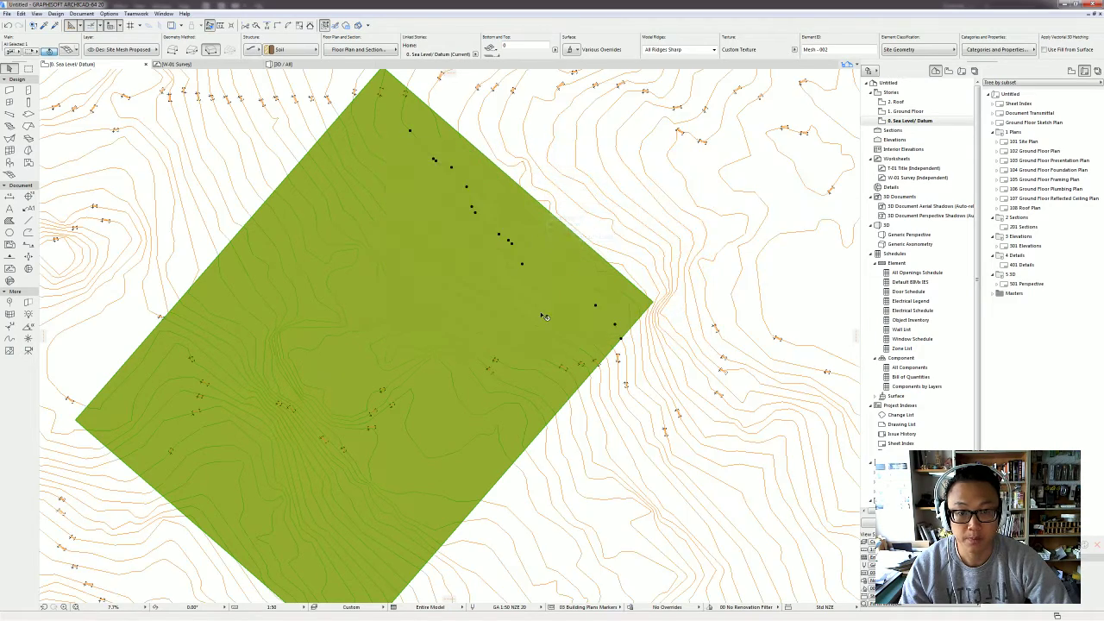
Step: Deselect the mesh and select all the survey contour text labels across the plan
scroll(542, 315, "down", 2)
middle_click_drag(543, 316, 560, 310)
key("Escape")
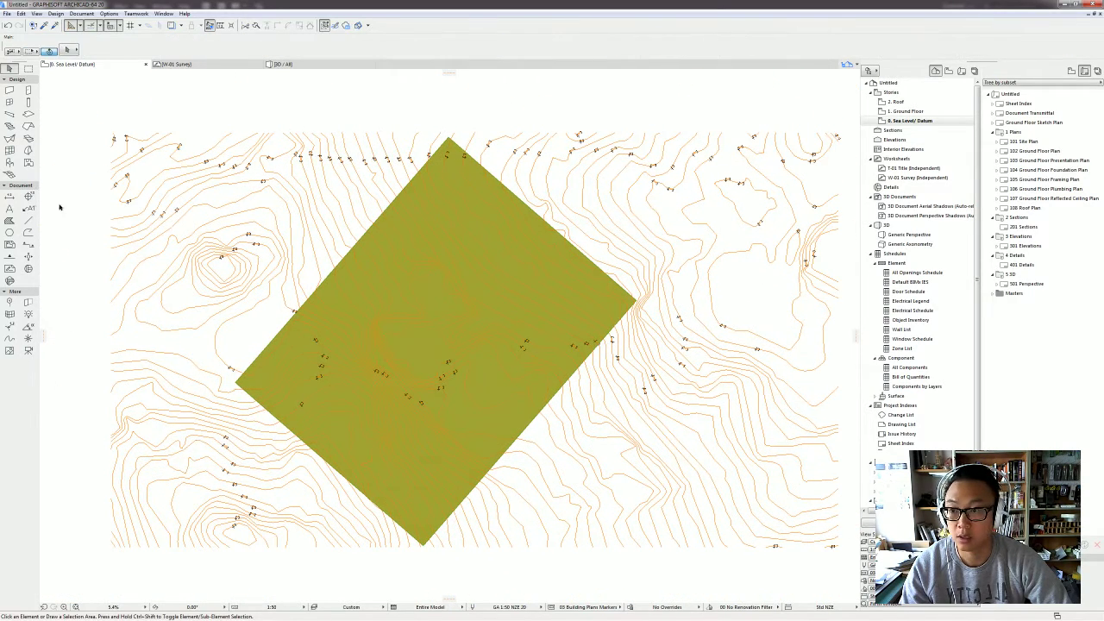
left_click(9, 209)
key("ctrl+a")
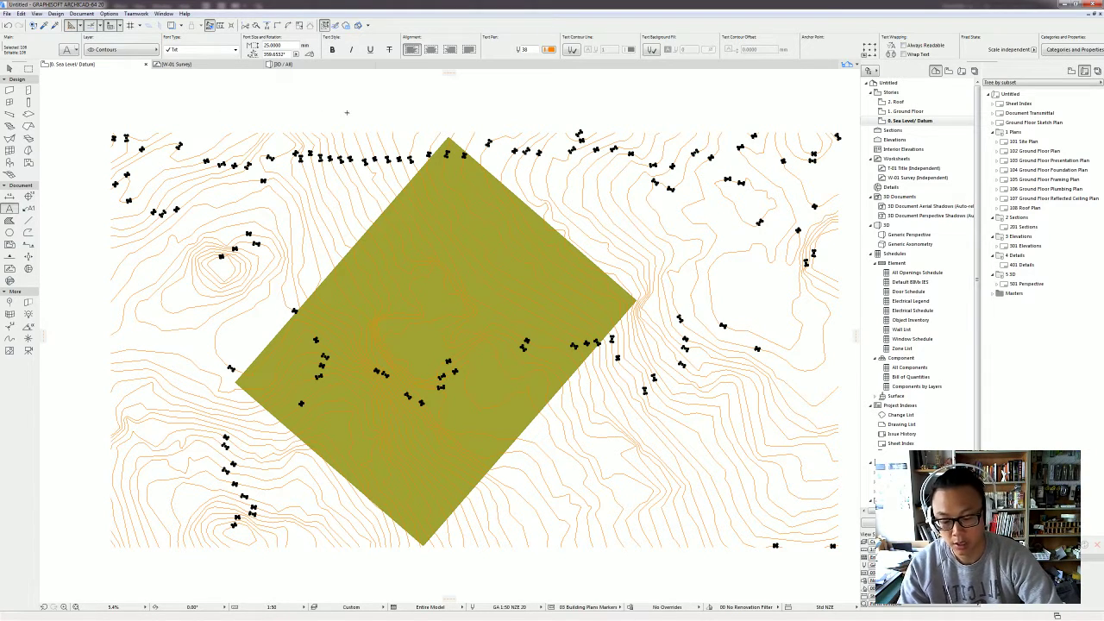
Step: Create a layer named Contours_Text and assign the selected contour text labels to it
key("ctrl+l")
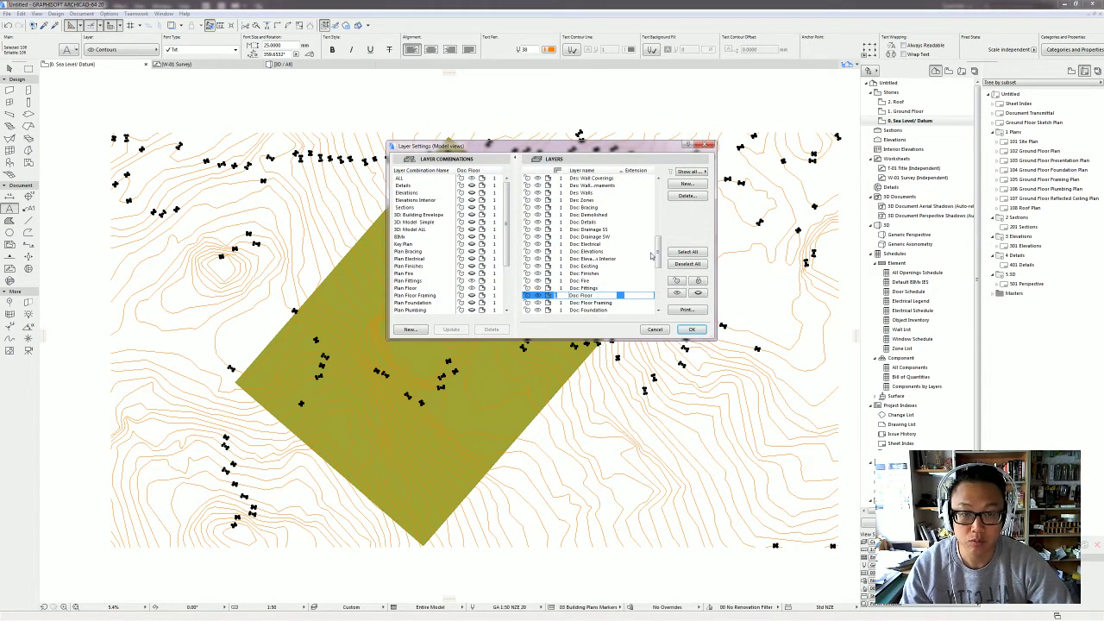
left_click_drag(657, 254, 661, 195)
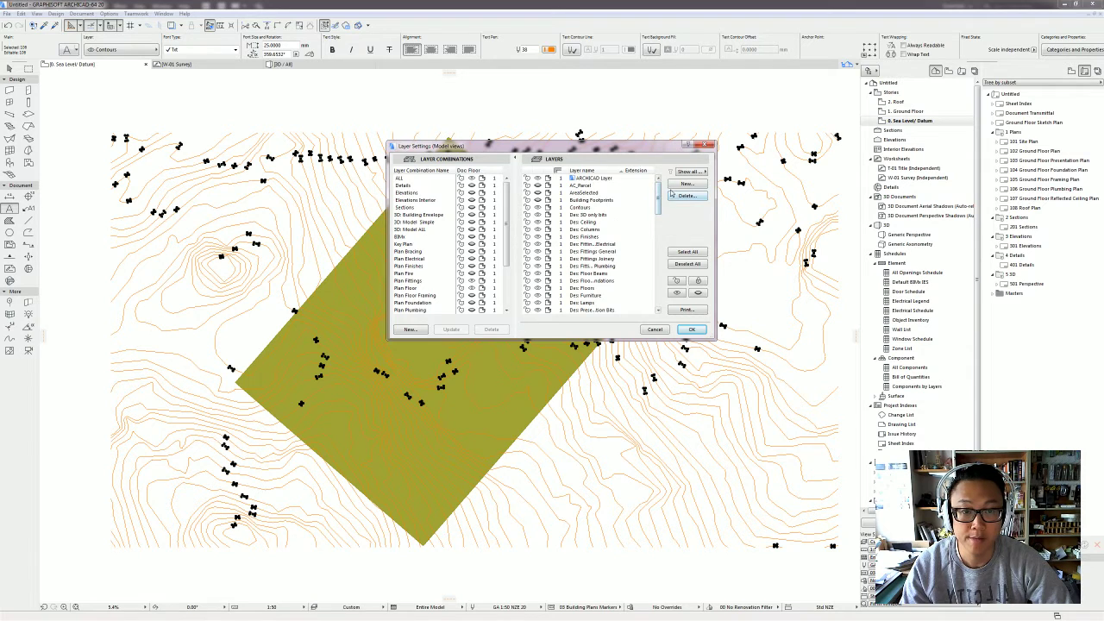
left_click(697, 186)
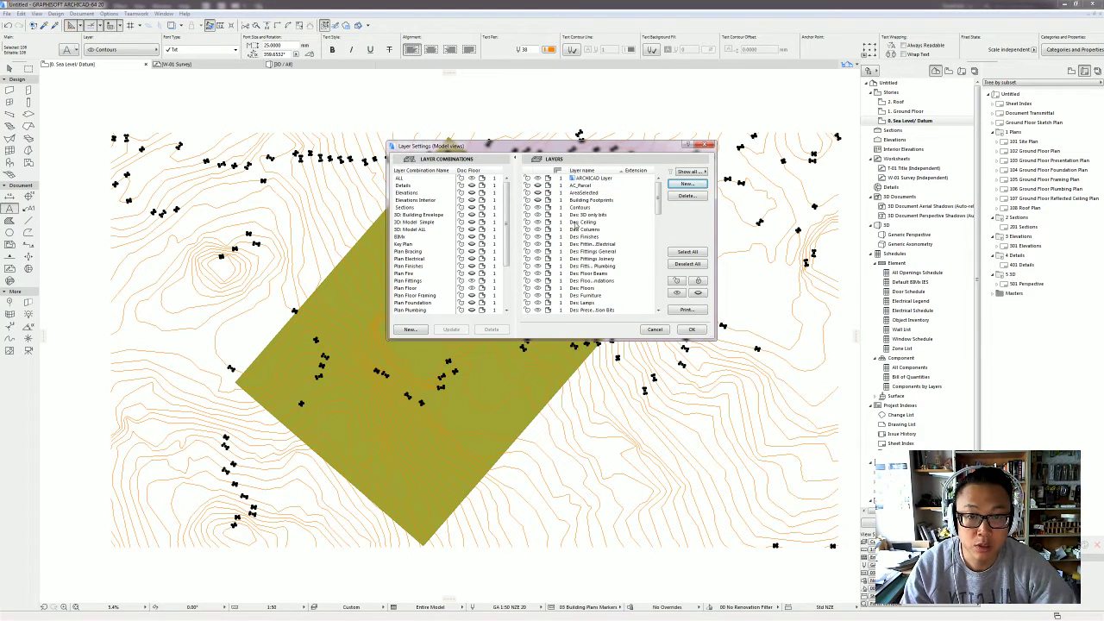
left_click(689, 184)
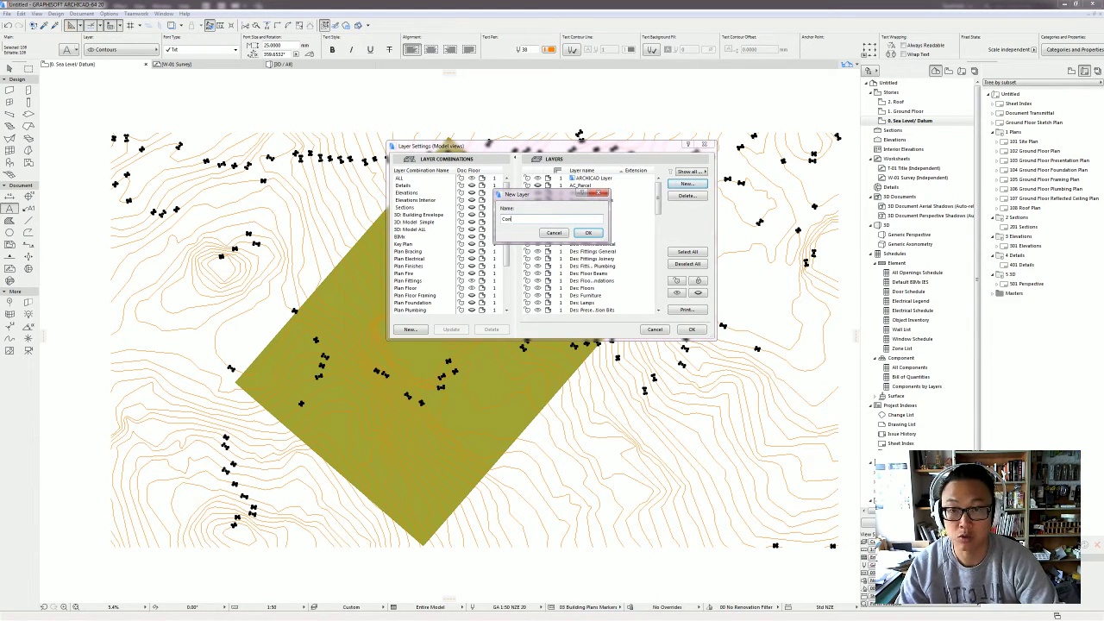
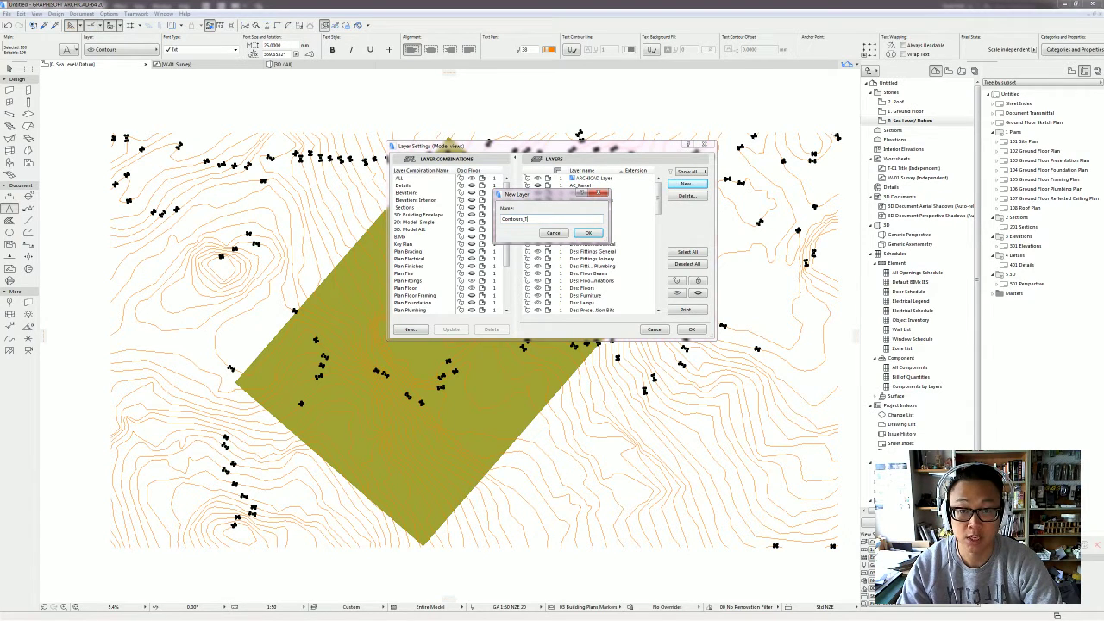
type("Contours_Text")
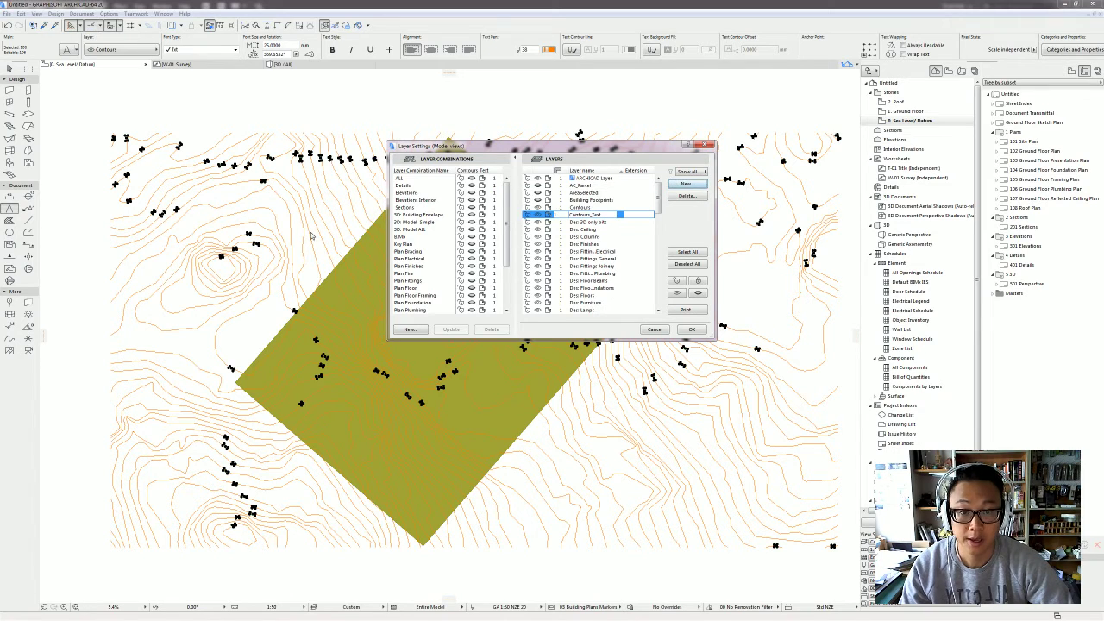
left_click(692, 330)
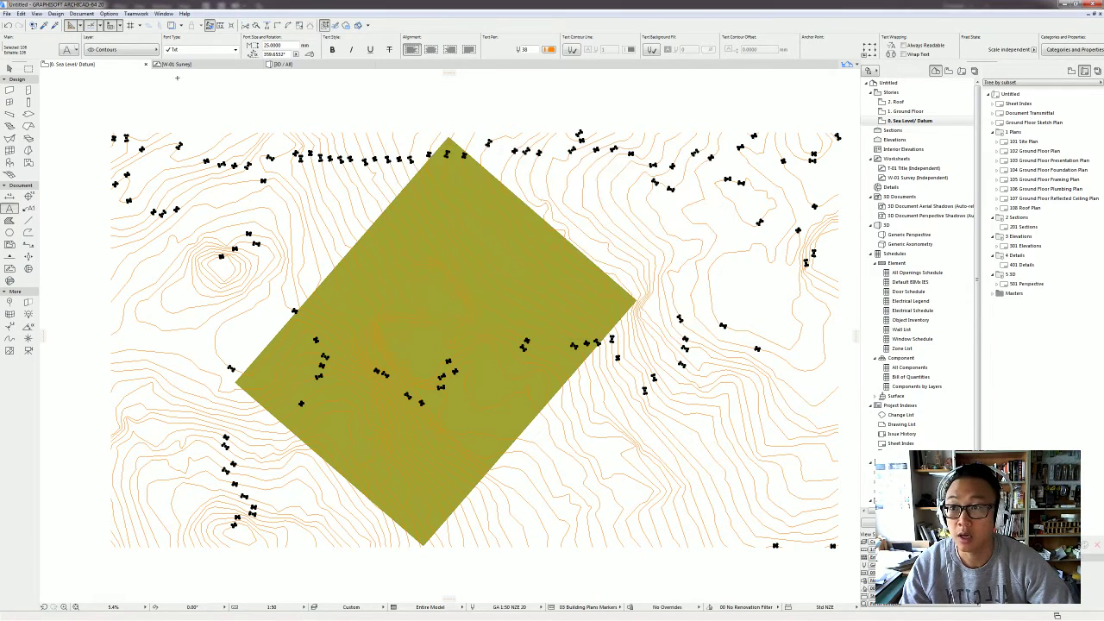
left_click(149, 51)
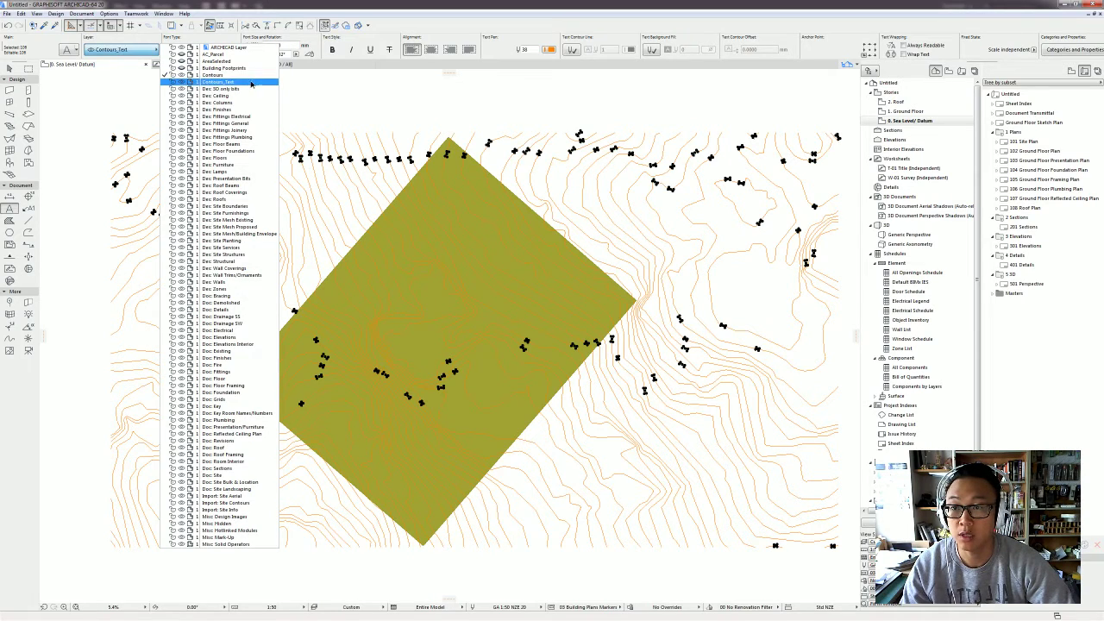
left_click(217, 82)
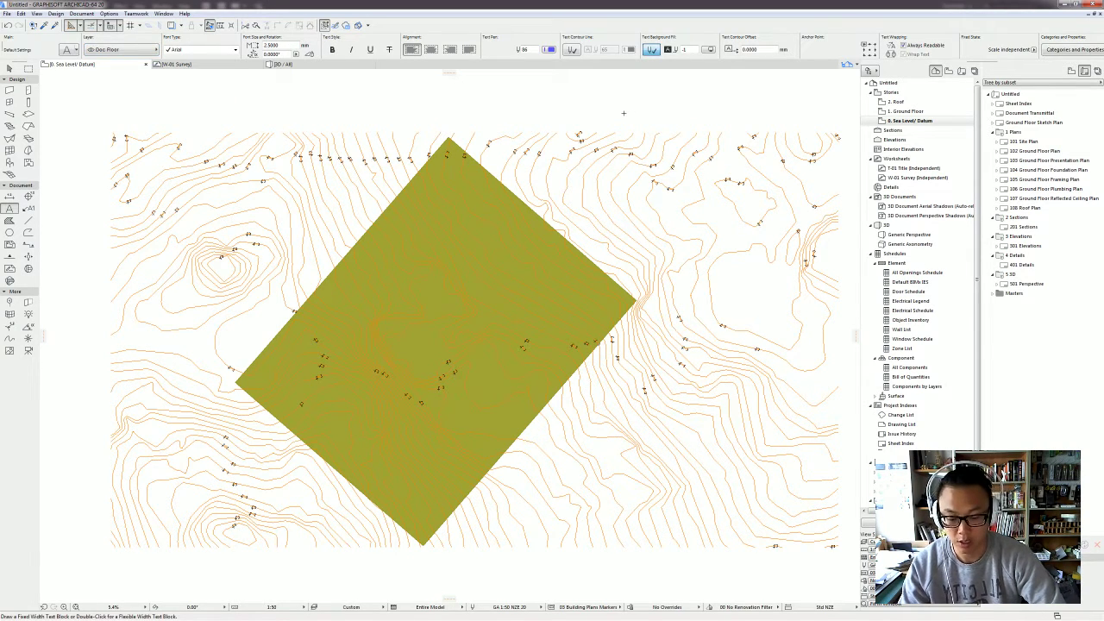
Step: Hide the Contours layer and examine the mesh's own contour lines across the site
key("ctrl+l")
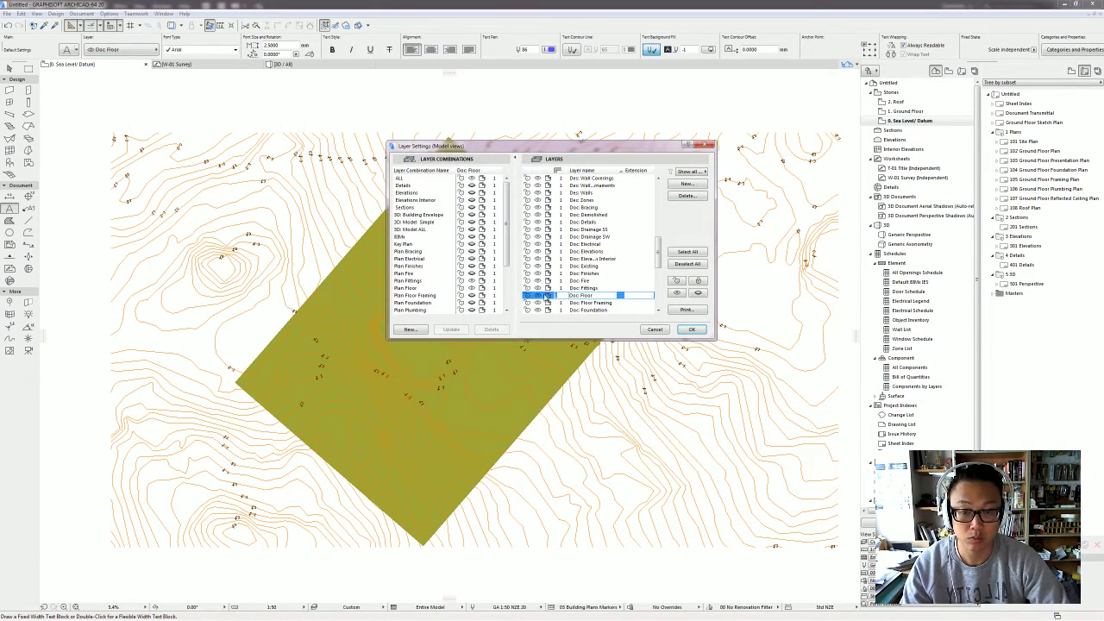
scroll(591, 221, "up", 10)
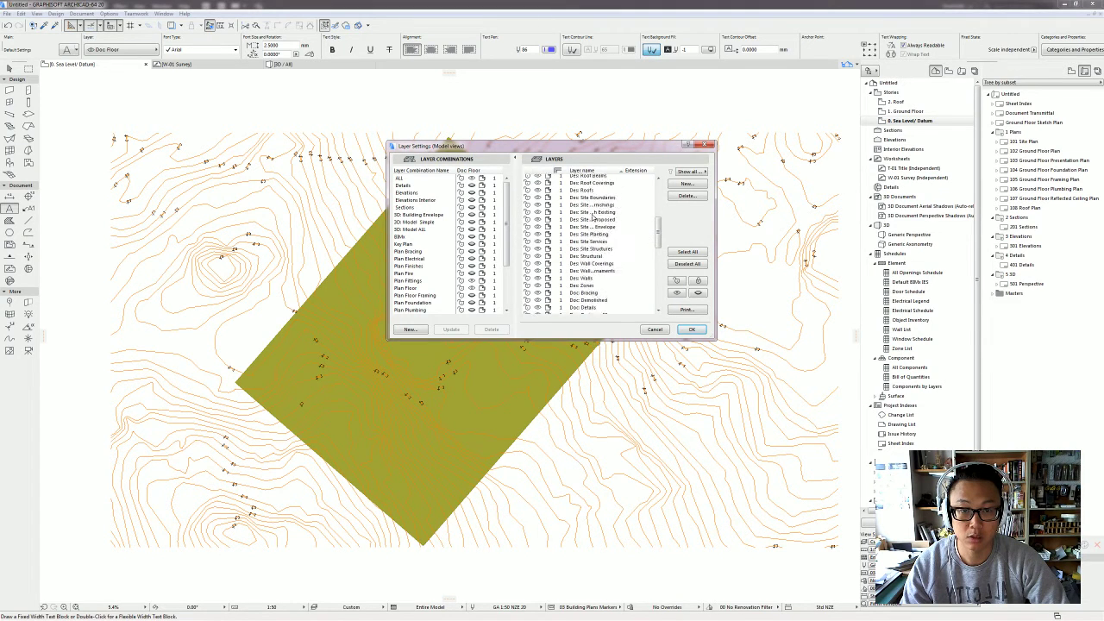
scroll(547, 209, "up", 2)
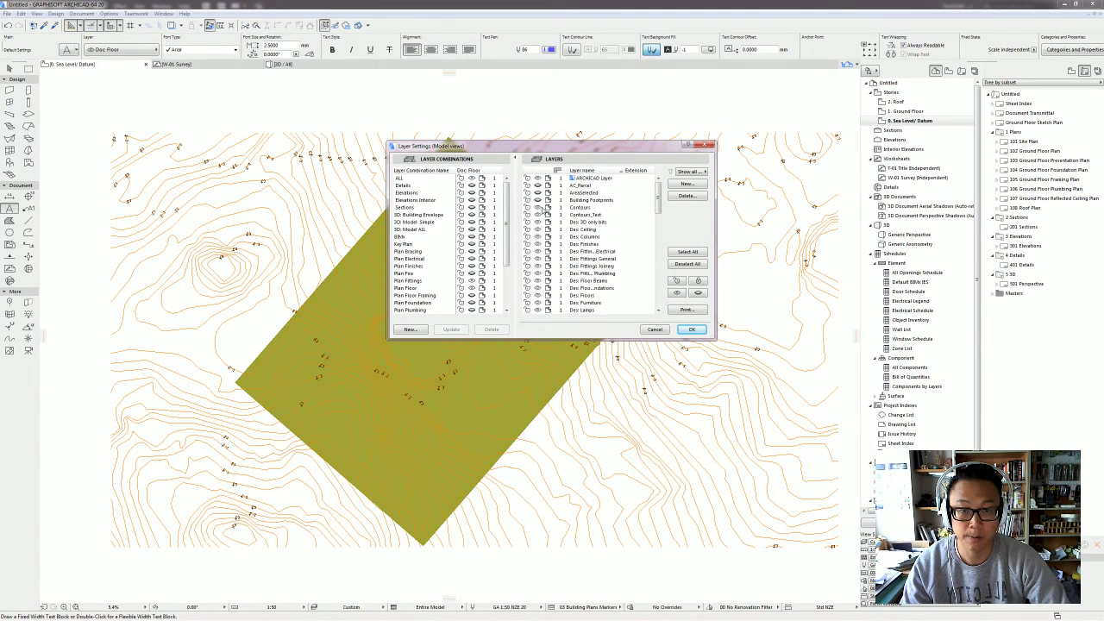
left_click(538, 209)
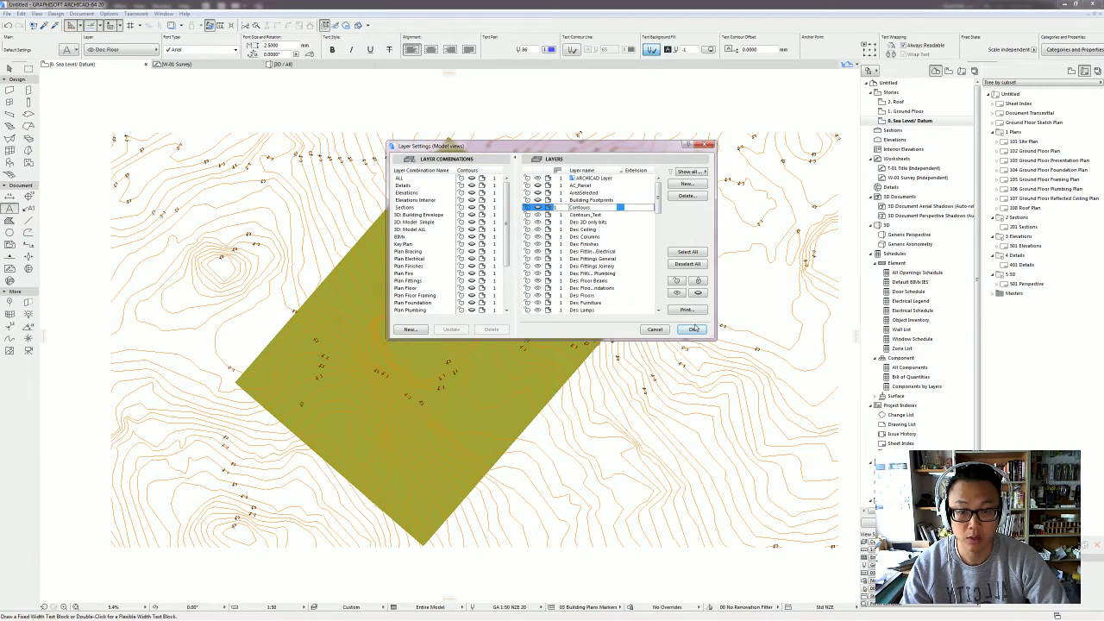
left_click(695, 330)
scroll(512, 296, "up", 3)
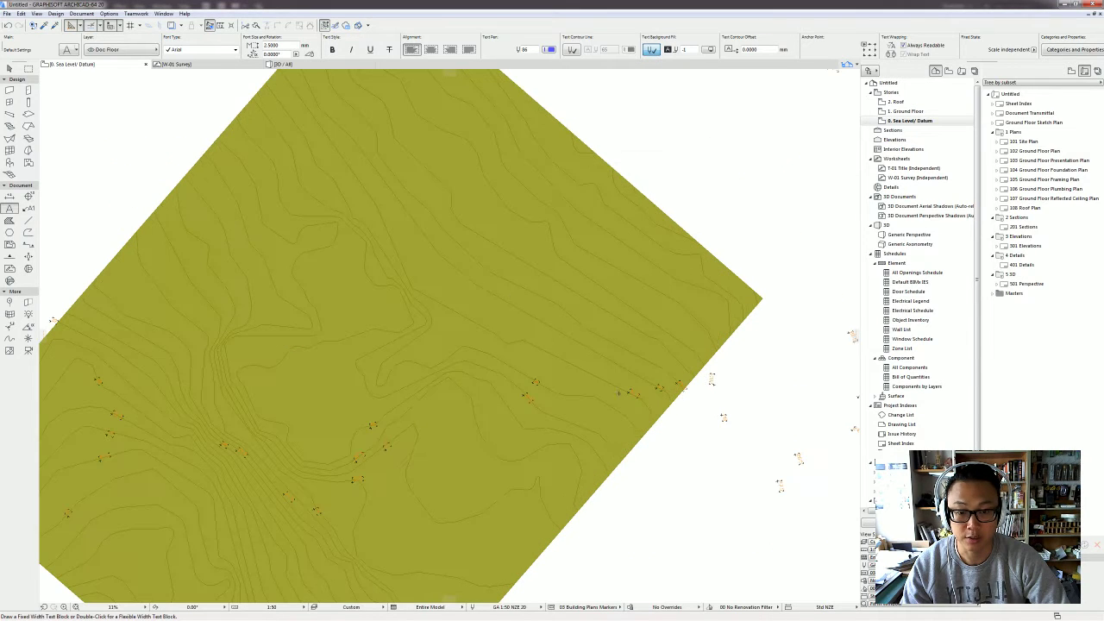
scroll(570, 353, "down", 3)
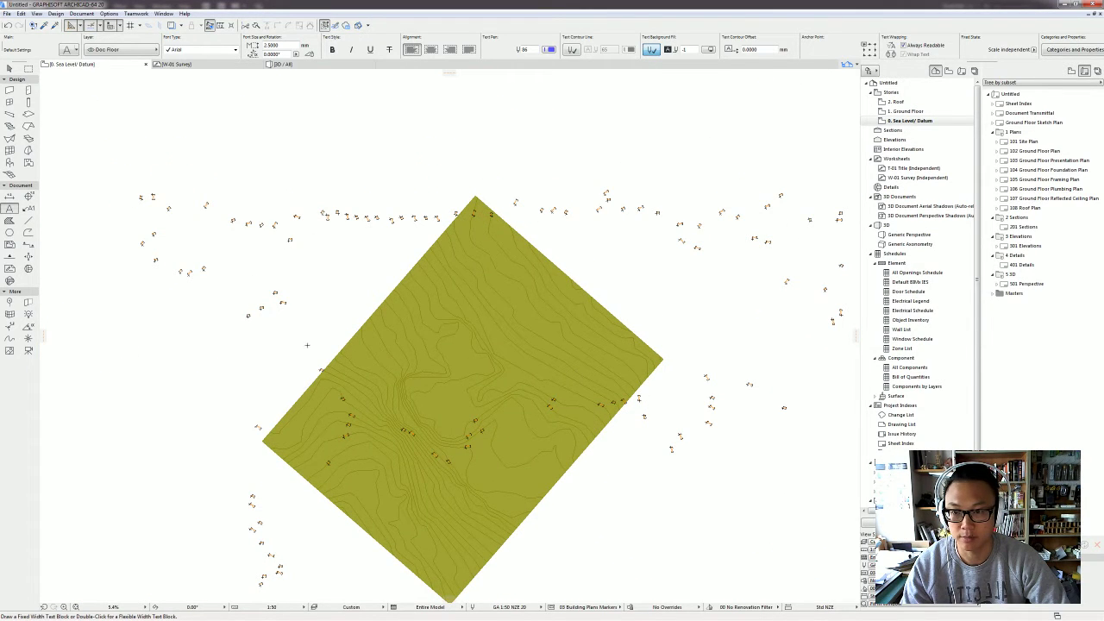
middle_click_drag(609, 289, 537, 253)
scroll(470, 176, "up", 3)
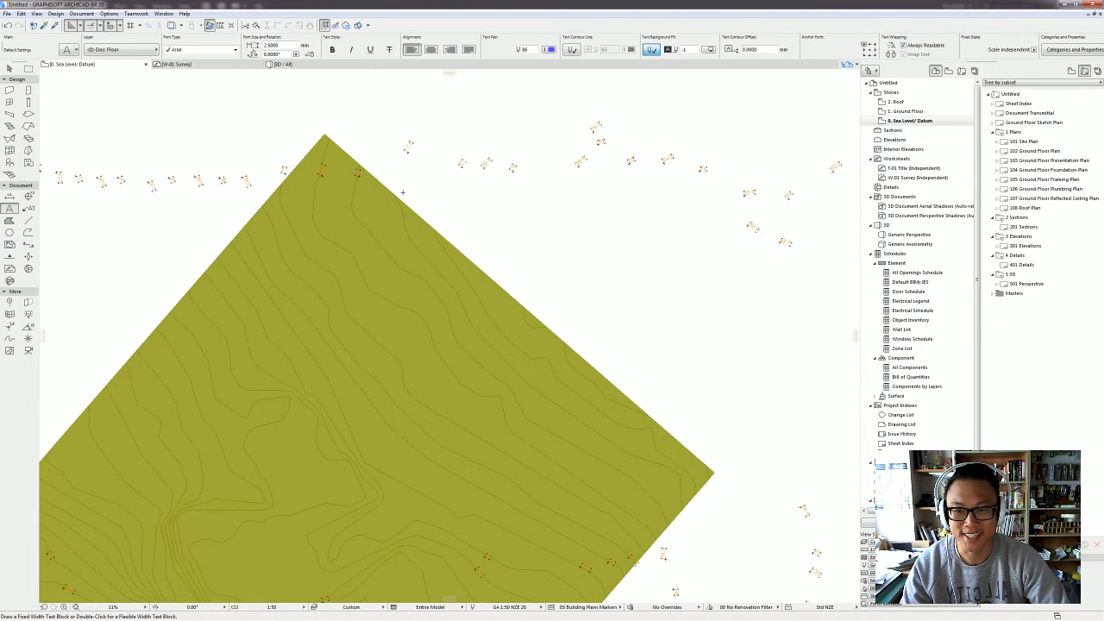
scroll(595, 355, "down", 1)
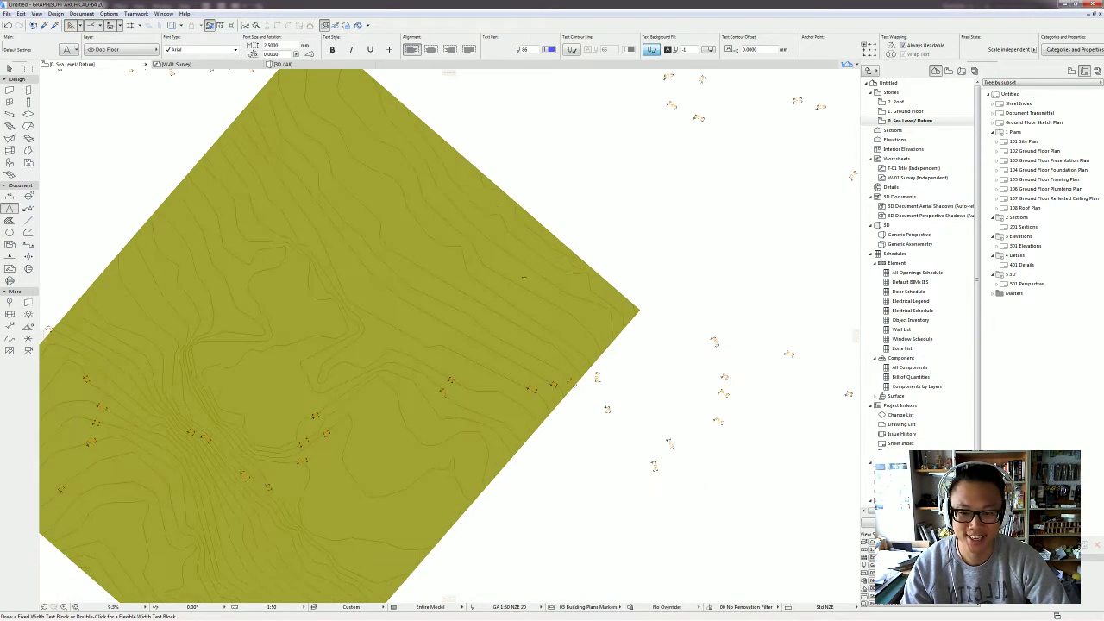
scroll(636, 380, "down", 1)
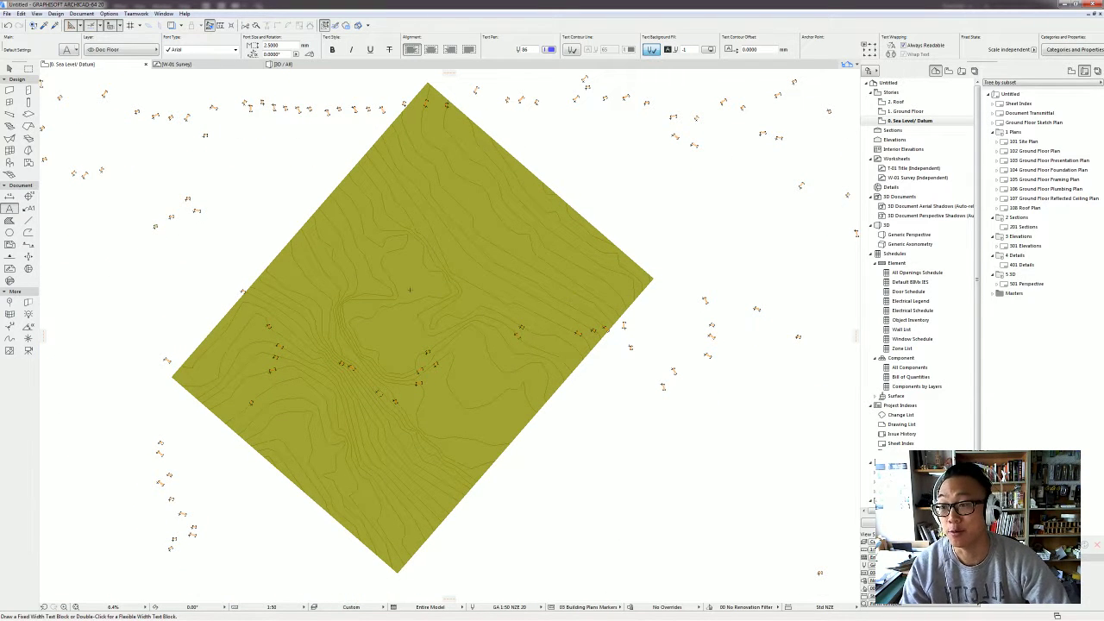
Step: Select all the contour text labels and reassign them to the Contours layer
key("ctrl+a")
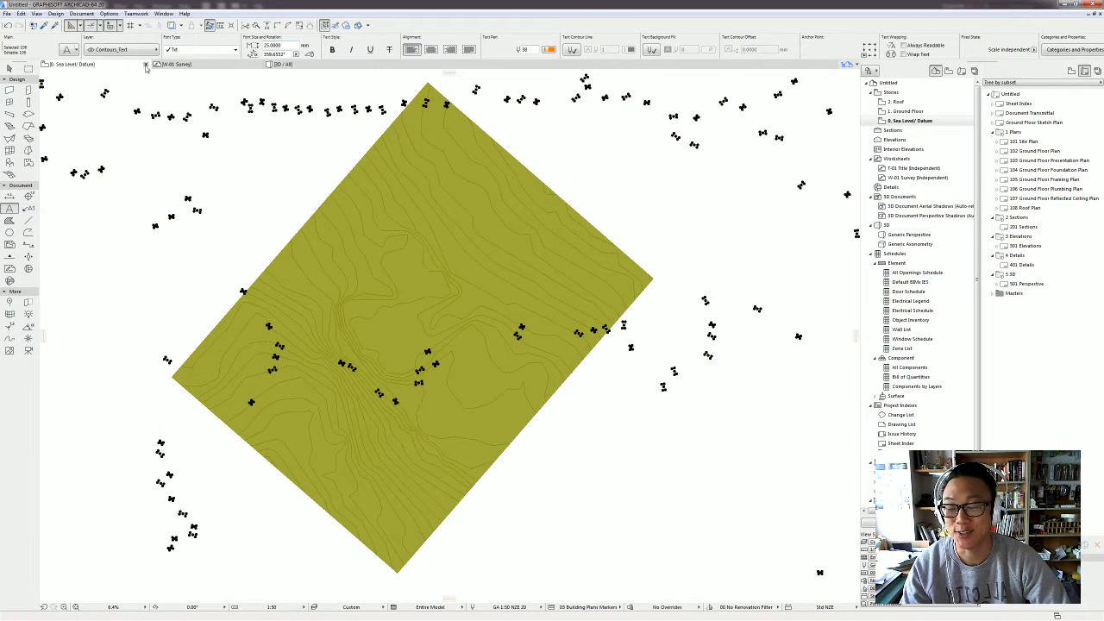
left_click(130, 49)
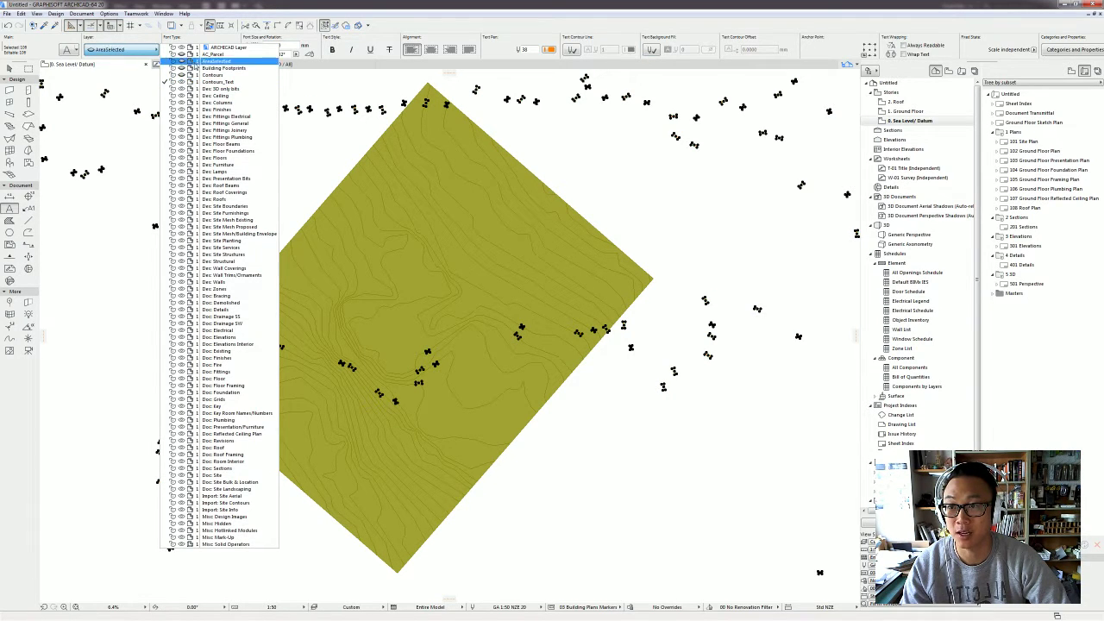
left_click(218, 76)
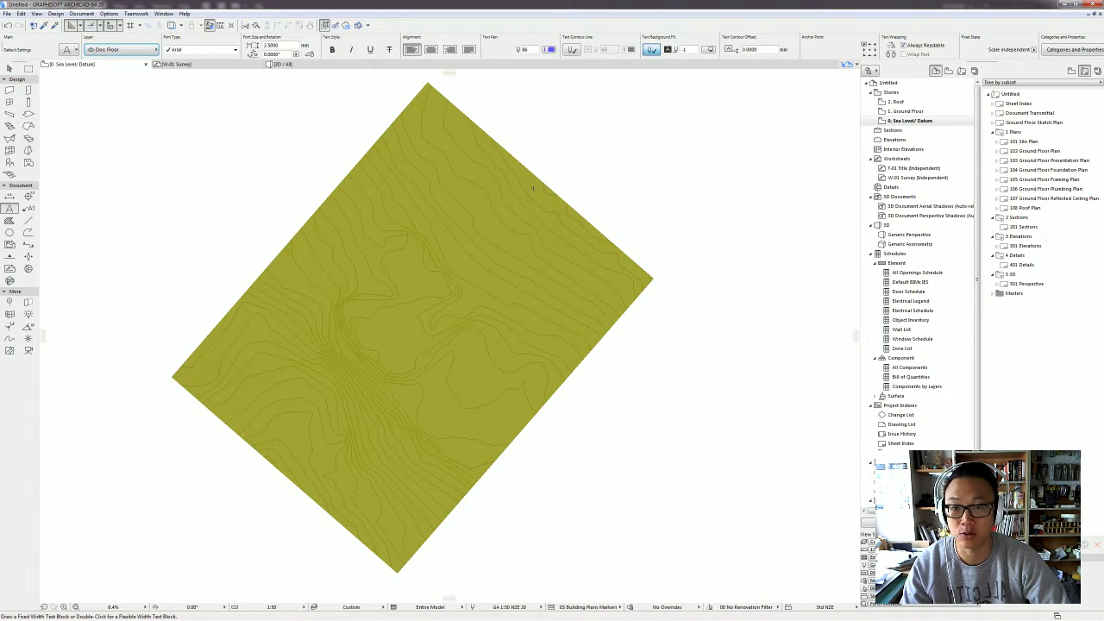
Step: Show the site mesh in 3D and examine its surface along the steep, irregular edge from low angles
left_click(550, 230)
key("F5")
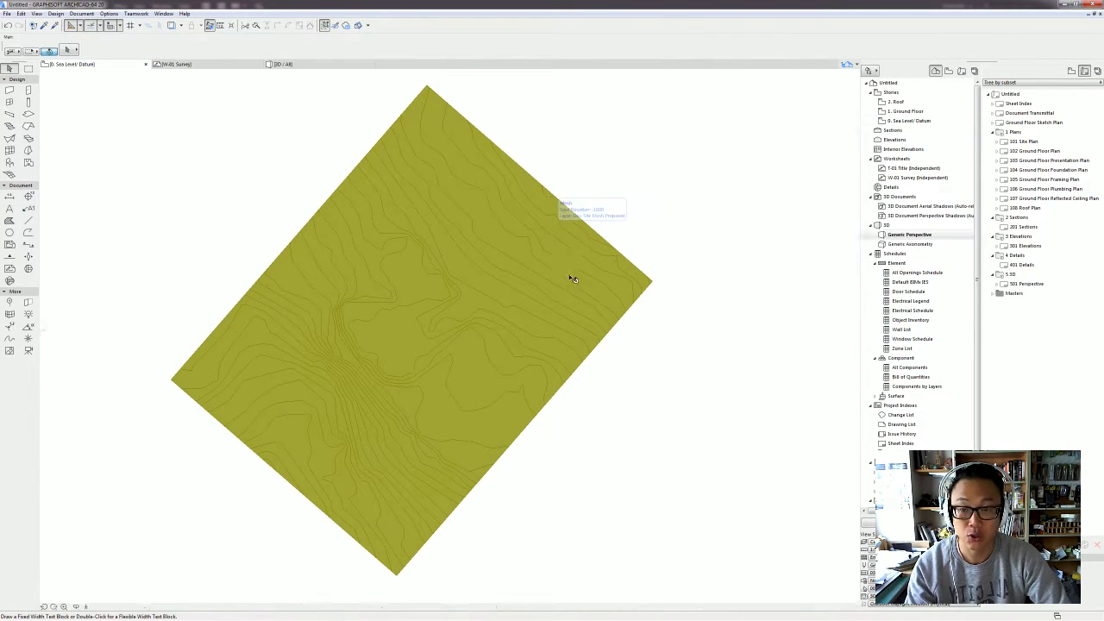
middle_click_drag(512, 357, 538, 455, "shift")
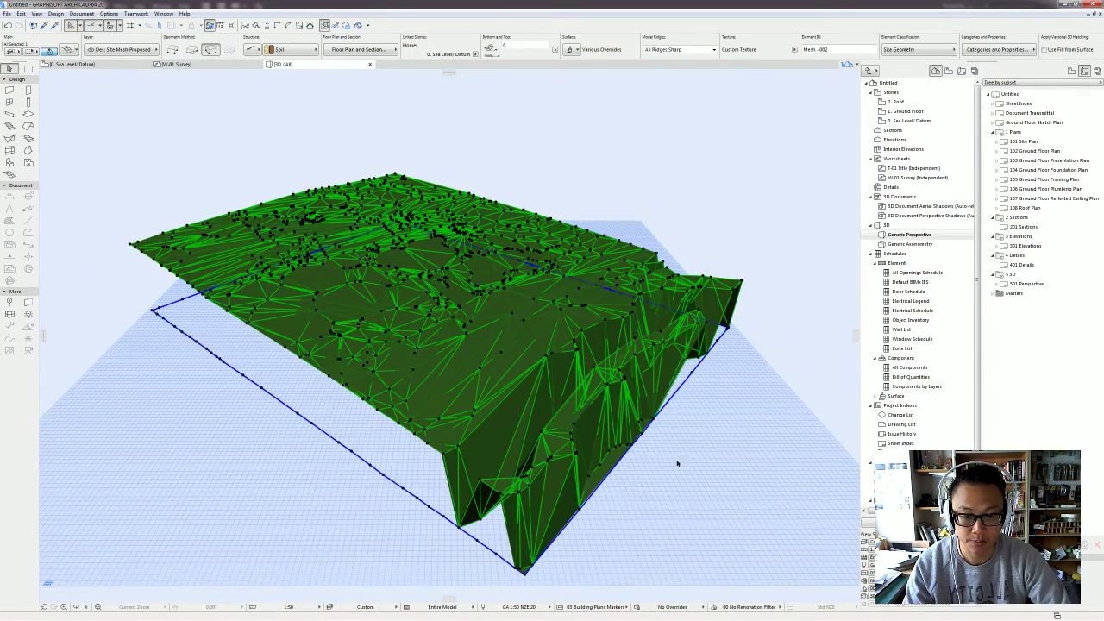
middle_click_drag(677, 464, 594, 427, "shift")
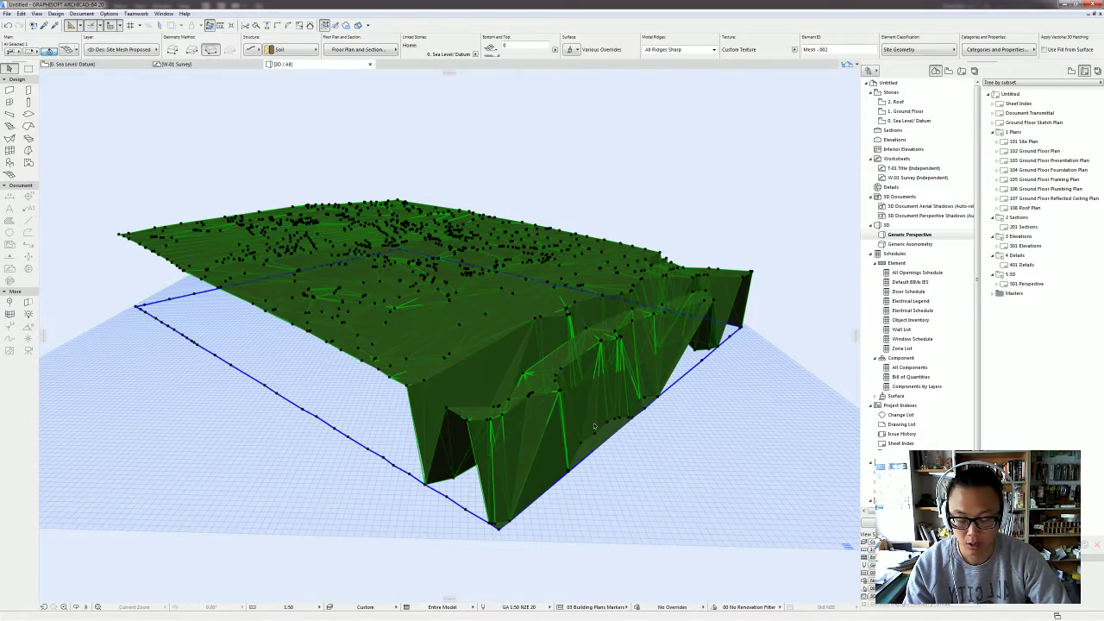
Step: Return to the Sea Level/Datum floor plan and make the Contours layer visible
key("F2")
scroll(599, 279, "up", 3)
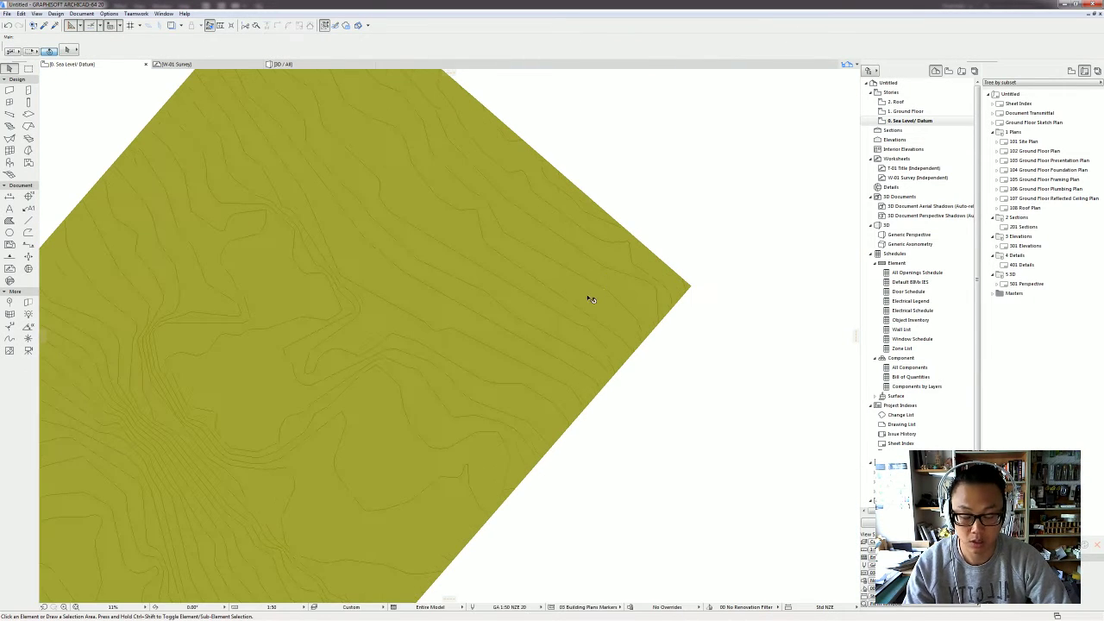
key("ctrl+l")
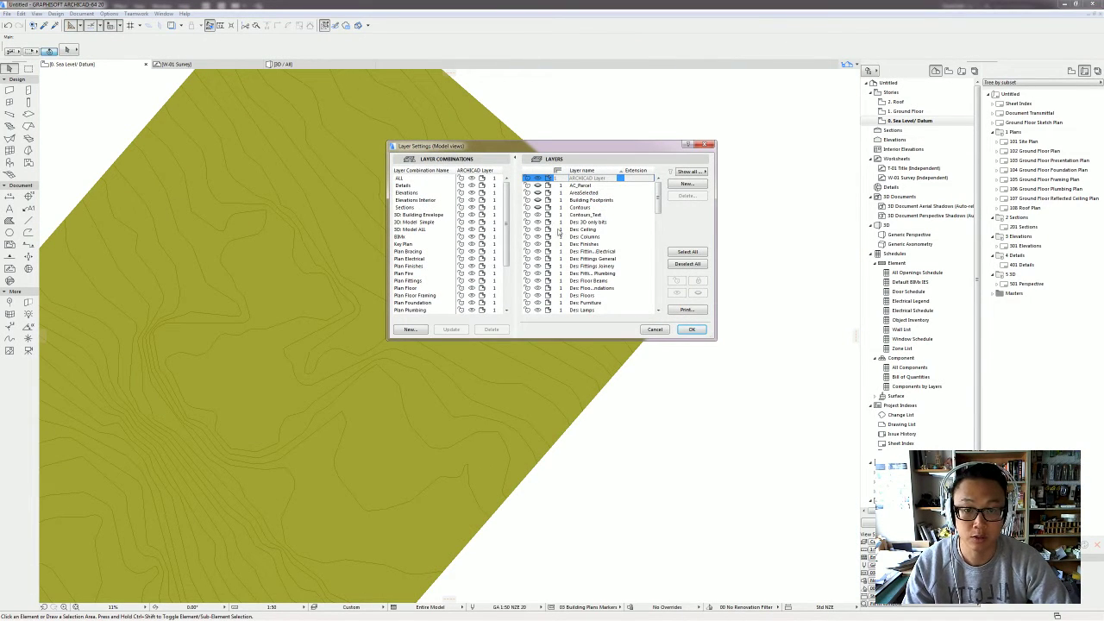
left_click(538, 207)
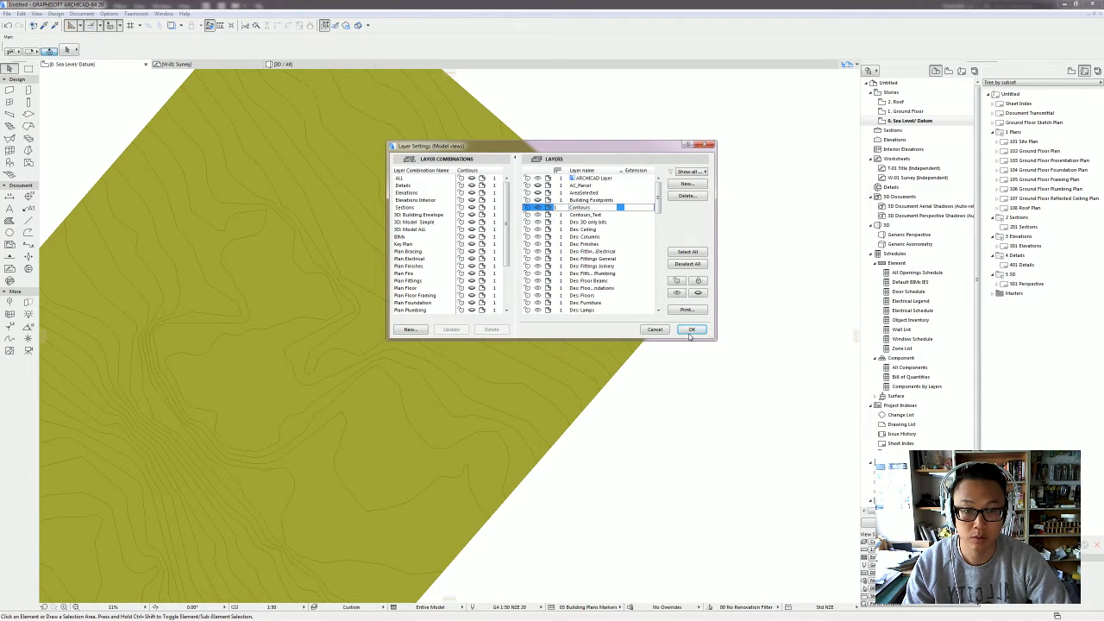
left_click(692, 329)
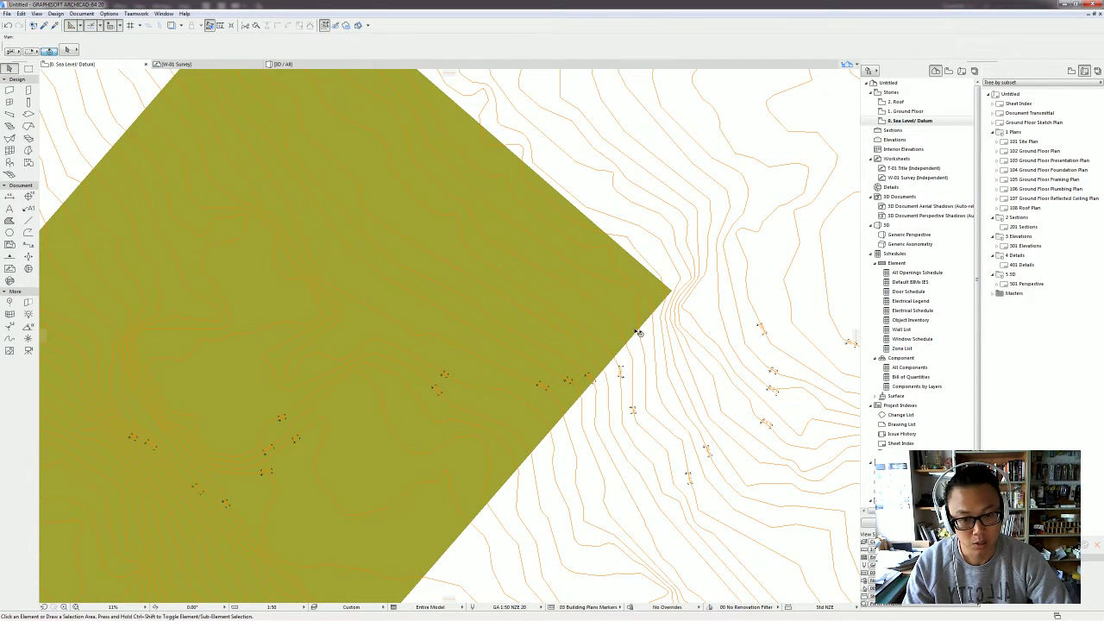
Step: Select the mesh and elevate its contour nearest the eastern corner through the mesh point height setting
left_click(638, 325)
left_click(639, 299)
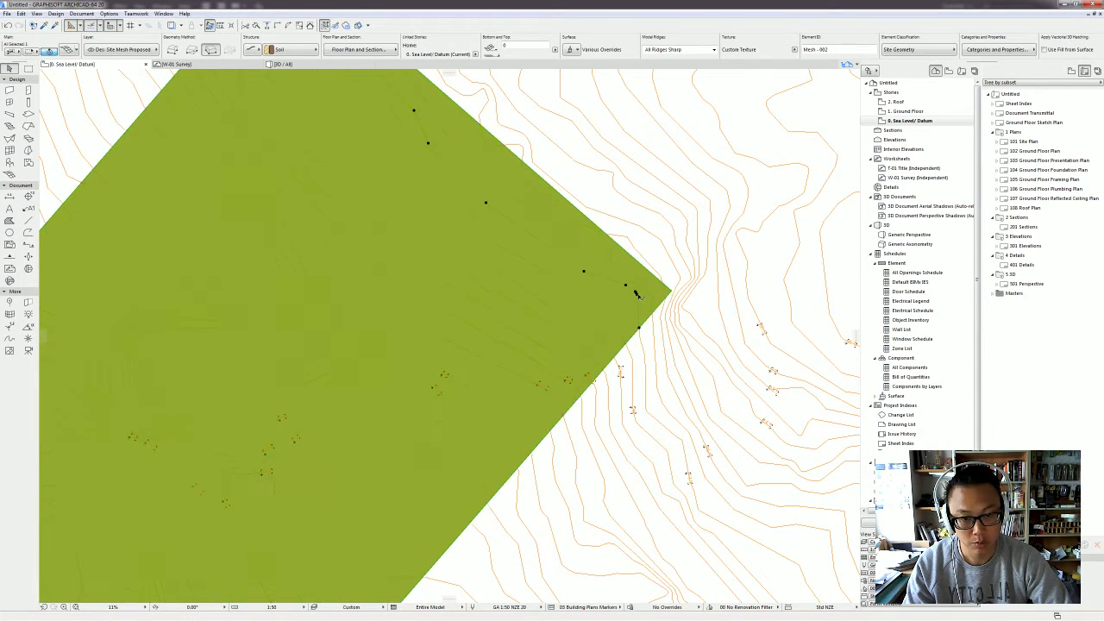
key("Return")
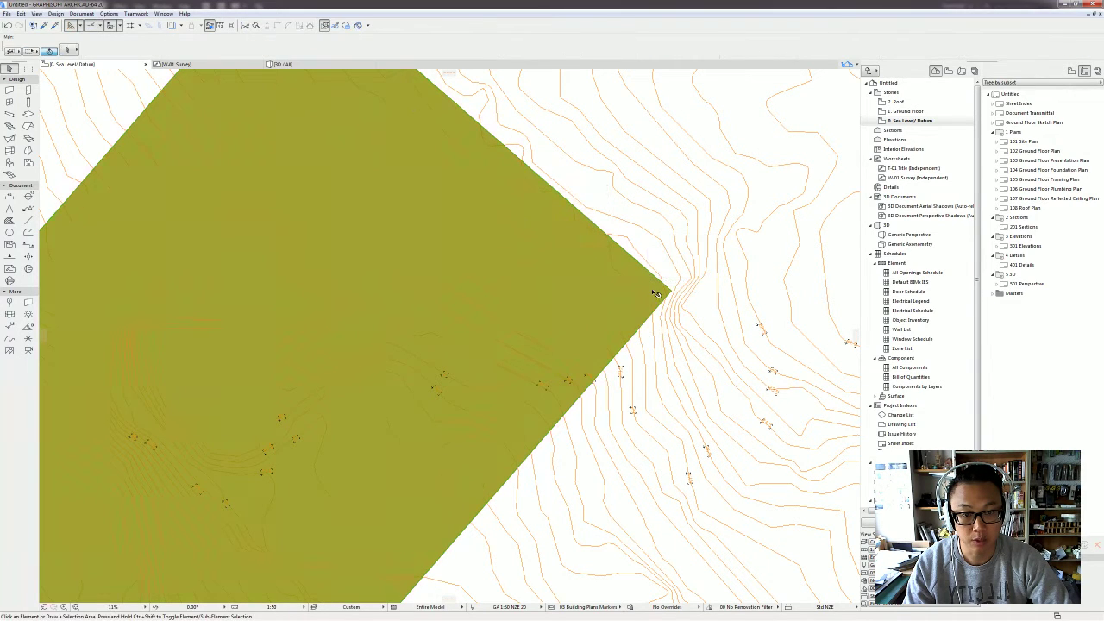
left_click(645, 293)
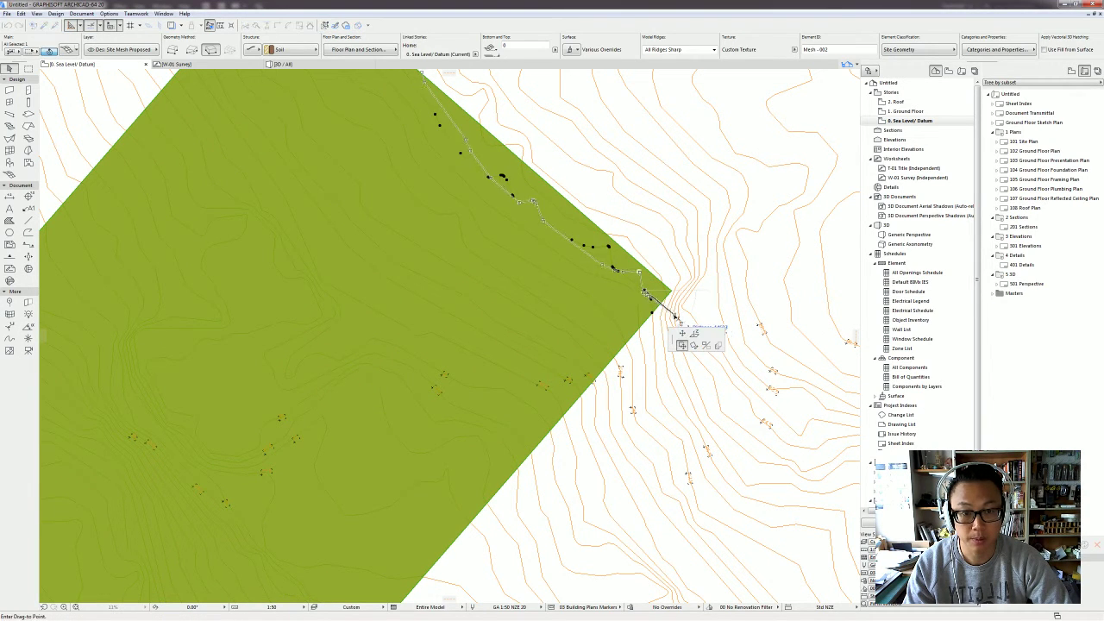
left_click(695, 333)
key("Return")
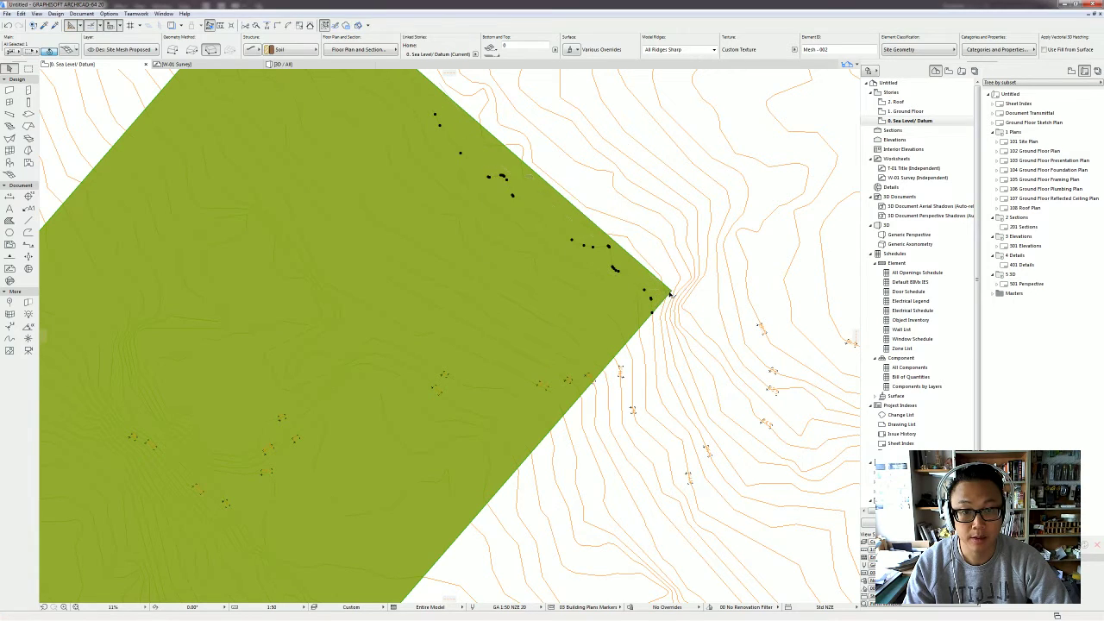
Step: Change the mesh point height of the contour meeting the northeastern edge near the eastern corner, applied to all its points
scroll(619, 268, "up", 2)
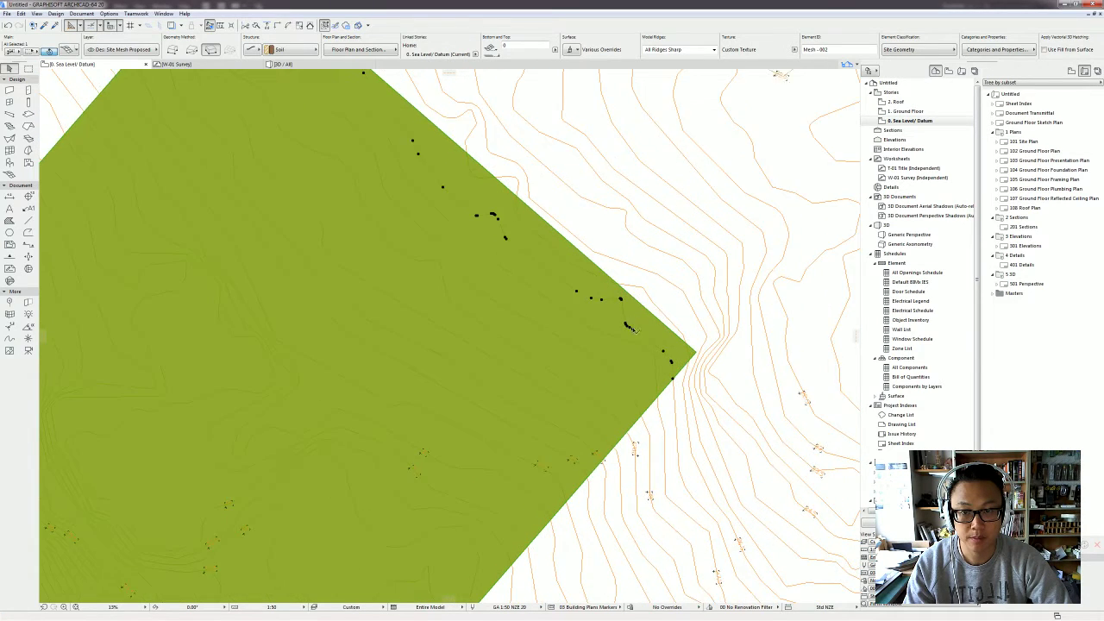
left_click(572, 284)
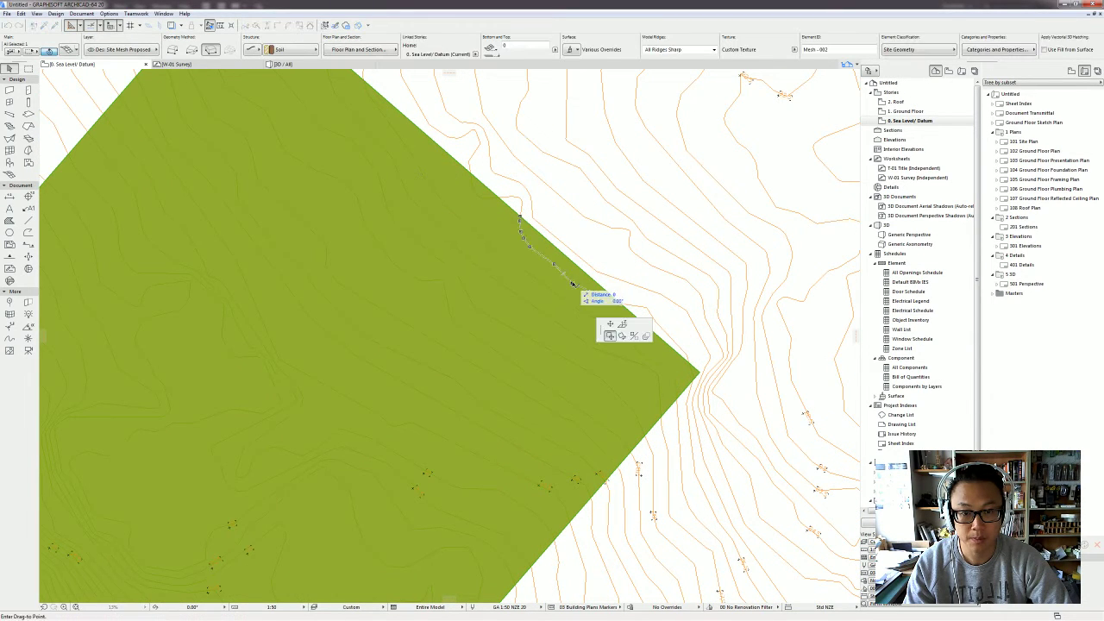
left_click(621, 324)
type("-1000")
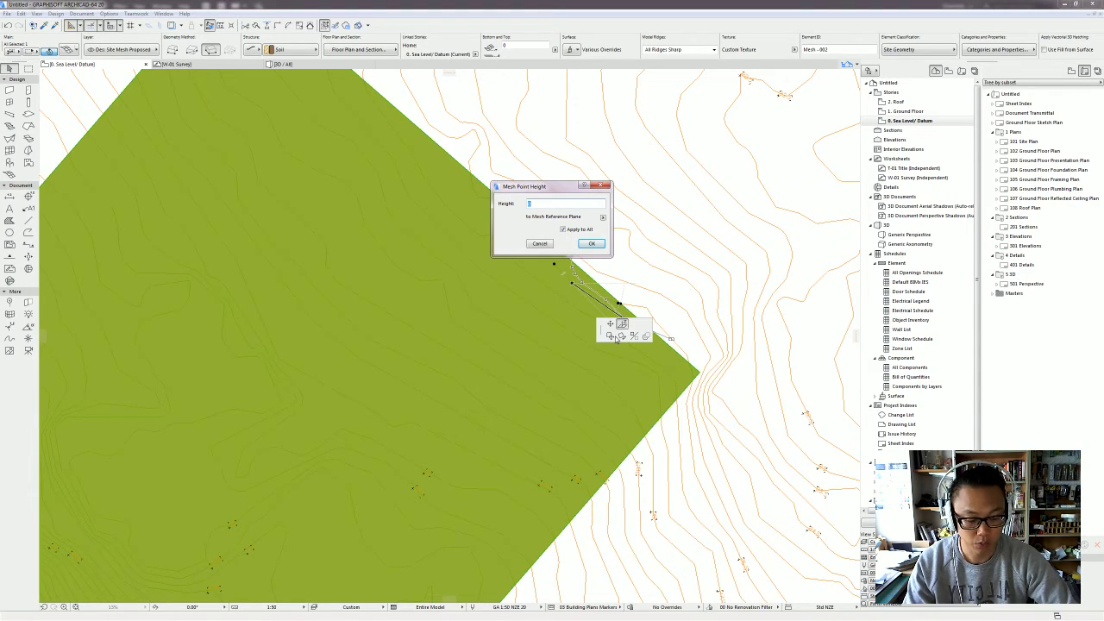
key("Return")
Step: Trace the survey contour passing around the eastern corner and check the mesh point height of the neighbouring inner contour
scroll(618, 339, "up", 3)
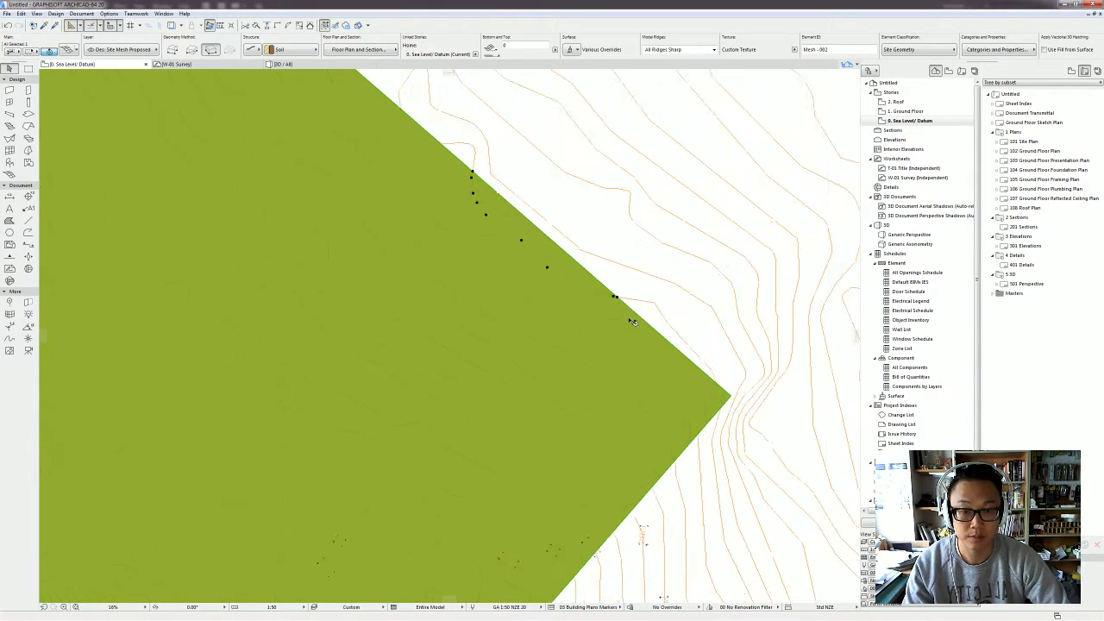
middle_click_drag(618, 339, 433, 306)
scroll(431, 305, "down", 1)
key("Escape")
left_click(542, 362)
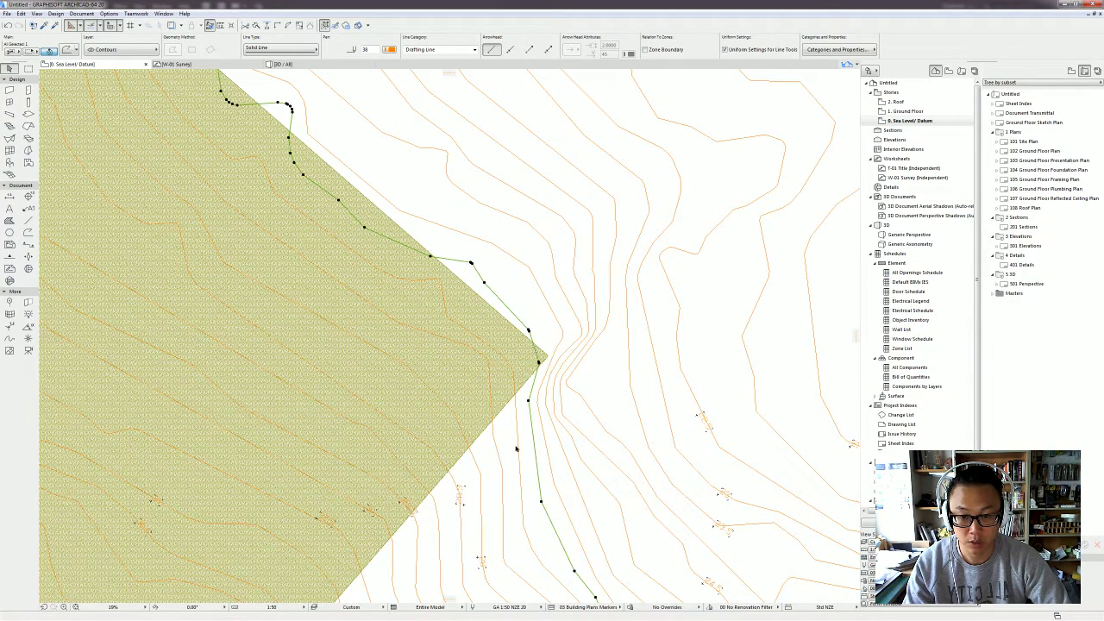
key("Escape")
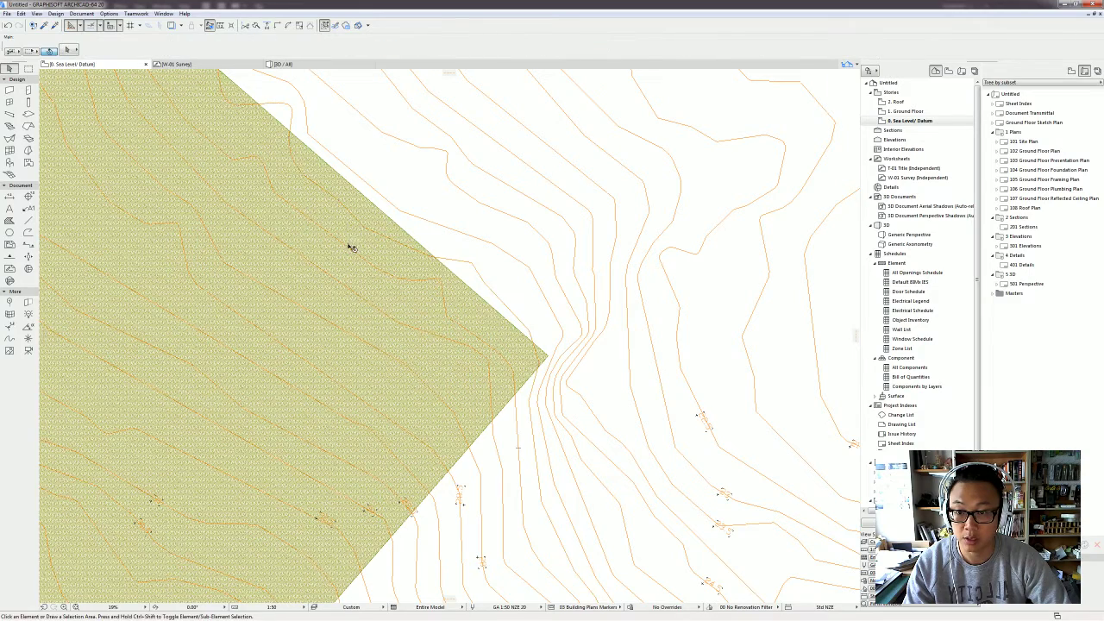
left_click(378, 266)
left_click(376, 268)
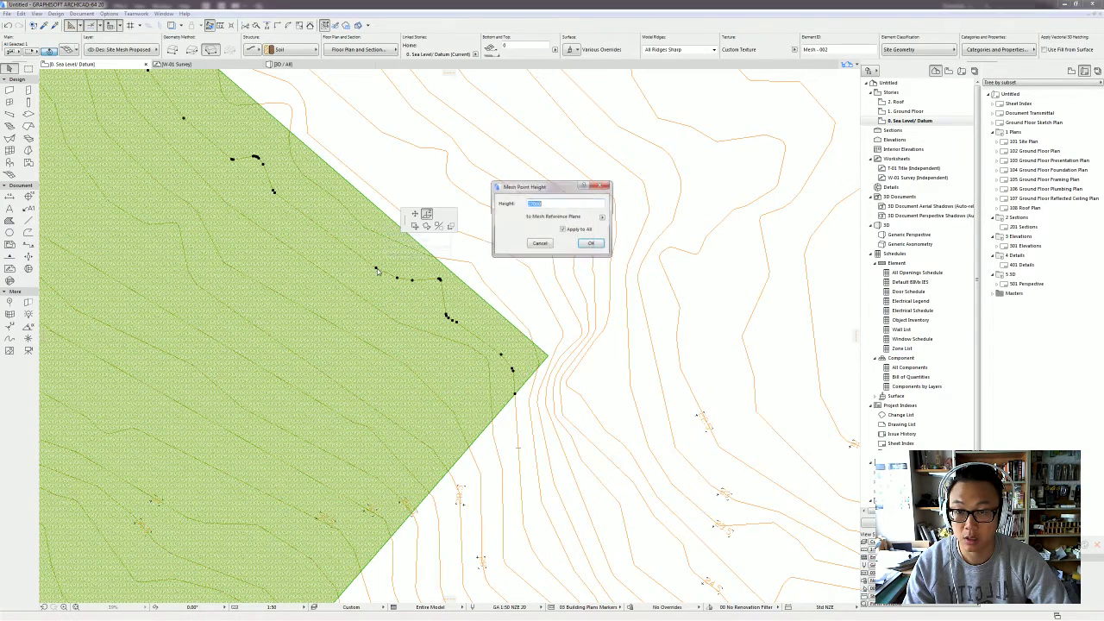
key("Escape")
key("Escape")
key("Escape")
Step: Set the mesh point height of the outermost contour along the northeastern edge to 26500 for all its points
left_click(372, 219)
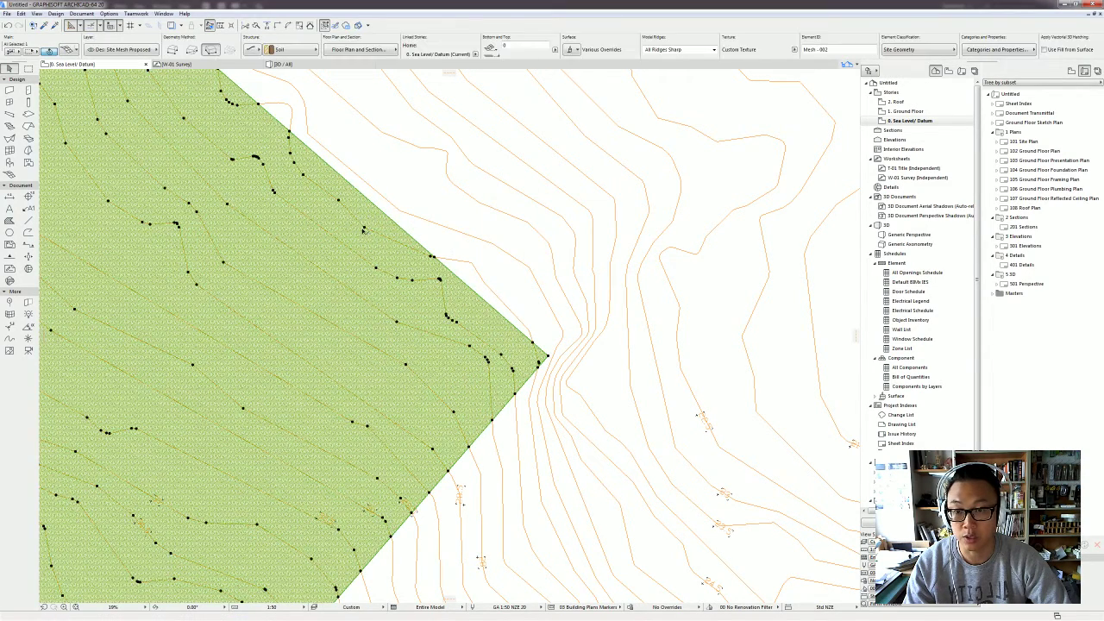
left_click(365, 229)
left_click(416, 268)
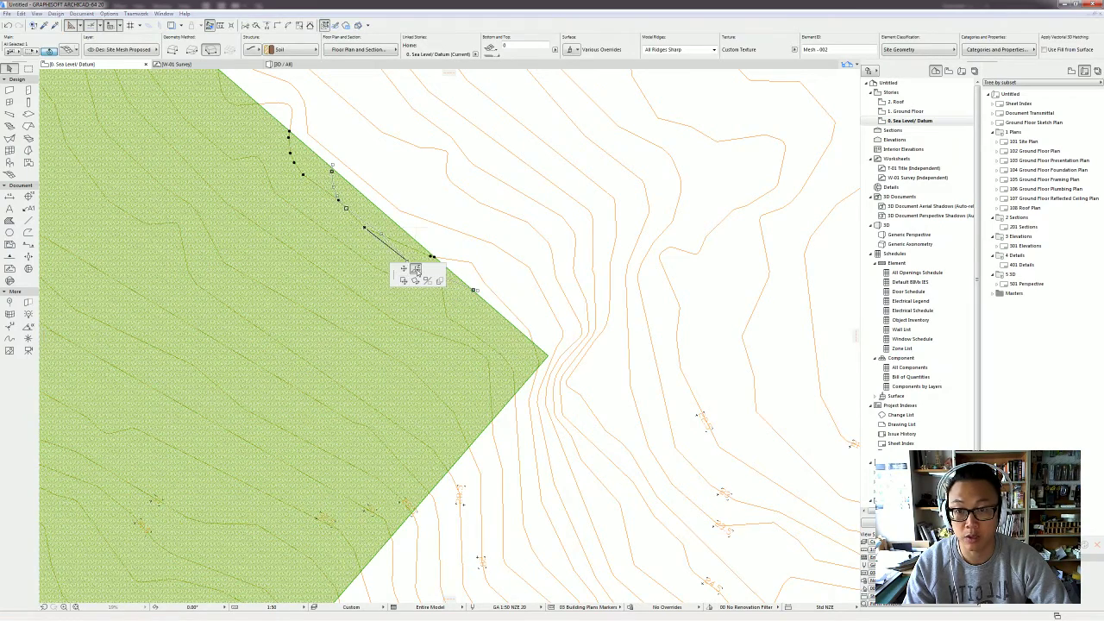
left_click(472, 289)
type("26500")
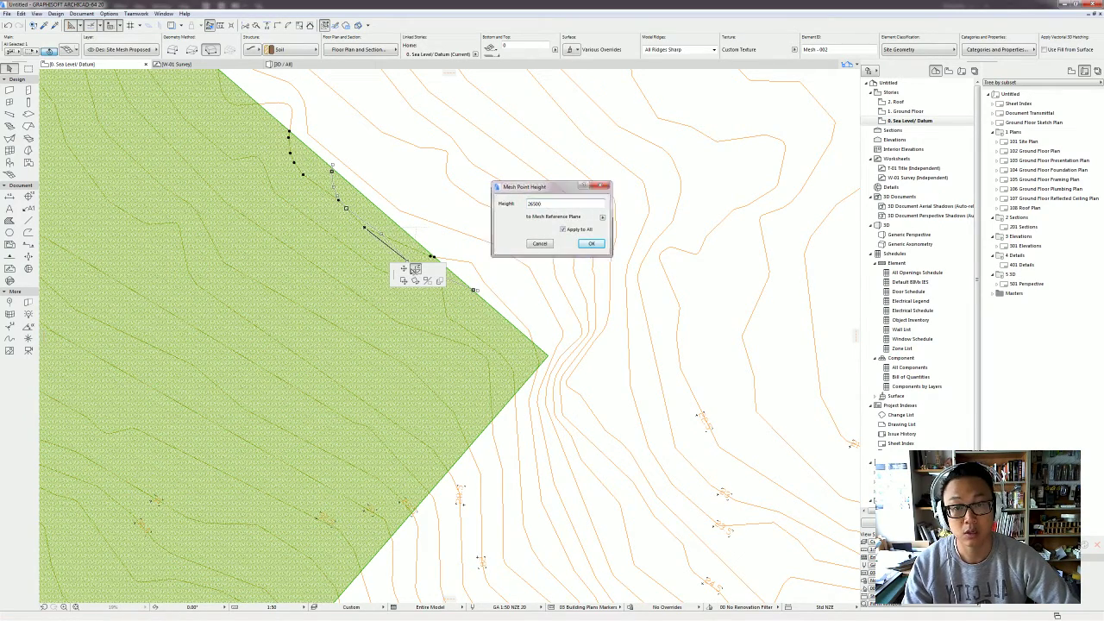
key("Return")
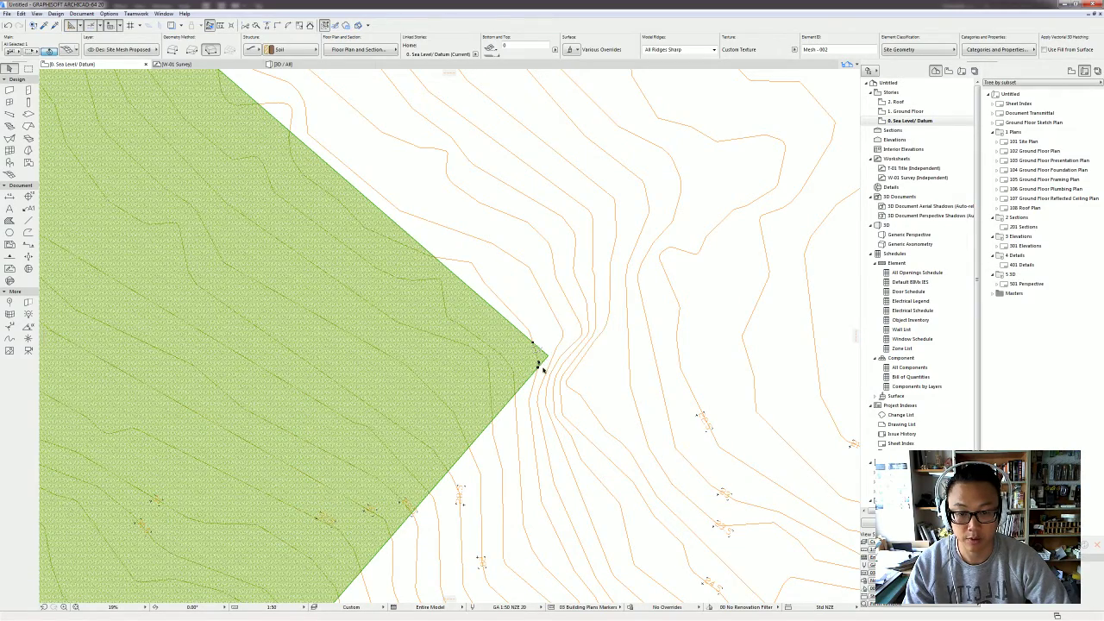
Step: Set the mesh point height of the short contour cutting across the eastern corner, applied to all its points
scroll(539, 366, "up", 4)
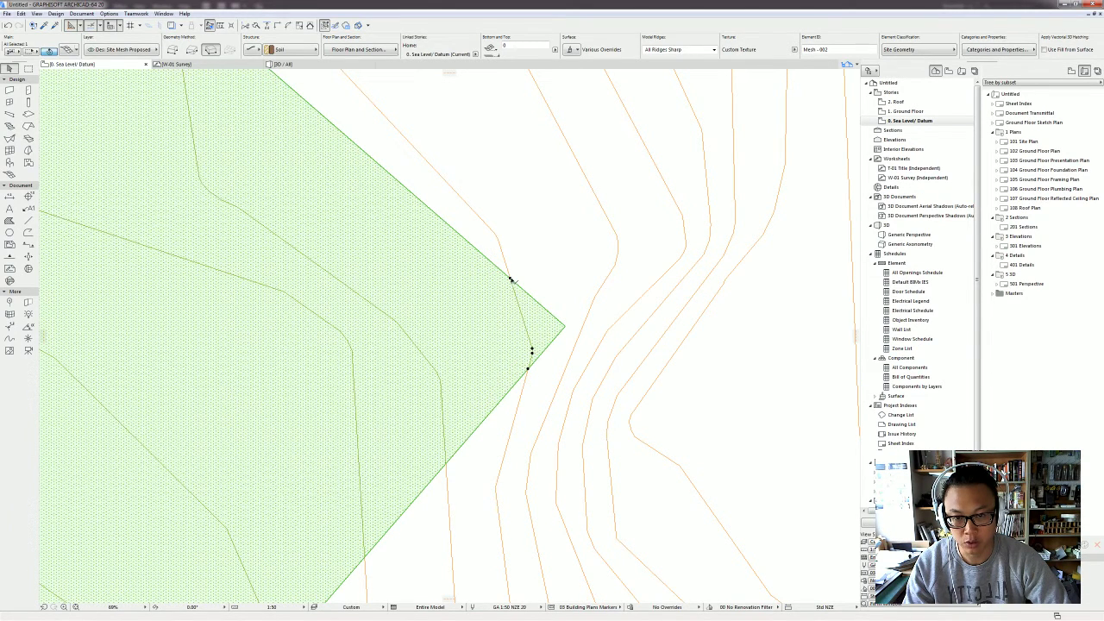
left_click(511, 279)
left_click(561, 320)
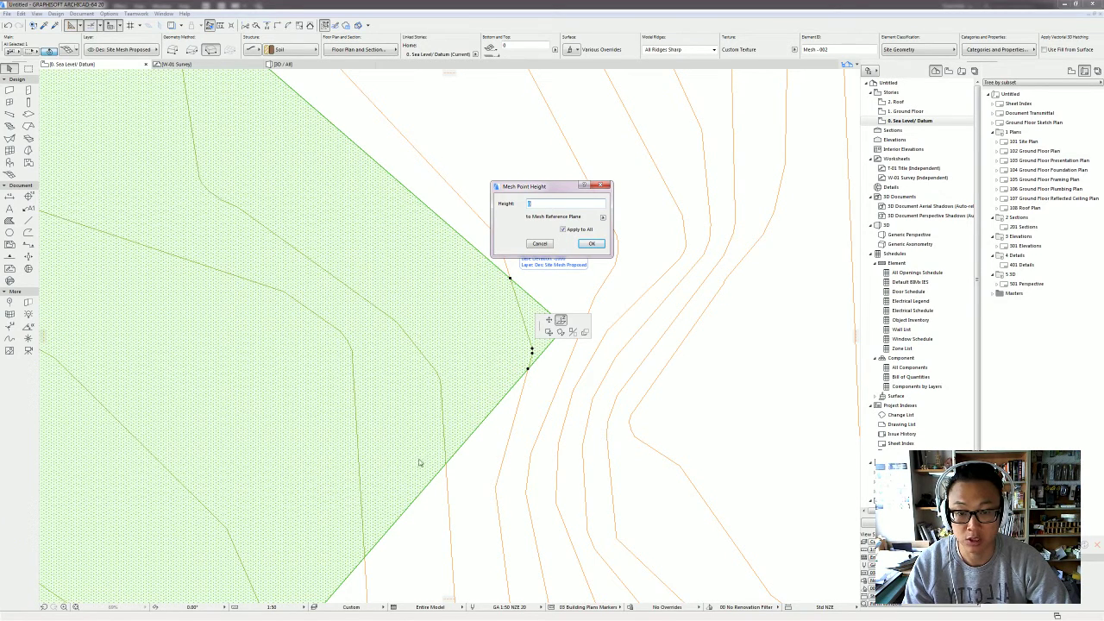
key("Return")
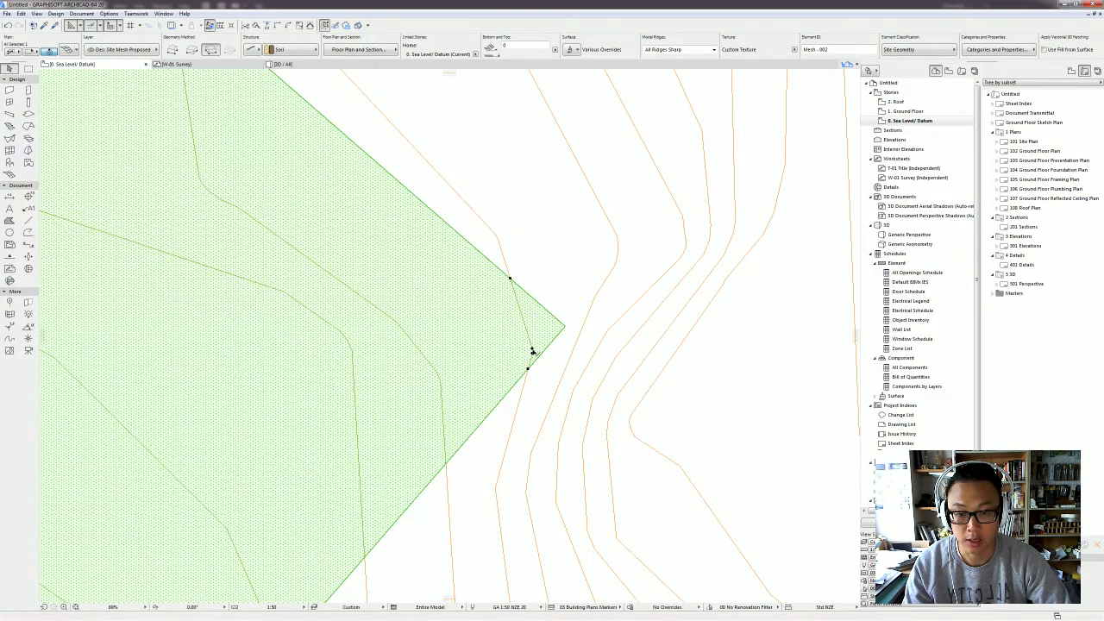
key("Escape")
left_click(533, 351)
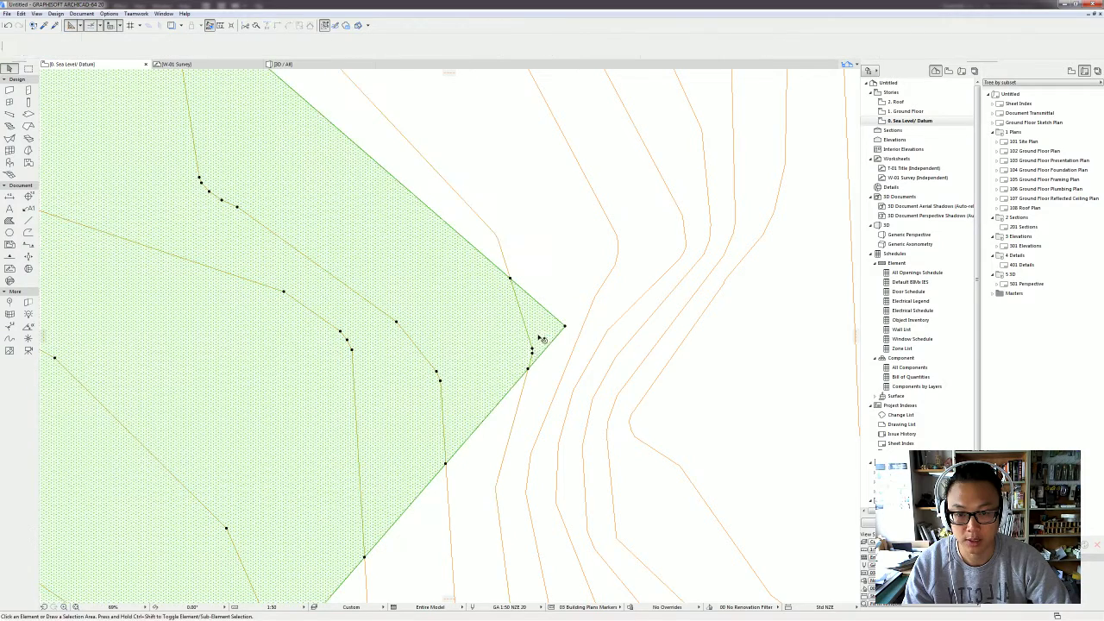
left_click(531, 350)
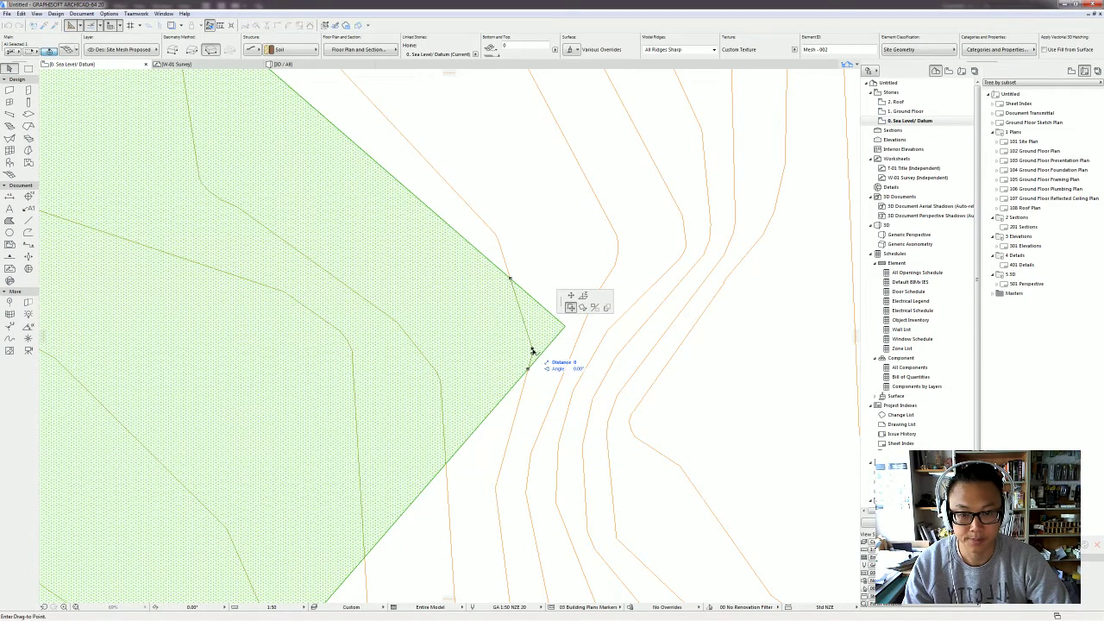
left_click(583, 296)
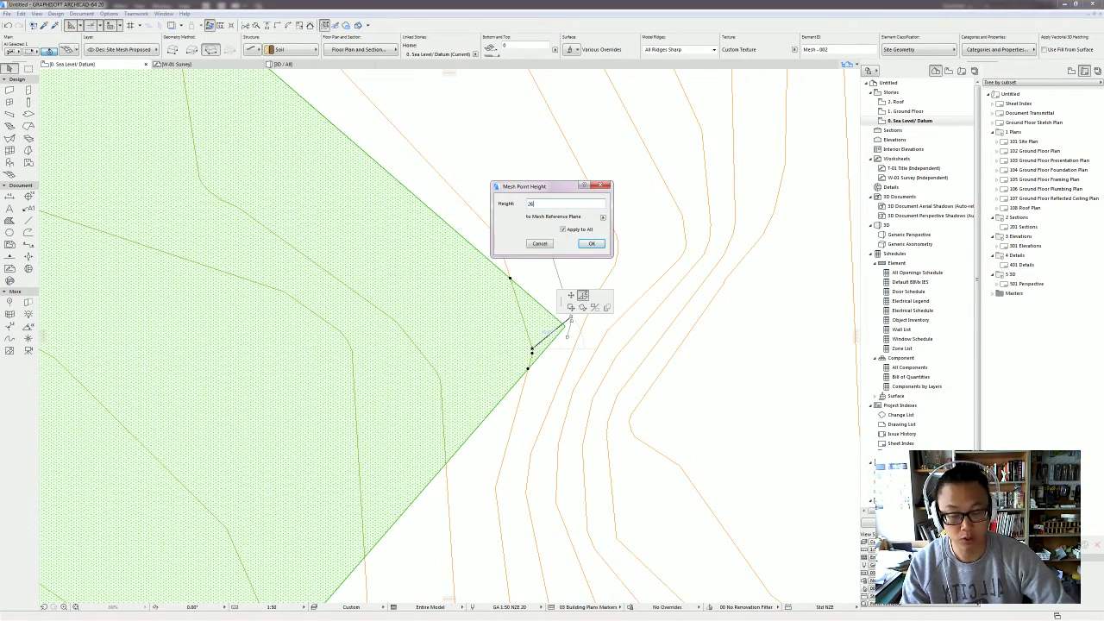
key("Return")
key("Escape")
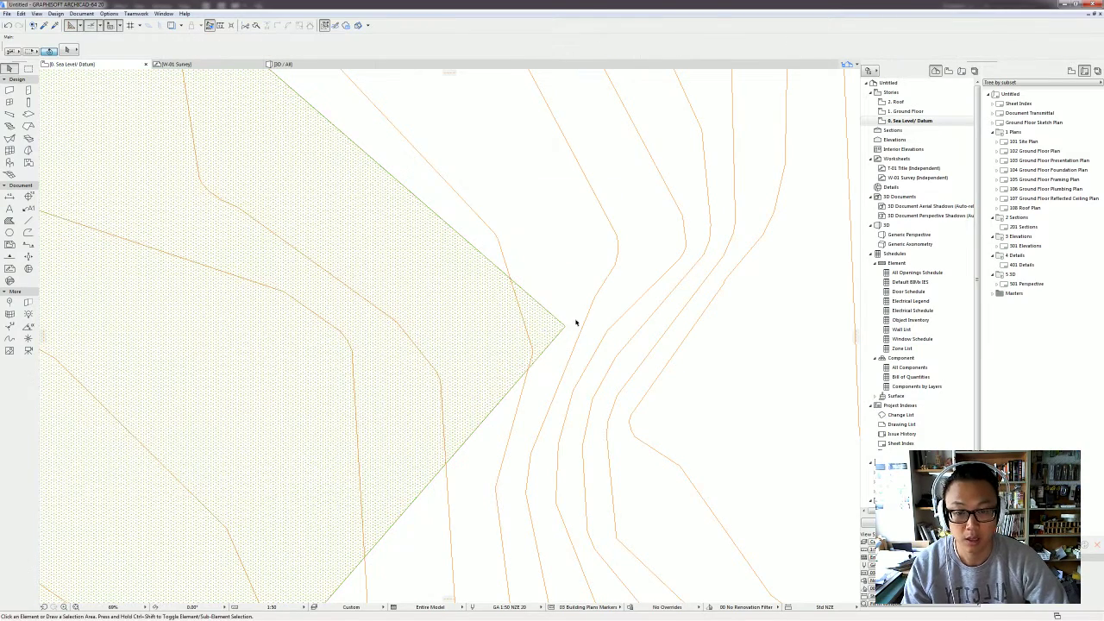
Step: Set only the mesh's eastern corner point to a height of 25000, without applying it to all points
left_click(562, 333)
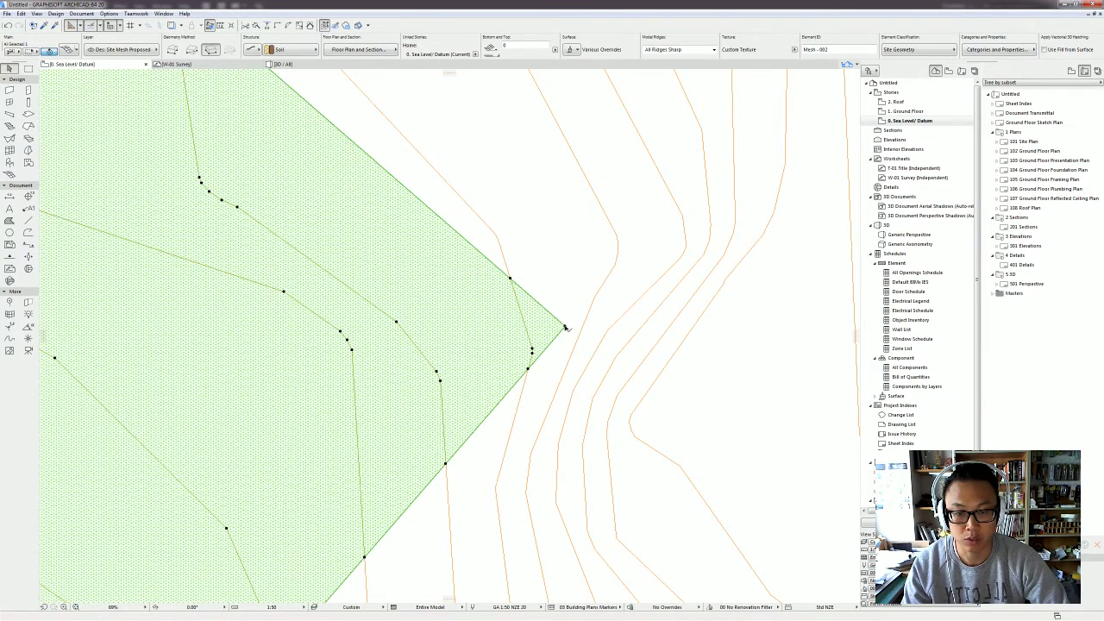
left_click(565, 327)
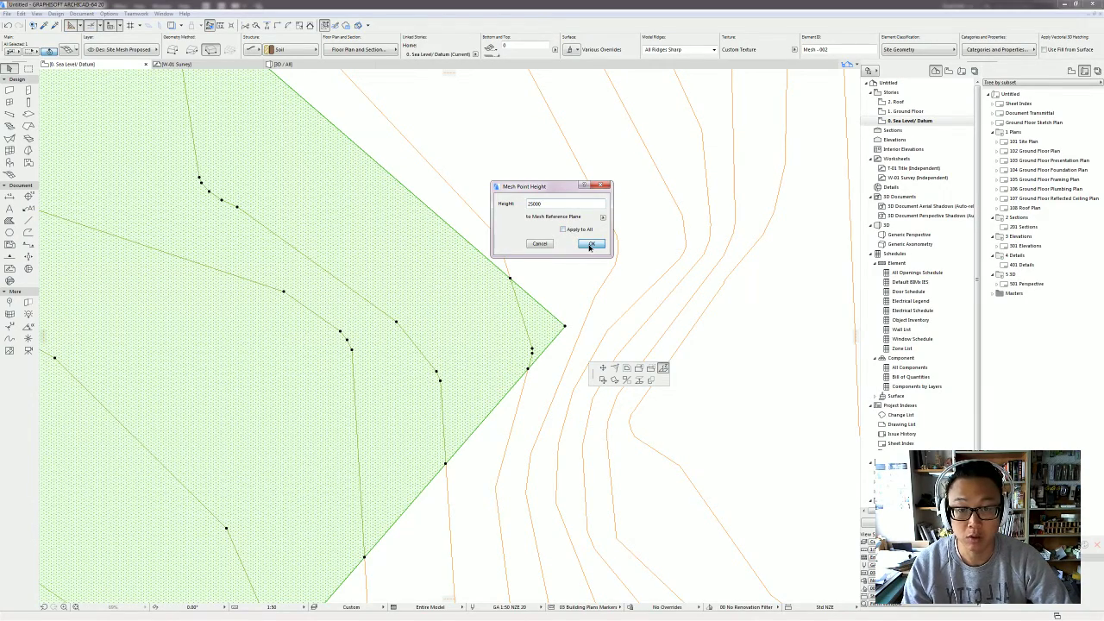
left_click(590, 245)
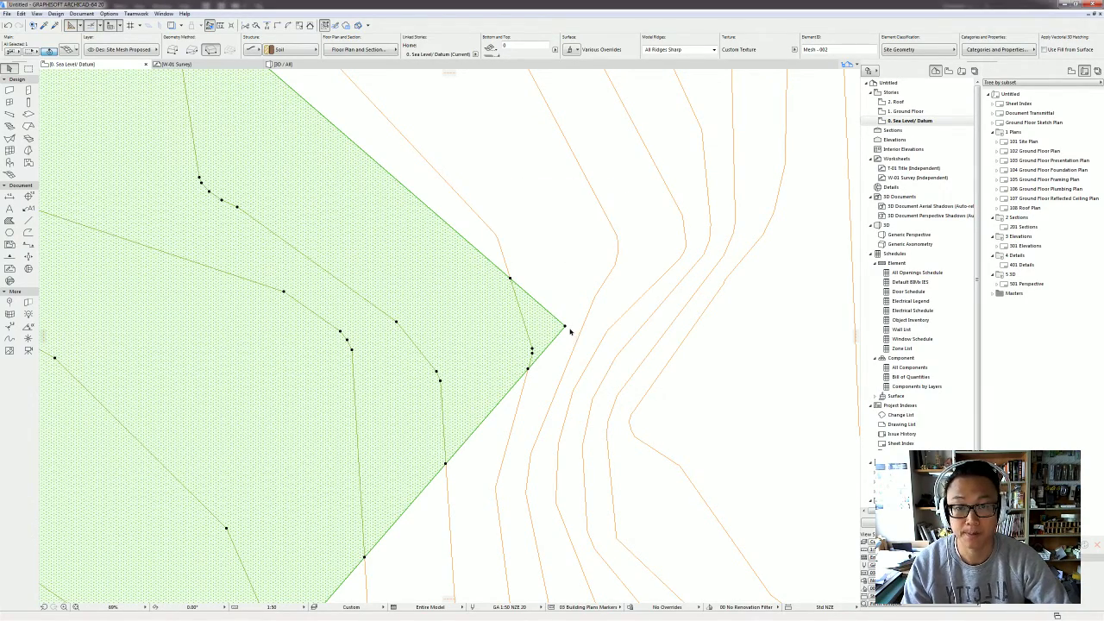
Step: Set only the mesh's northern corner point to a height of 28500, without applying it to all points
middle_click_drag(225, 112, 357, 240)
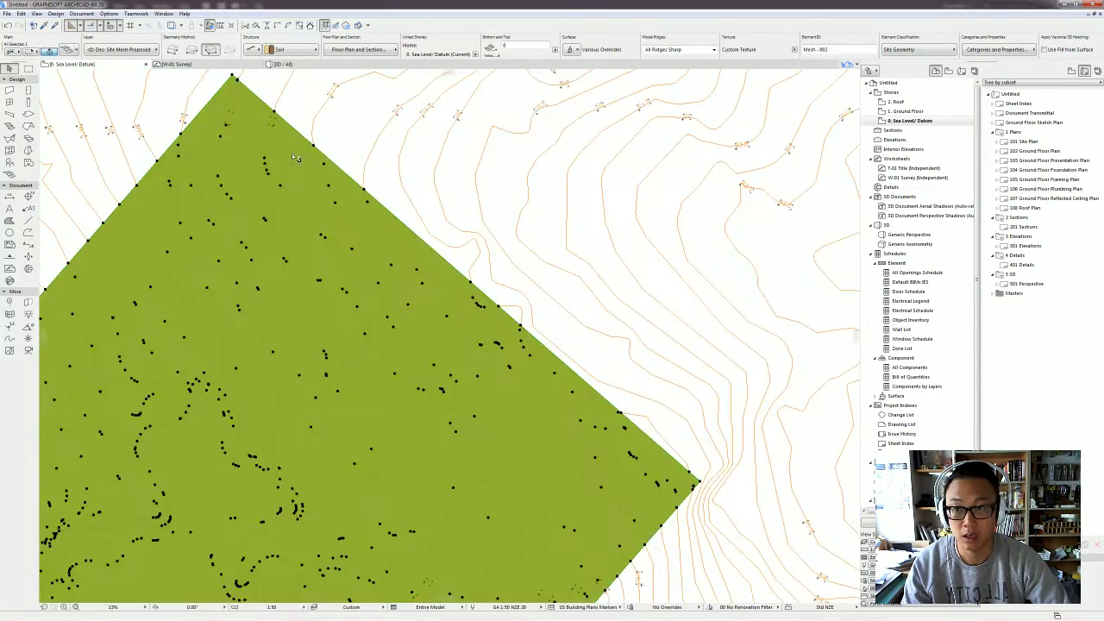
middle_click_drag(263, 106, 362, 248)
scroll(347, 239, "up", 3)
scroll(323, 195, "up", 1)
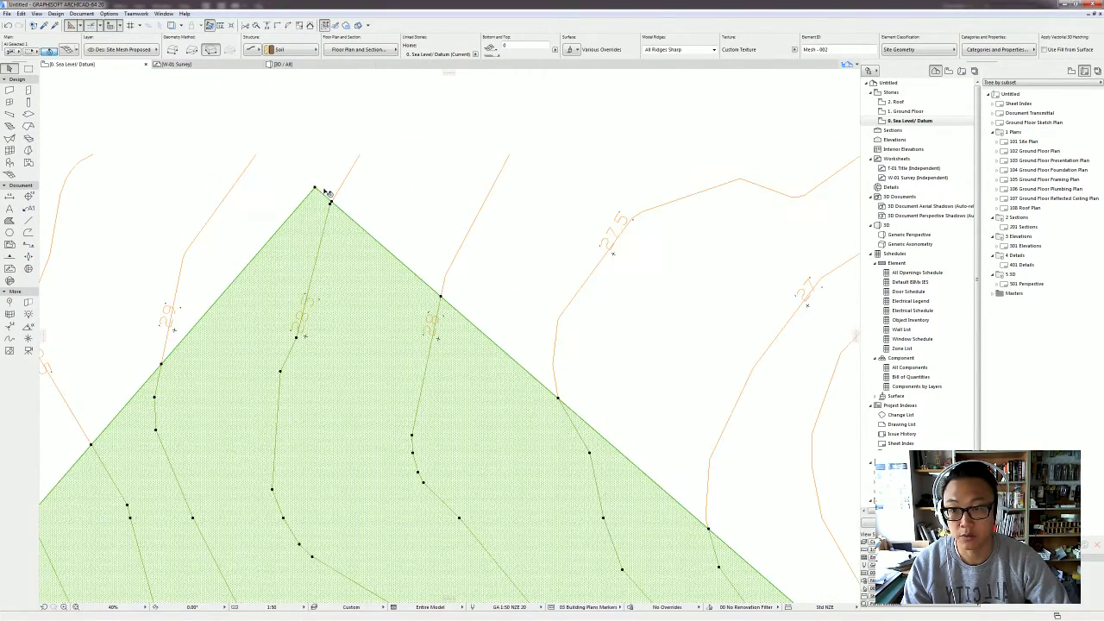
left_click(315, 189)
left_click(412, 229)
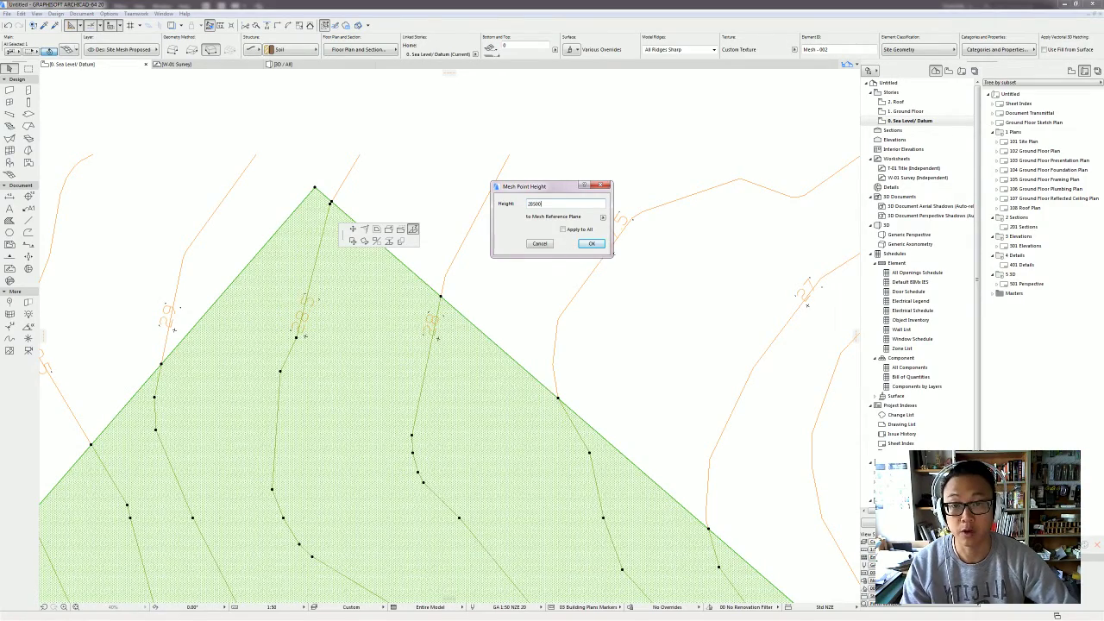
key("Return")
Step: Set the mesh point height of the mesh's western corner point
scroll(313, 335, "down", 3)
middle_click_drag(313, 336, 504, 80)
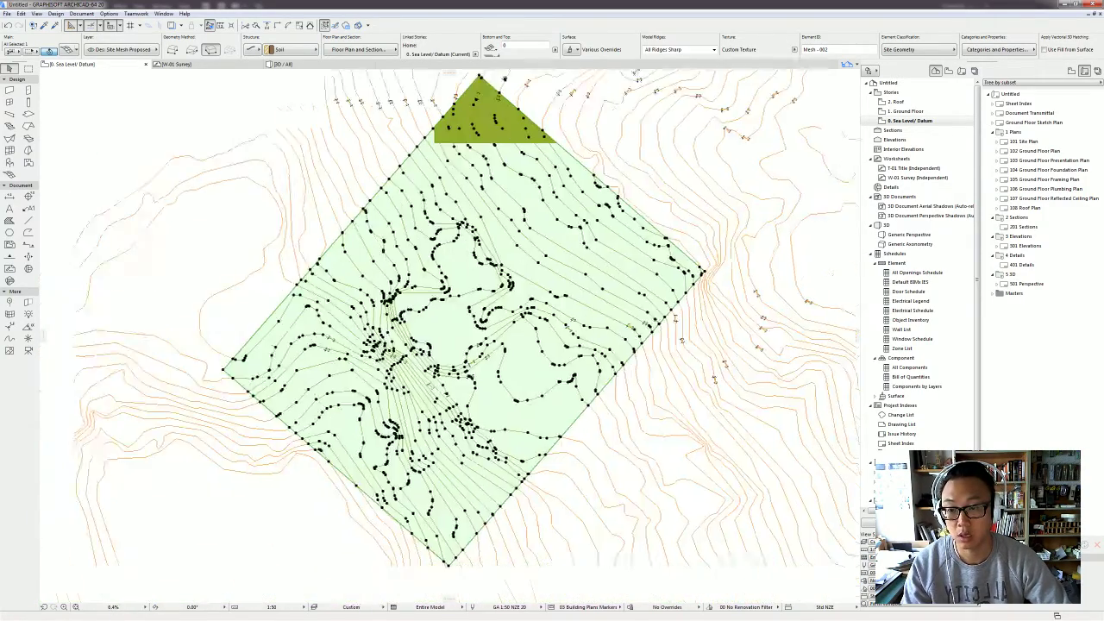
scroll(246, 341, "up", 5)
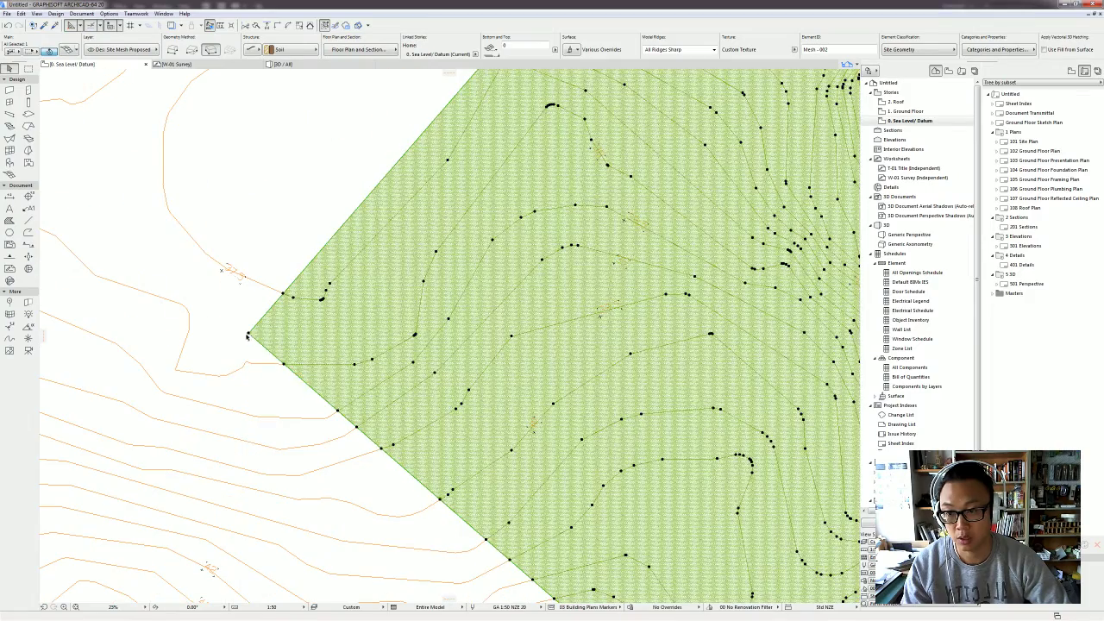
left_click(248, 336)
left_click(345, 376)
key("Return")
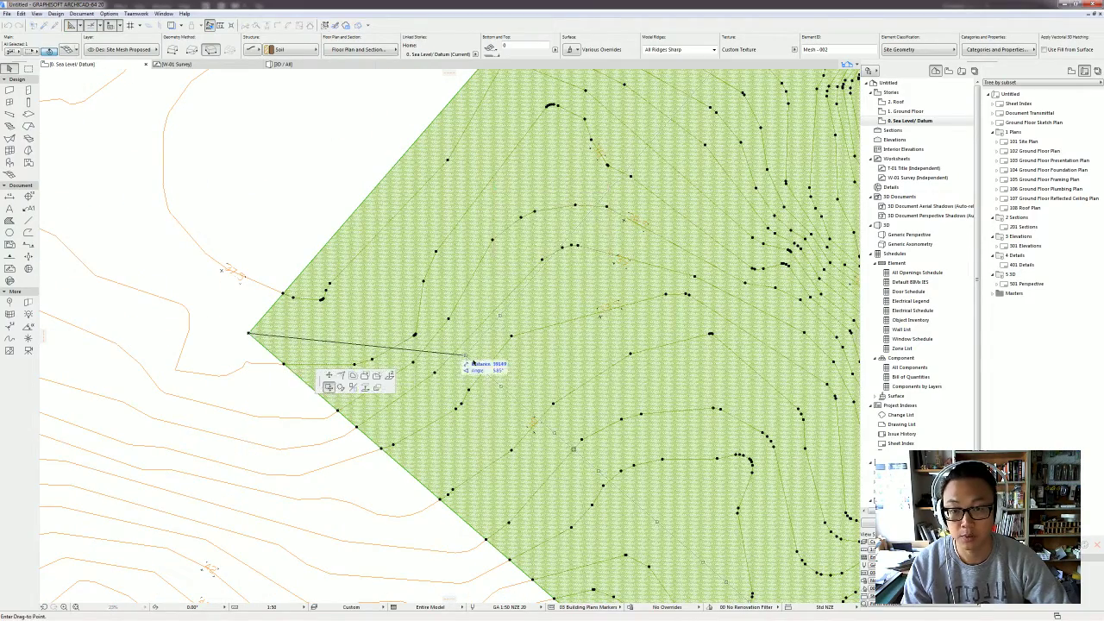
Step: Show the site mesh in 3D and examine the corrected corners and the steep edge from several angles
scroll(371, 345, "down", 3)
scroll(344, 333, "down", 3)
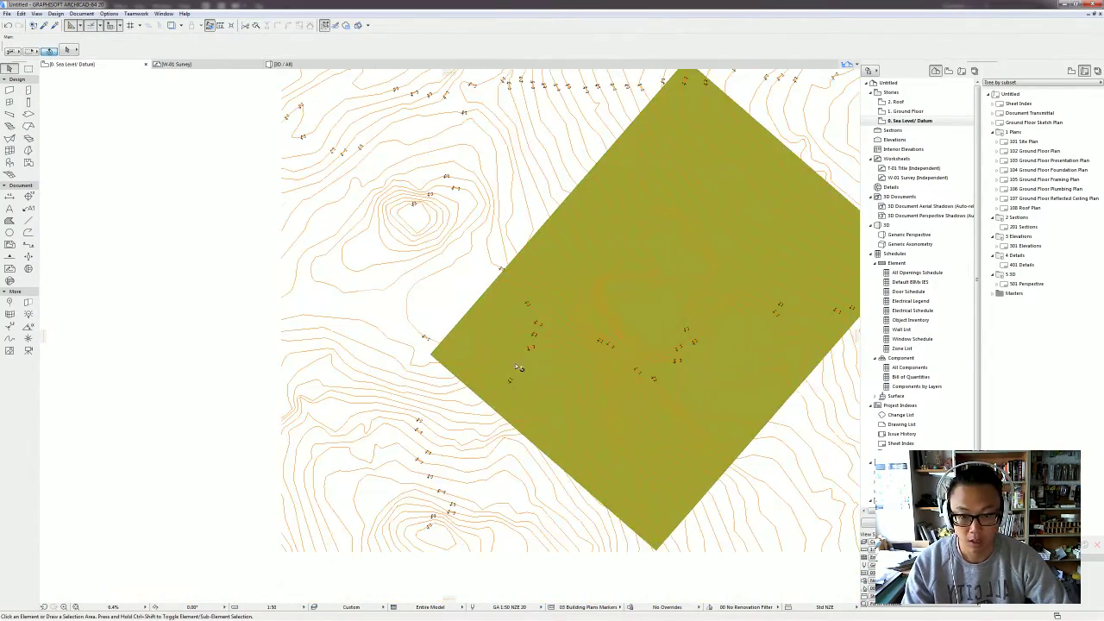
key("F3")
middle_click_drag(648, 393, 558, 560, "shift")
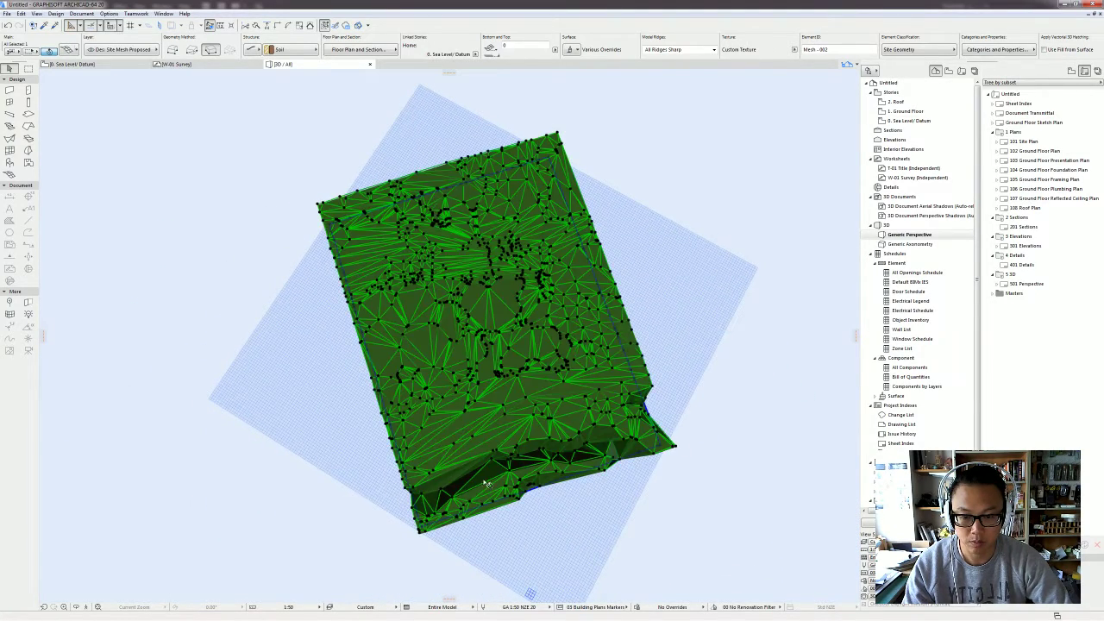
middle_click_drag(490, 485, 628, 405, "shift")
scroll(603, 427, "up", 5)
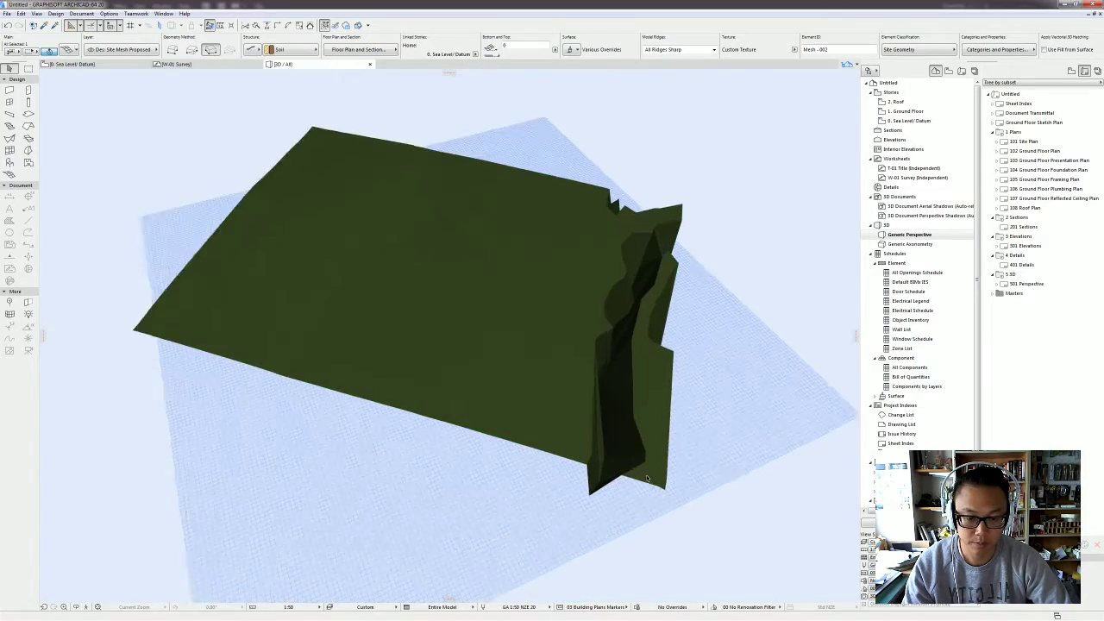
Step: Return to the floor plan and check the mesh point height of the long contour ending at the southeastern edge
key("F2")
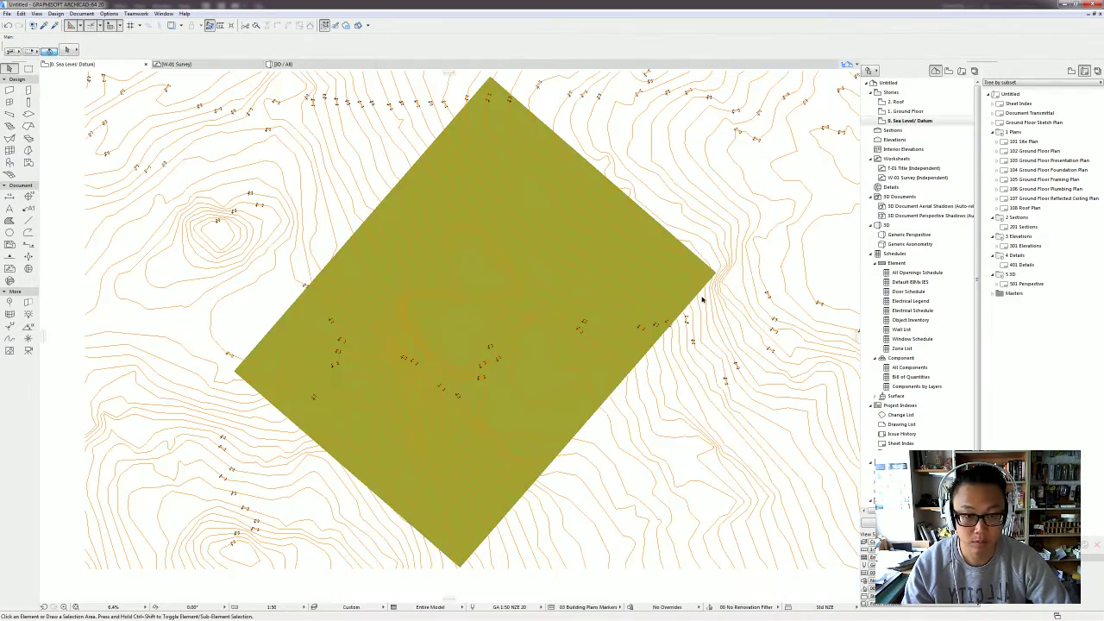
scroll(702, 296, "up", 4)
left_click(551, 349)
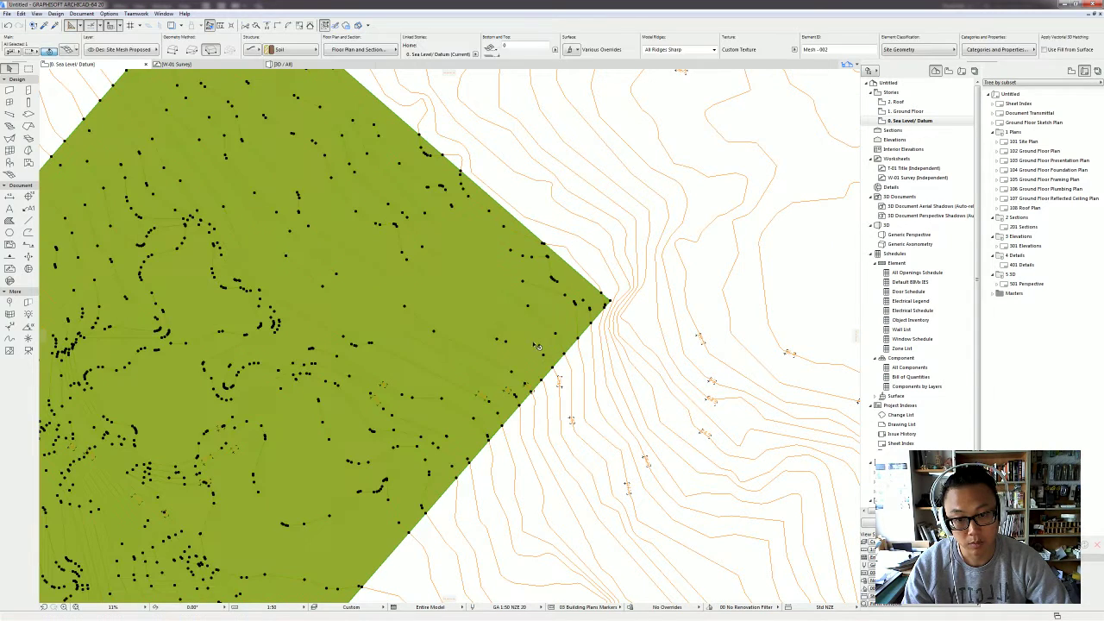
key("Escape")
left_click(544, 356)
left_click(529, 348)
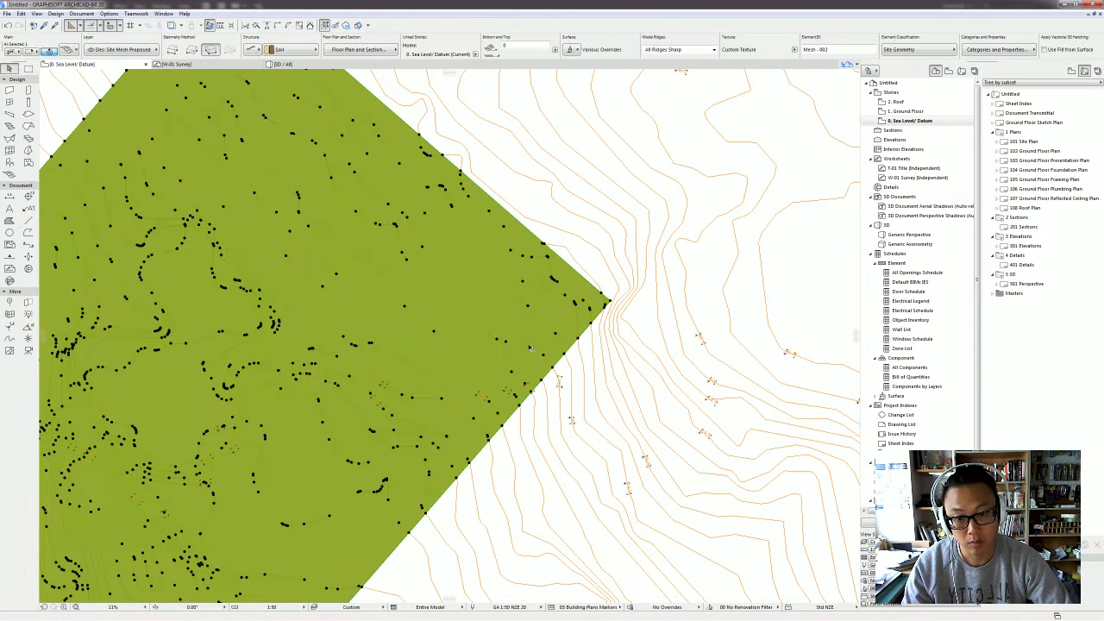
left_click(405, 257)
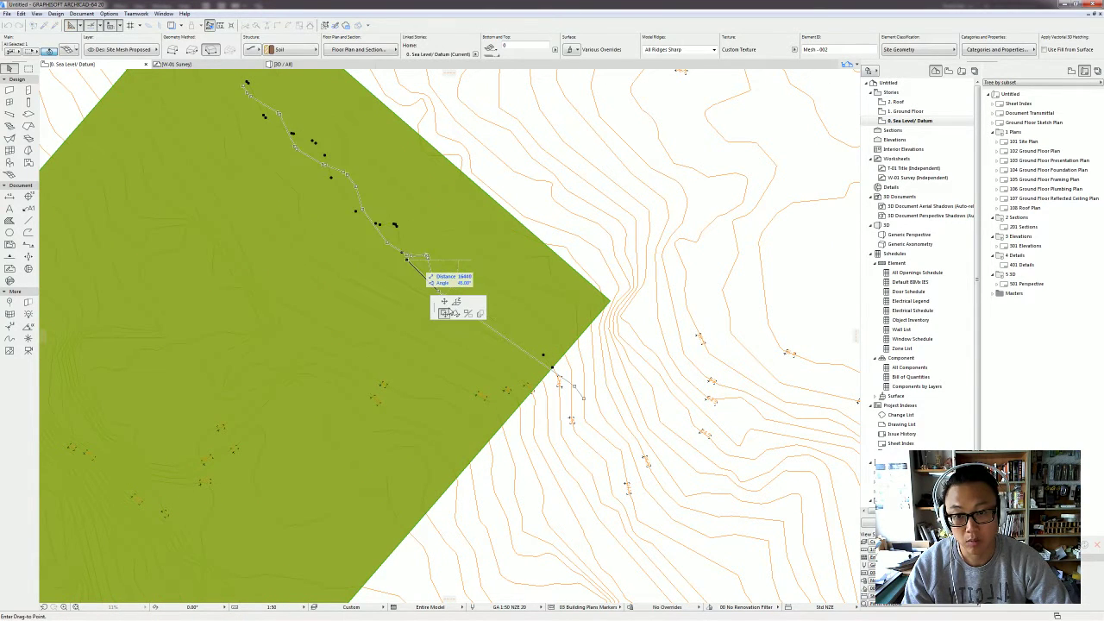
left_click(456, 302)
key("Return")
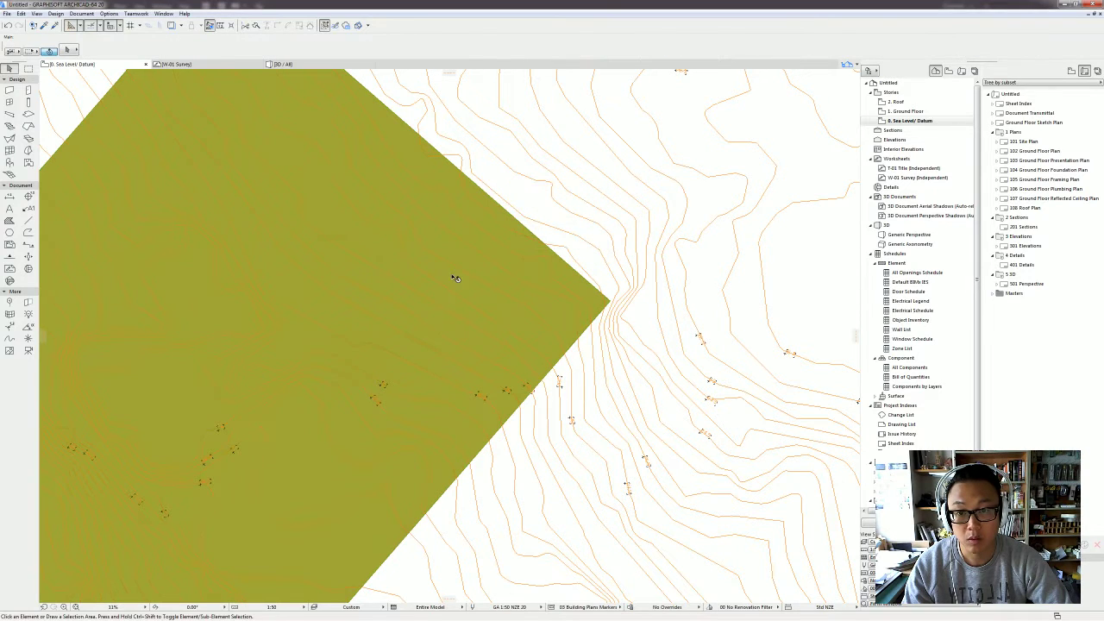
Step: Set the mesh point height of the long contour ending at the southeastern edge near the eastern corner to 28000, applied to all points
left_click(423, 247)
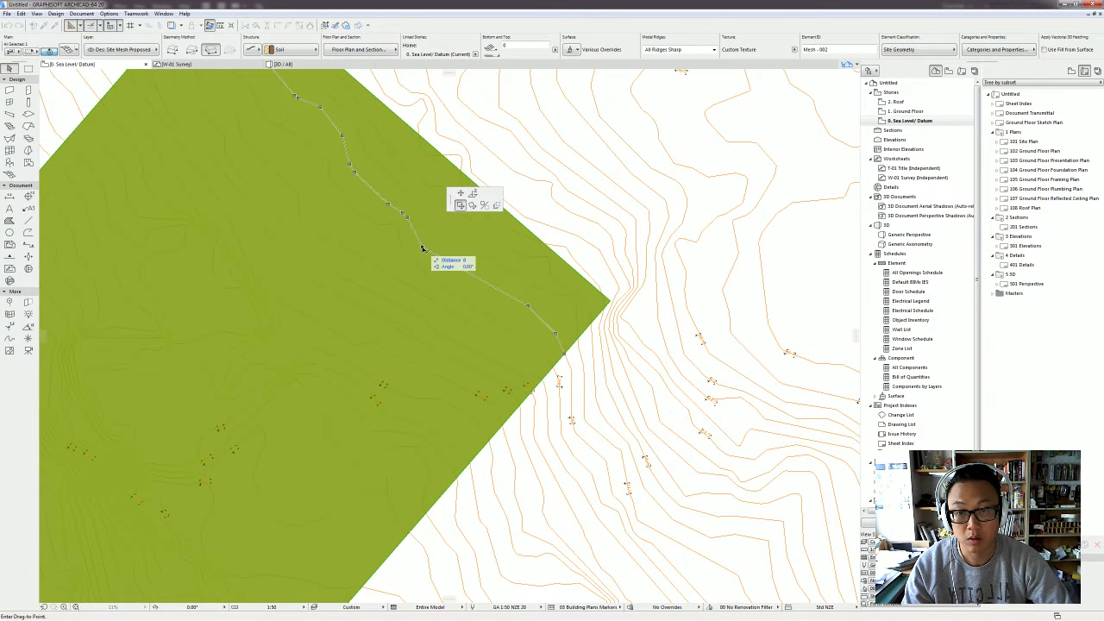
left_click(472, 199)
type("2")
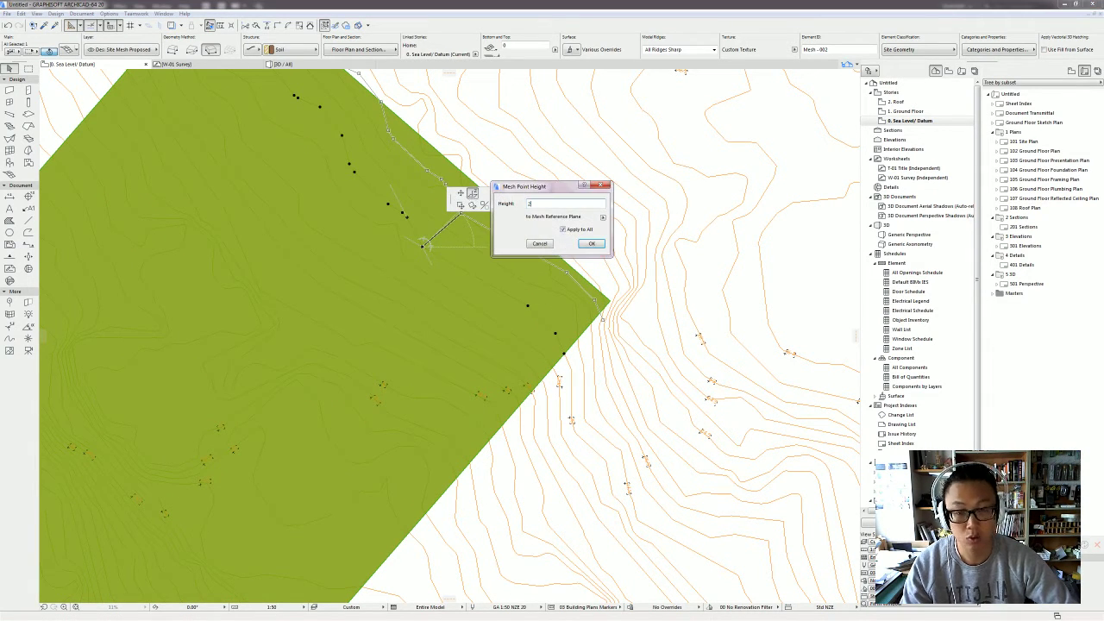
type("8000")
key("Return")
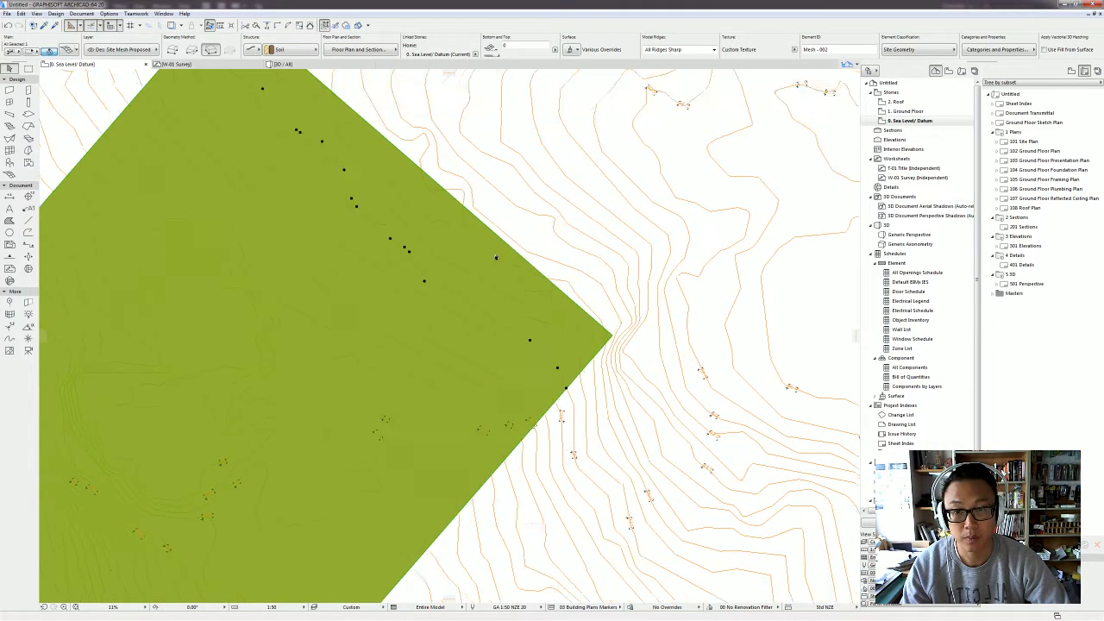
Step: Set the mesh point height of the short curved contour midway along the northeastern edge to 26500, applied to all points
scroll(419, 244, "up", 3)
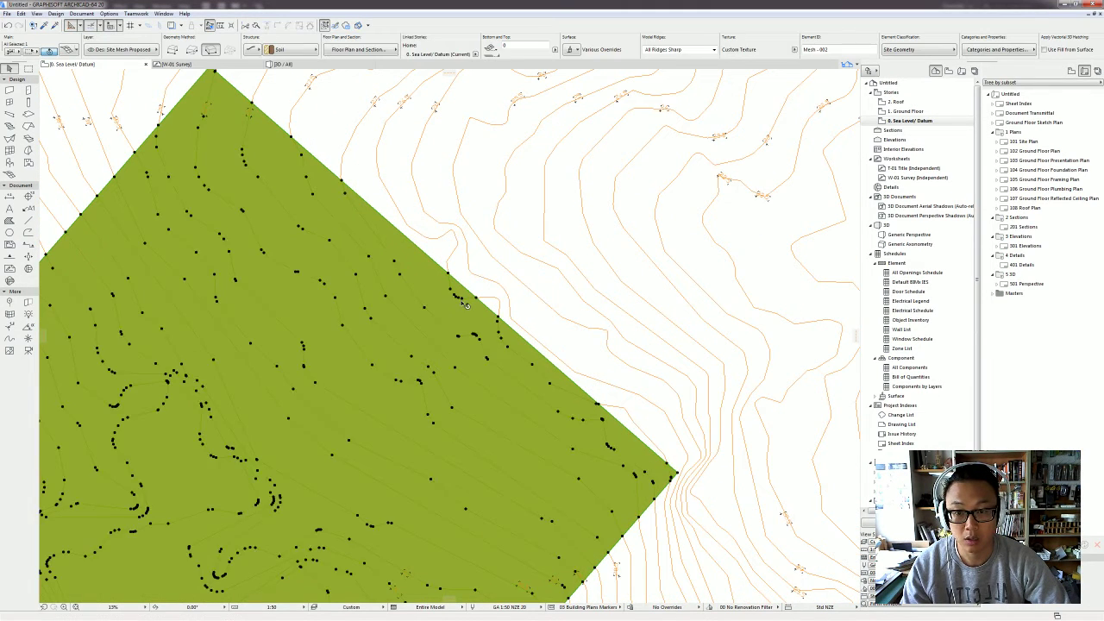
left_click(462, 299)
type("26500")
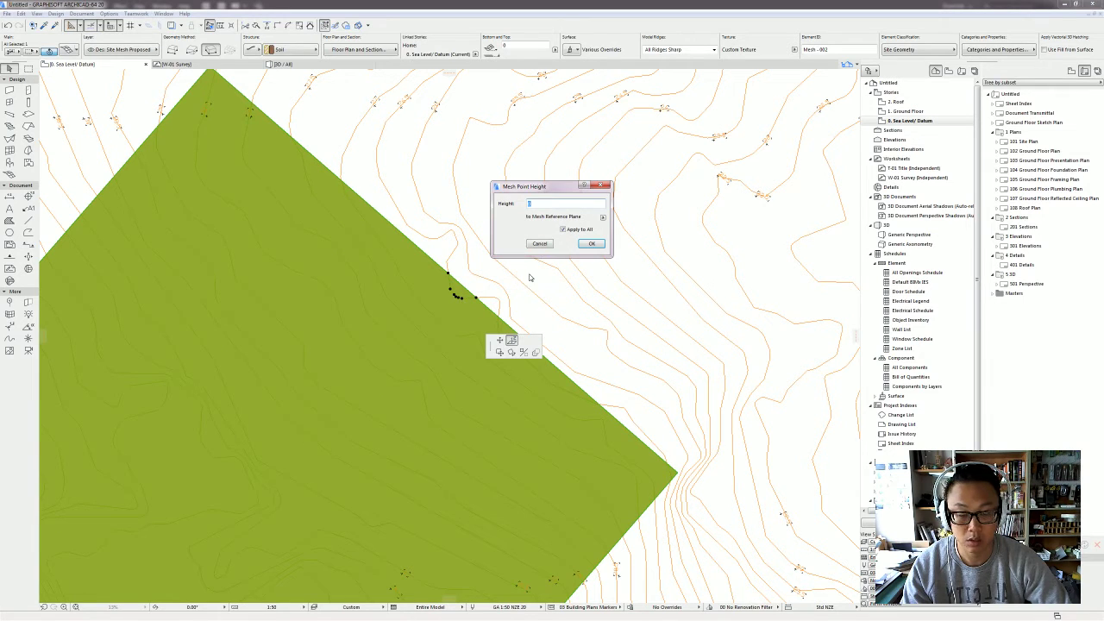
key("Return")
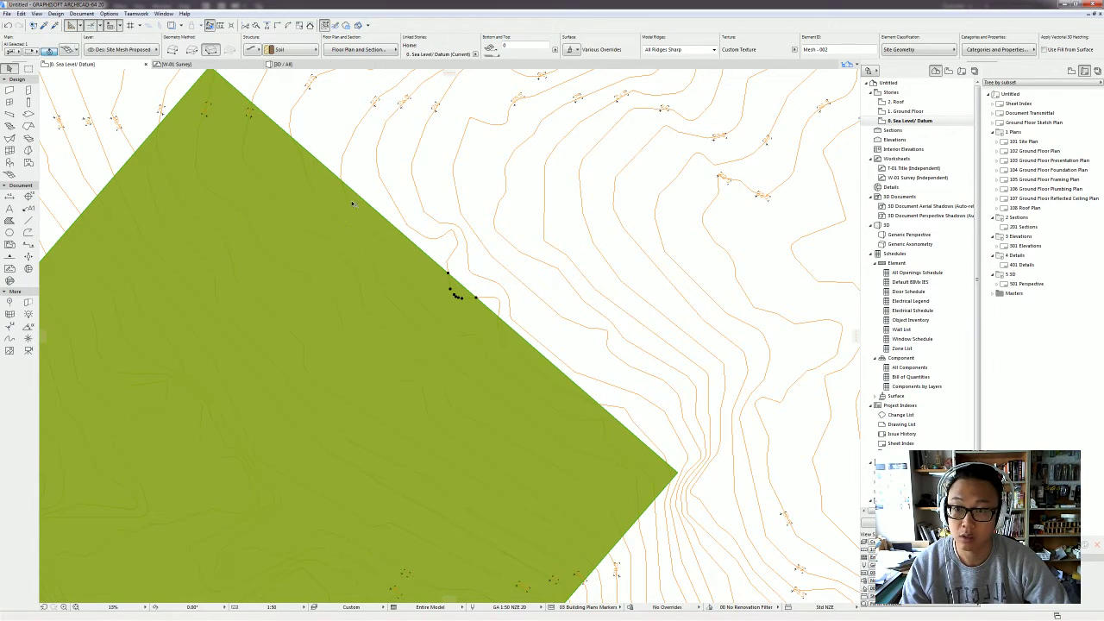
Step: Show the site mesh in 3D, examine the uneven corner from above, and return to the floor plan
key("F3")
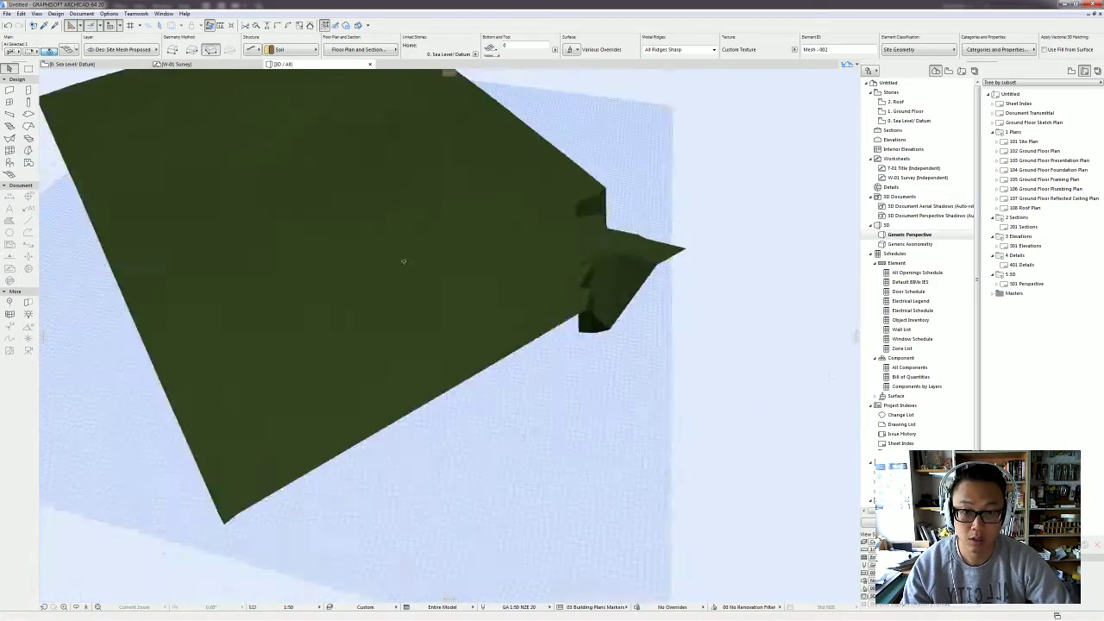
middle_click_drag(403, 261, 471, 362, "shift")
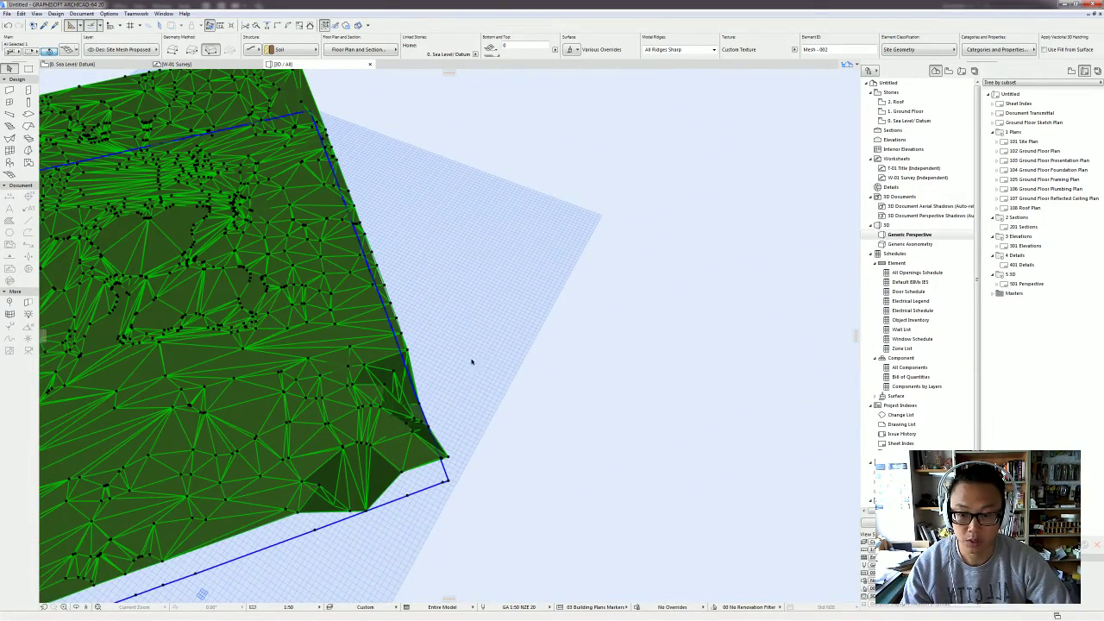
key("F2")
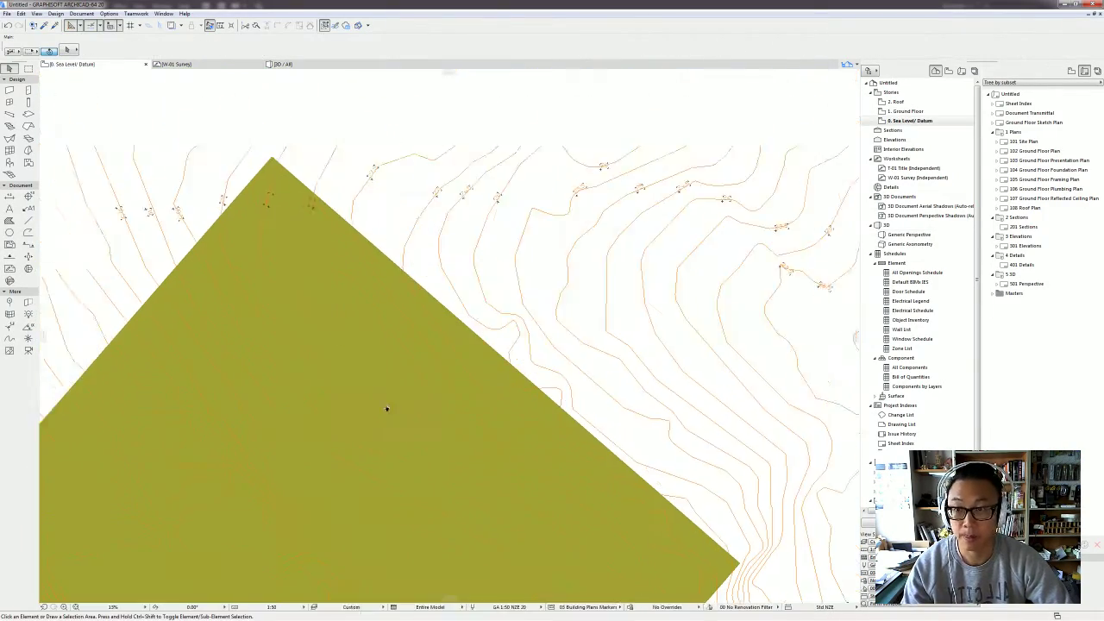
Step: Set the mesh point height of the 27.5 contour crossing the northeastern edge near the northern corner to 27500, applied to all points
left_click(382, 288)
left_click(398, 281)
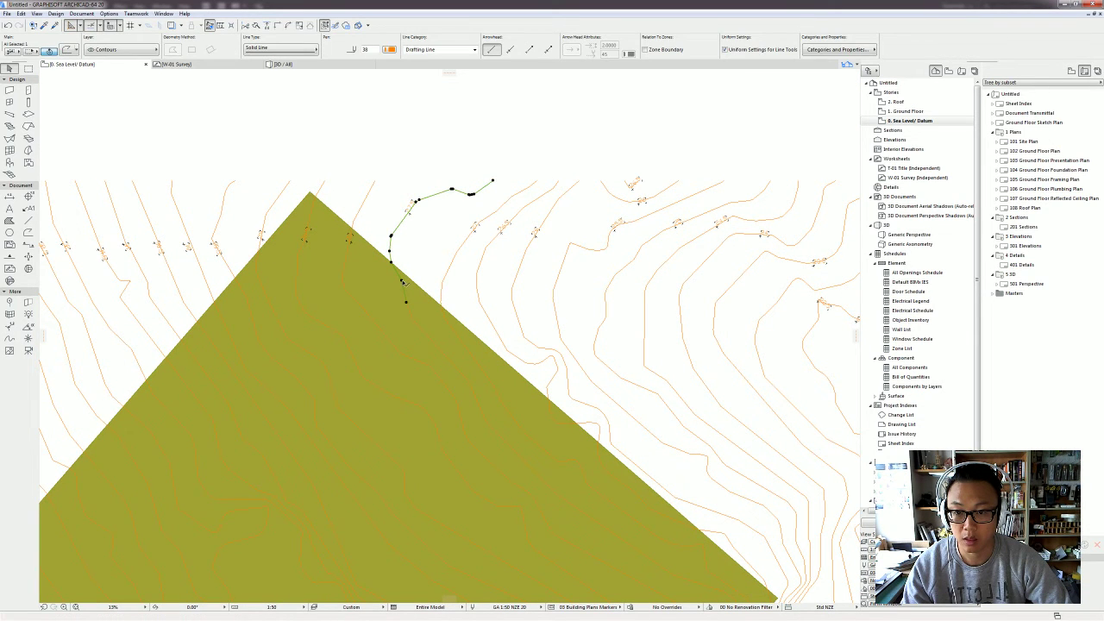
key("Escape")
left_click(418, 309)
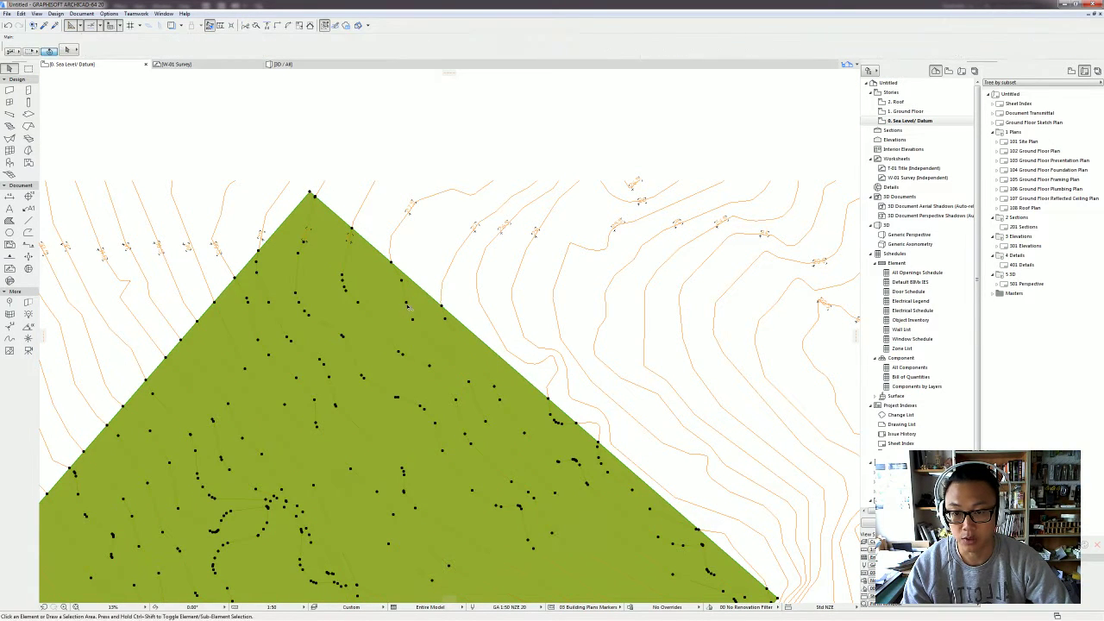
left_click(406, 305)
left_click(414, 315)
left_click(407, 294)
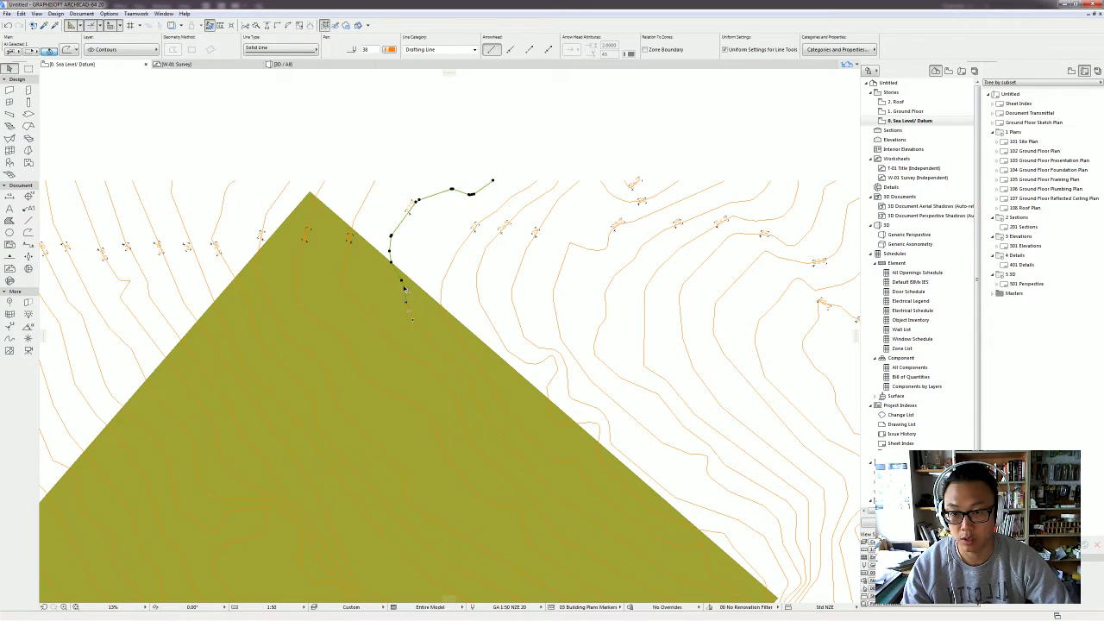
left_click(411, 290)
left_click(401, 281)
left_click(451, 321)
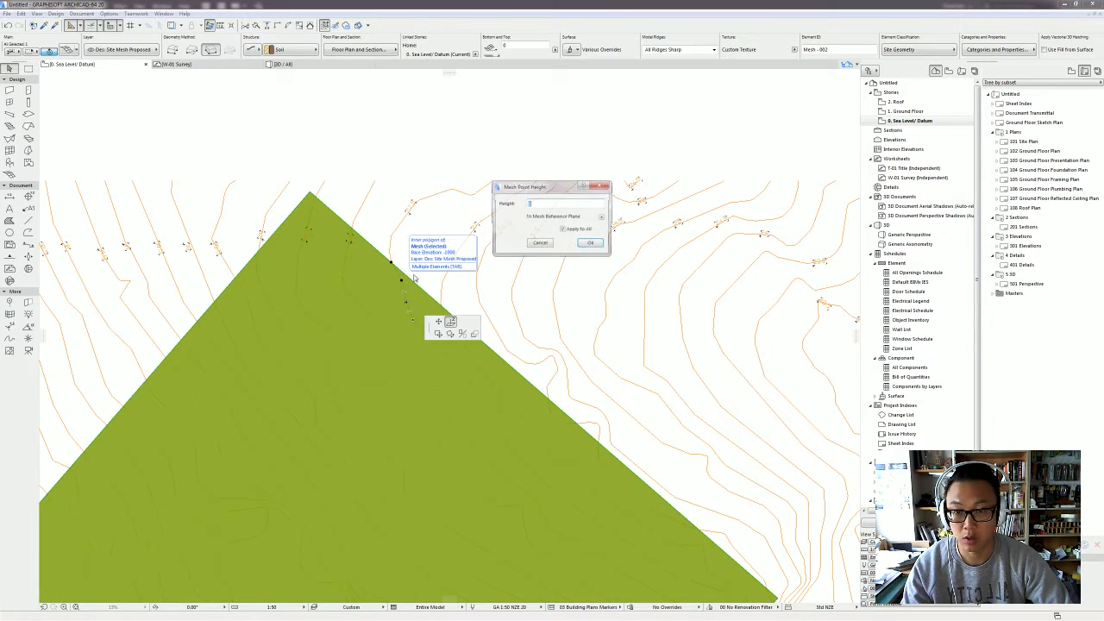
type("27500")
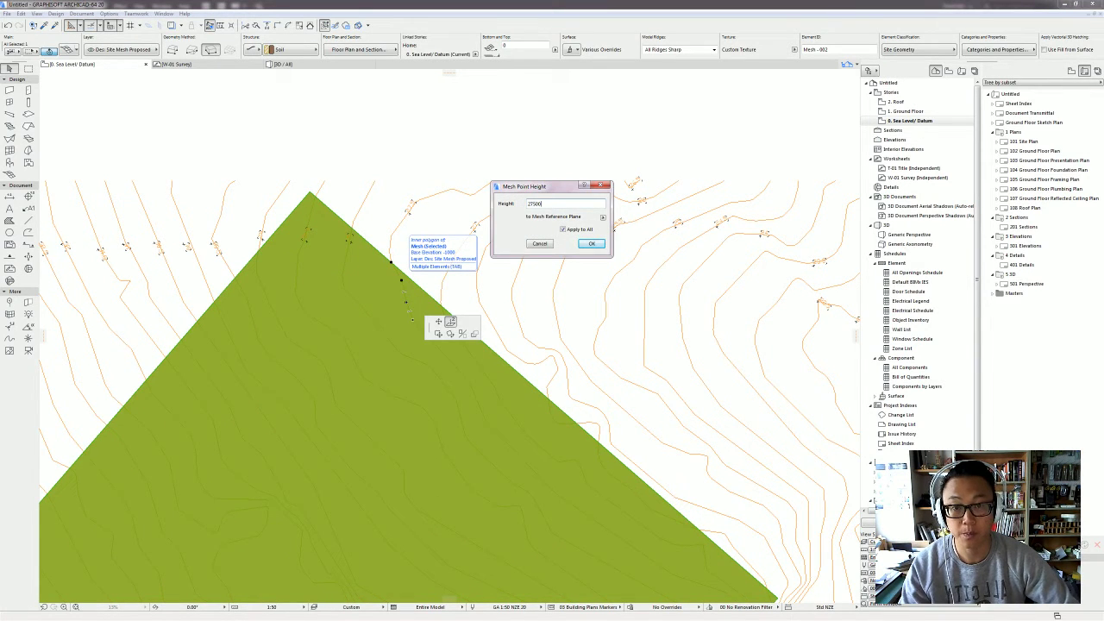
key("Return")
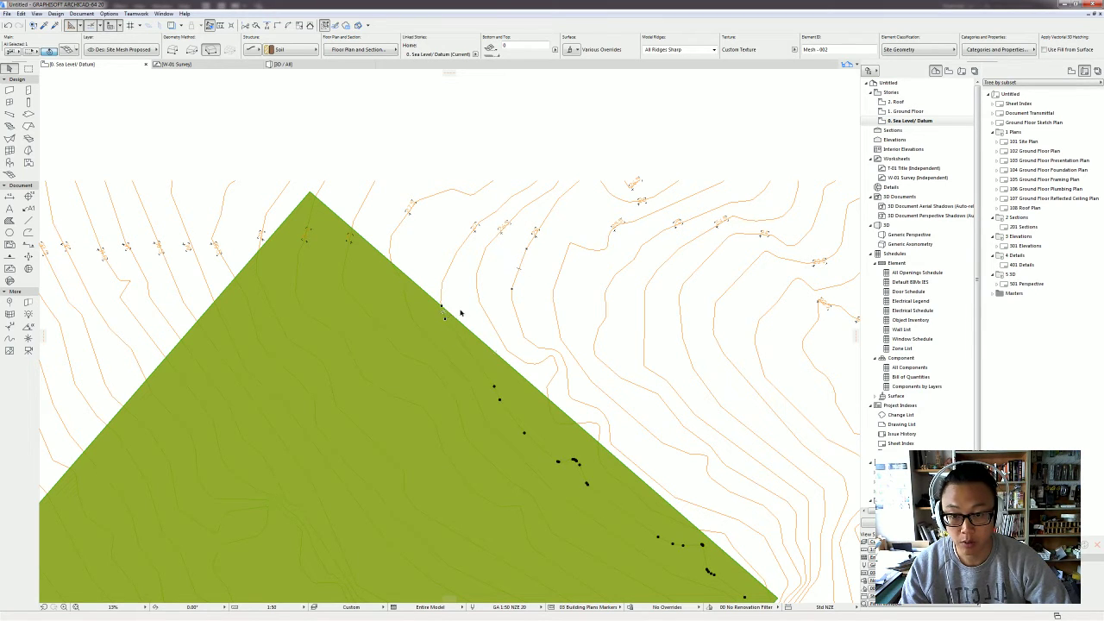
Step: Check the mesh point height of the 28 contour beside the northern corner against its survey label
left_click(343, 276)
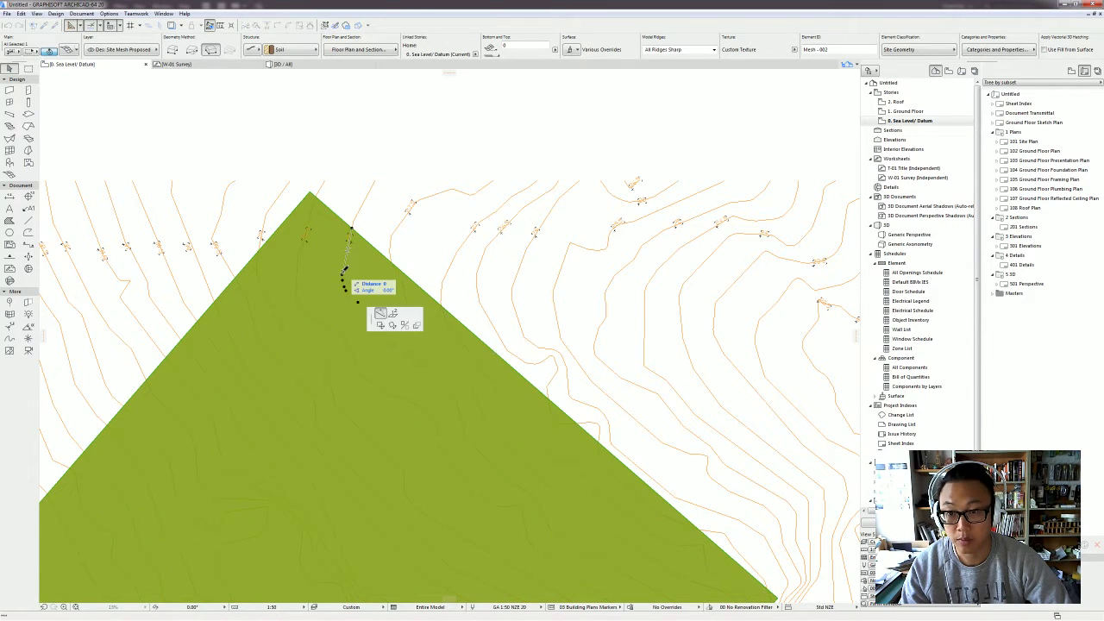
left_click(393, 315)
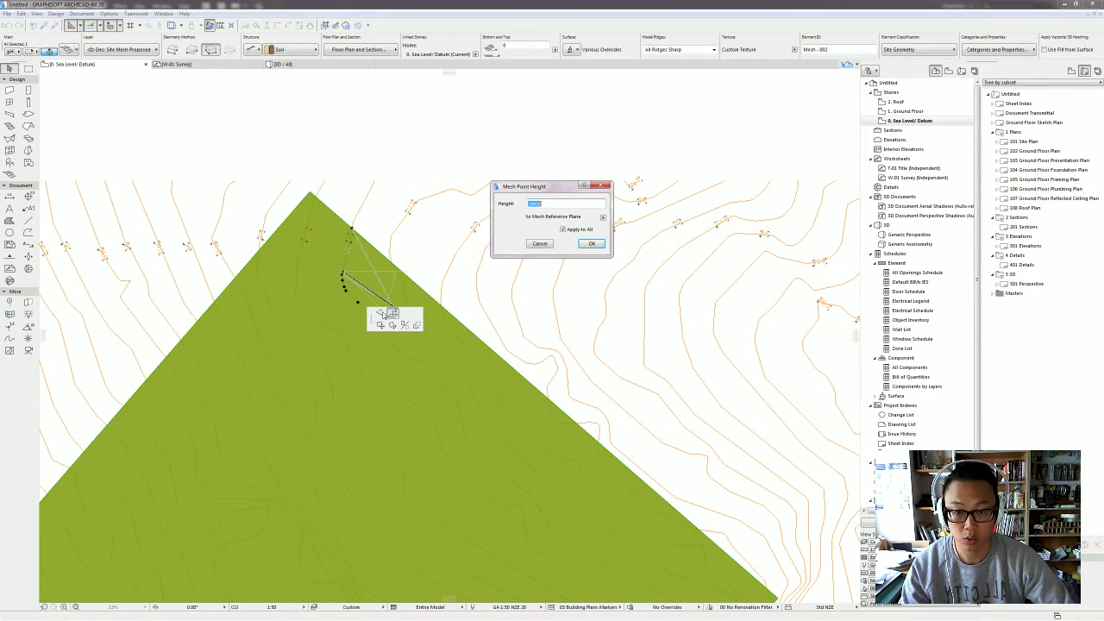
key("Escape")
scroll(371, 264, "up", 3)
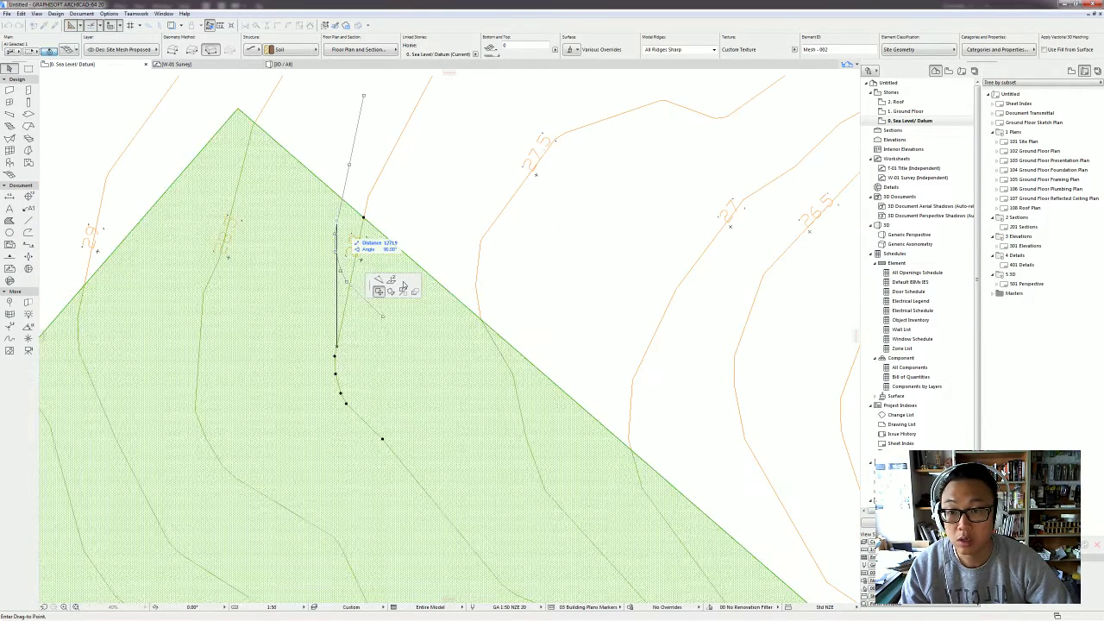
left_click(394, 282)
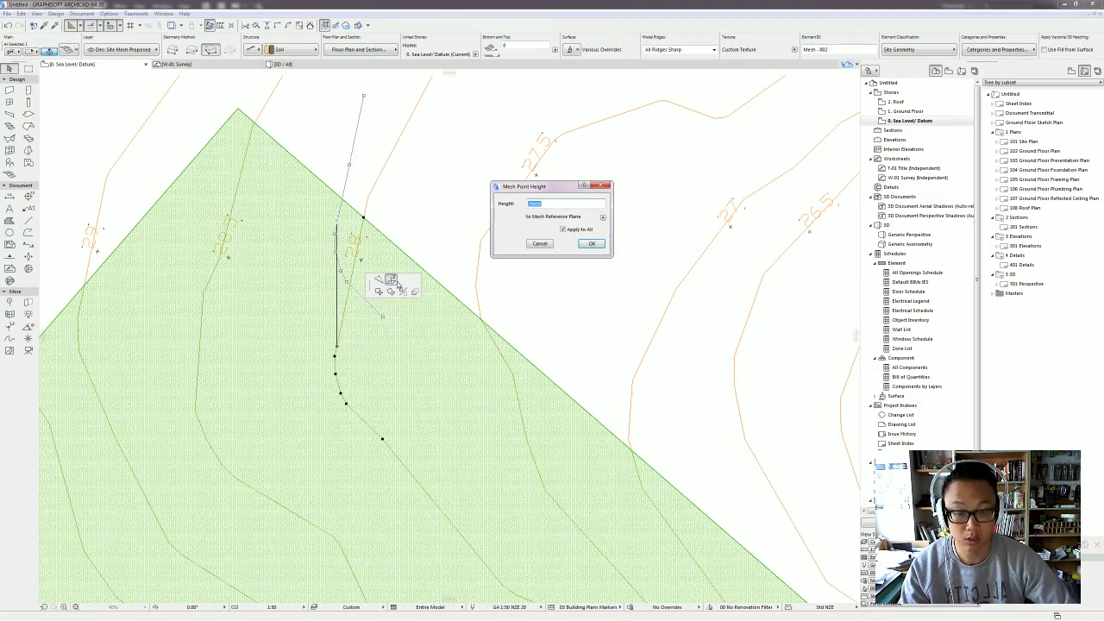
key("Escape")
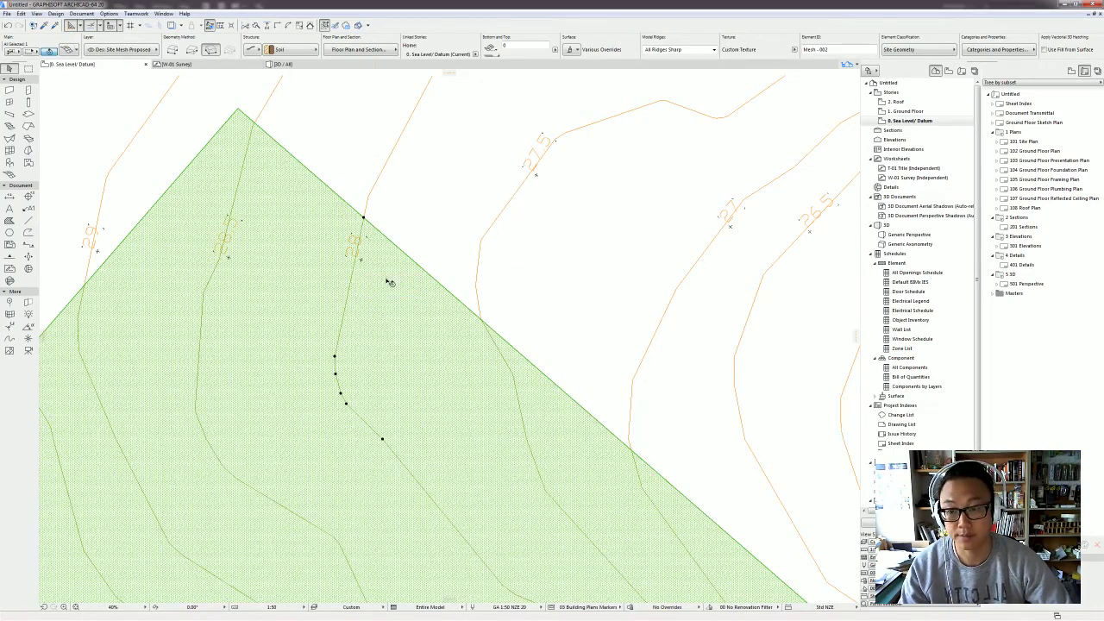
Step: Check the mesh point height of the 28.5 contour running down from the northern corner
scroll(389, 284, "down", 2)
left_click(275, 338)
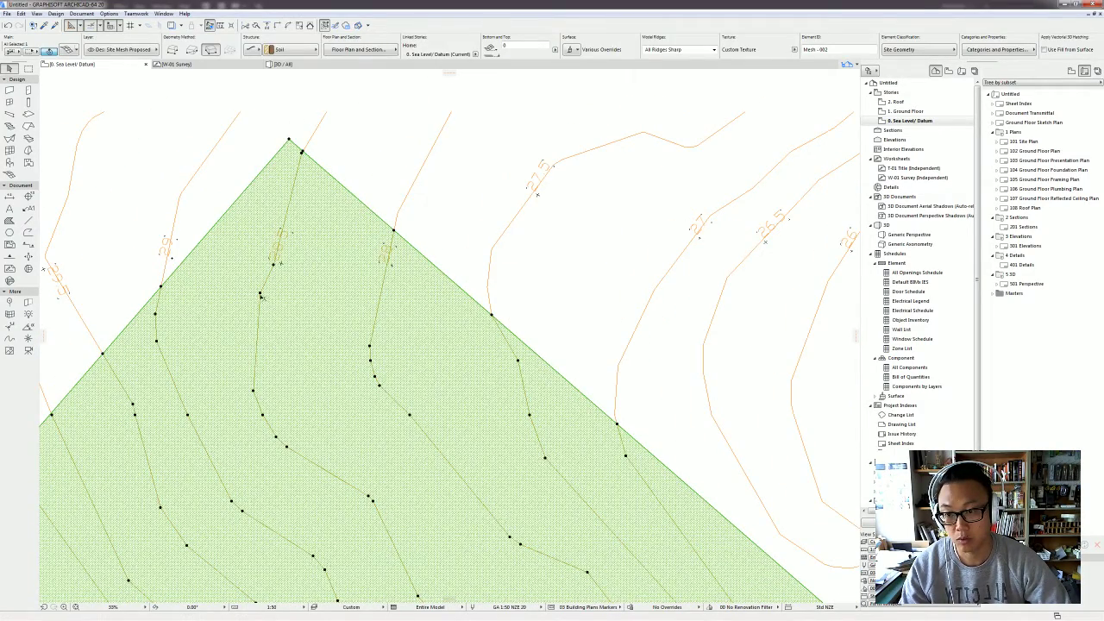
left_click(260, 294)
left_click(297, 328)
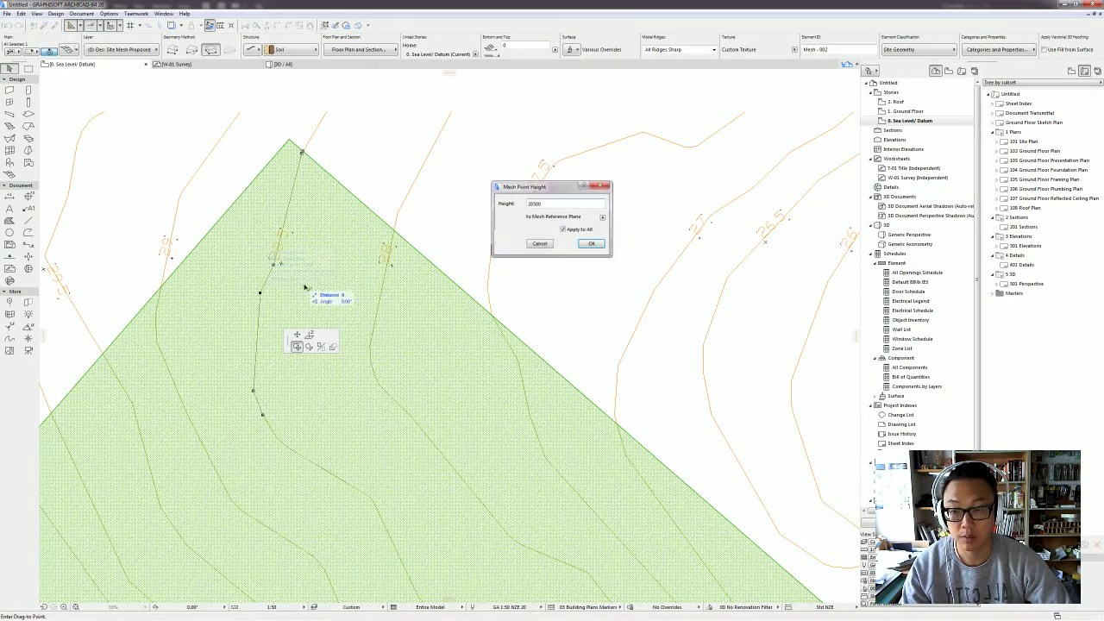
key("Return")
Step: Set the mesh point height of the 29 contour starting at the northwestern edge nearest the northern corner to 29000, applied to all points
scroll(270, 328, "down", 2)
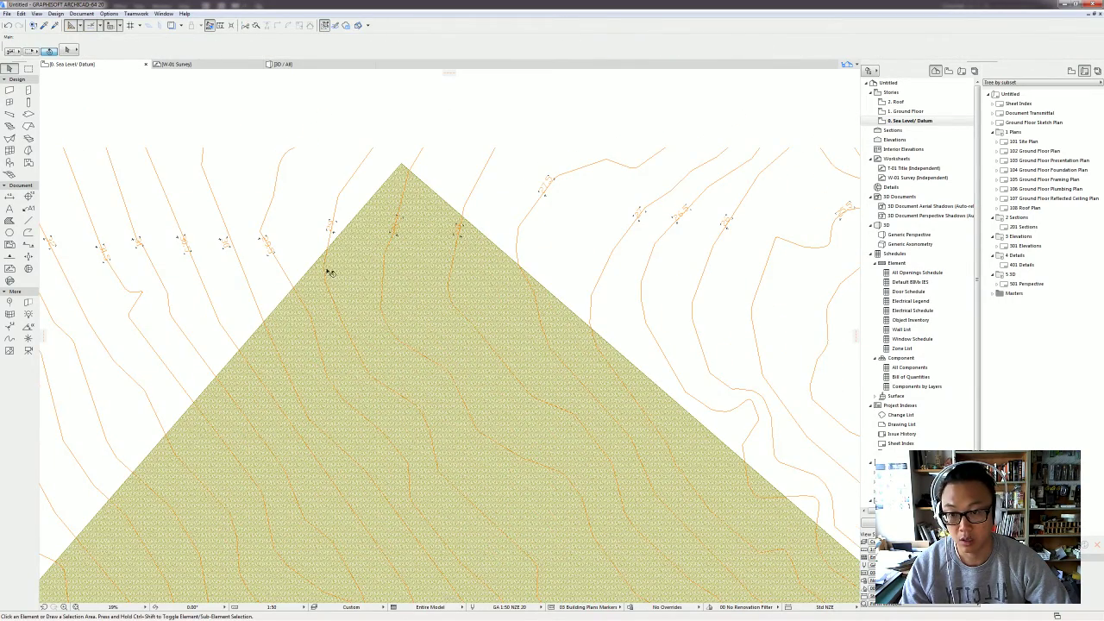
left_click(326, 270)
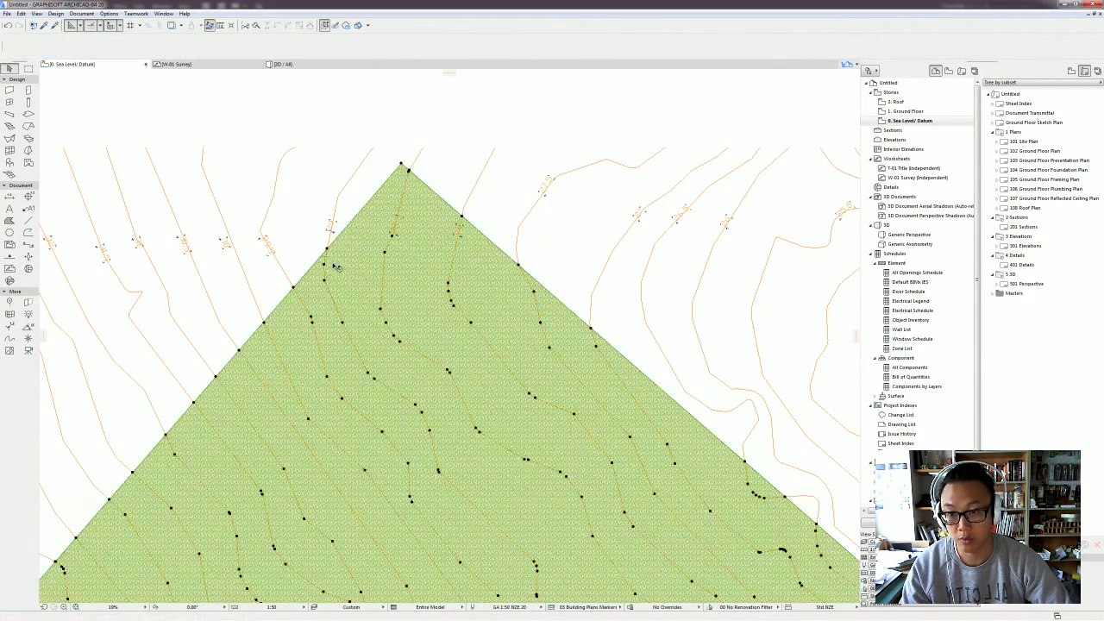
left_click(325, 269)
key("Escape")
left_click(325, 265)
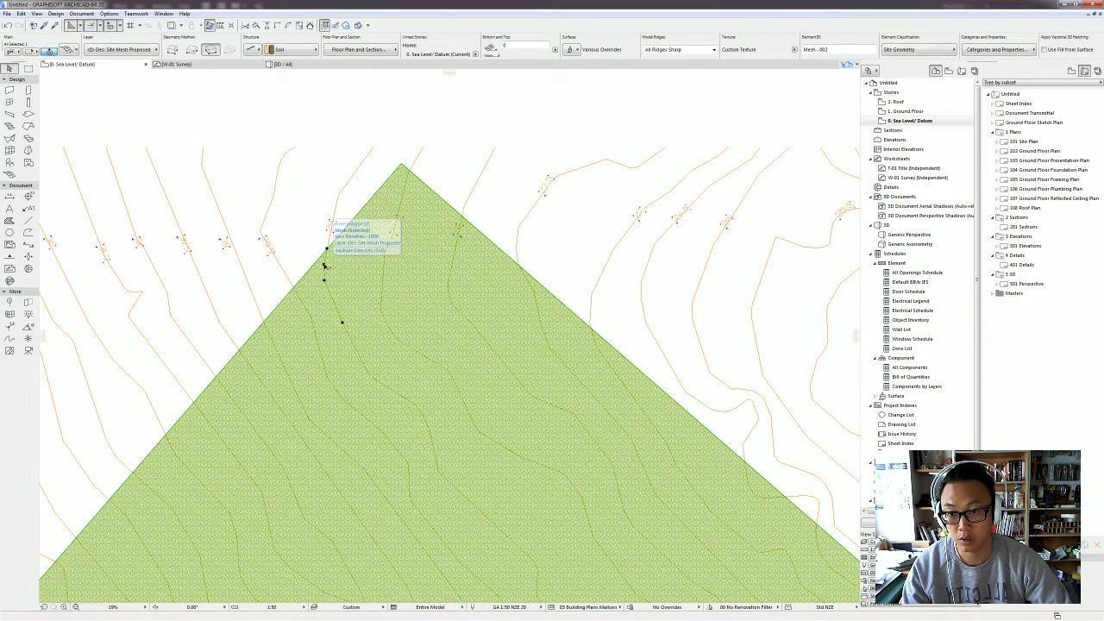
left_click(375, 307)
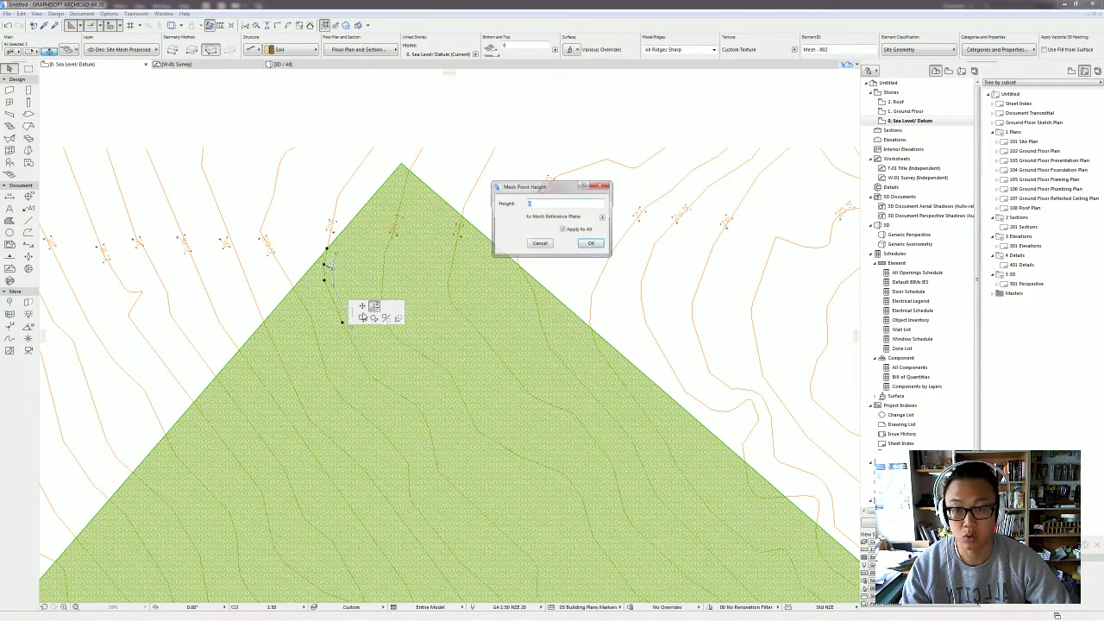
type("29000")
key("Return")
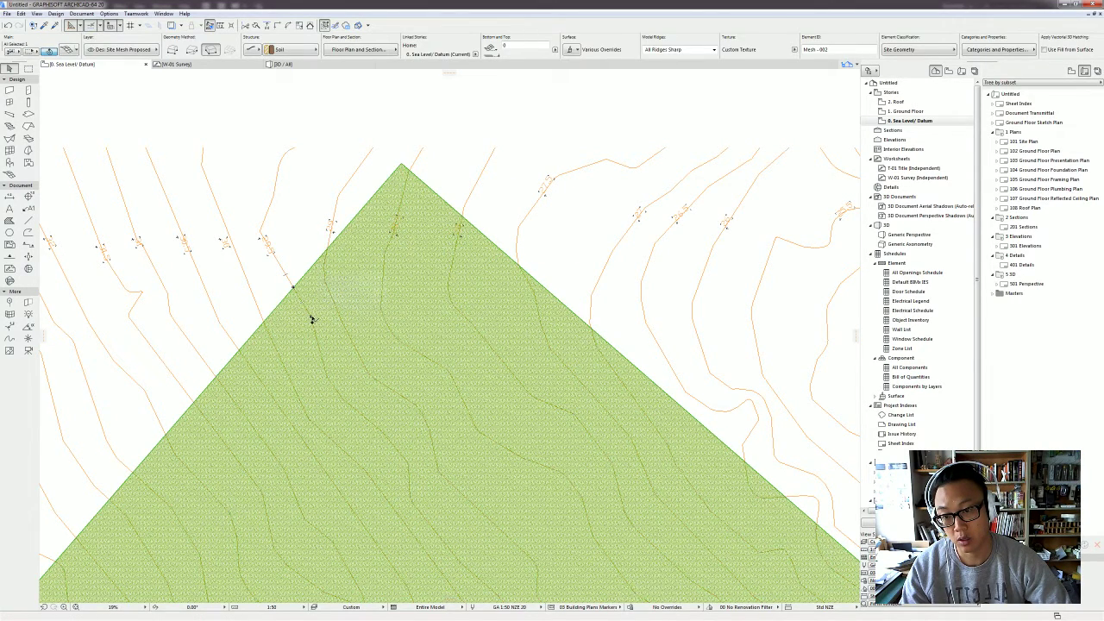
Step: Set the mesh point height of the adjacent contour farther along the northwestern edge to 29500, applied to all points
left_click(313, 319)
left_click(362, 357)
type("29500")
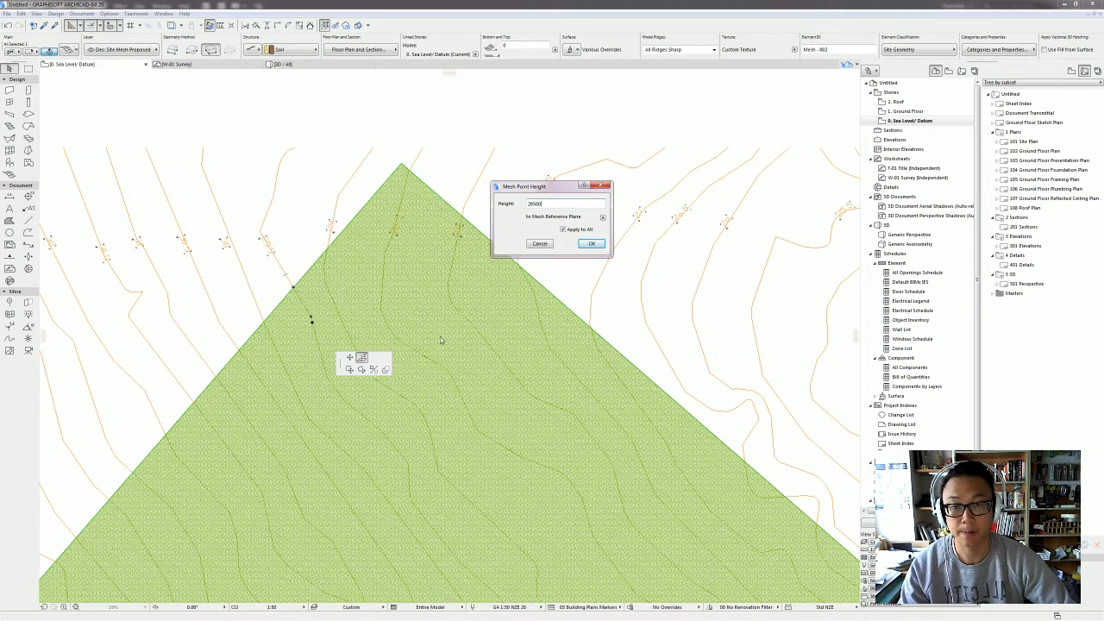
key("Return")
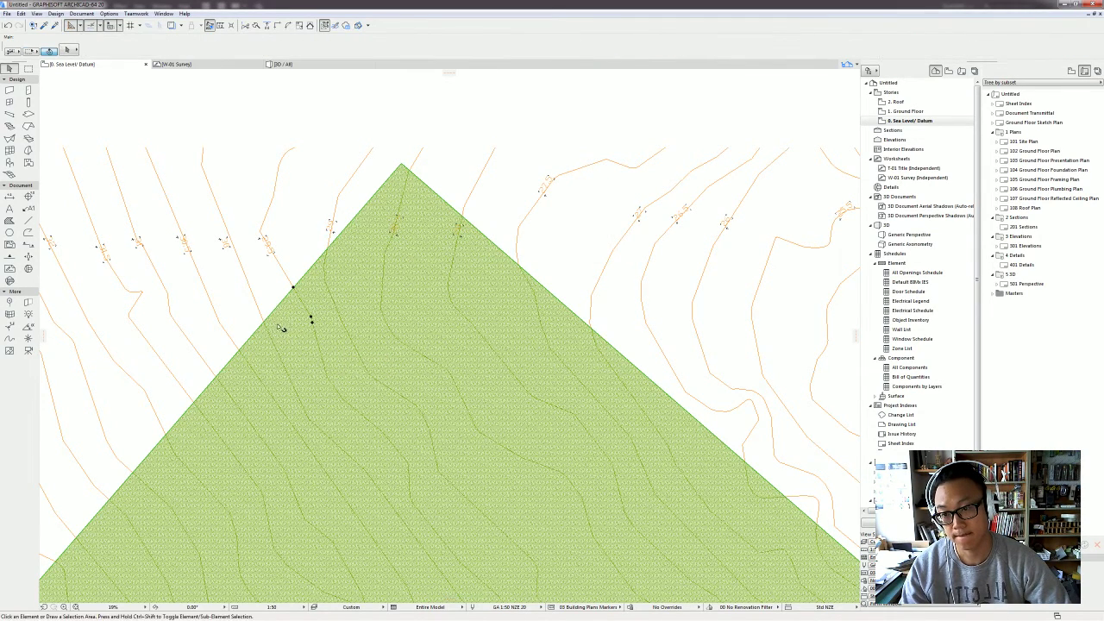
left_click(382, 338)
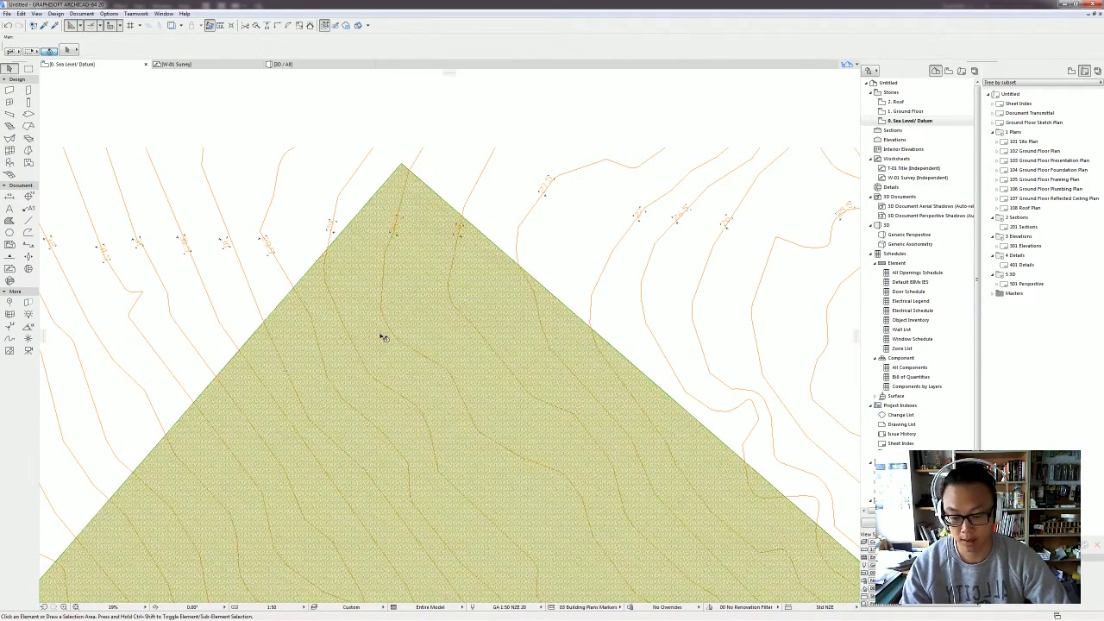
Step: Show the site mesh in 3D and examine the northern corner and its point up close
key("F3")
middle_click_drag(421, 369, 503, 333, "shift")
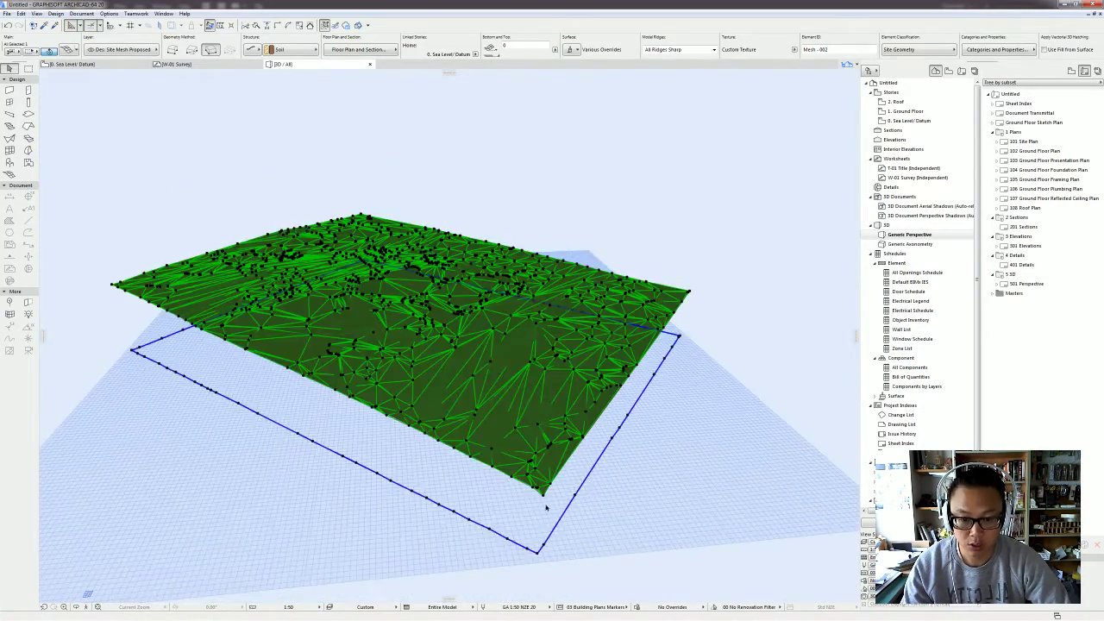
scroll(544, 498, "up", 5)
middle_click_drag(538, 495, 552, 468, "shift")
key("Escape")
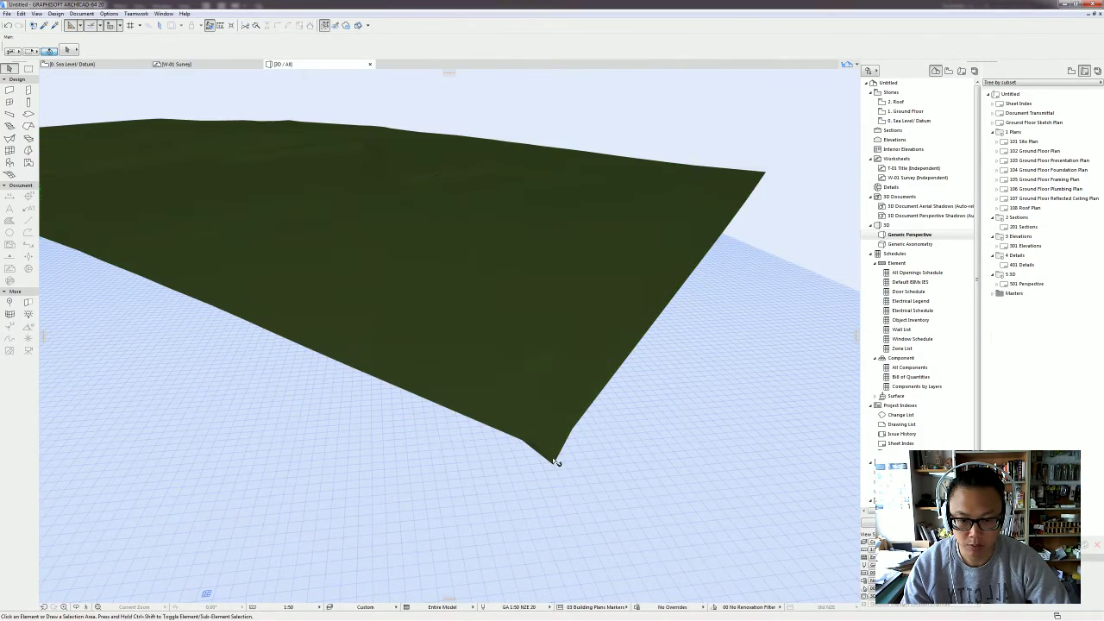
left_click(553, 464)
key("Escape")
left_click(552, 467)
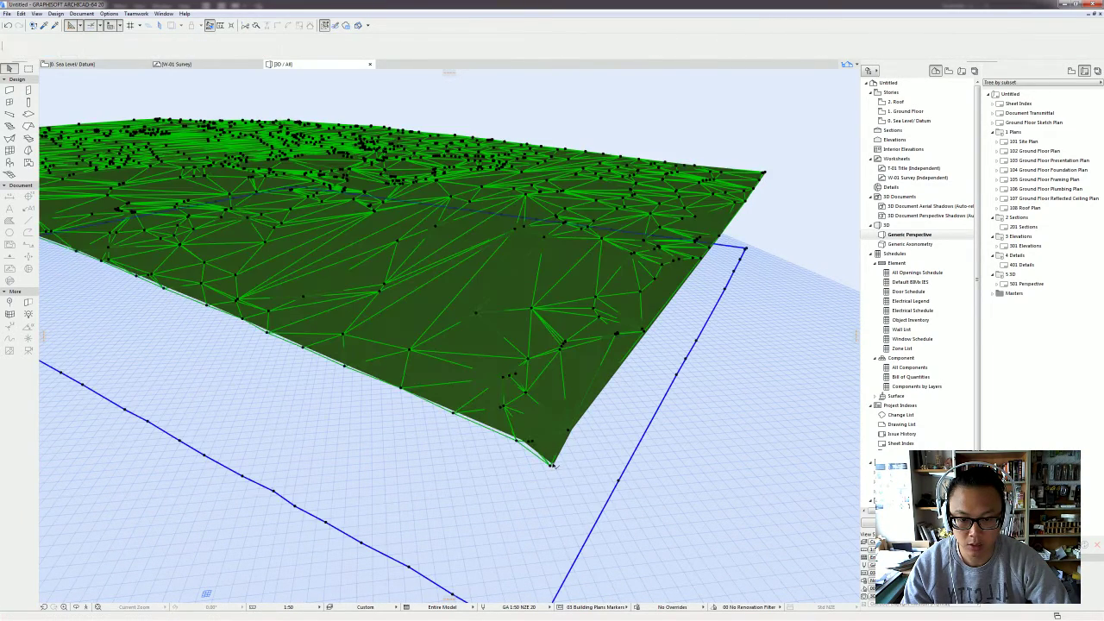
key("Escape")
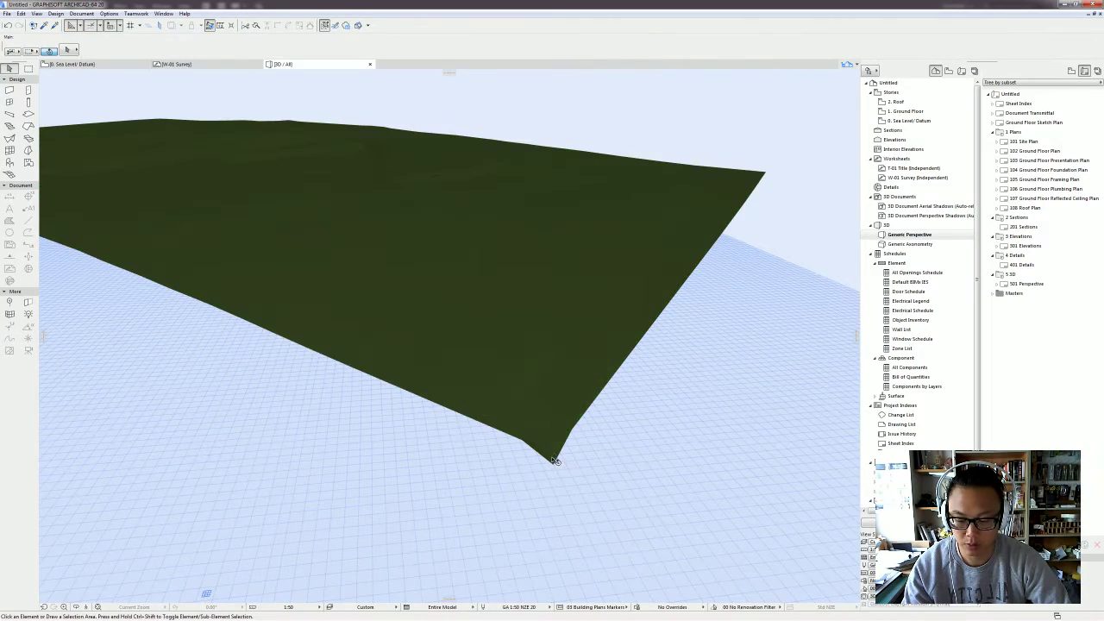
Step: Set the mesh point height of the site mesh's eastern corner to 25500 on the sea level plan, for that point only
key("F2")
scroll(209, 325, "down", 5)
scroll(300, 356, "up", 4)
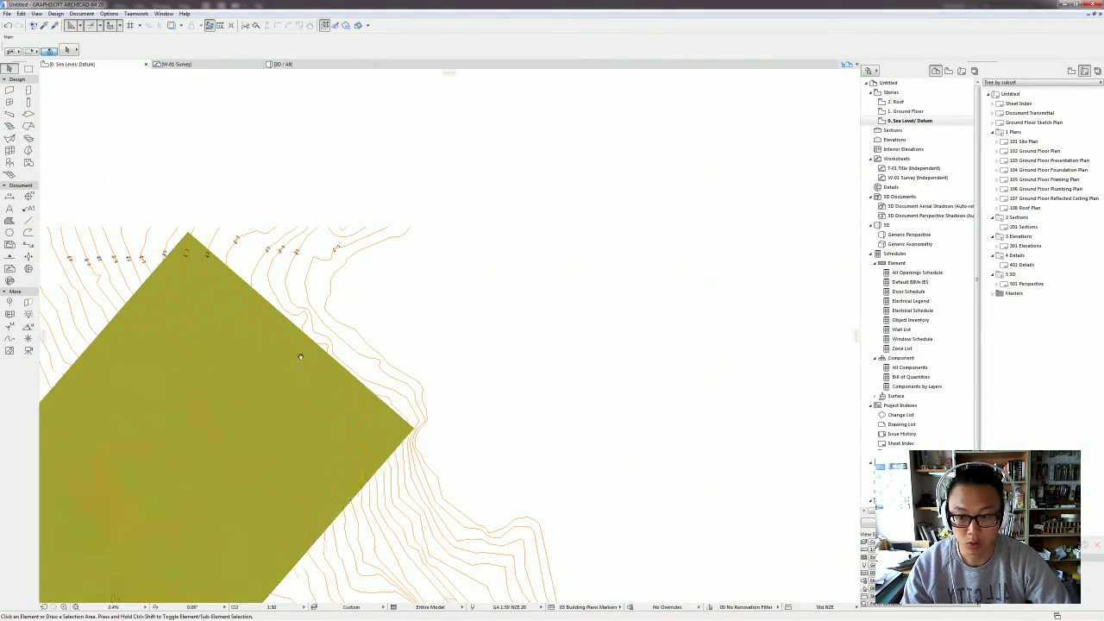
scroll(300, 356, "up", 3)
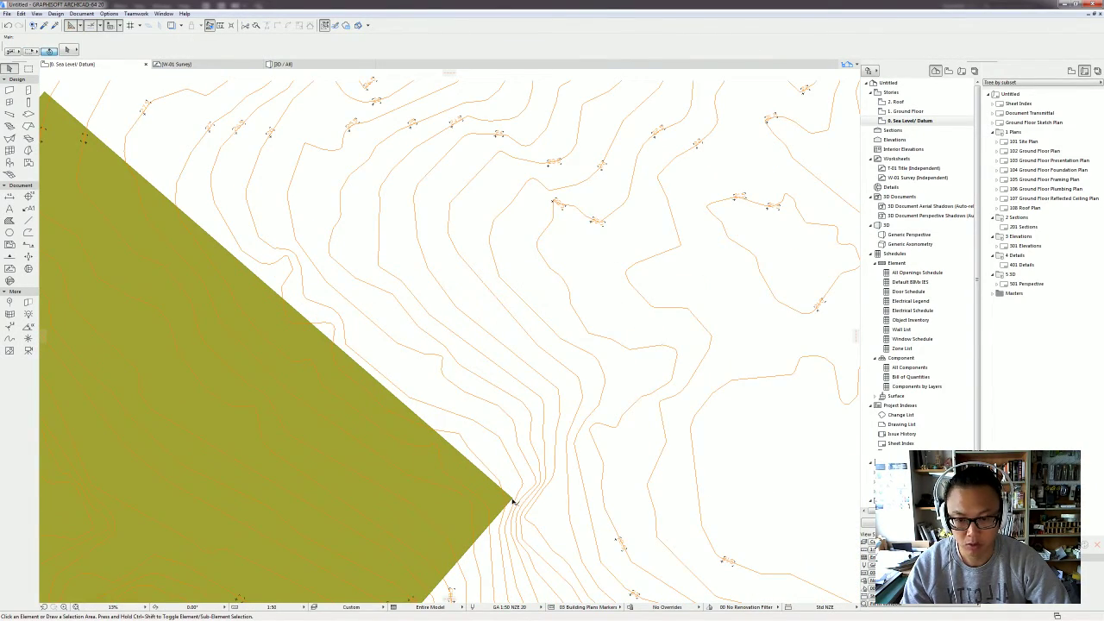
middle_click_drag(500, 510, 575, 422)
scroll(575, 421, "down", 1)
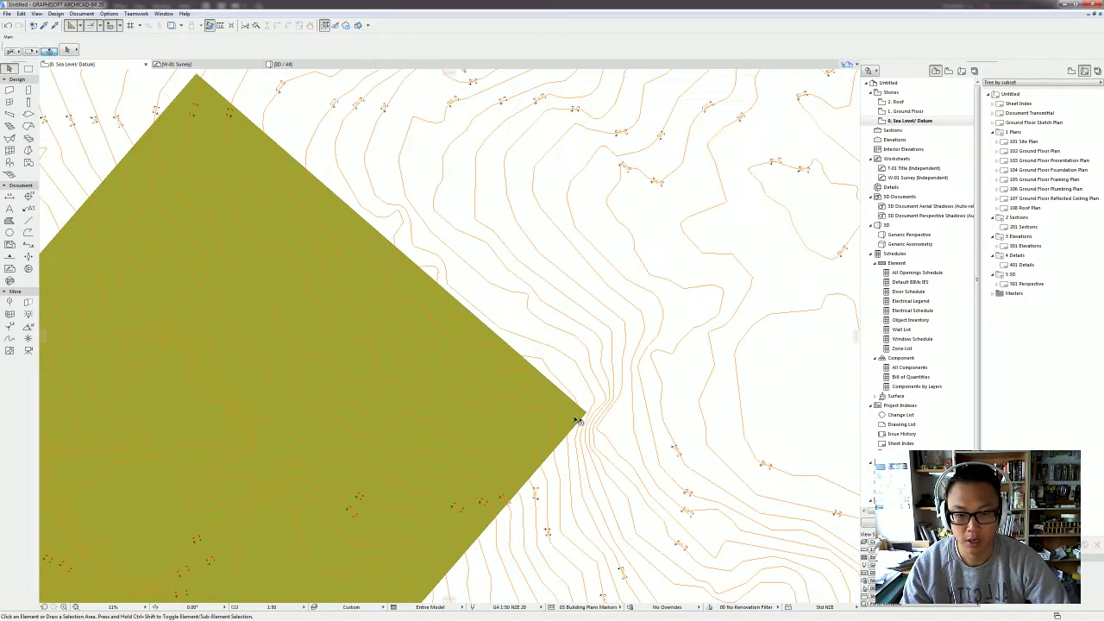
scroll(586, 409, "up", 4)
left_click(587, 410)
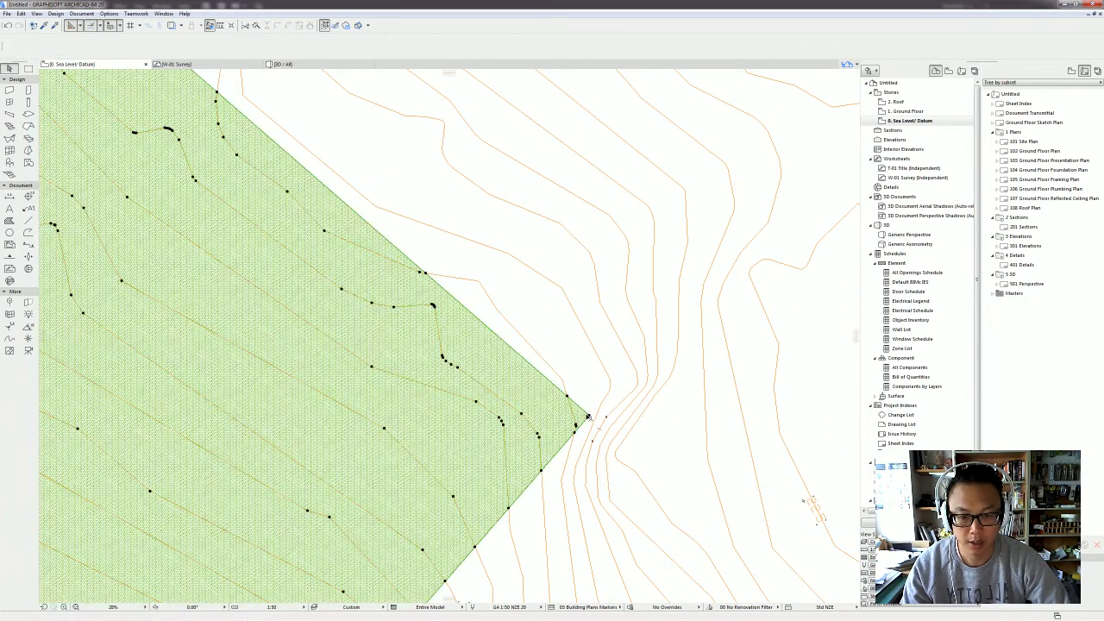
left_click(590, 418)
type("25000")
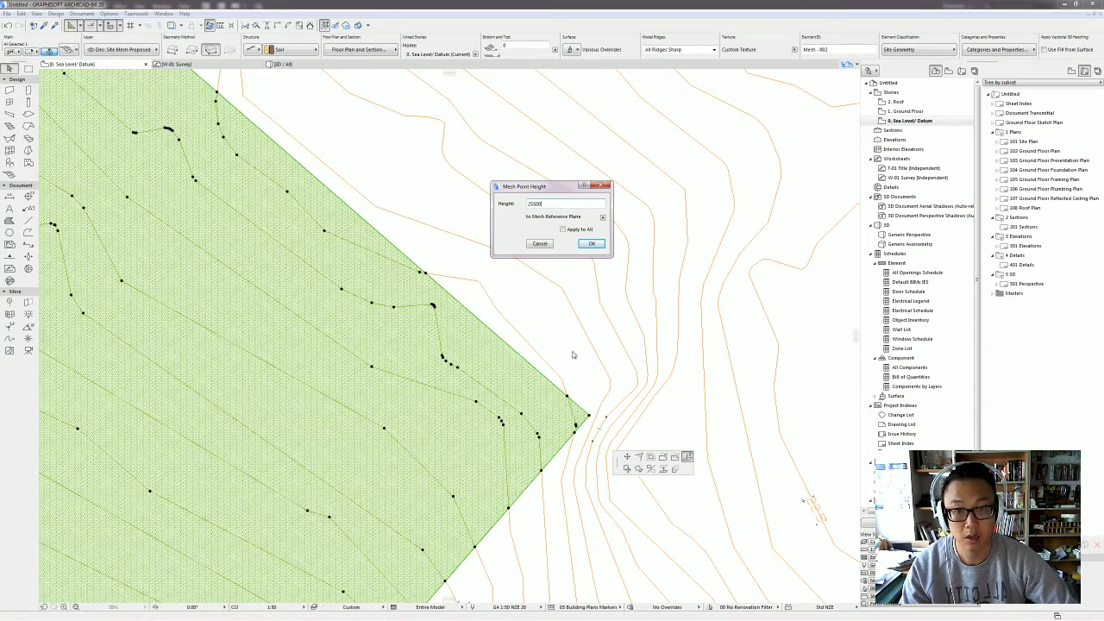
key("Return")
Step: Show the site mesh in 3D and examine the eastern corner and the overall surface from several angles
key("F3")
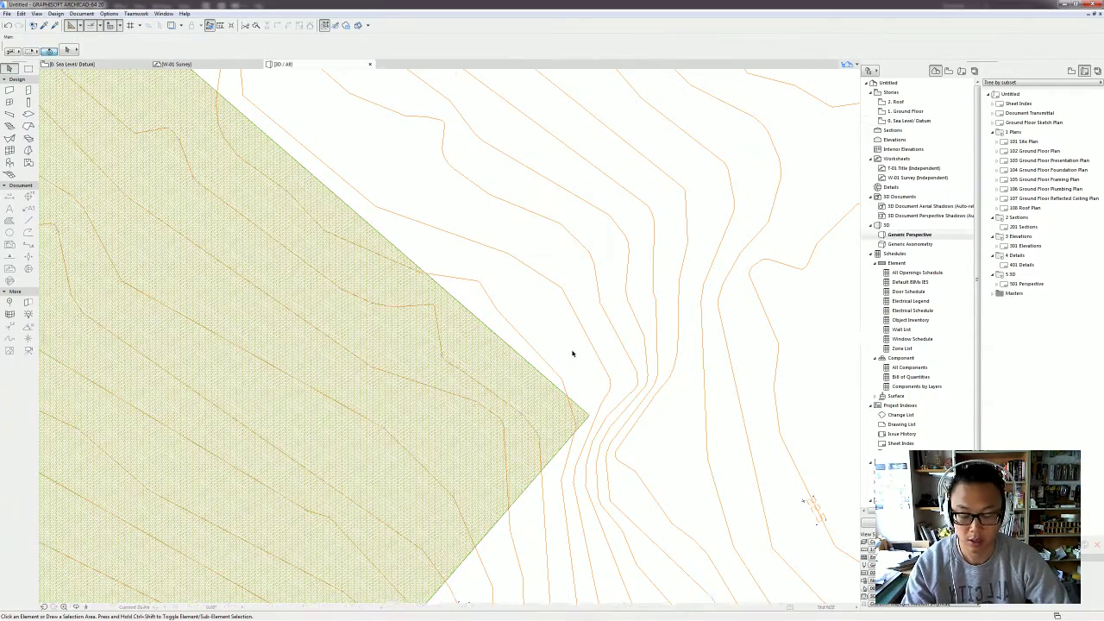
middle_click_drag(546, 457, 405, 476, "shift")
left_click(415, 472)
left_click(415, 472)
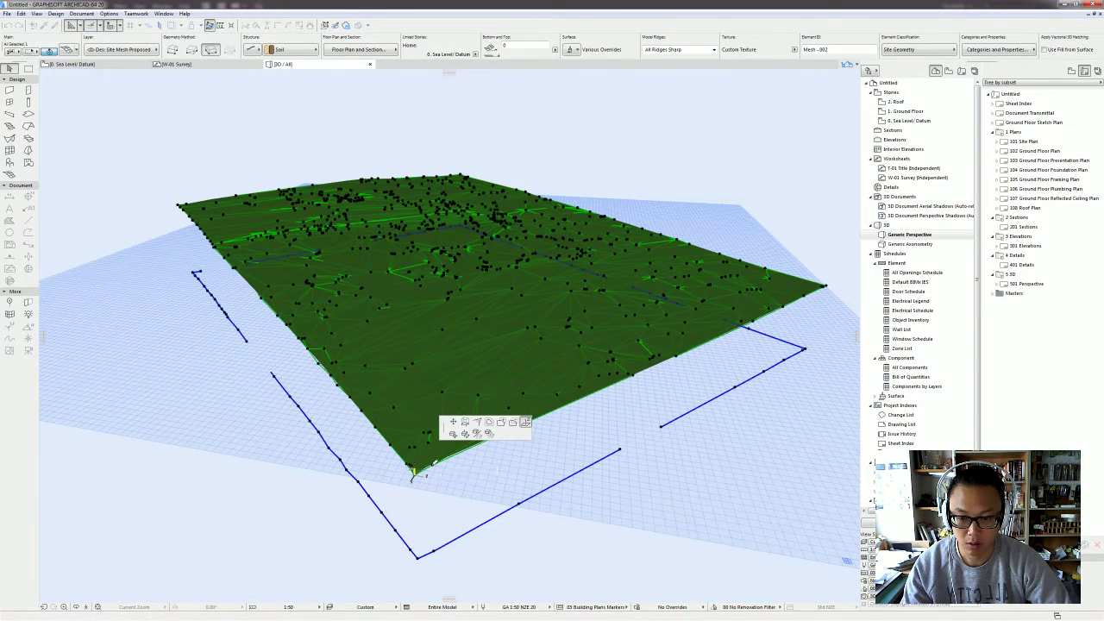
middle_click_drag(415, 473, 458, 472, "shift")
key("Escape")
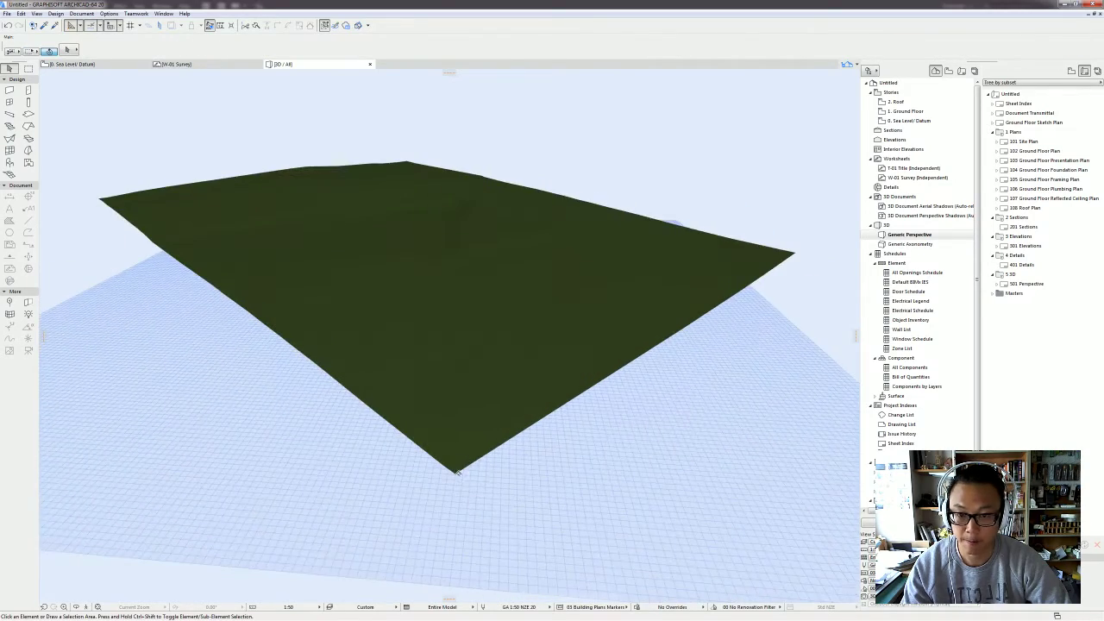
middle_click_drag(486, 409, 415, 320, "shift")
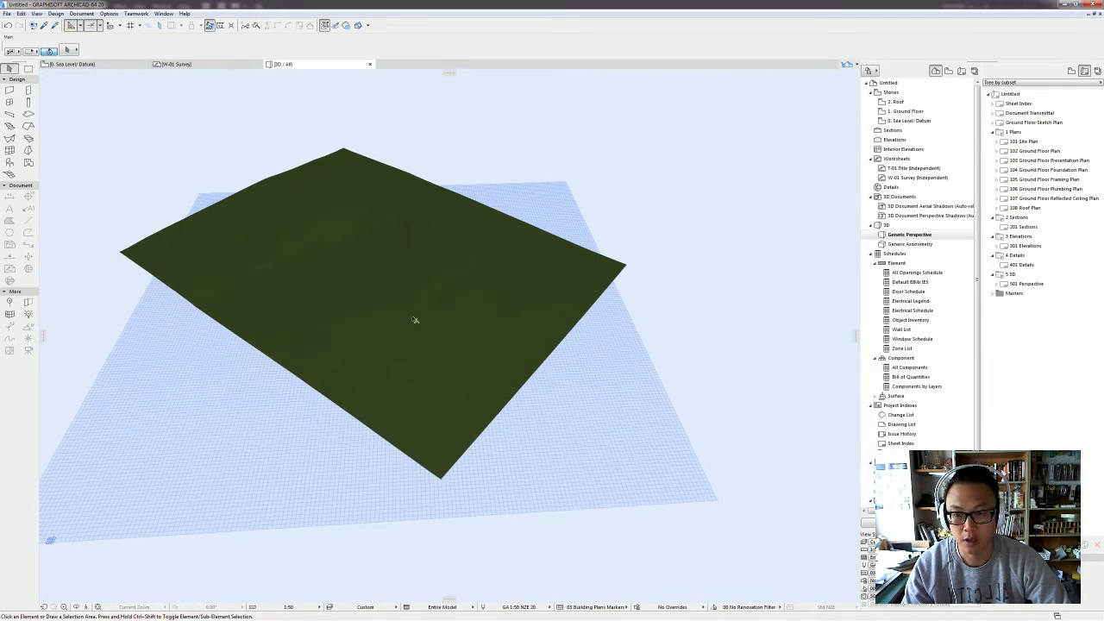
middle_click_drag(315, 377, 601, 358, "shift")
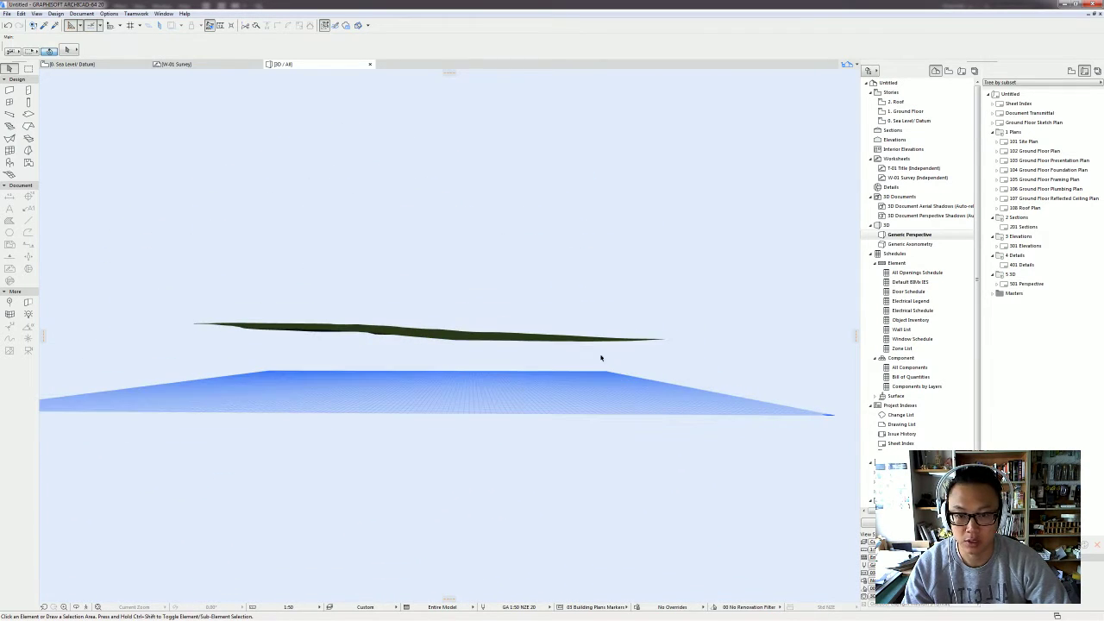
middle_click_drag(243, 339, 213, 272, "shift")
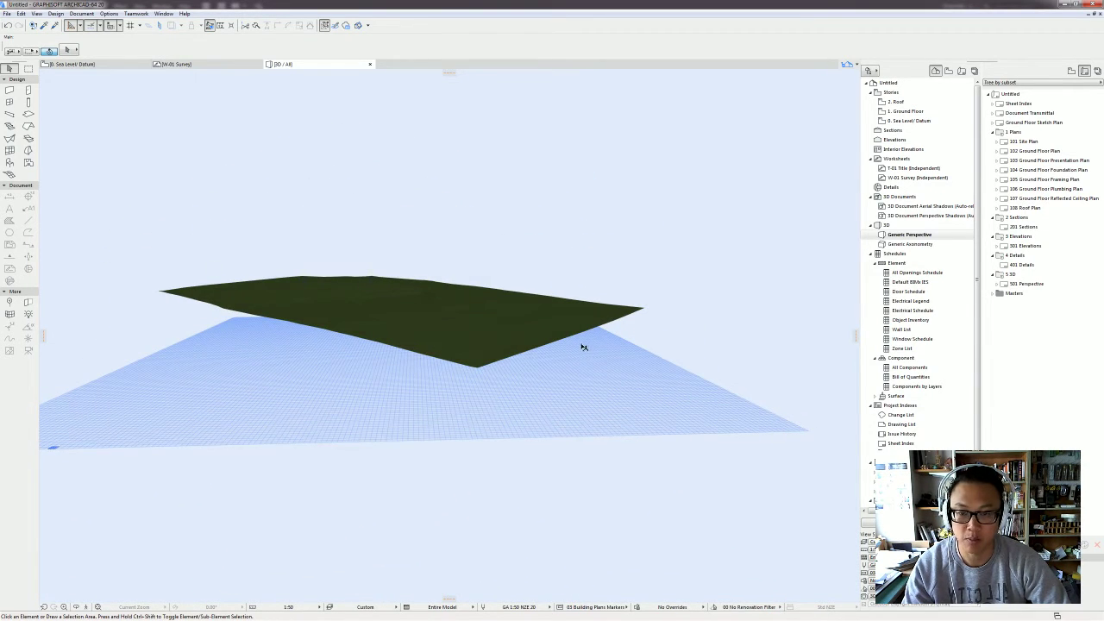
Step: Change the site mesh's structure from top surface only to a solid body
left_click(346, 311)
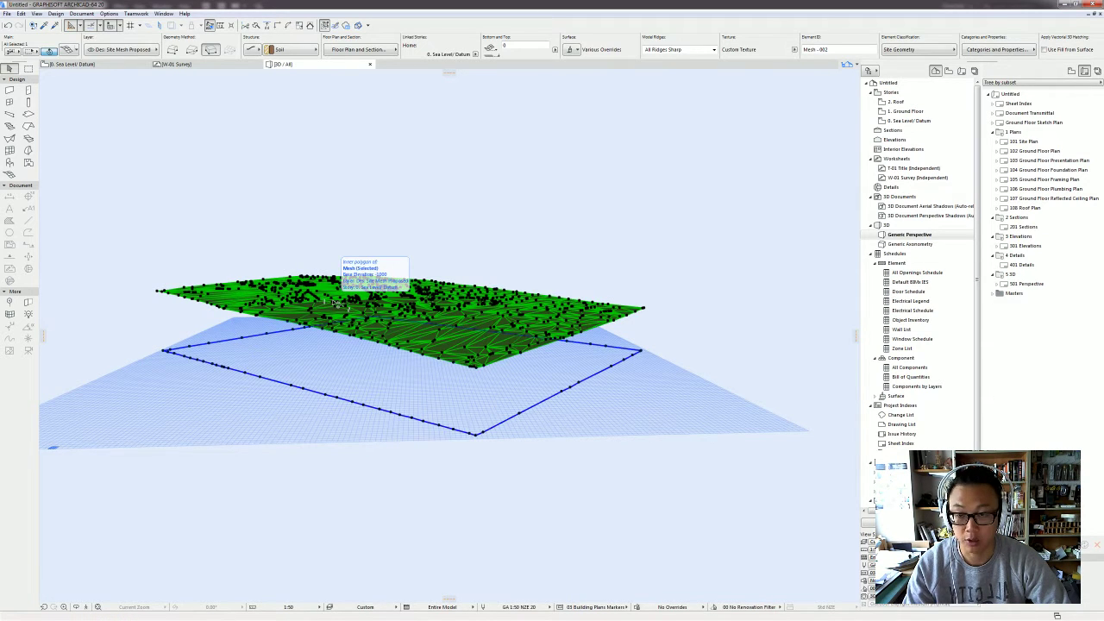
key("ctrl+t")
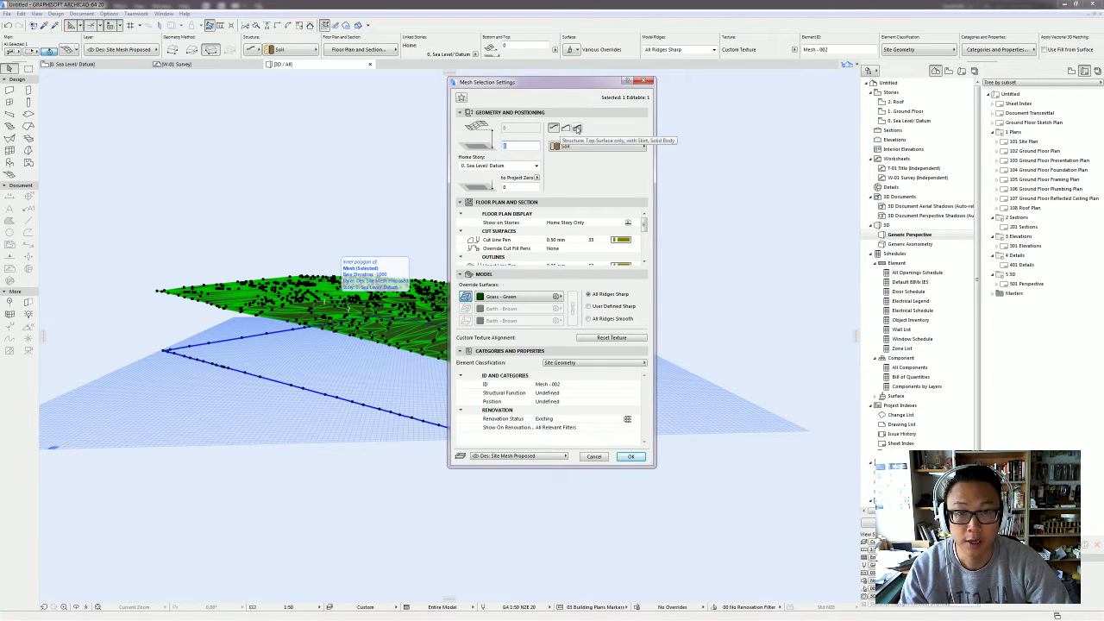
left_click(577, 129)
left_click(629, 456)
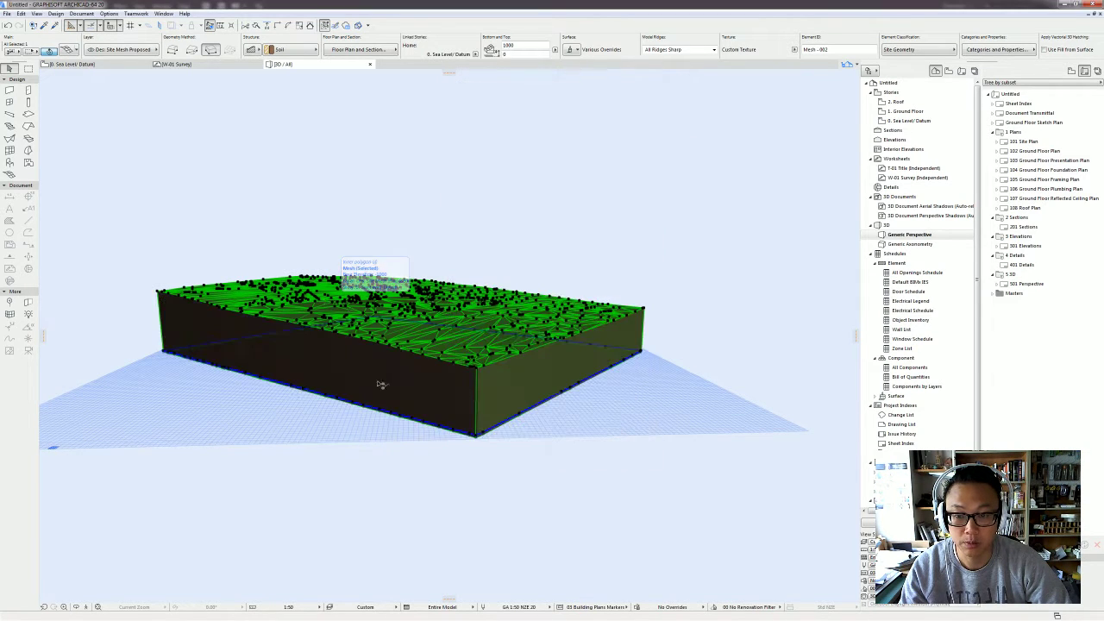
Step: Set the solid site mesh's ridges to All Ridges Smooth
mouse_move(494, 377)
middle_mouse_down("shift")
mouse_move(458, 389)
mouse_move(362, 353)
mouse_move(514, 386)
middle_mouse_up("shift")
scroll(514, 386, "down", 5)
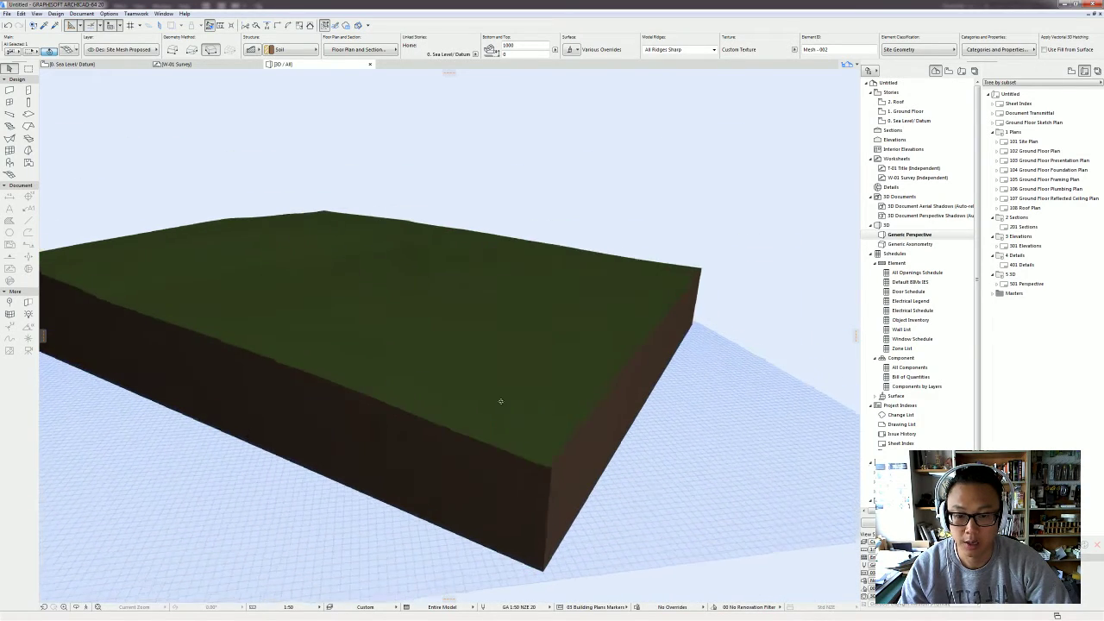
left_click(545, 531)
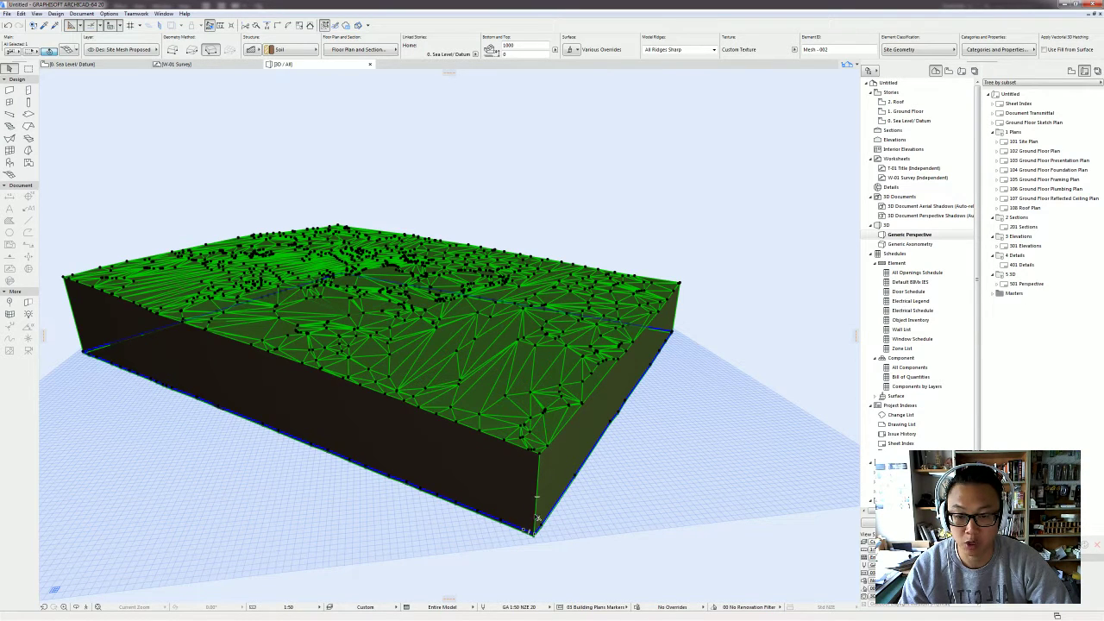
middle_click_drag(596, 389, 508, 400, "shift")
left_click(493, 386)
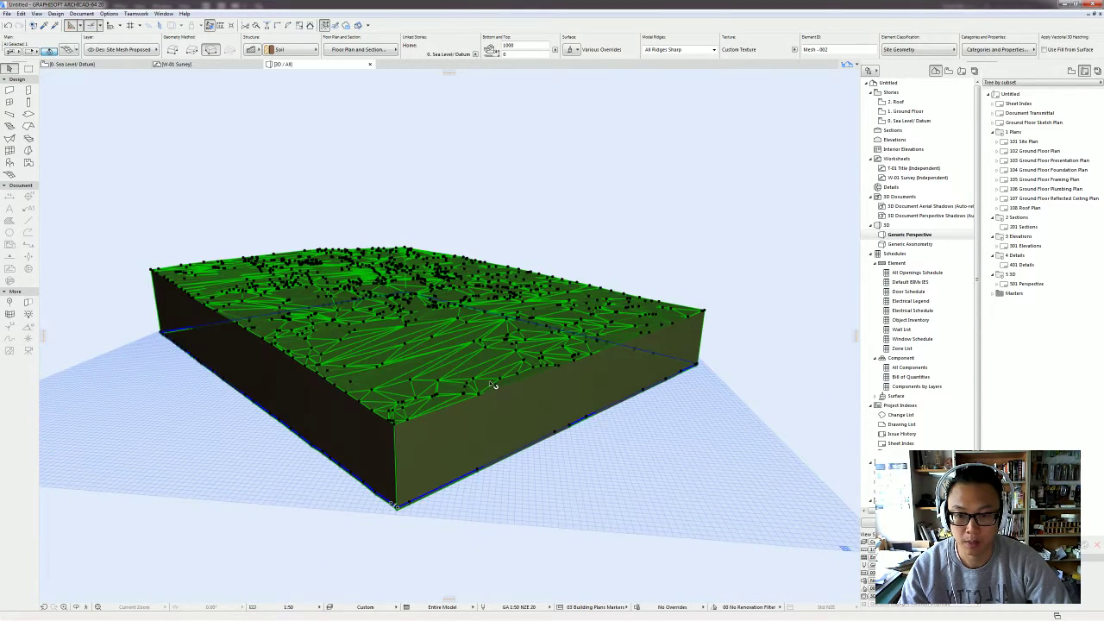
double_click(496, 380)
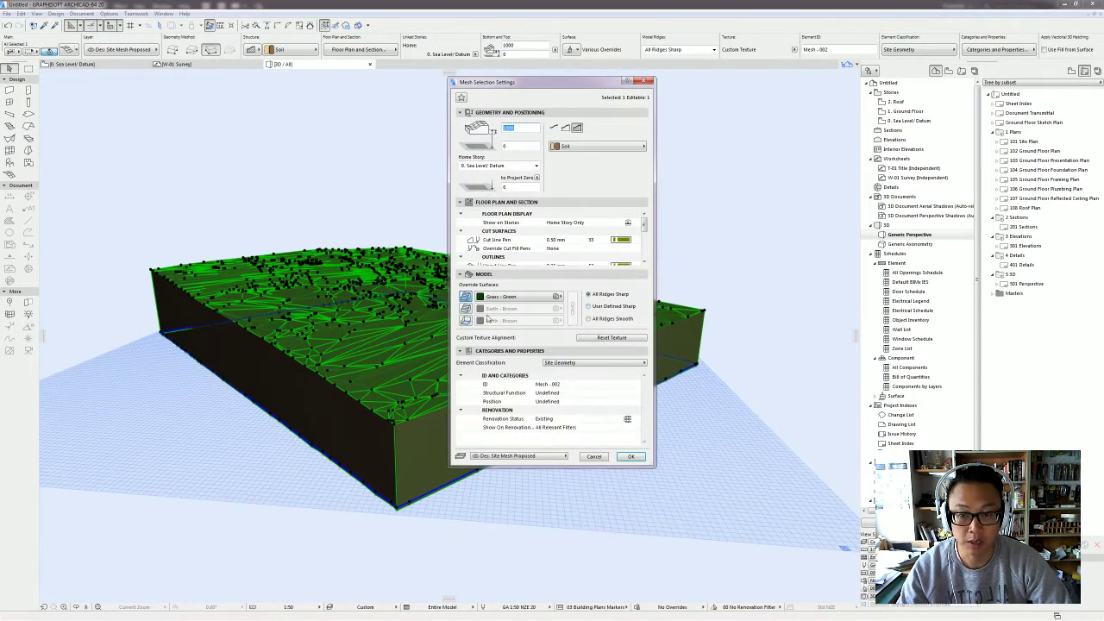
left_click(631, 456)
scroll(587, 457, "up", 5)
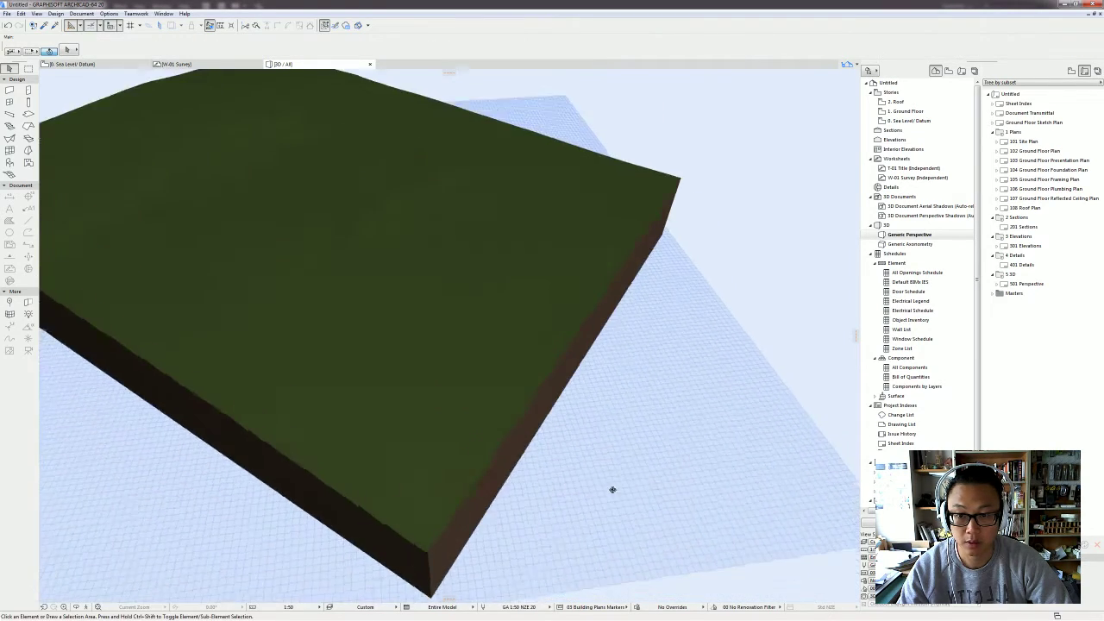
middle_click_drag(612, 489, 527, 411, "shift")
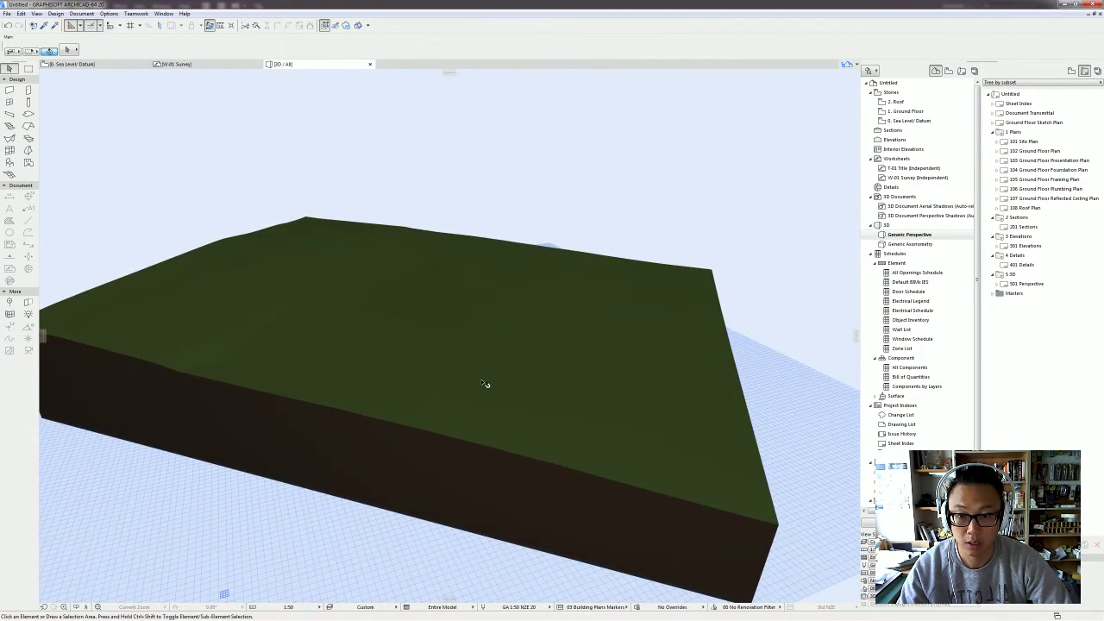
Step: Change the site mesh's top surface override to Grass - Brown and view the result in 3D
left_click(484, 383)
middle_click_drag(392, 331, 354, 401, "shift")
key("ctrl+t")
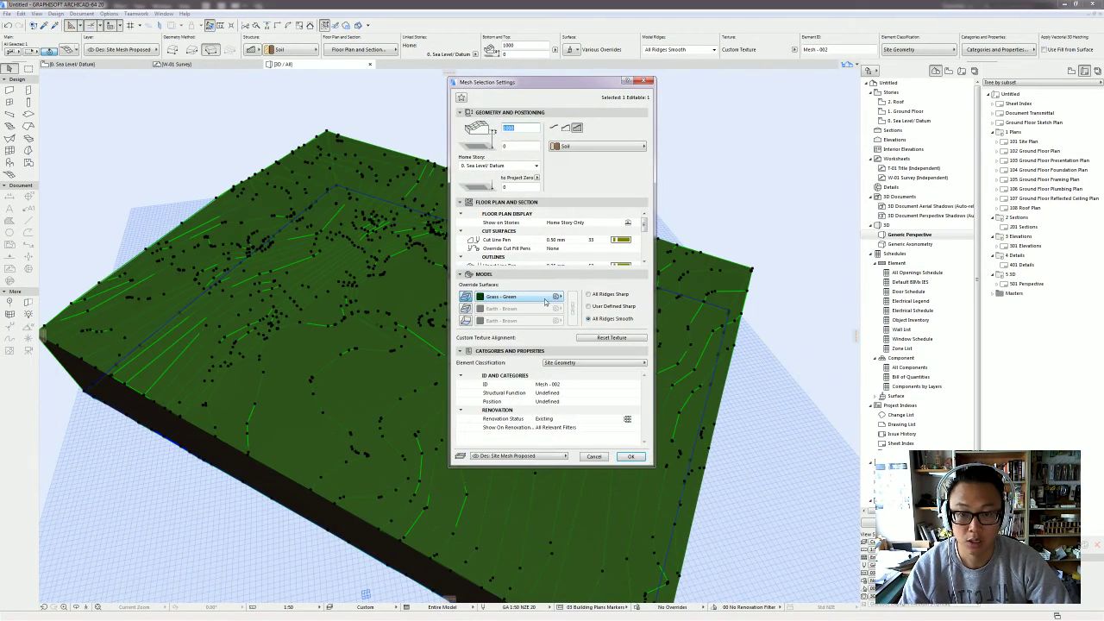
left_click(536, 300)
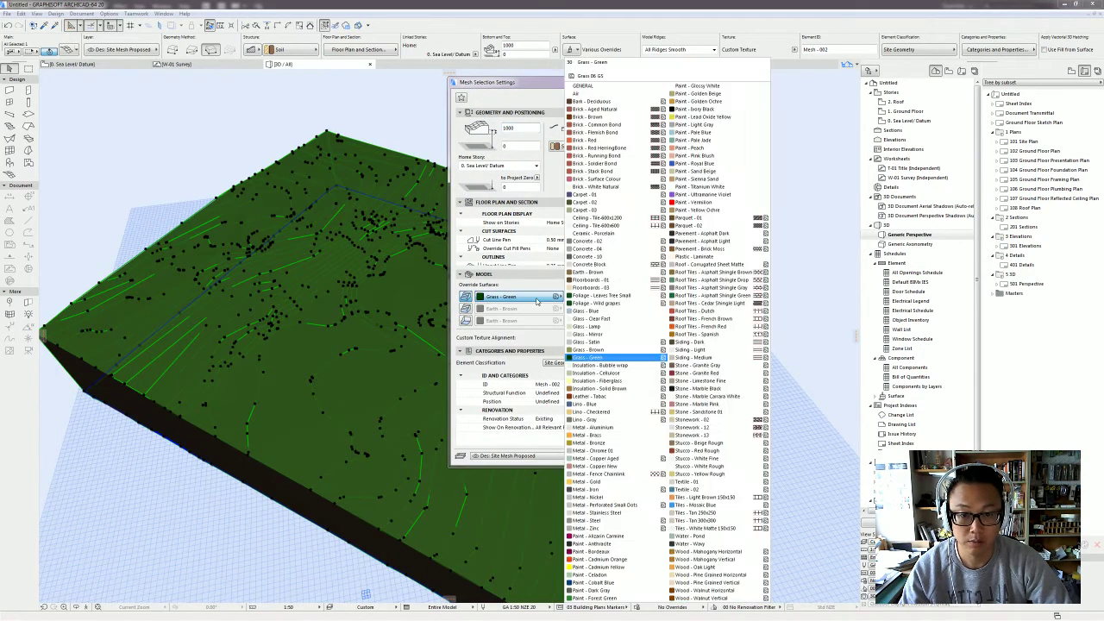
left_click(590, 349)
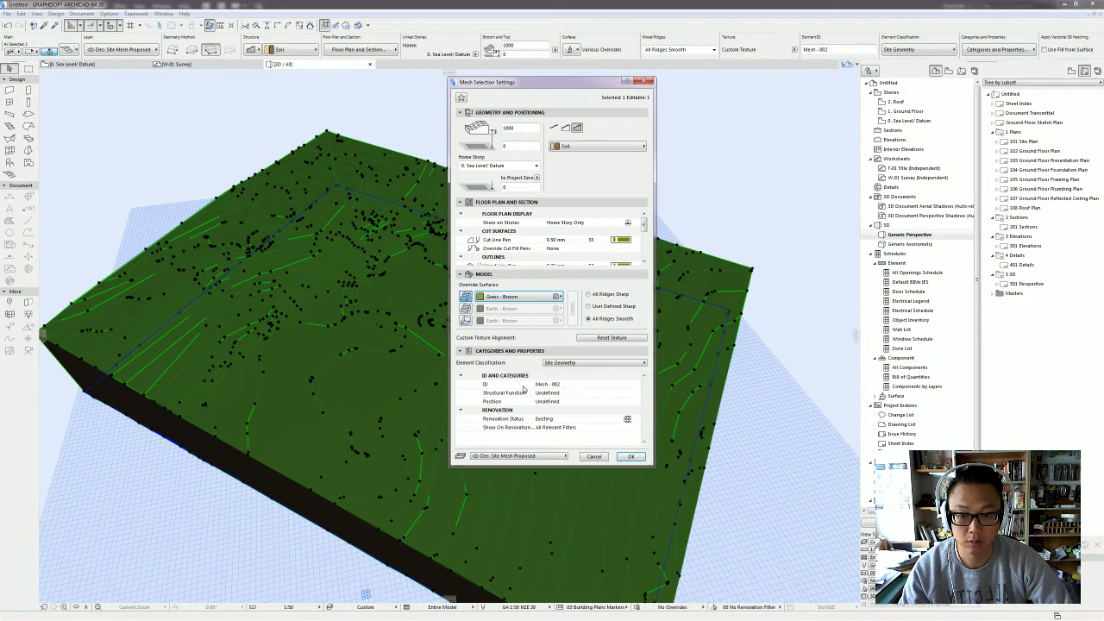
key("Return")
key("Escape")
mouse_move(583, 334)
middle_mouse_down("shift")
mouse_move(490, 365)
mouse_move(393, 255)
mouse_move(402, 293)
mouse_move(537, 315)
mouse_move(447, 338)
mouse_move(564, 337)
middle_mouse_up("shift")
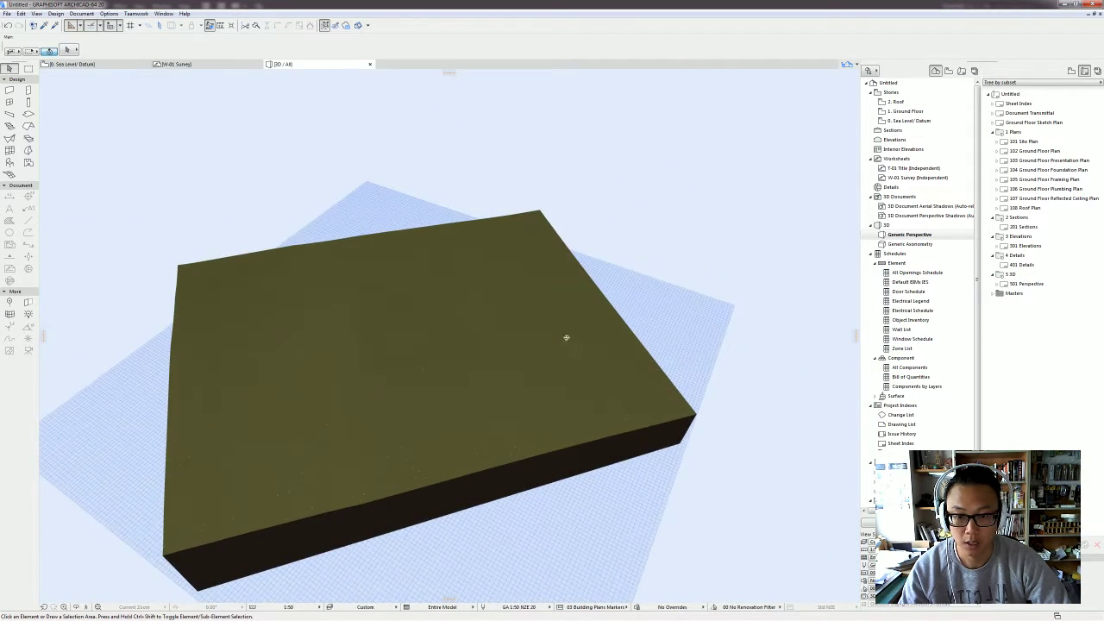
middle_click_drag(710, 308, 539, 348, "shift")
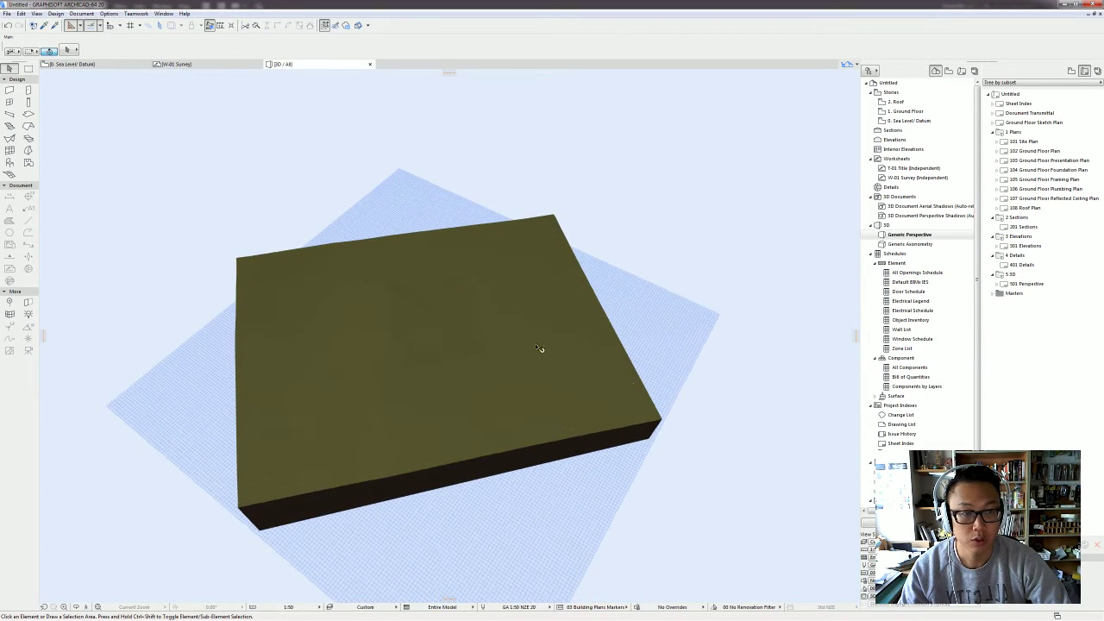
Step: Open the 0. Sea Level/ Datum plan and make the AC_Parcel and Building Footprints layers visible
double_click(919, 121)
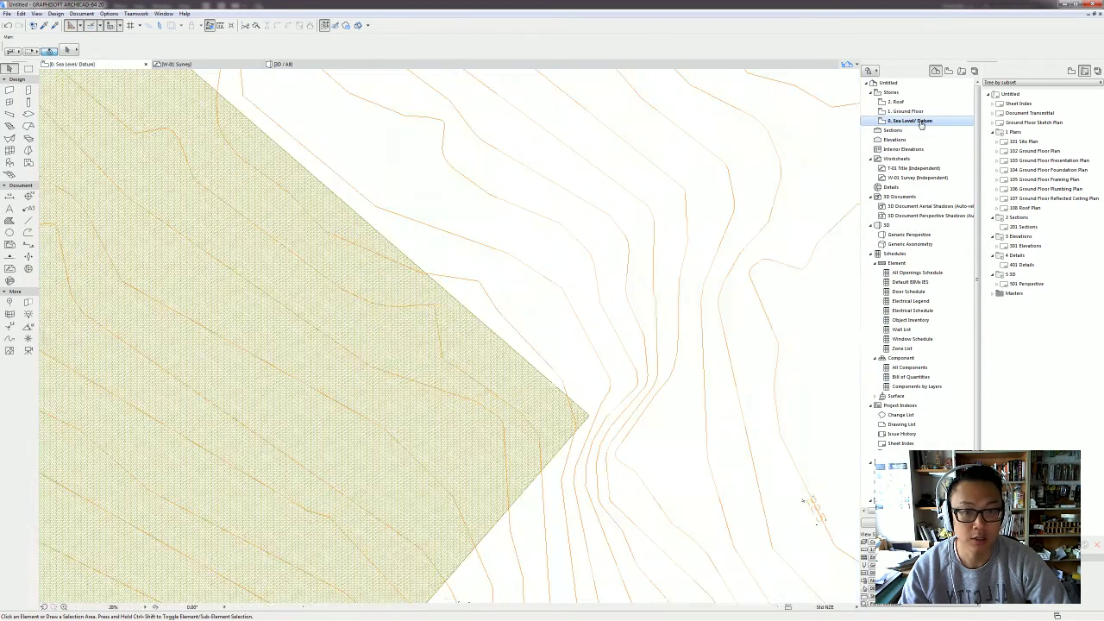
scroll(424, 366, "down", 5)
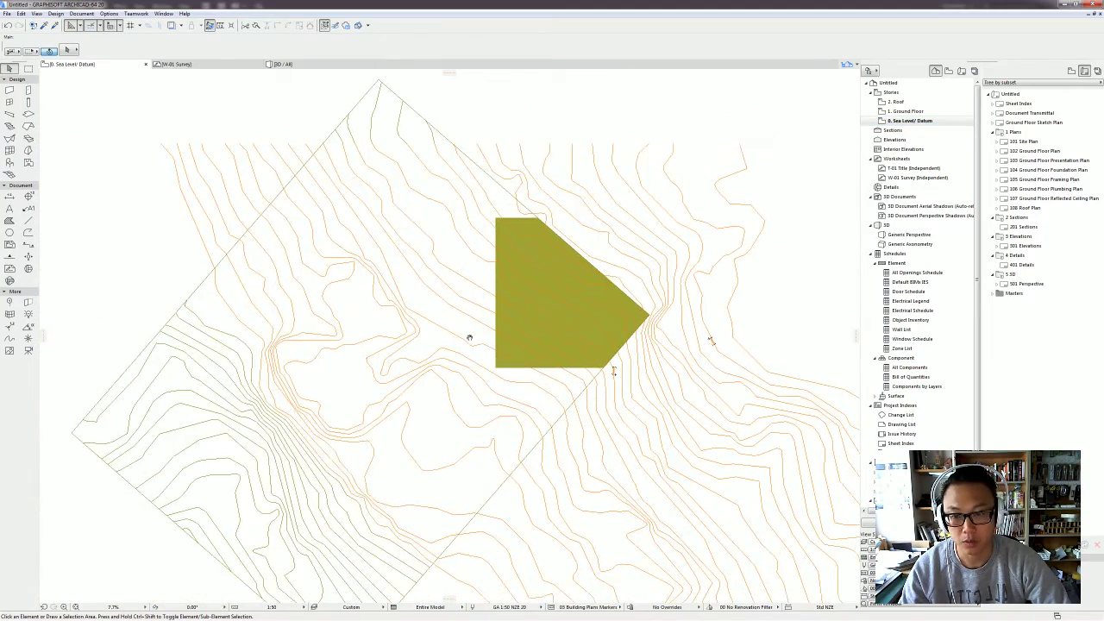
scroll(429, 351, "down", 3)
middle_click_drag(436, 349, 482, 324)
scroll(493, 388, "up", 1)
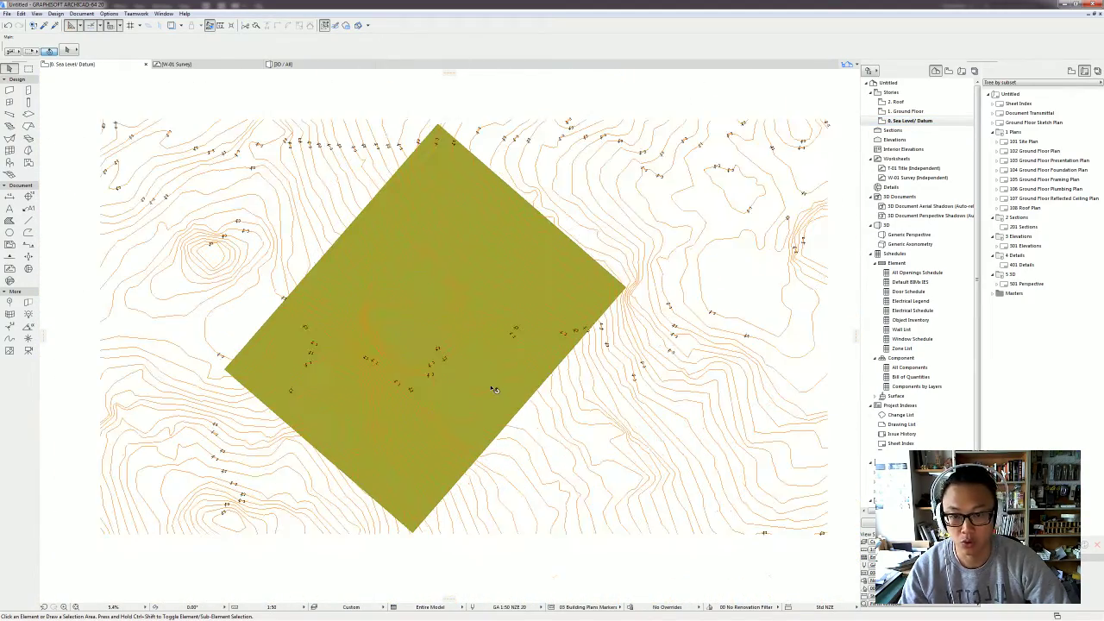
key("ctrl+l")
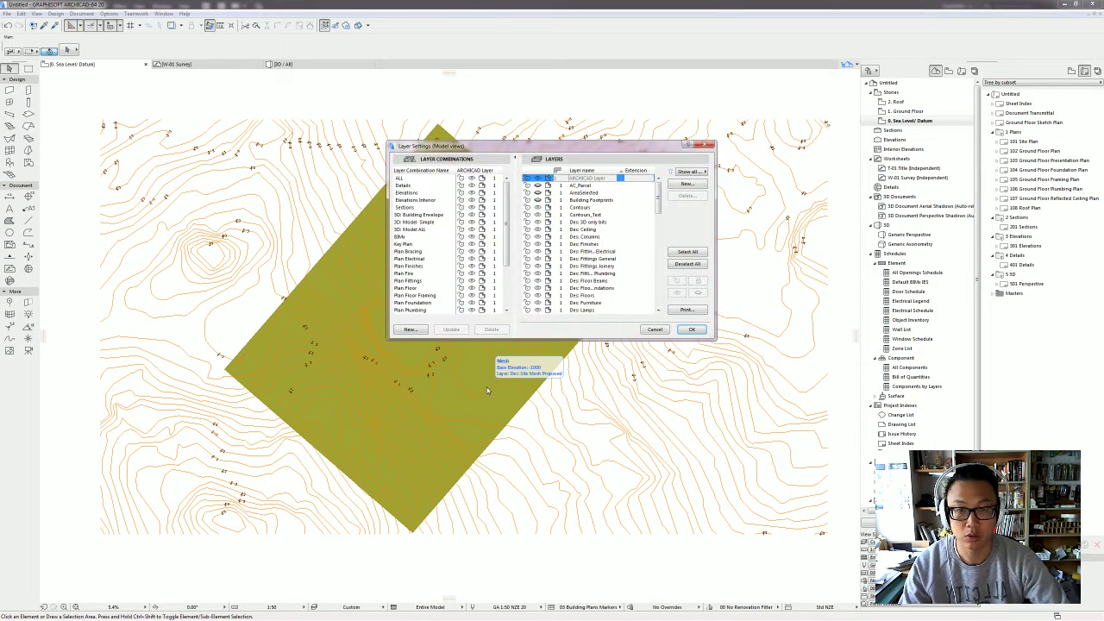
left_click(538, 185)
left_click(543, 200)
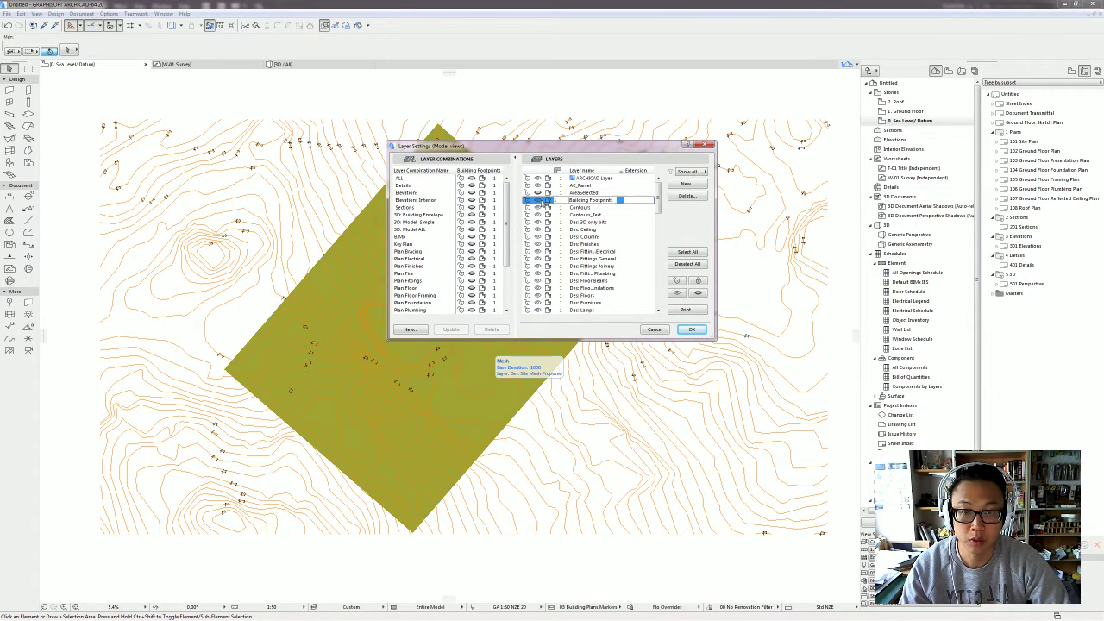
left_click(693, 331)
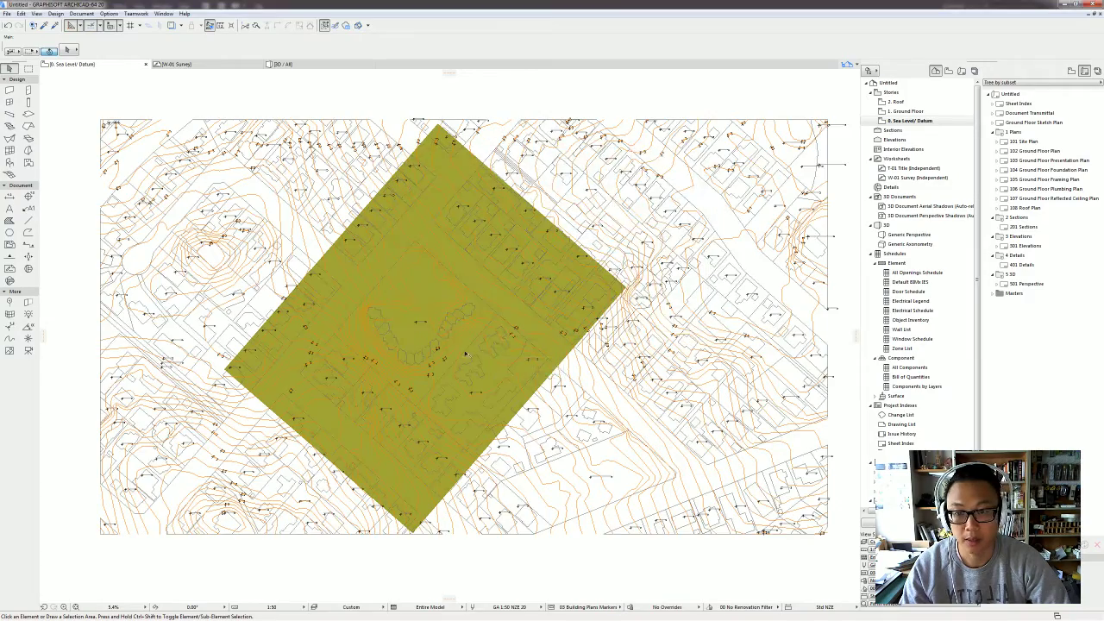
Step: Draw a section line about 95.7 m long between two corners of the central parcel's northwest boundary, facing away from the parcel
scroll(353, 353, "up", 2)
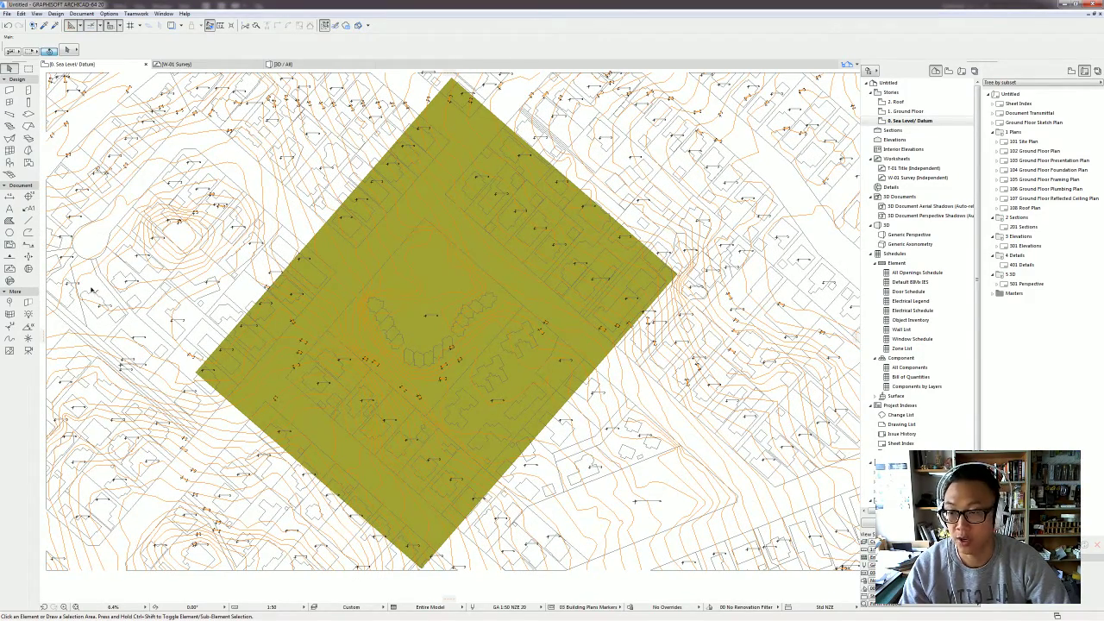
left_click(30, 245)
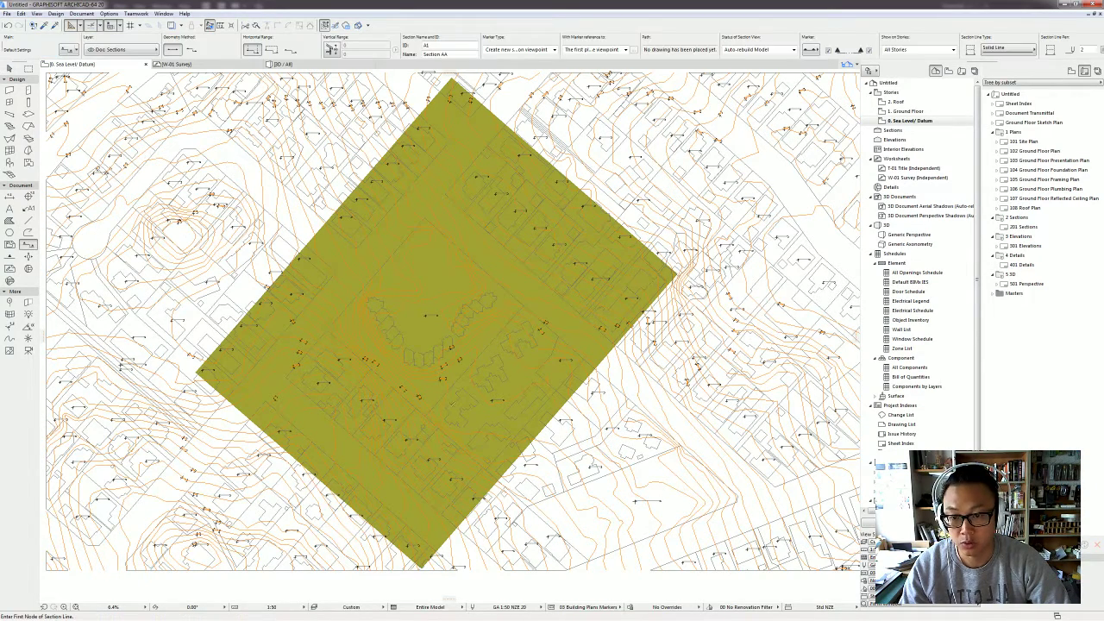
scroll(452, 406, "up", 3)
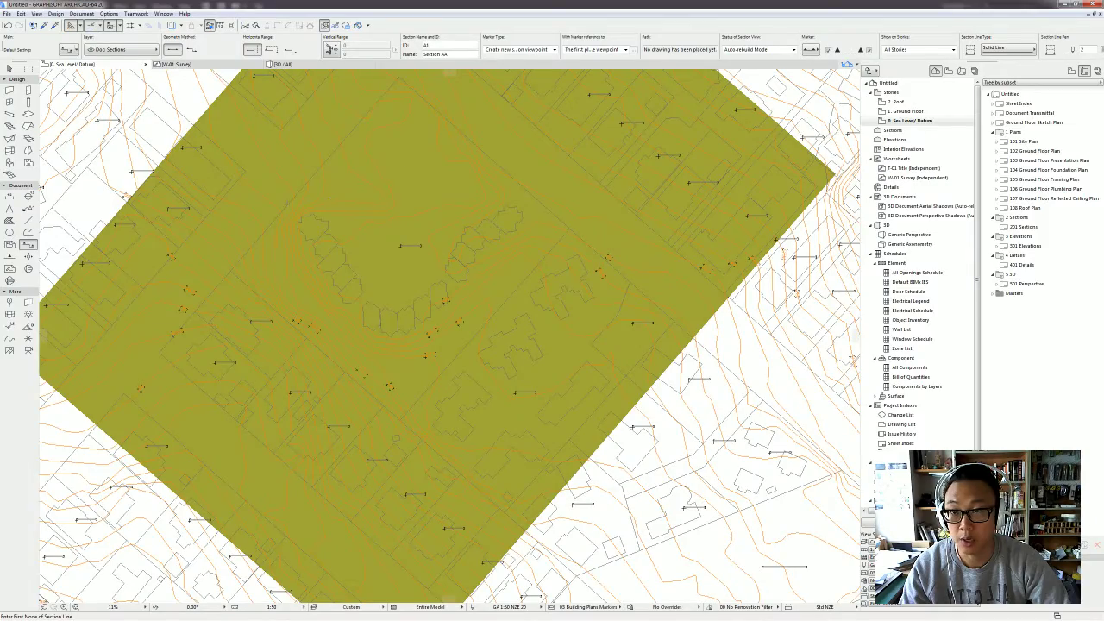
scroll(286, 203, "up", 4)
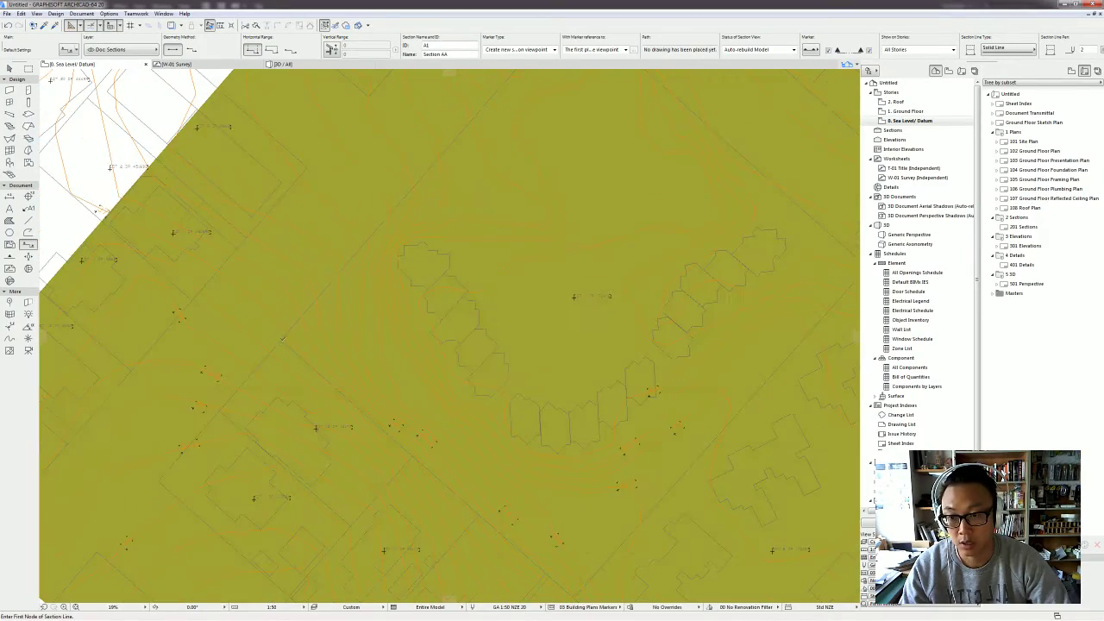
left_click(281, 339)
scroll(414, 250, "down", 2)
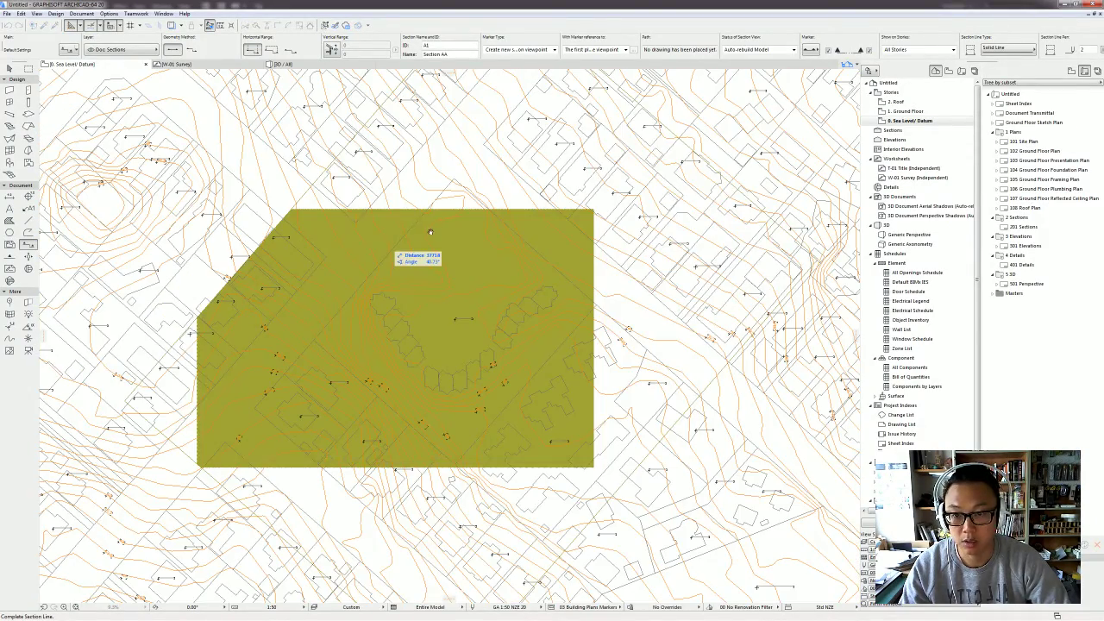
scroll(458, 176, "up", 4)
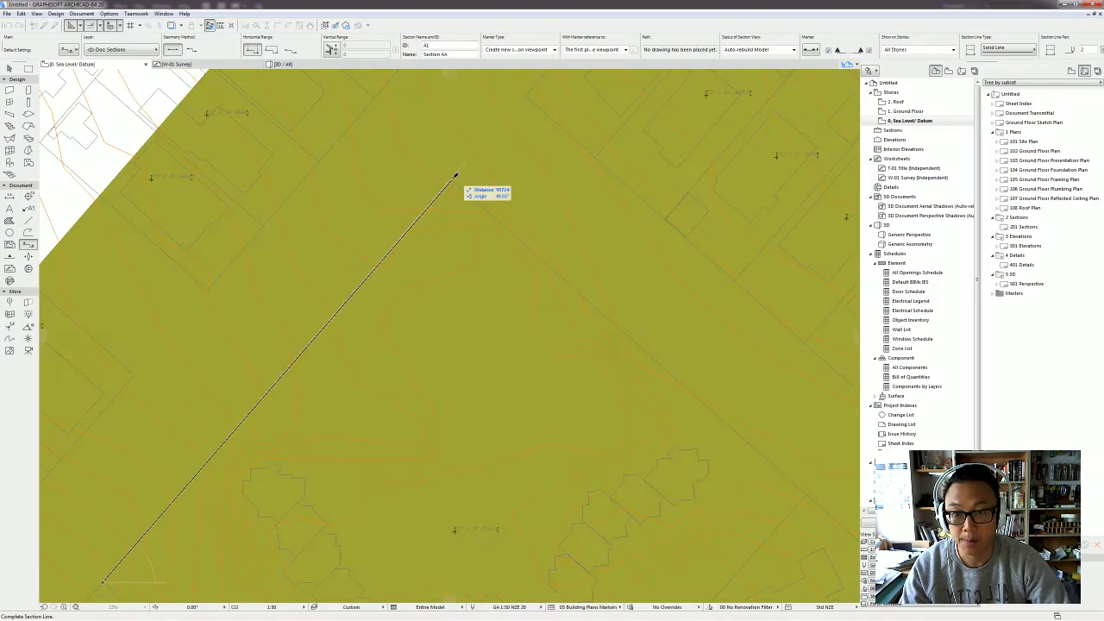
left_click(452, 179)
scroll(365, 229, "down", 3)
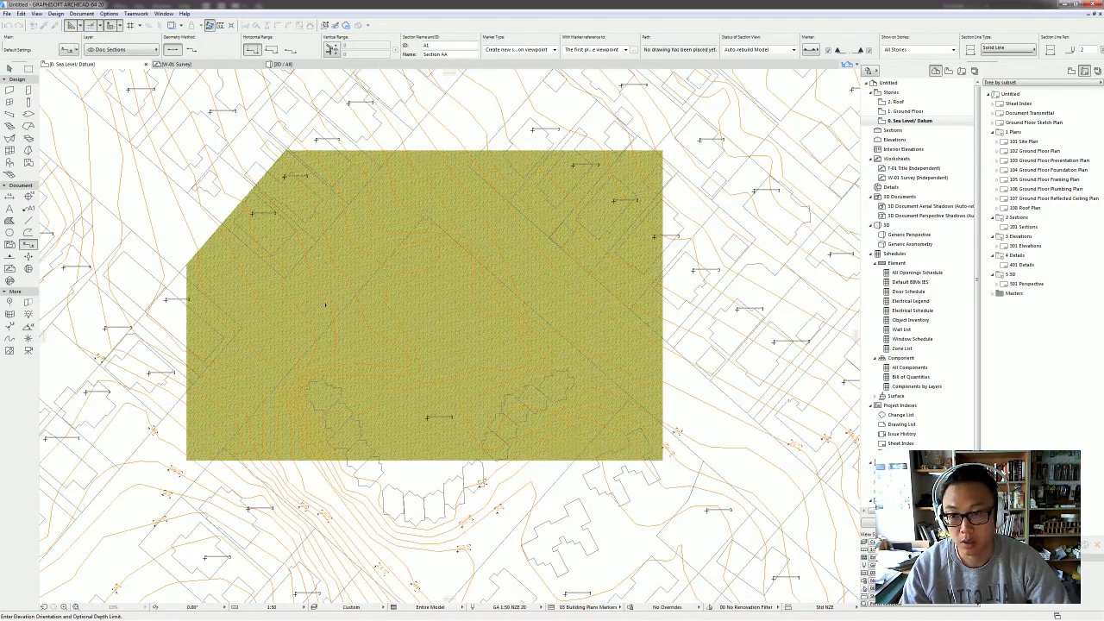
scroll(306, 324, "up", 2)
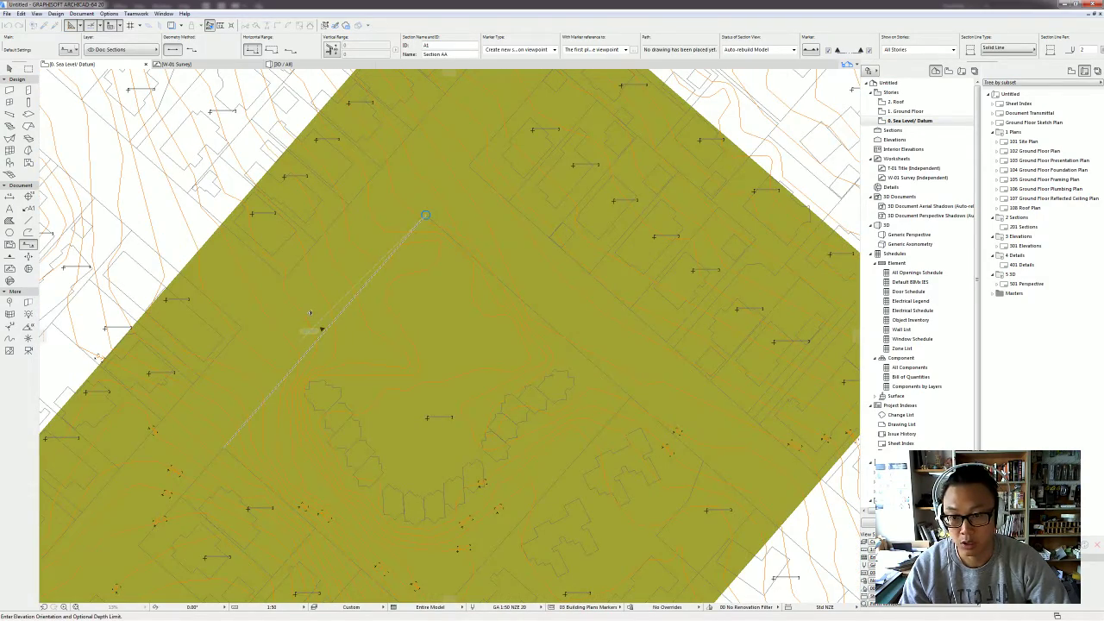
left_click(312, 306)
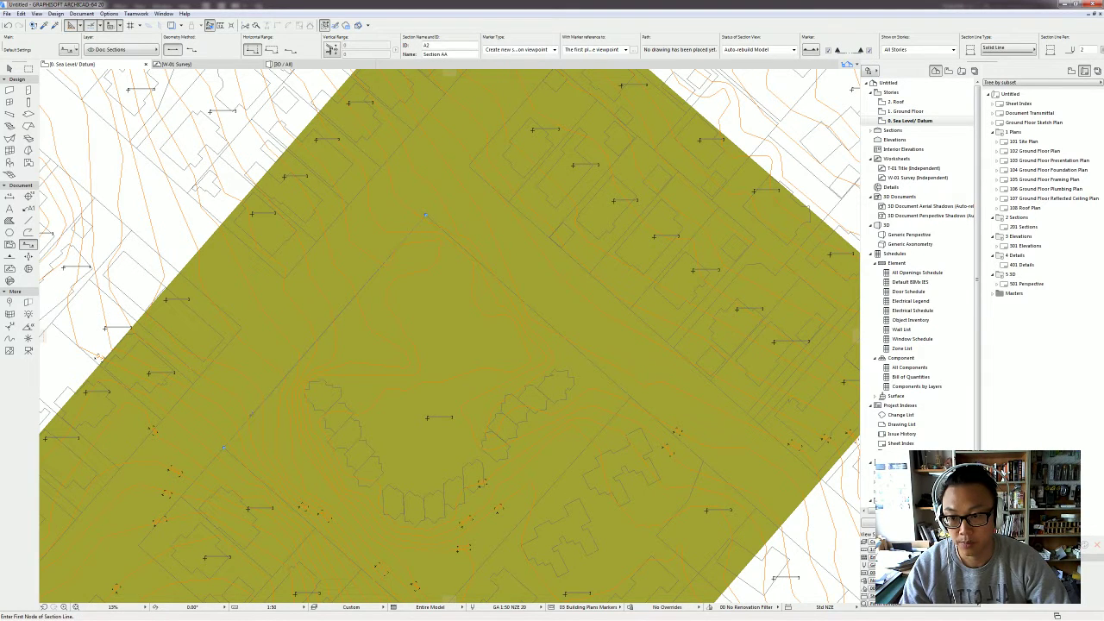
Step: Move the section line southeast from the parcel boundary so that it runs through the middle of the parcel
key("Escape")
left_click(256, 412)
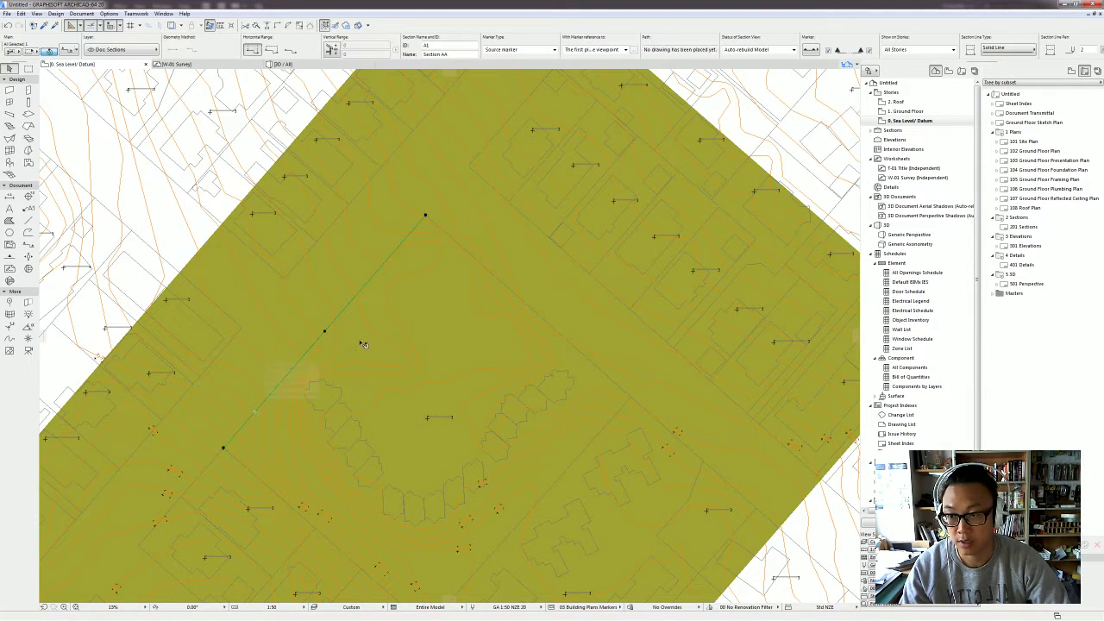
middle_click_drag(381, 326, 377, 291)
key("ctrl+d")
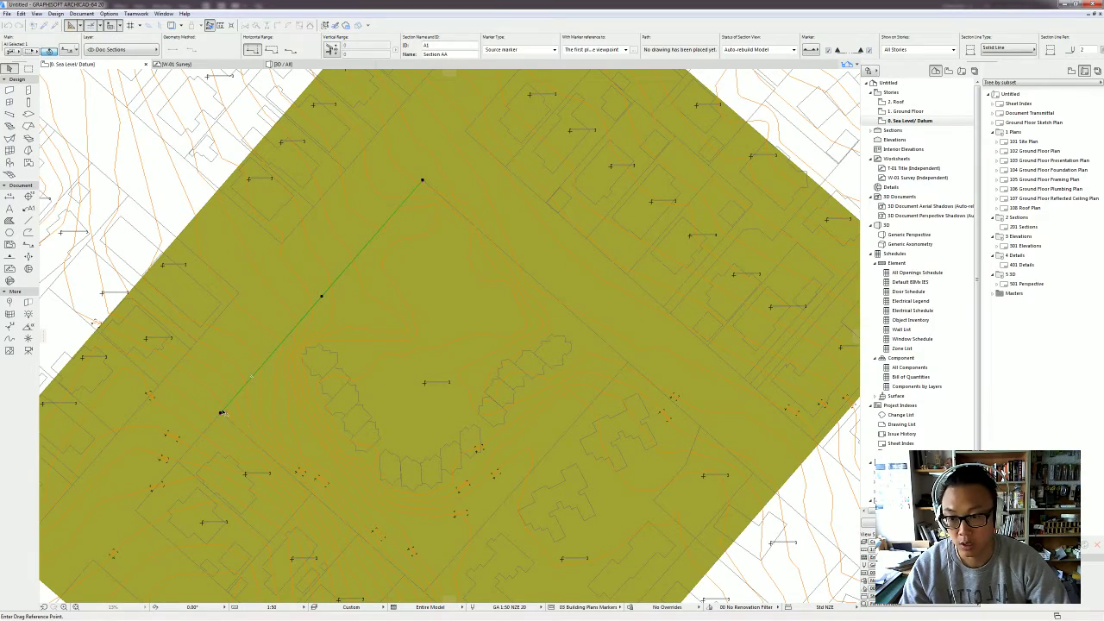
left_click(221, 414)
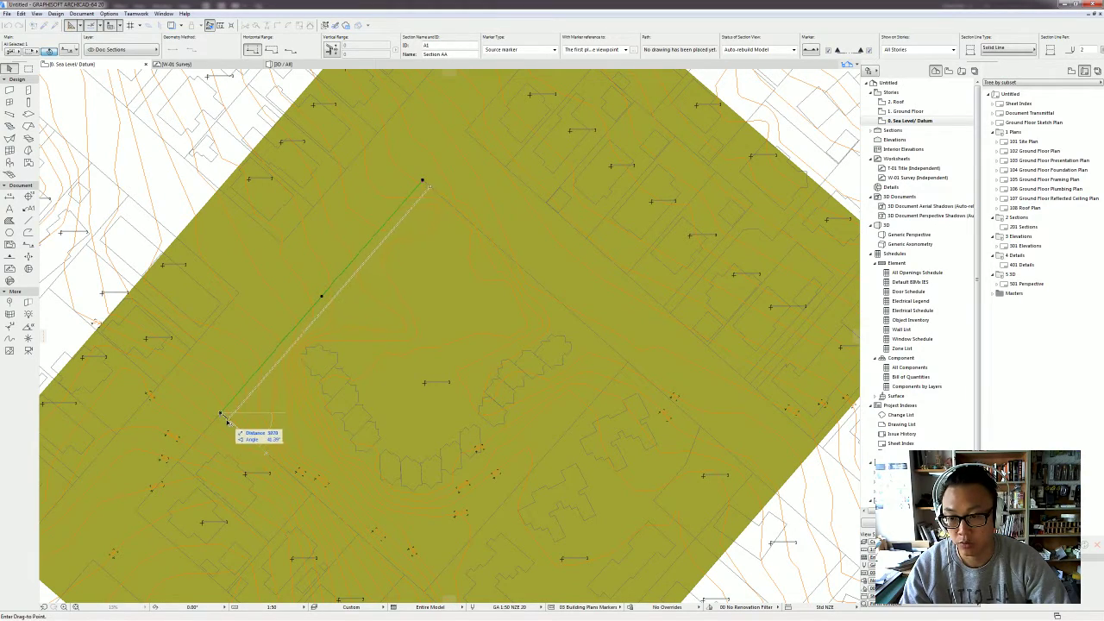
scroll(231, 312, "up", 4)
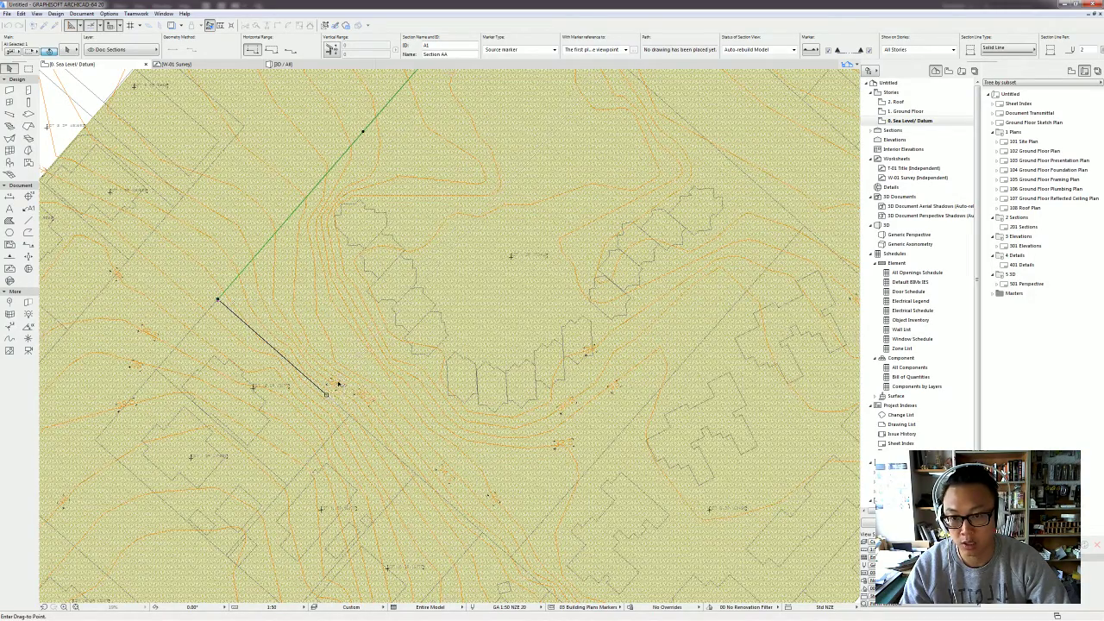
scroll(357, 412, "down", 3)
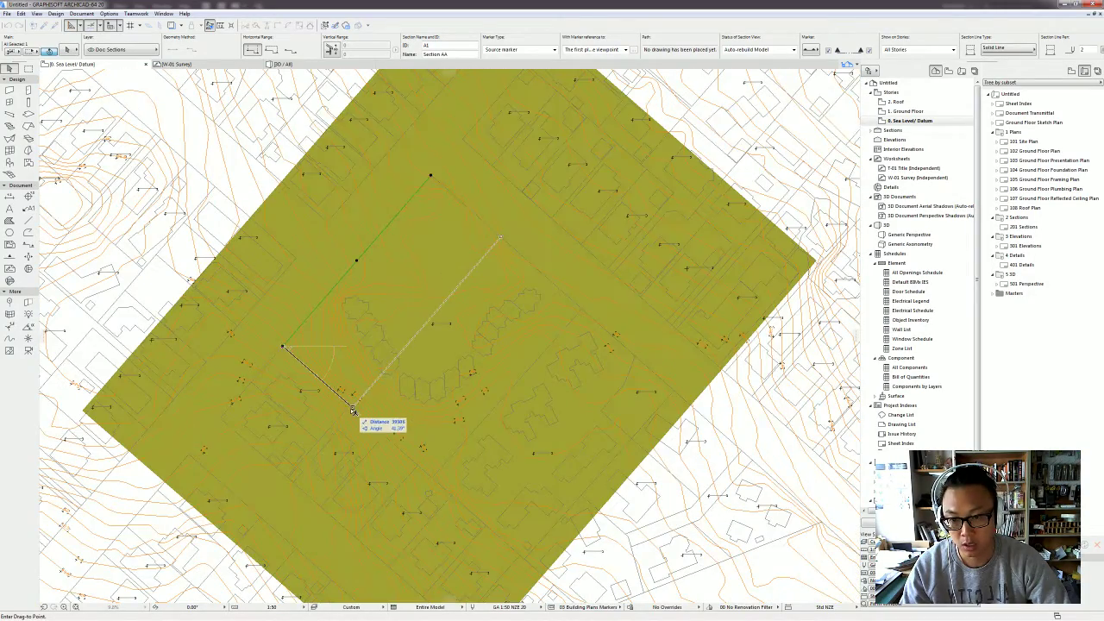
left_click(349, 408)
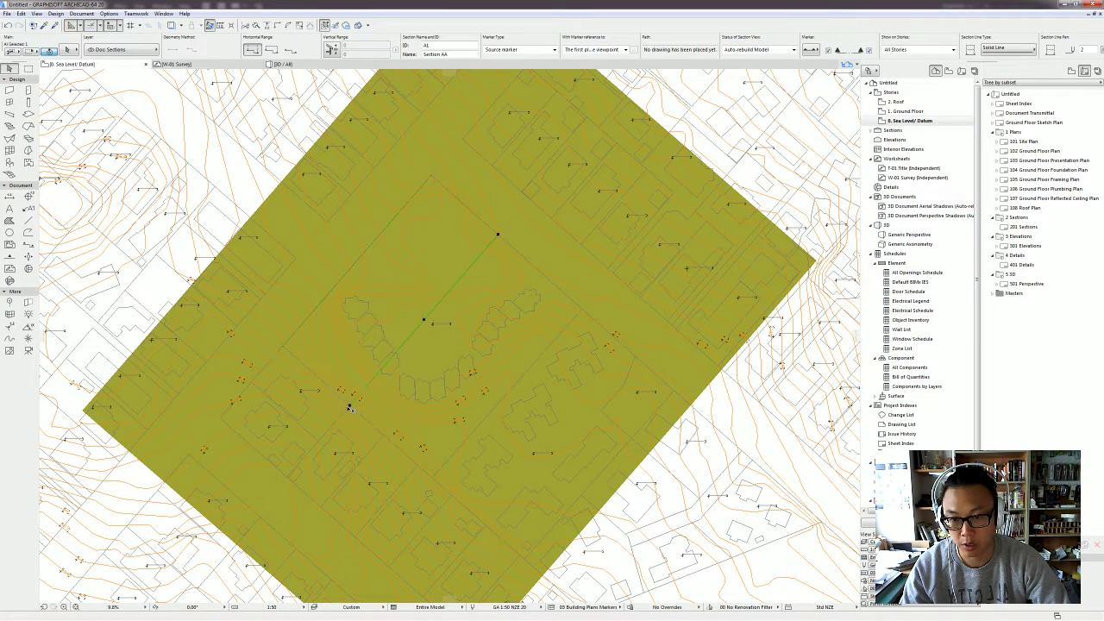
Step: Stretch both ends of the section line outward so it extends well beyond the parcel while staying inside the terrain mesh
left_click(500, 234)
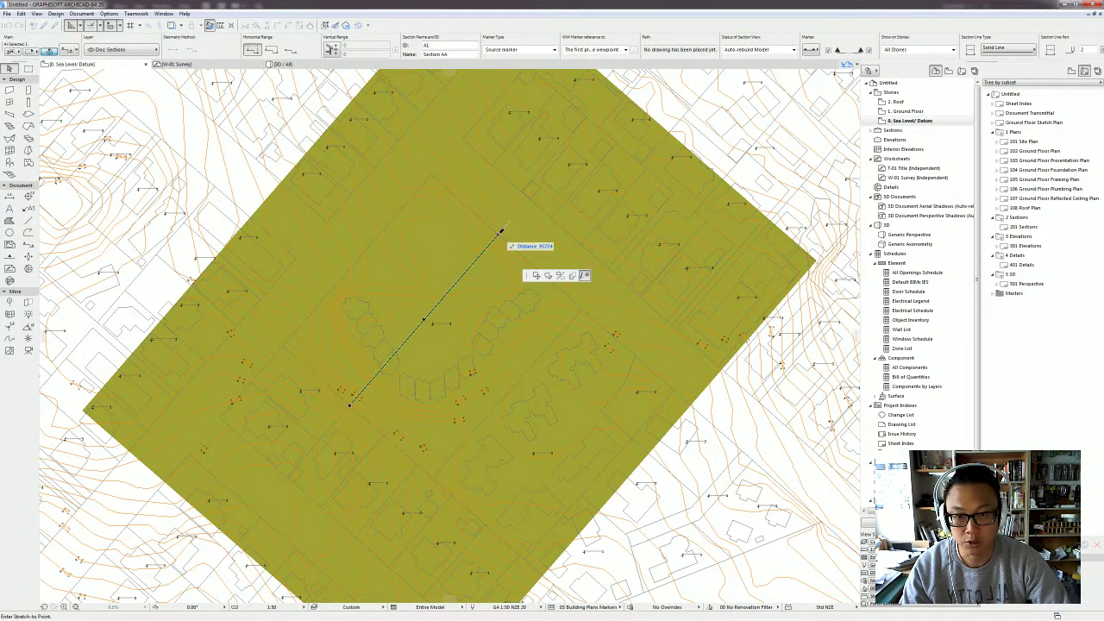
scroll(533, 200, "down", 1)
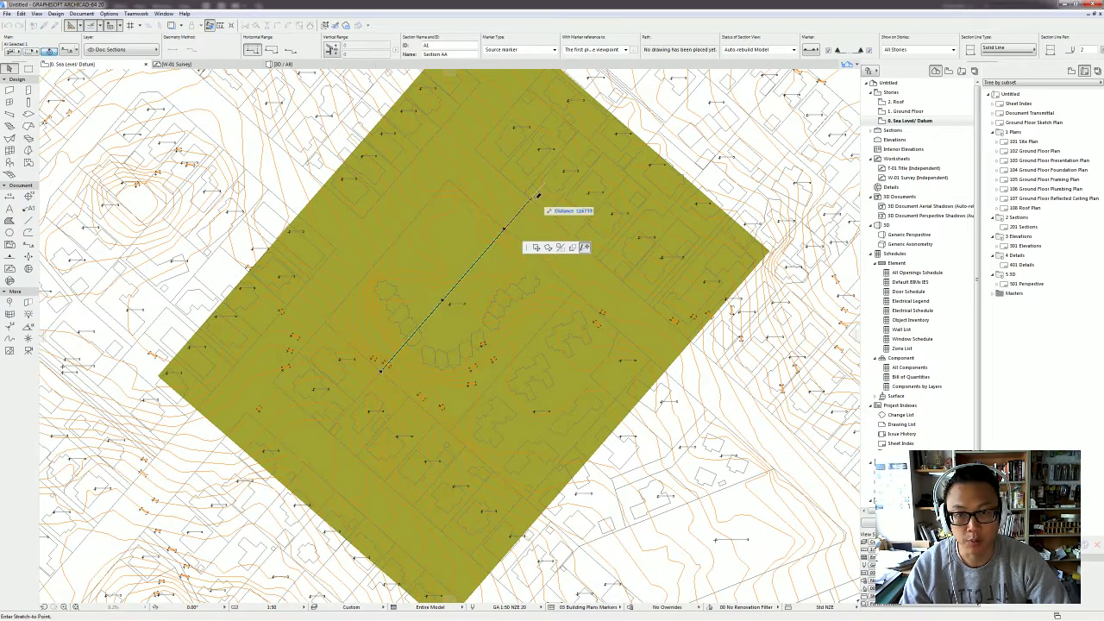
middle_click_drag(540, 193, 522, 217)
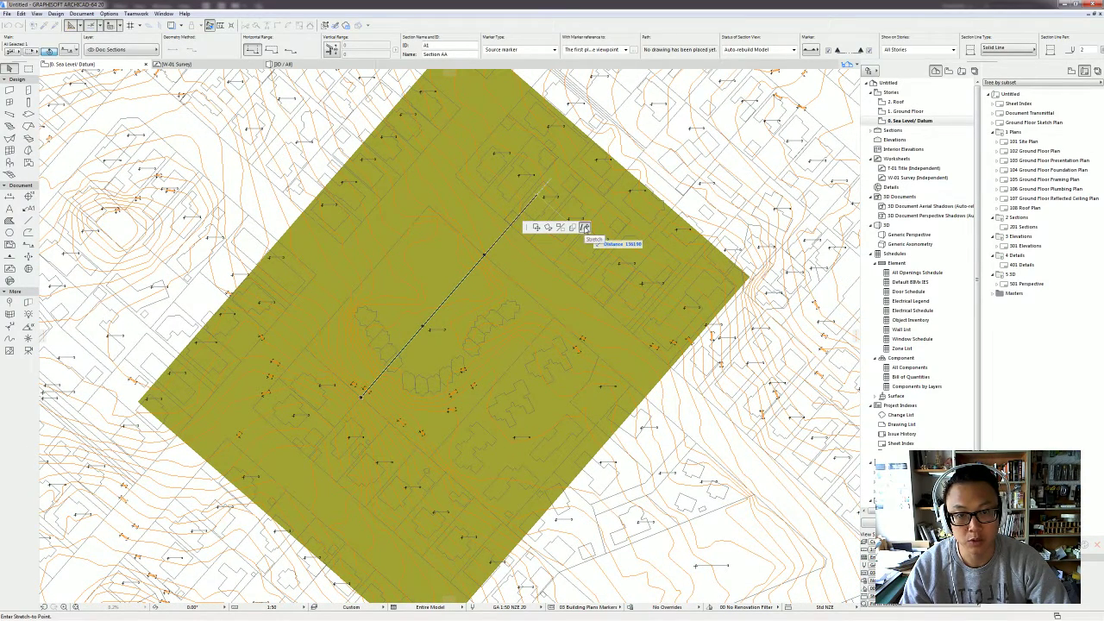
left_click(584, 227)
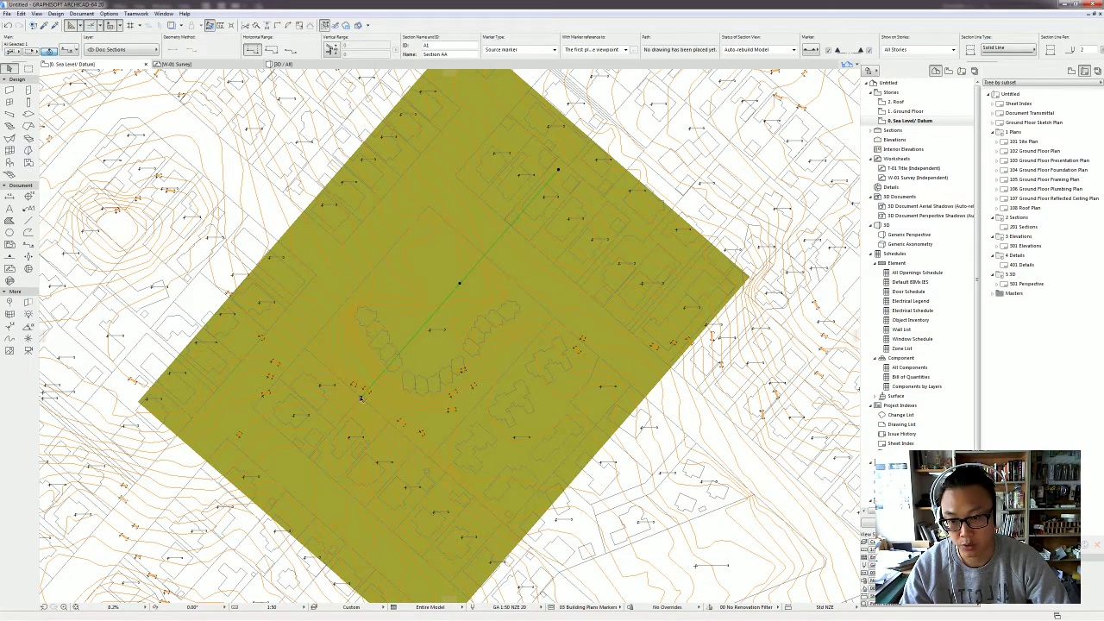
left_click(296, 471)
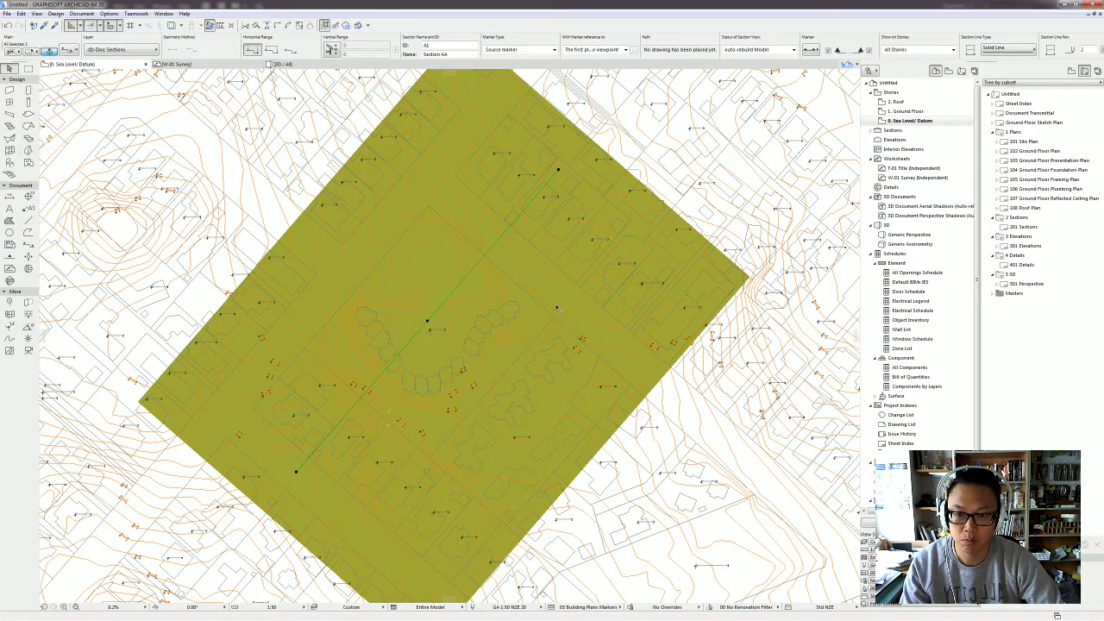
Step: Draw a polygonal slab on the 0. Sea Level/ Datum story through the four corners of the central parcel
left_click(29, 112)
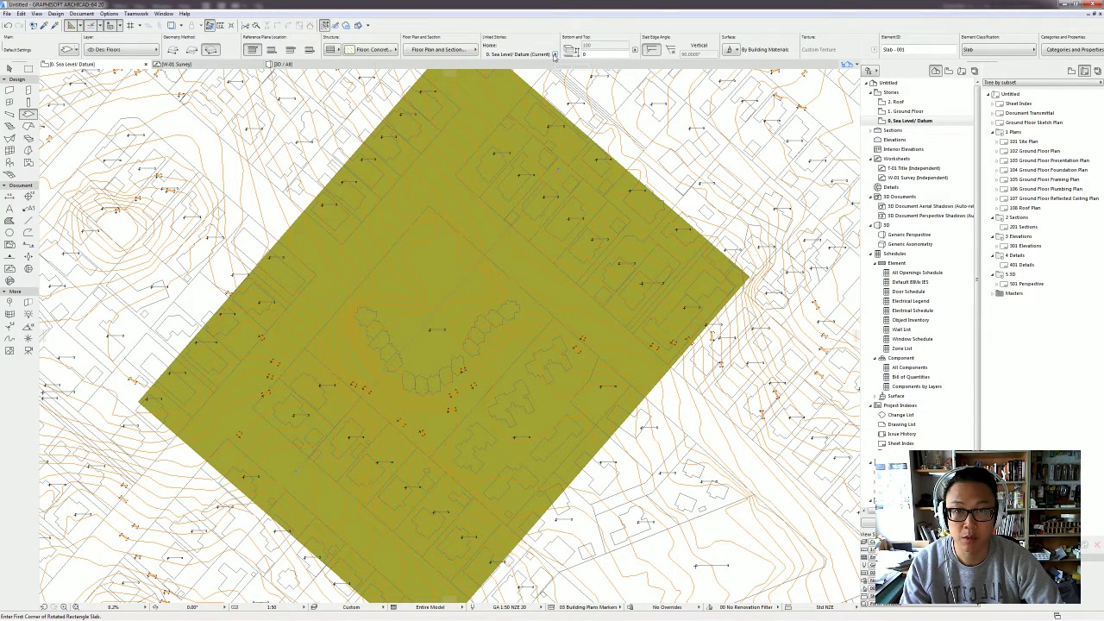
left_click(429, 205)
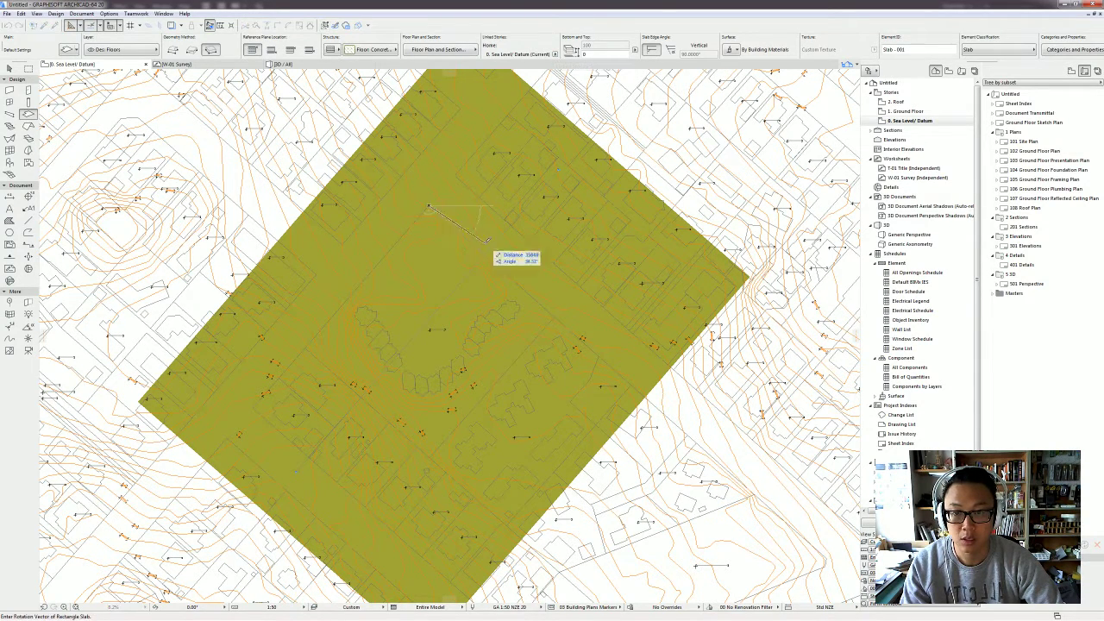
scroll(553, 313, "up", 3)
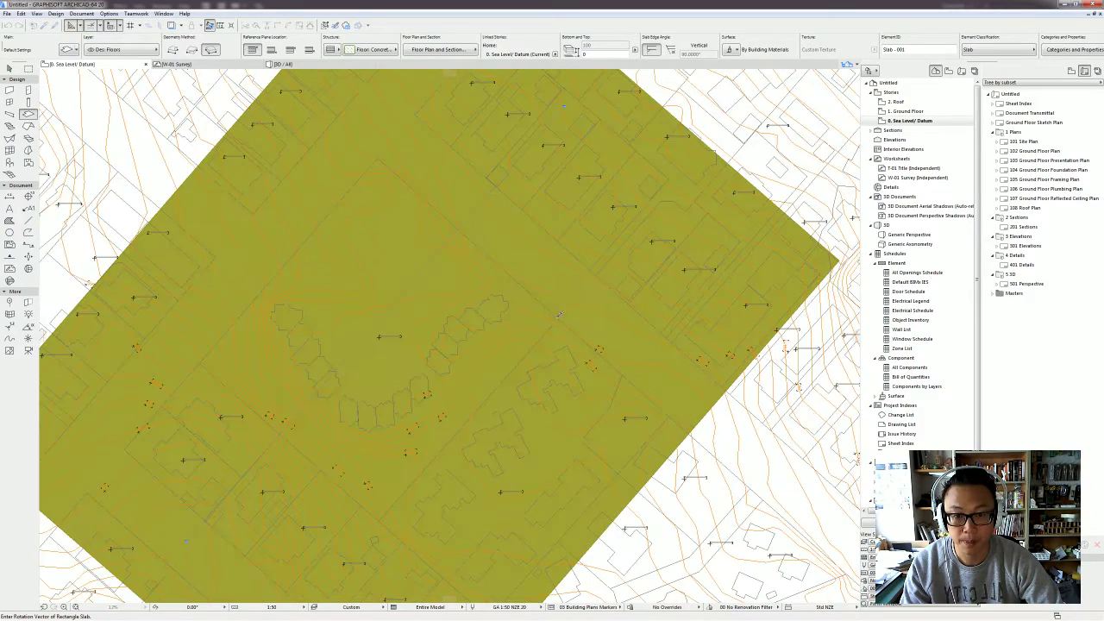
left_click(376, 158)
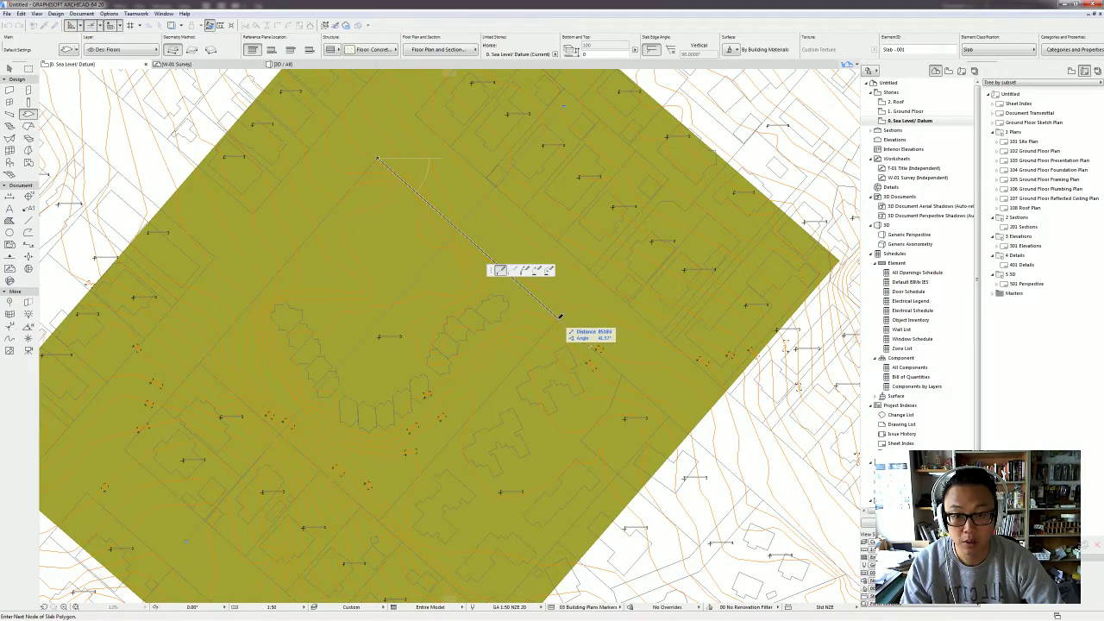
left_click(560, 317)
scroll(386, 511, "up", 3)
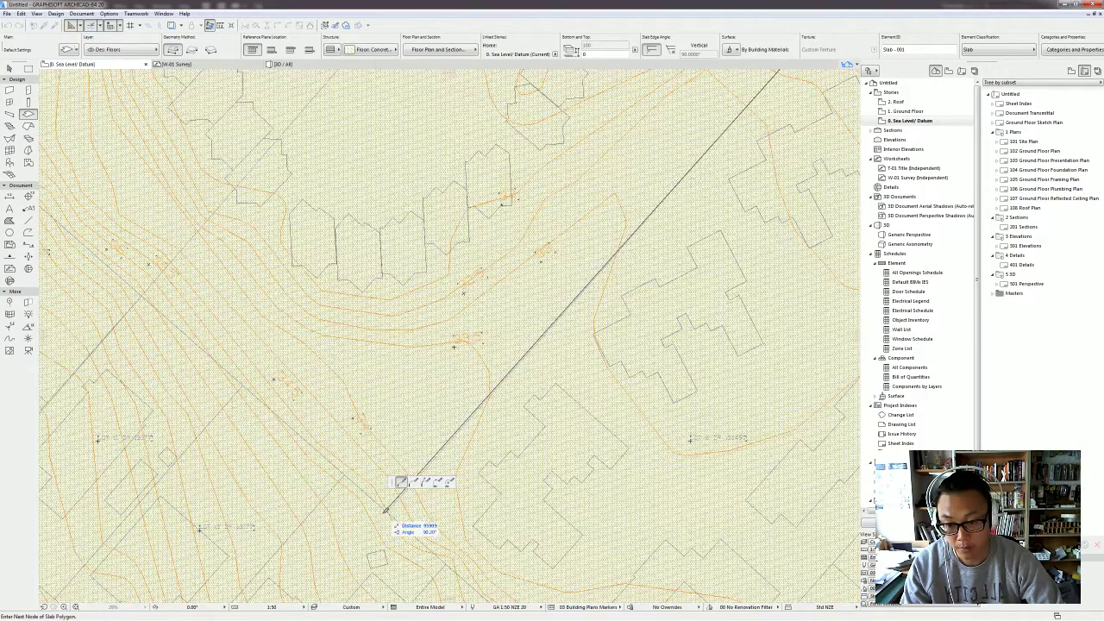
left_click(386, 510)
scroll(363, 435, "up", 3)
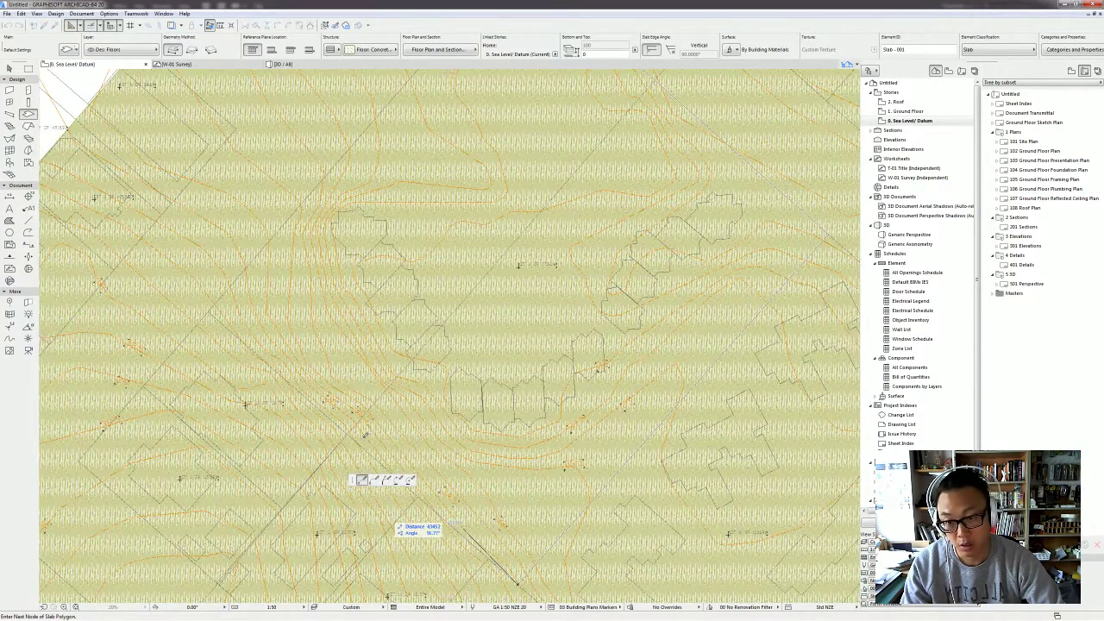
left_click(296, 343)
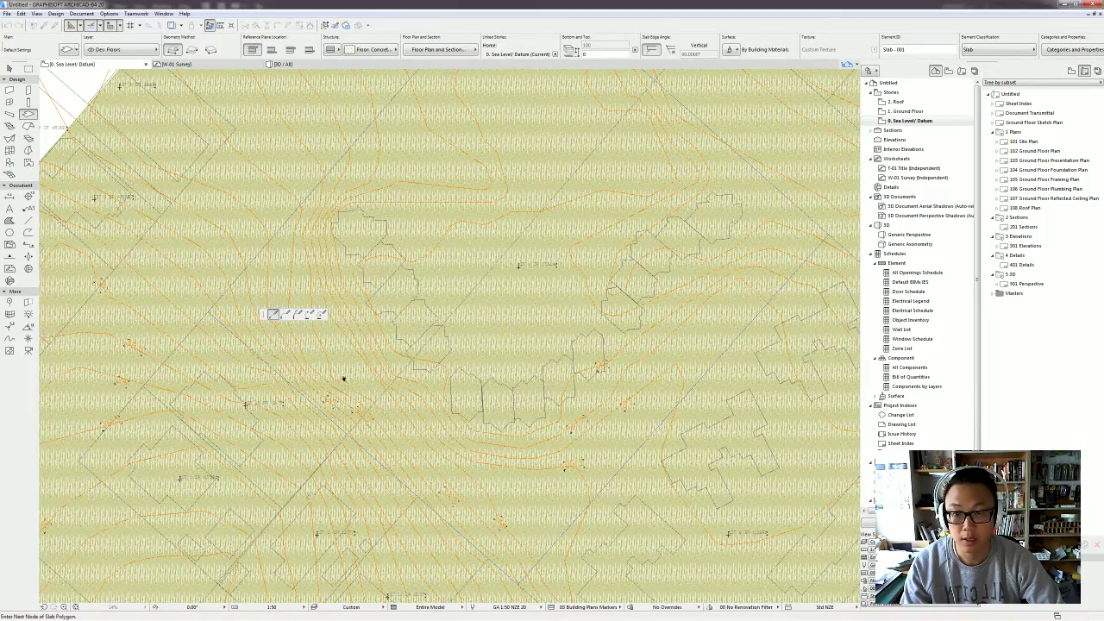
scroll(343, 378, "down", 3)
scroll(444, 169, "up", 5)
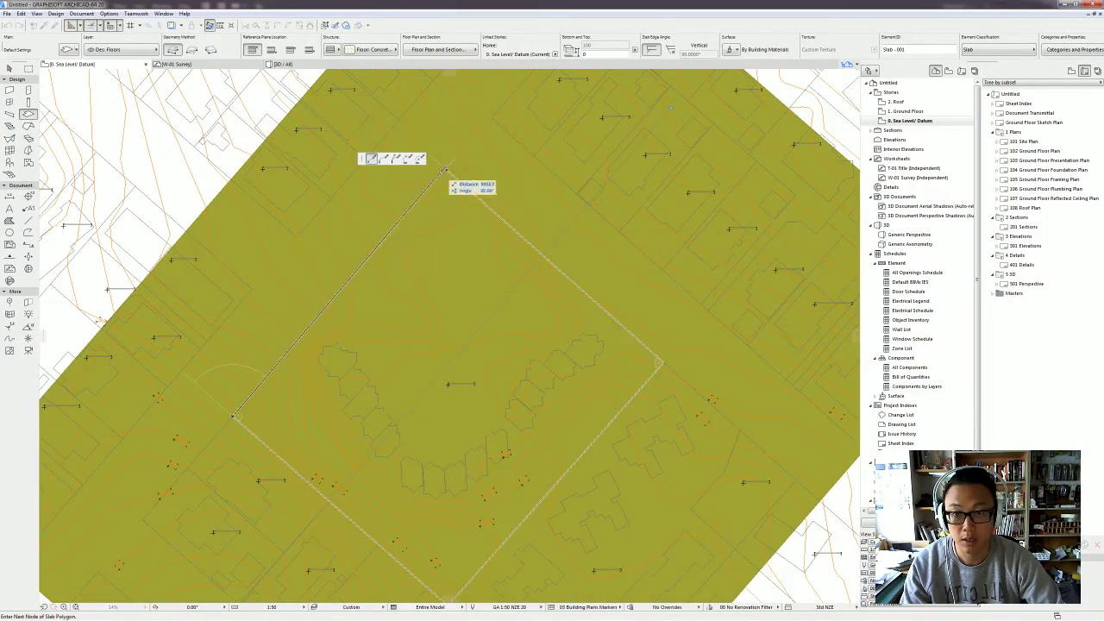
left_click(444, 169)
scroll(445, 275, "down", 2)
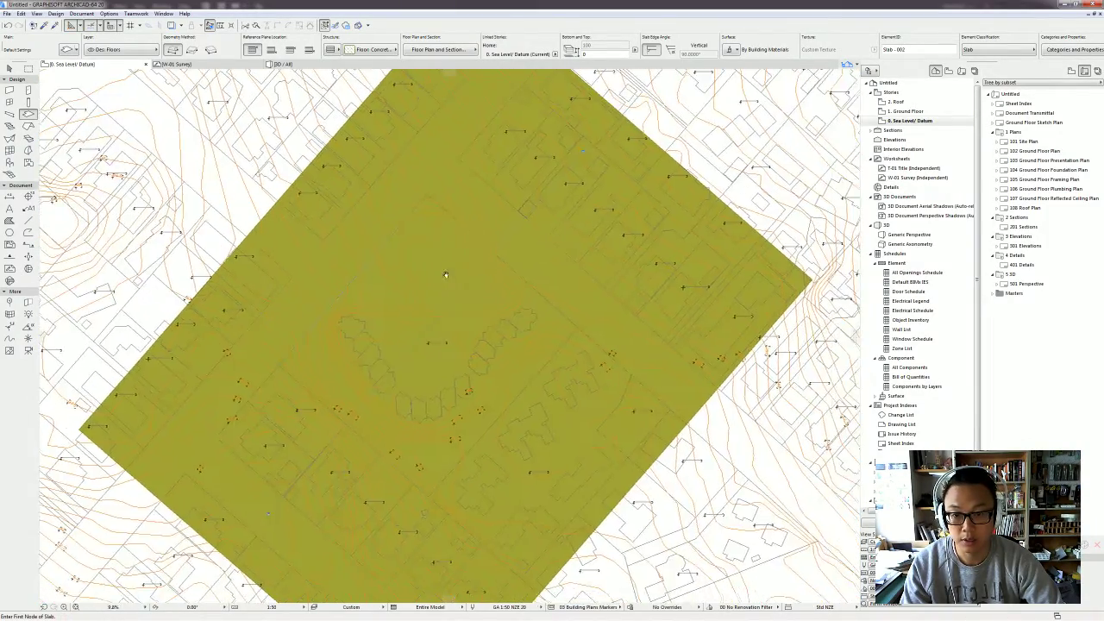
Step: Open Section AA from its section line with current settings and examine the terrain profile with the slab at datum level
left_click(514, 238)
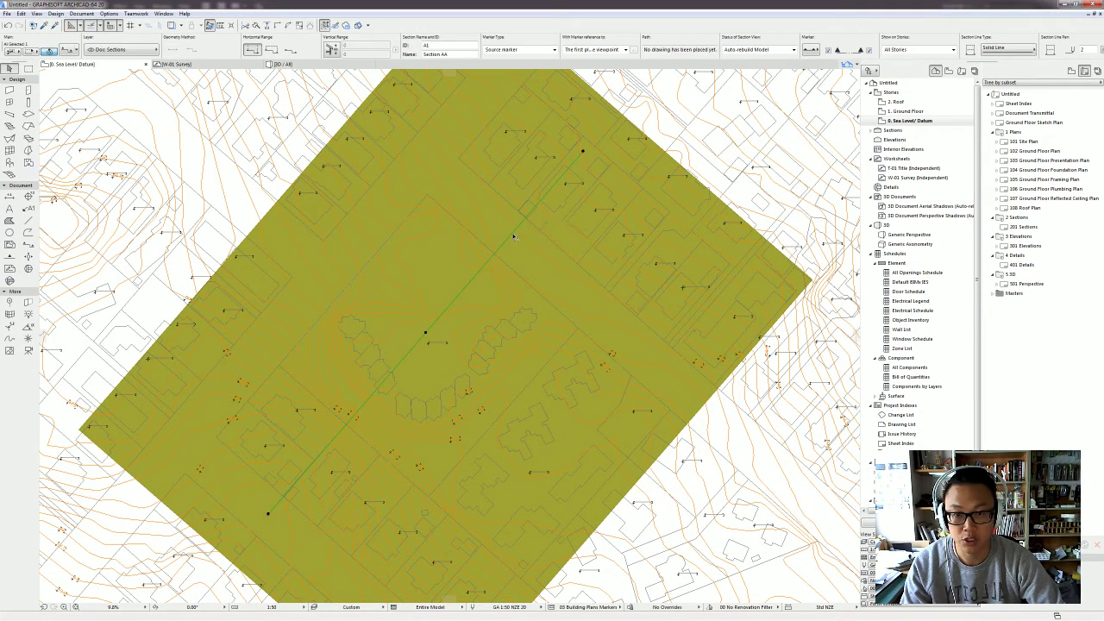
right_click(515, 238)
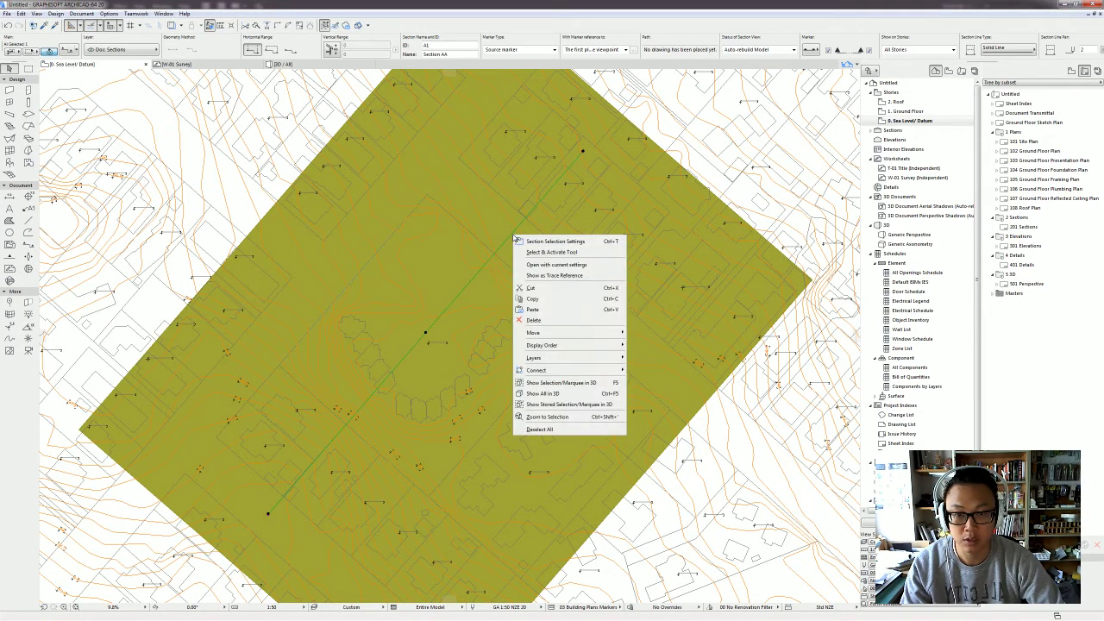
left_click(601, 265)
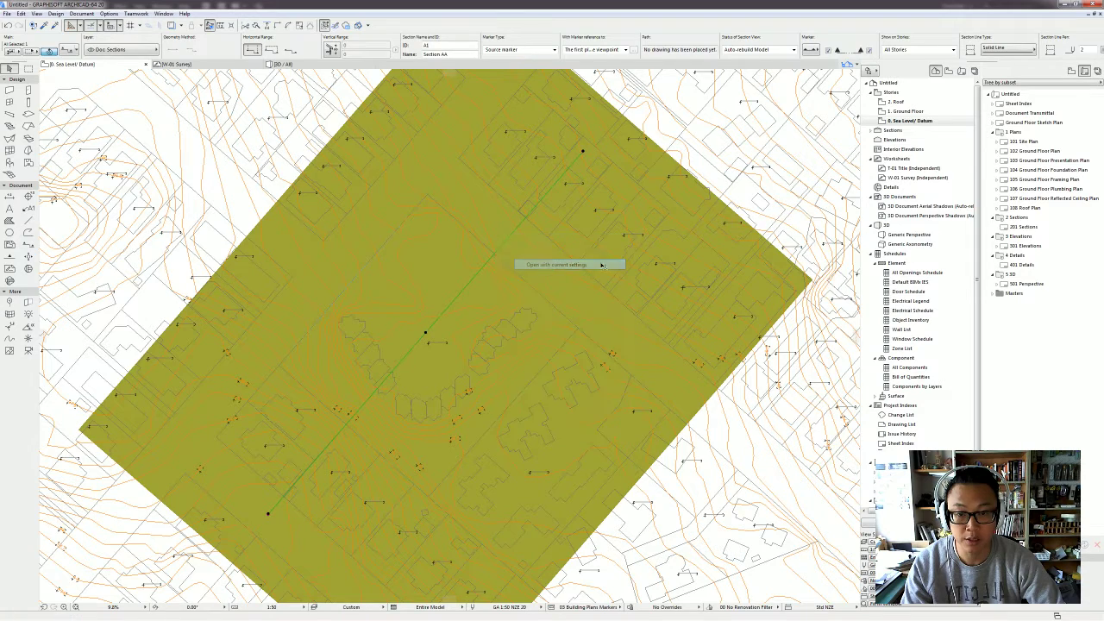
scroll(454, 301, "down", 1)
scroll(481, 300, "up", 1)
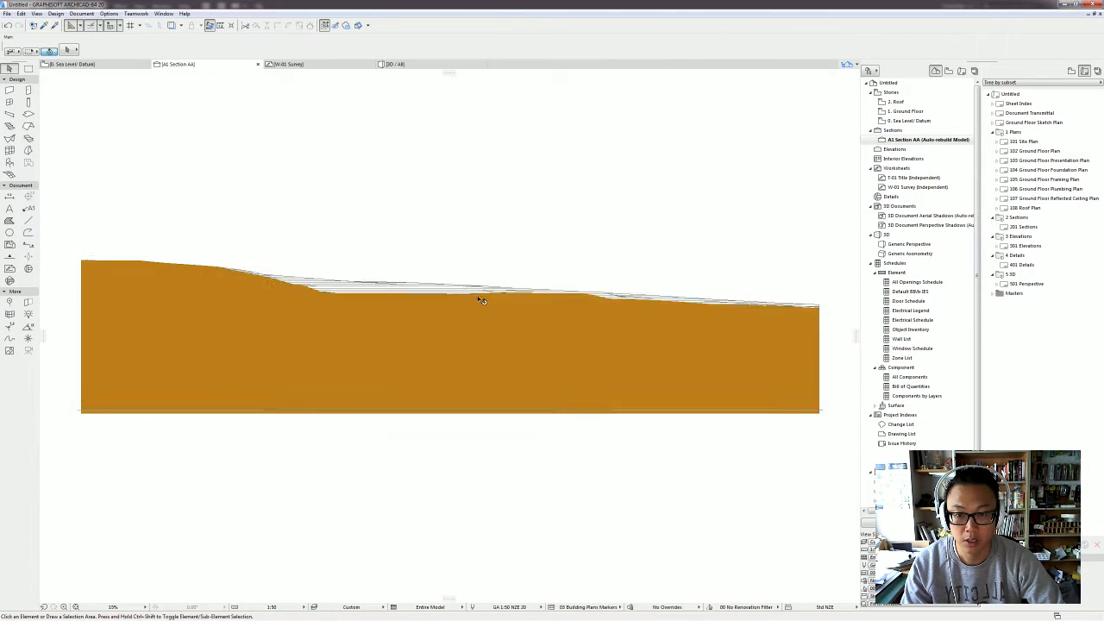
scroll(196, 258, "up", 1)
scroll(326, 303, "down", 3)
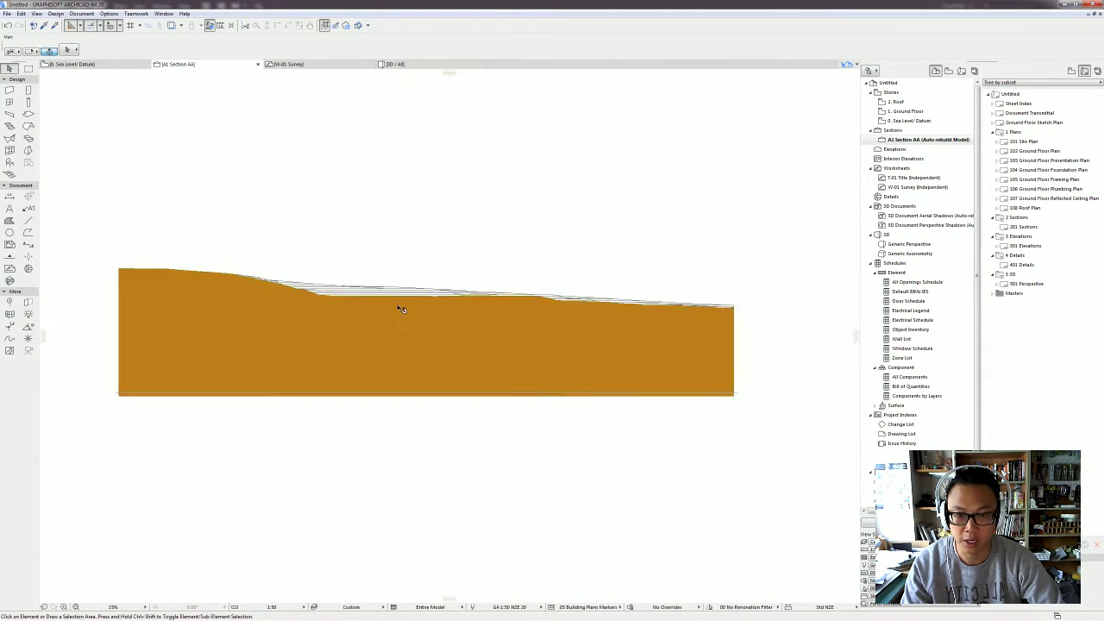
scroll(457, 325, "up", 2)
scroll(455, 325, "up", 1)
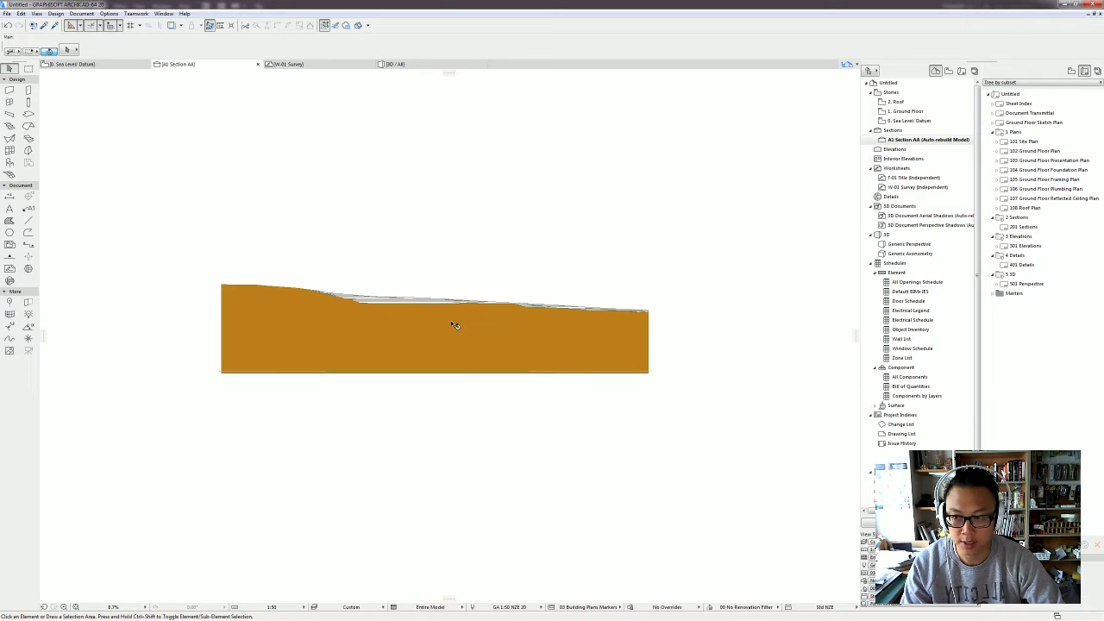
Step: Raise the parcel slab in the section from datum level to just above the terrain surface, about 38343 mm above datum
left_click(28, 114)
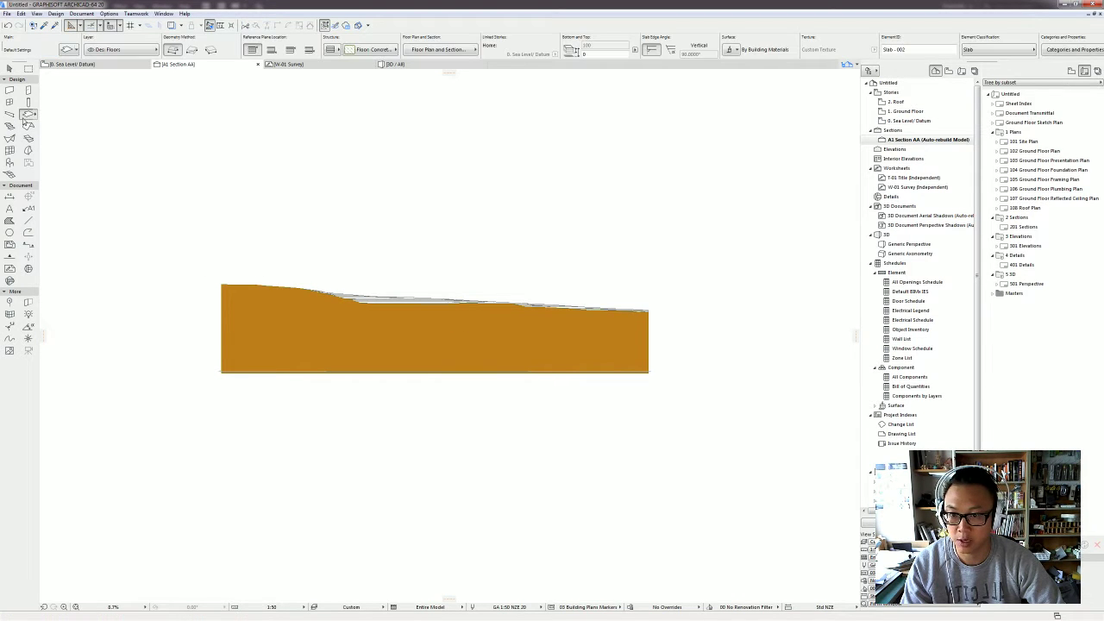
key("ctrl+a")
scroll(494, 335, "up", 1)
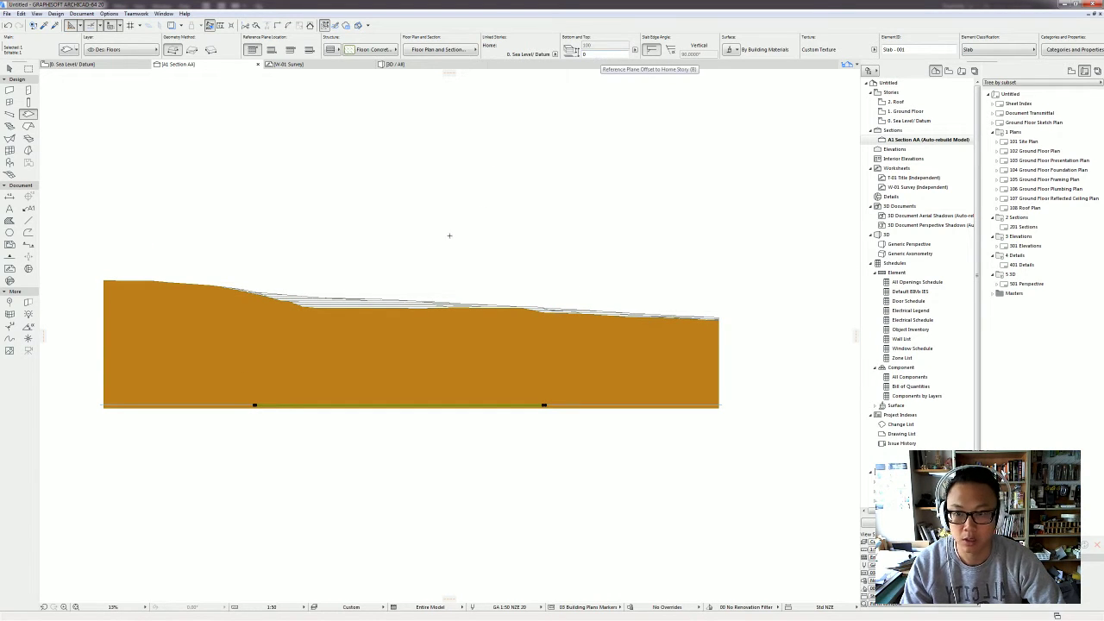
scroll(419, 279, "up", 2)
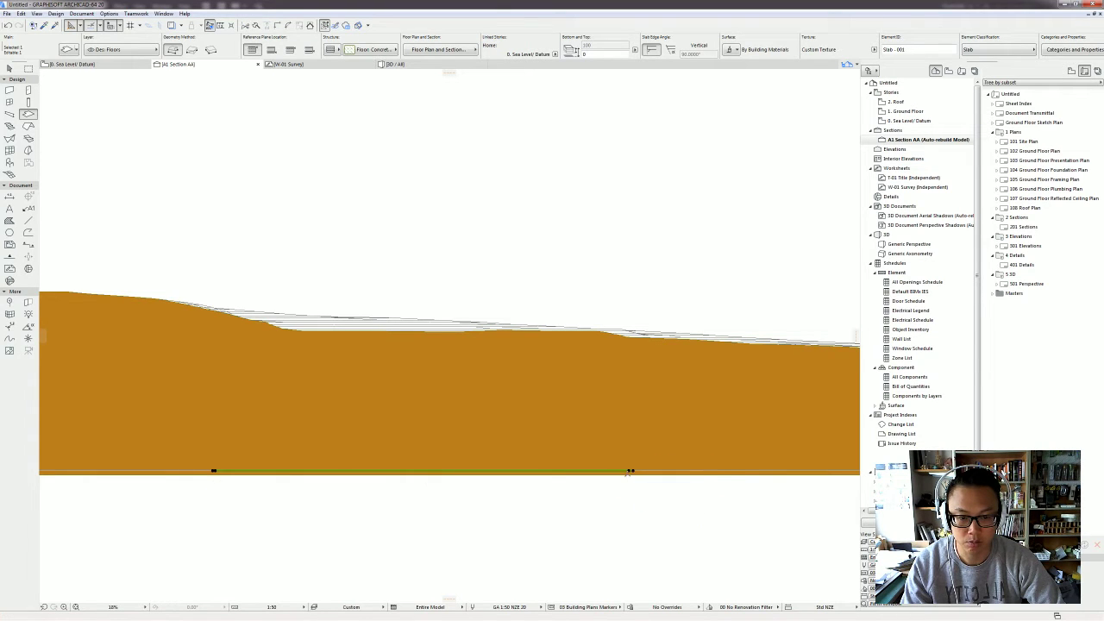
left_click(640, 306)
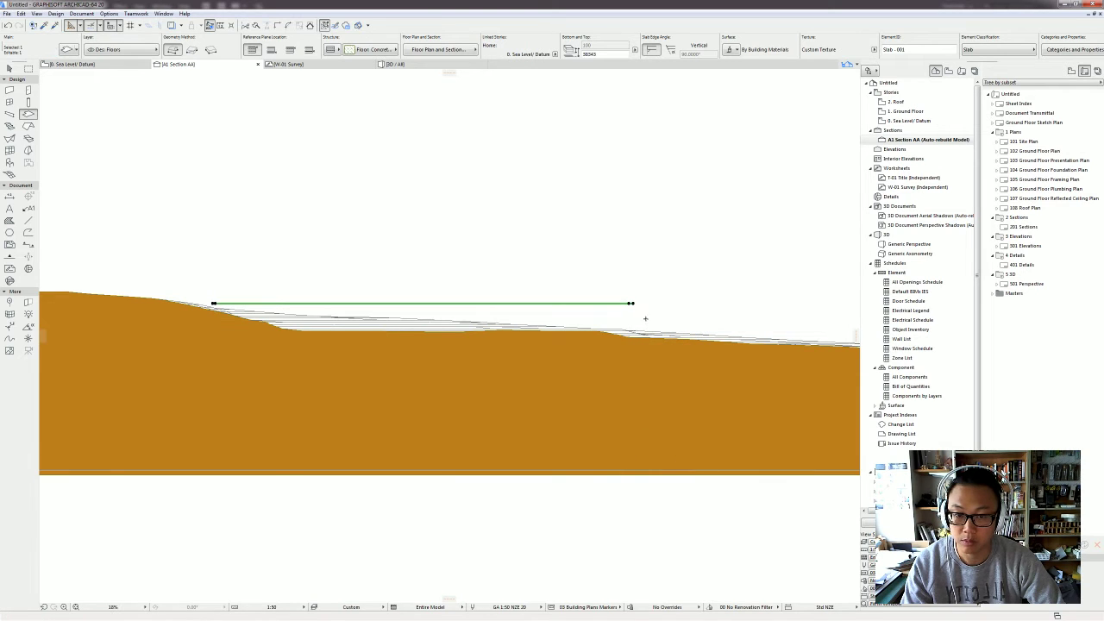
key("Escape")
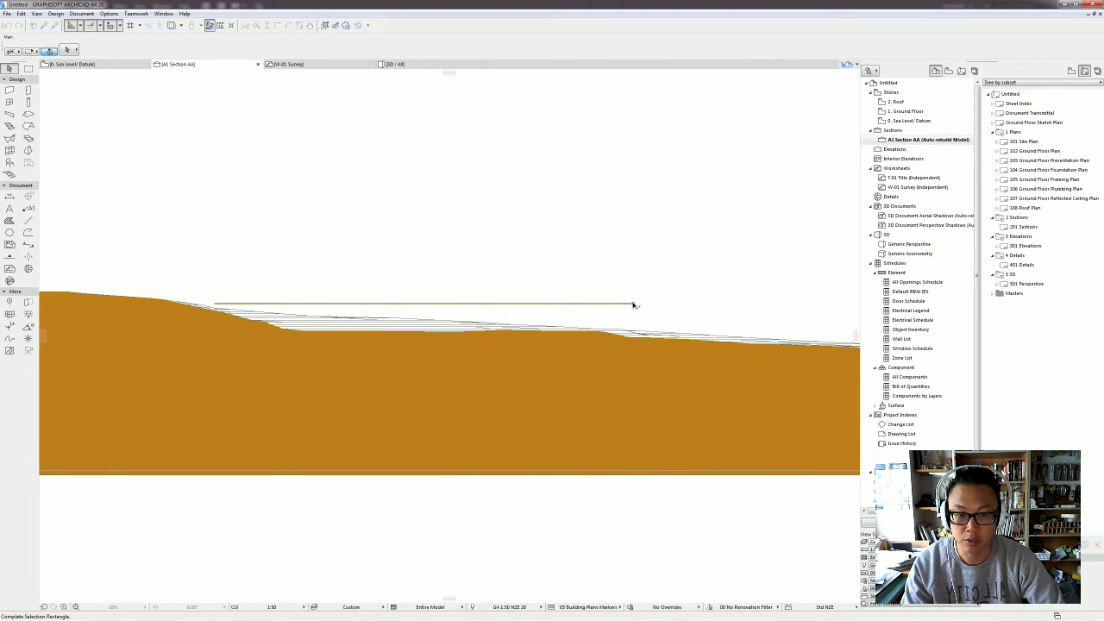
Step: Change the raised slab from composite to a basic Concrete - Structural structure and set its thickness to 6000 mm
left_click(632, 303)
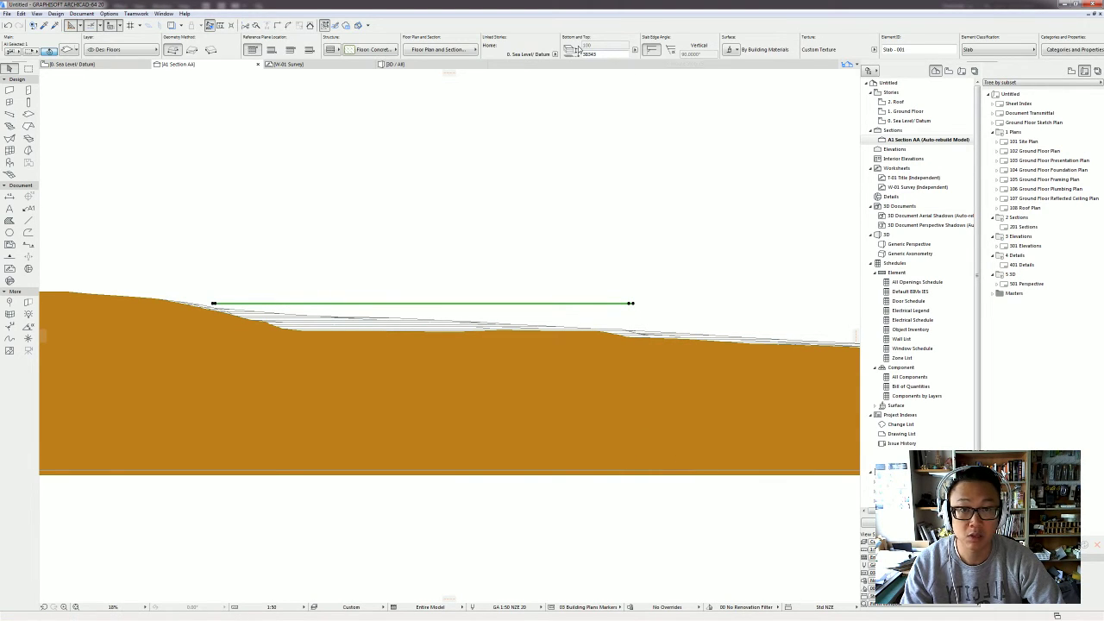
key("ctrl+t")
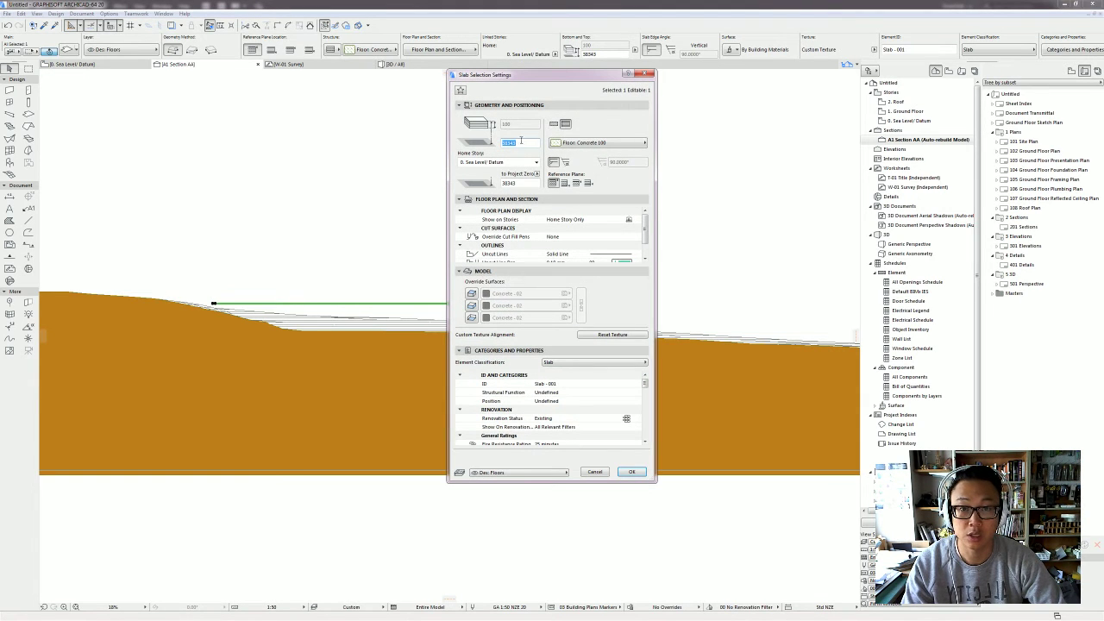
left_click(555, 125)
left_click(556, 126)
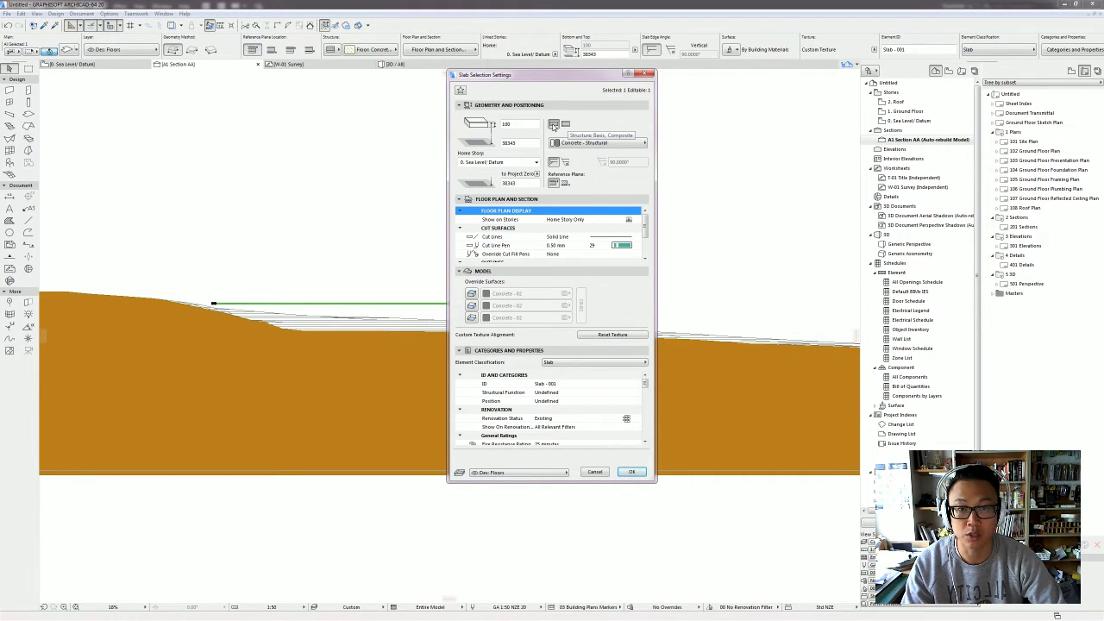
type("60")
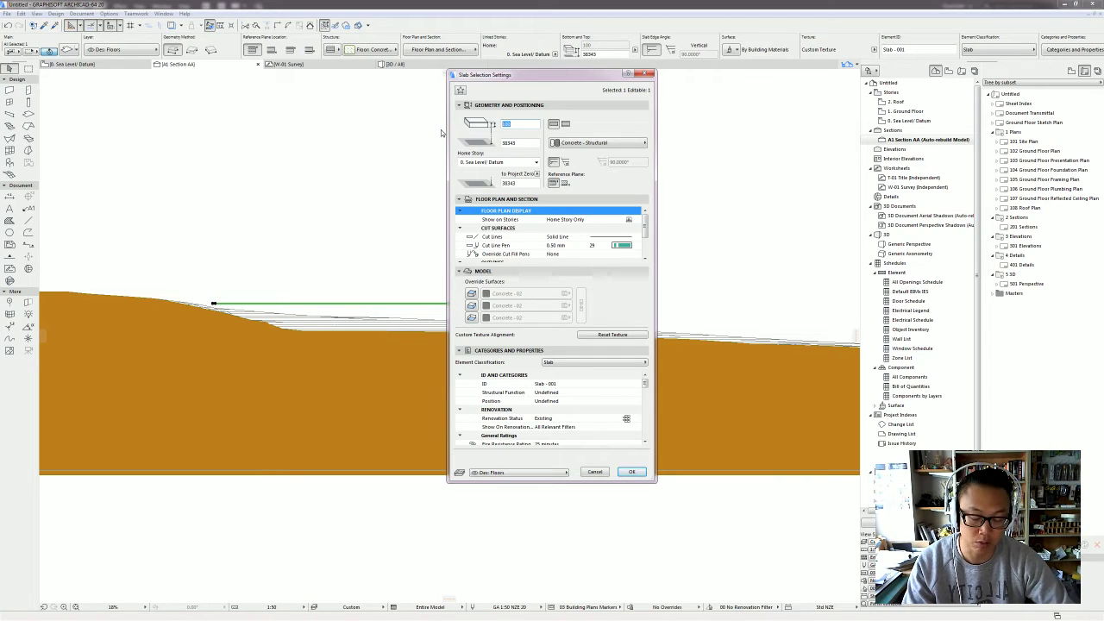
type("00")
key("Return")
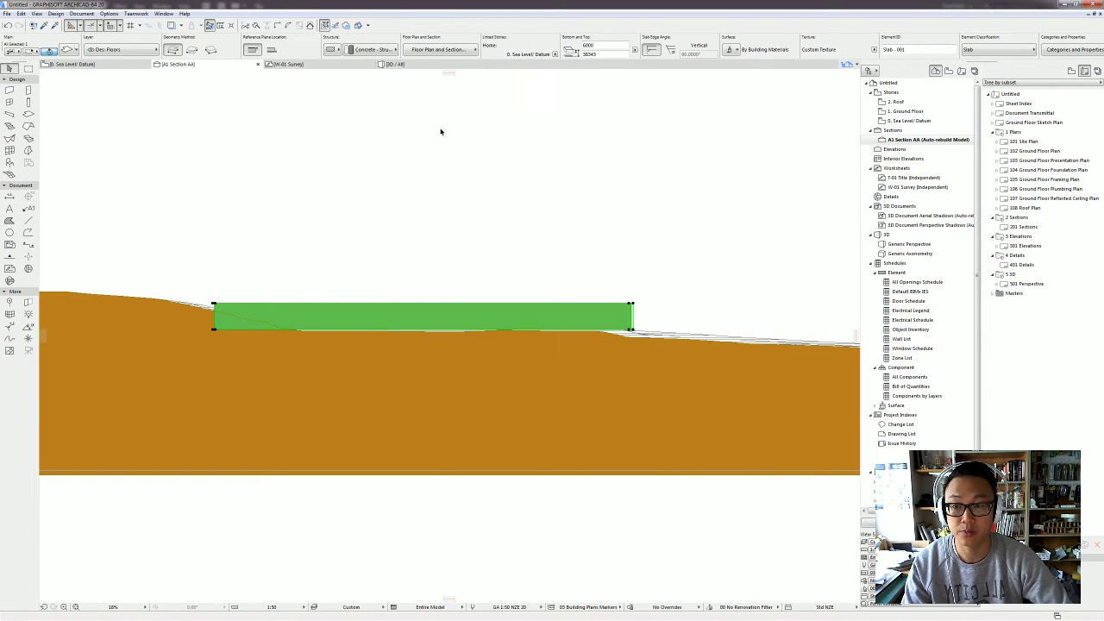
Step: Lower the thickened slab vertically by 343 mm so its top sits at elevation 38000, and deselect it
left_click(631, 327)
left_click(579, 329)
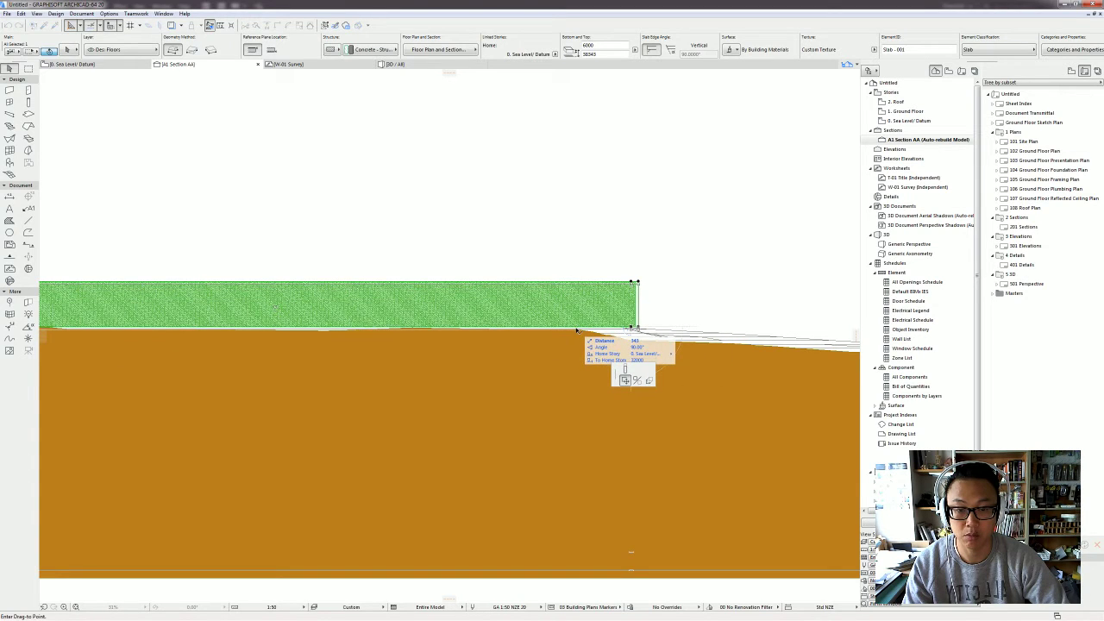
scroll(595, 331, "down", 3)
middle_click_drag(518, 285, 577, 278)
left_click(539, 275)
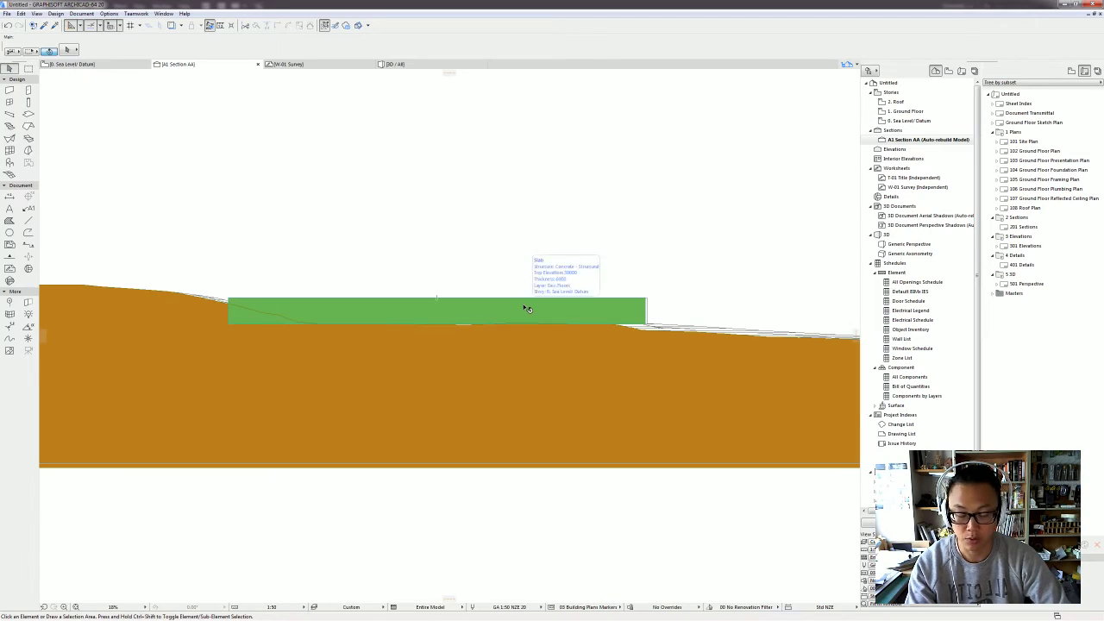
Step: Show the model in 3D and examine from several sides how the slab meets the sloping terrain
key("F3")
scroll(459, 342, "up", 3)
middle_click_drag(459, 342, 334, 357, "shift")
middle_click_drag(721, 374, 595, 371, "shift")
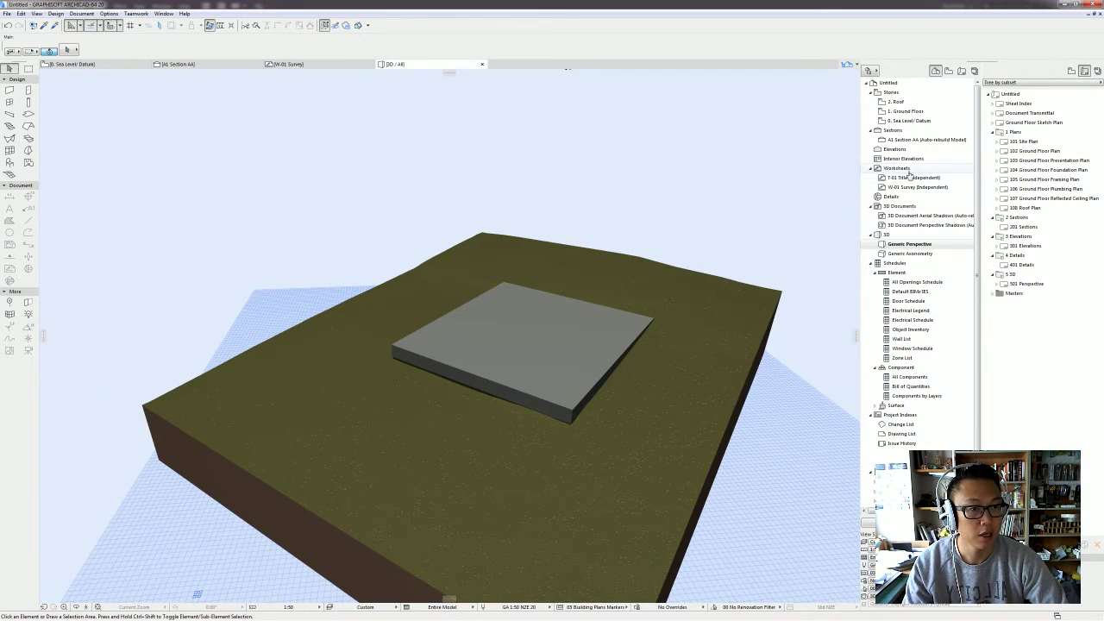
middle_click_drag(408, 343, 578, 346, "shift")
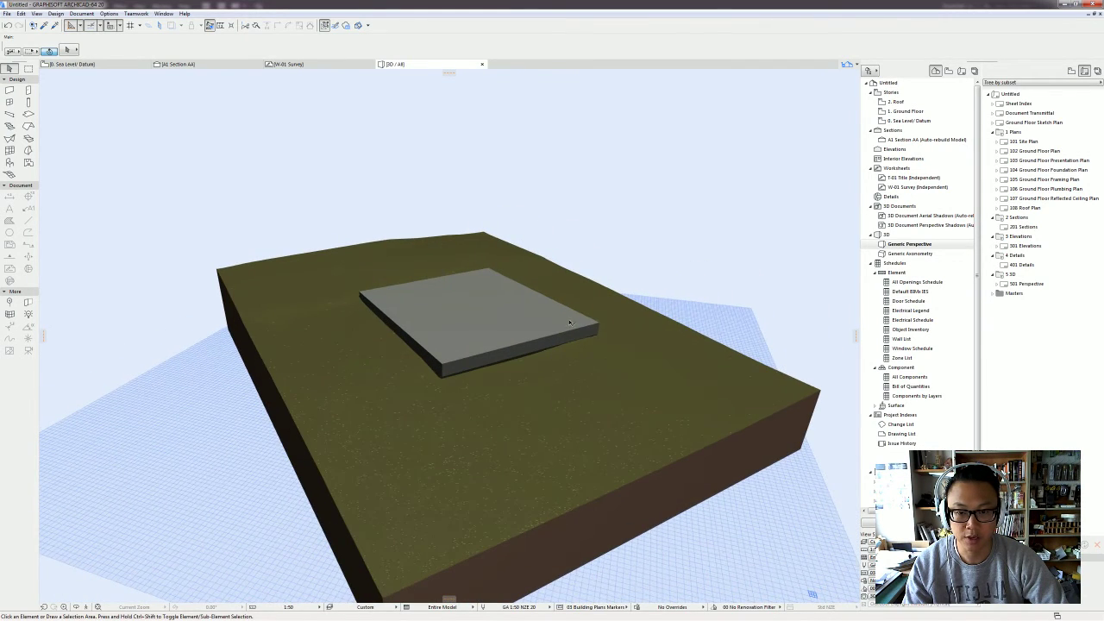
middle_click_drag(507, 342, 626, 336, "shift")
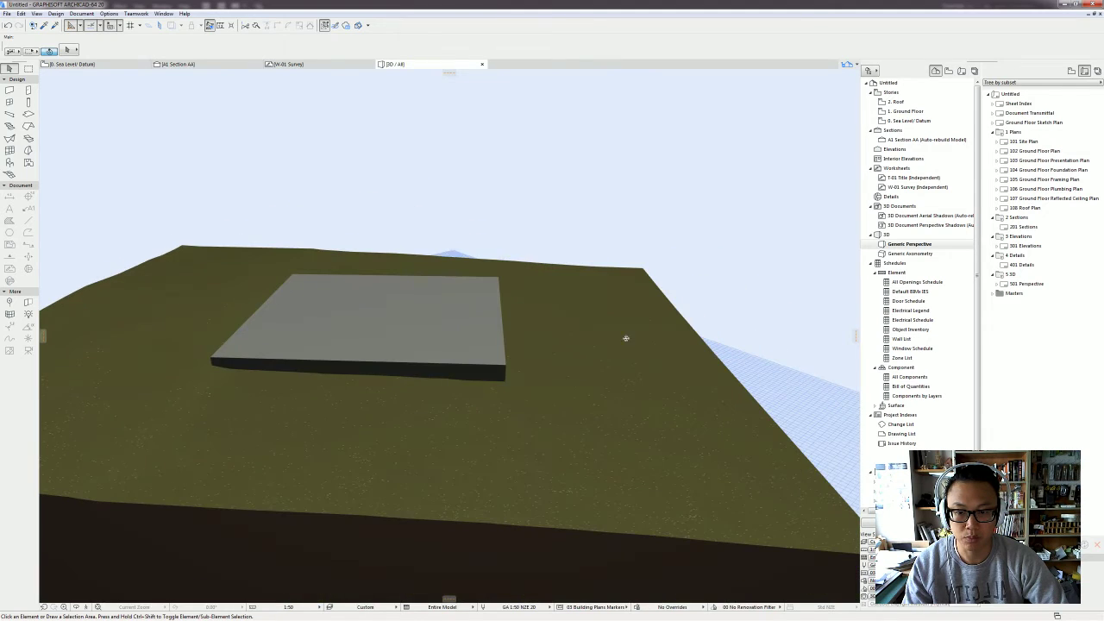
middle_click_drag(482, 342, 423, 301, "shift")
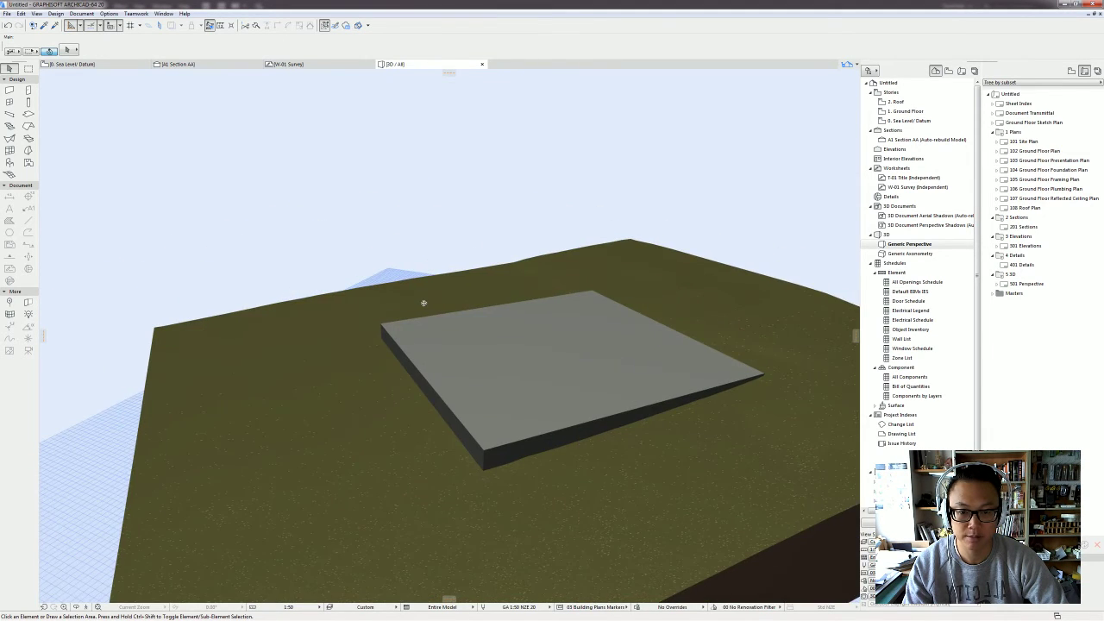
middle_click_drag(615, 394, 482, 352, "shift")
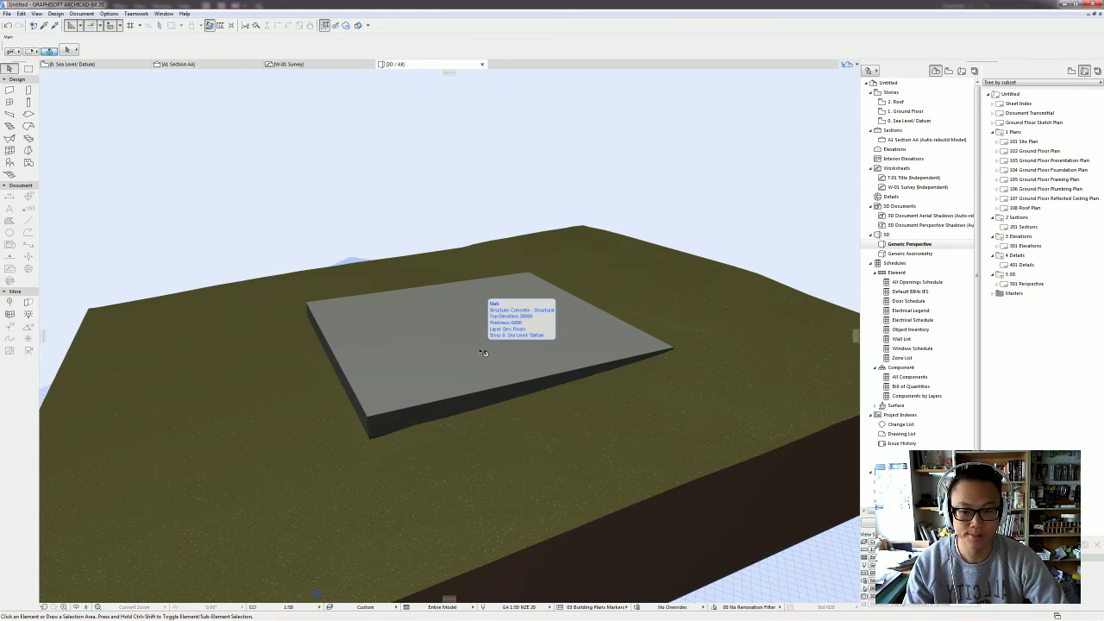